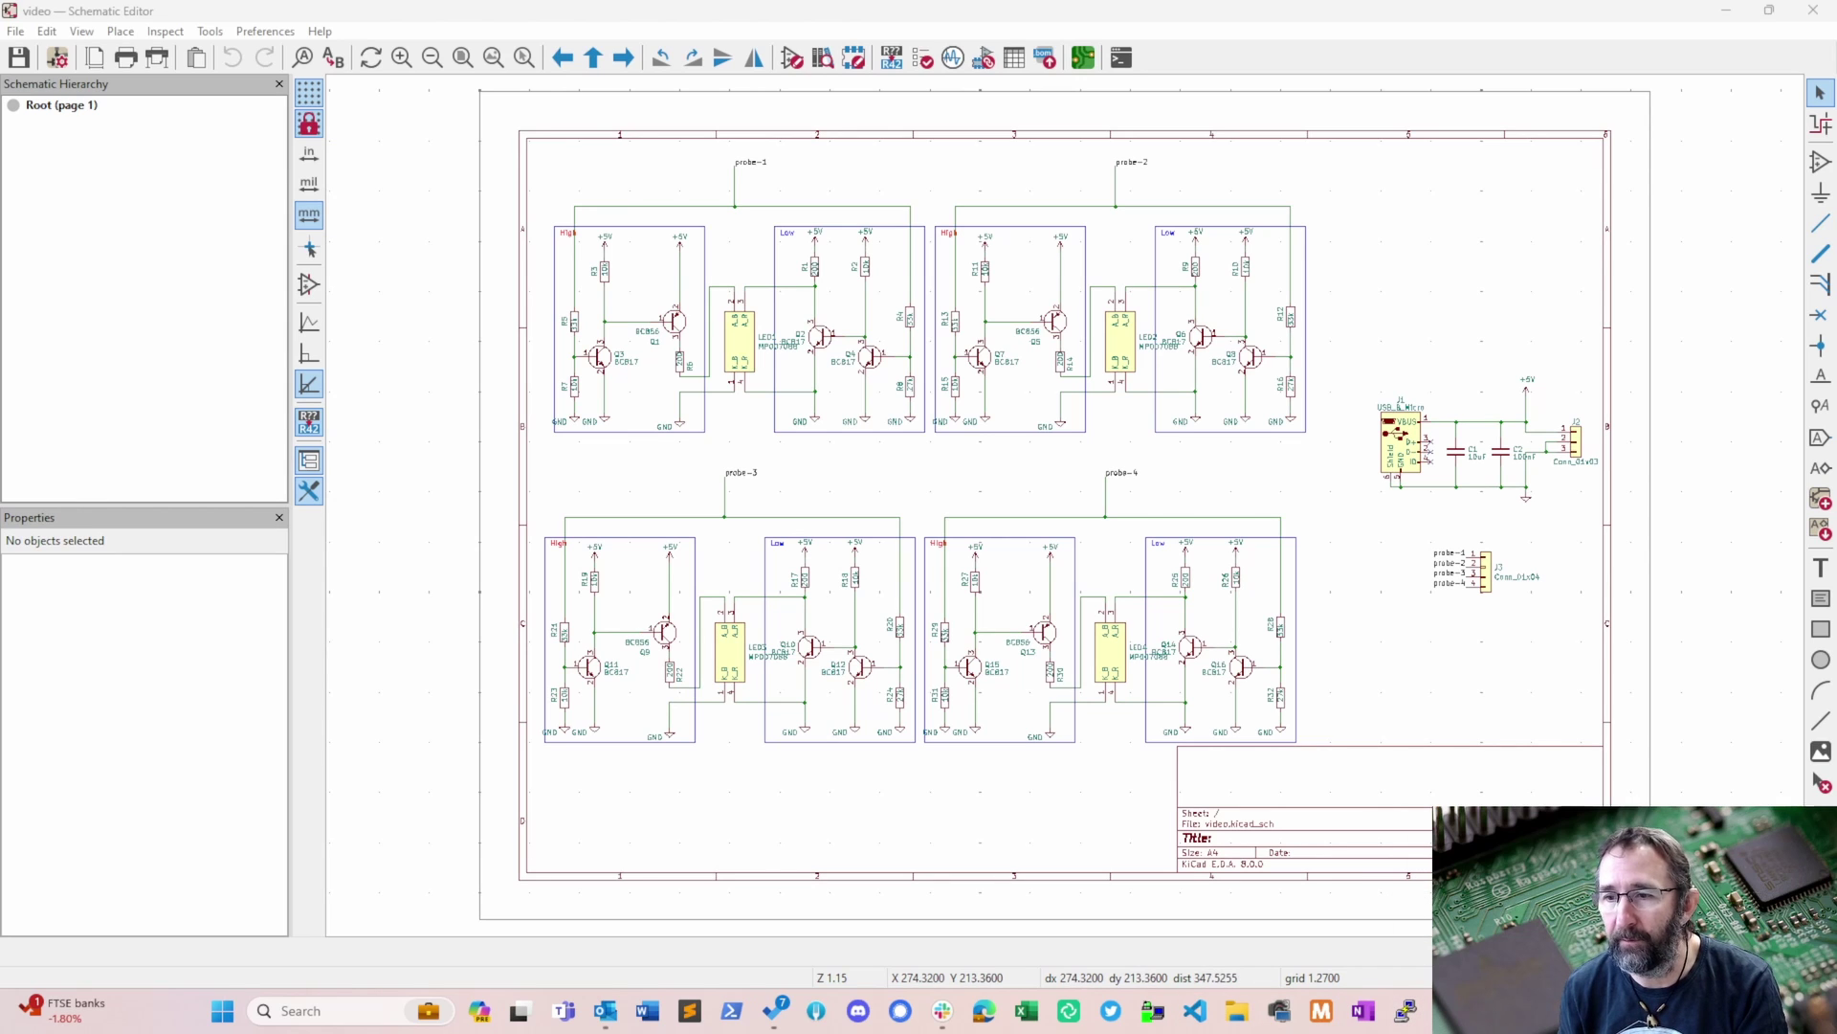
- Bring the KiCad project manager for video.kicad_pro to the front, over the schematic
key(alt+Tab)
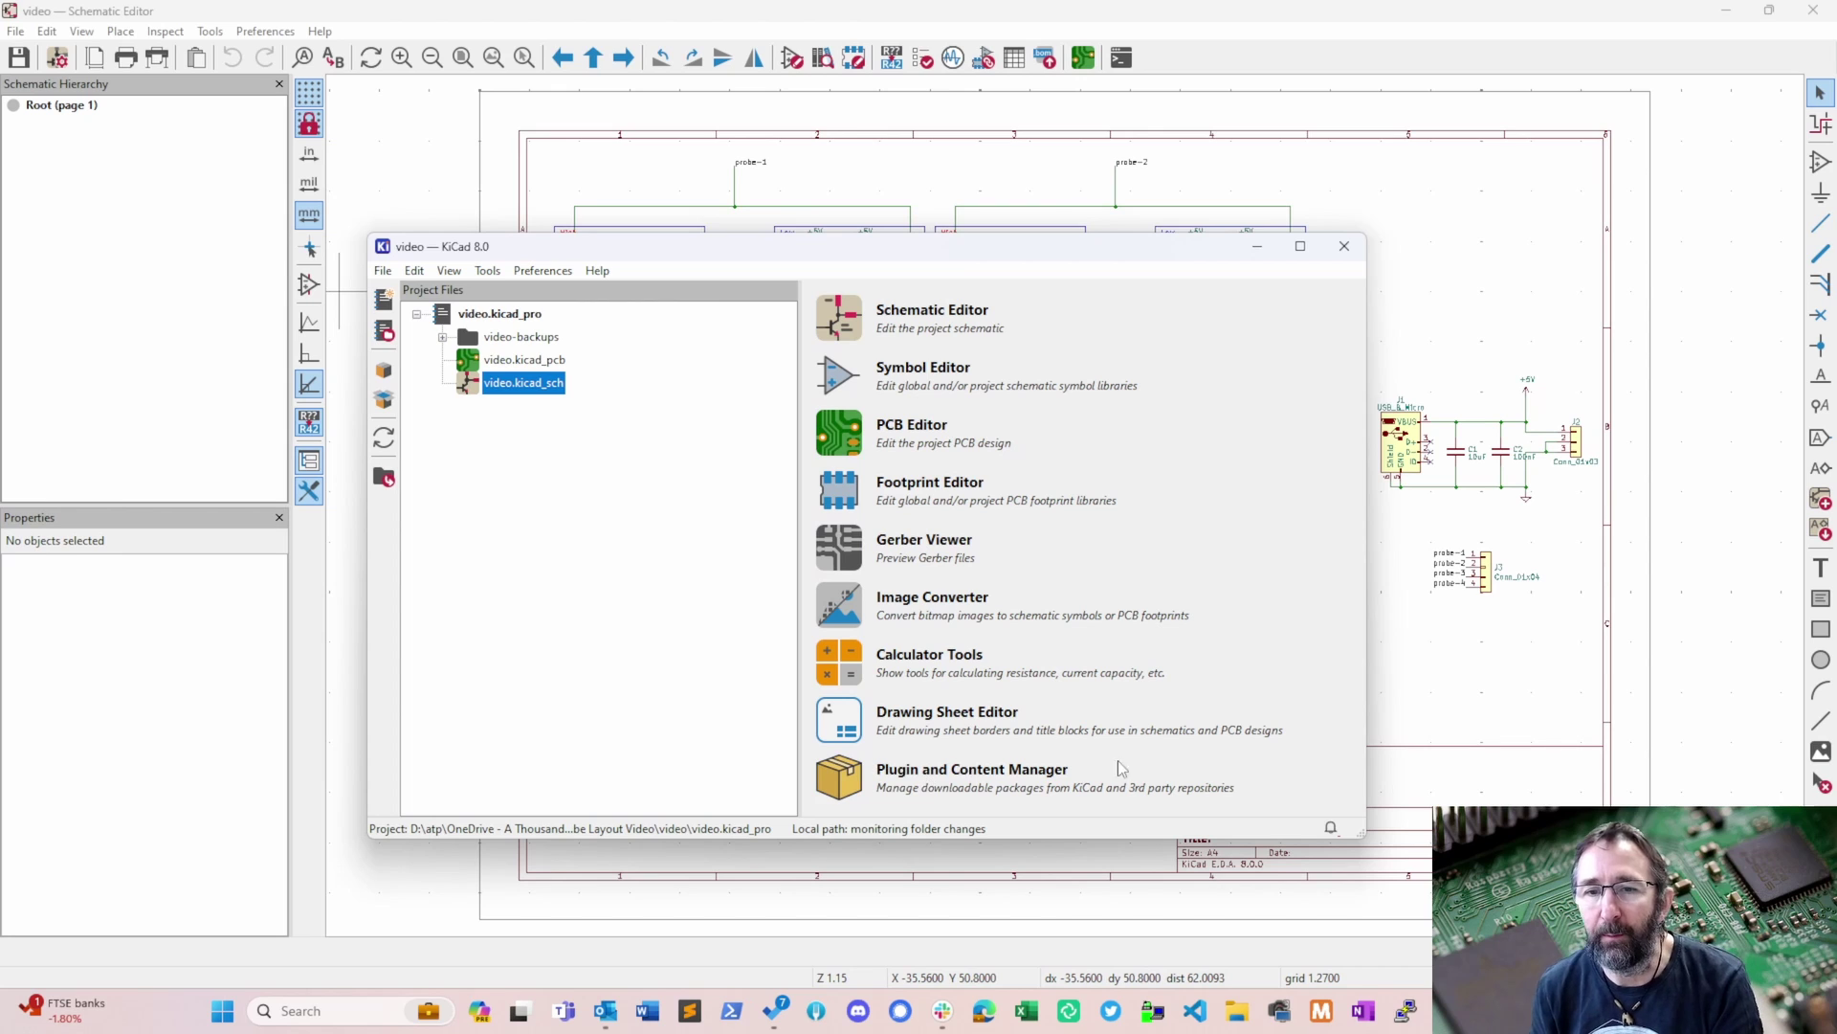
click(859, 787)
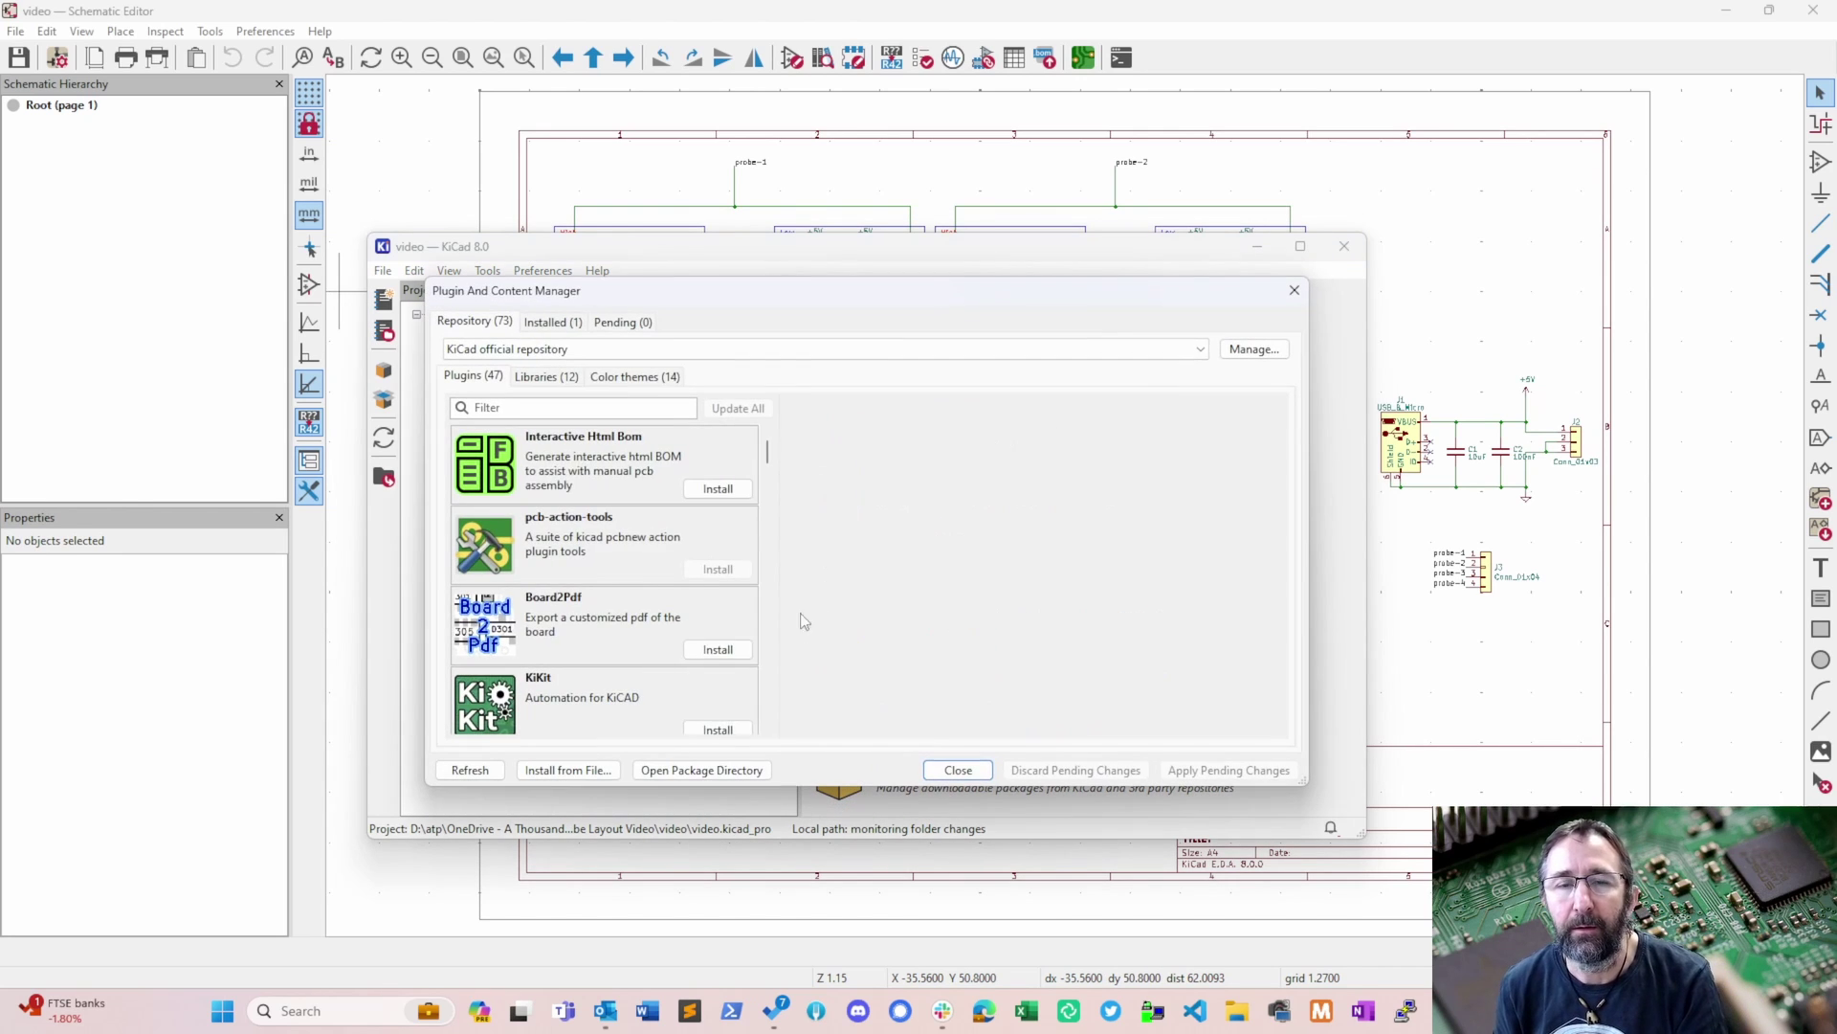
click(524, 407)
text(repli)
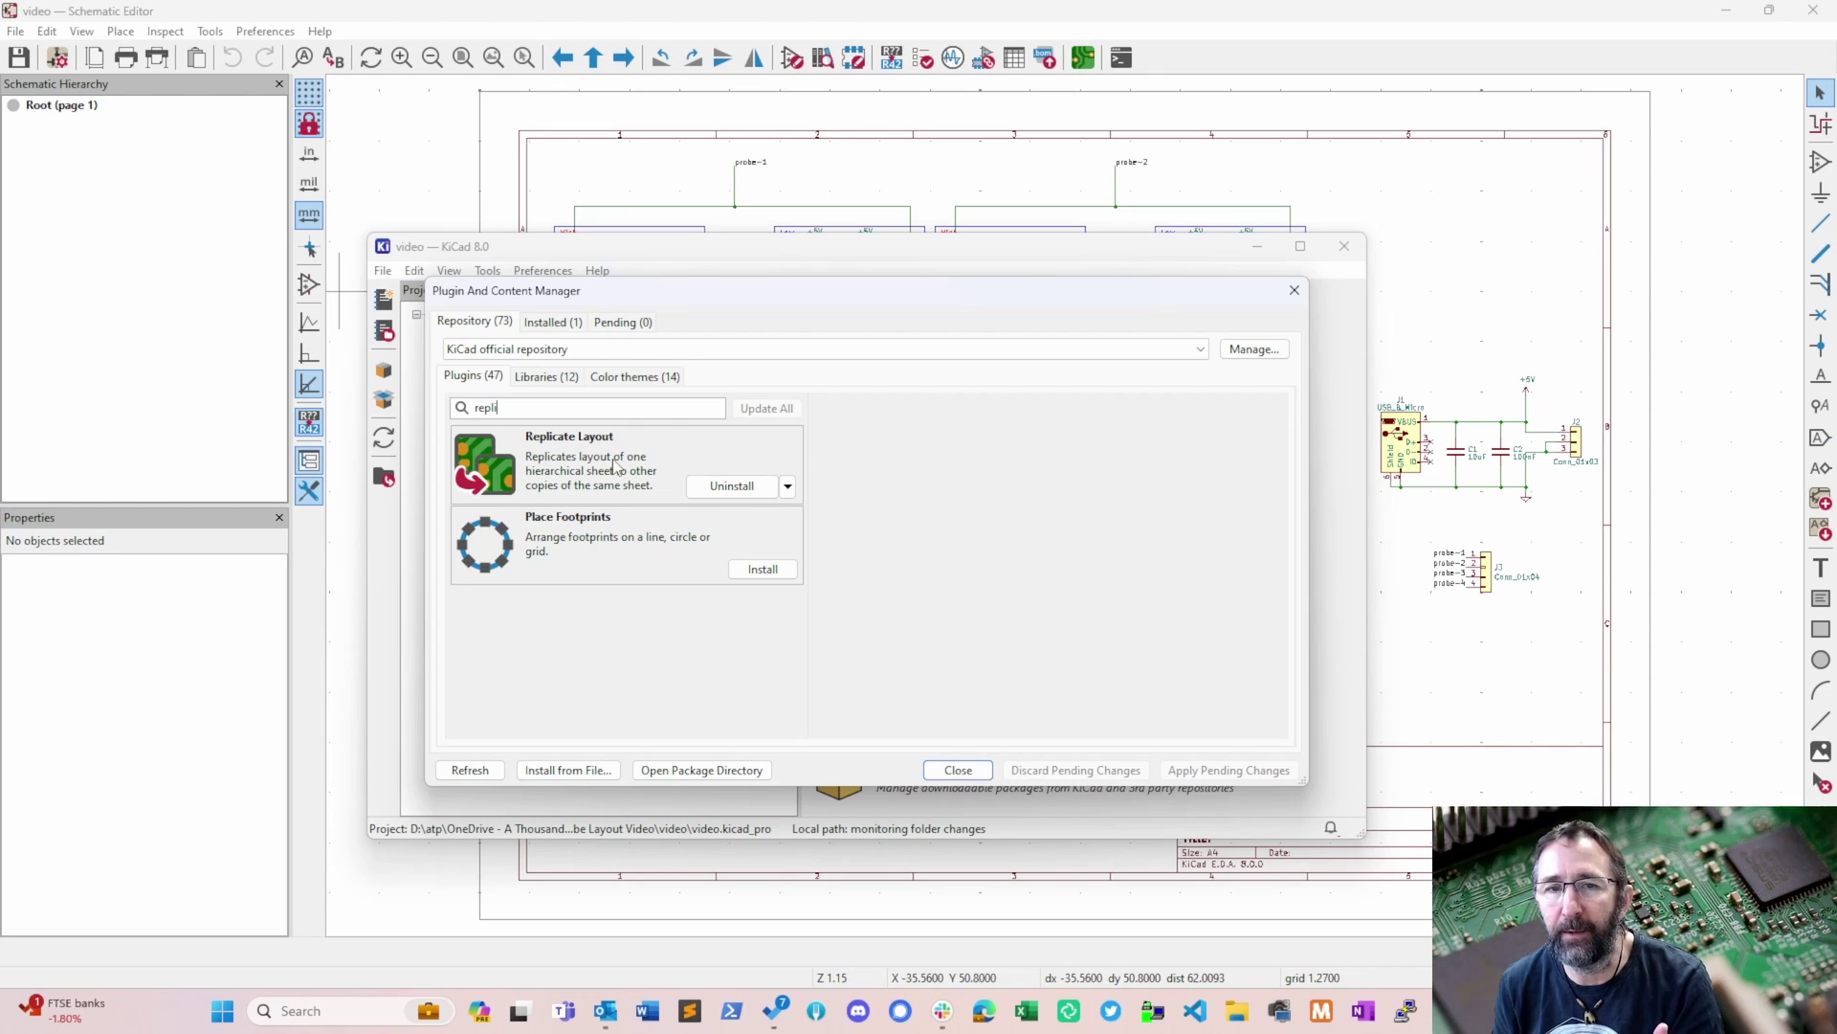
click(973, 776)
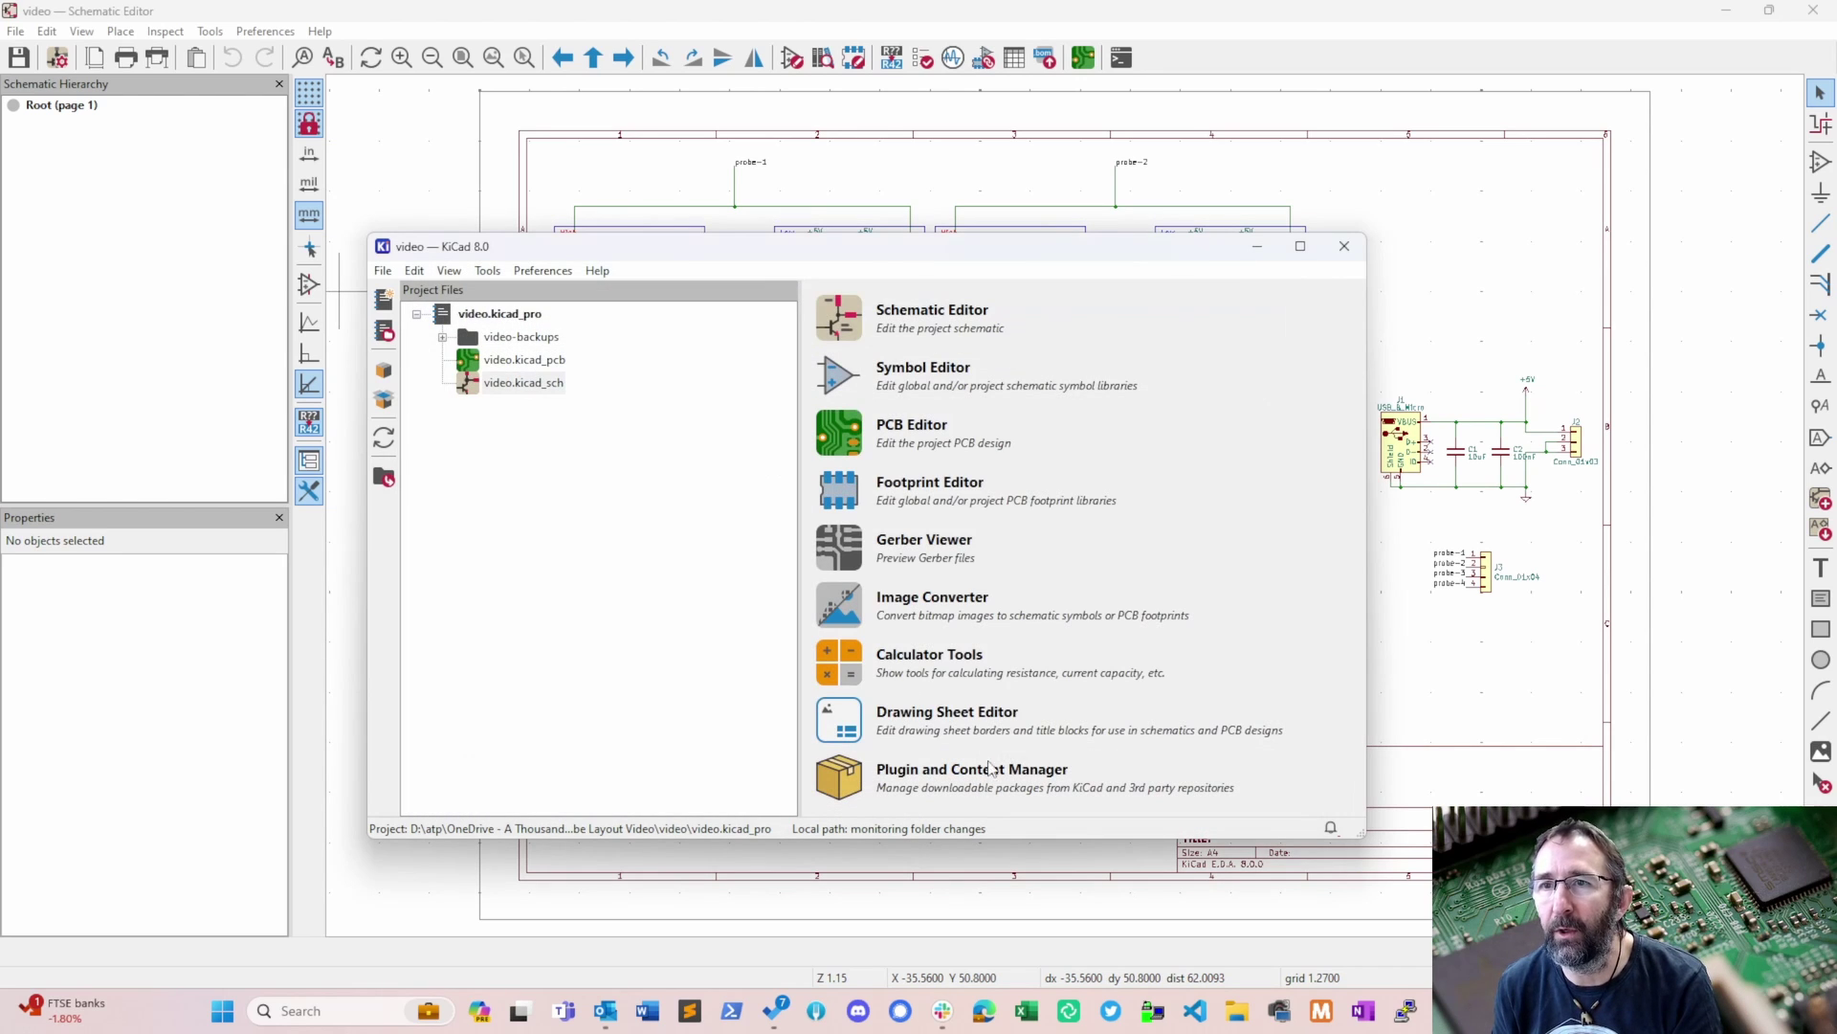
- Draw a new hierarchical sheet beside the schematic and name it Channel 1
click(1283, 47)
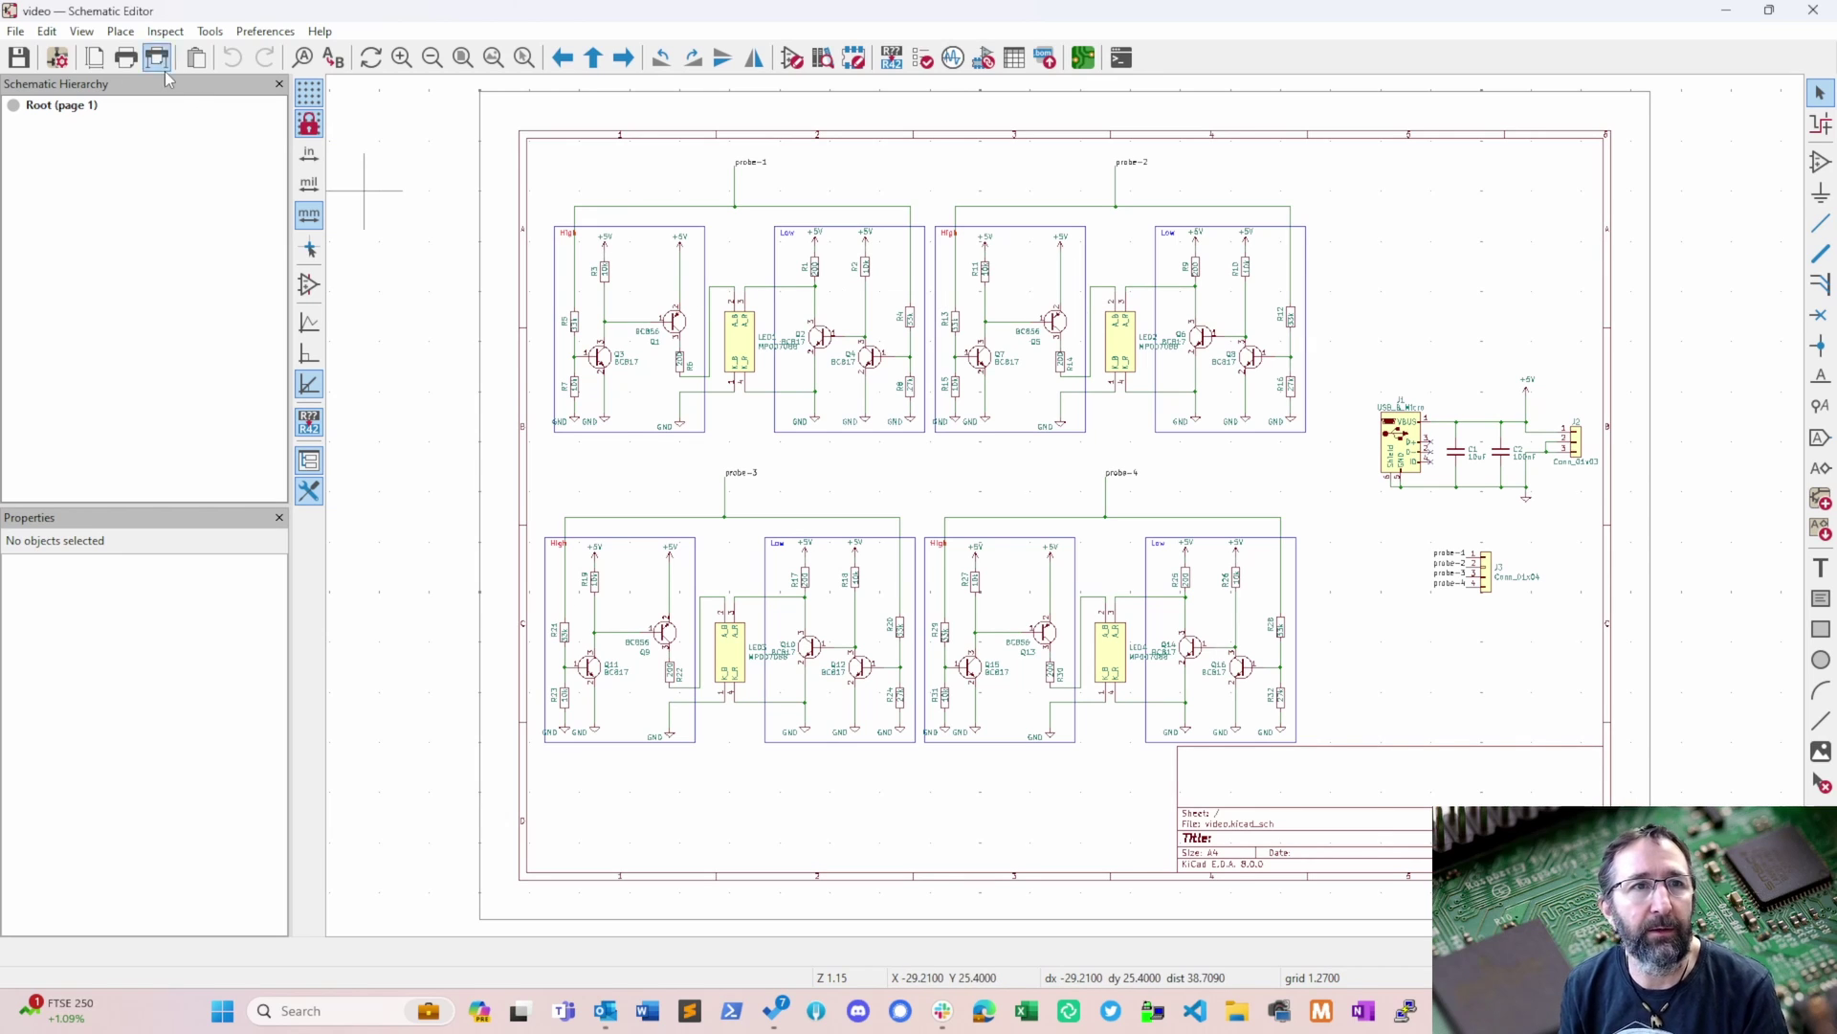
click(120, 31)
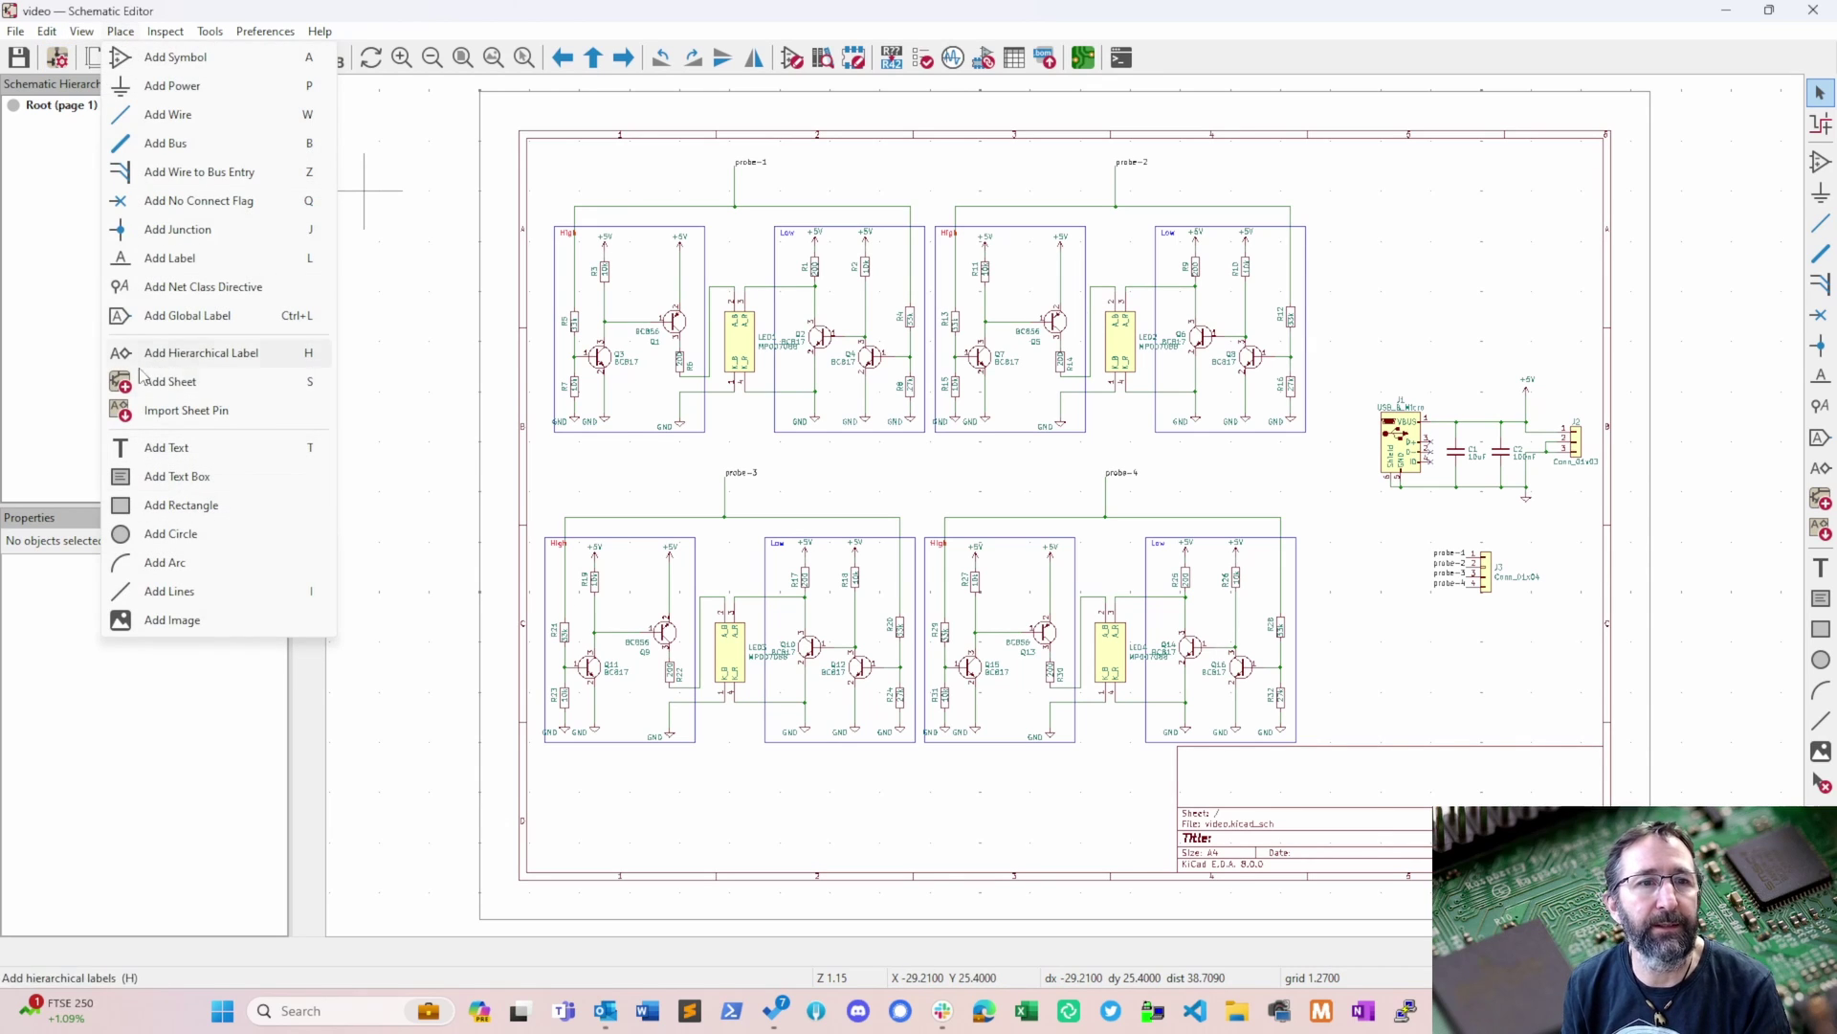
click(170, 381)
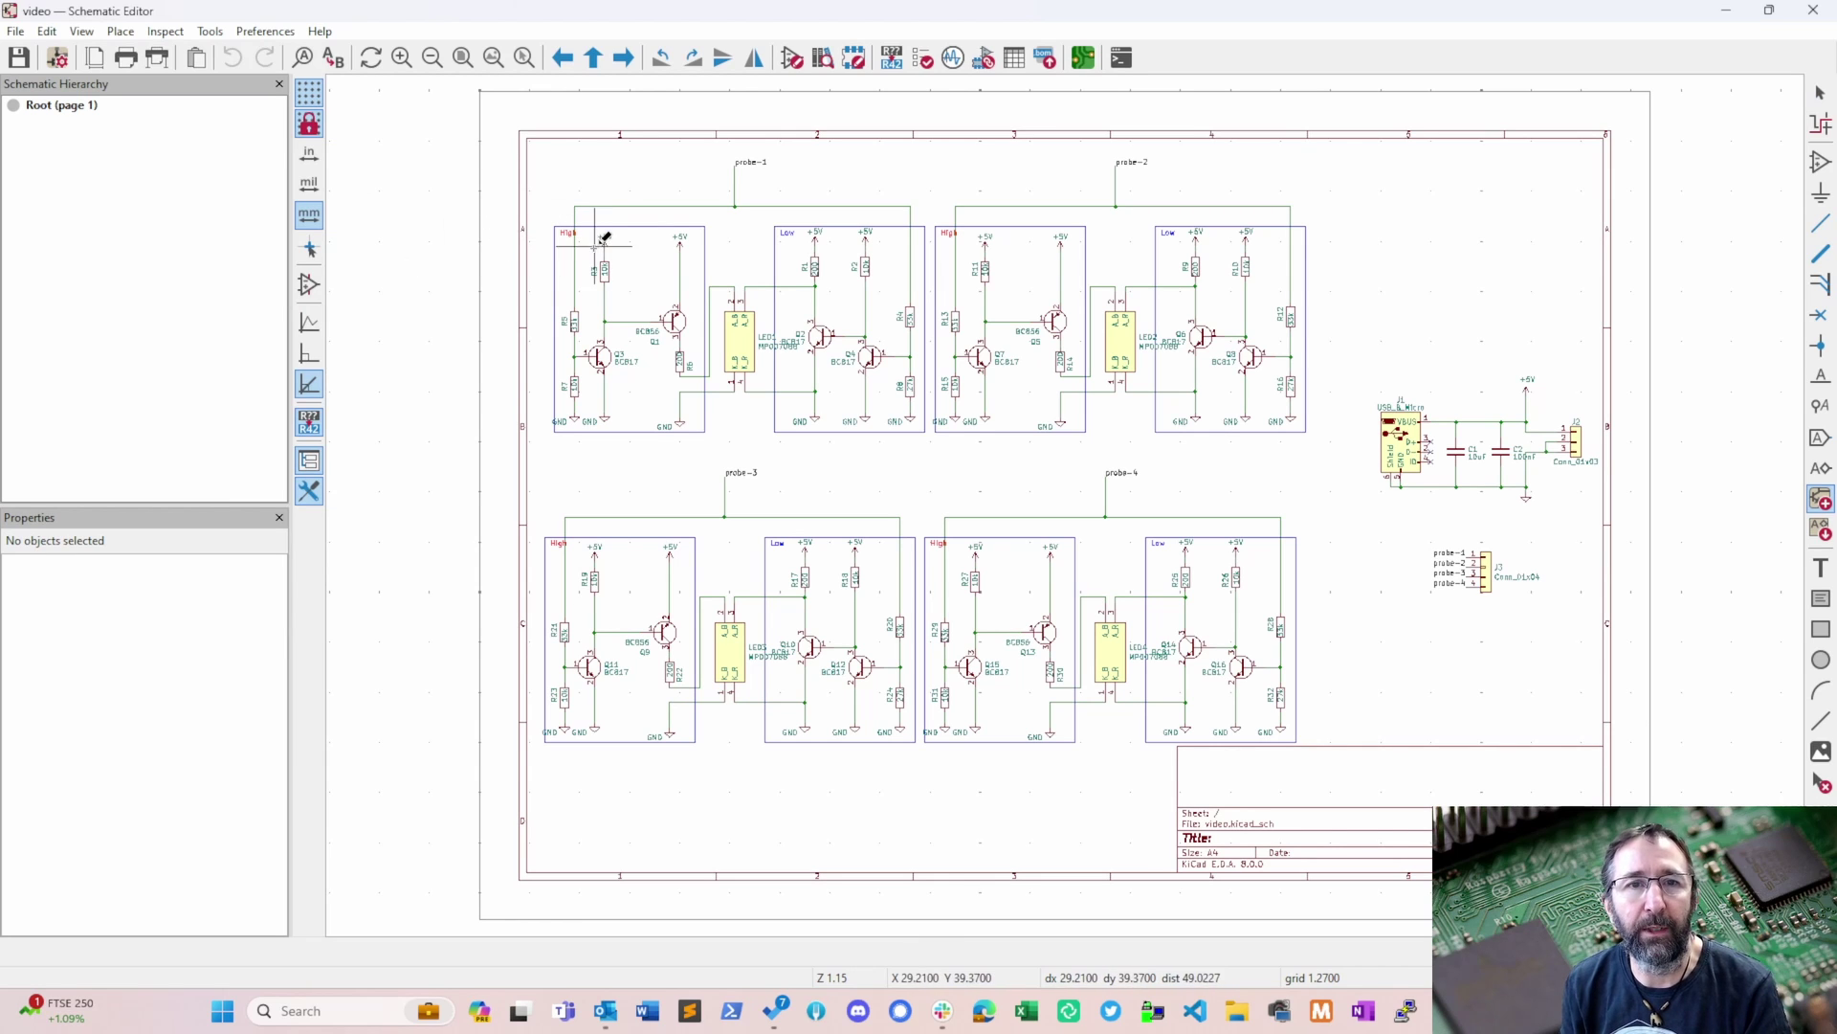
ctrl+scroll(605, 237, left, 5)
click(652, 236)
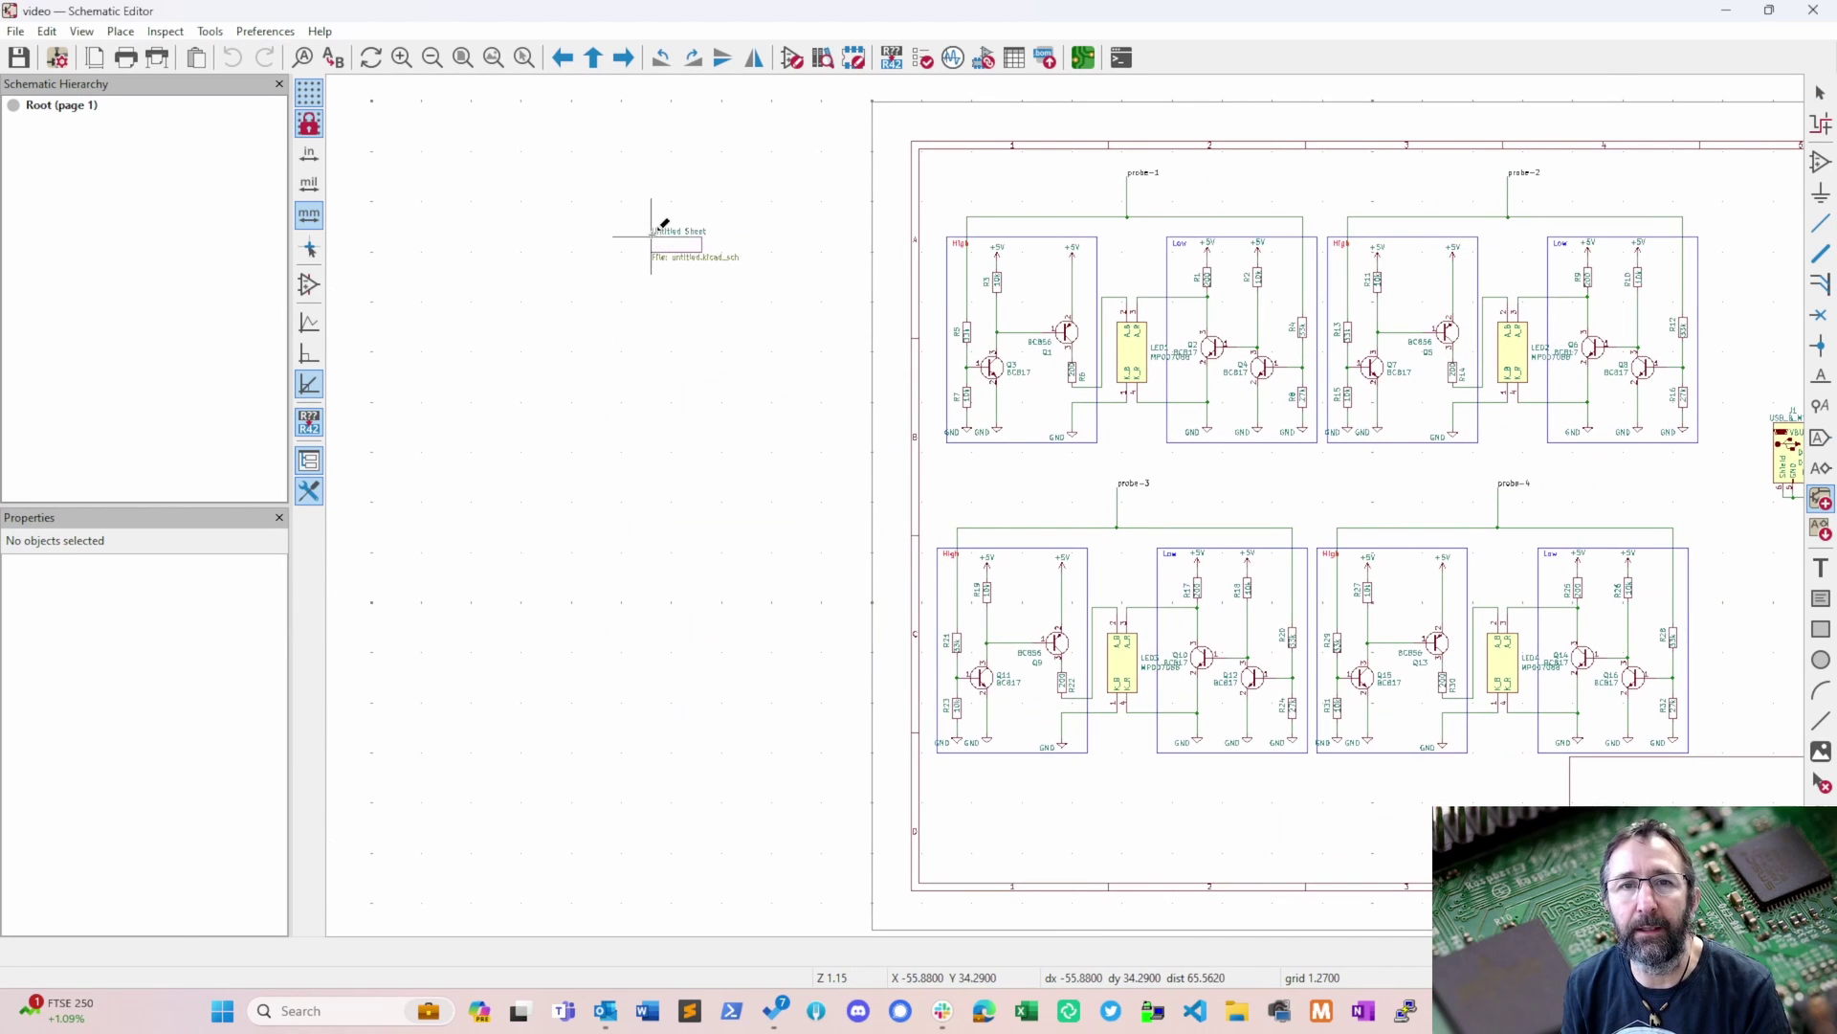
click(781, 291)
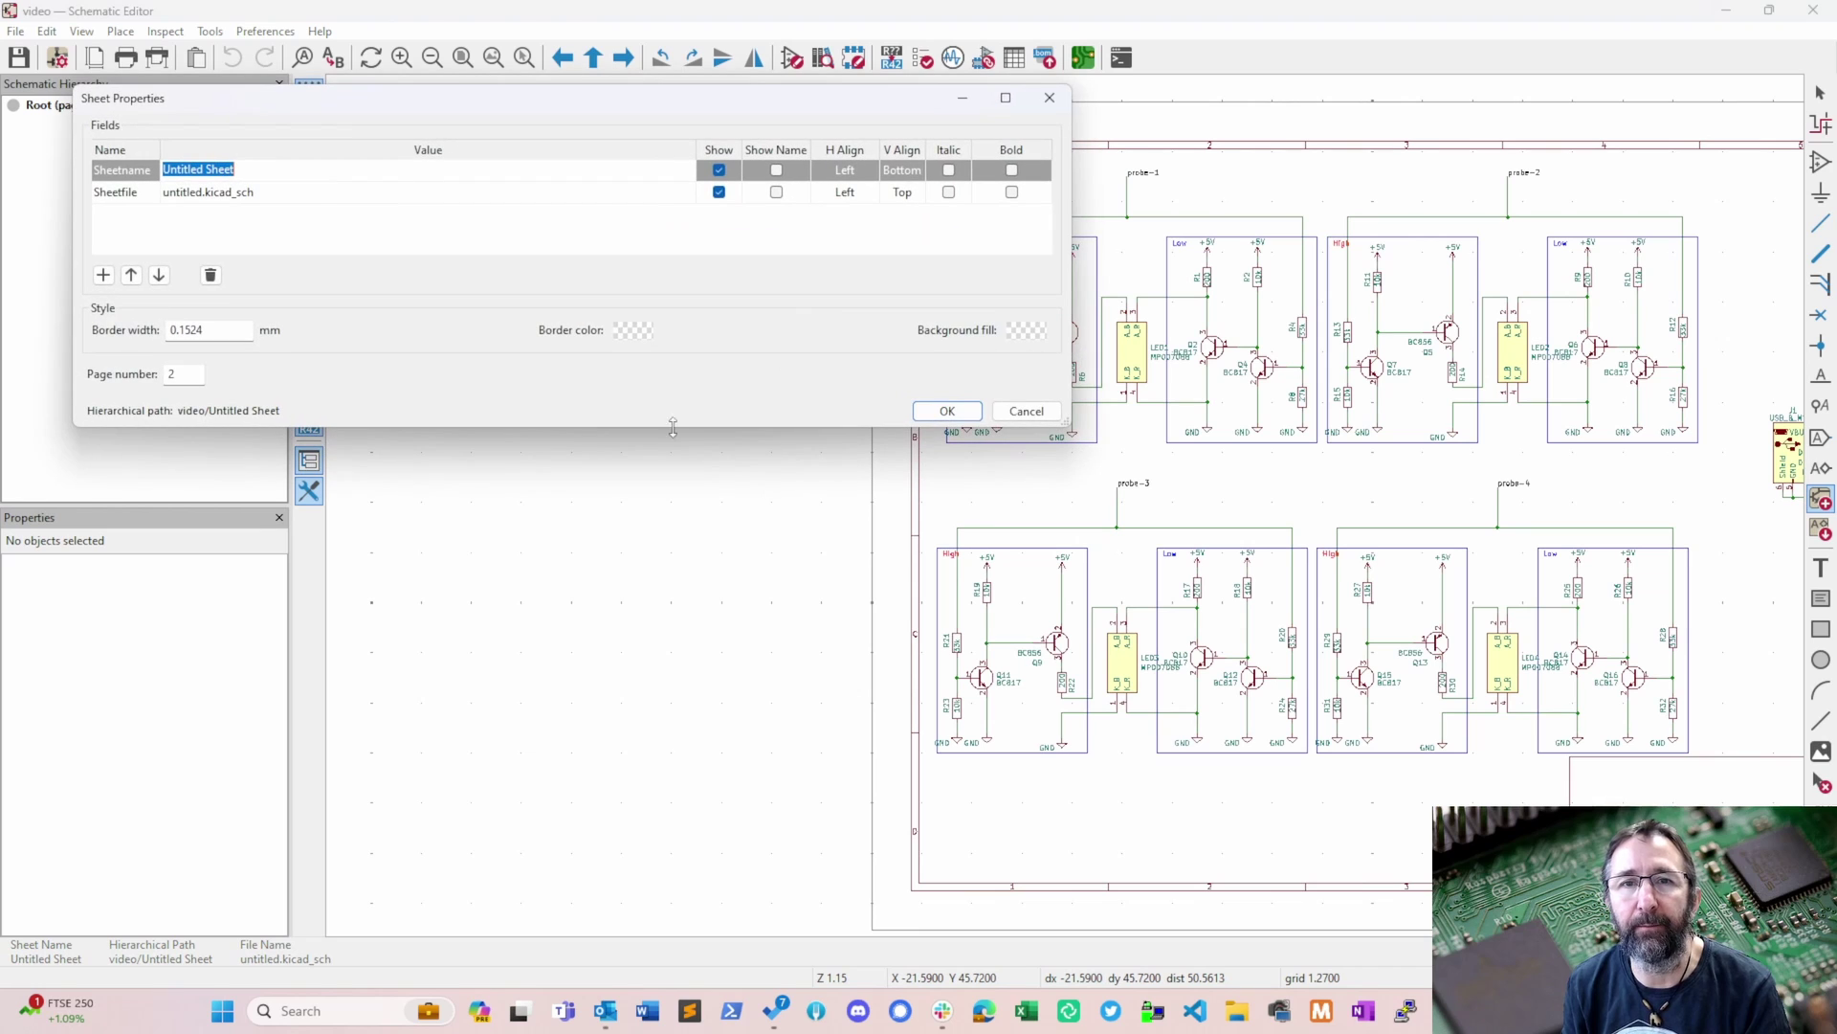
text(Channel 1)
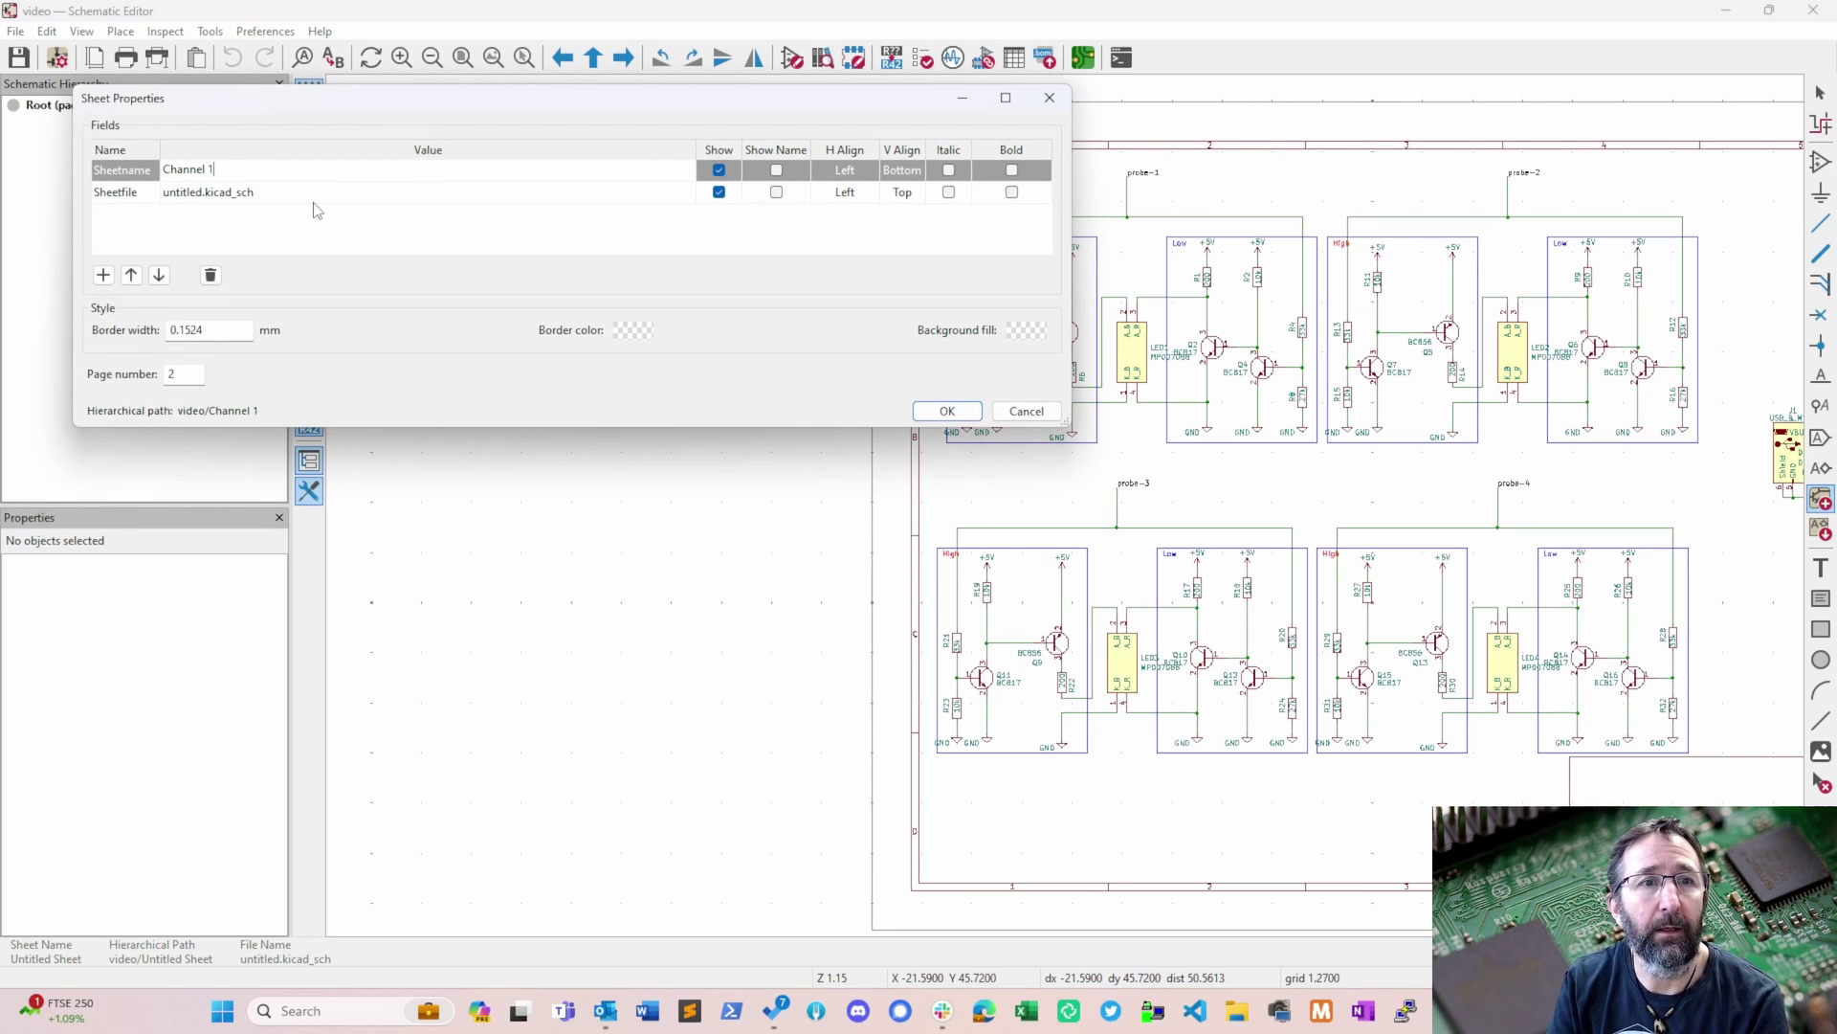
key(Return)
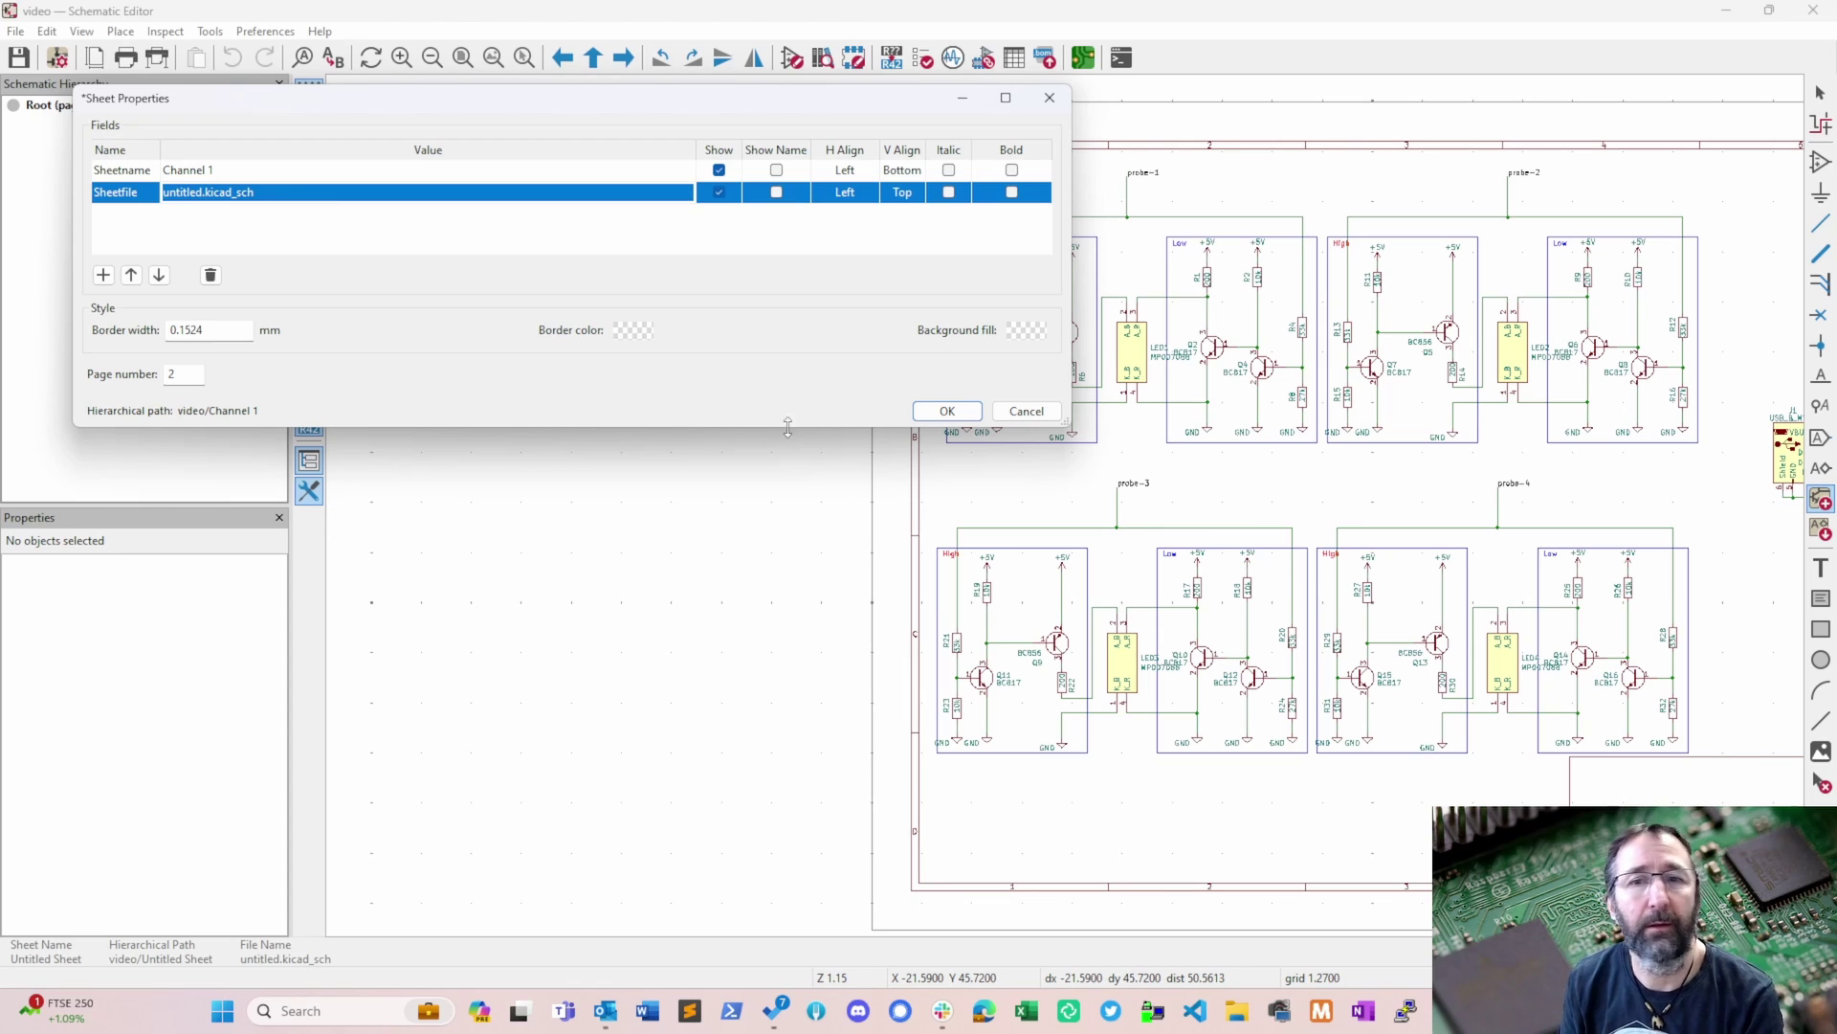
- Set the sheet file to probe.kicad_sch and confirm the new sheet
click(213, 201)
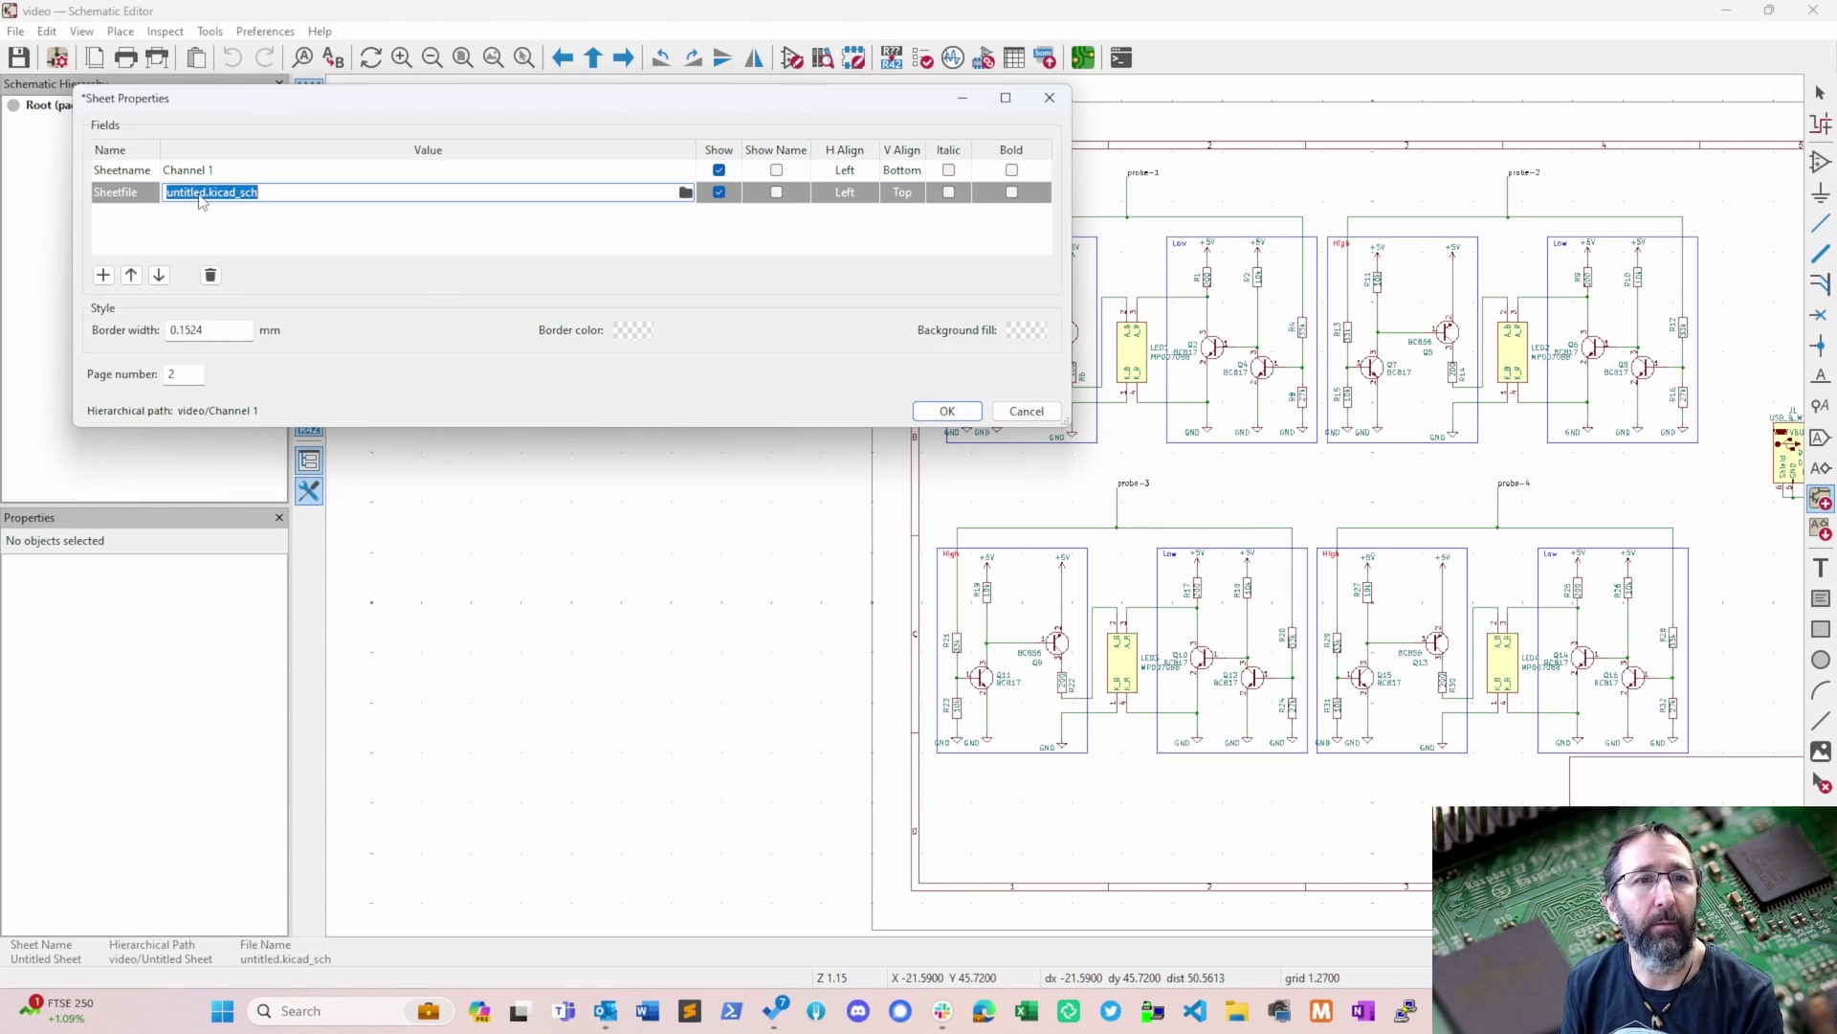
click(206, 199)
drag(206, 199, 153, 198)
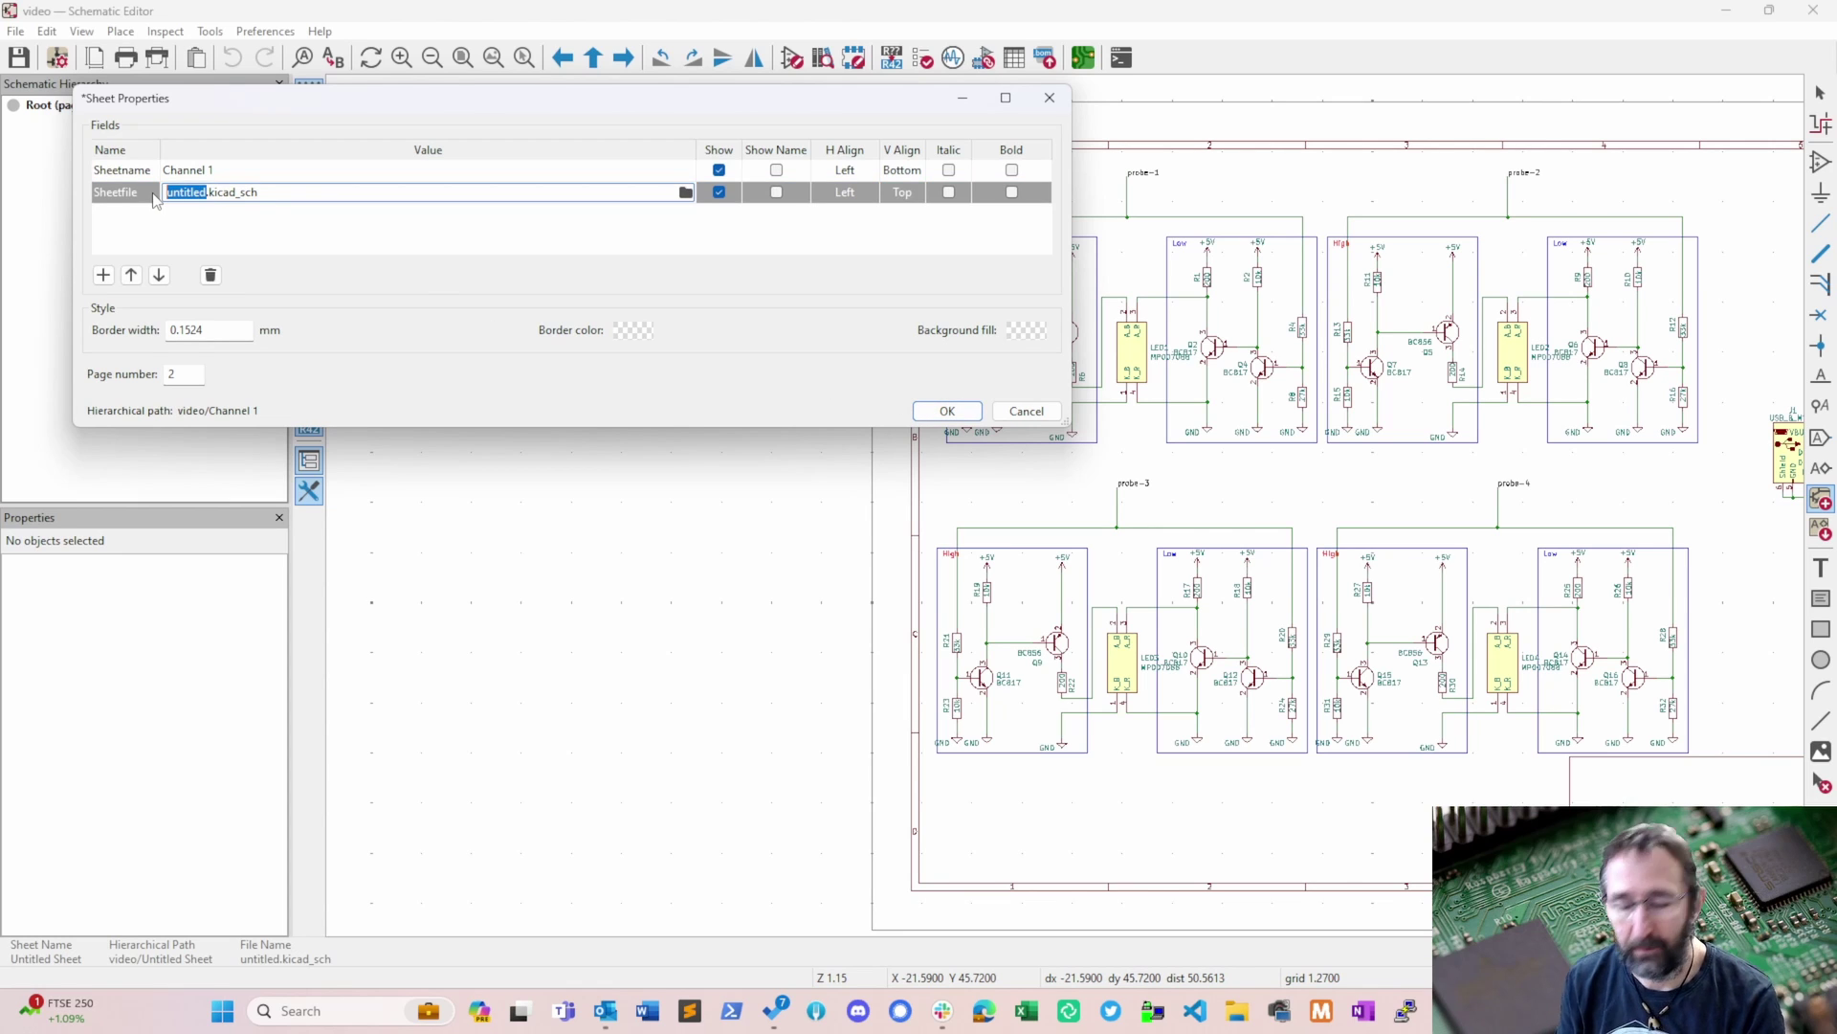
text(probe)
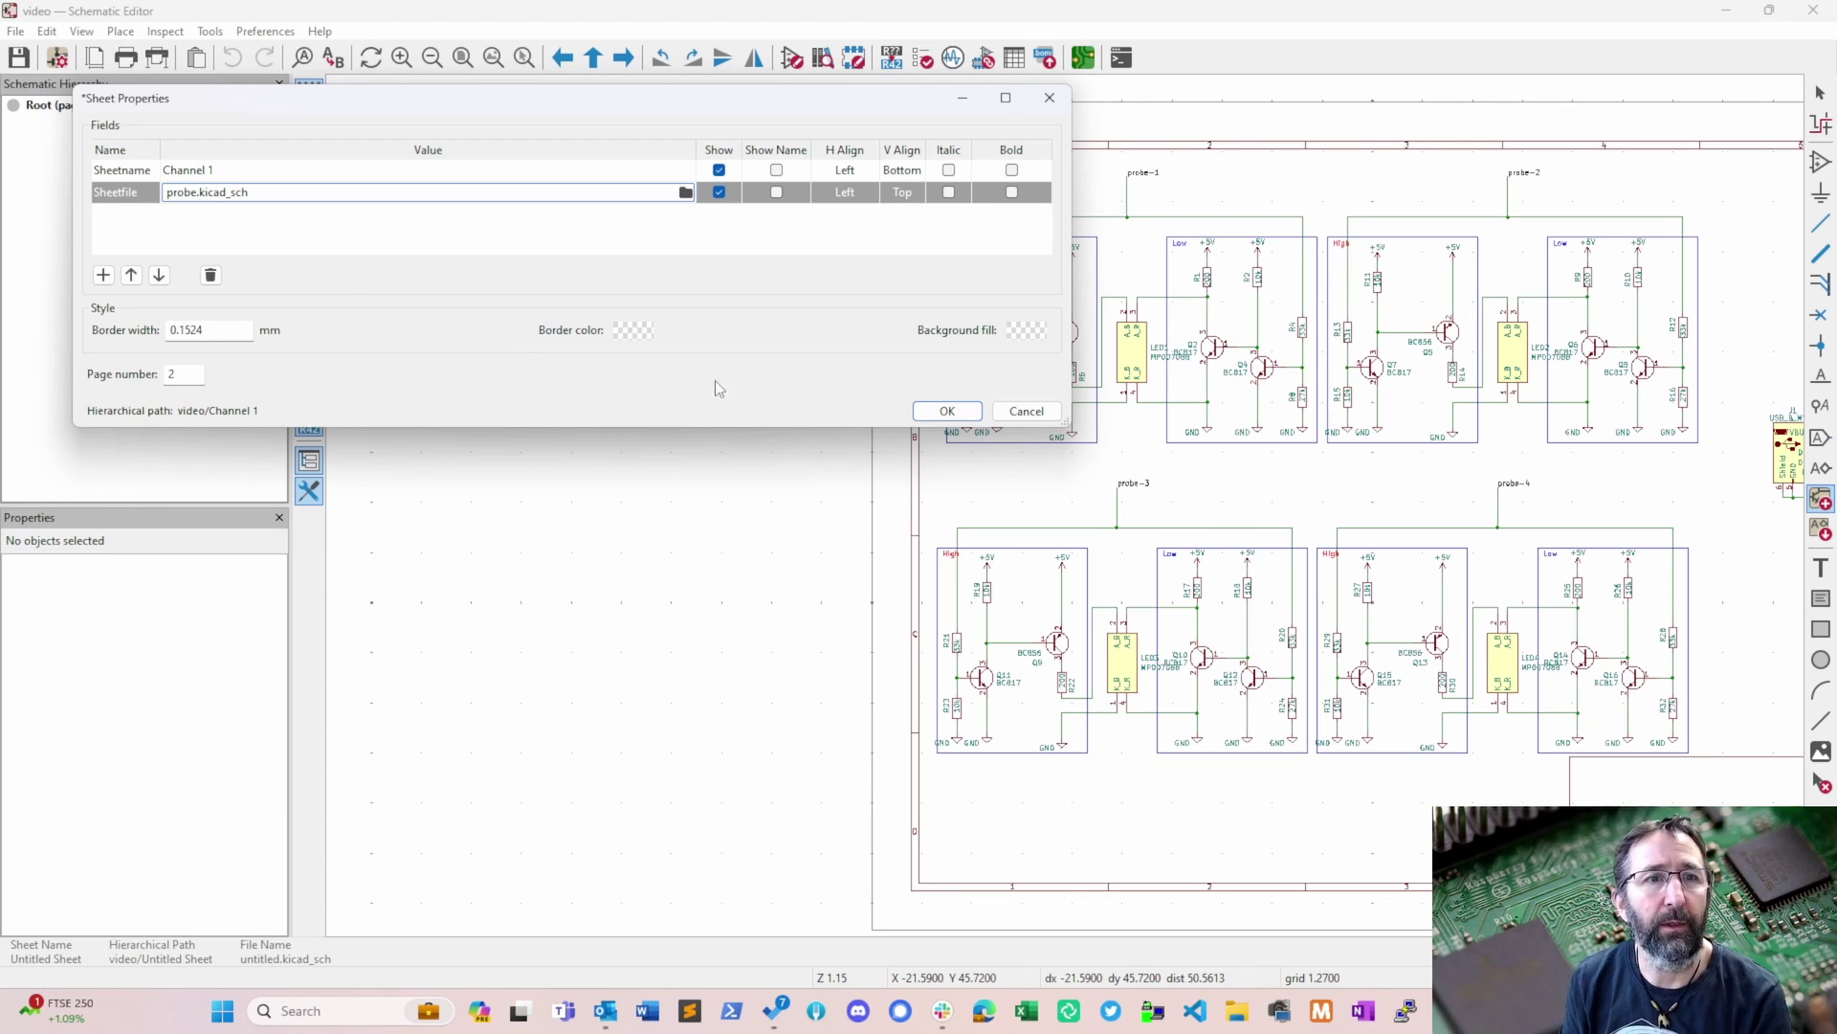
click(946, 410)
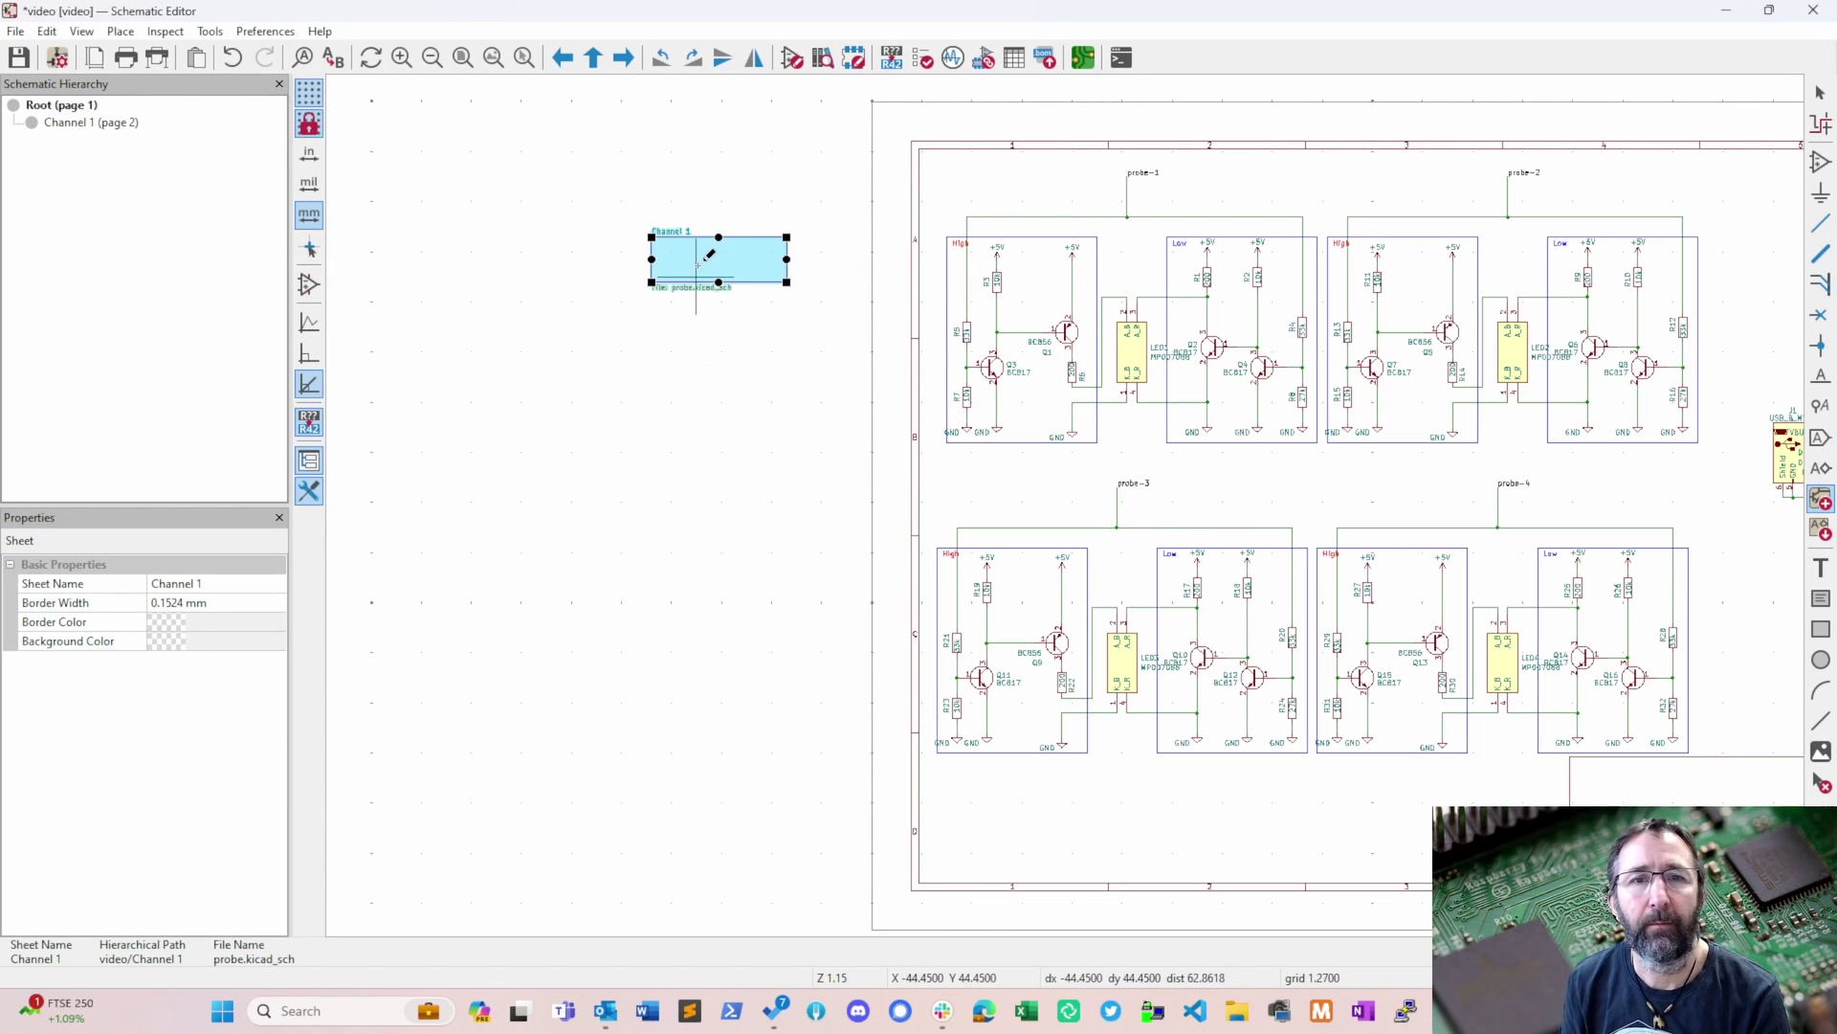
- Cut the probe-1 channel circuit from the root sheet and paste it into Channel 1
key(Escape)
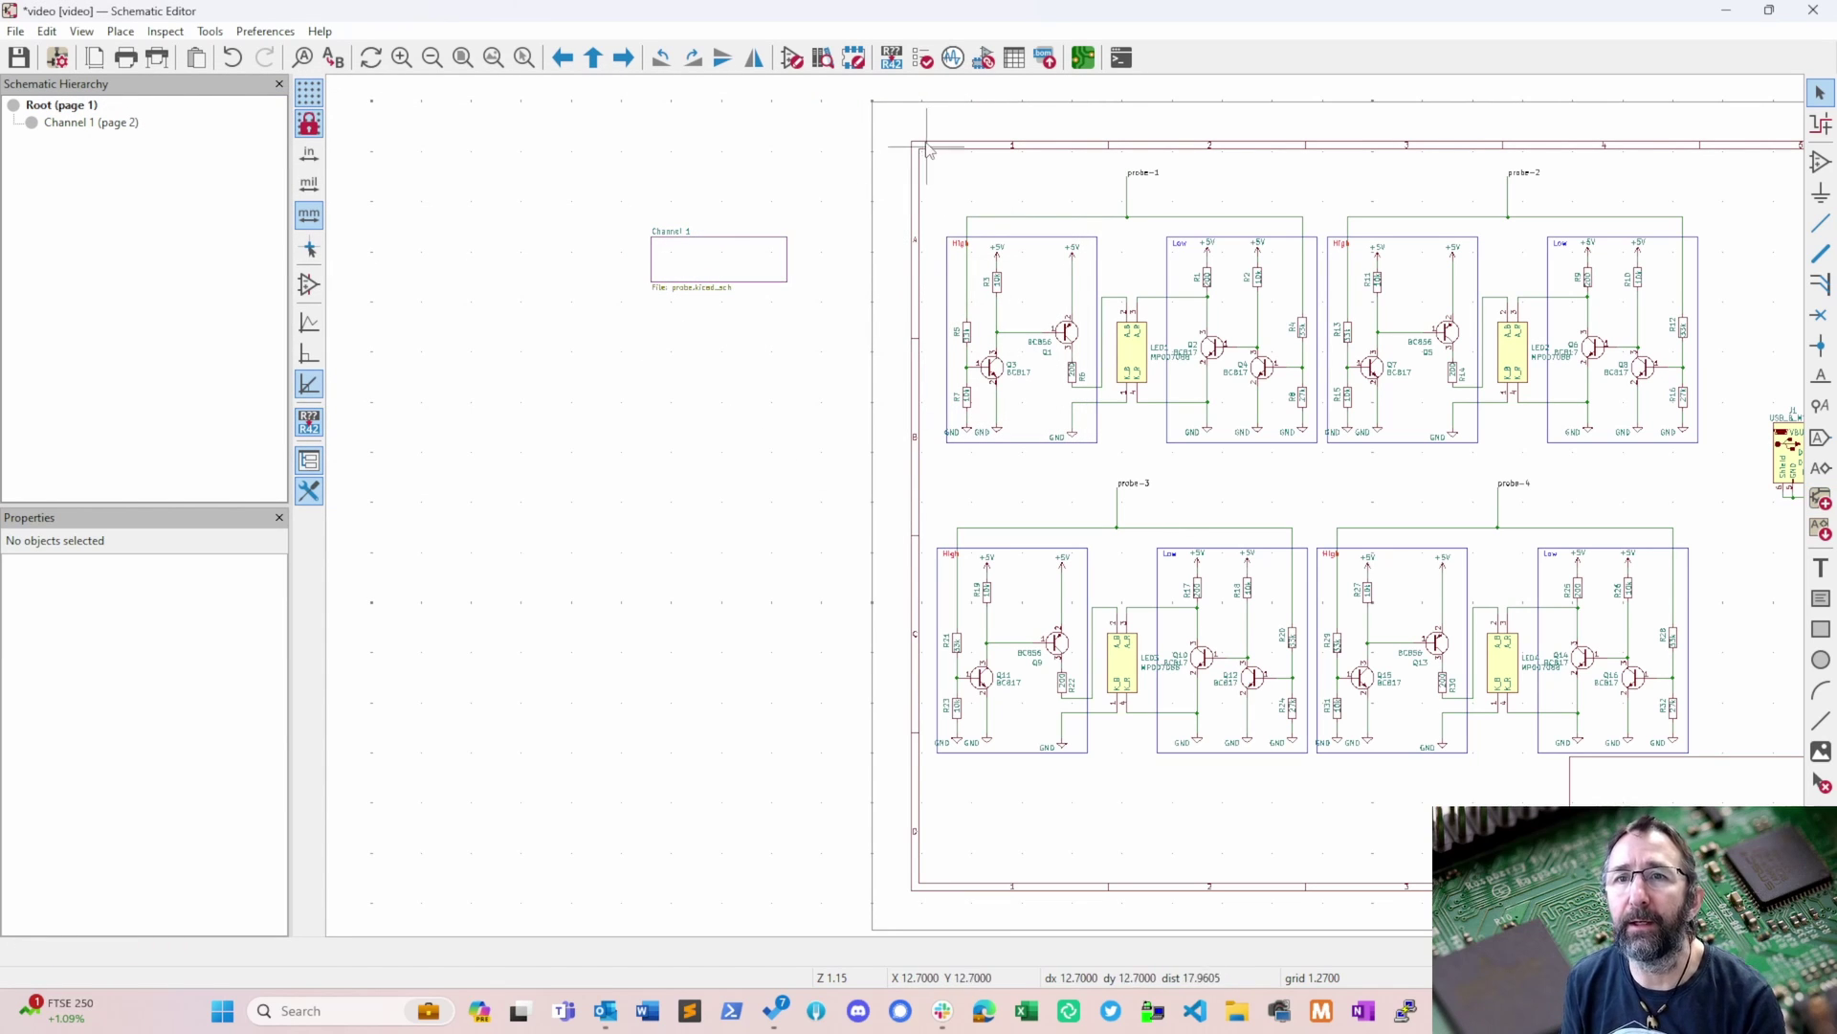
drag(926, 132, 1323, 449)
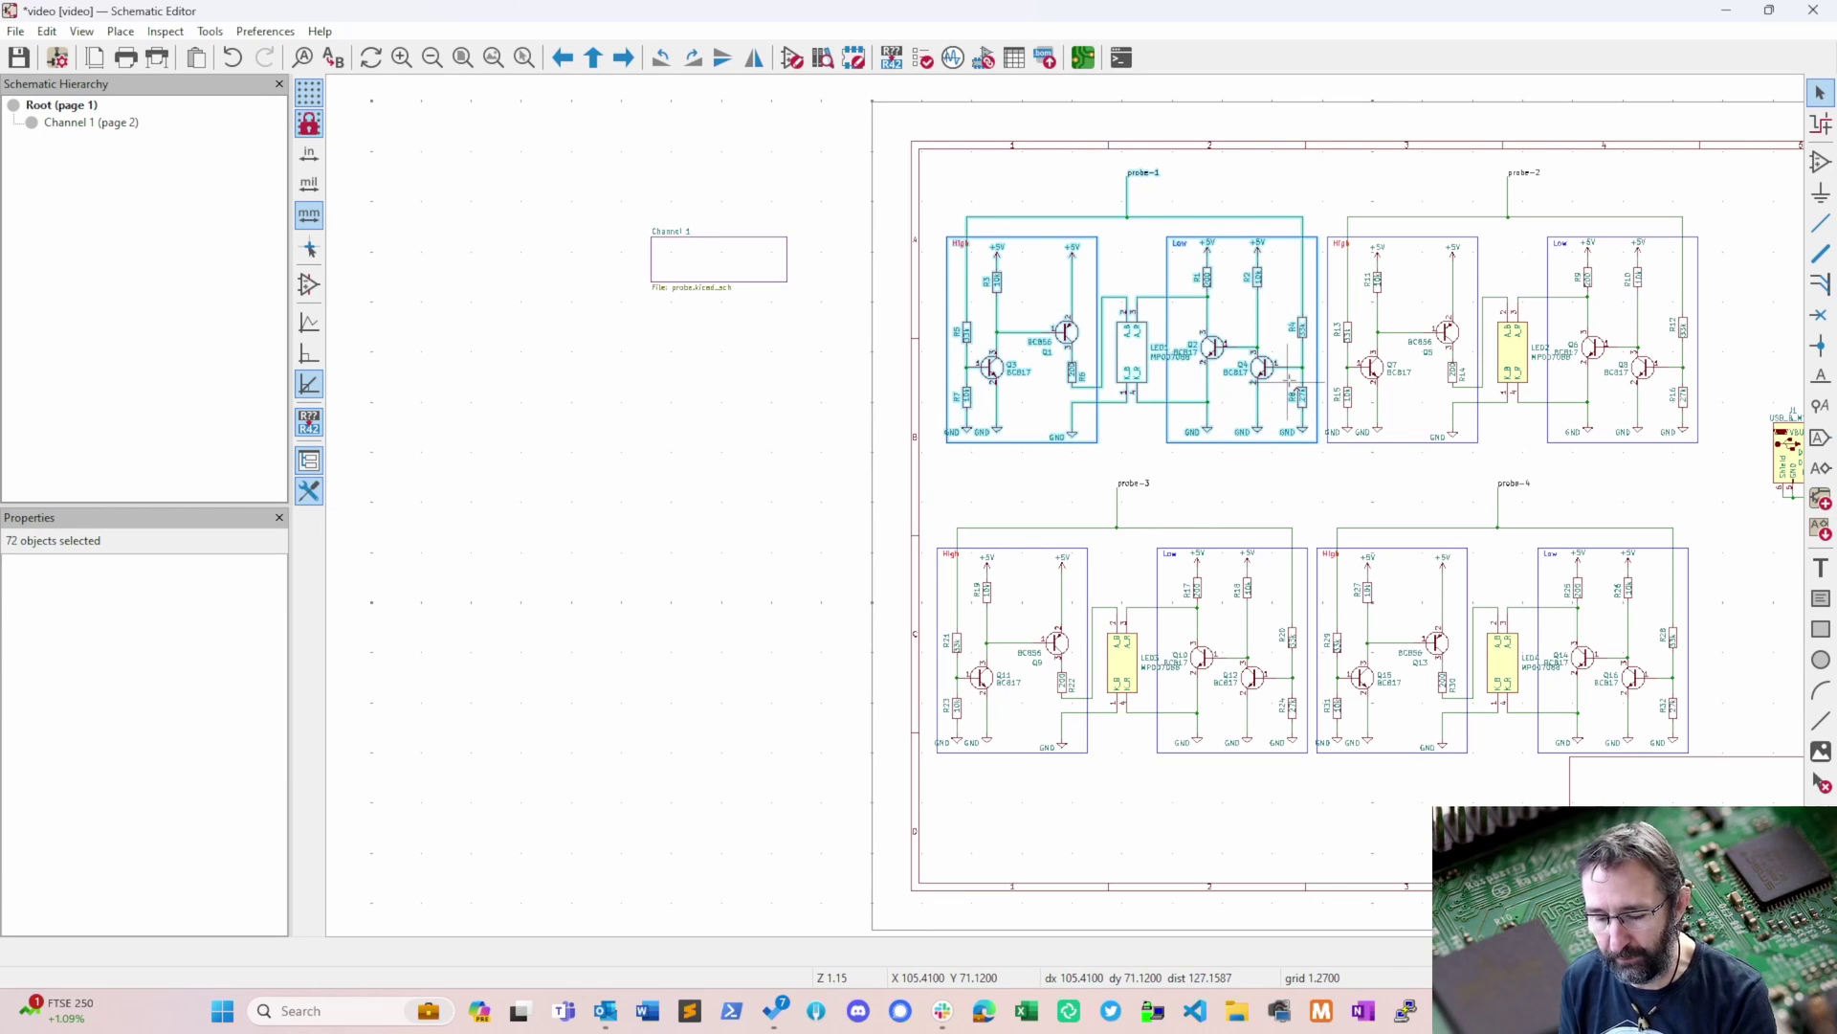
key(ctrl+x)
right_click(747, 250)
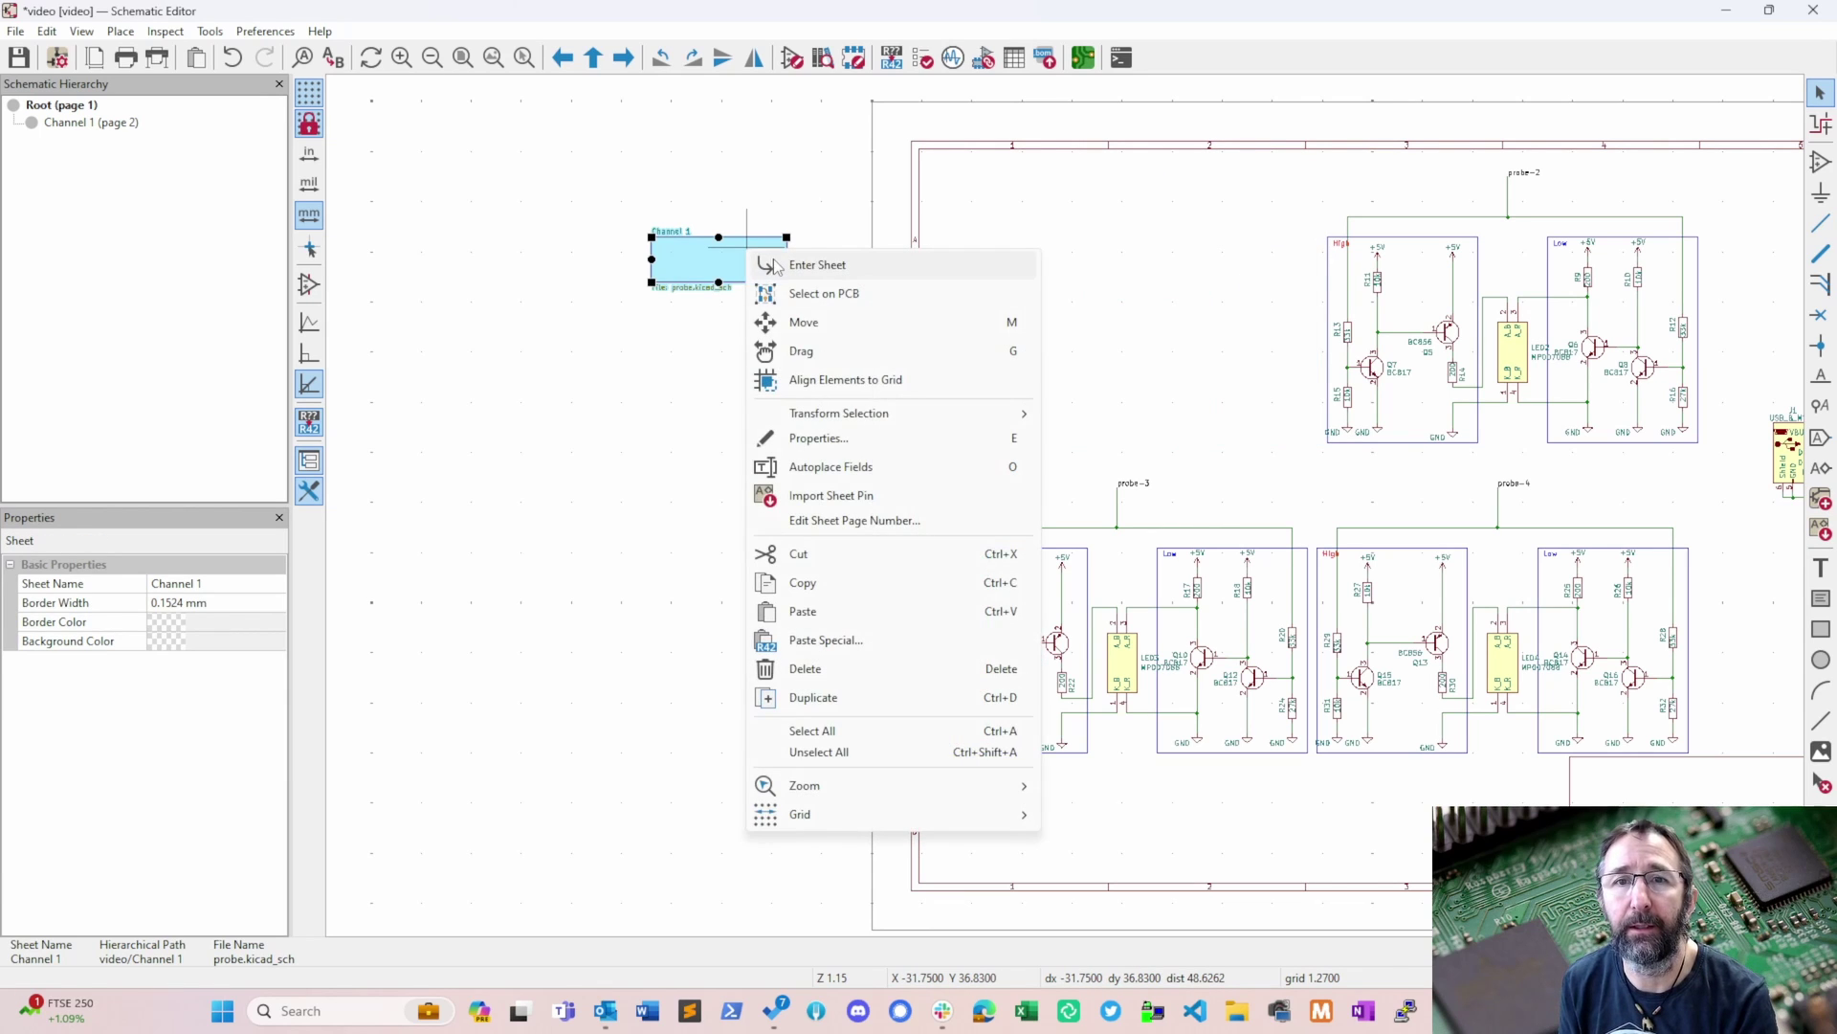
click(817, 265)
key(ctrl+v)
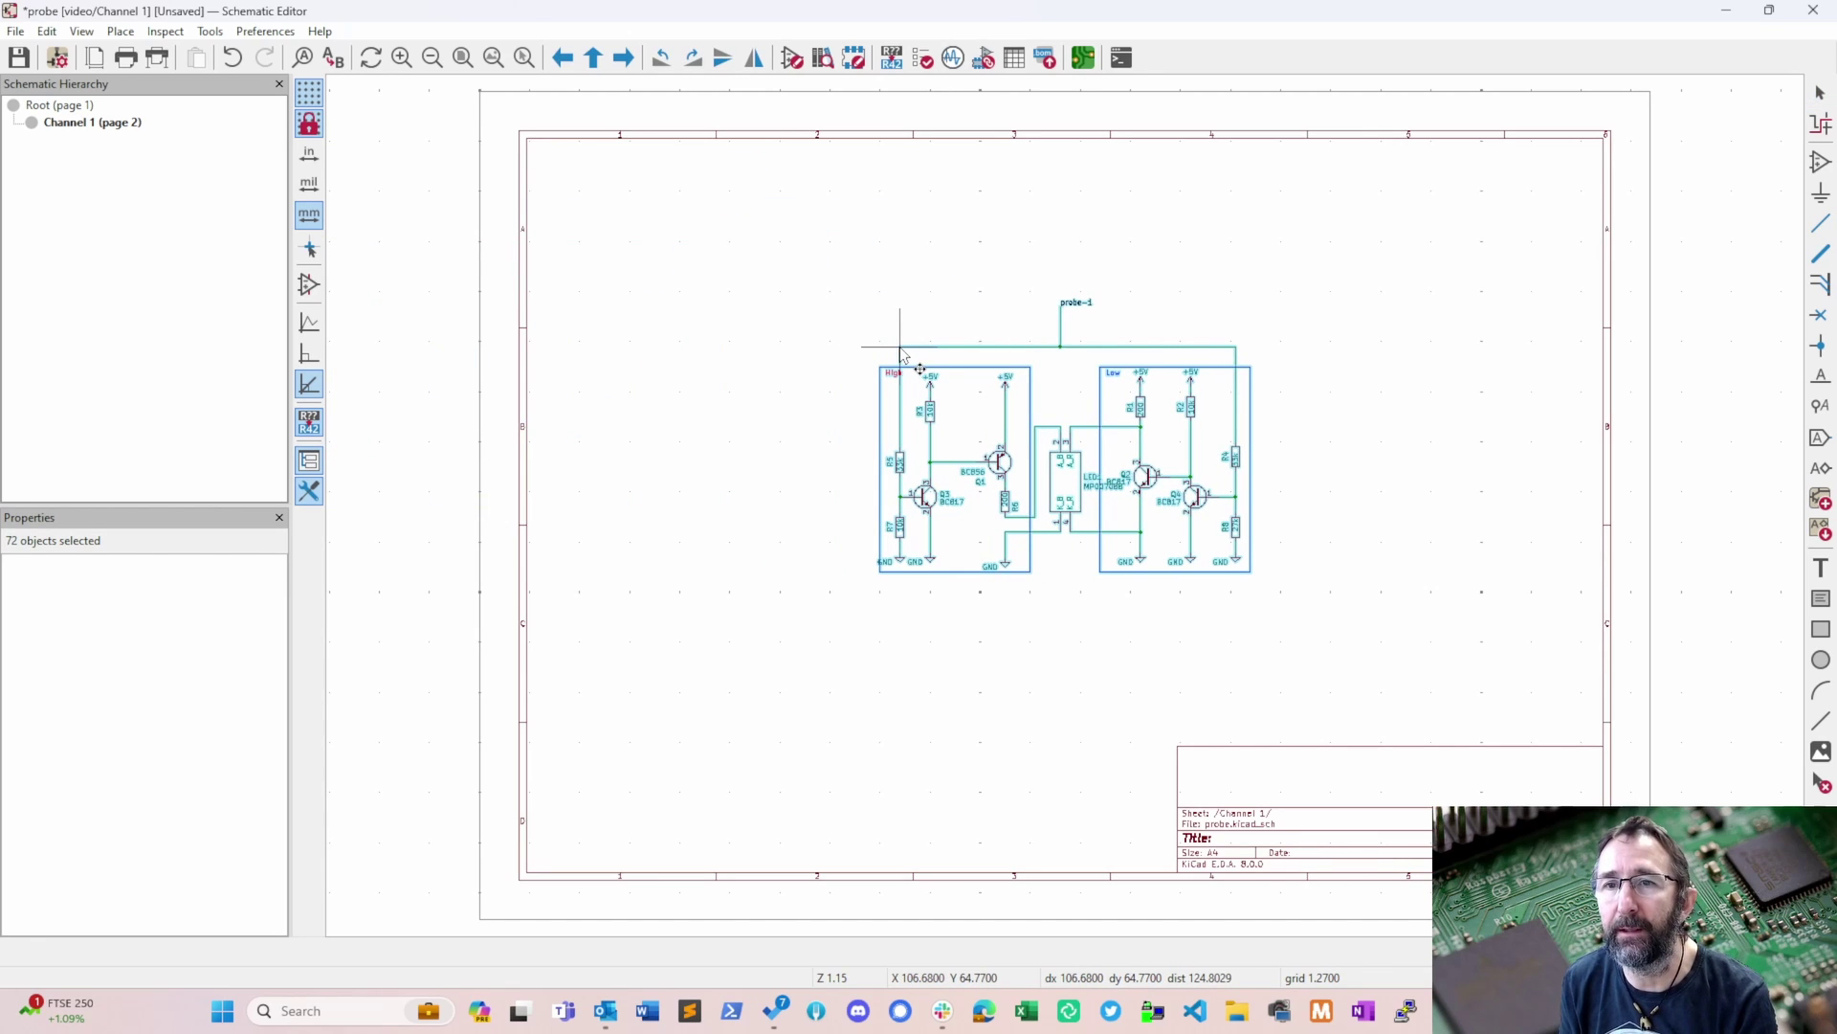
click(902, 352)
- Delete the probe-1 net label from the pasted circuit
scroll(1058, 258, up, 2)
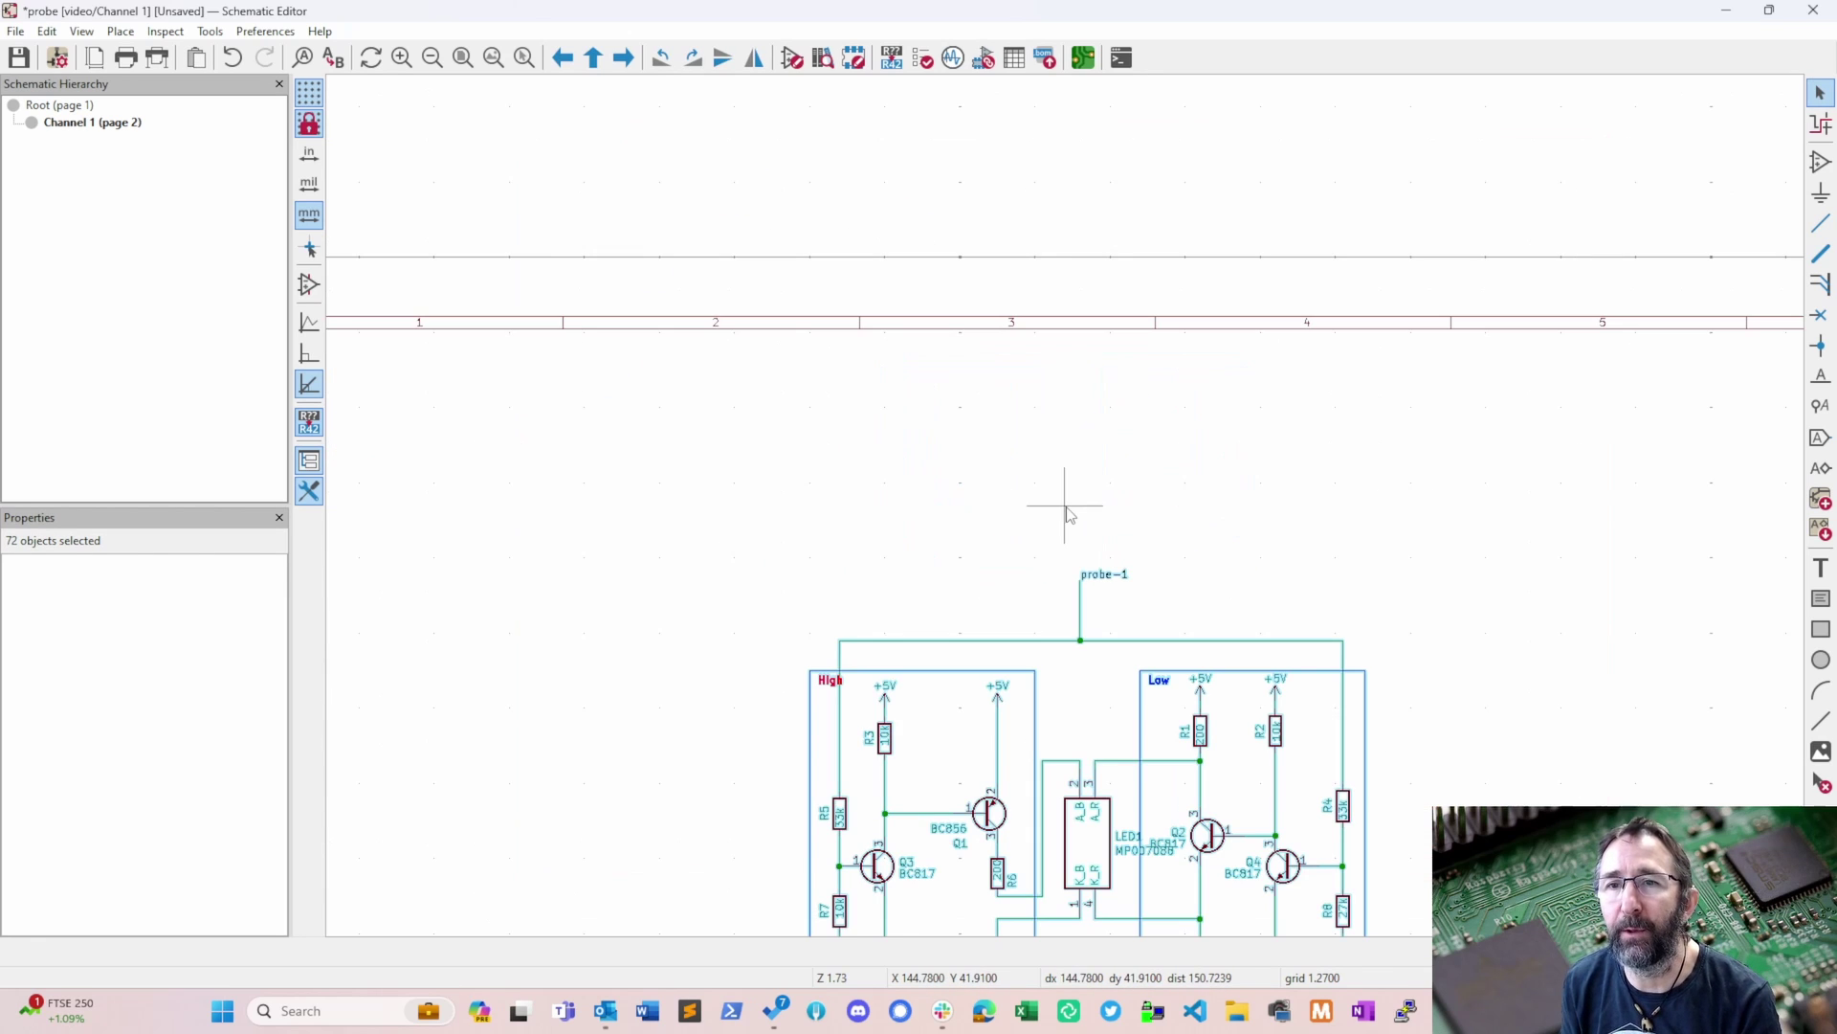
middle_drag(1069, 515, 894, 278)
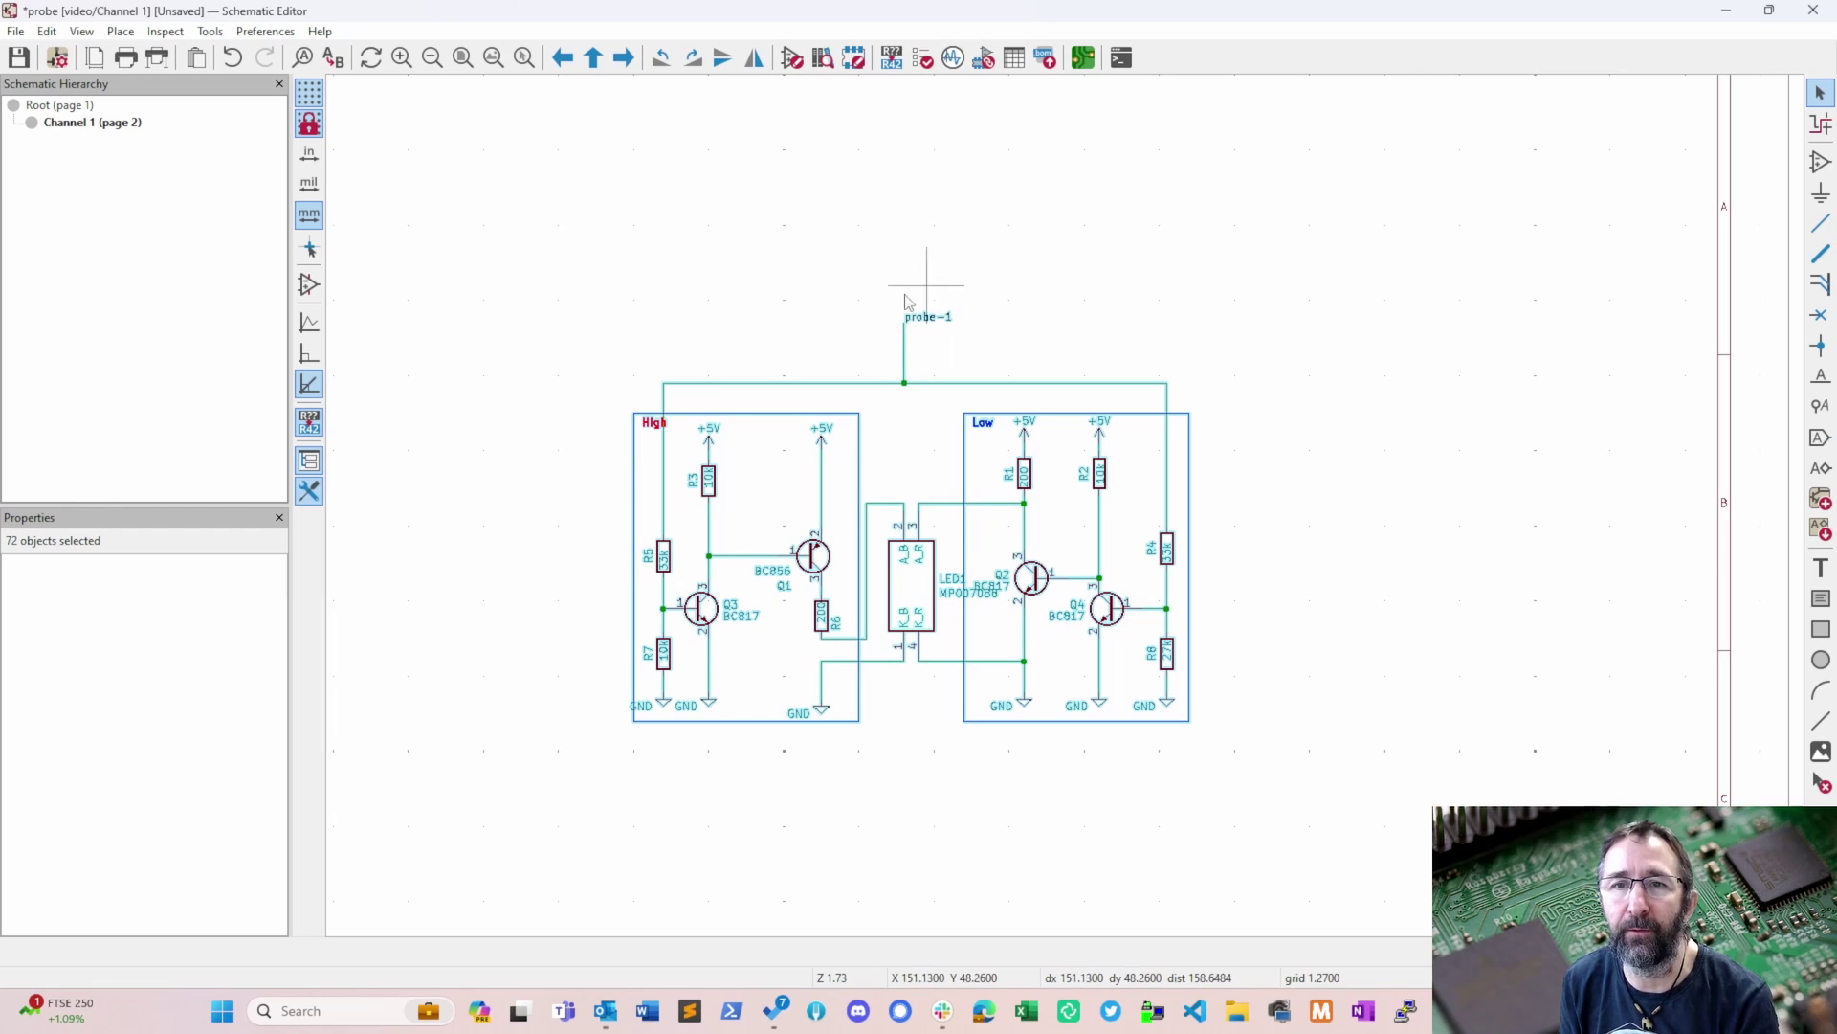
click(949, 261)
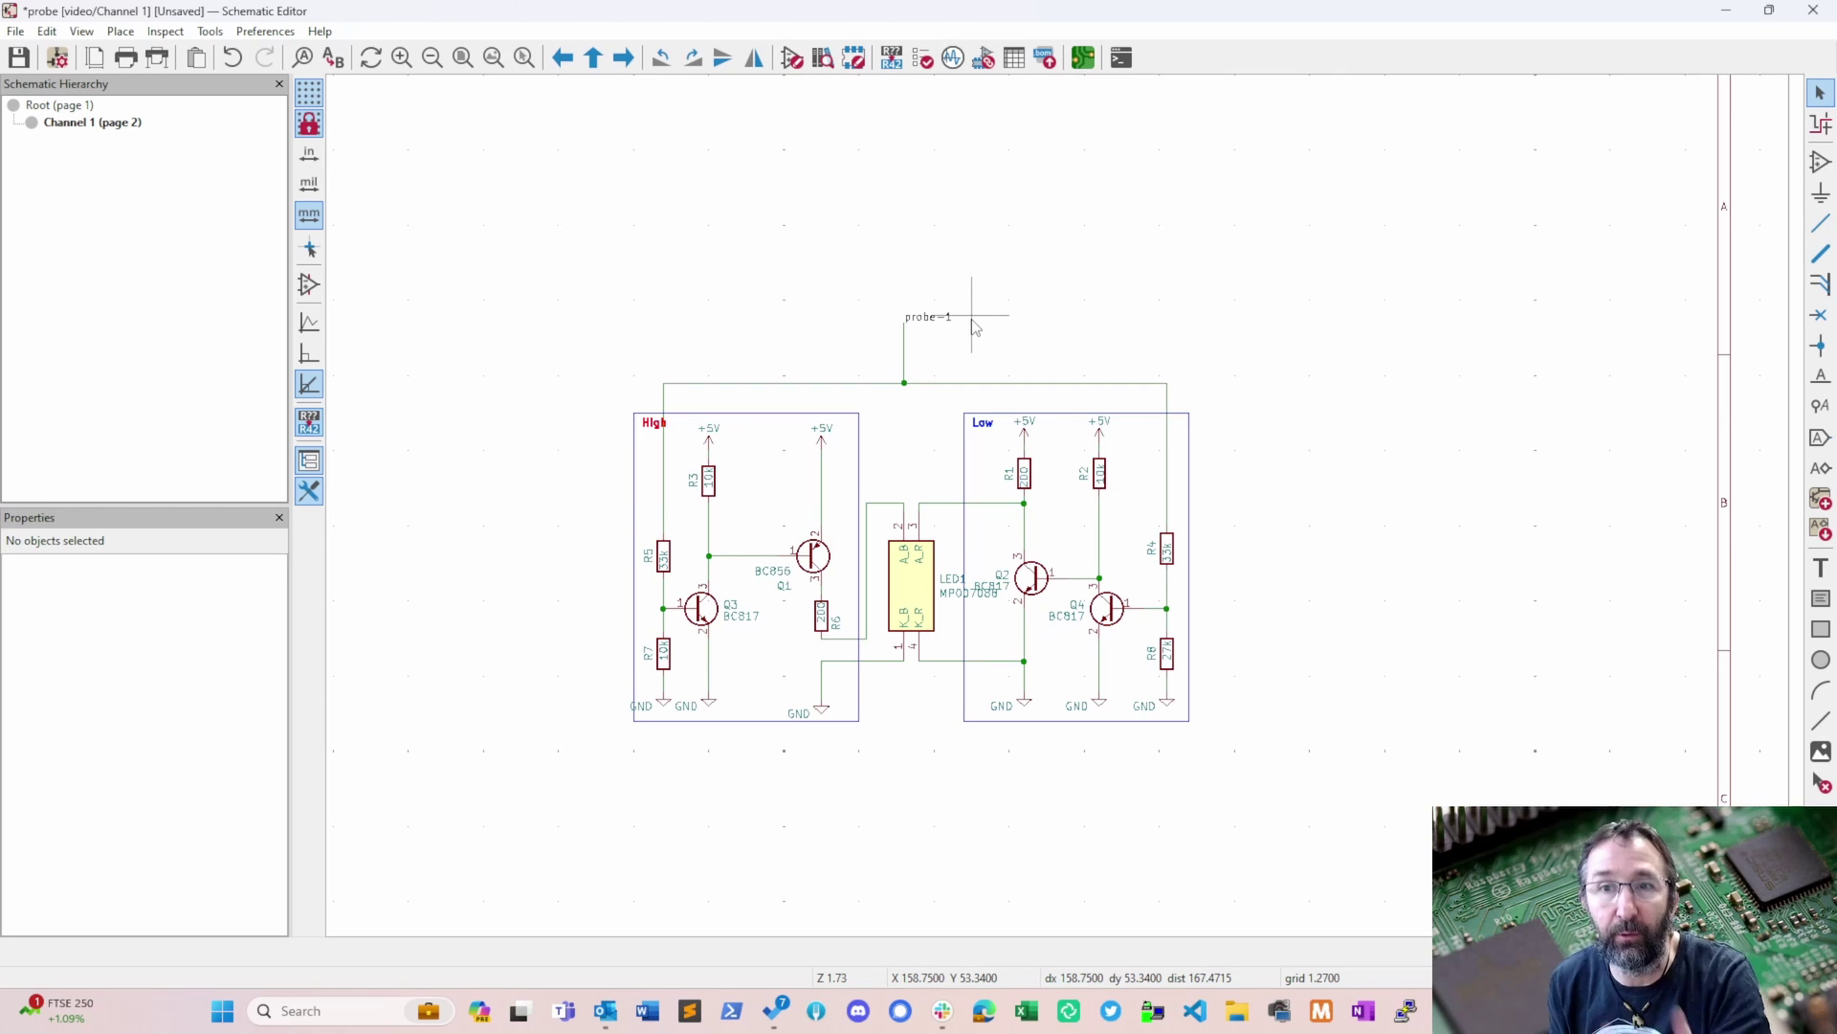
click(926, 317)
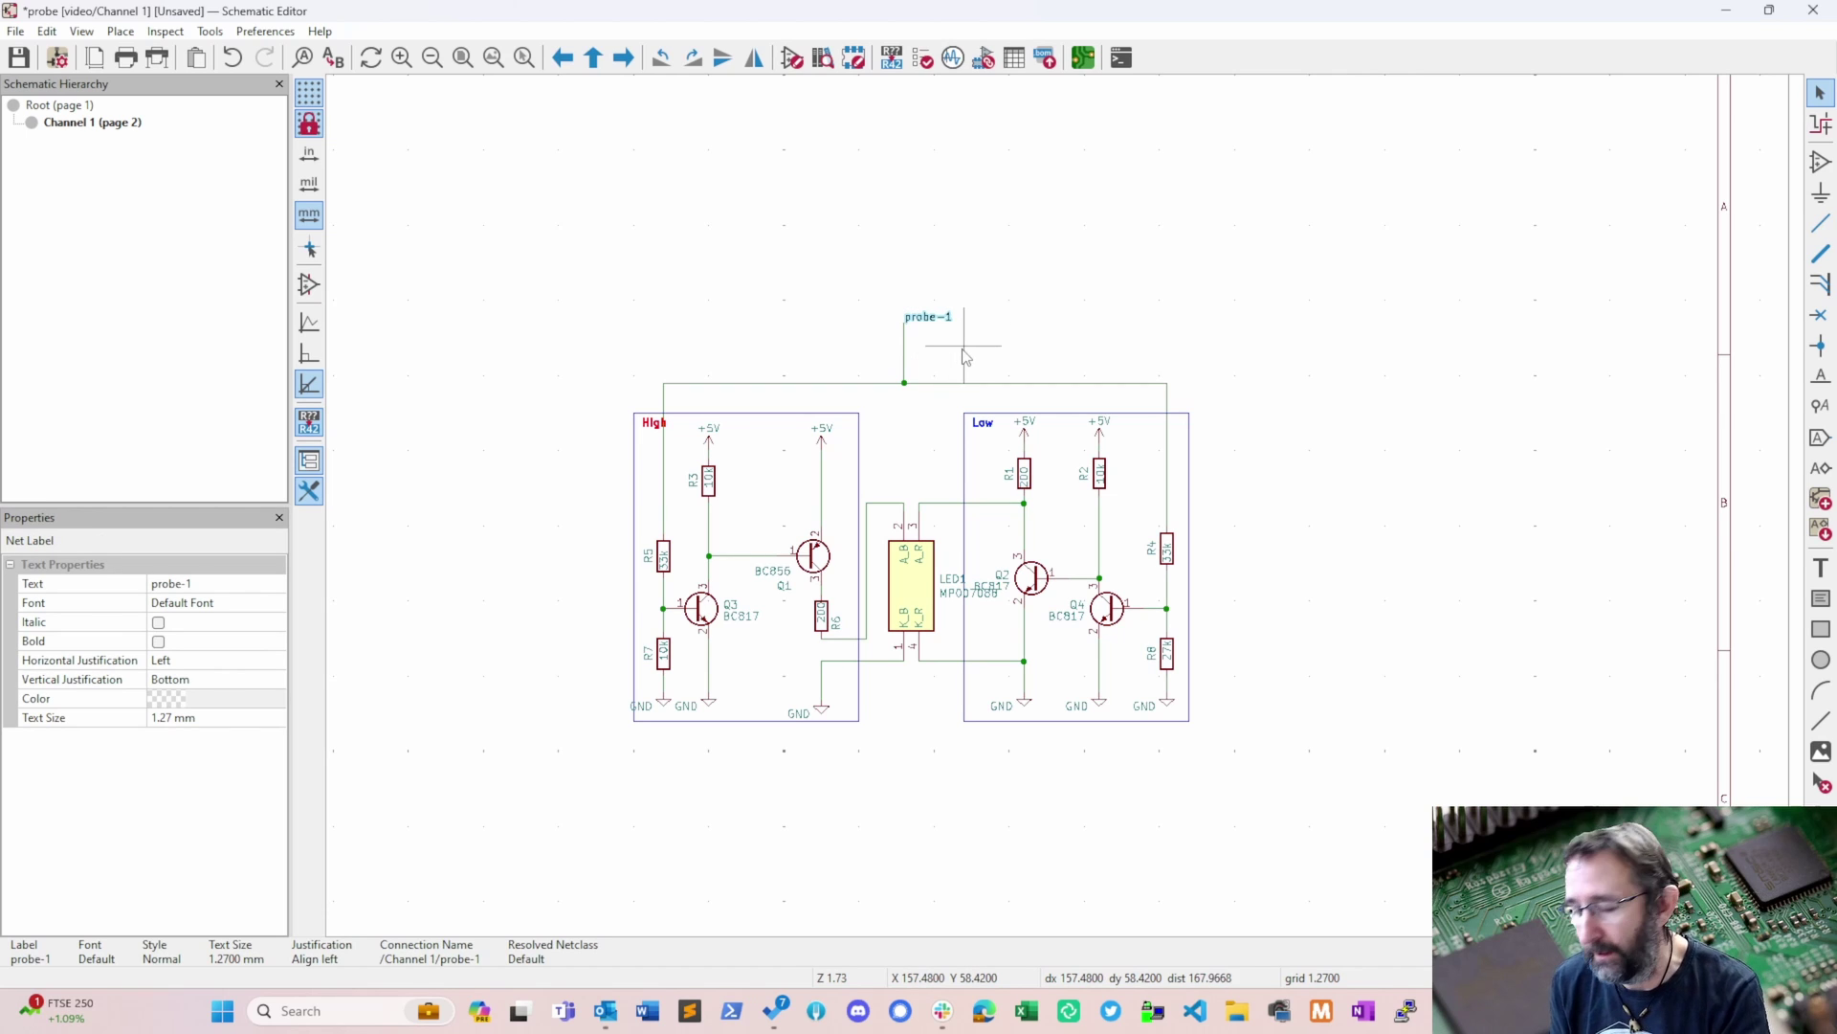
key(Delete)
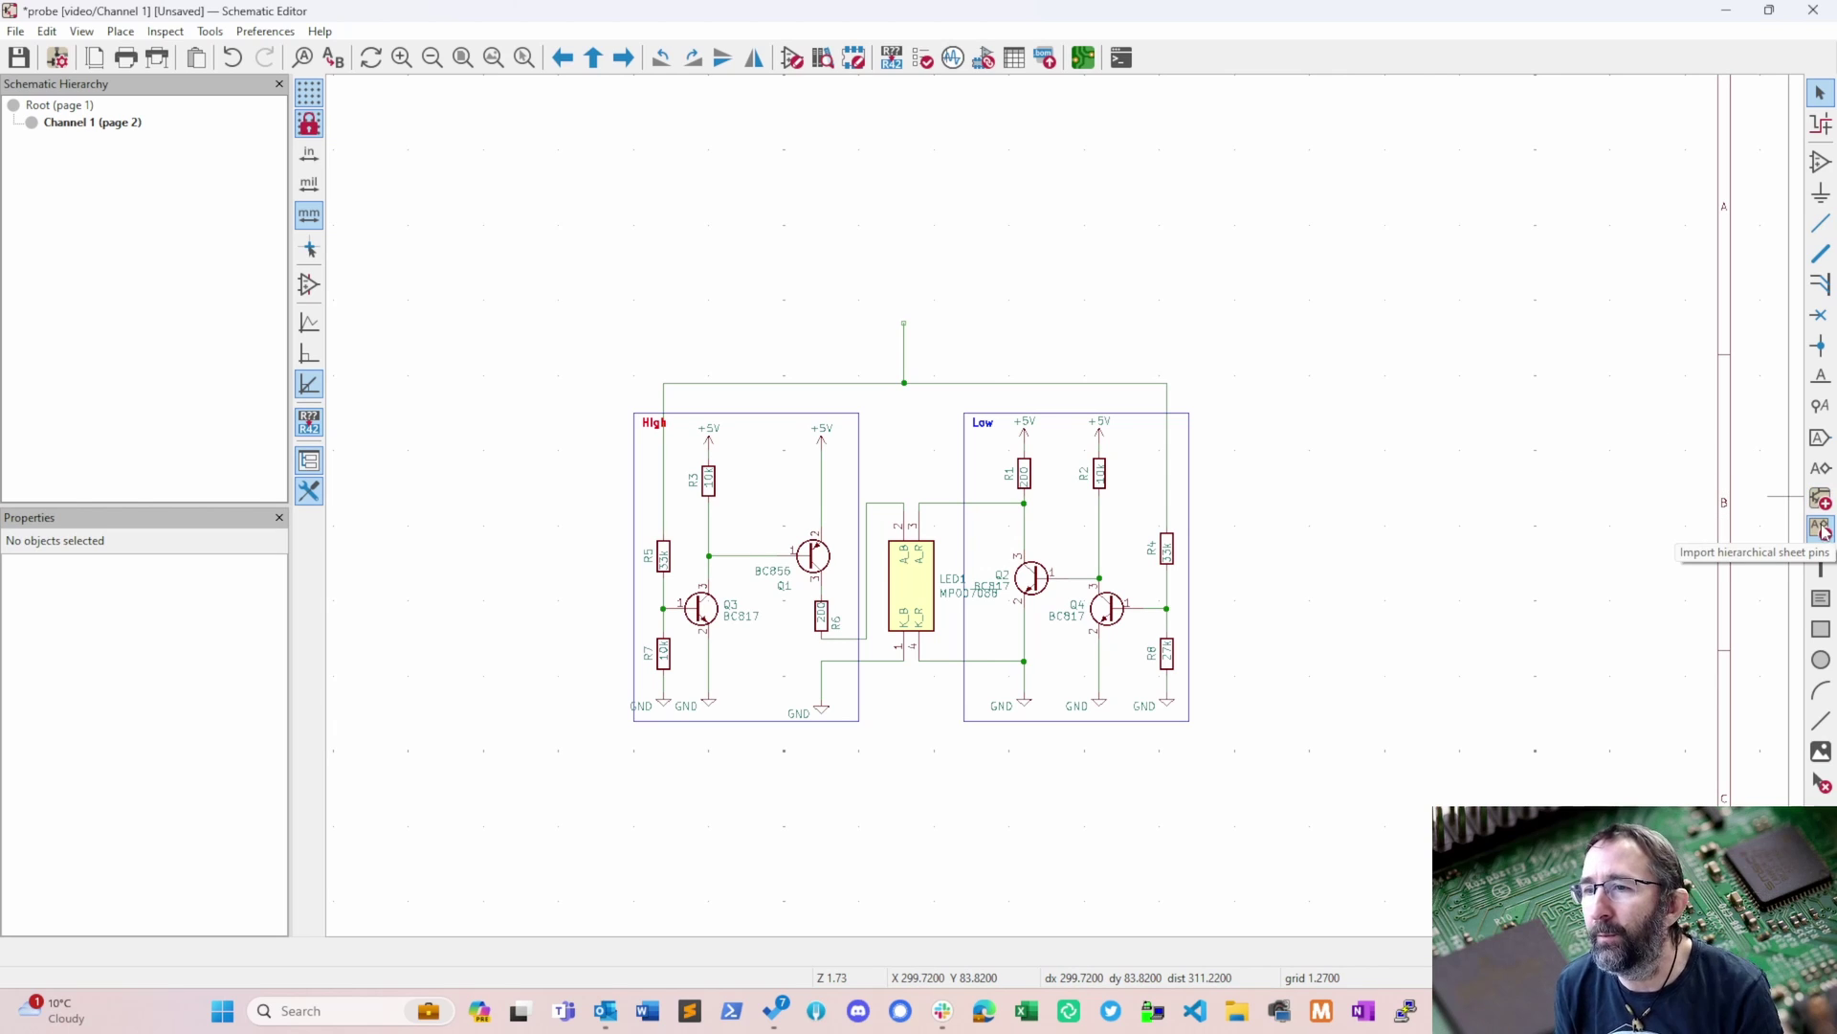
- Put a 'probe' hierarchical label at the wire's top, save the subsheet, and go to root
click(1821, 468)
click(1041, 356)
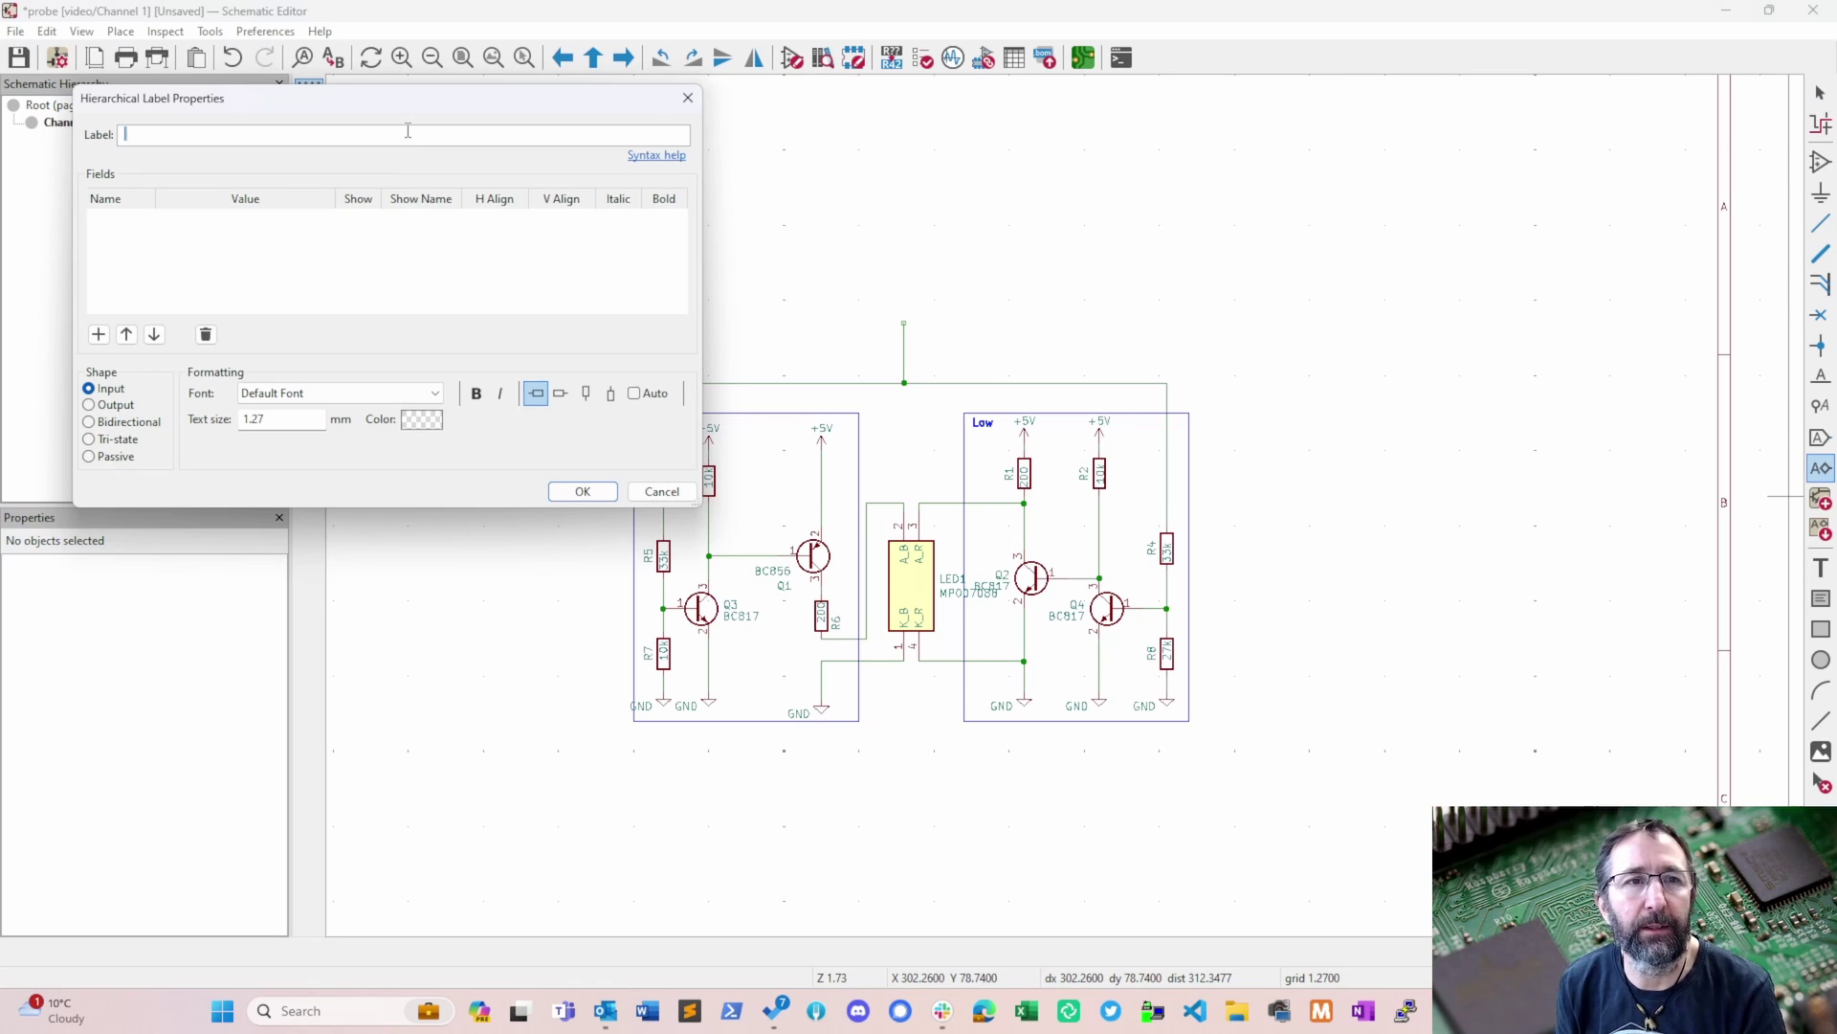
text(probe)
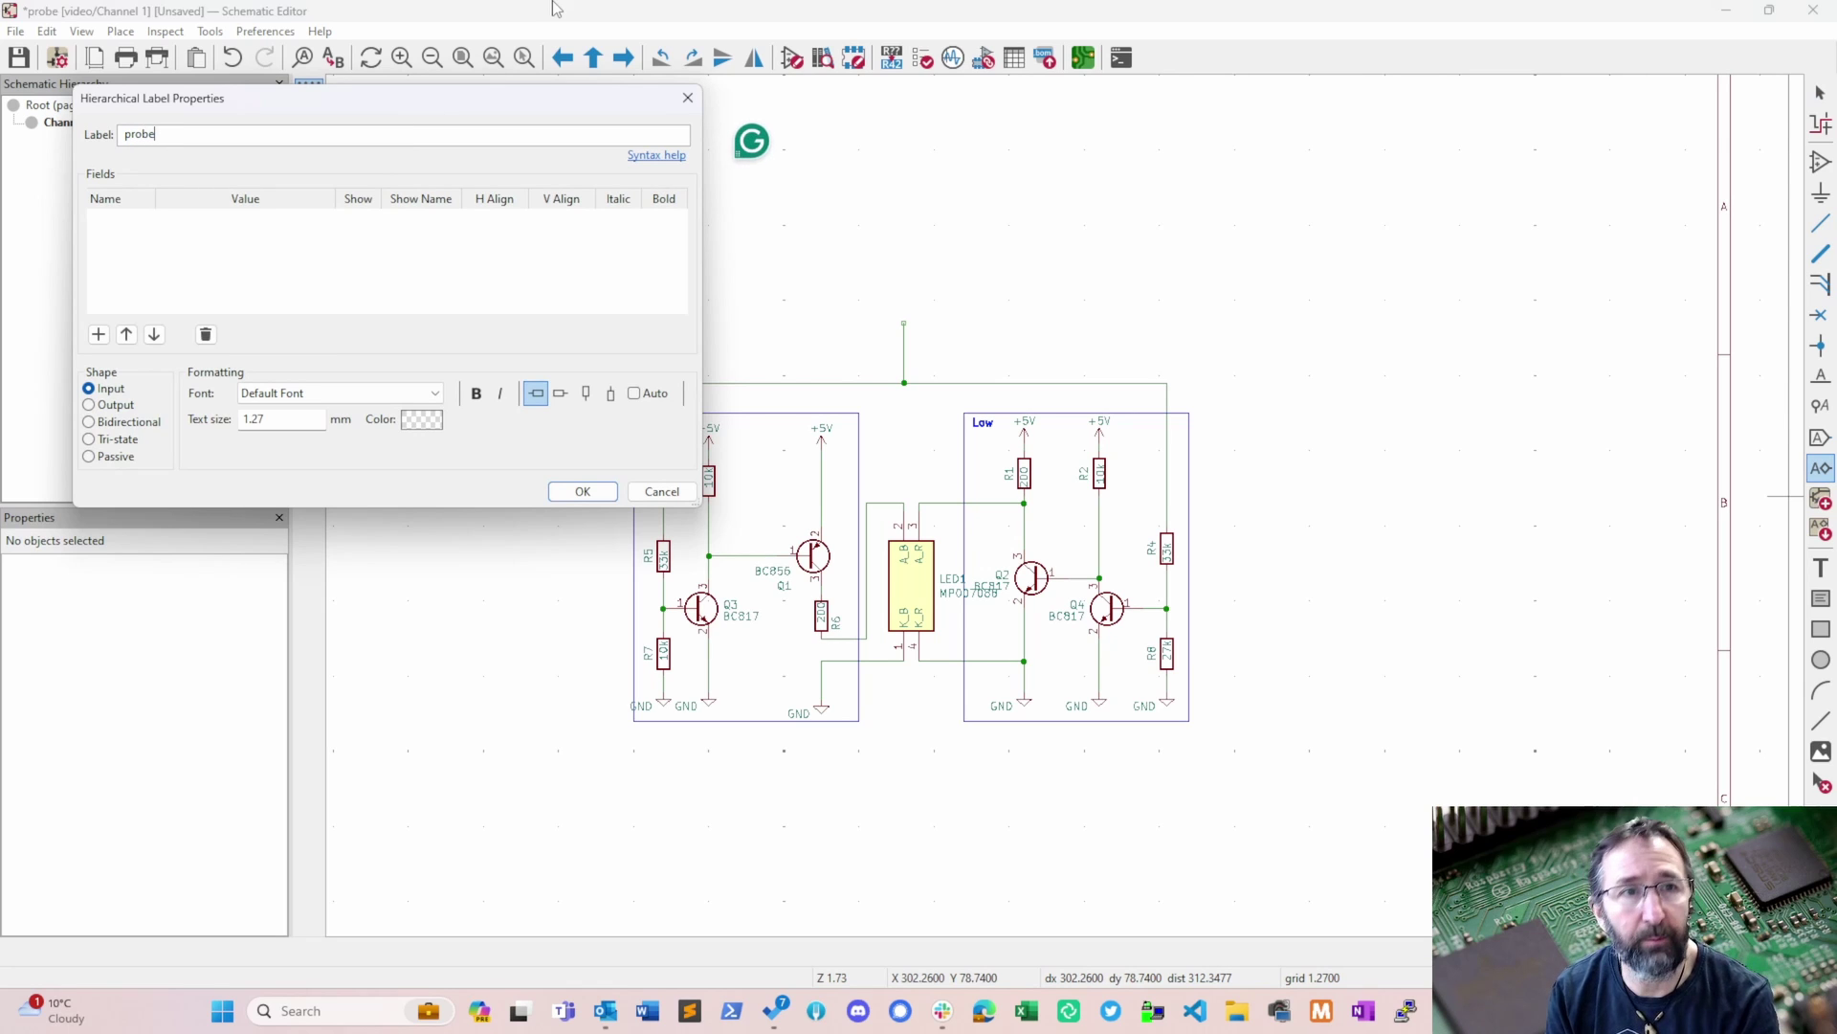
click(581, 491)
click(905, 323)
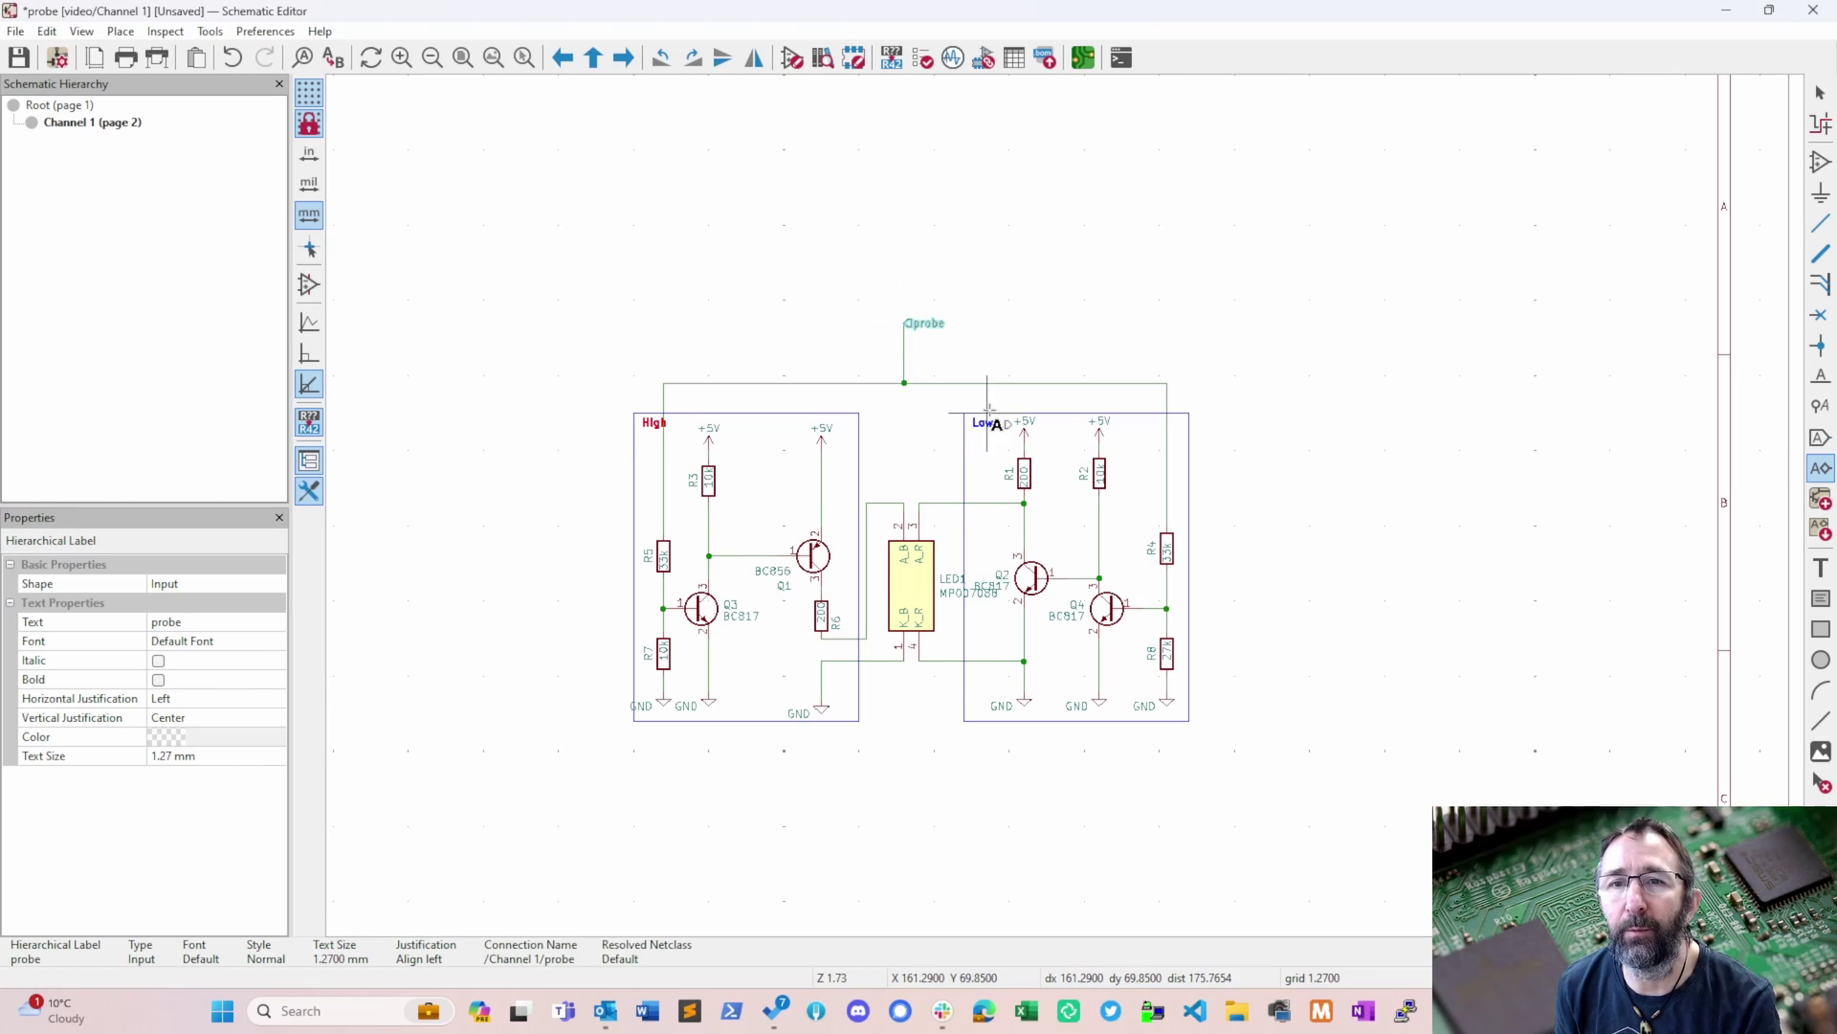
key(Escape)
key(ctrl+s)
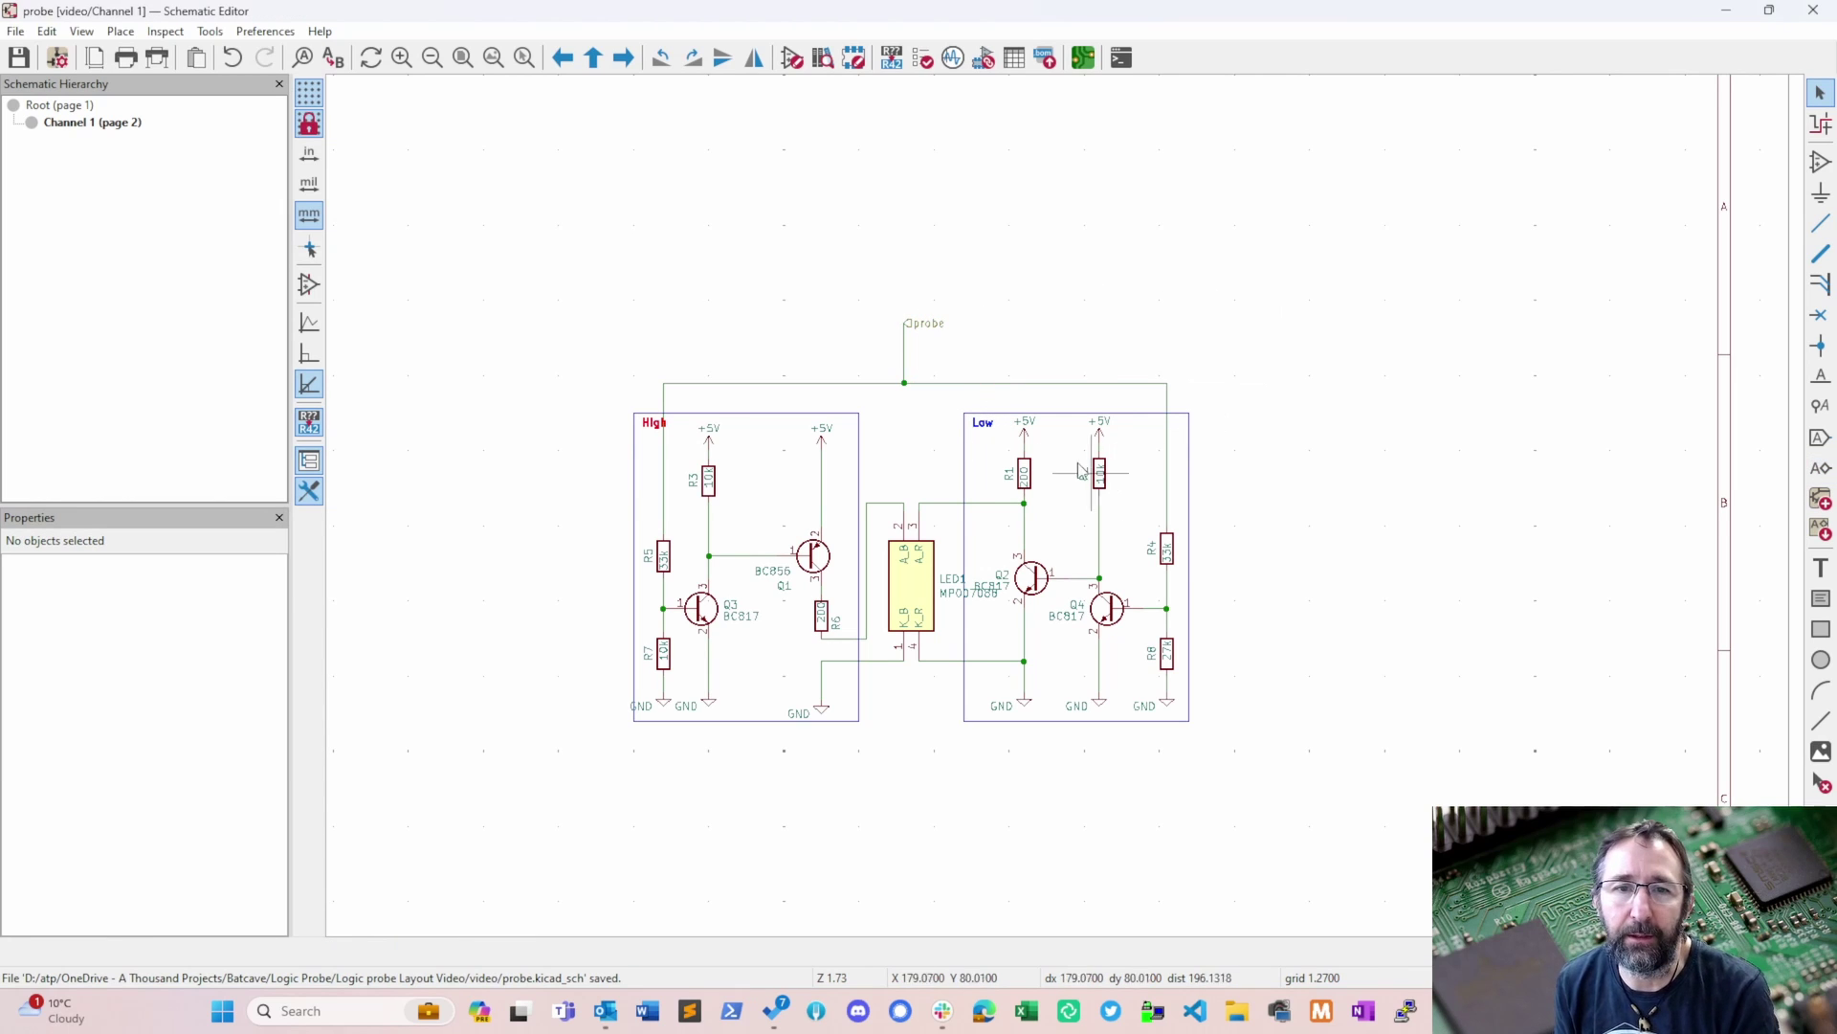
click(63, 105)
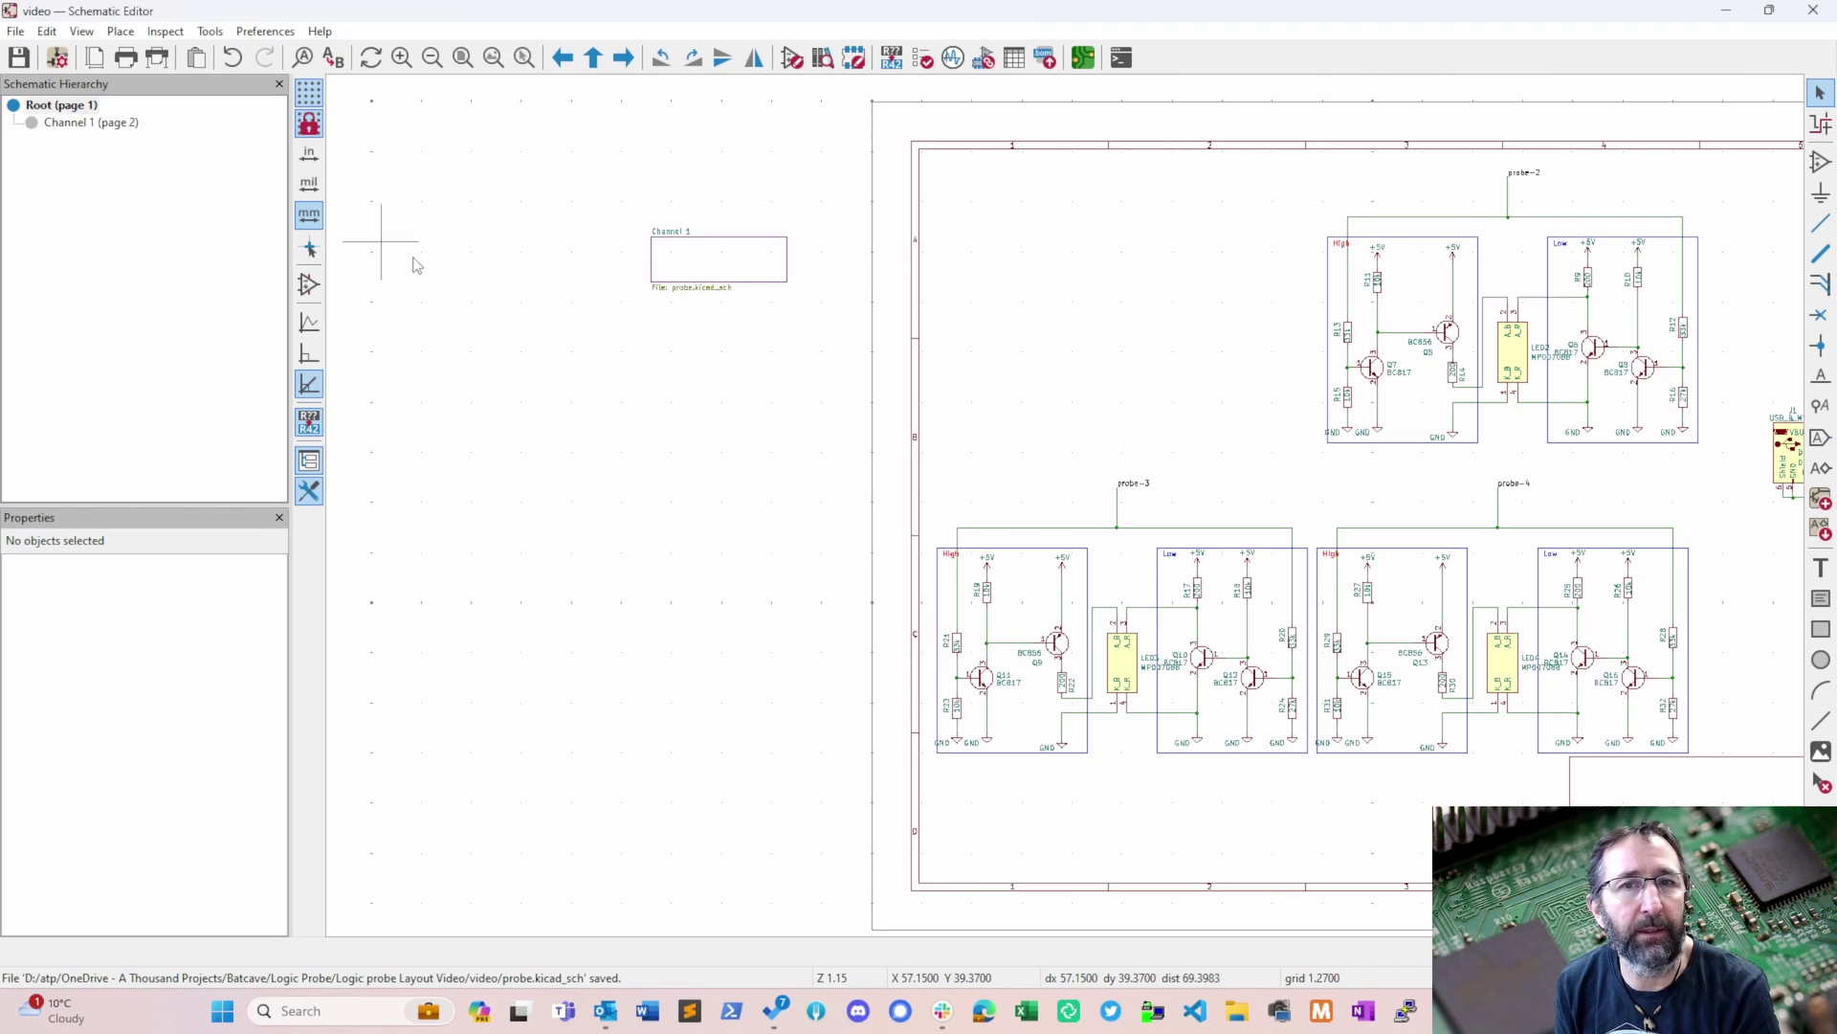
- Delete the probe-2, probe-3 and probe-4 circuits from the root sheet
drag(1268, 111, 1704, 479)
key(Delete)
drag(909, 398, 1720, 810)
key(Delete)
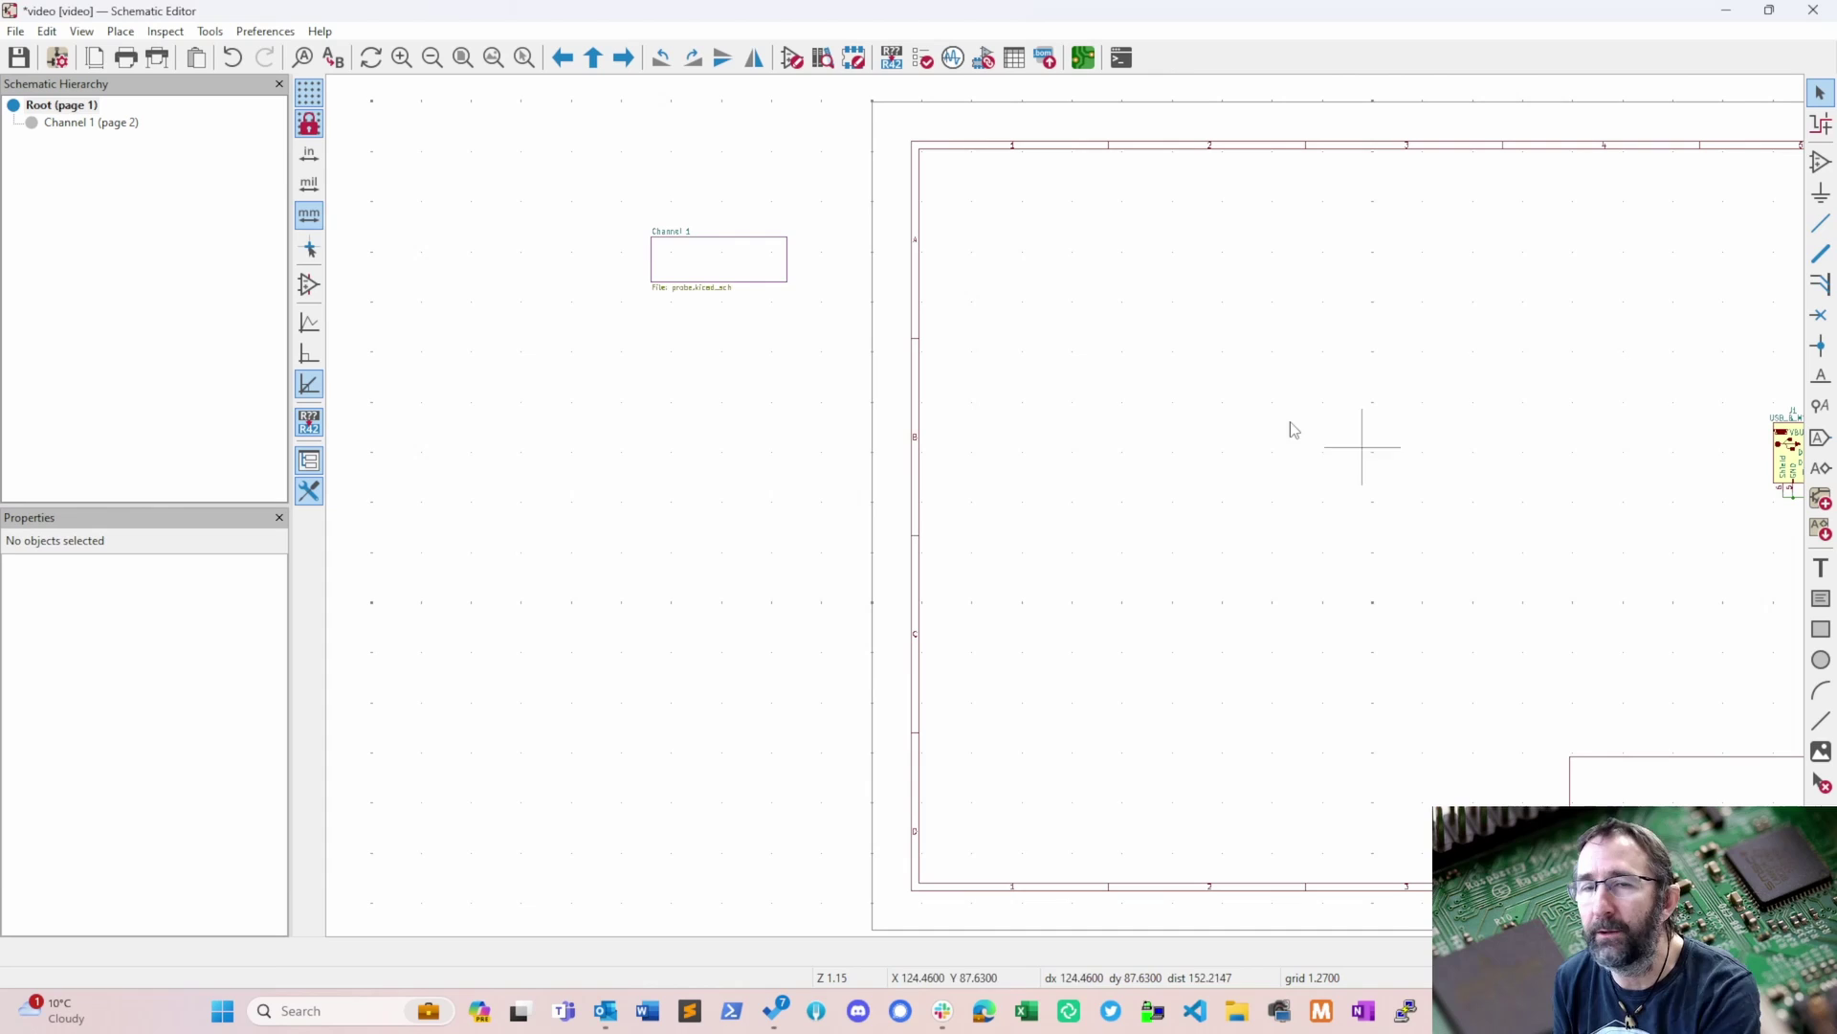
- Duplicate the Channel 1 sheet three times as Channels 2, 3 and 4, stacked below
click(721, 269)
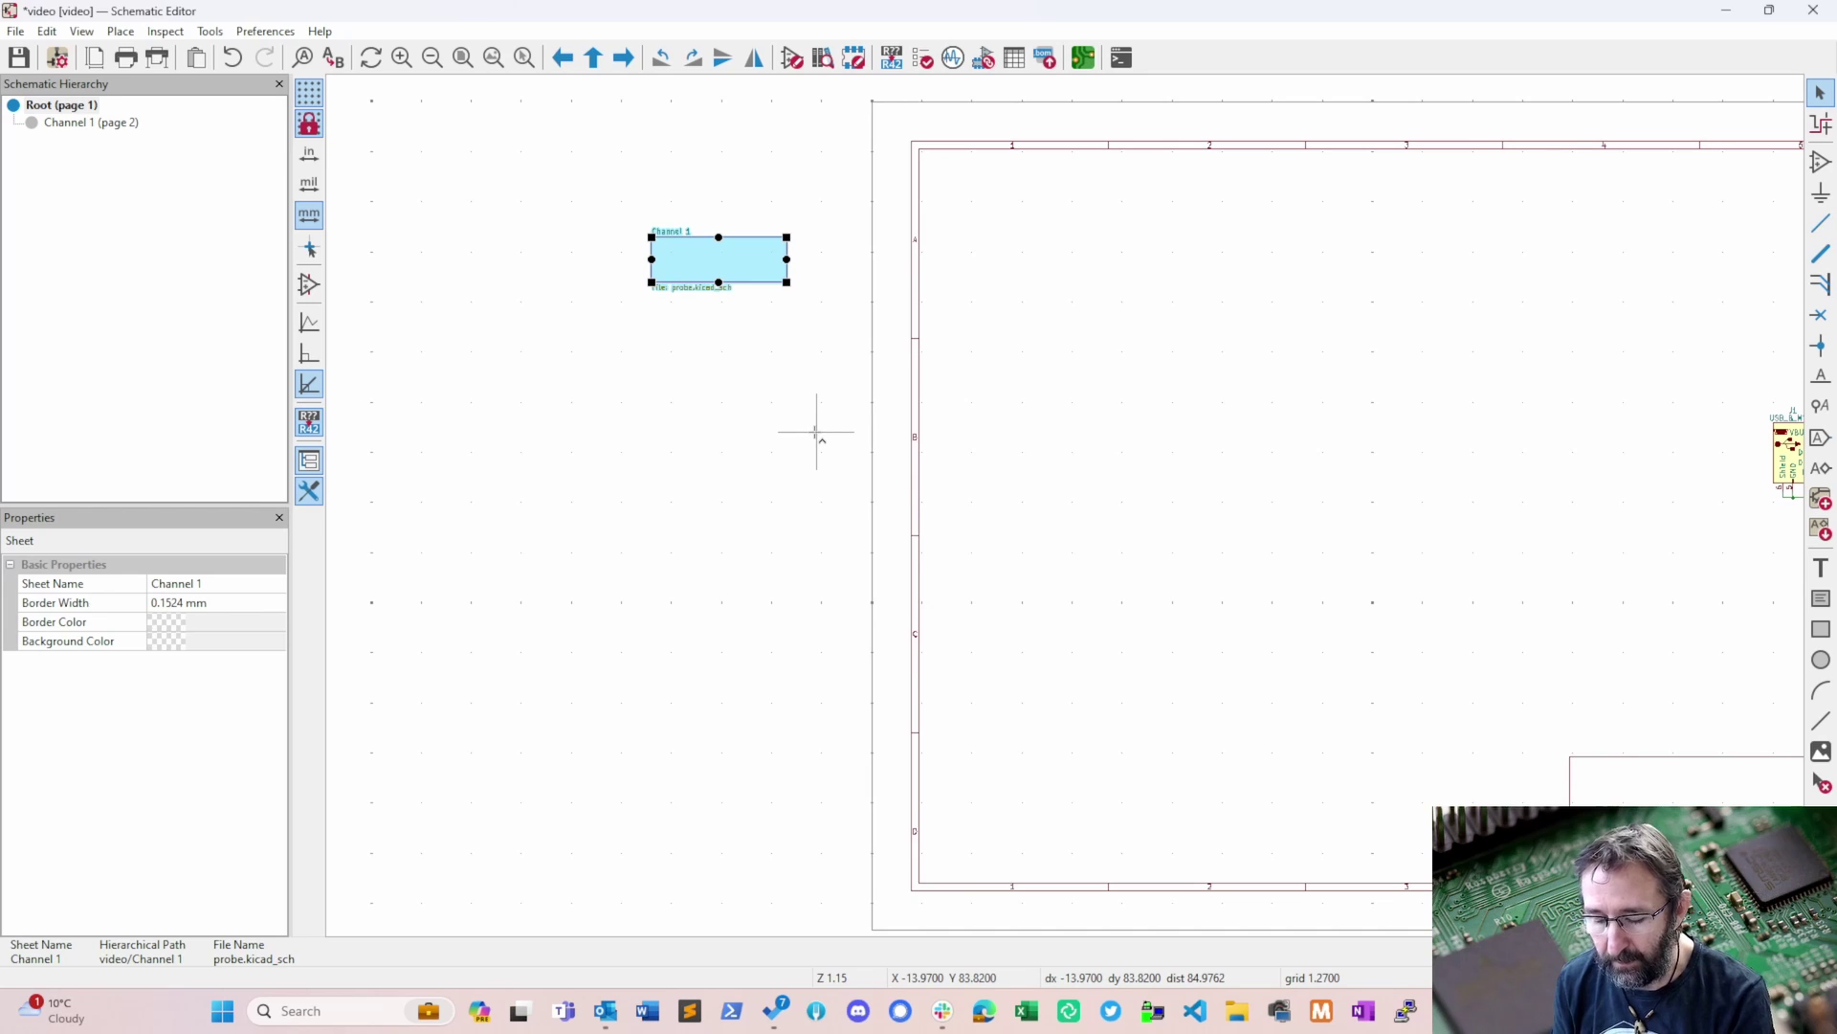
key(Escape)
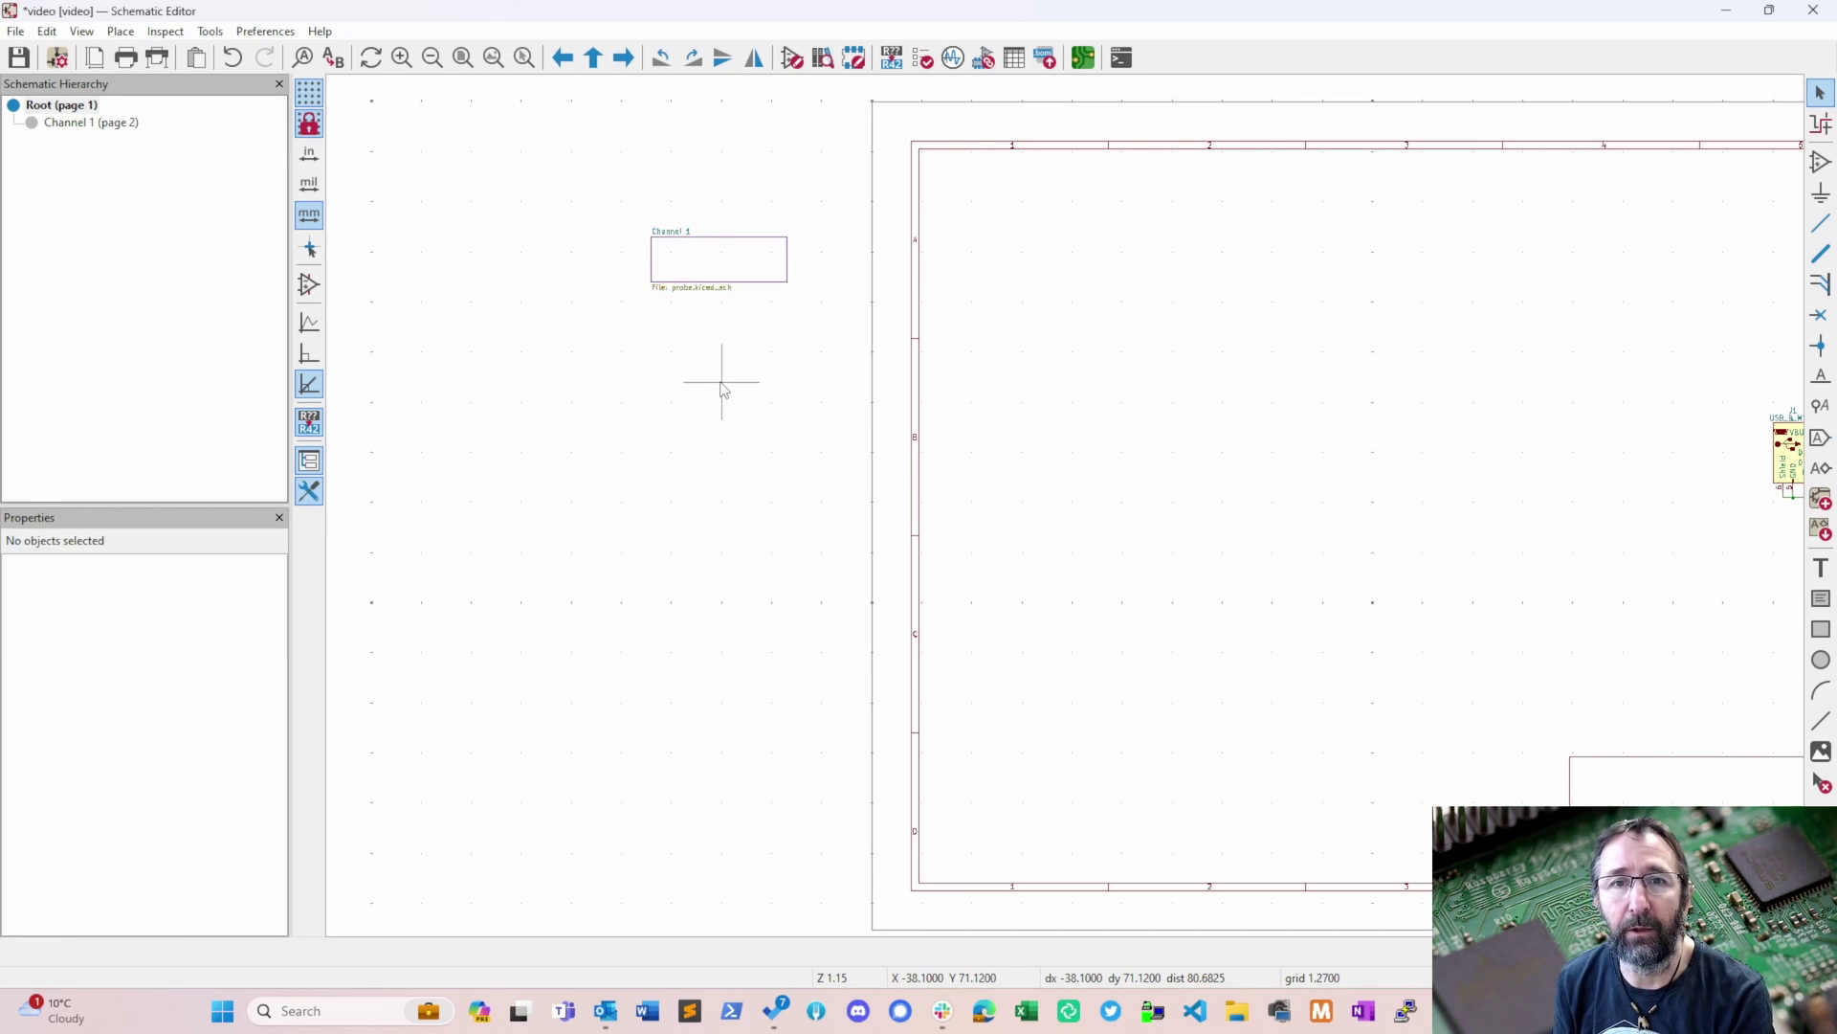
key(ctrl+v)
click(666, 335)
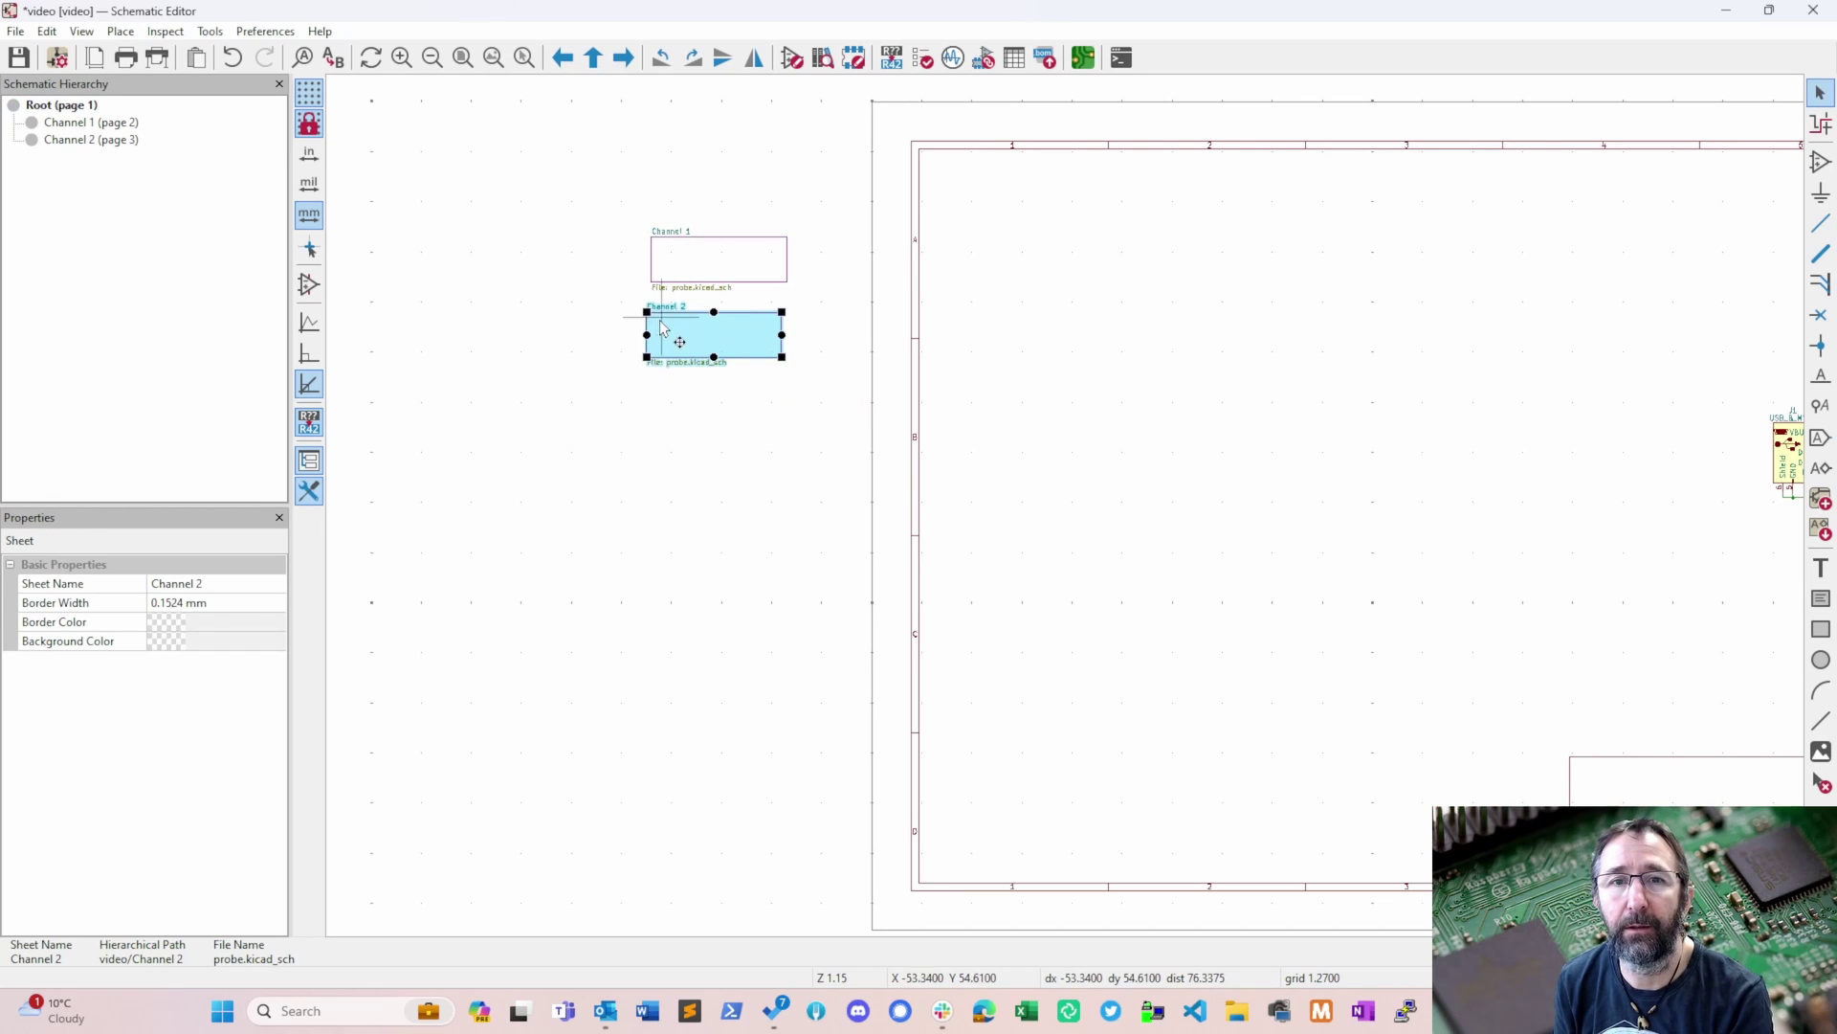
key(ctrl+v)
click(648, 388)
key(ctrl+v)
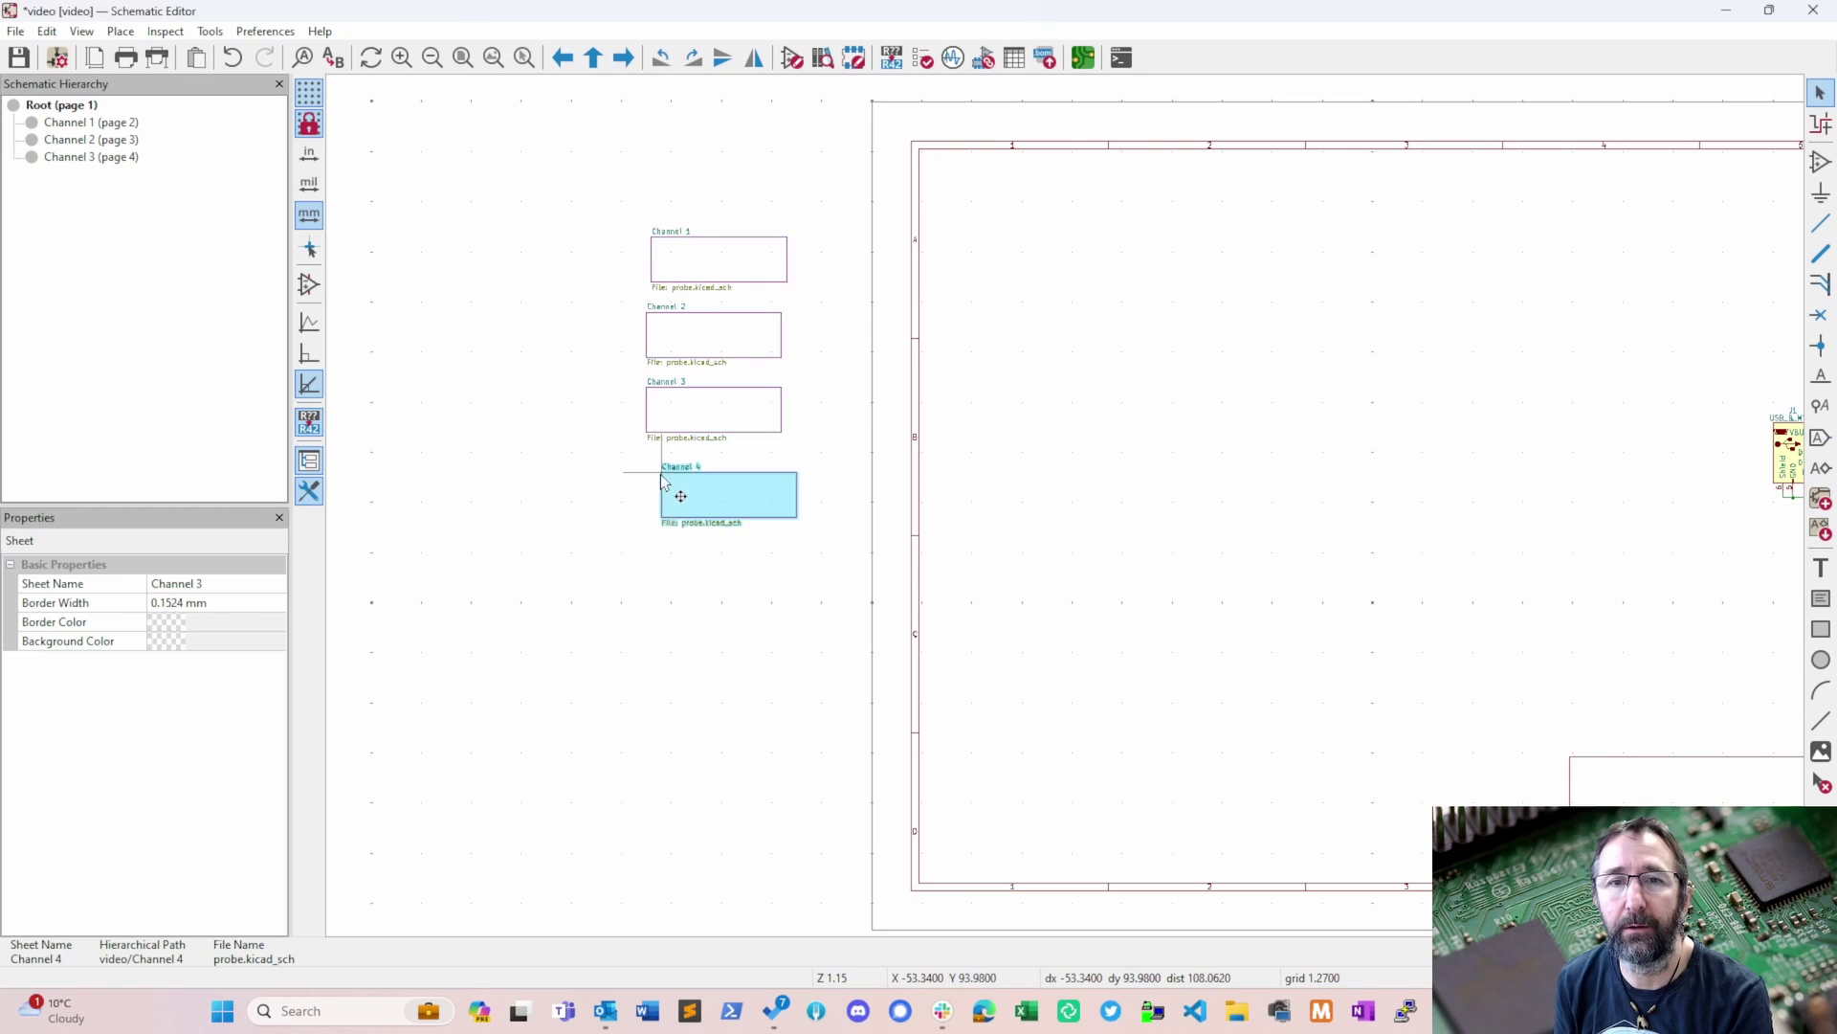
click(649, 469)
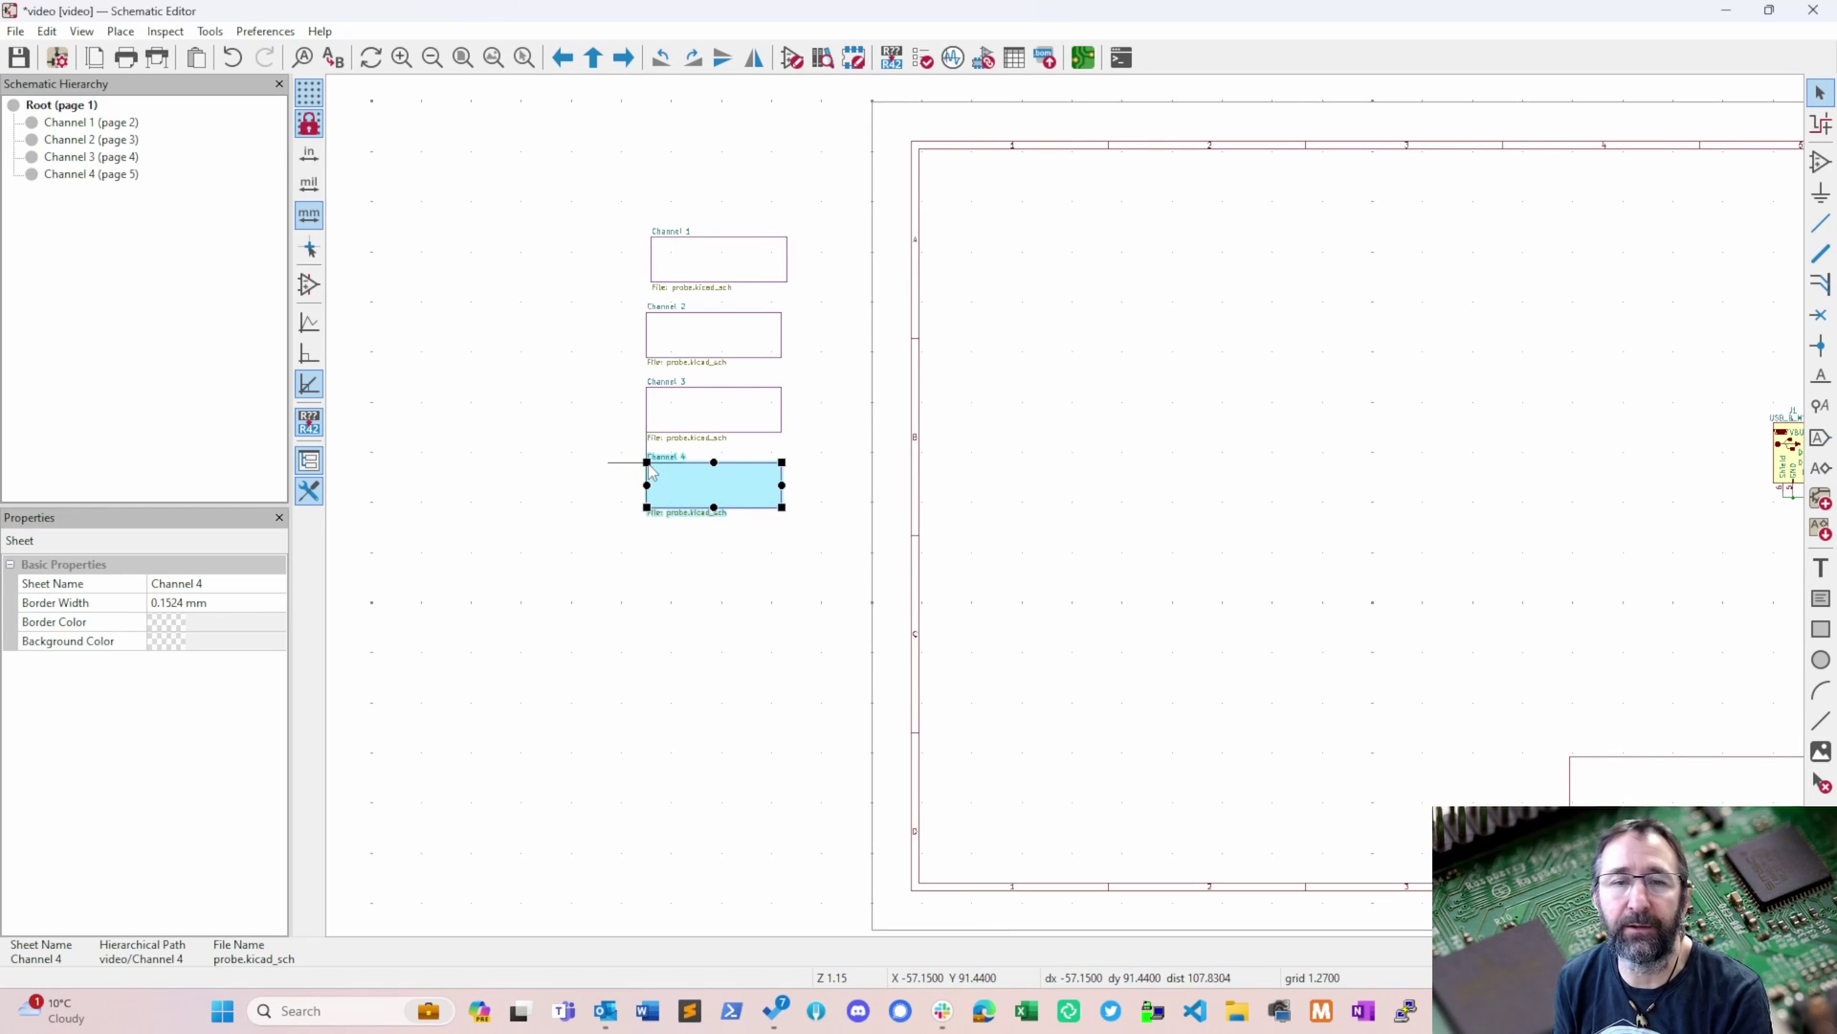
- Move all four channel sheets together inside the page frame
click(696, 267)
drag(578, 217, 832, 578)
drag(730, 294, 1118, 323)
- Move connector J3 with its probe labels to sit beside the channel sheets
scroll(1118, 324, right, 5)
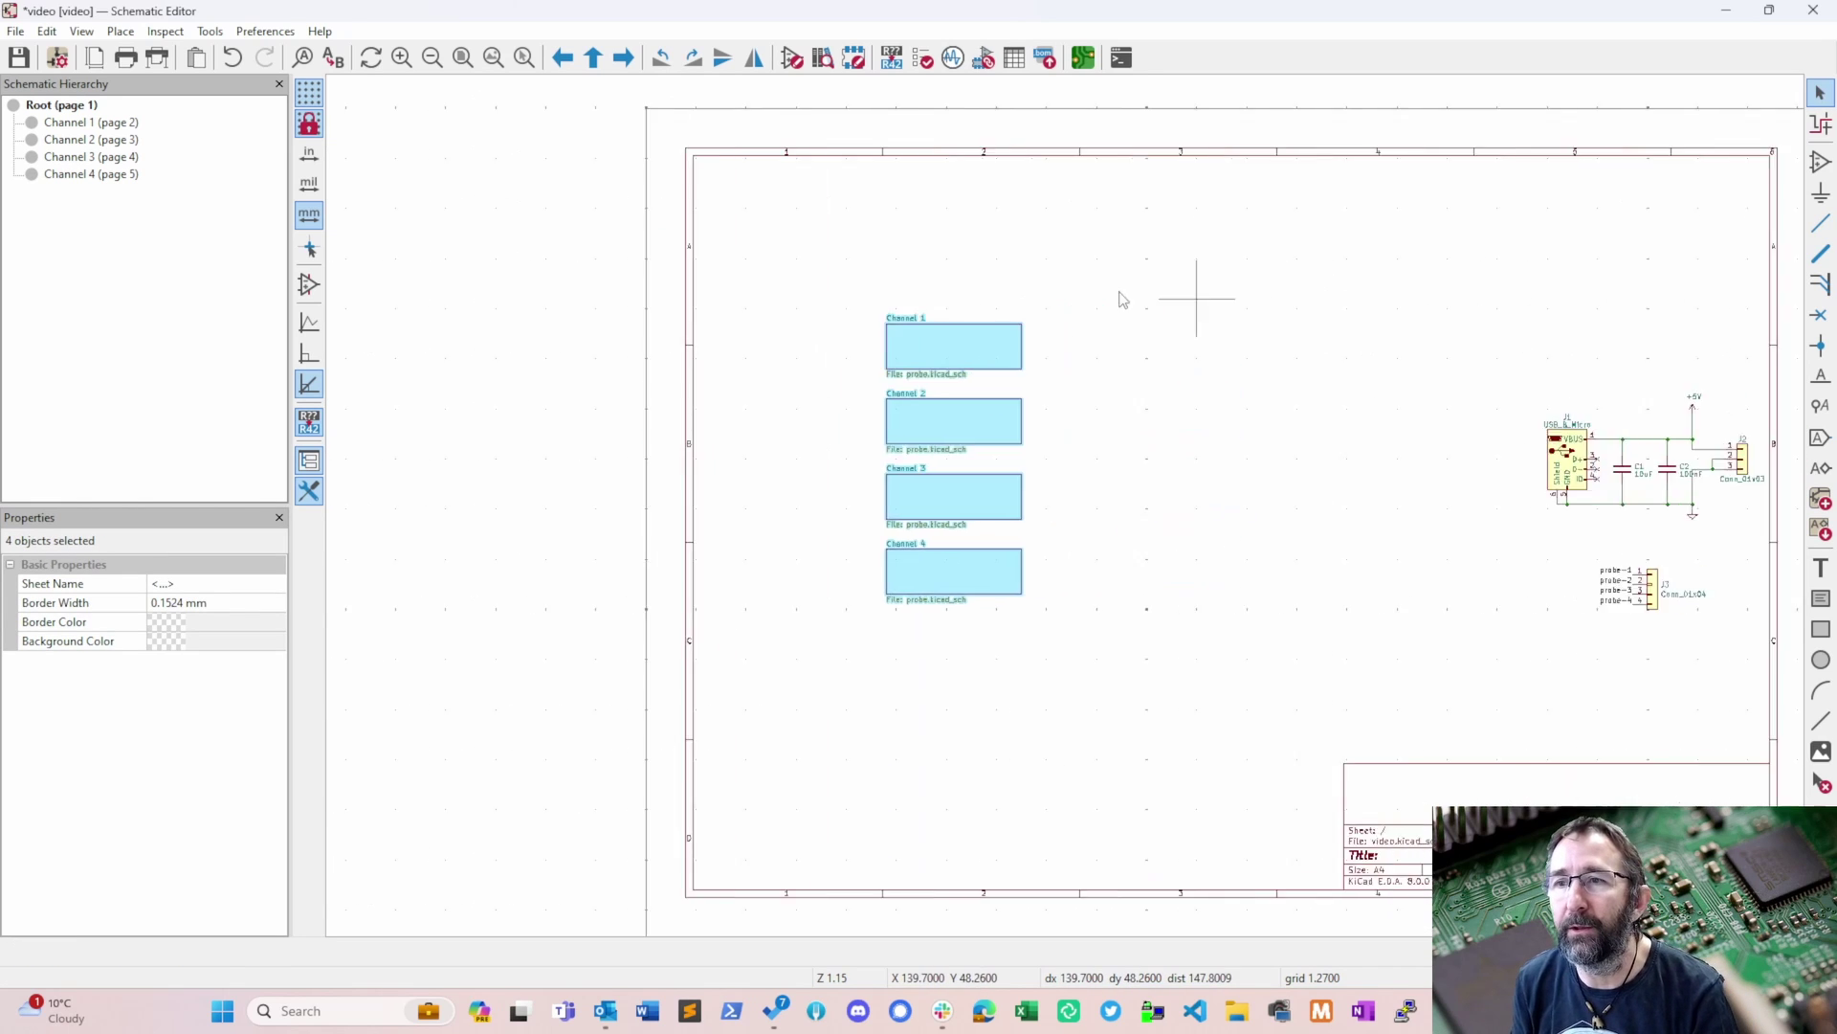
click(1379, 571)
drag(1379, 572, 939, 428)
click(961, 400)
key(ctrl+z)
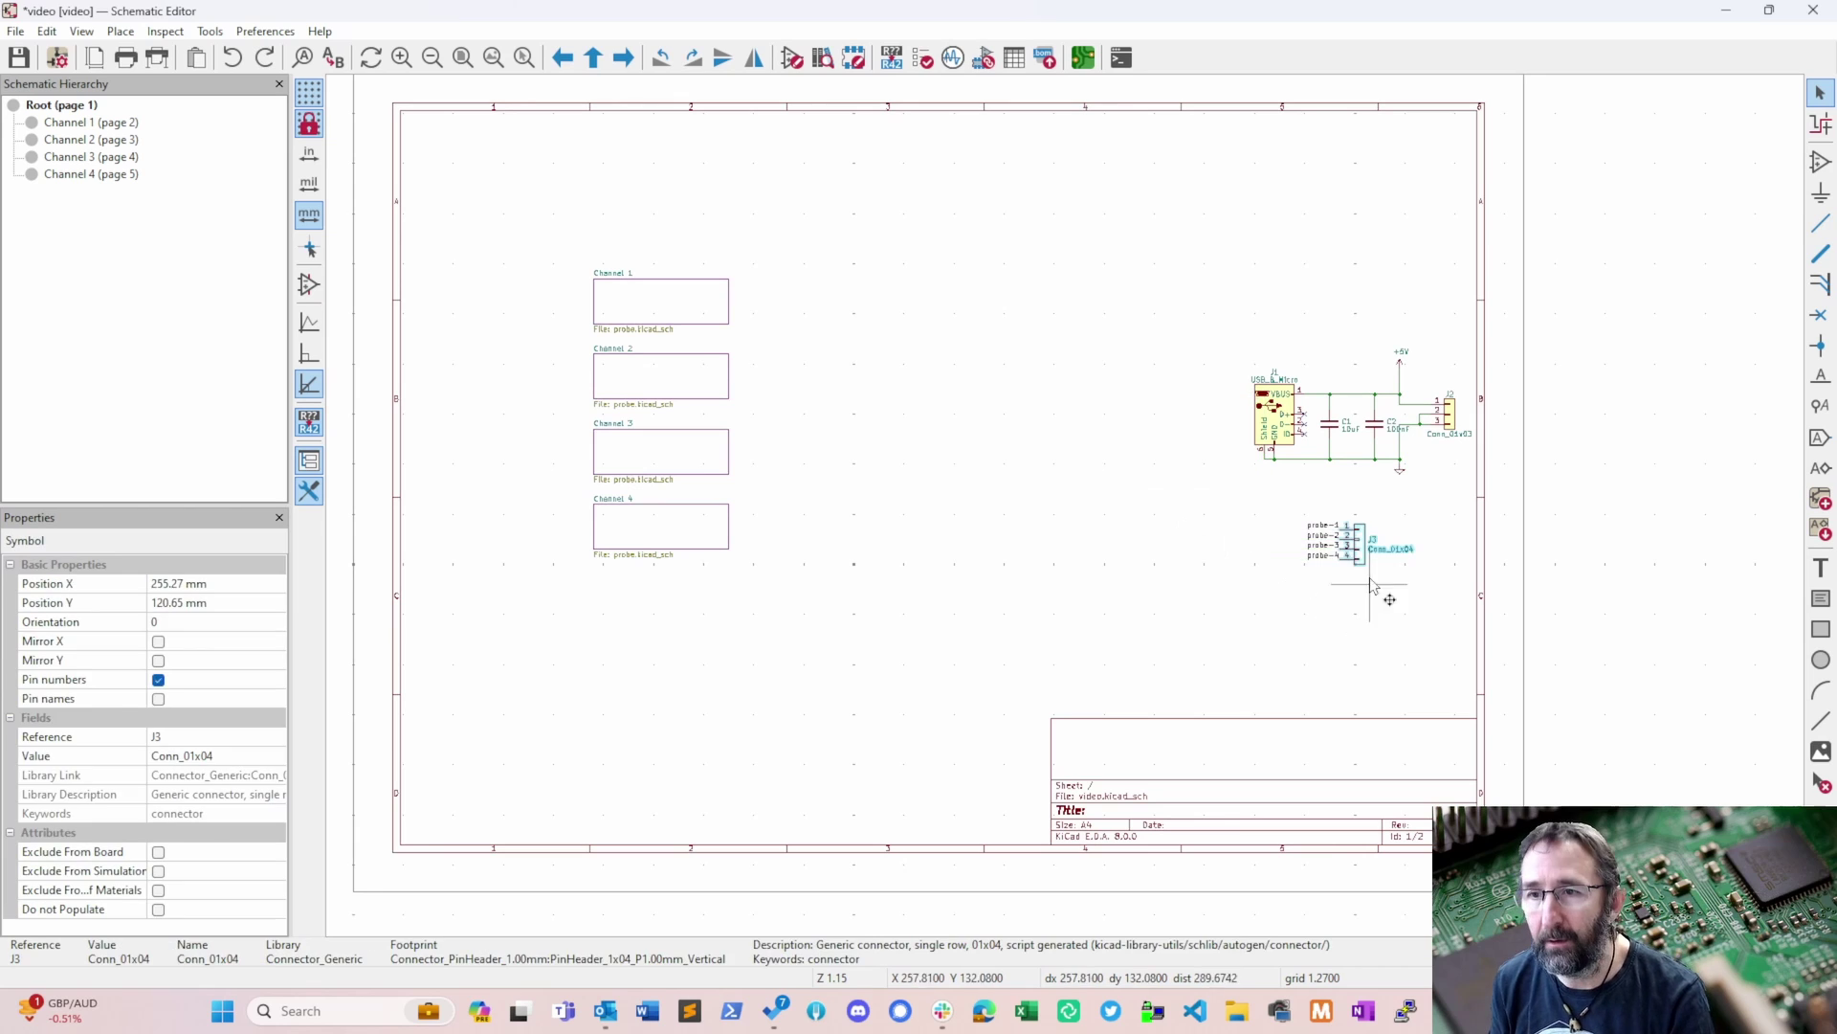
mouse_move(1280, 510)
mouse_down()
mouse_move(1375, 565)
mouse_move(1028, 430)
mouse_up()
drag(935, 359, 991, 445)
- Delete J3's four probe net labels, then enter the Channel 1 sheet
click(973, 393)
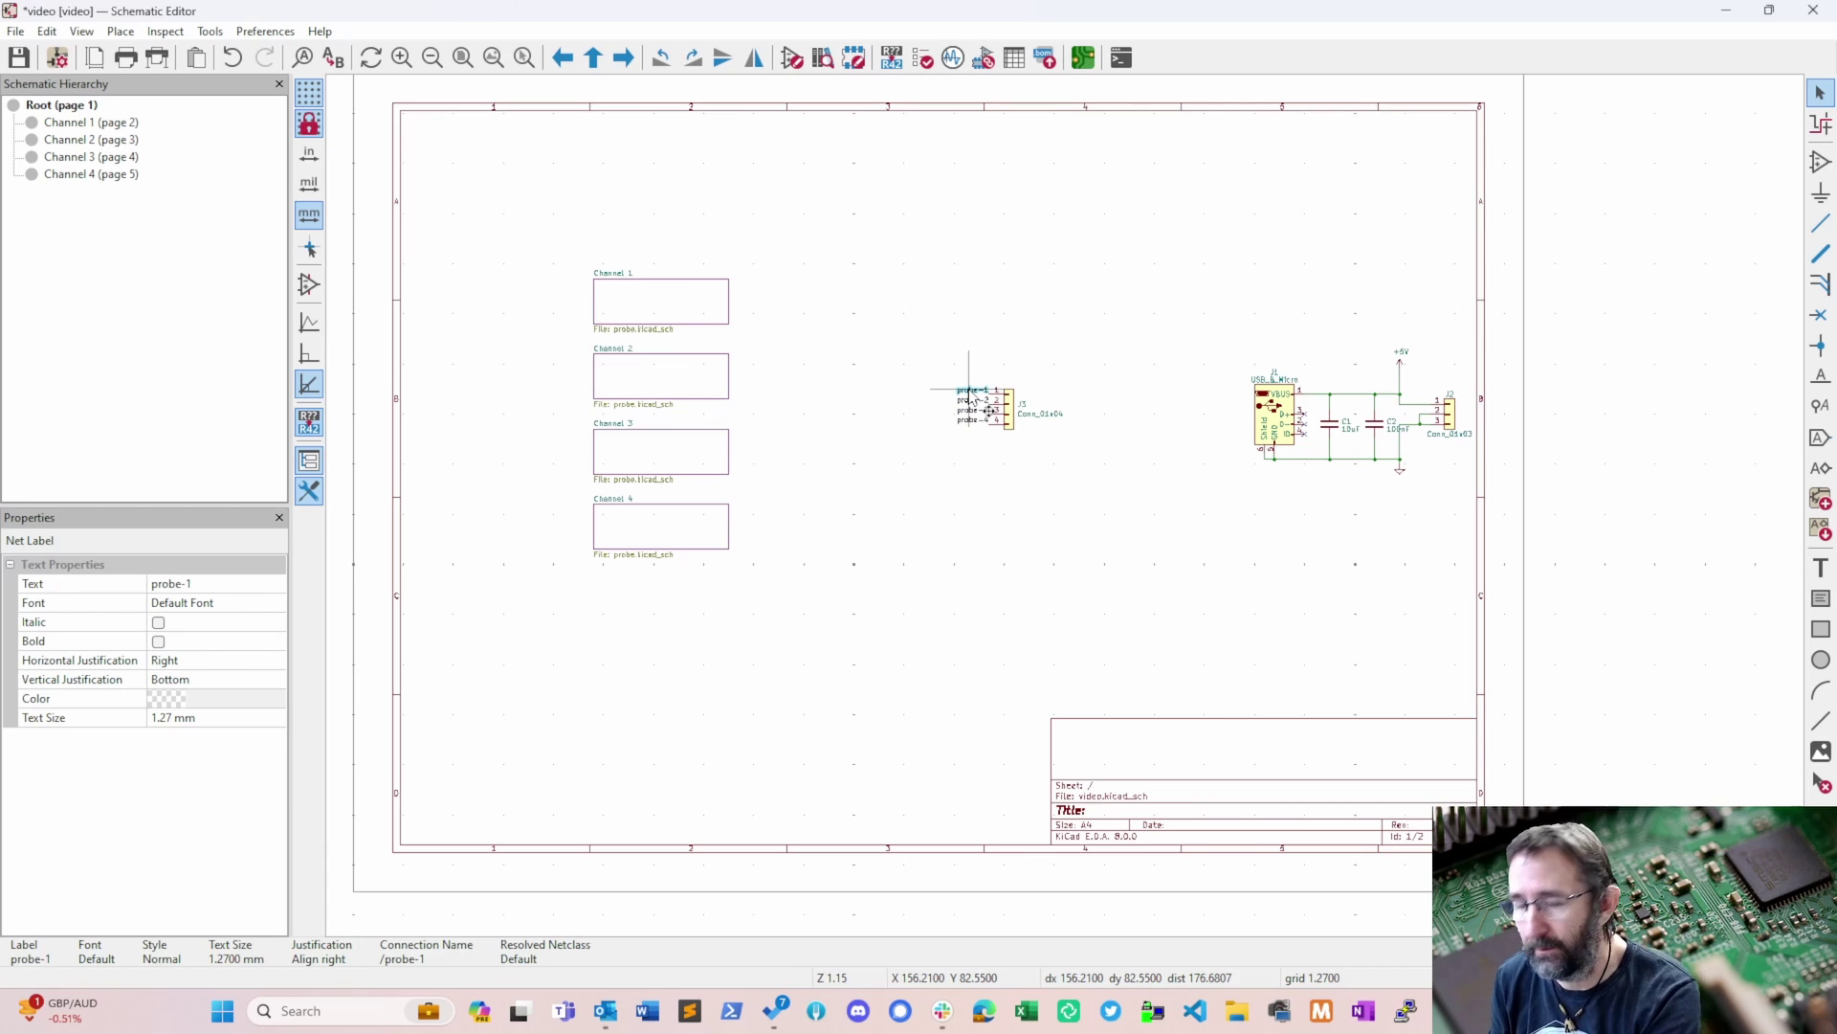
key(Delete)
click(971, 401)
key(Delete)
click(972, 410)
key(Delete)
click(972, 420)
key(Delete)
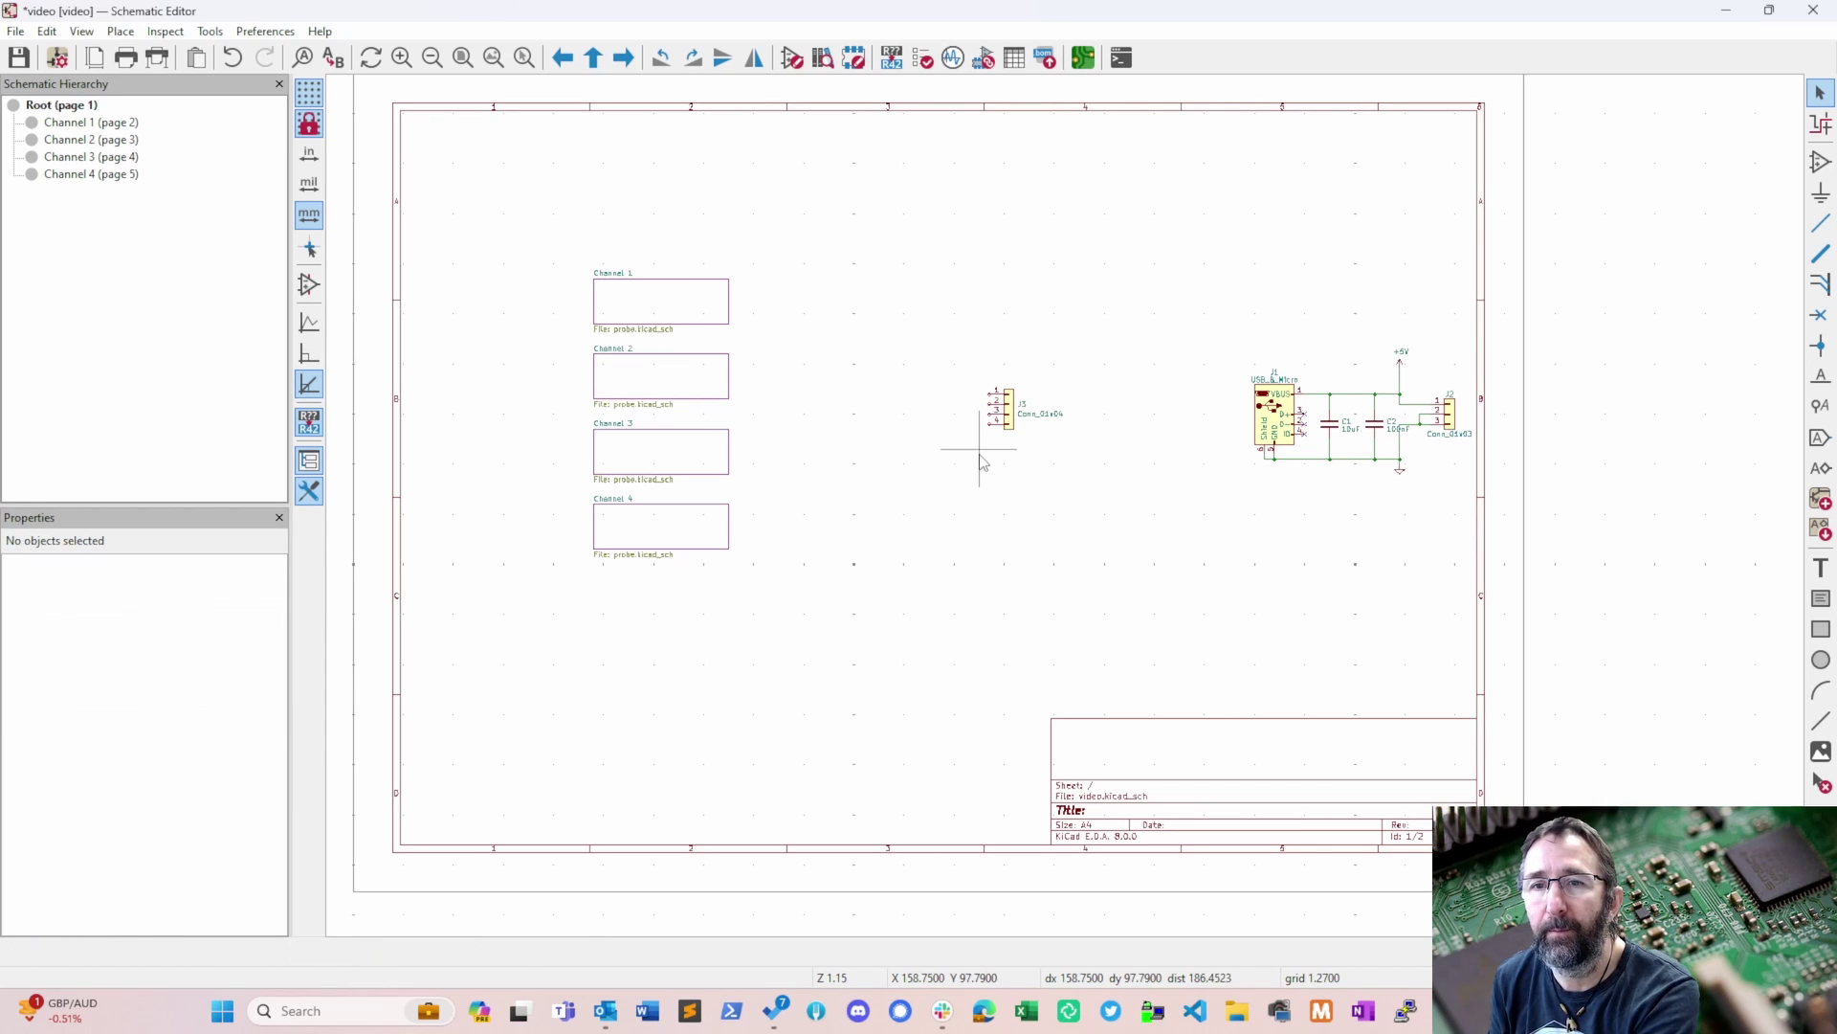
right_click(646, 324)
click(681, 329)
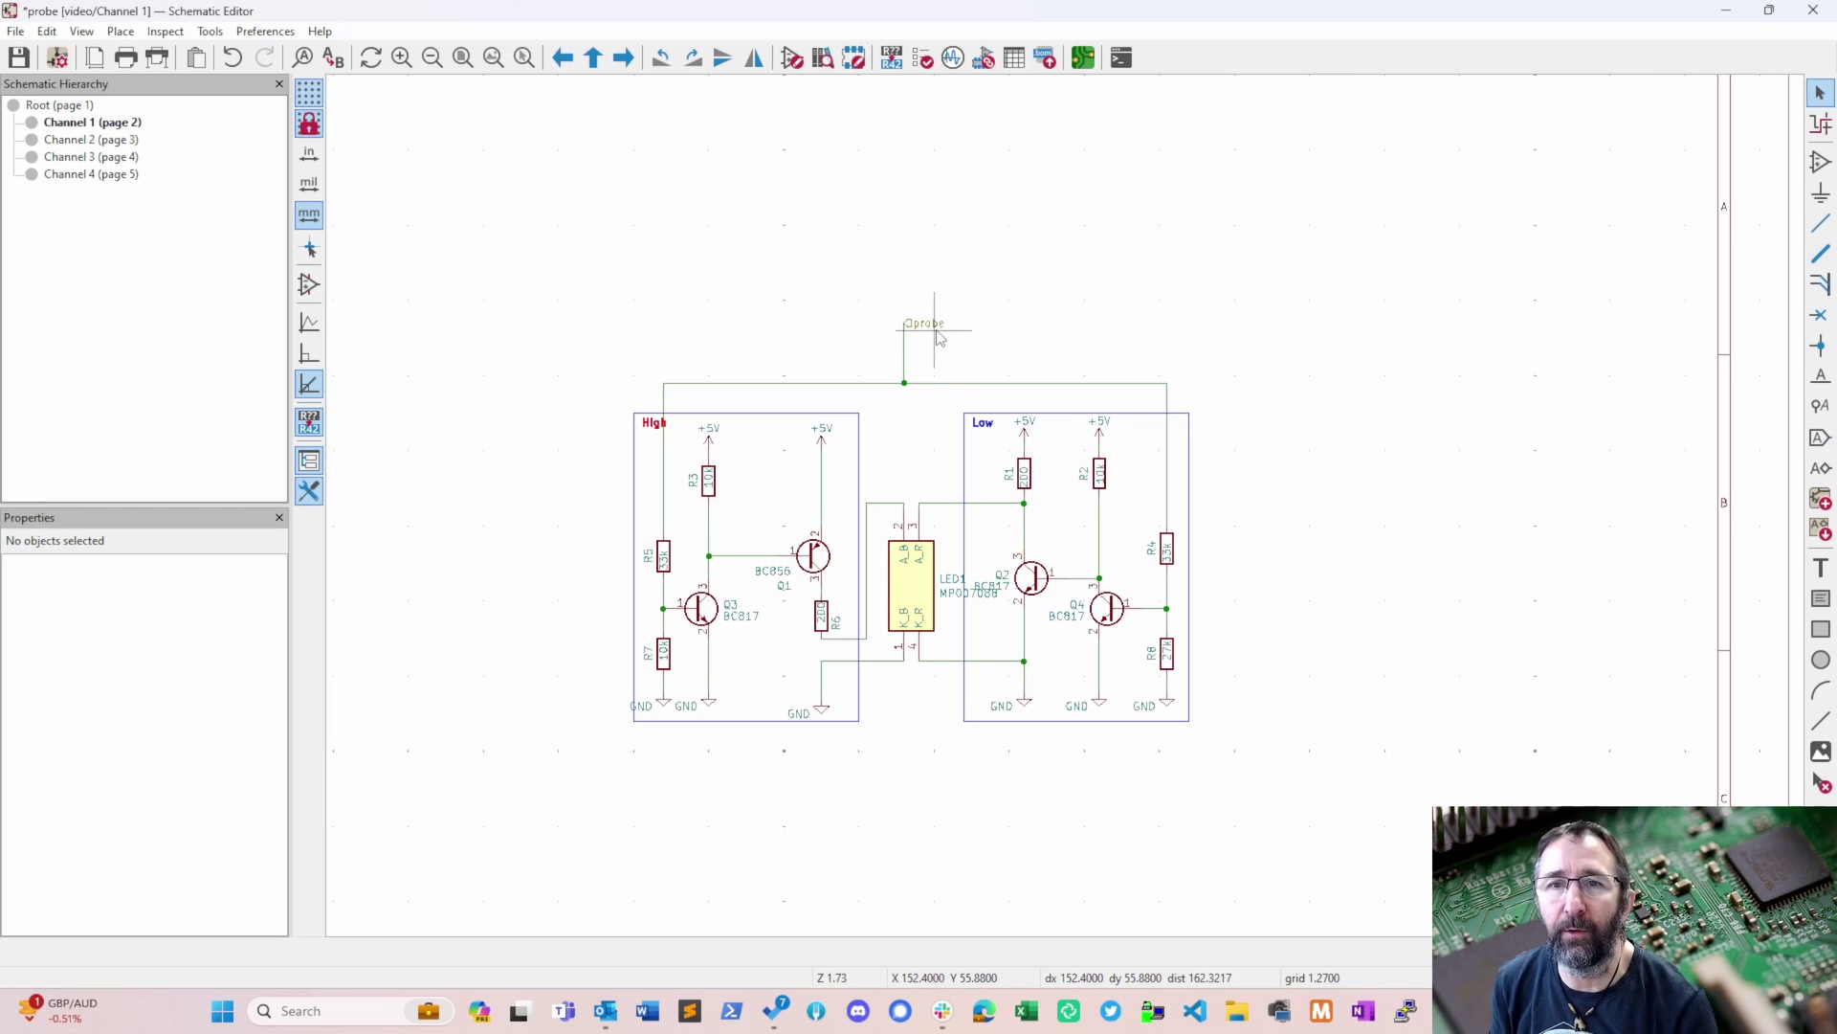
click(127, 158)
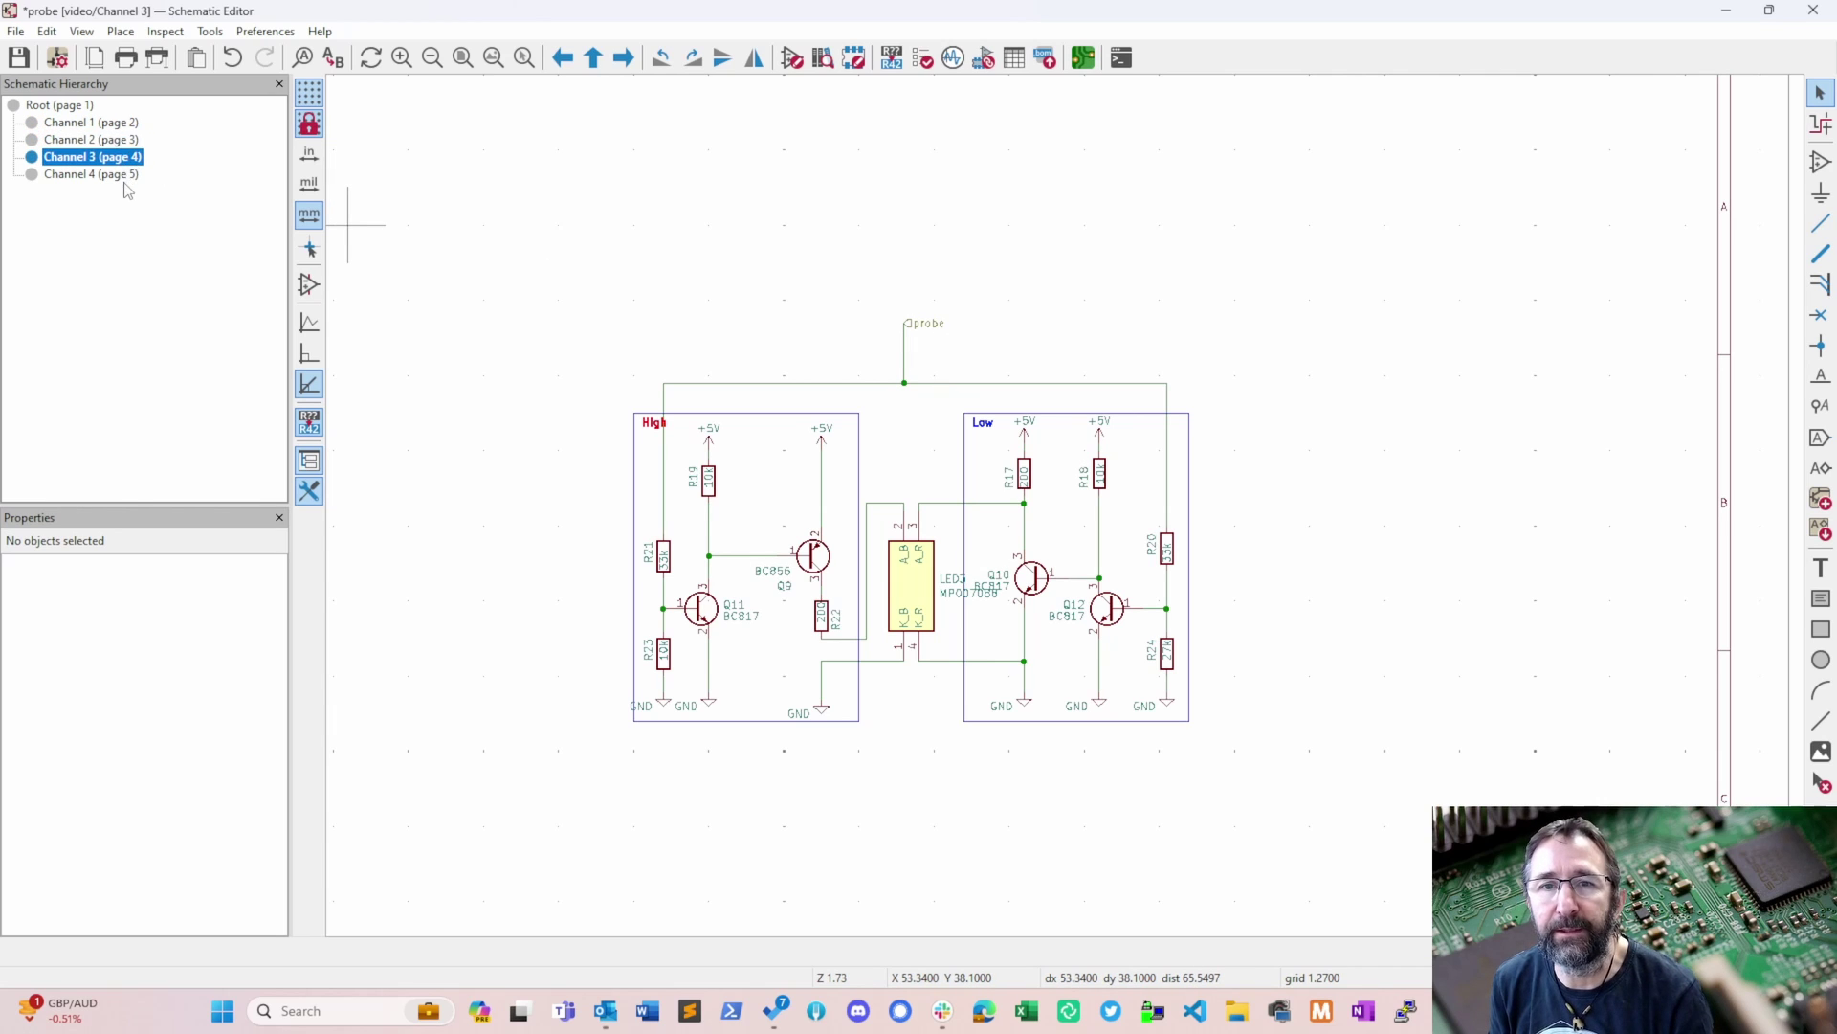
click(125, 177)
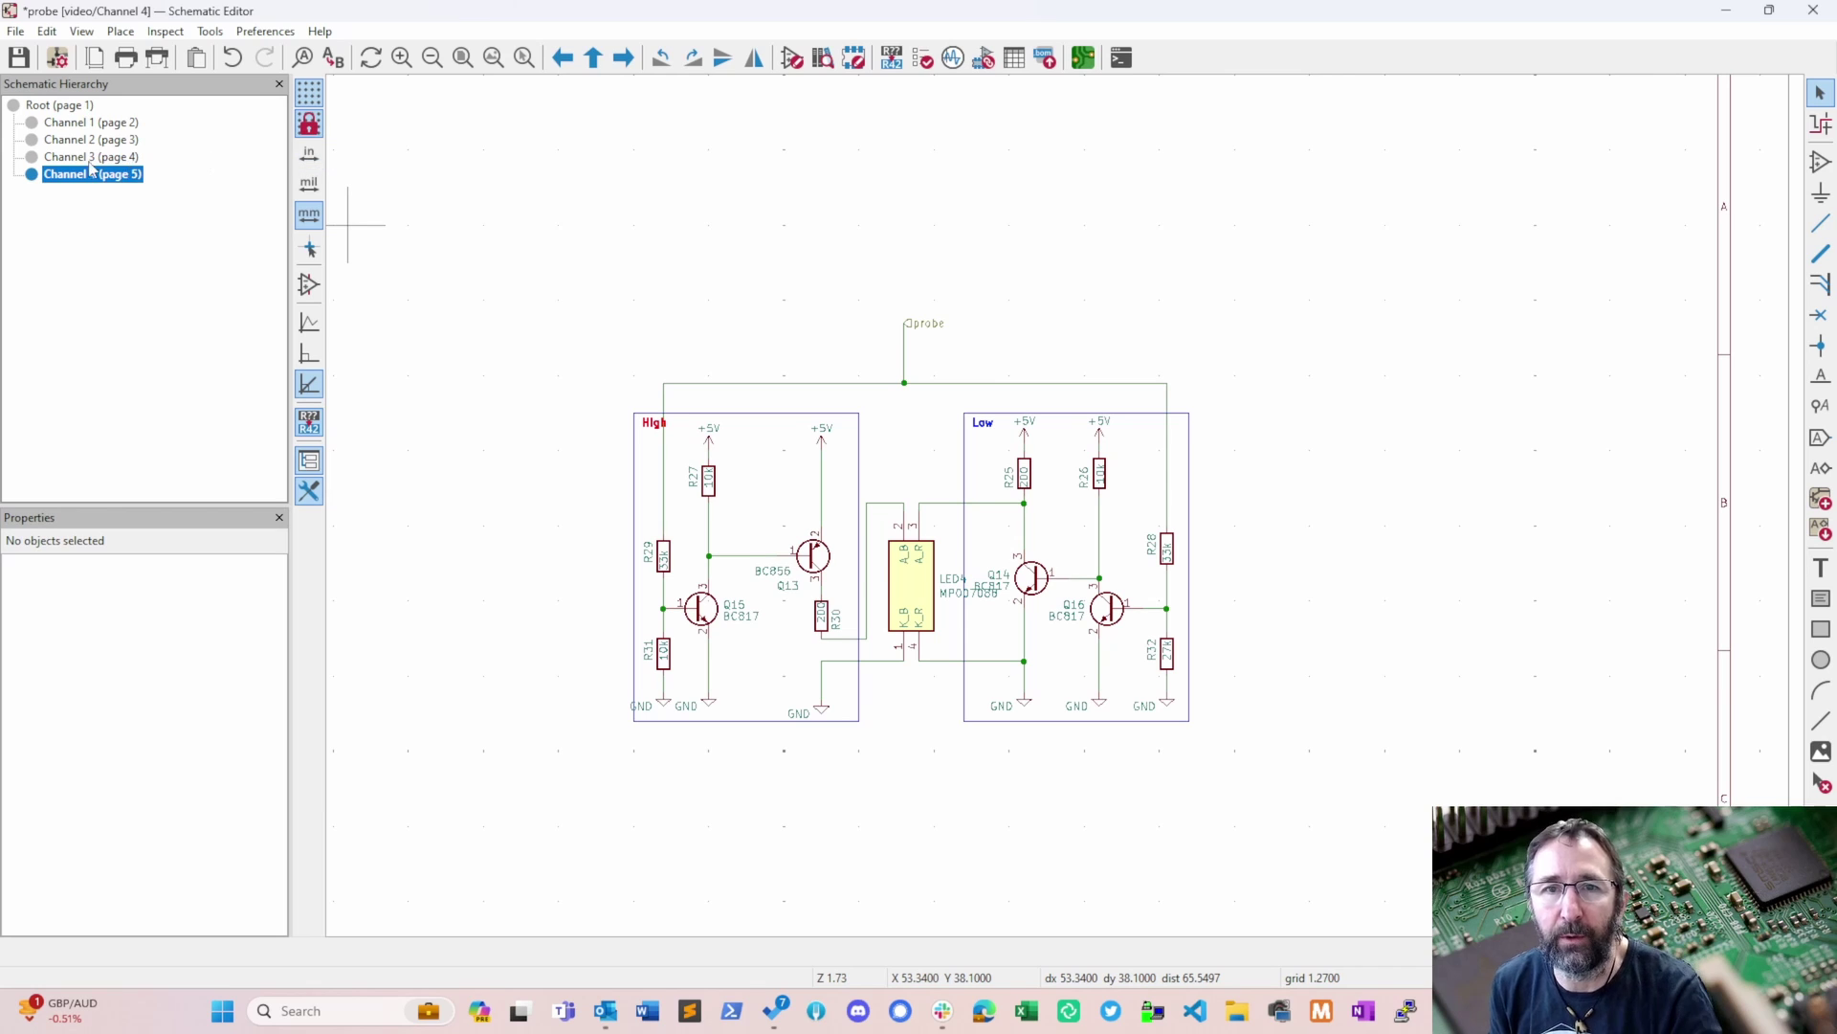
click(96, 124)
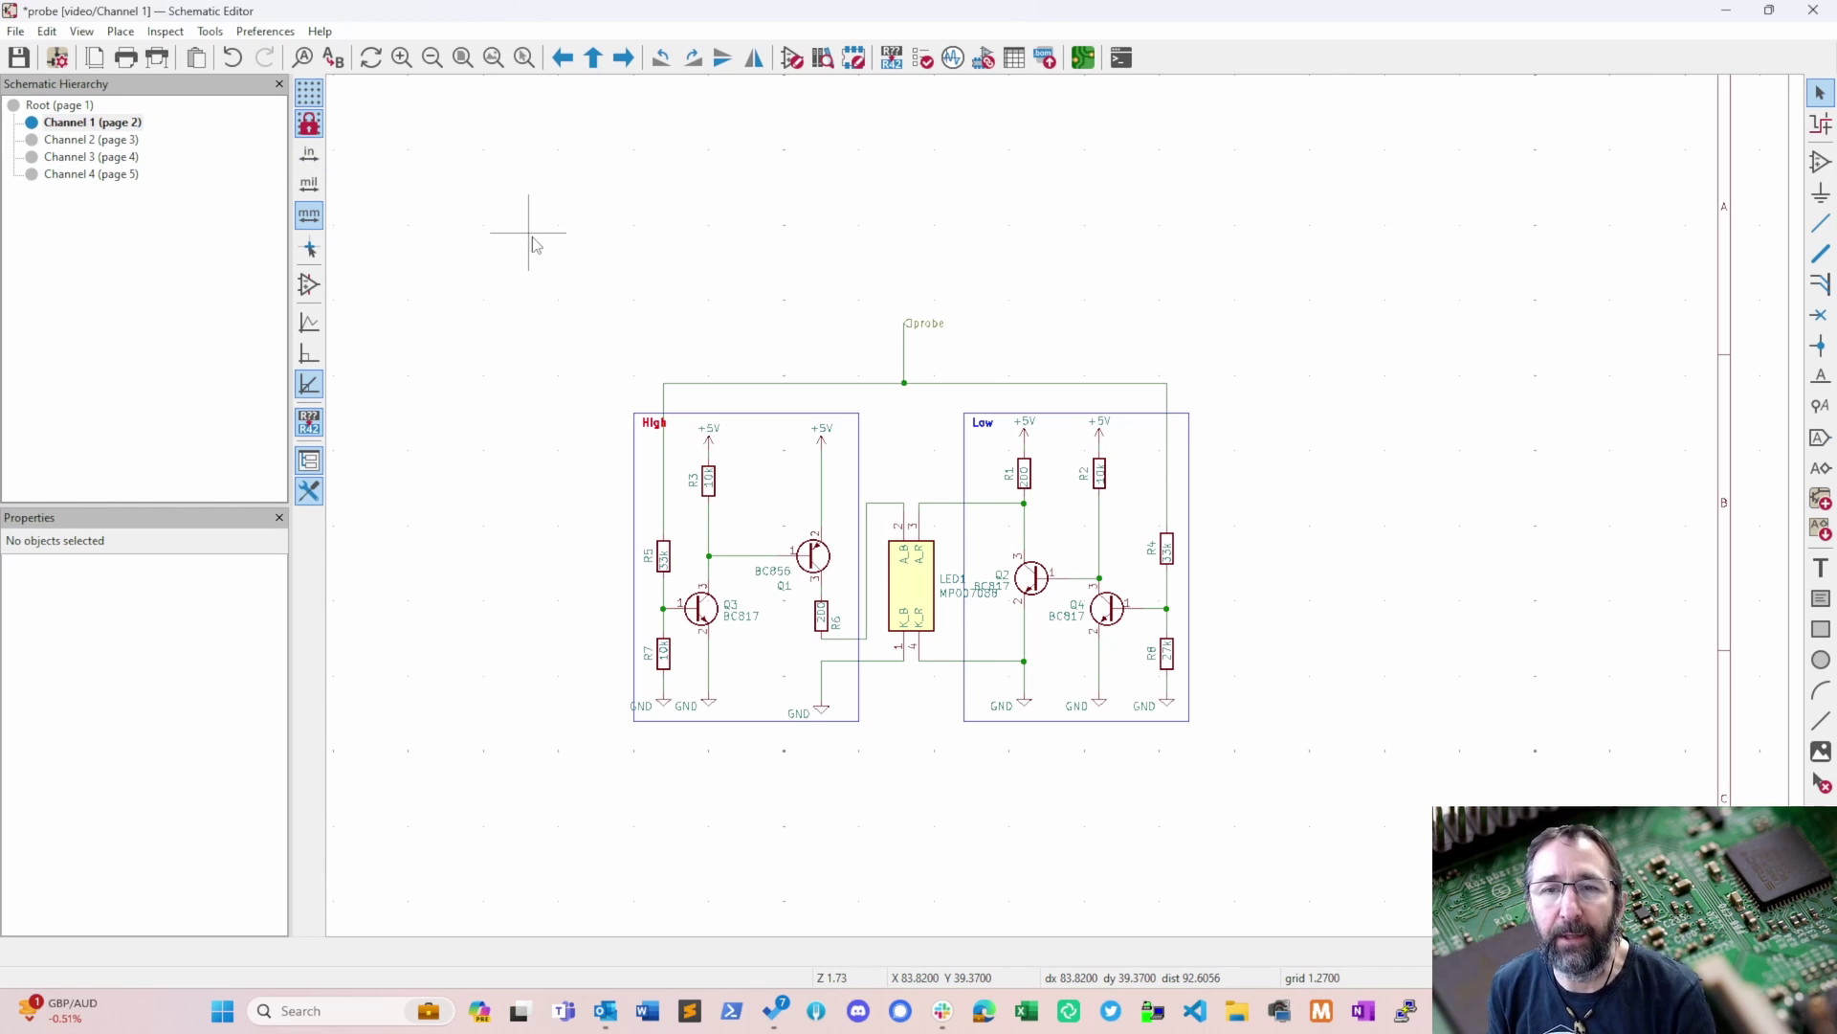
- Rotate the probe hierarchical label vertical, check Channels 2 and 3, and return to root
click(946, 337)
key(r)
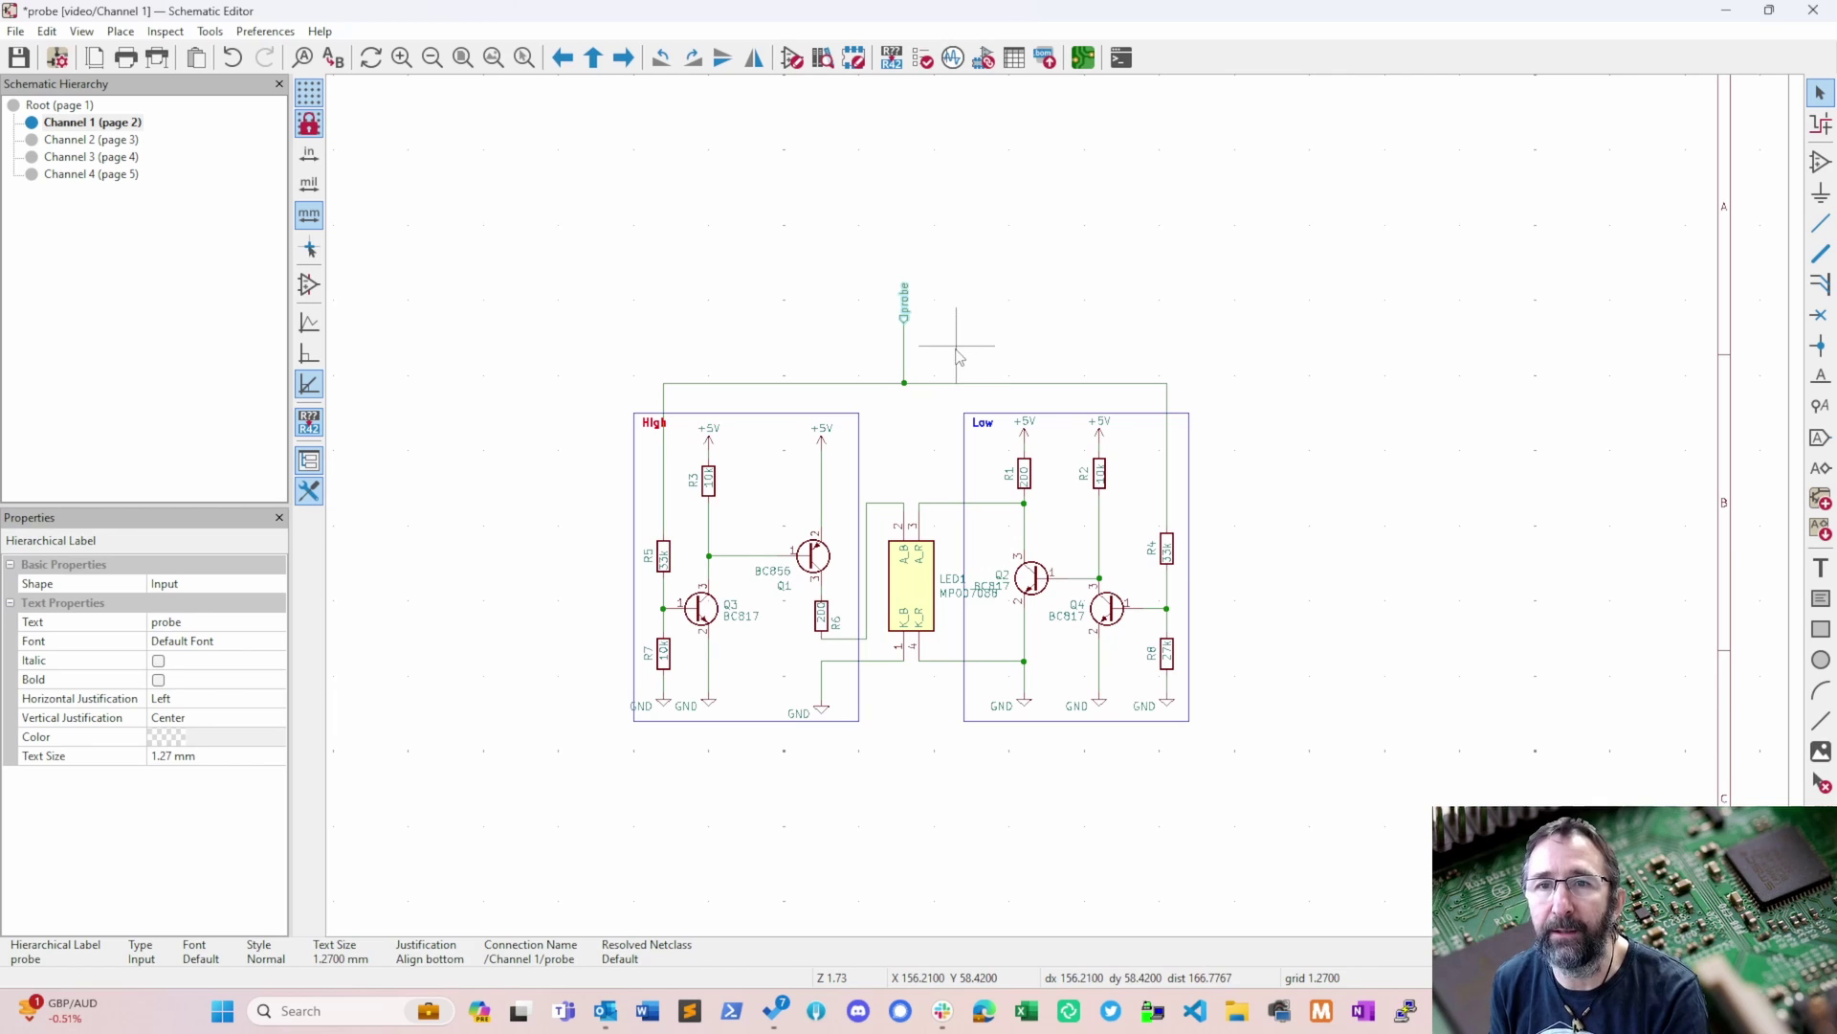
click(113, 141)
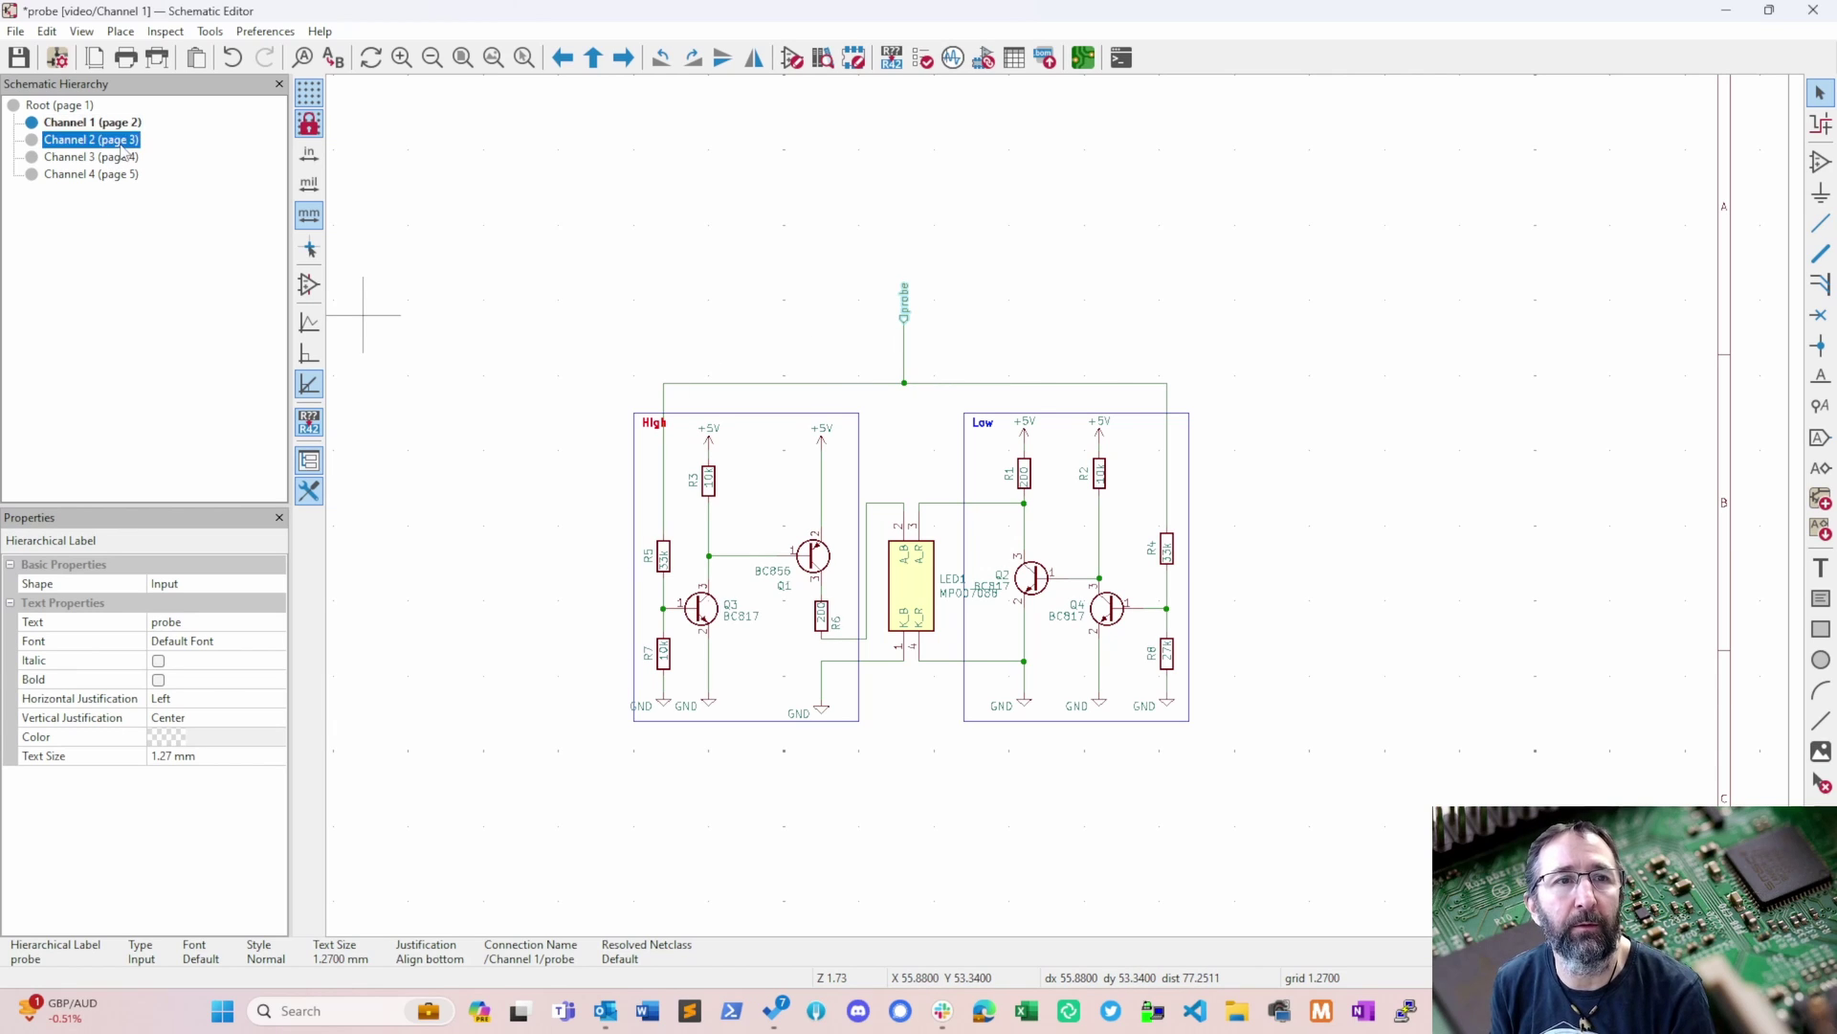
click(96, 157)
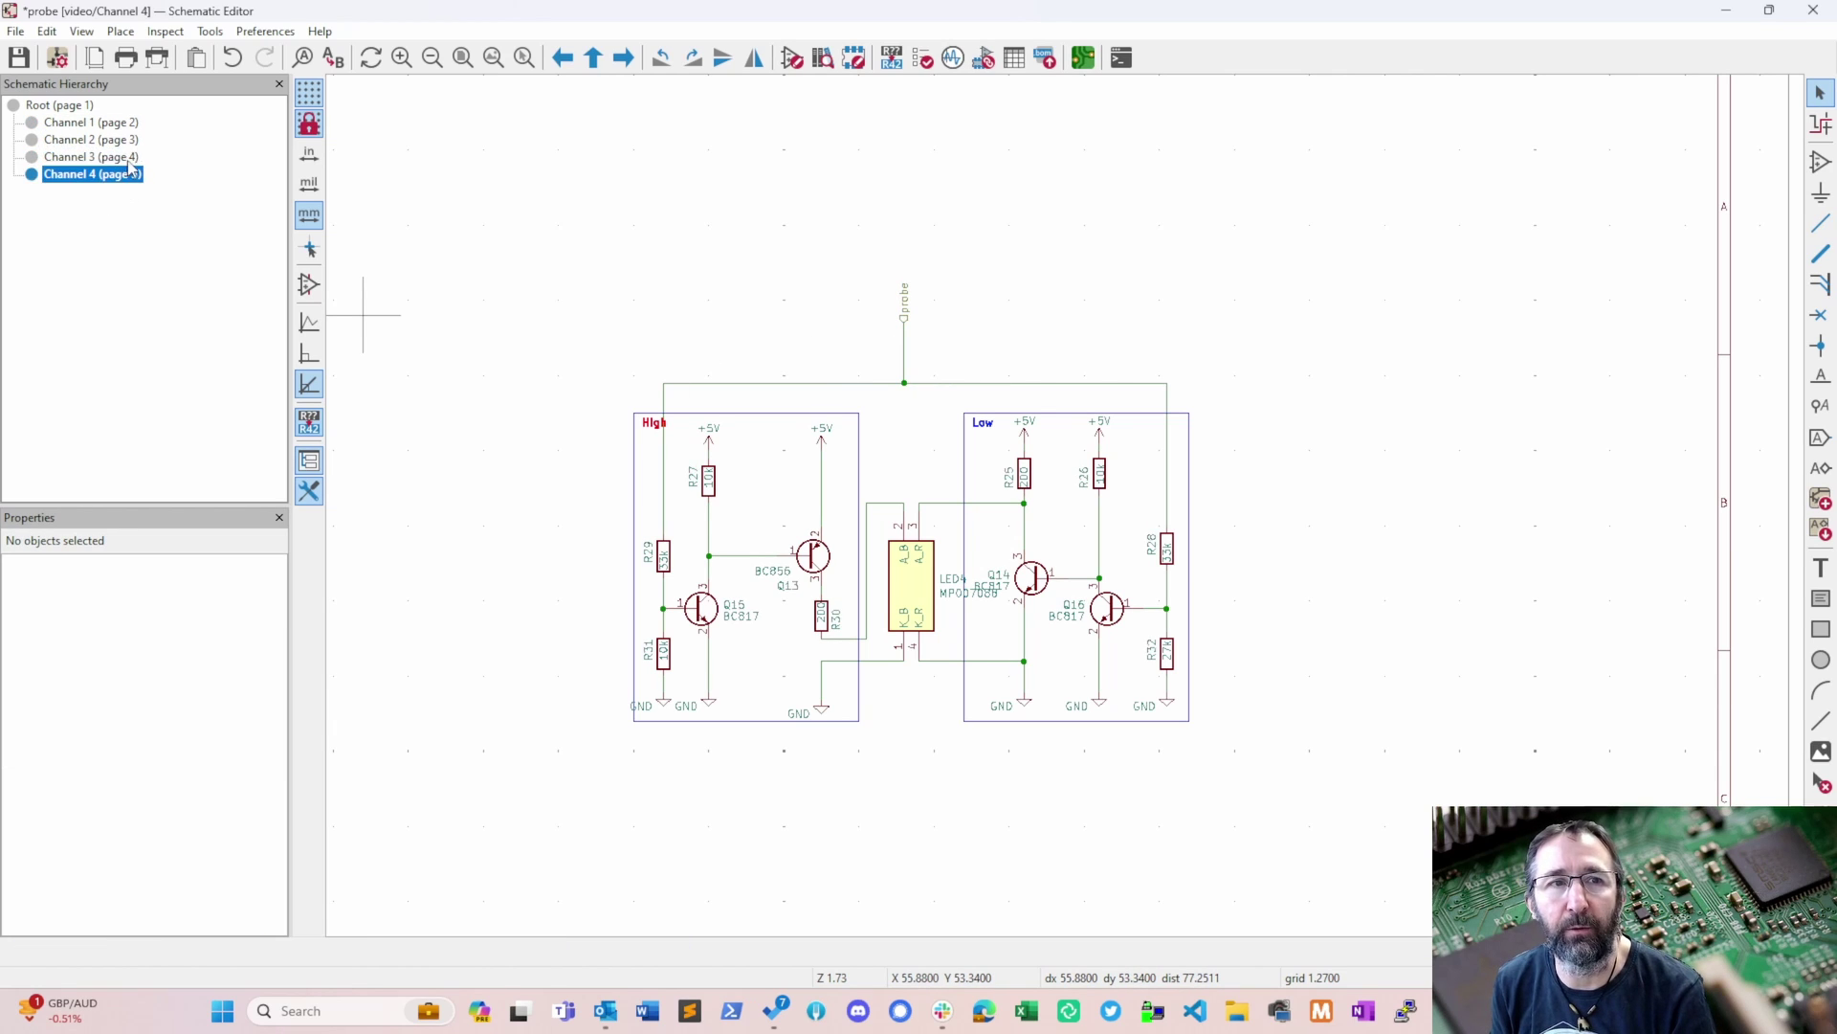
click(131, 124)
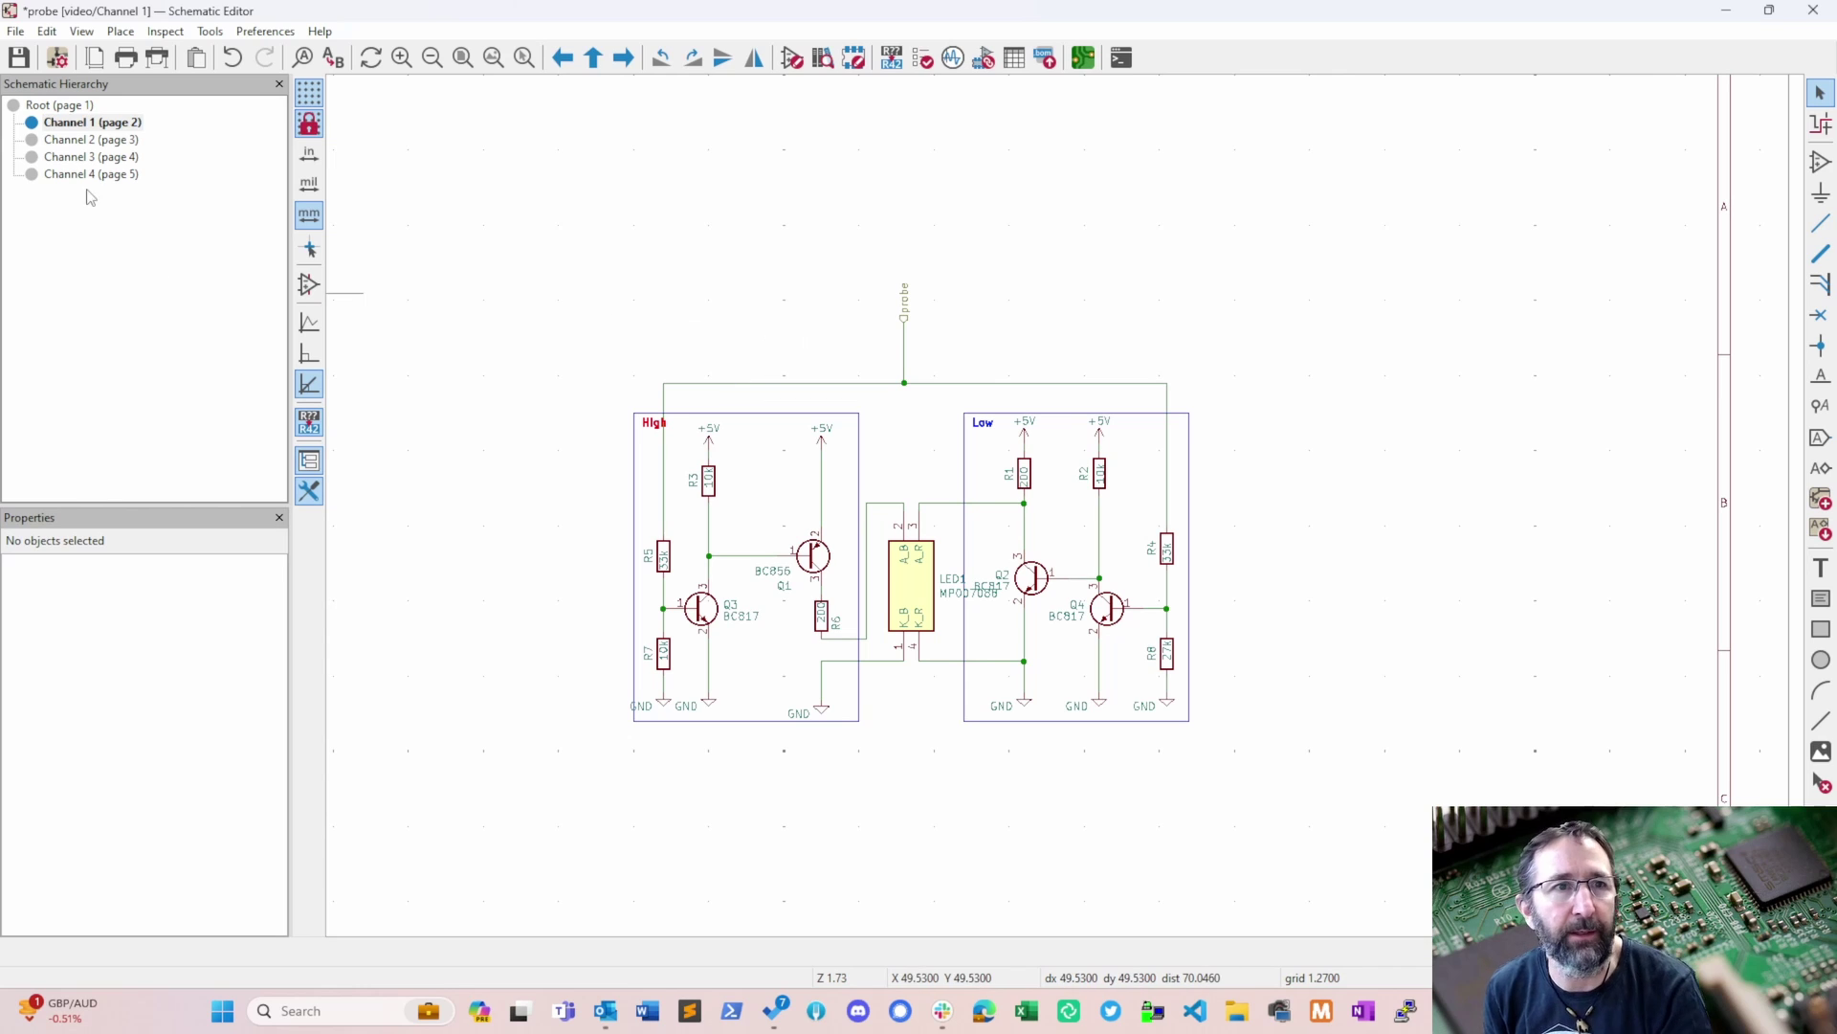
click(71, 107)
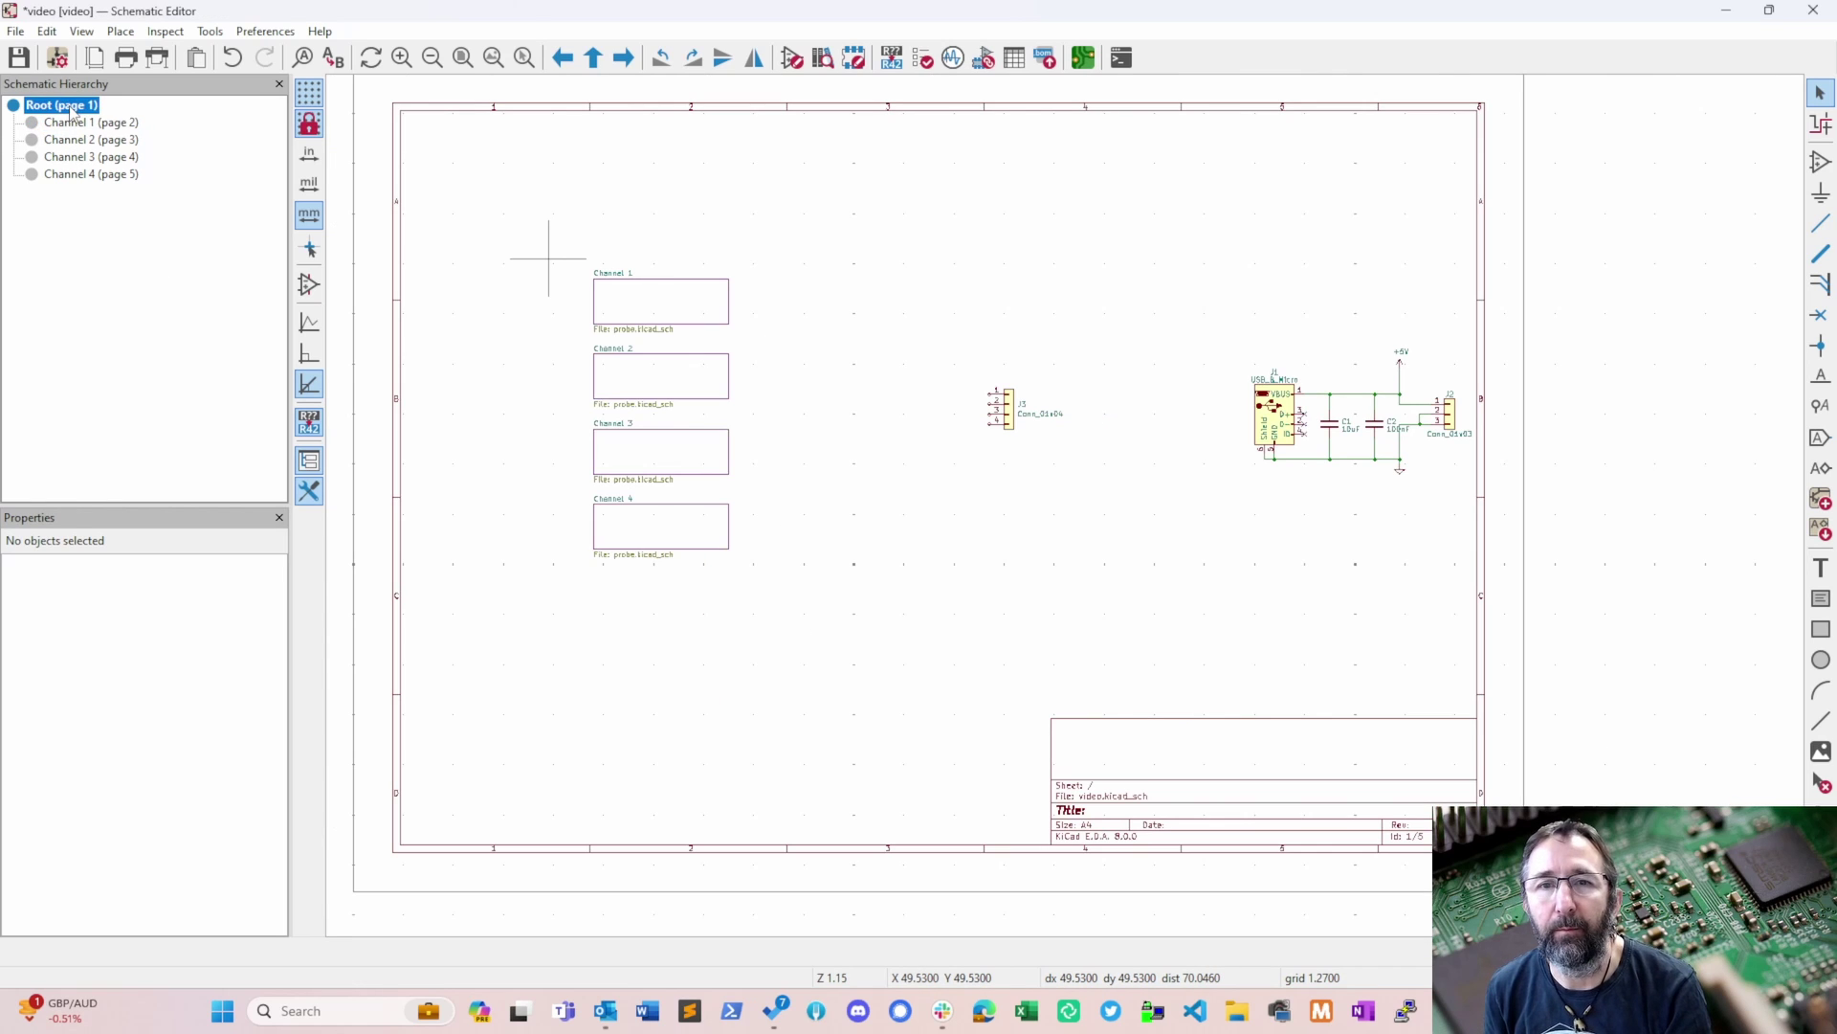
click(77, 123)
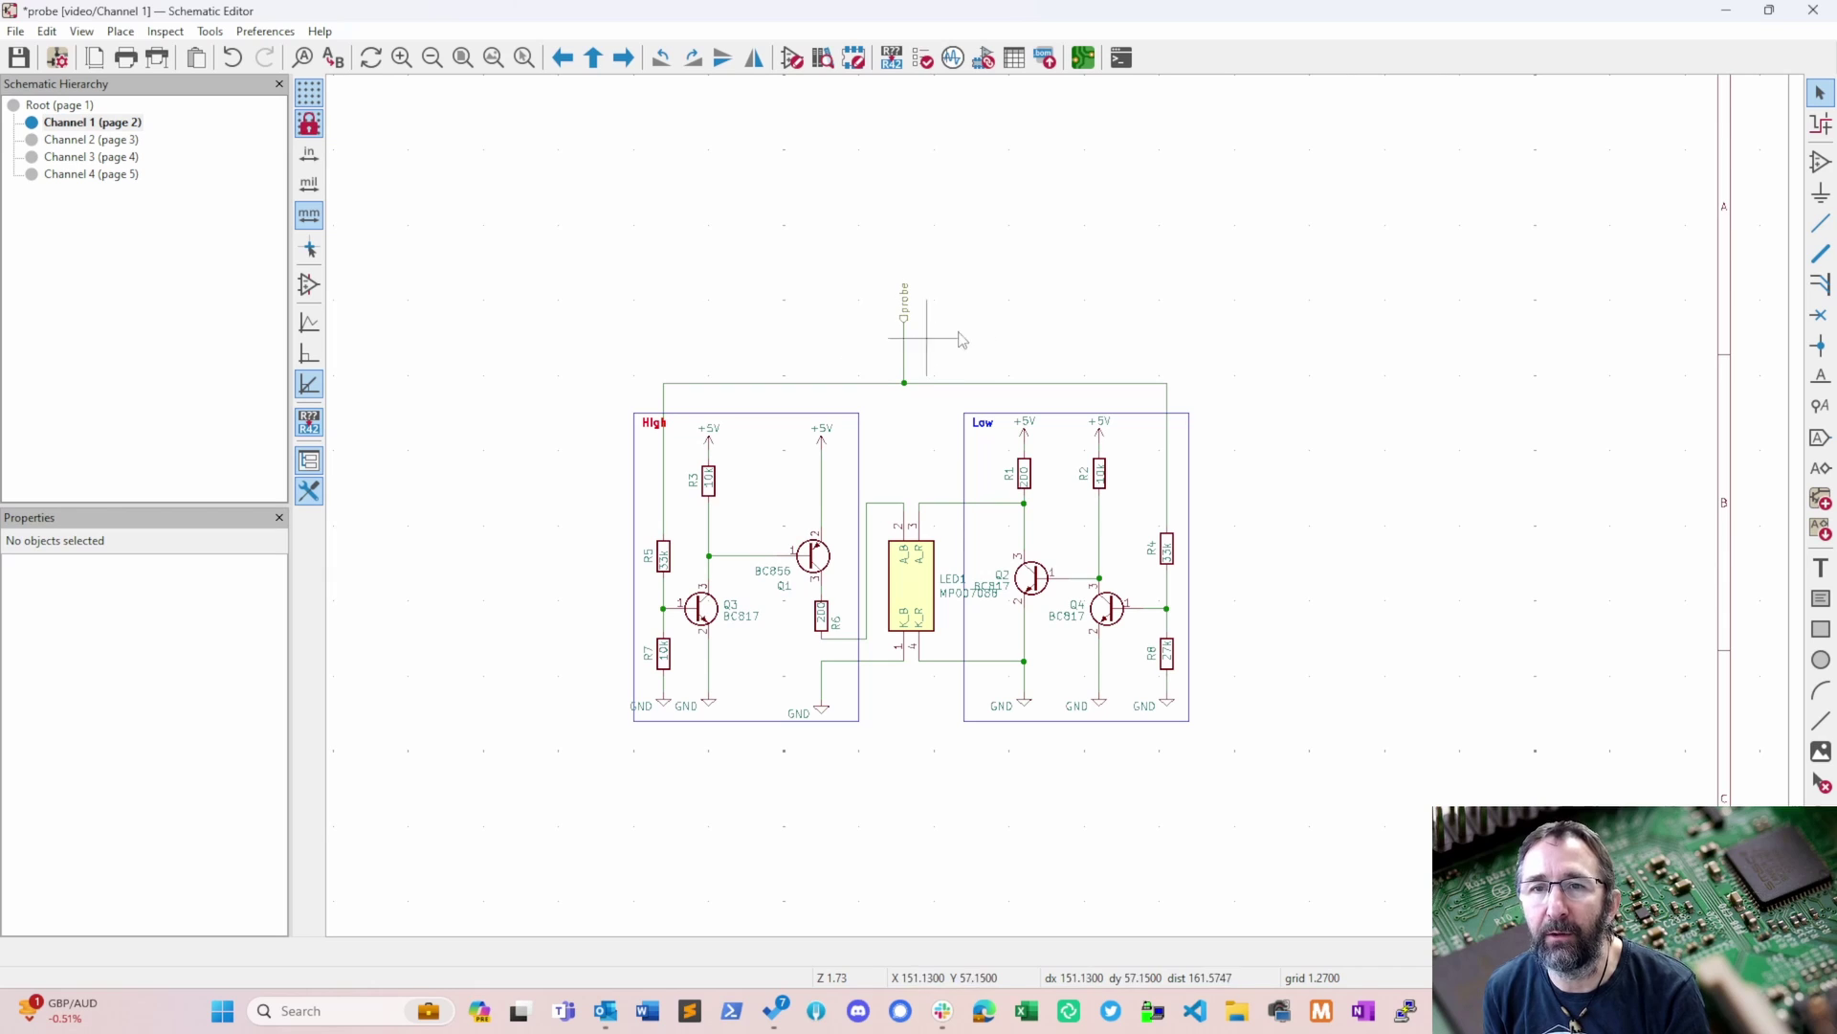
click(52, 108)
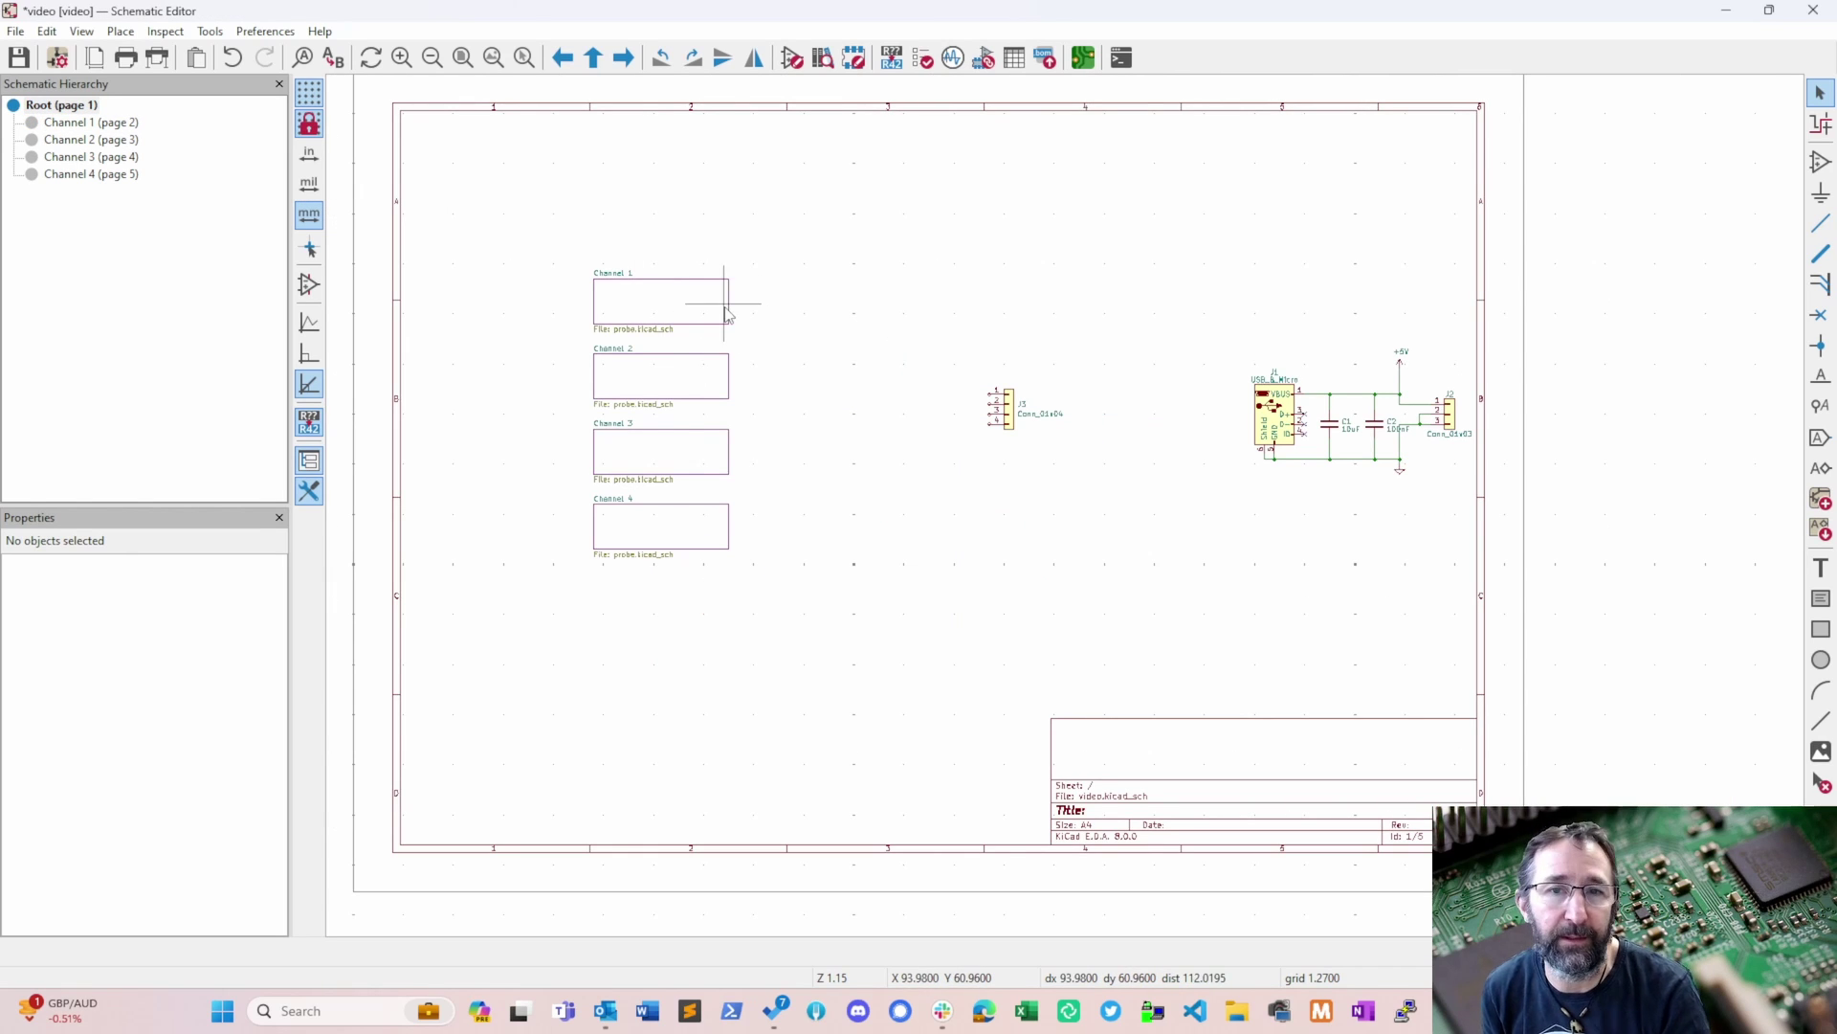
- Import the probe pin onto Channel 1's right edge and shorten Channel 1 slightly
click(1823, 532)
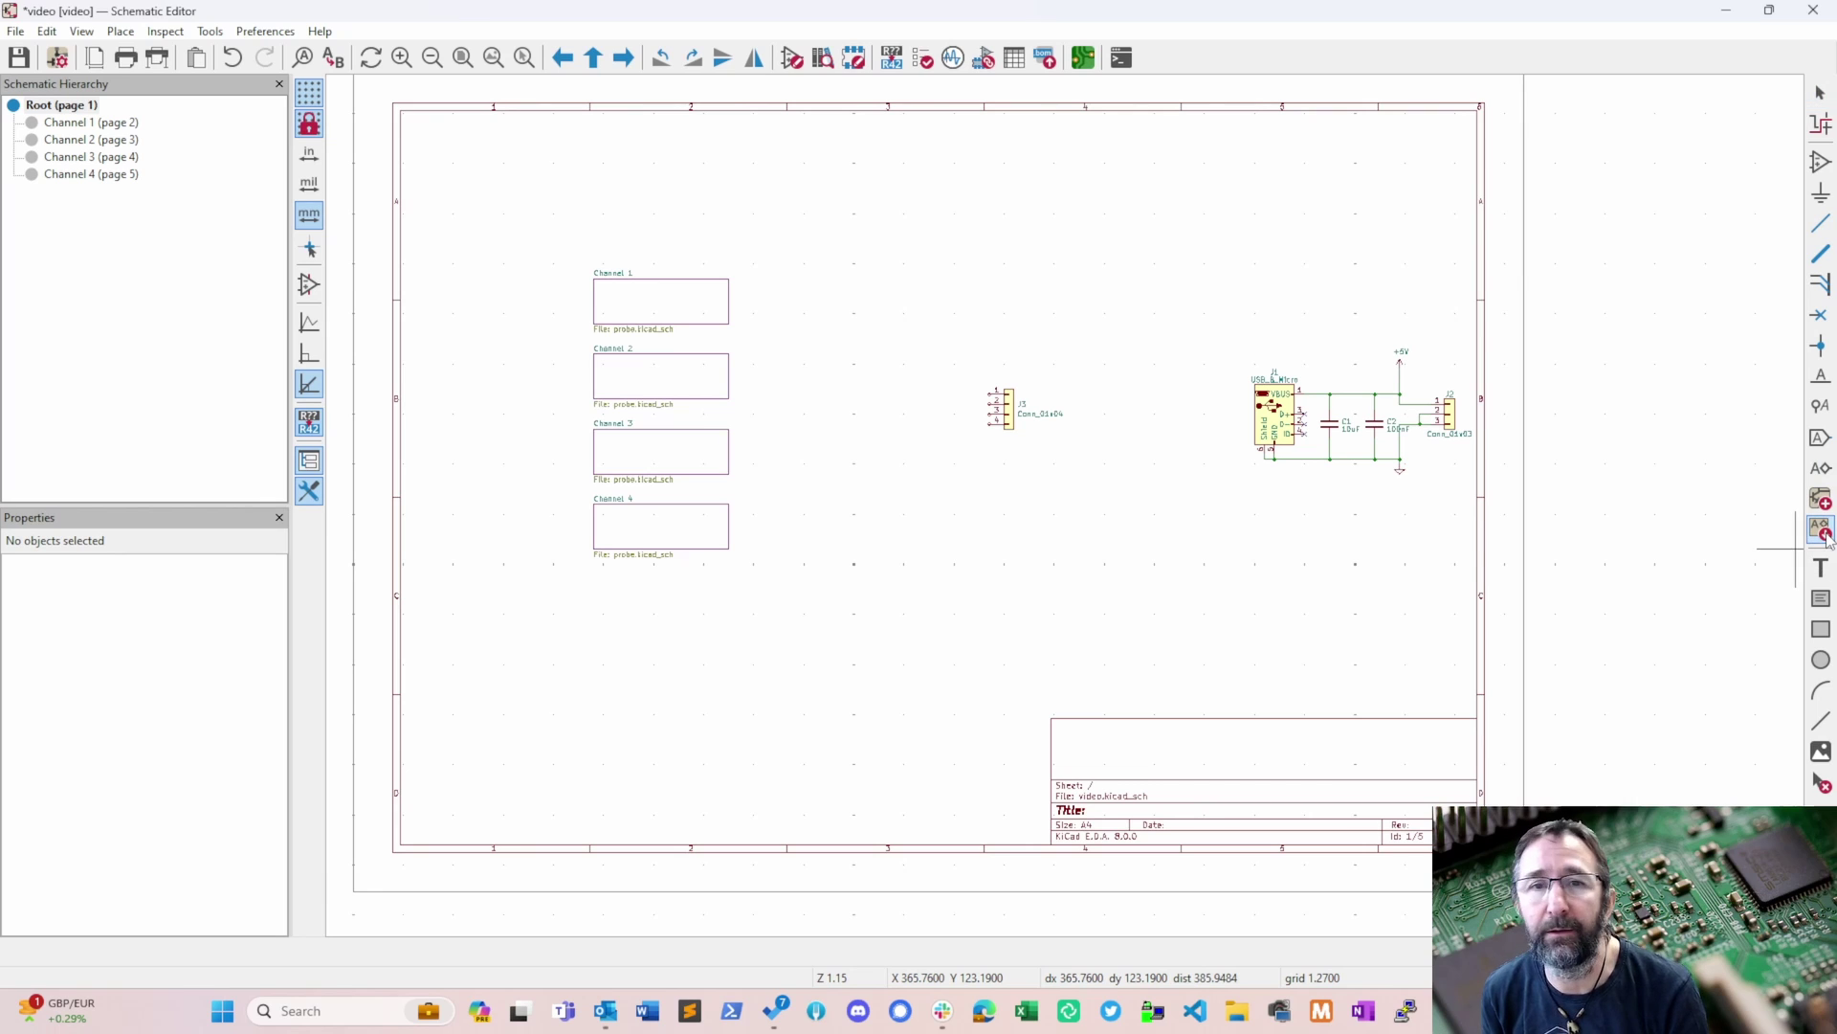
click(698, 297)
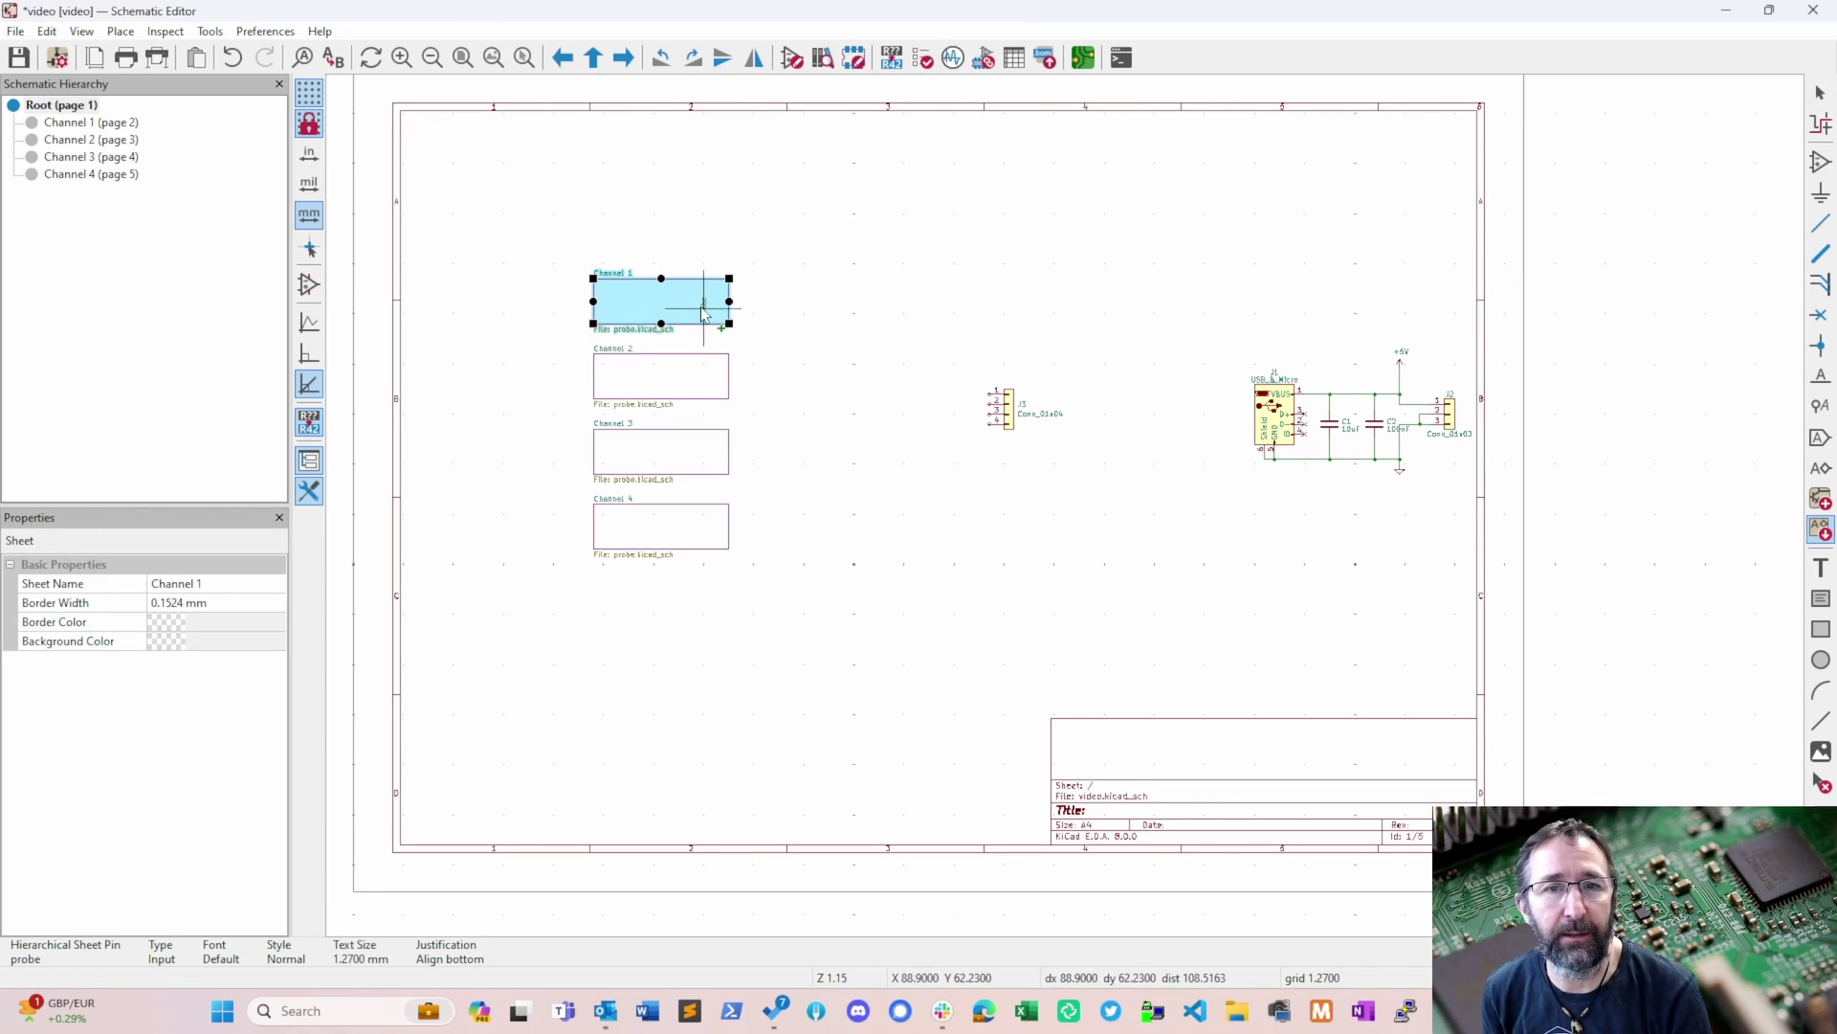
scroll(704, 311, up, 5)
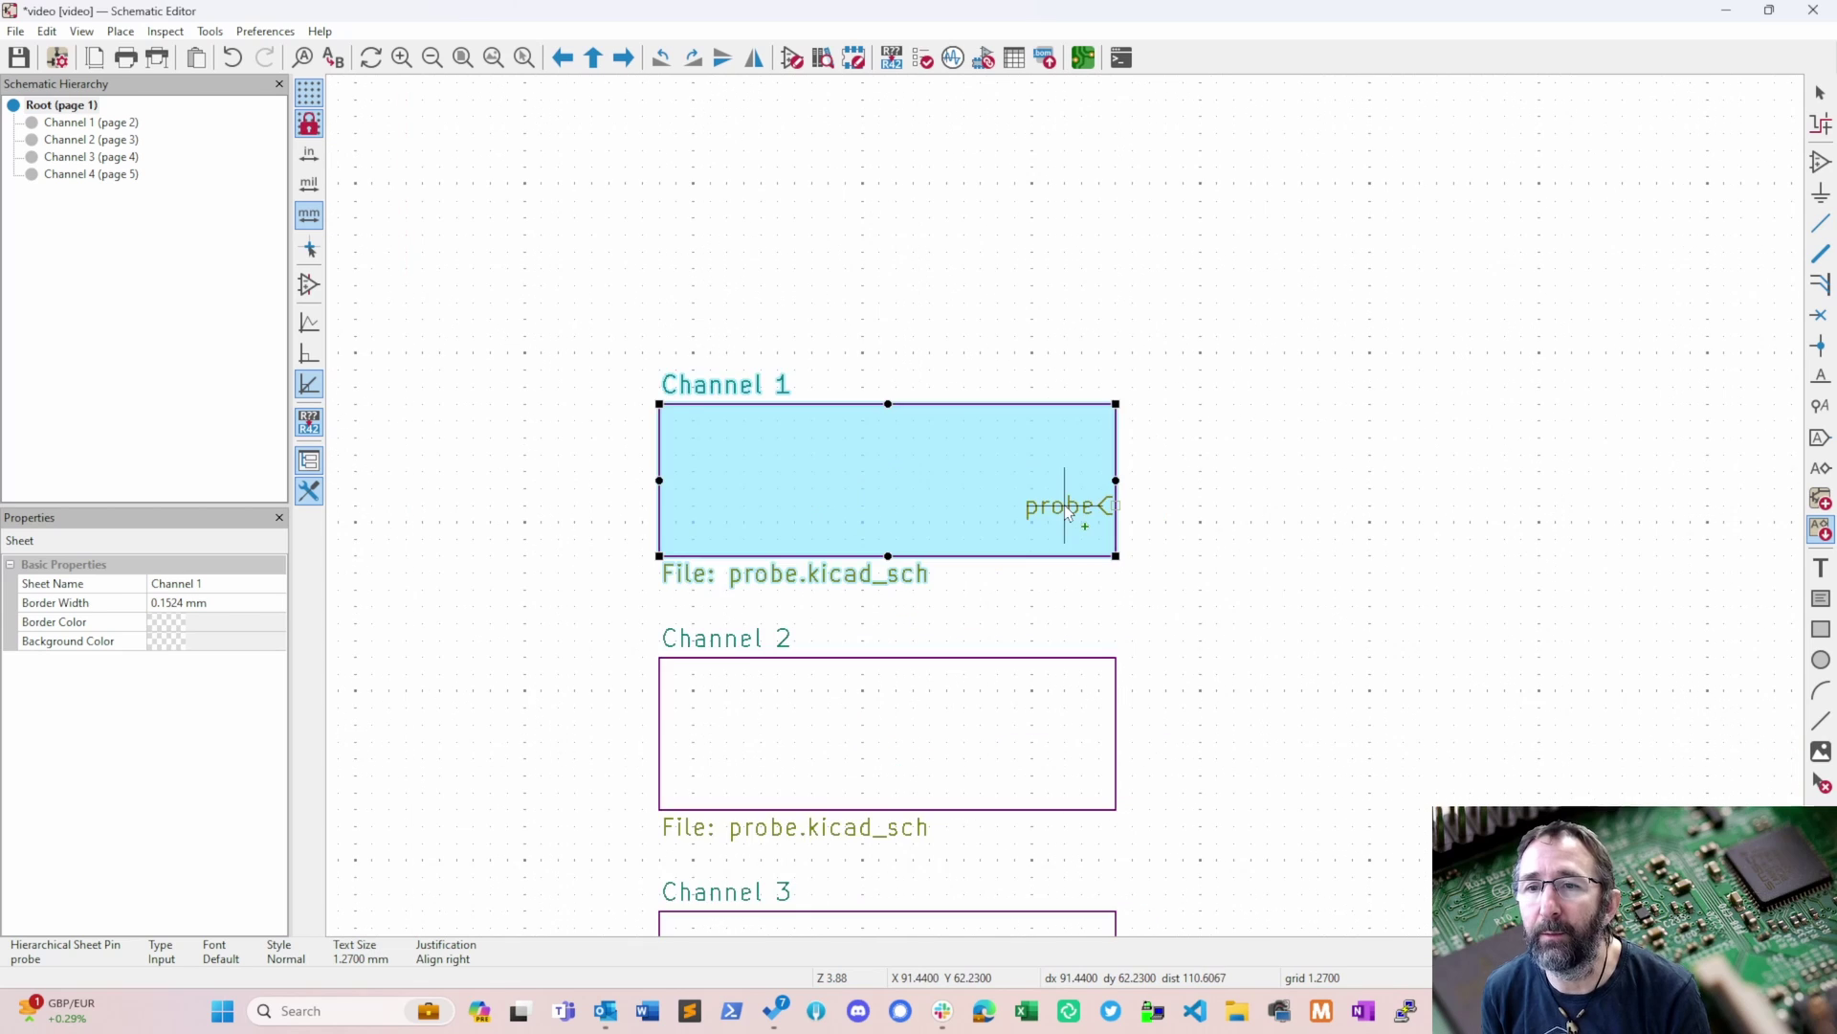
middle_drag(1069, 514, 924, 330)
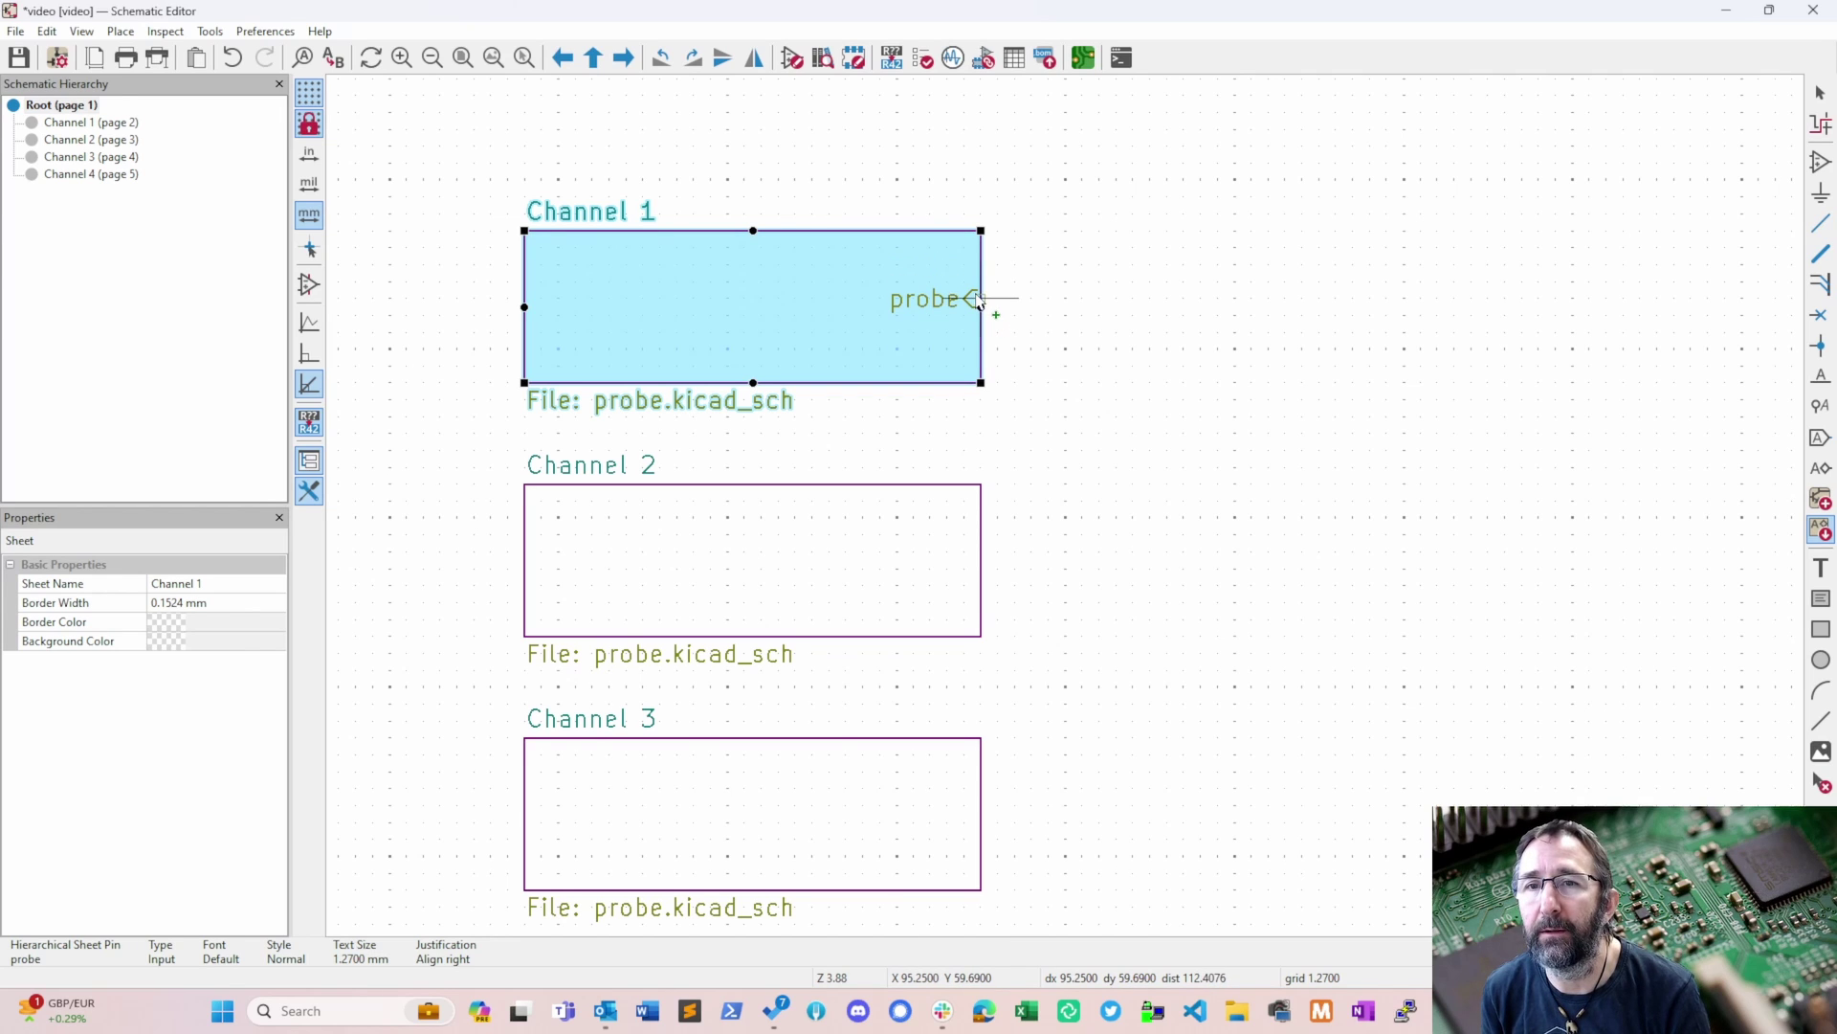
click(978, 301)
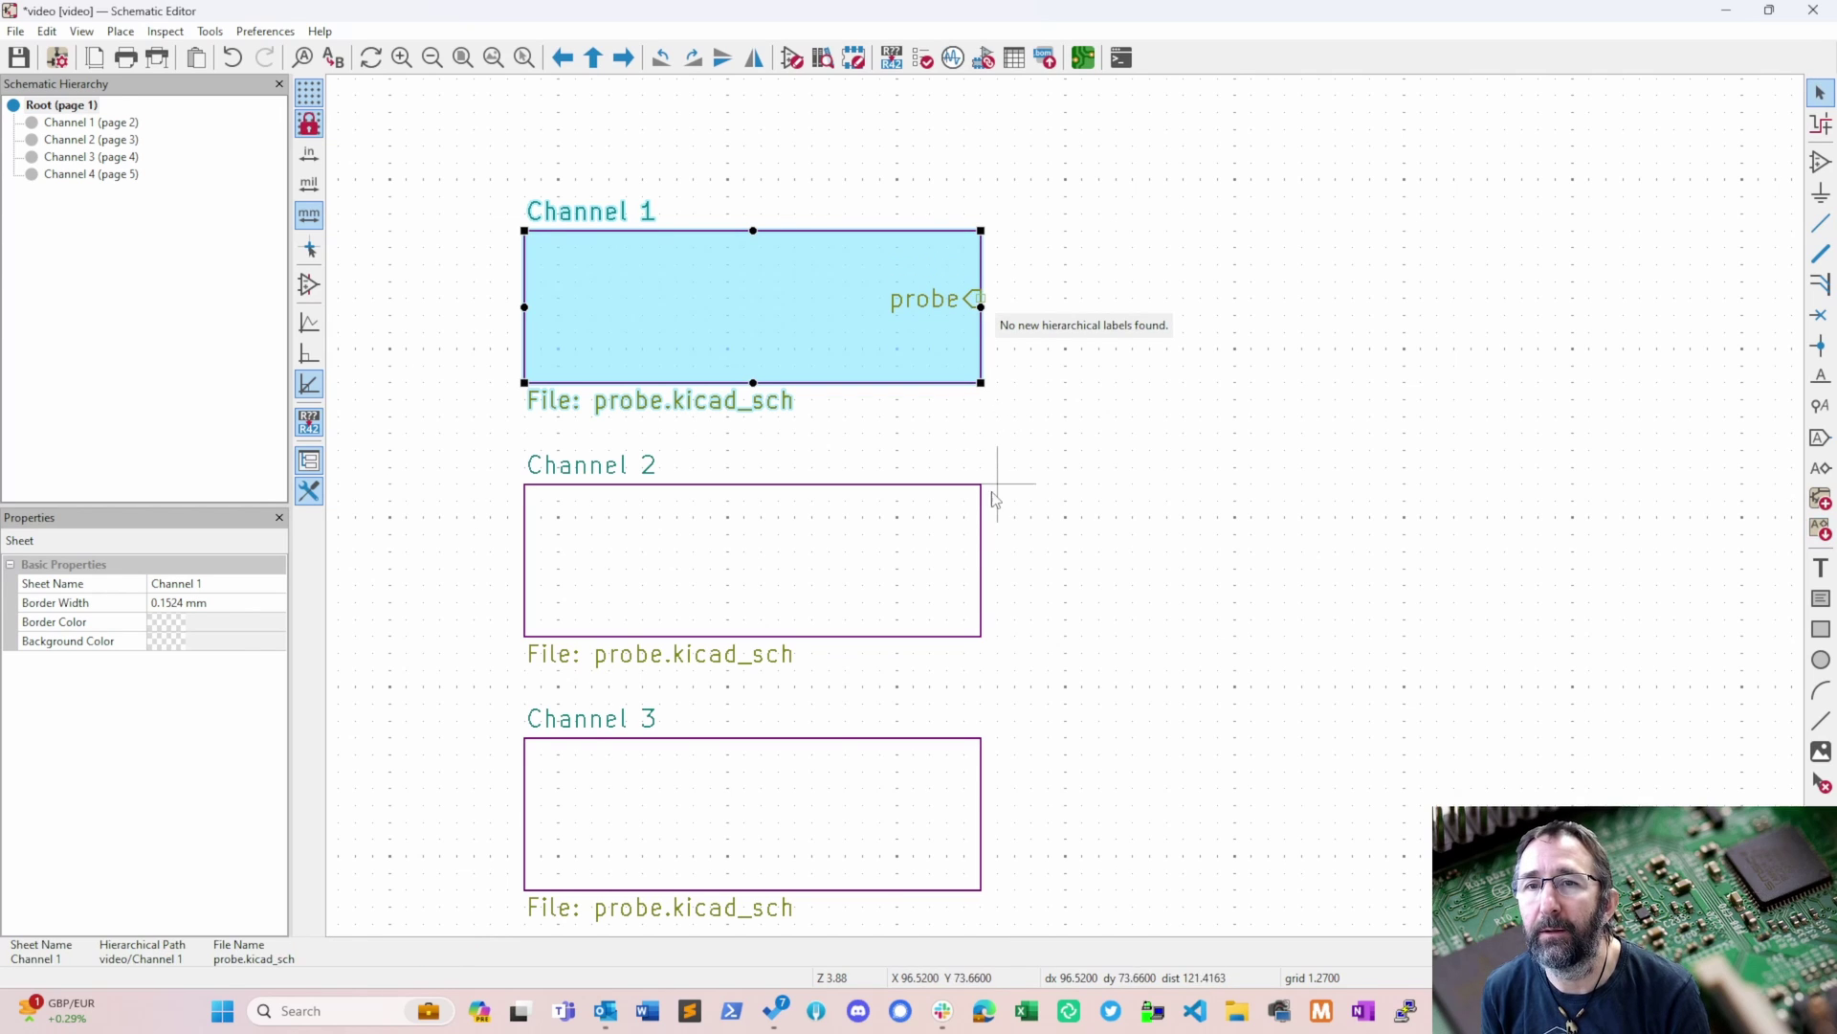
click(873, 396)
click(762, 381)
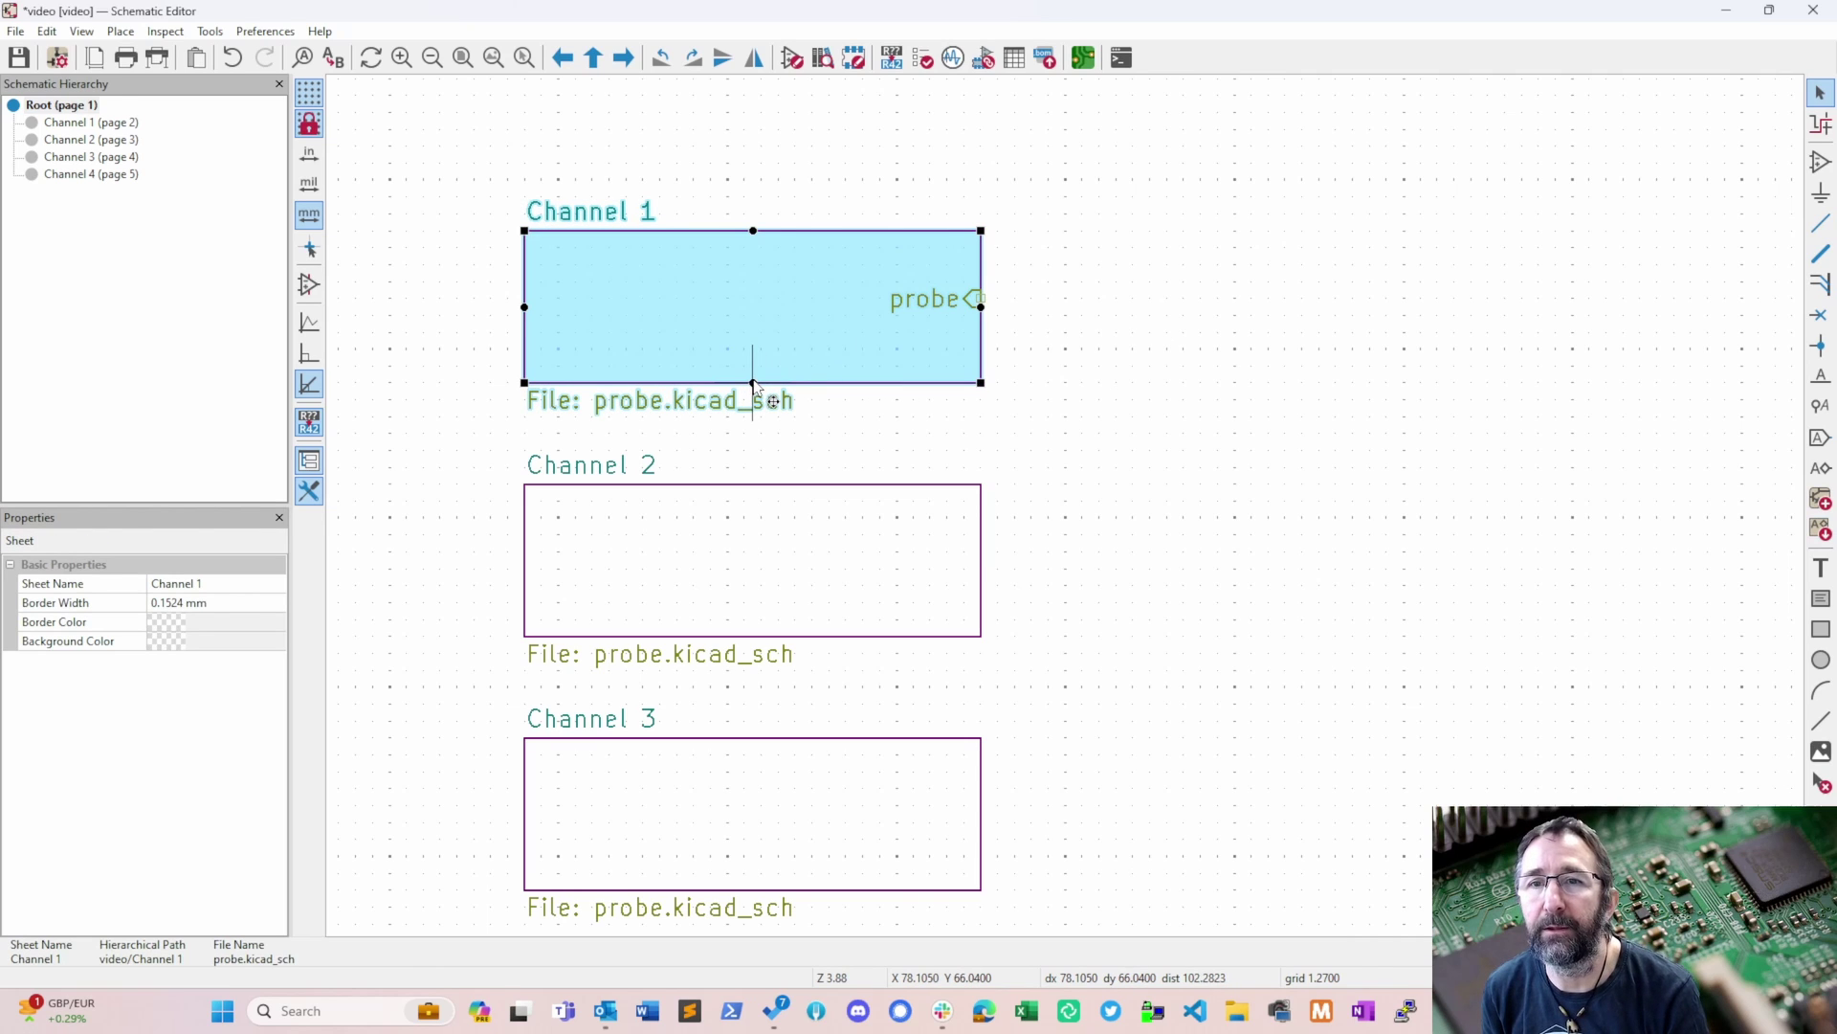
drag(754, 383, 754, 367)
- Shorten the Channel 3 and Channel 4 sheets by raising their bottom edges
click(756, 645)
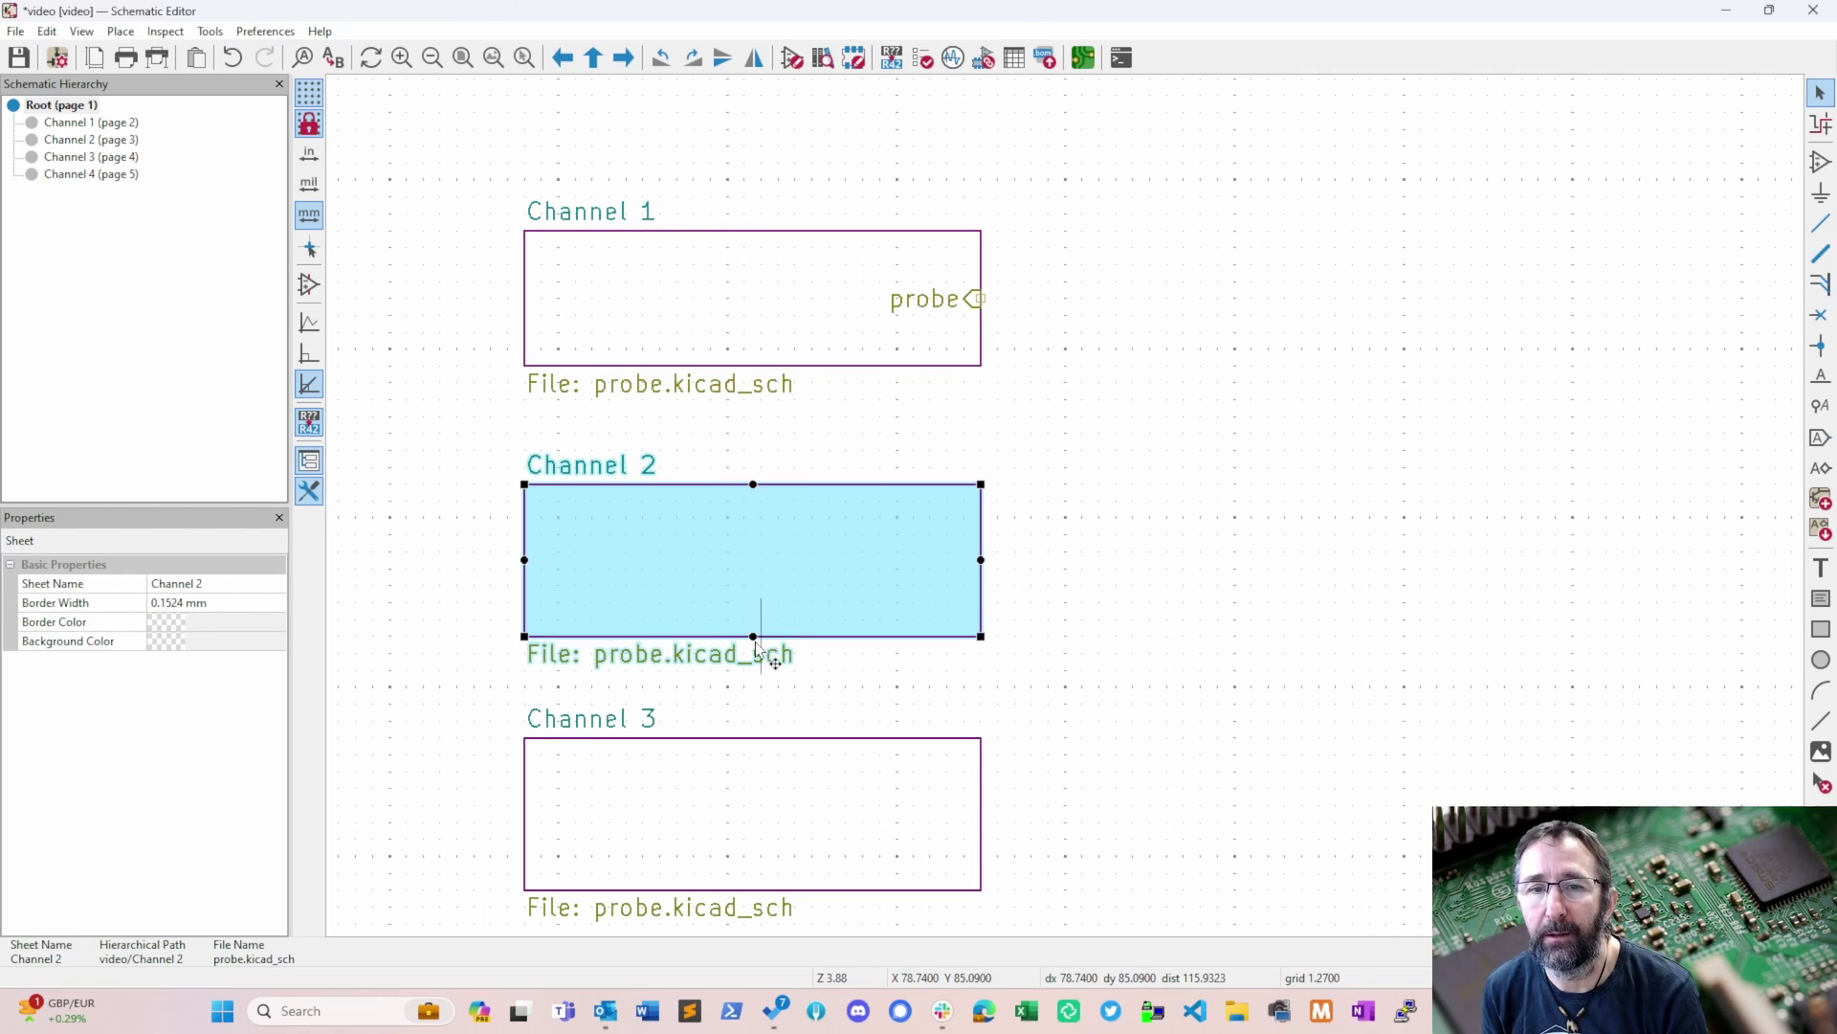
click(746, 842)
scroll(746, 842, down, 2)
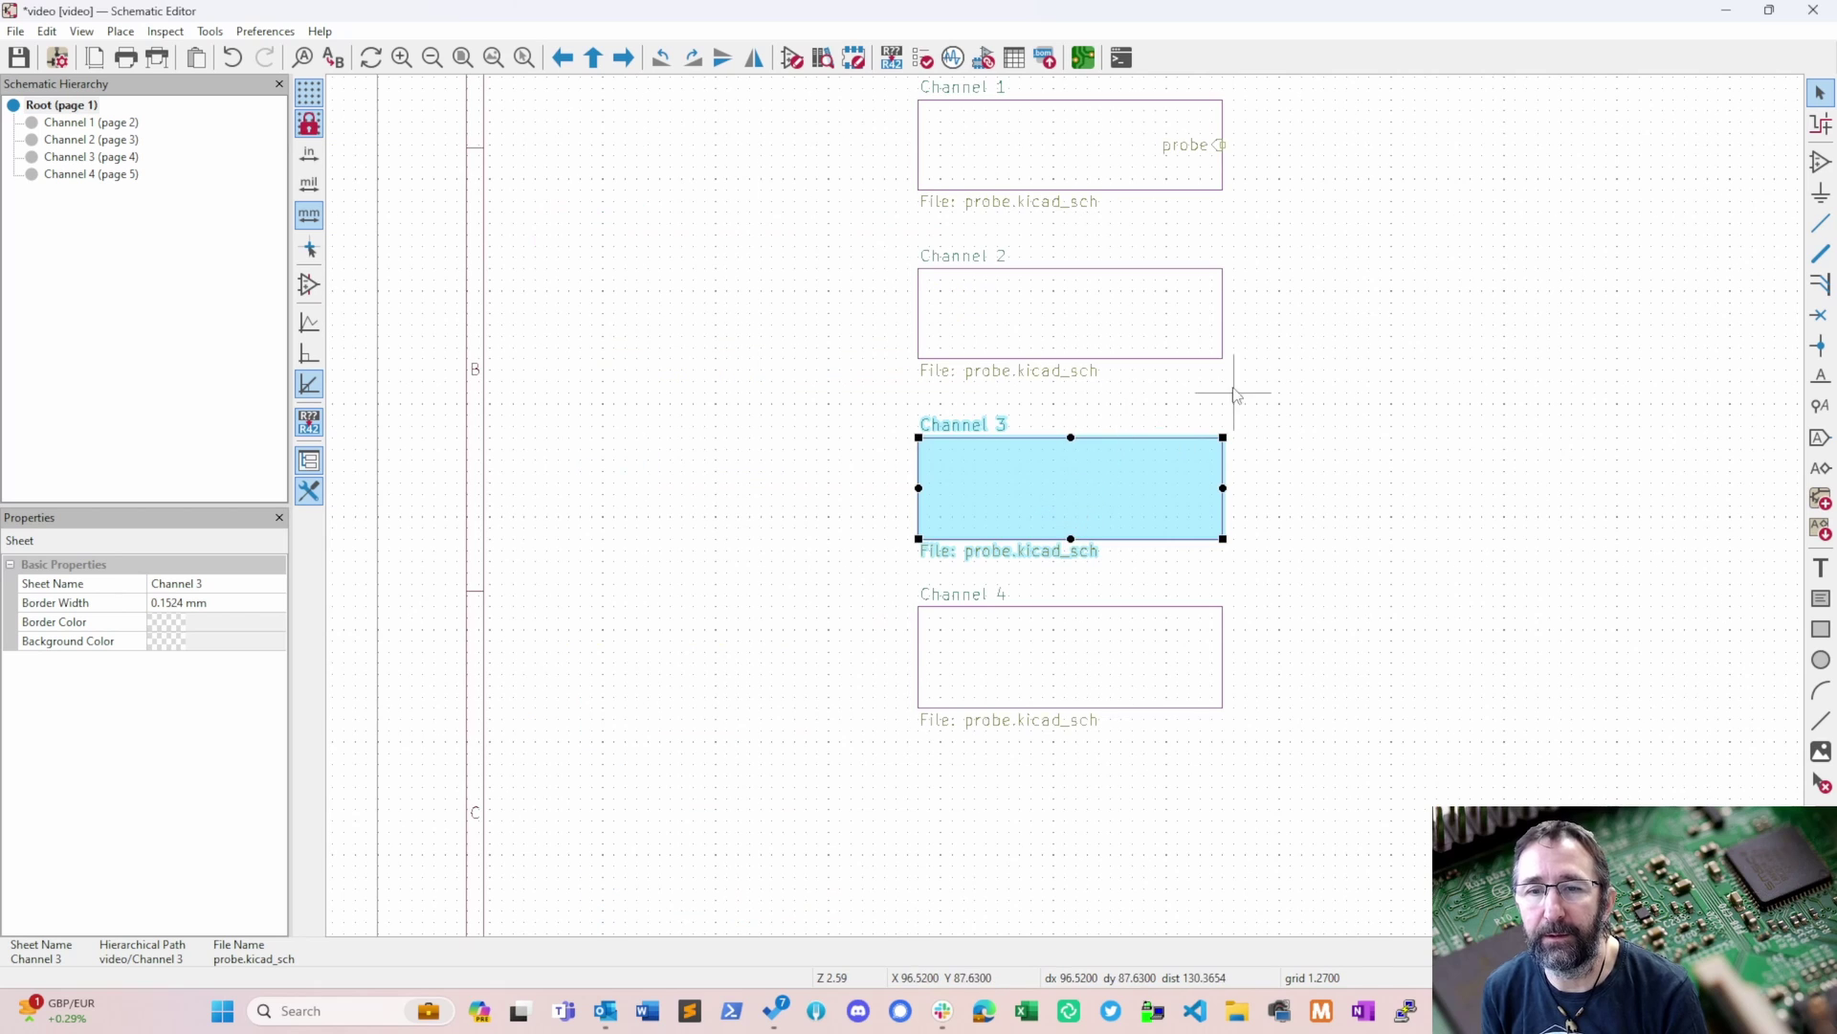
drag(1072, 538, 1073, 530)
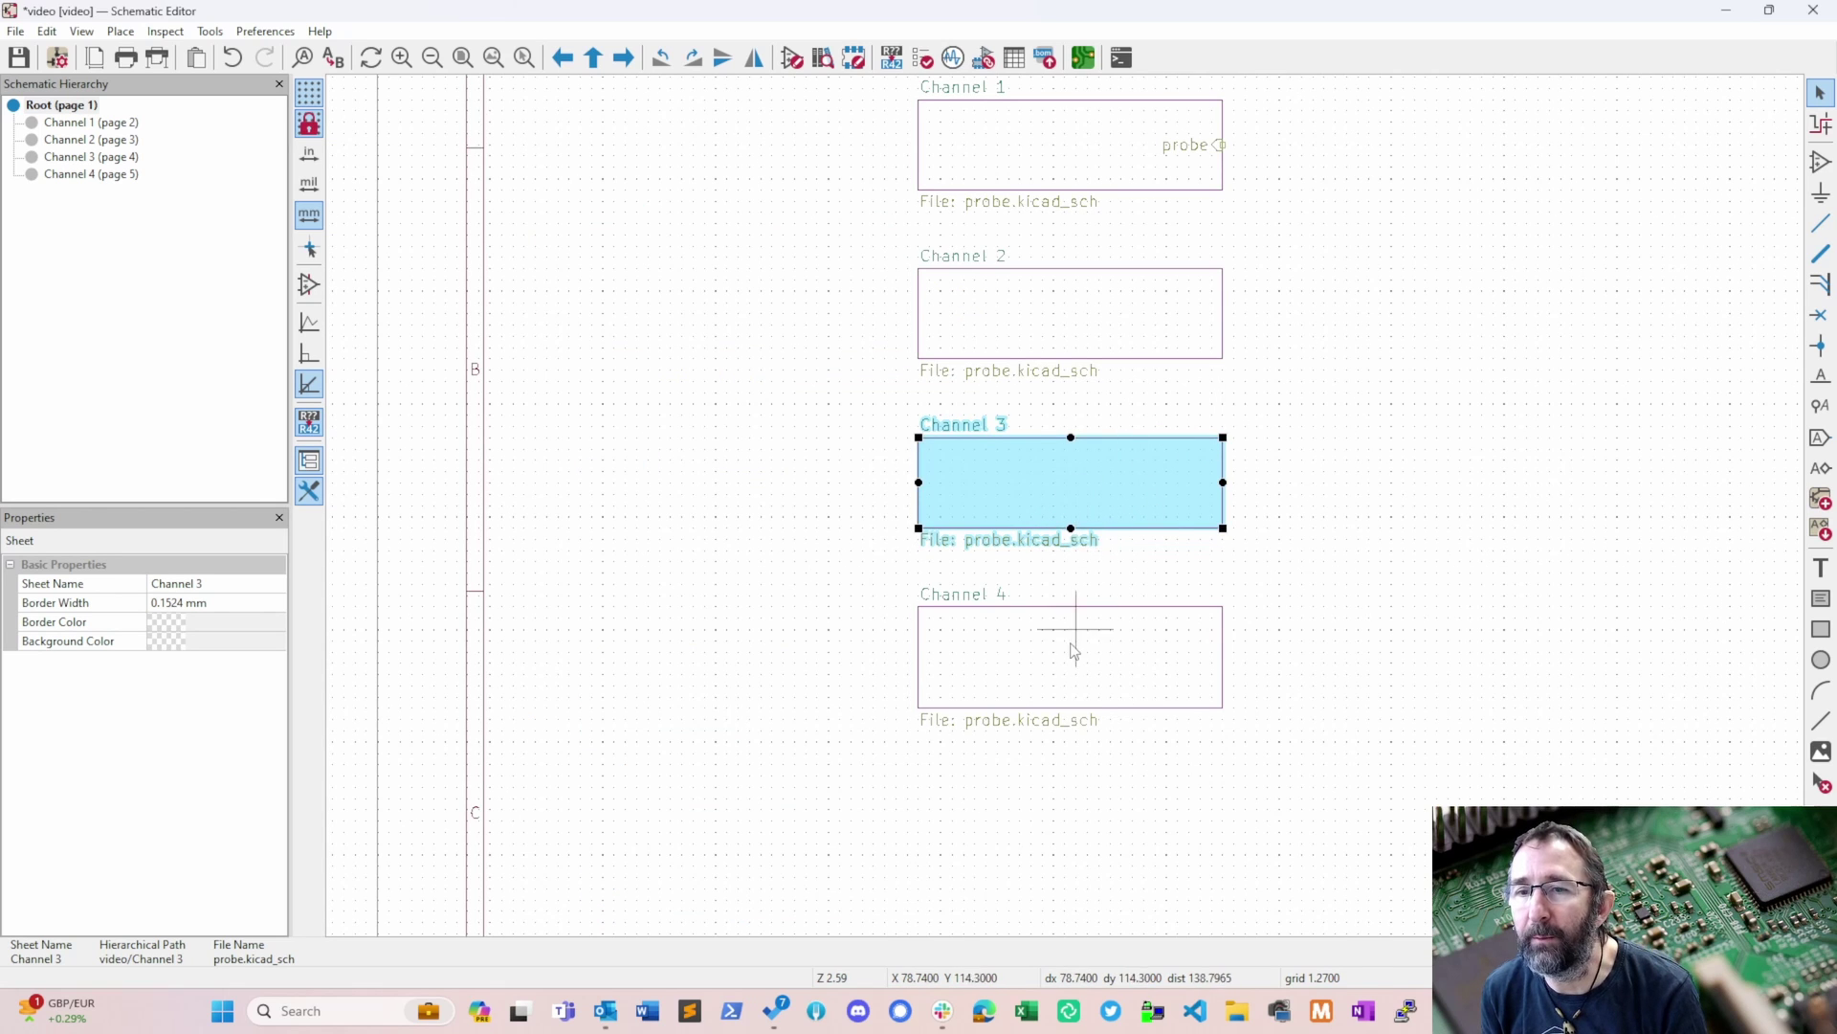
click(1072, 708)
drag(1070, 710, 1071, 700)
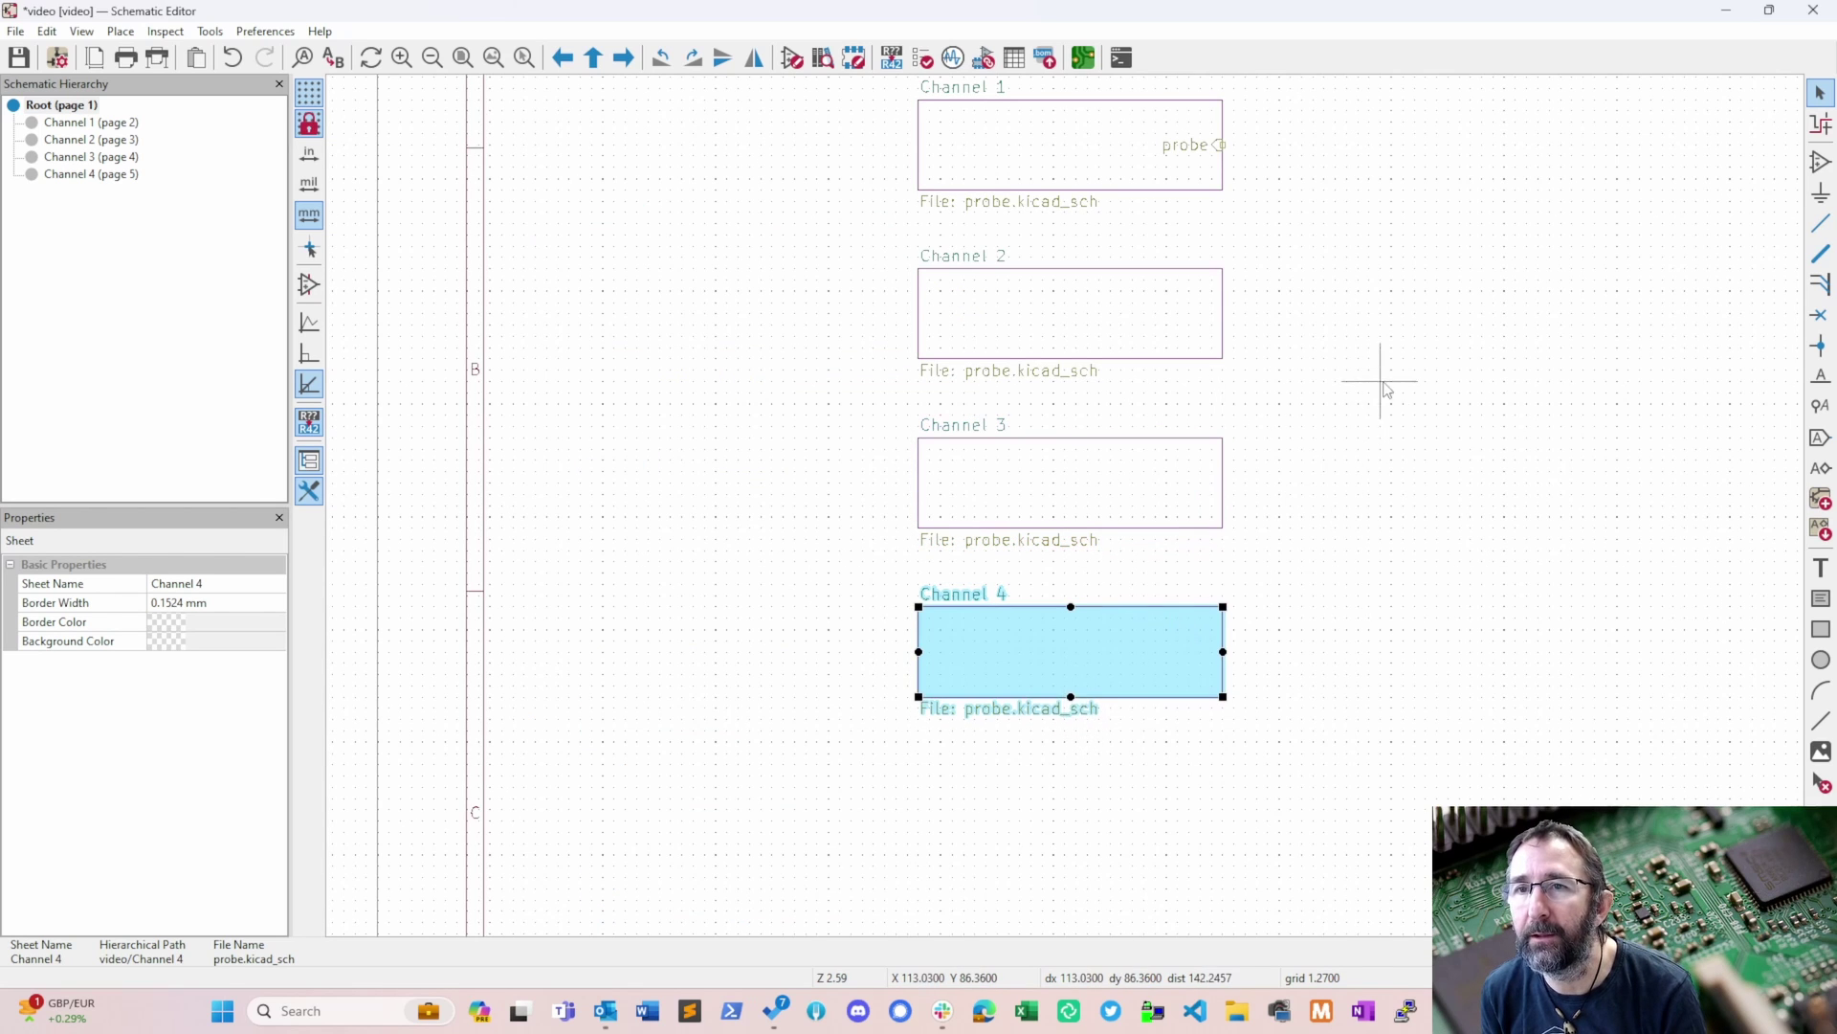
middle_drag(1387, 387, 1196, 516)
- Import the probe sheet pin onto the right edges of Channels 4, 2 and 3
click(1821, 529)
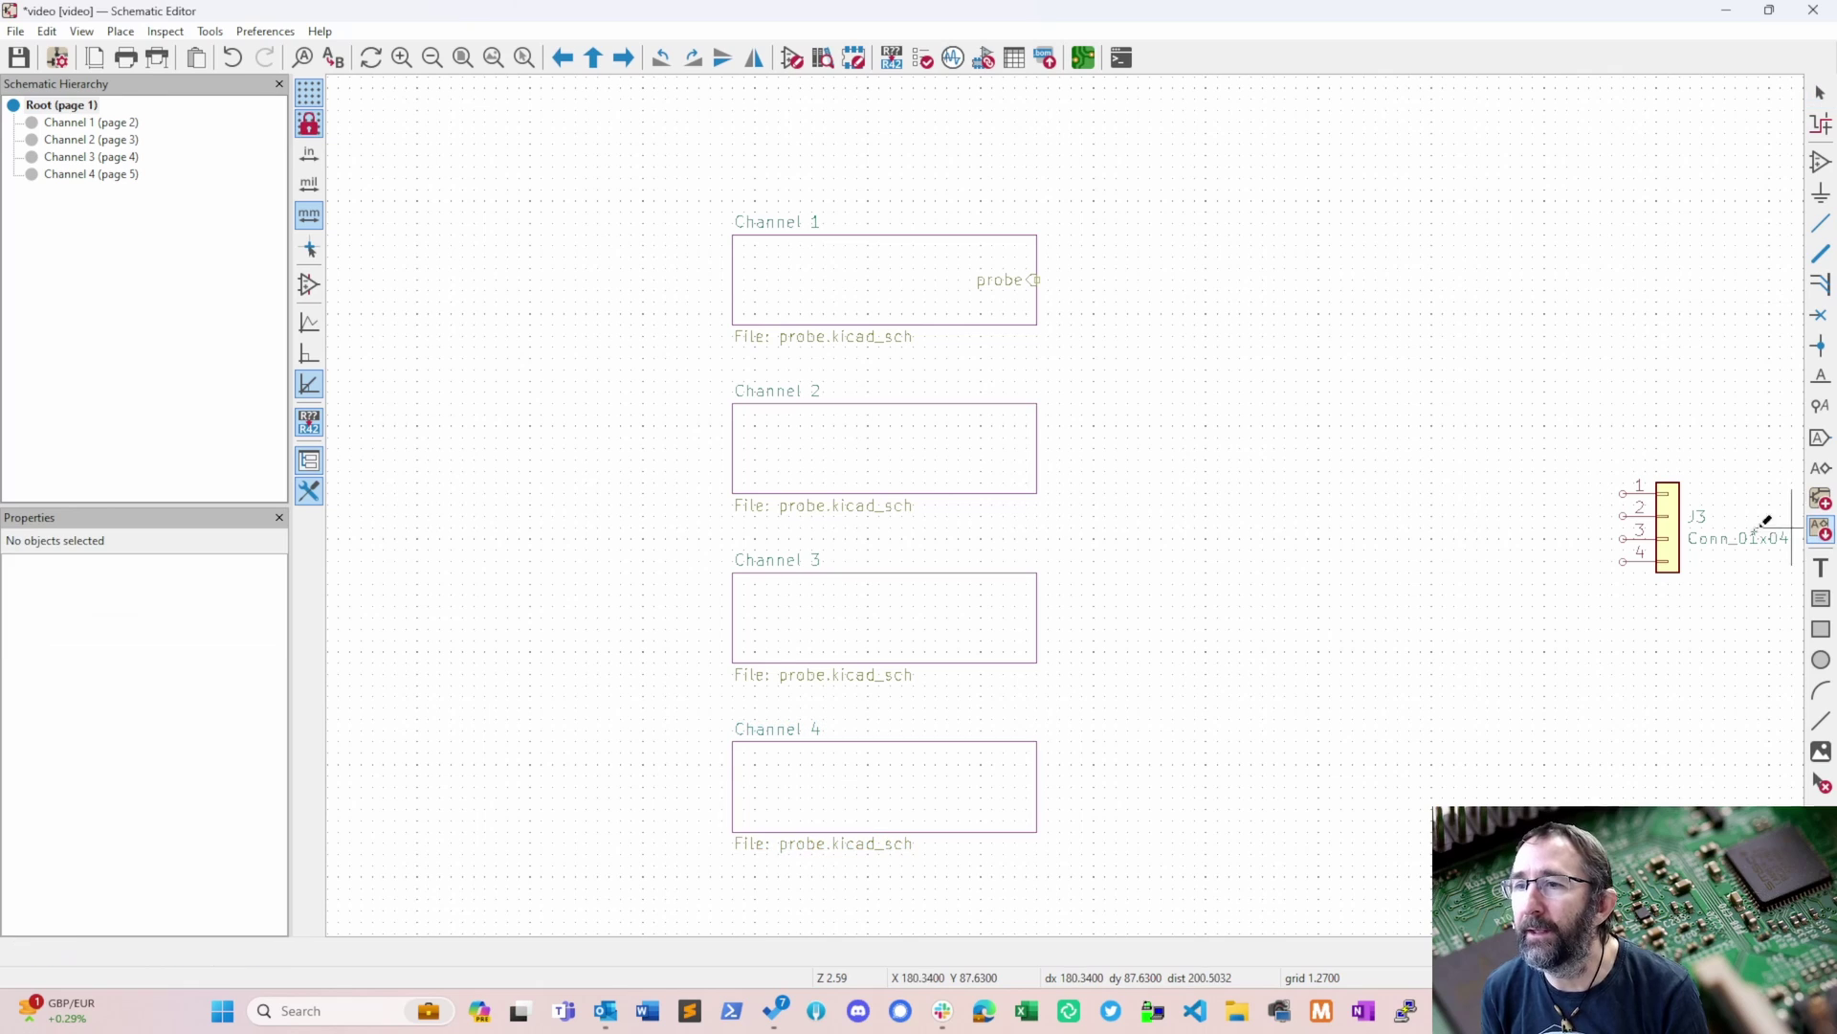
click(992, 457)
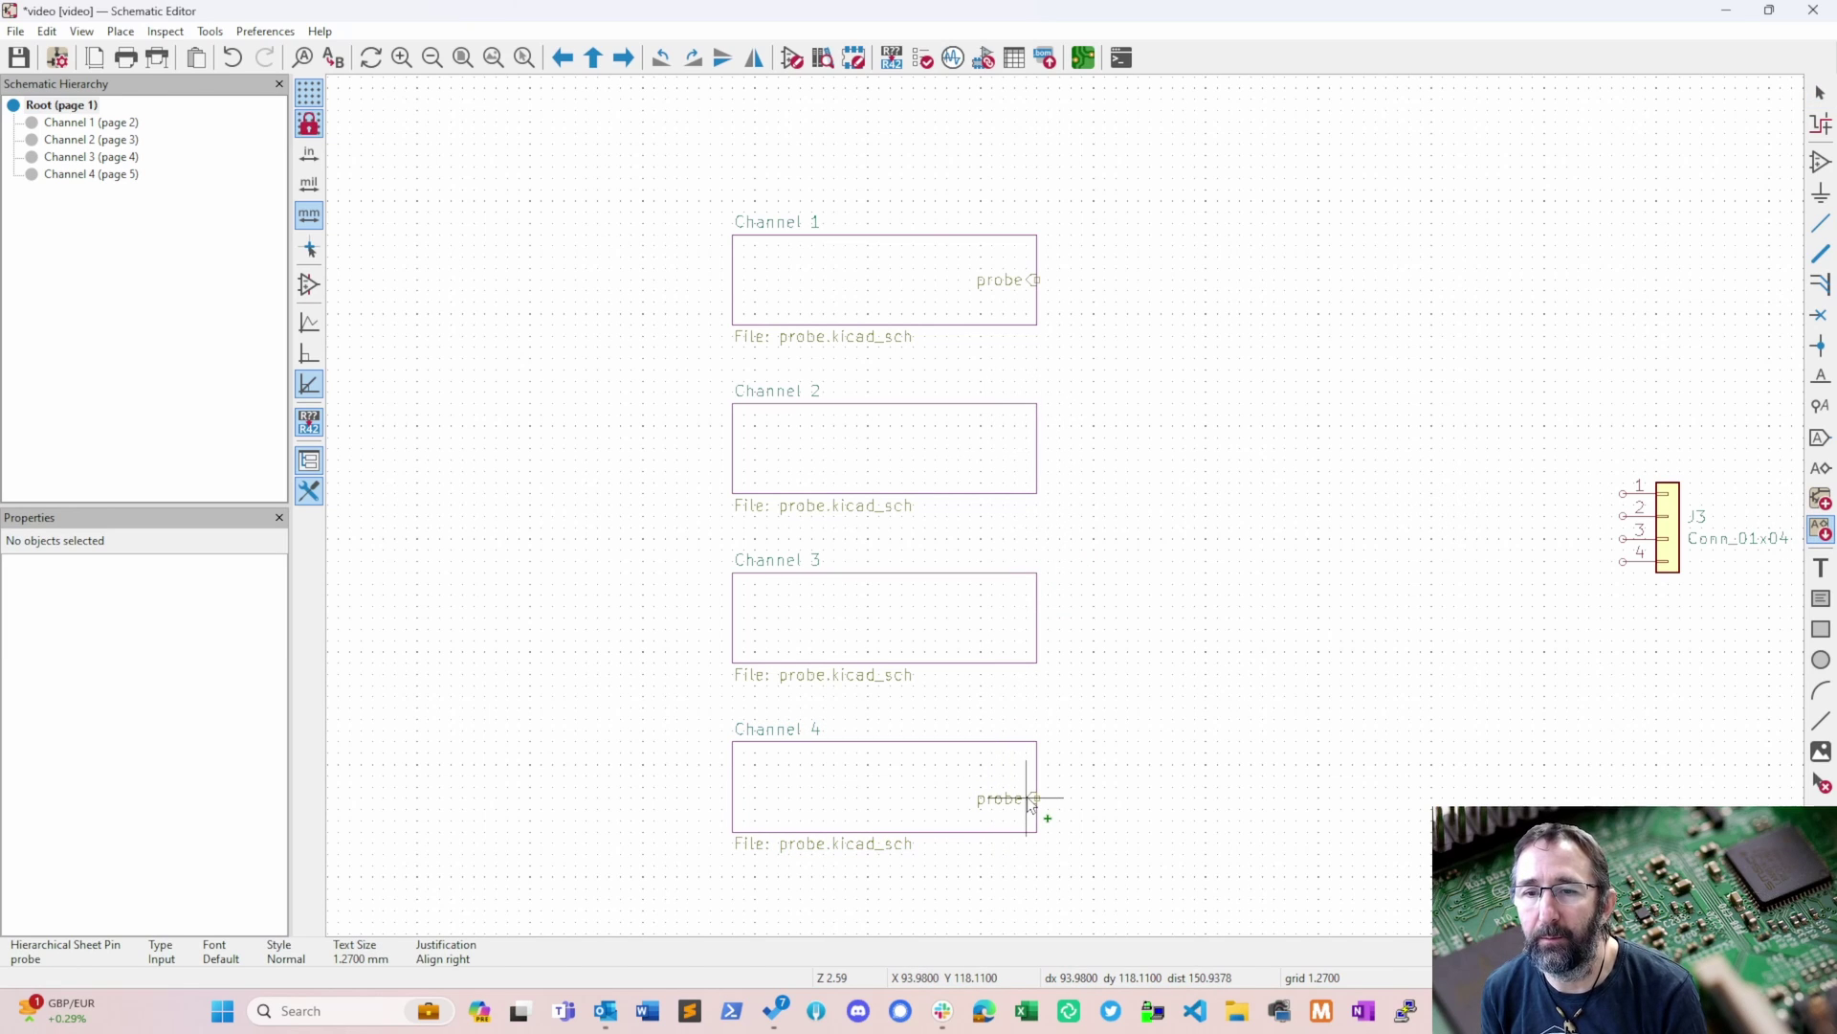
click(1031, 790)
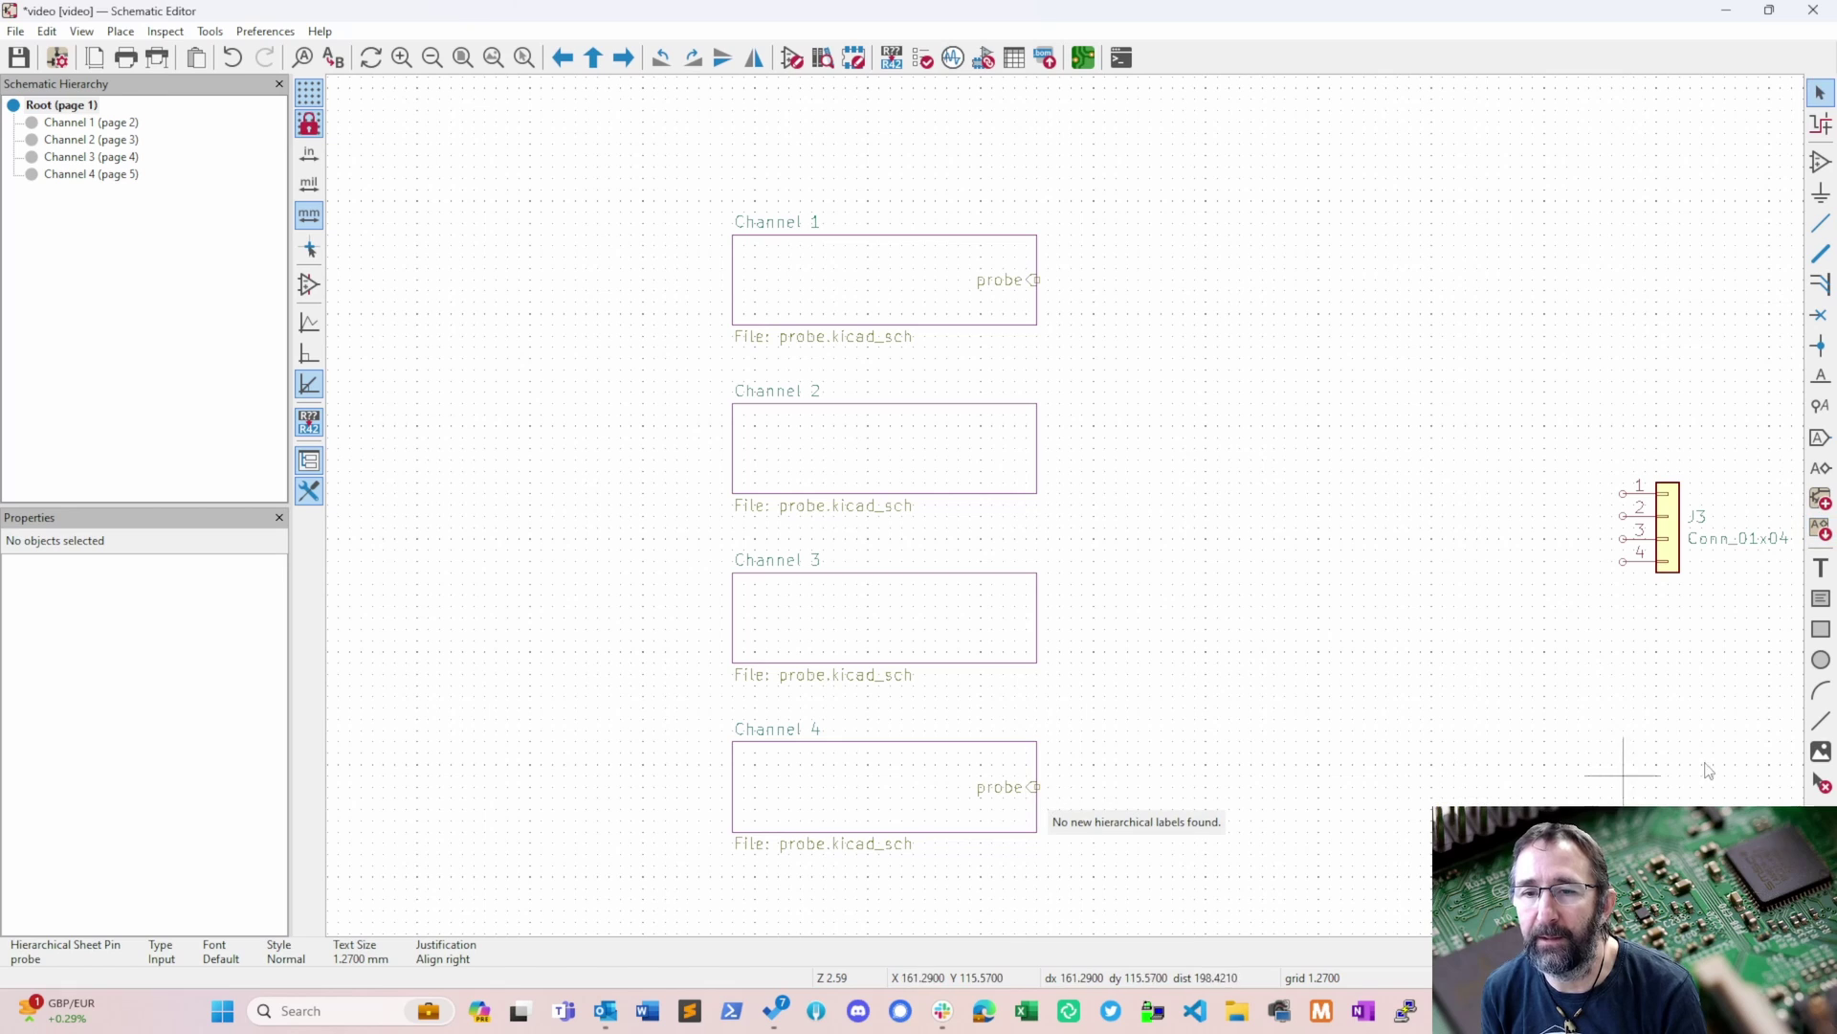
click(1006, 463)
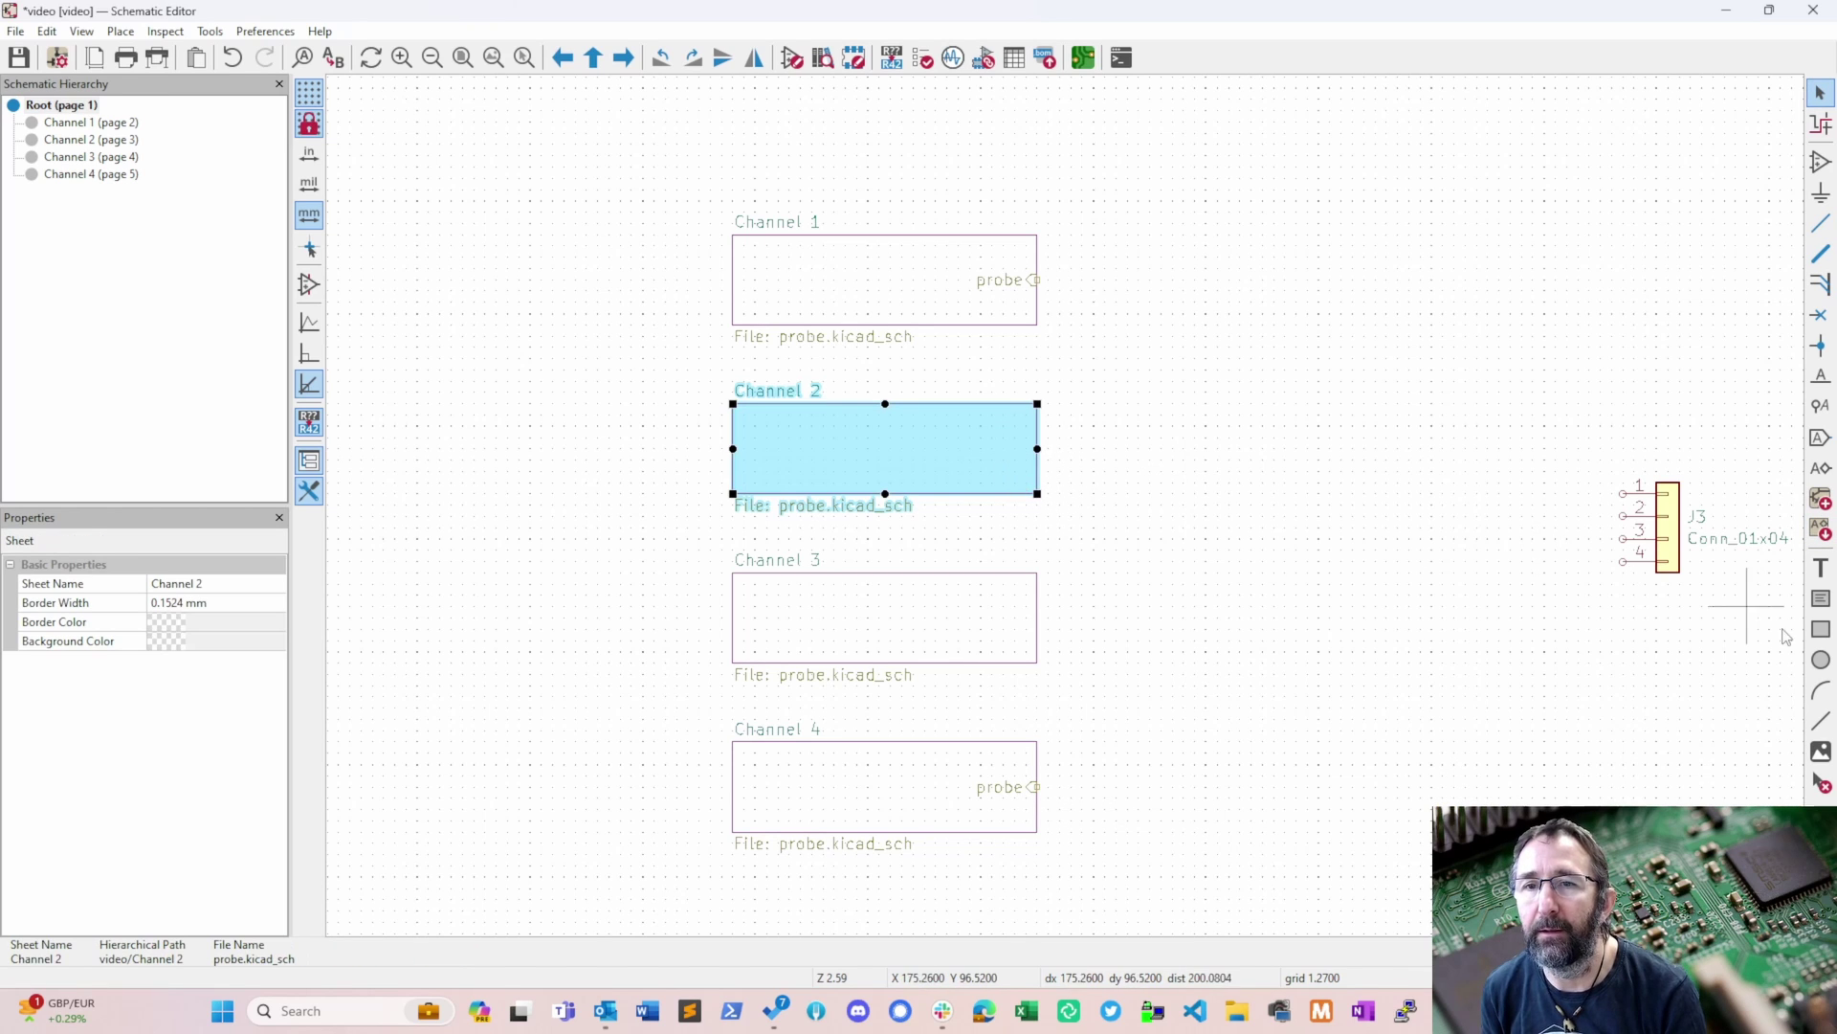
click(1822, 528)
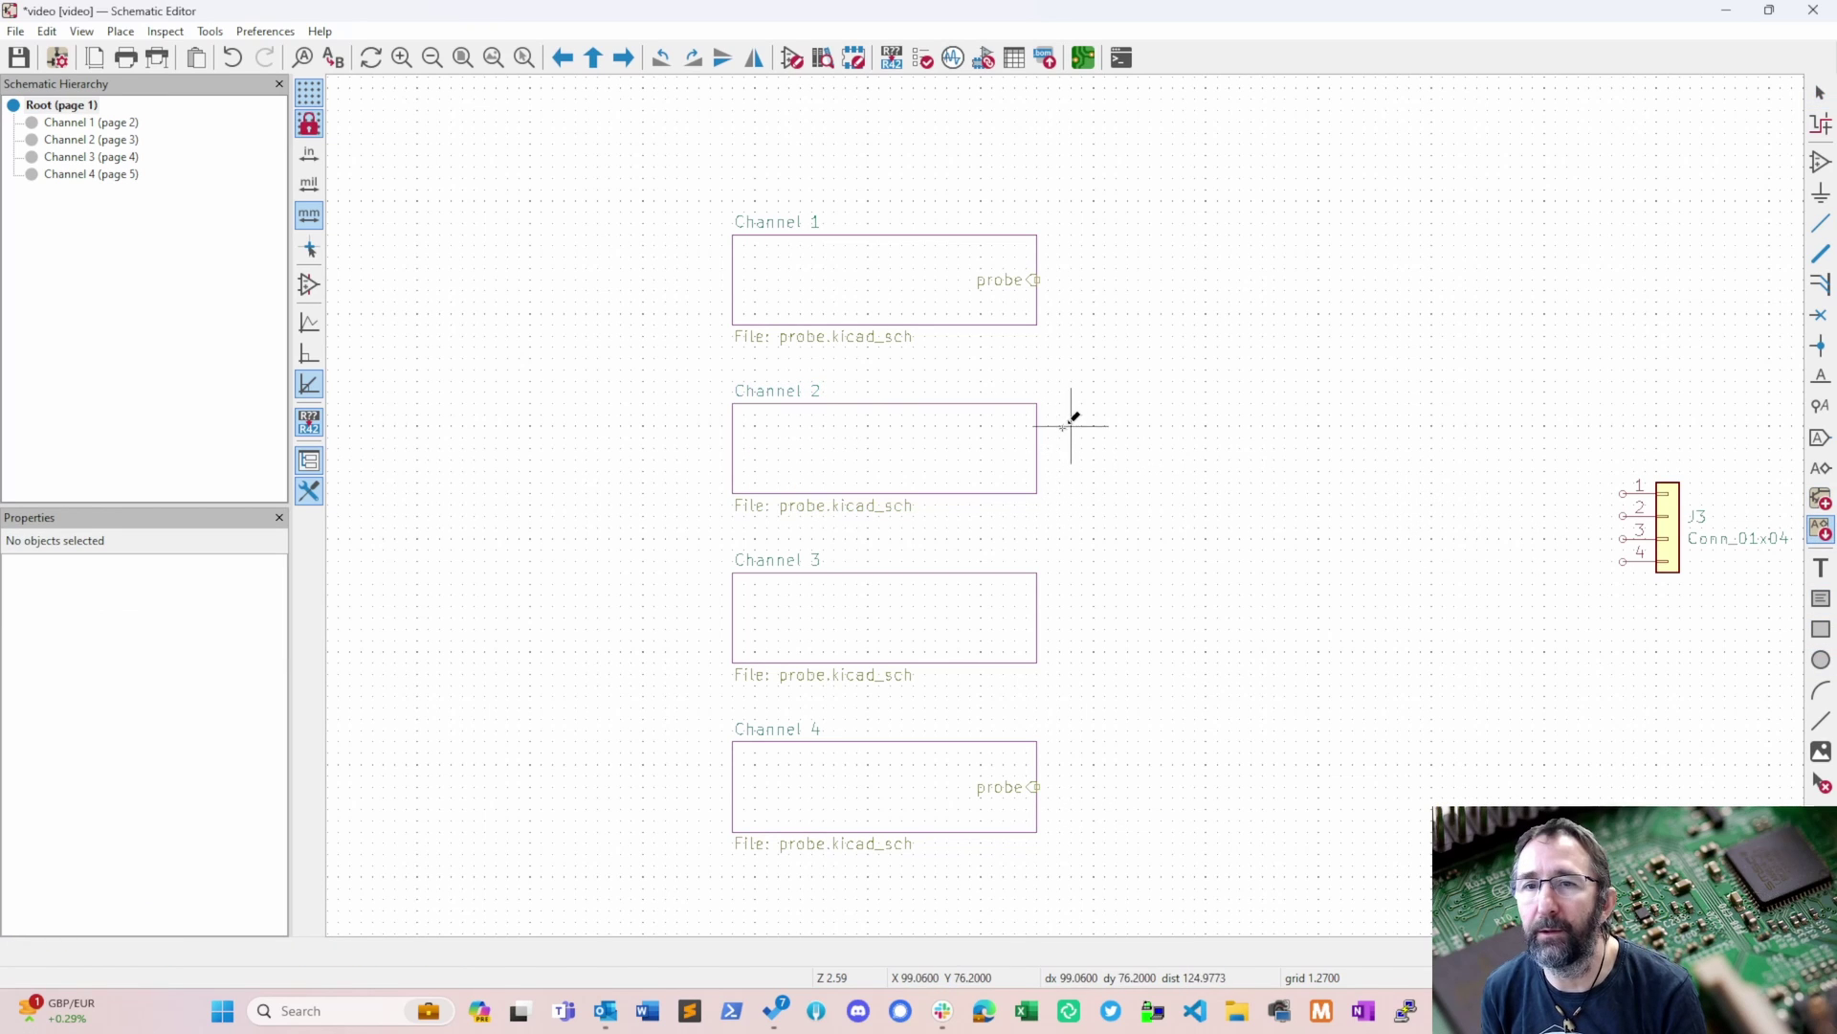
click(1016, 448)
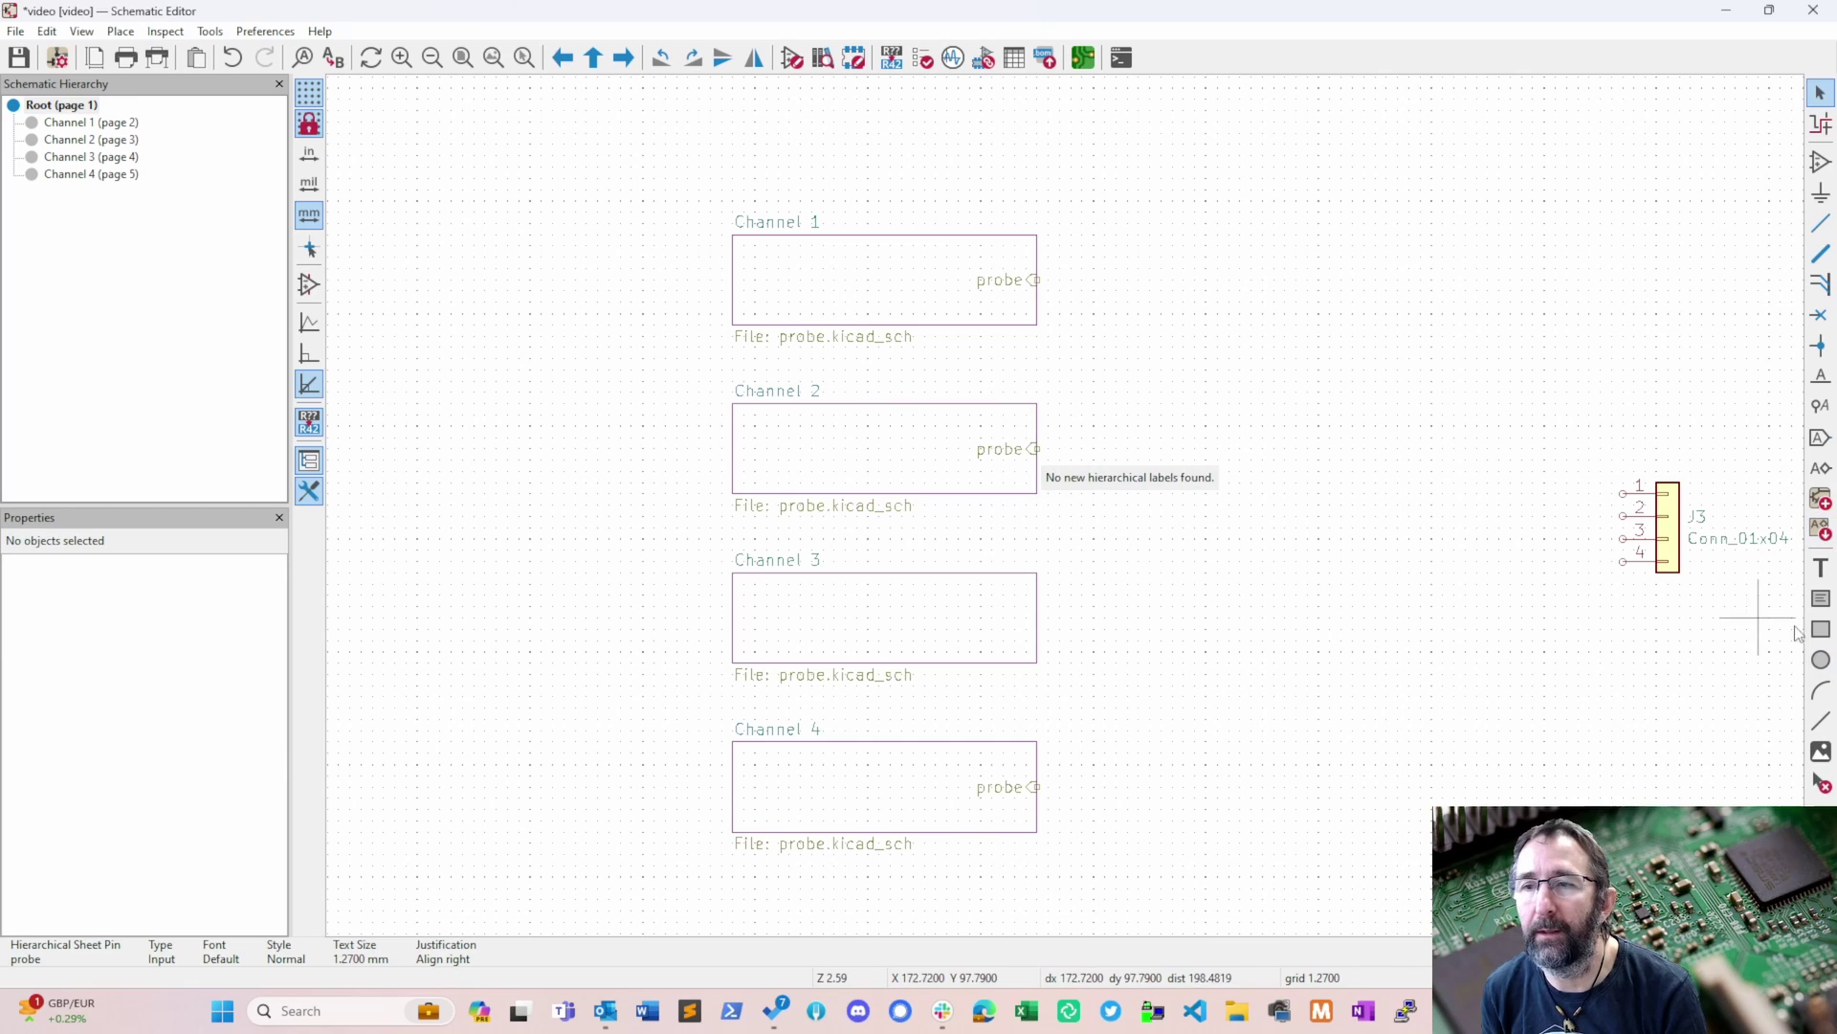
click(1821, 528)
click(1028, 620)
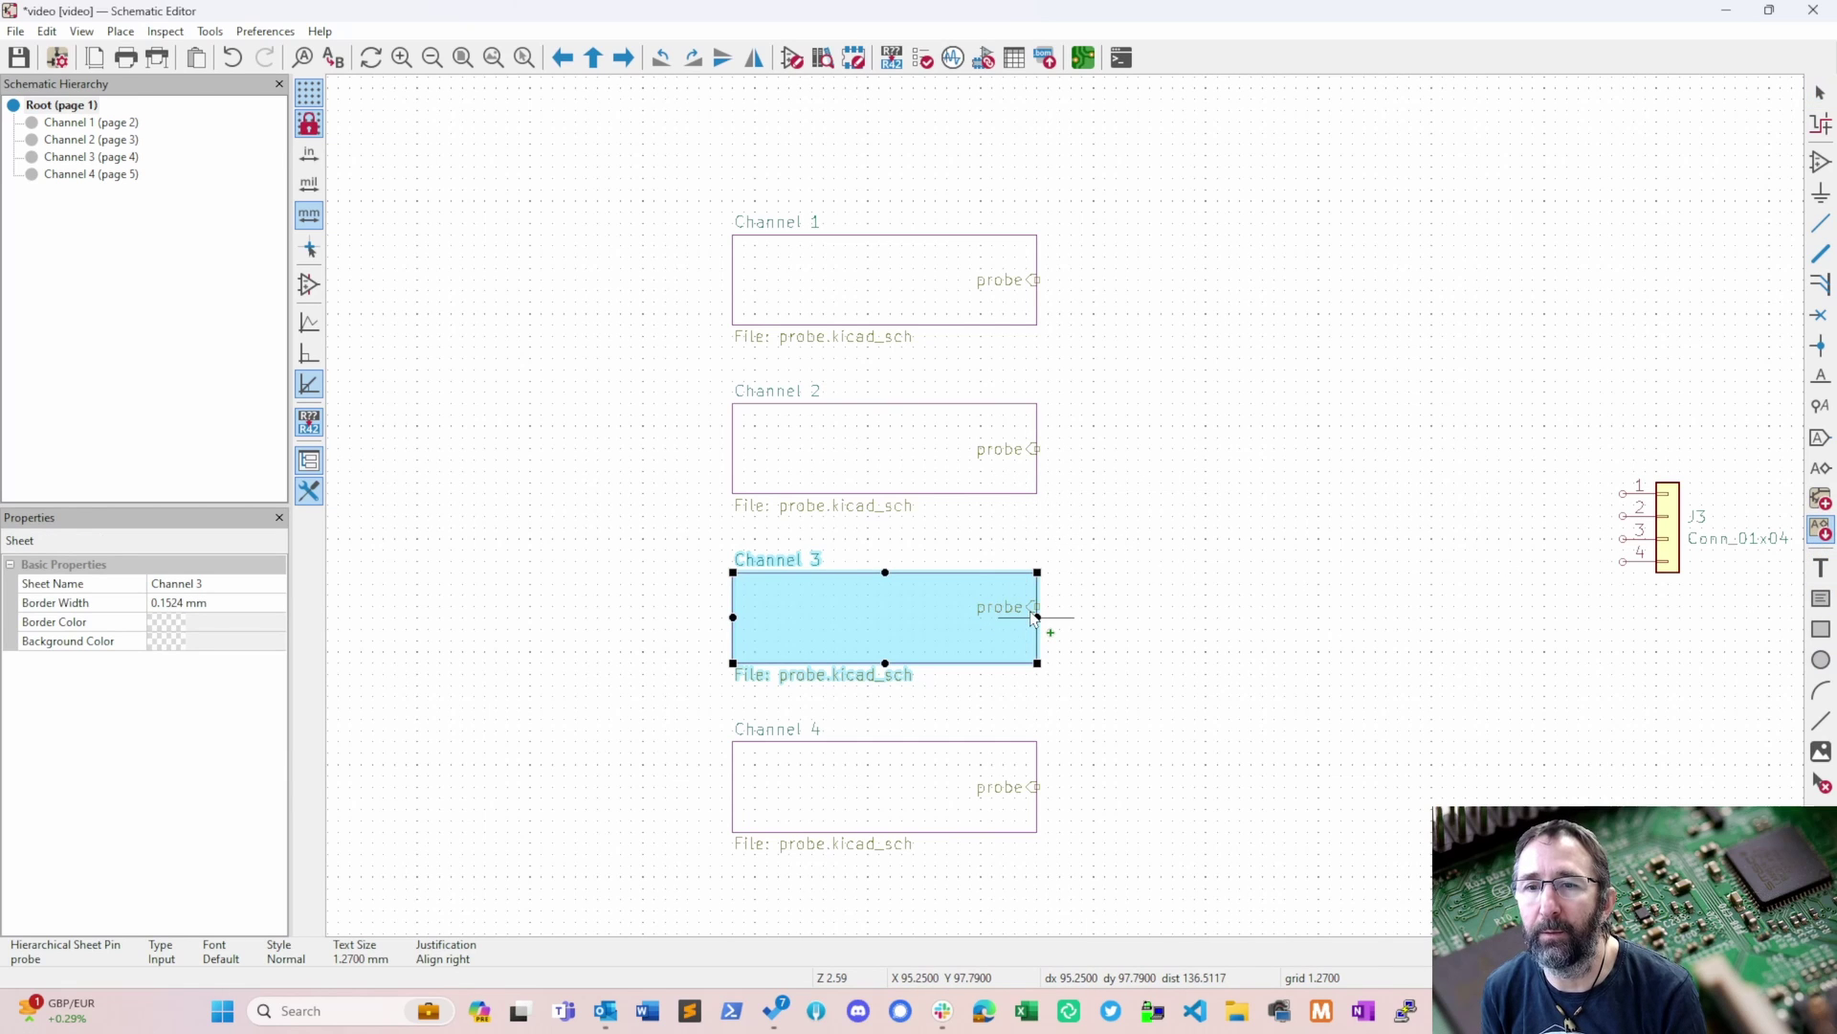
click(1032, 618)
key(Escape)
key(Escape)
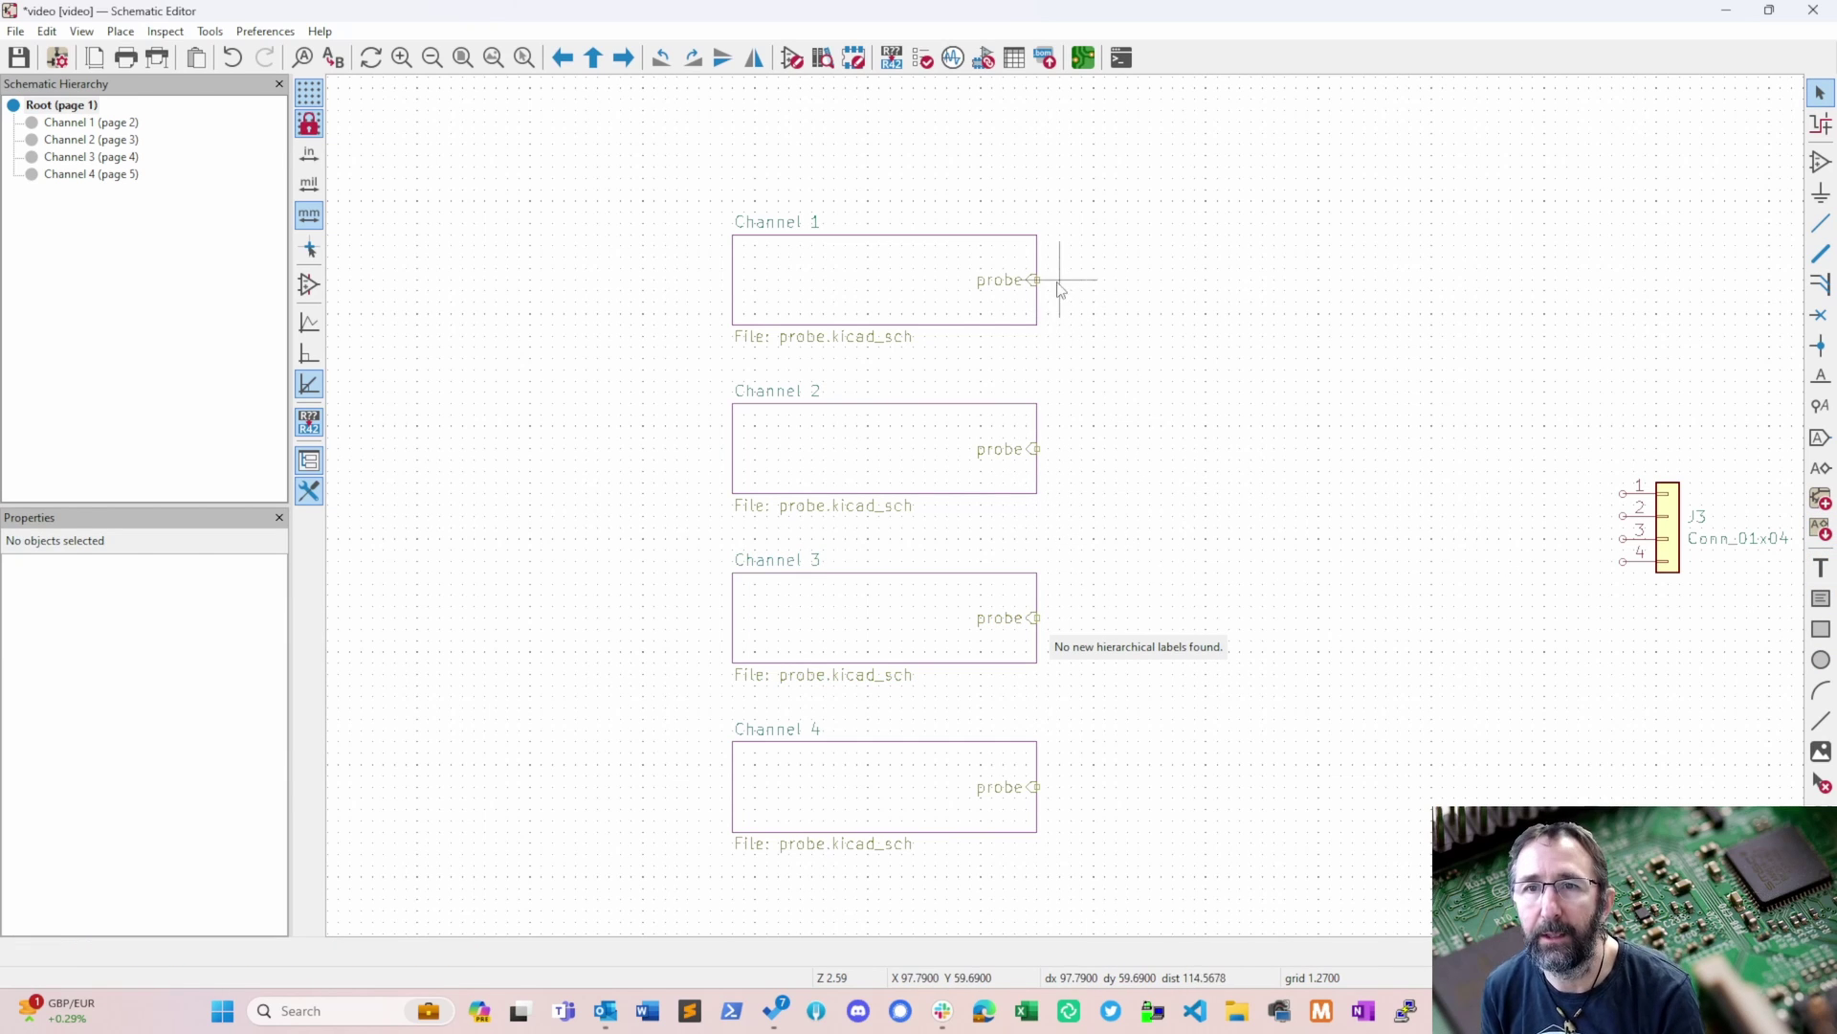
middle_drag(1293, 487, 1026, 409)
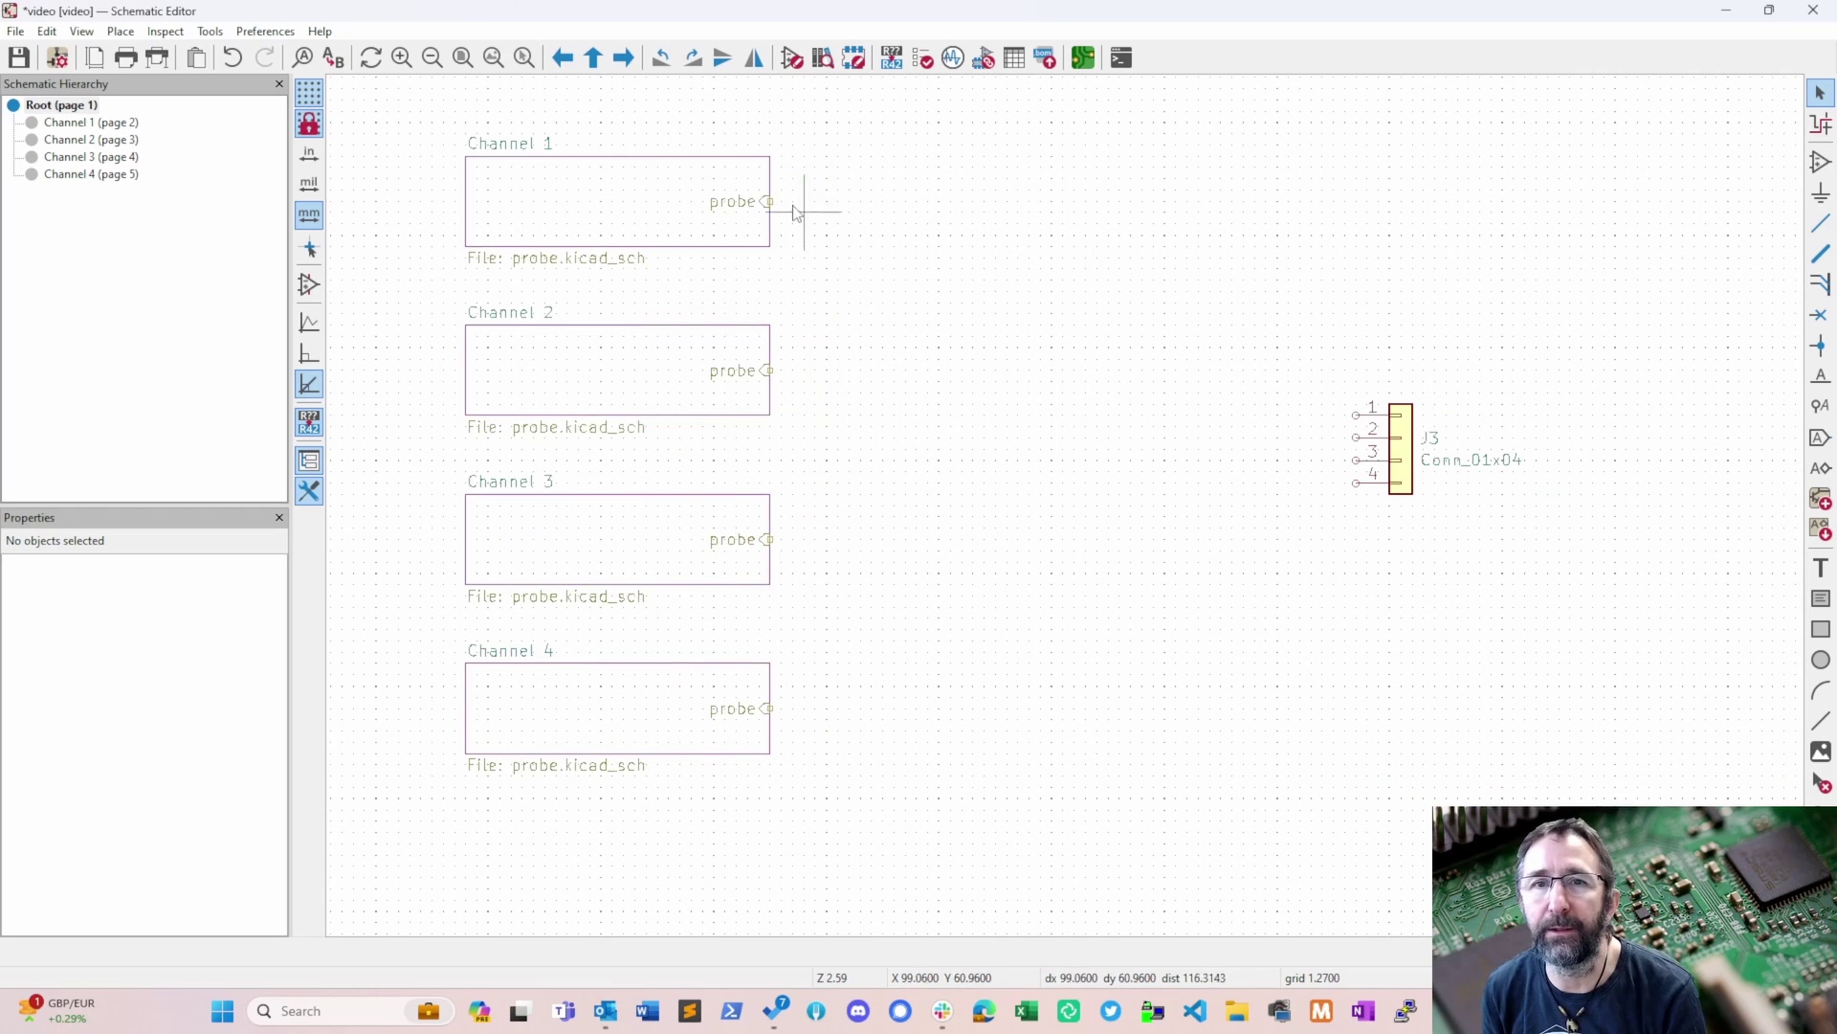
- Draw wires from Channel 1–4 probe pins to J3 pins 1, 2, 3, 4, then save
key(w)
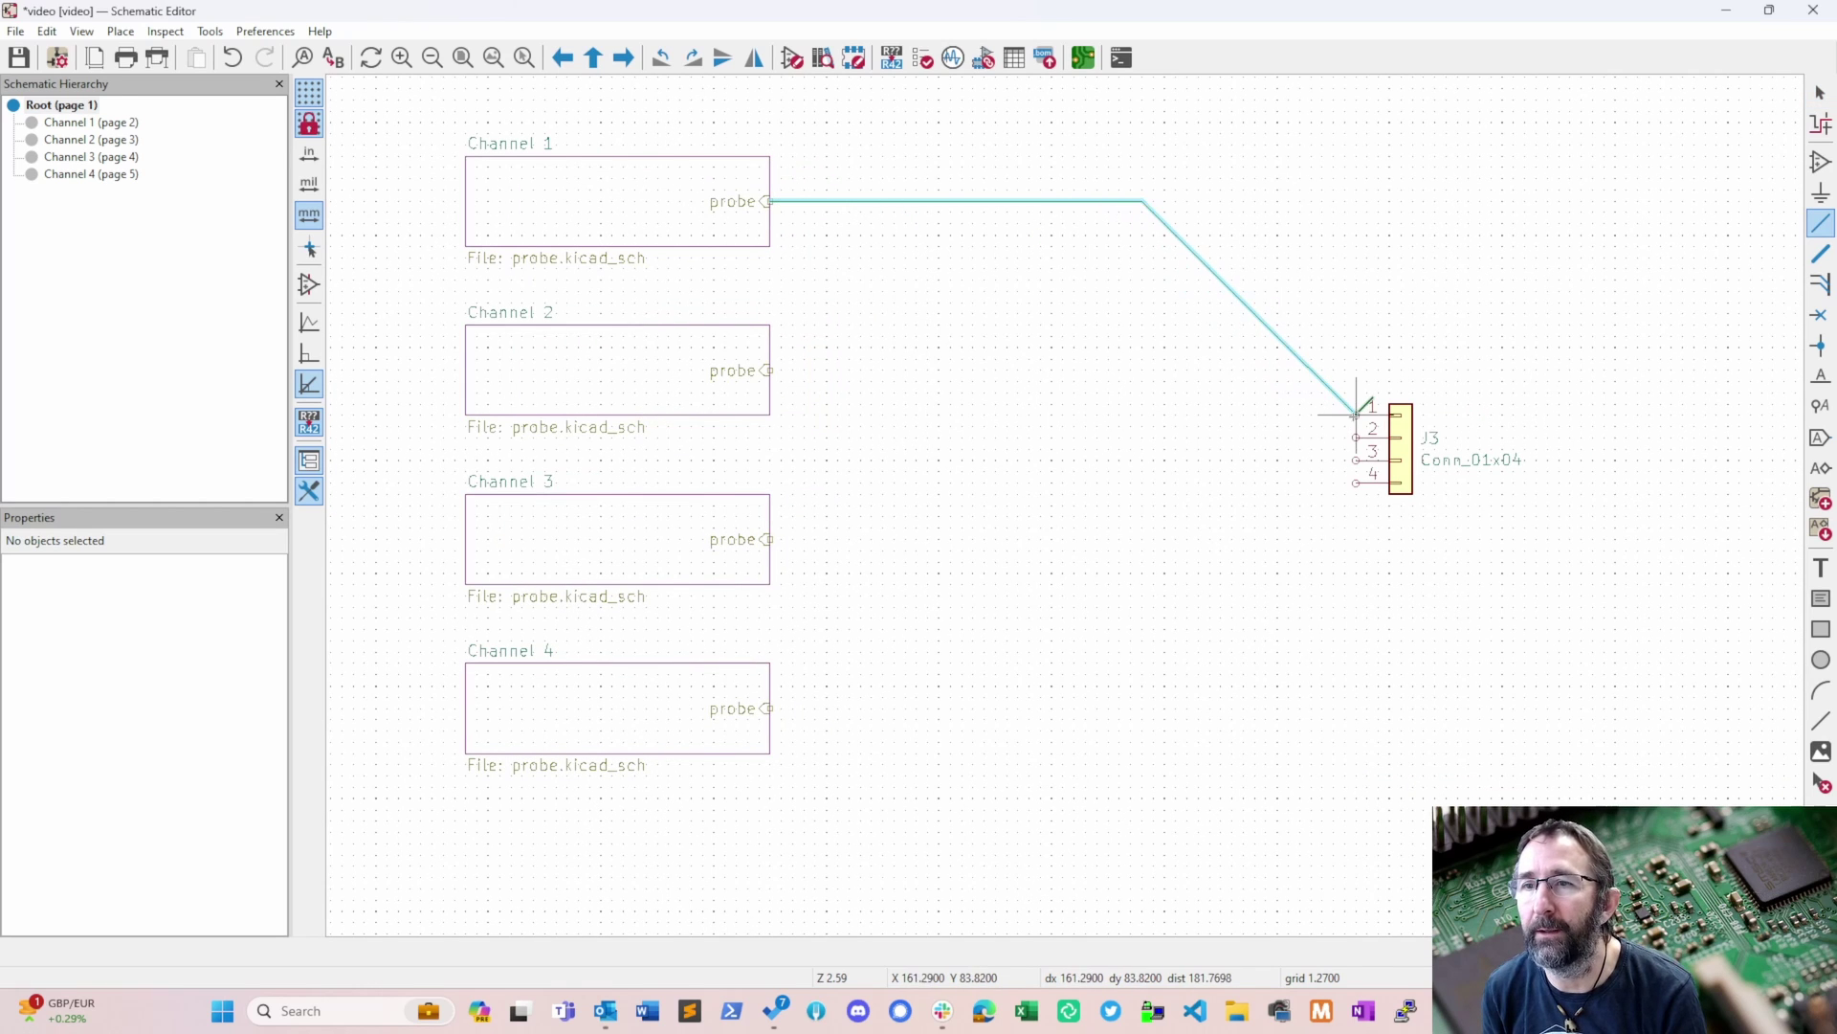
click(1357, 413)
key(w)
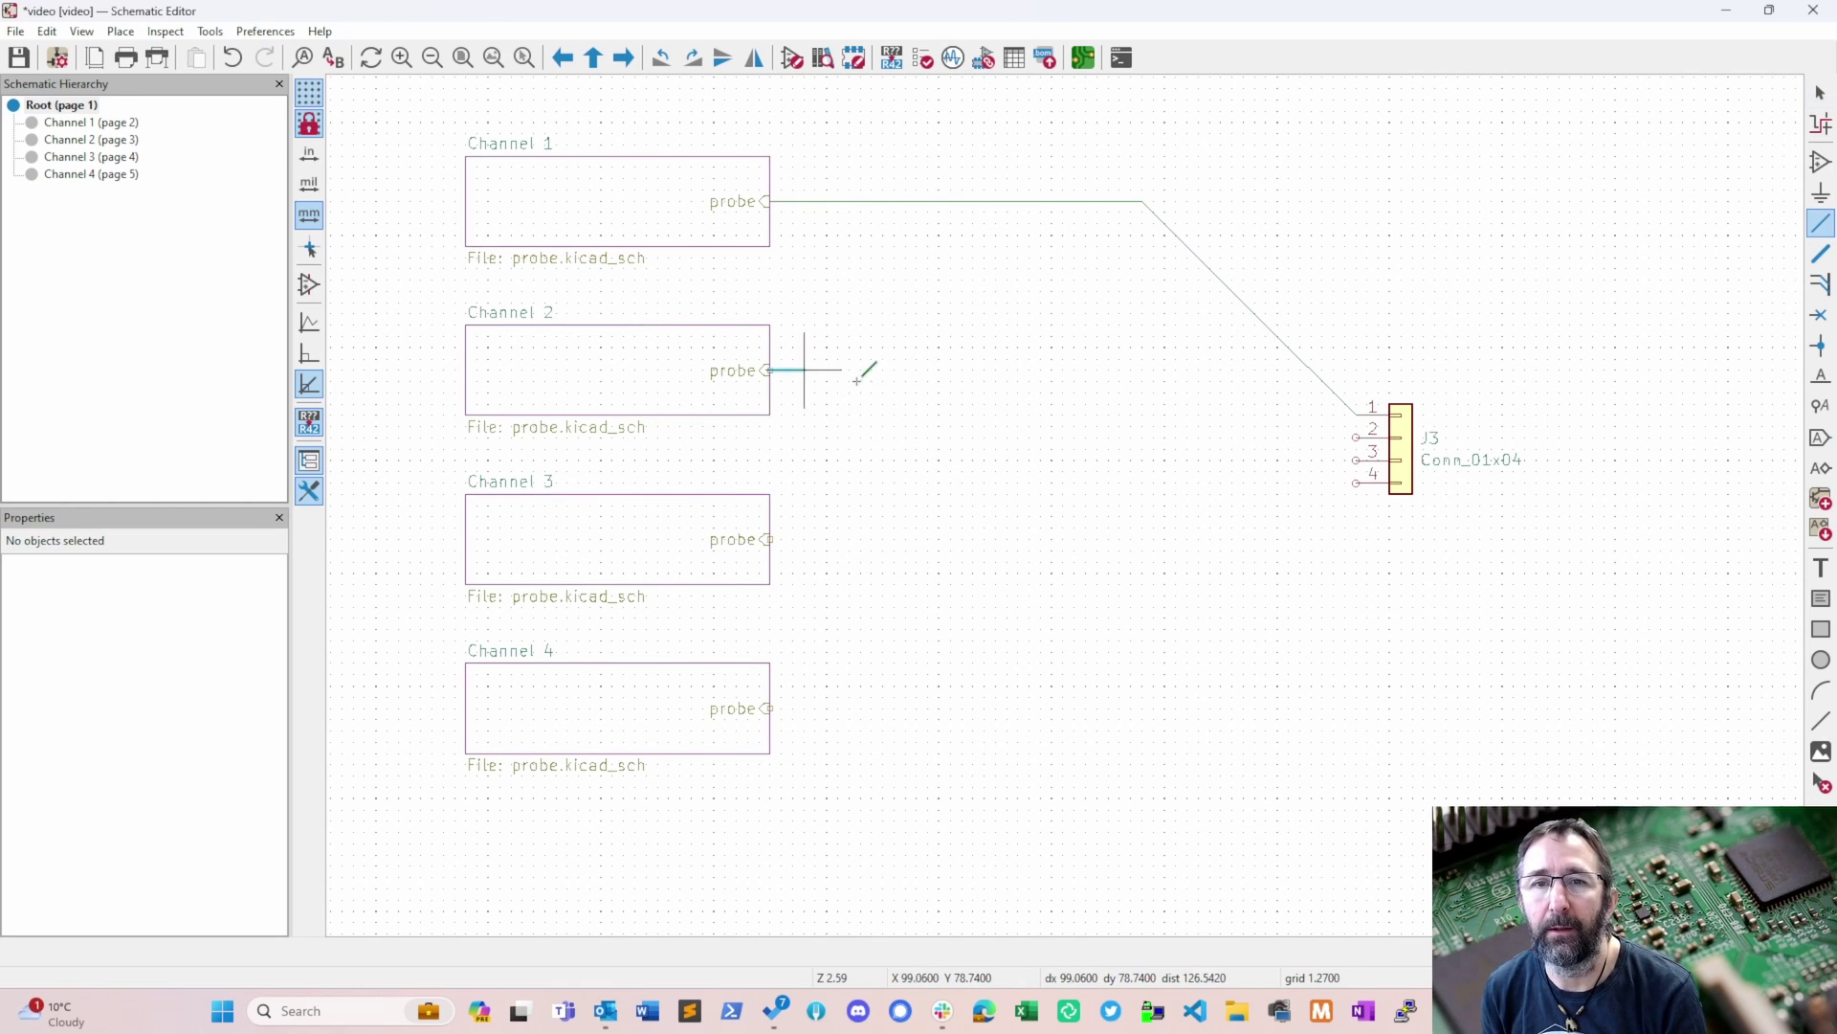
click(1357, 436)
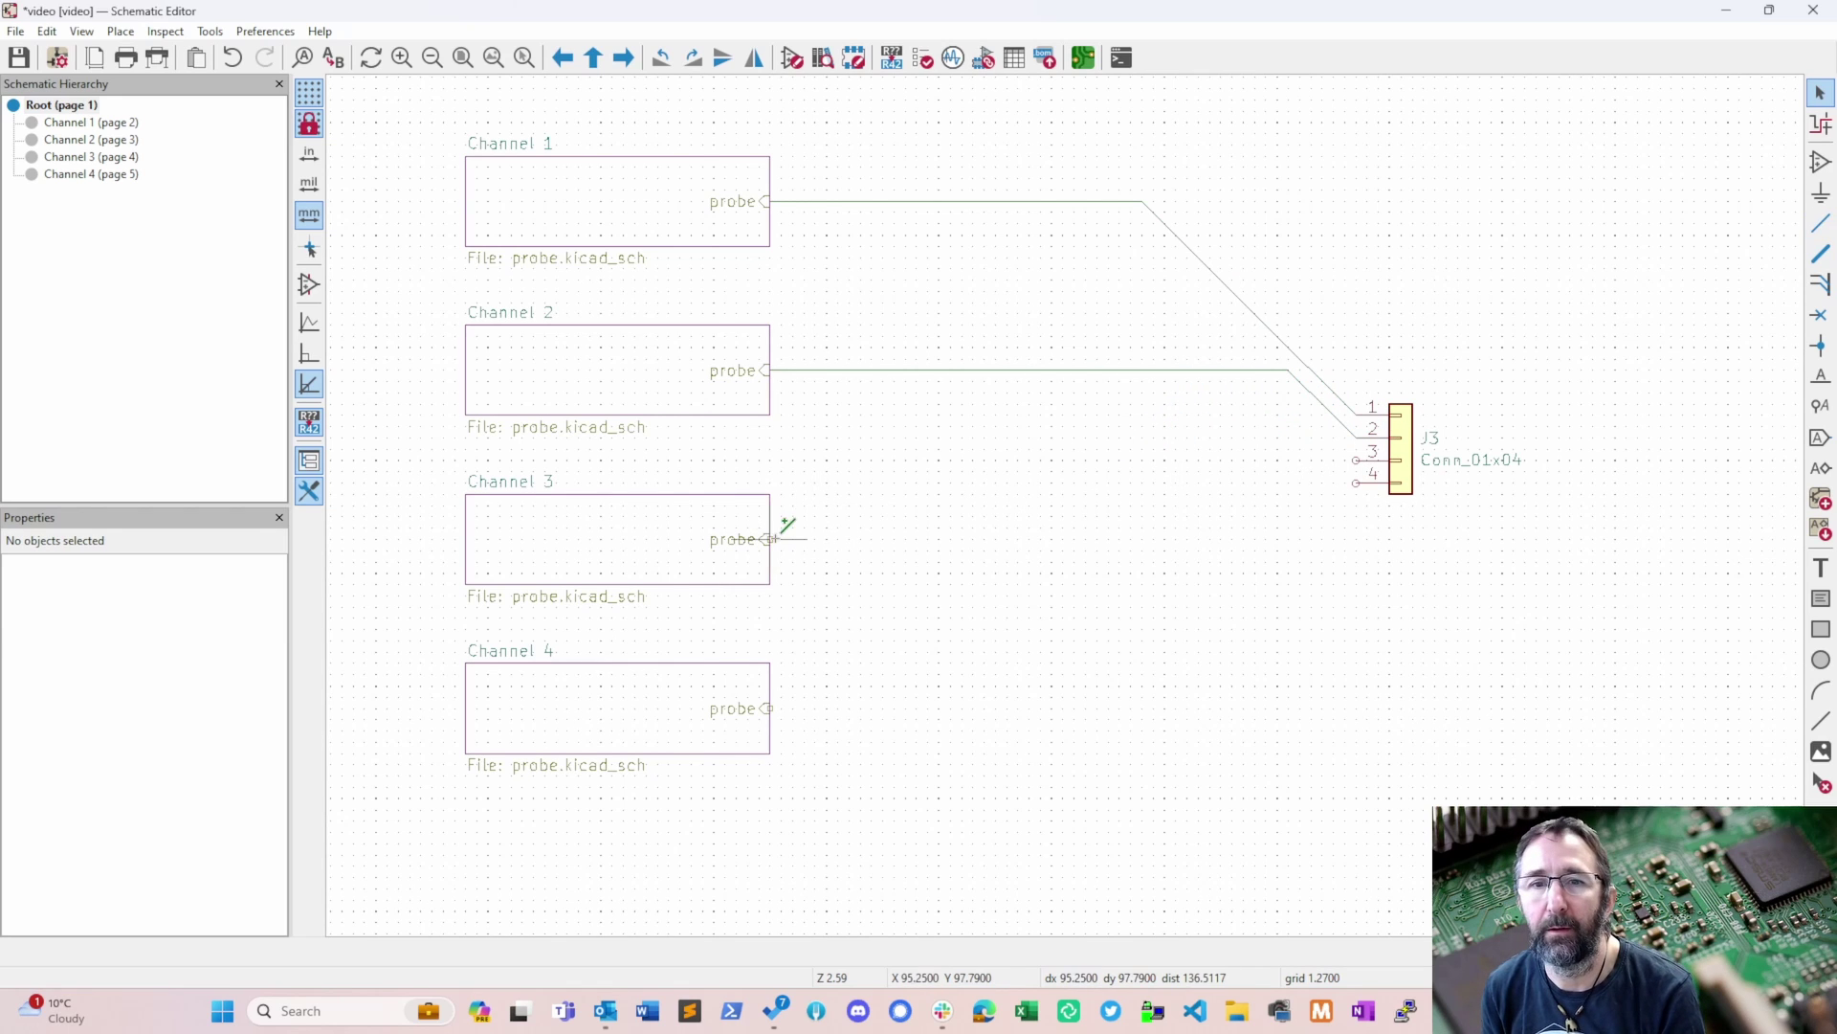
key(w)
click(1357, 458)
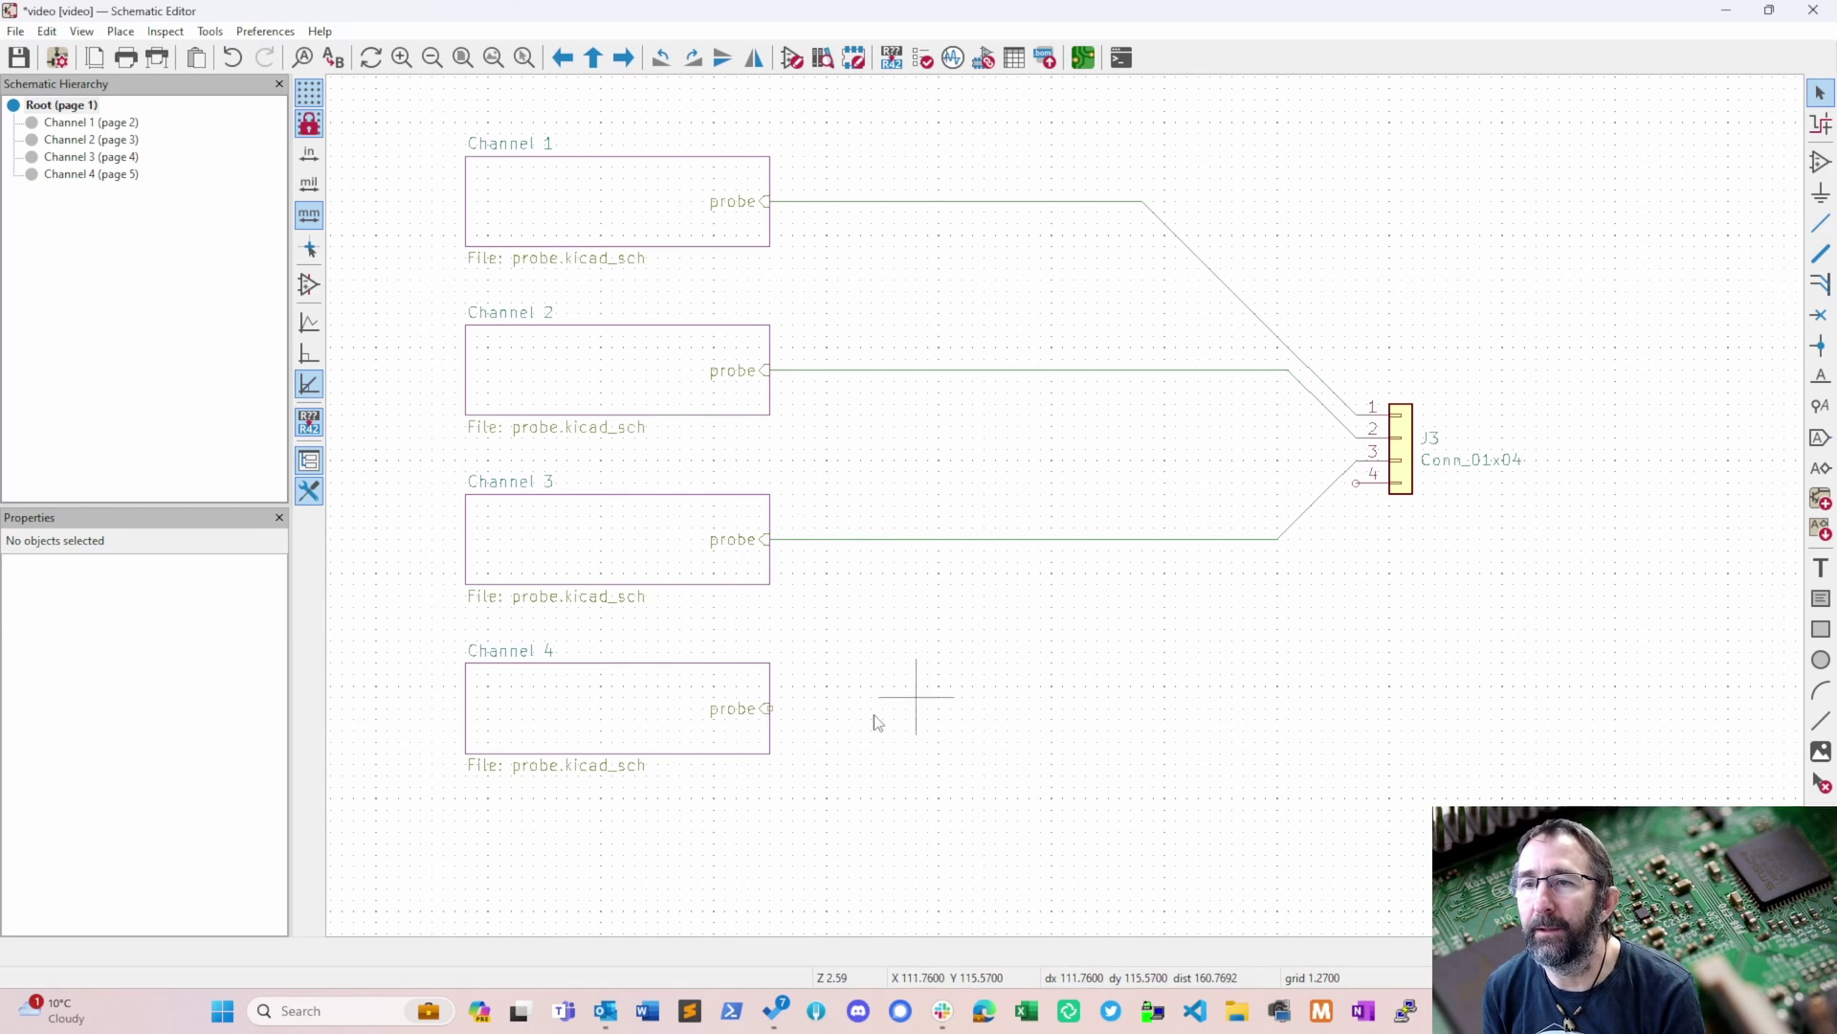
key(w)
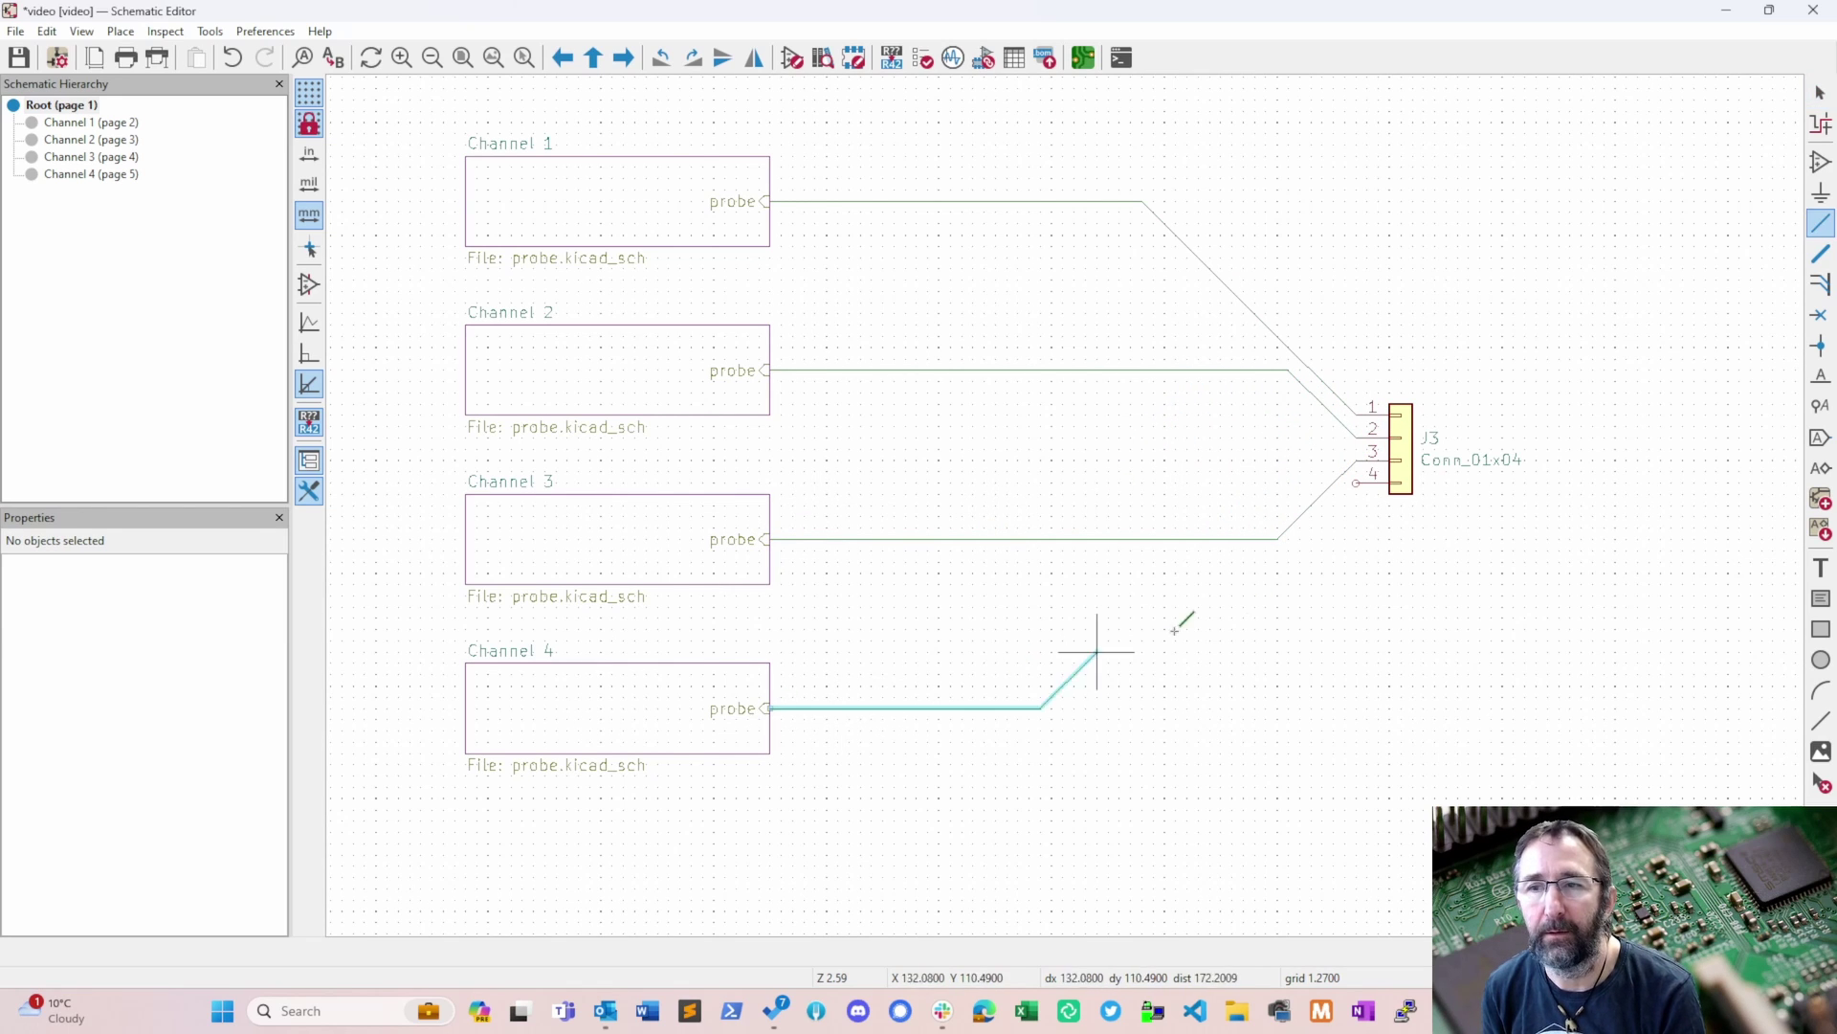
click(1356, 484)
key(ctrl+s)
scroll(985, 533, down, 3)
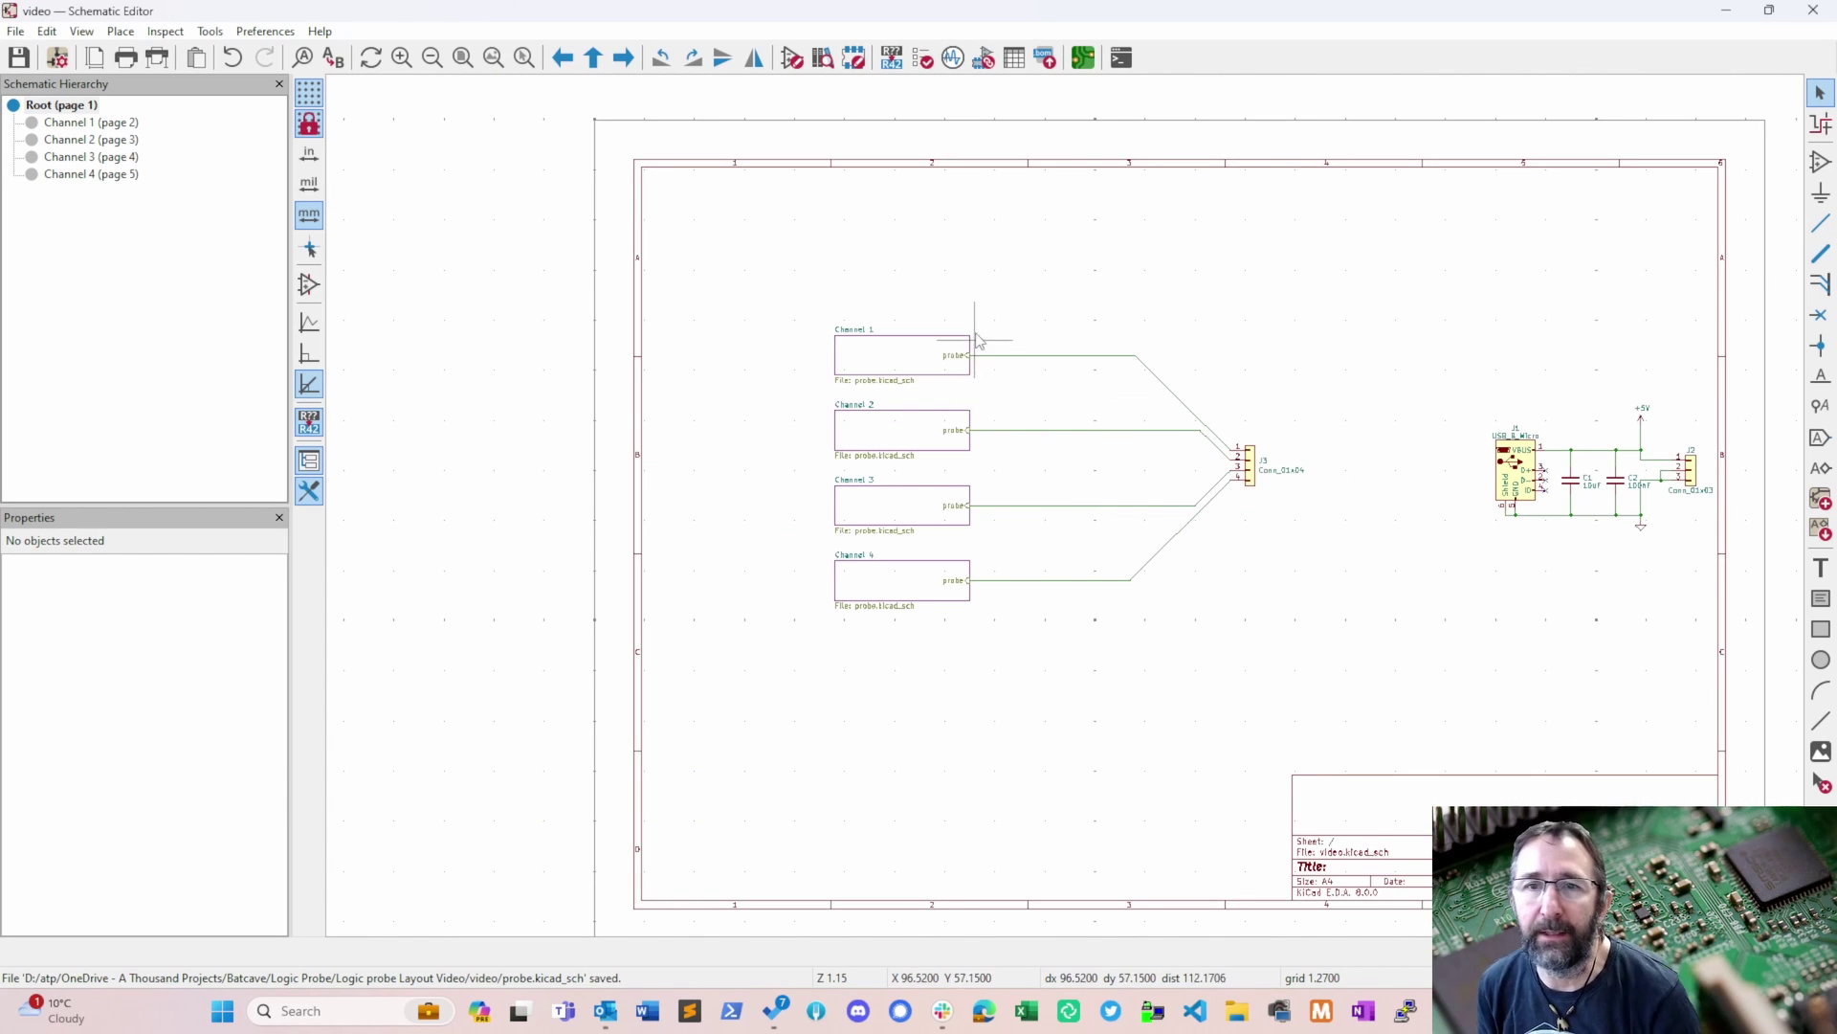
- Shift the Channel 1–4 sheets rightward on the page, save, and launch the PCB Editor
middle_drag(969, 296, 861, 278)
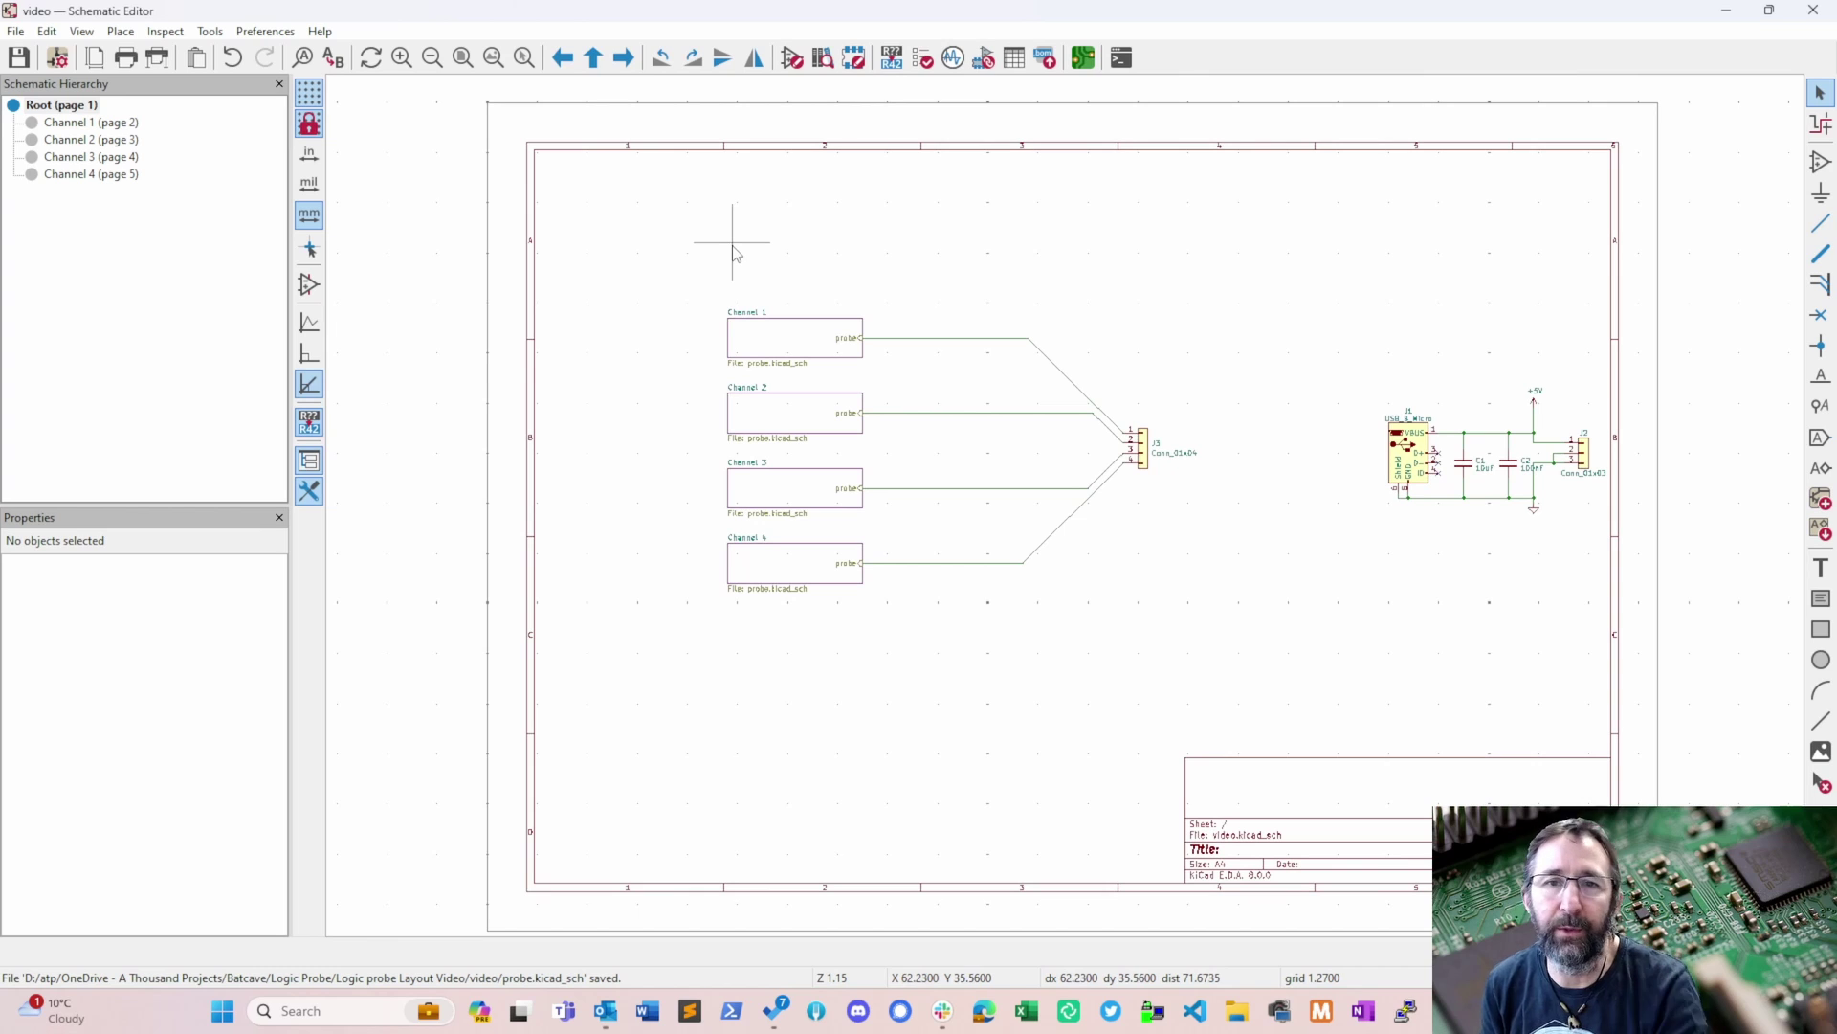
drag(696, 264, 952, 654)
click(952, 659)
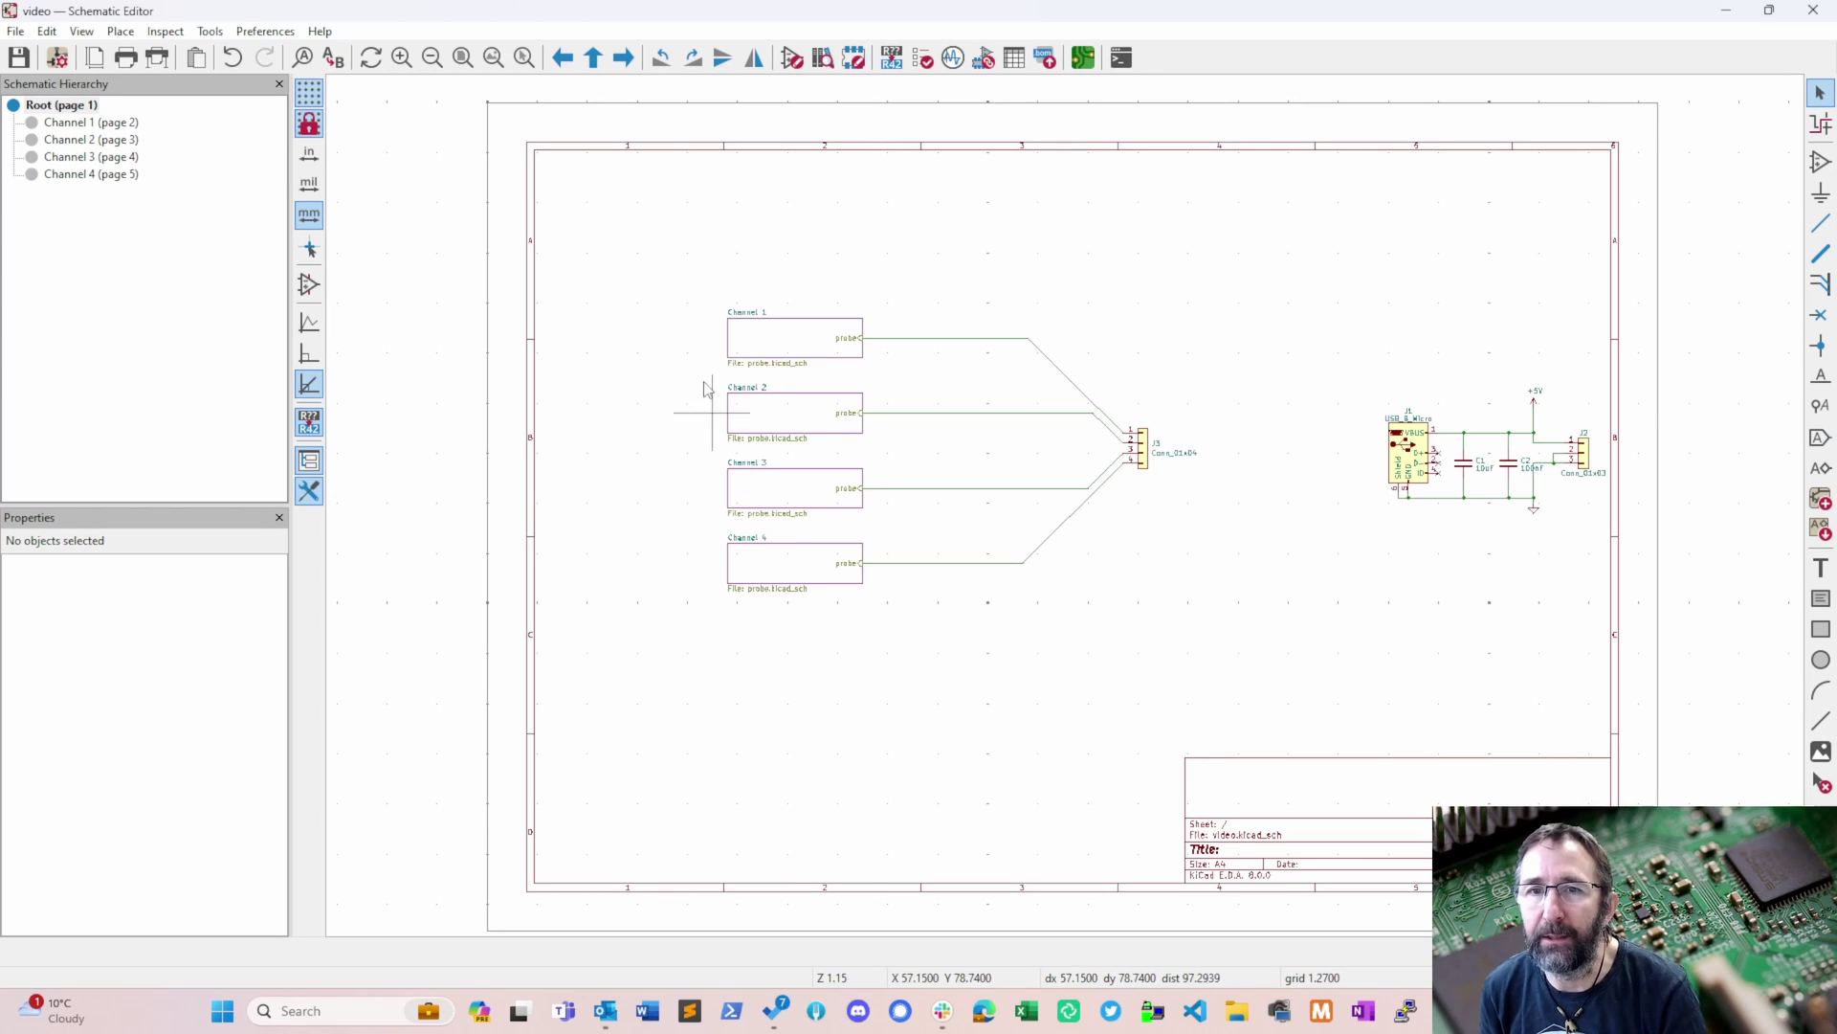
drag(678, 278, 973, 657)
drag(815, 416, 962, 431)
click(1249, 532)
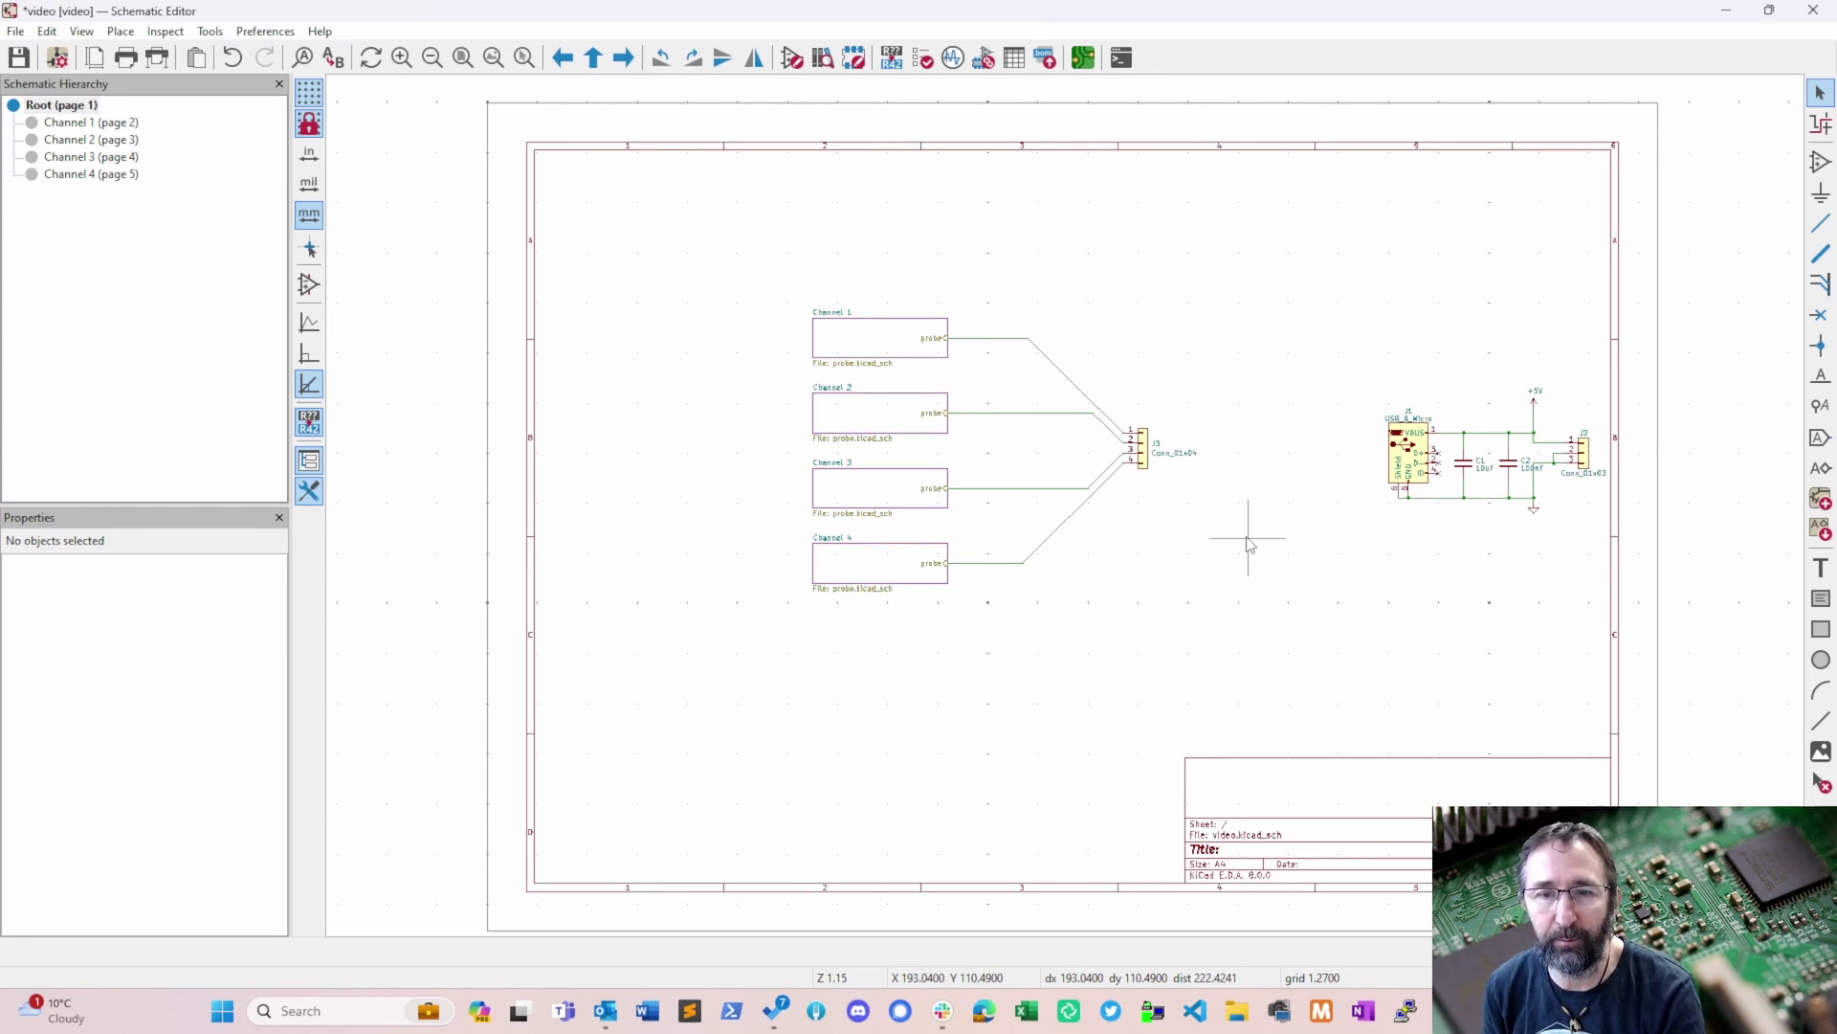
key(ctrl+s)
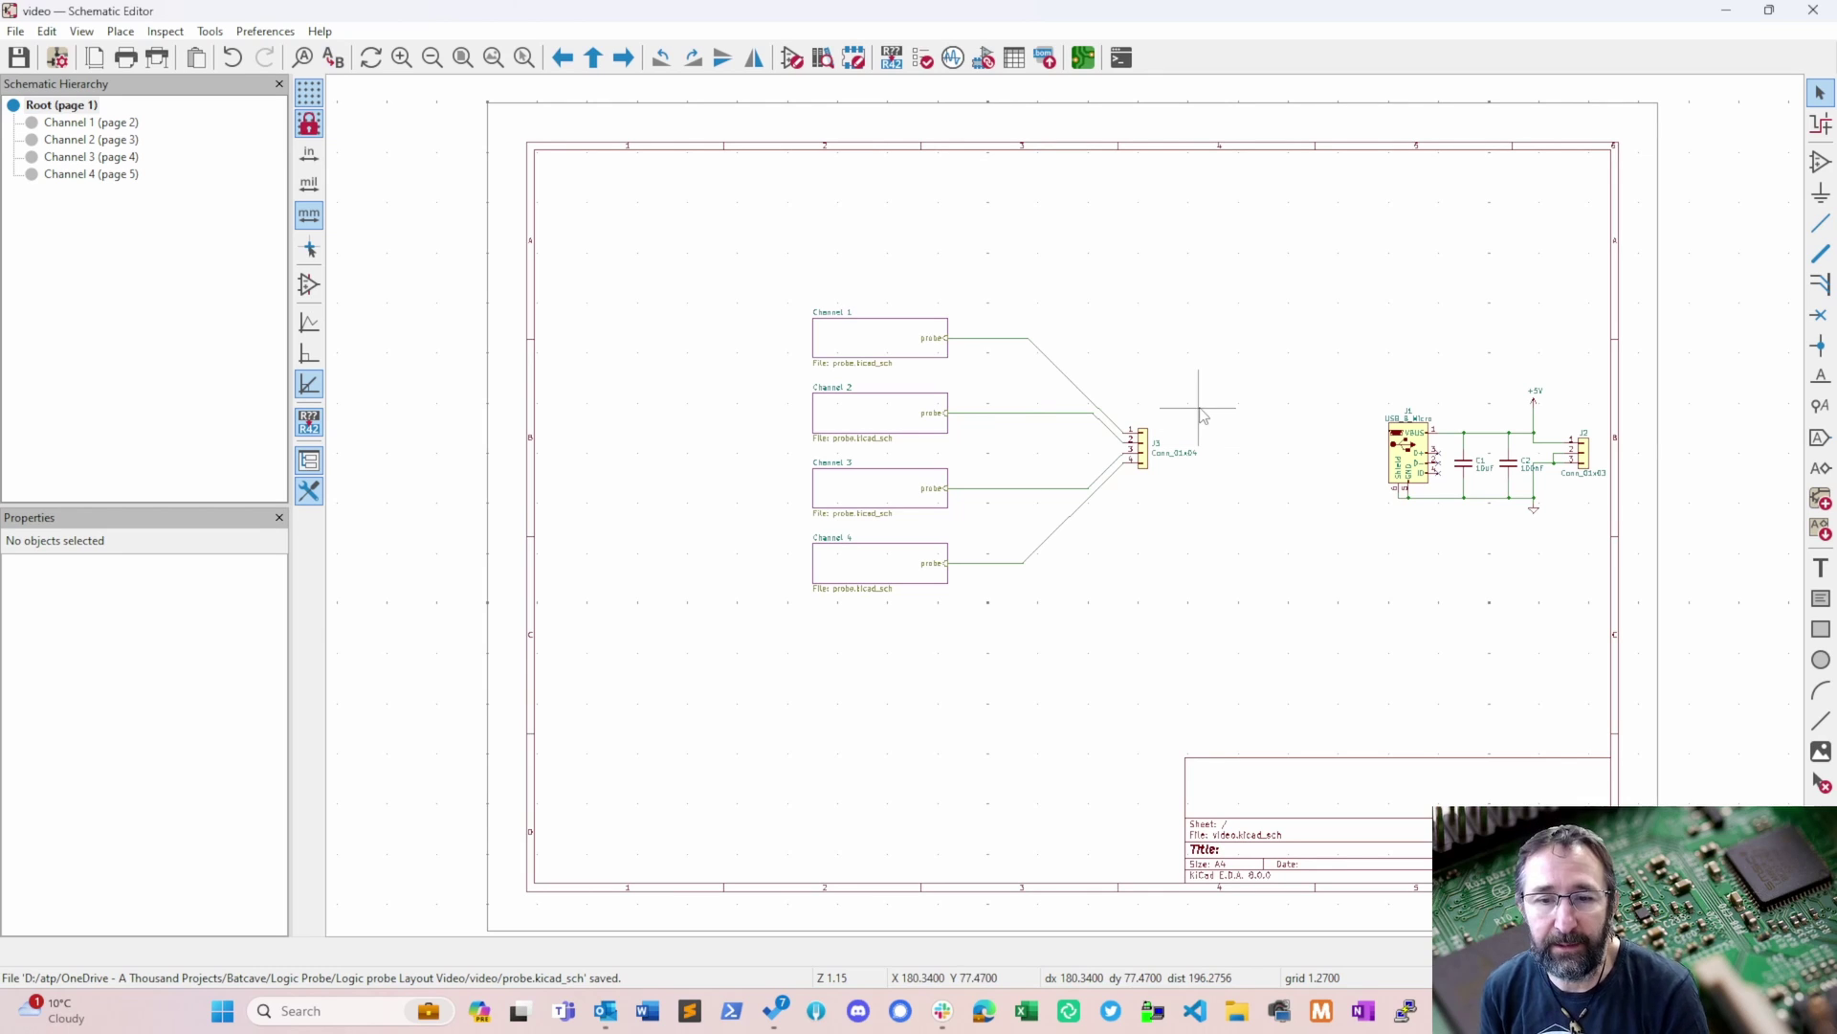
click(1088, 62)
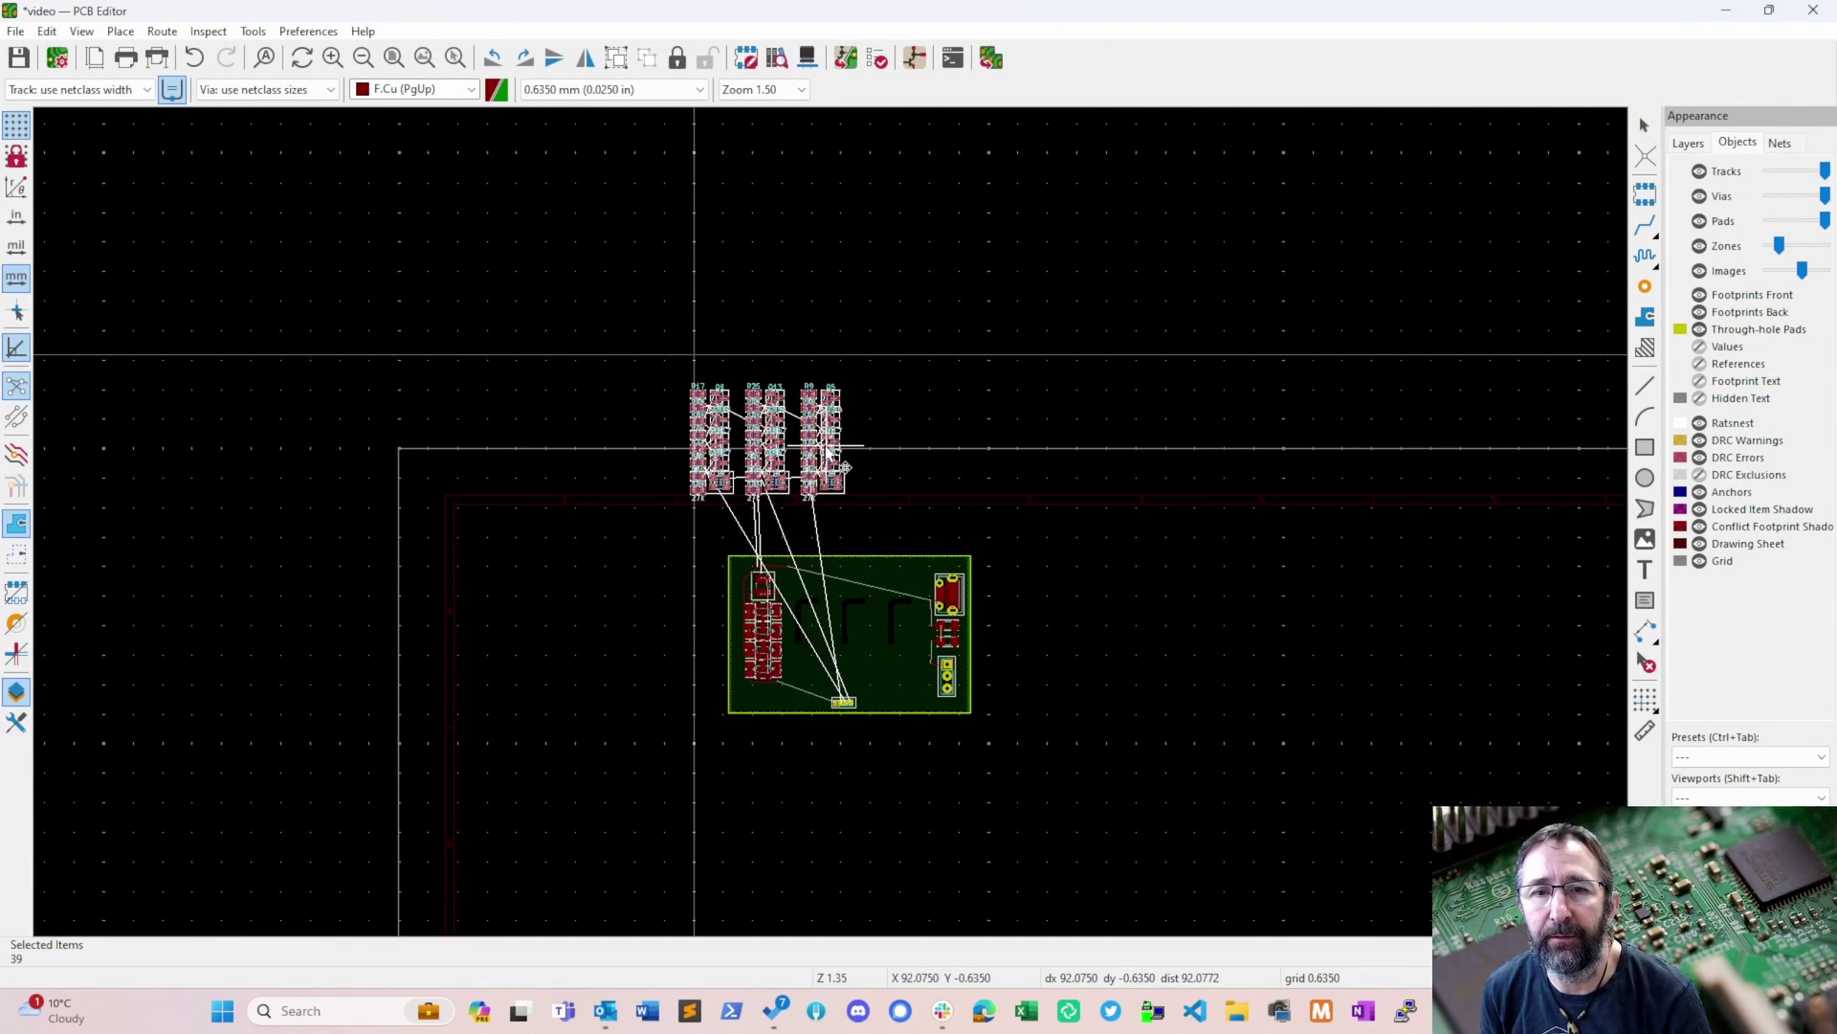
- Drop the incoming footprint group above the board and zoom to frame the layout
click(691, 375)
scroll(804, 619, up, 5)
scroll(793, 648, down, 3)
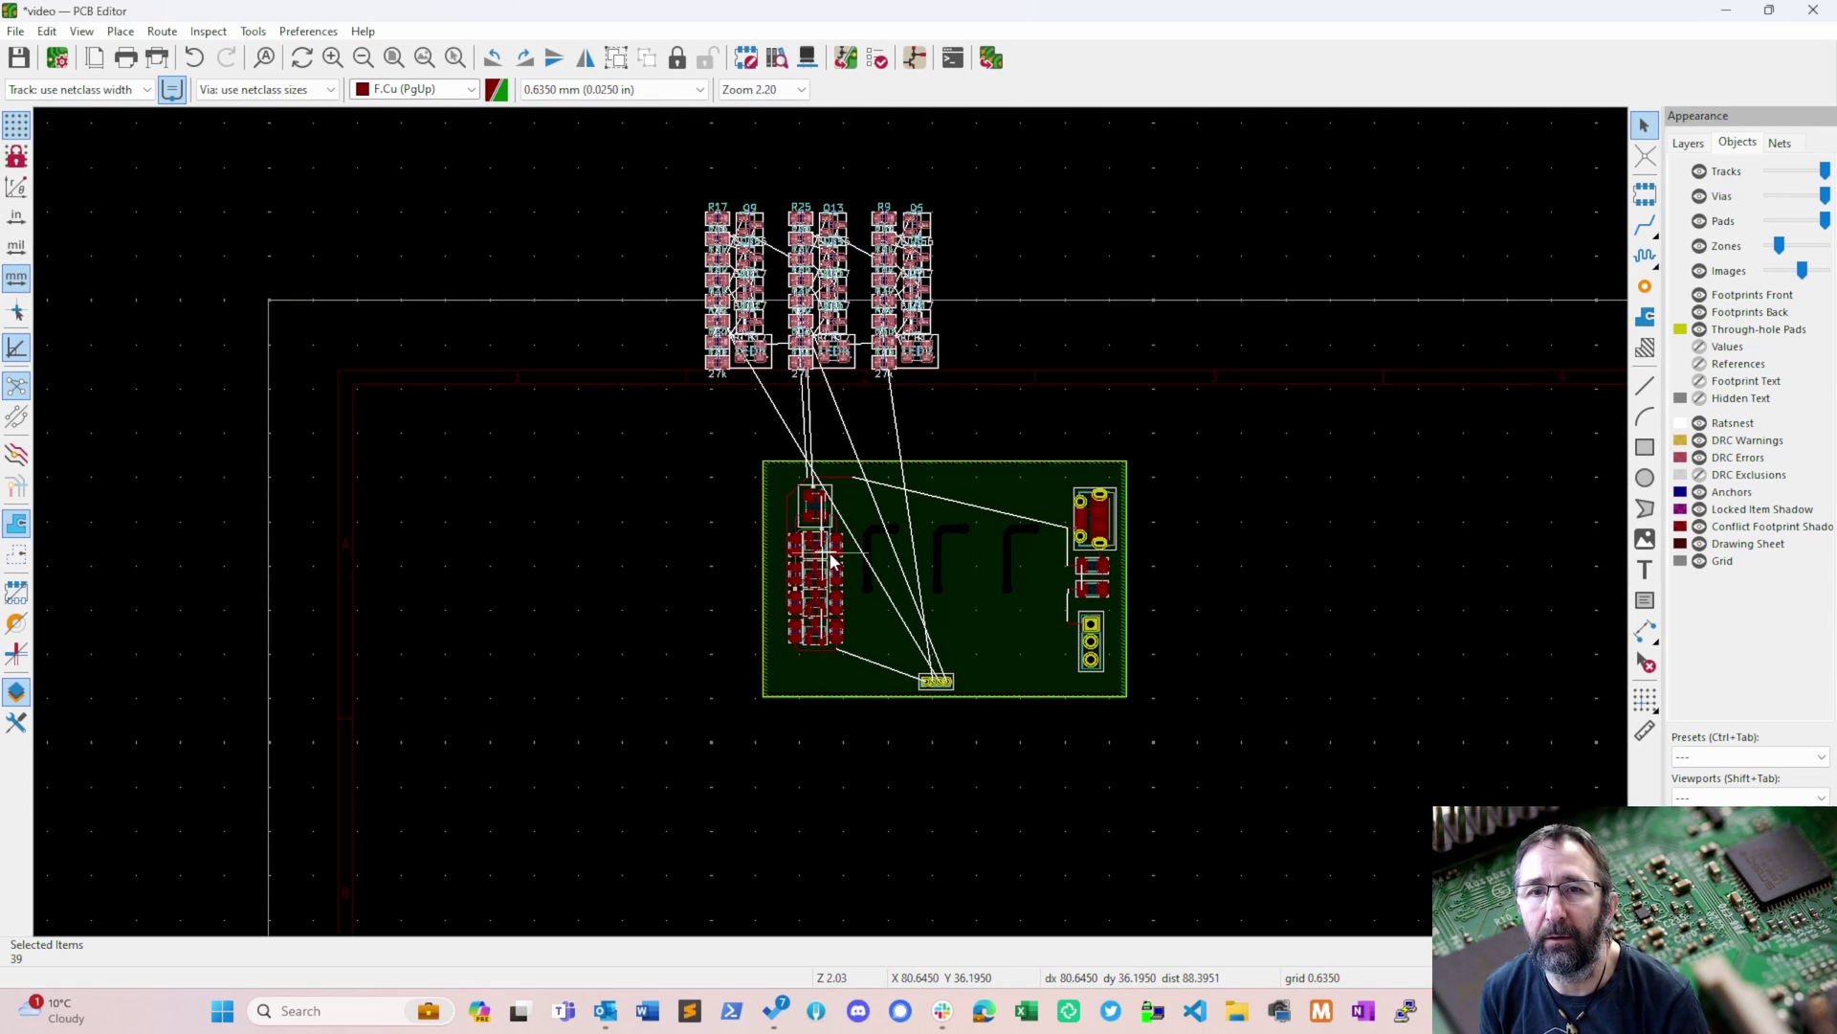
scroll(978, 722, up, 6)
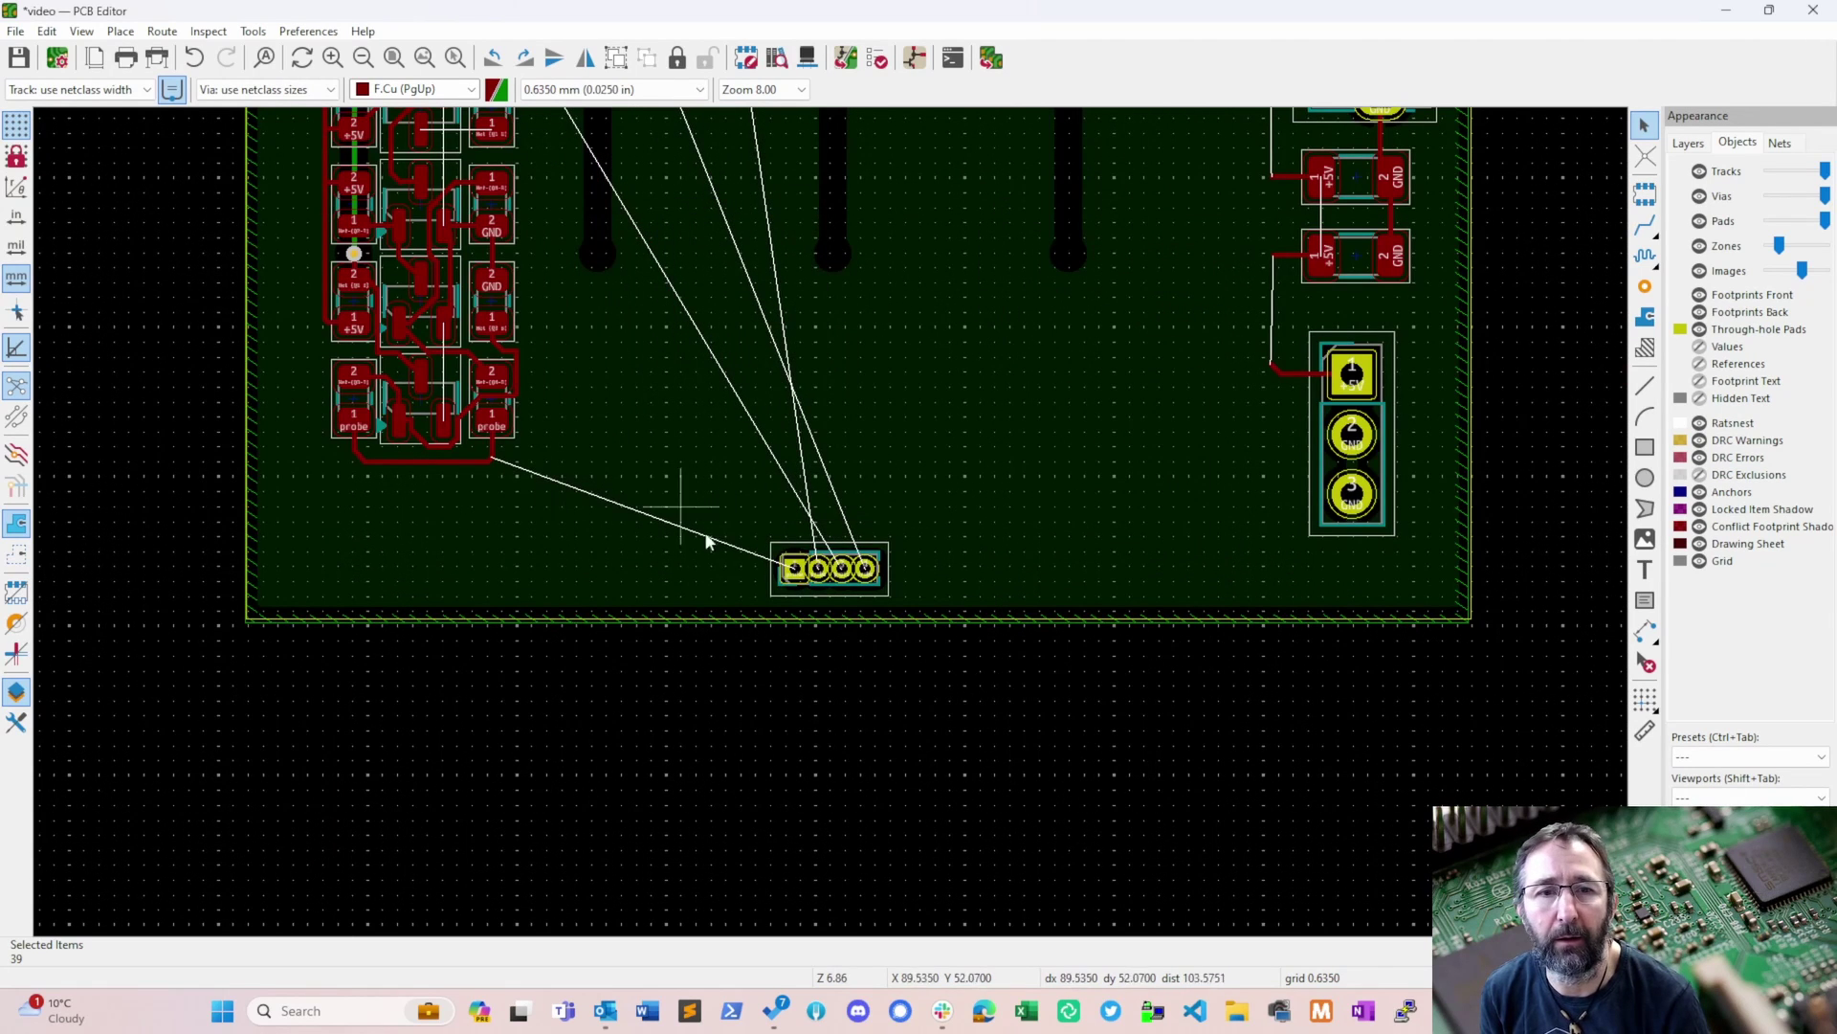
scroll(793, 587, up, 7)
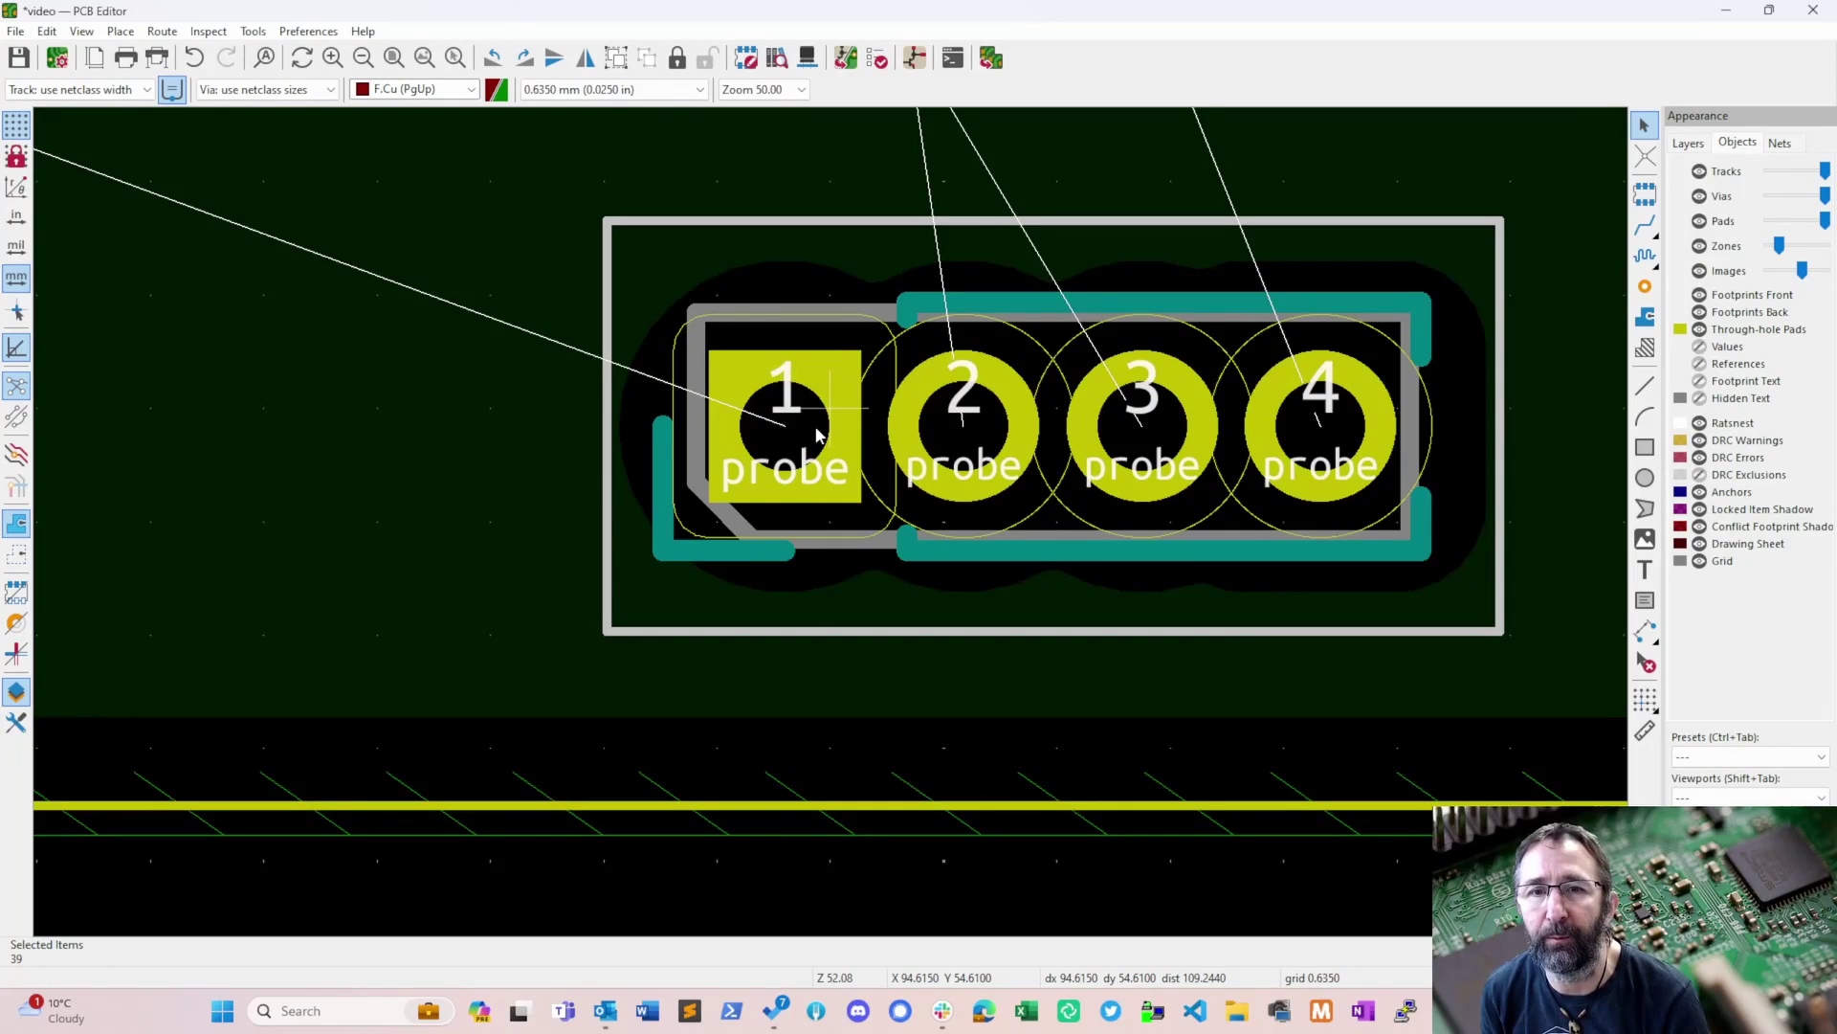
scroll(816, 434, down, 5)
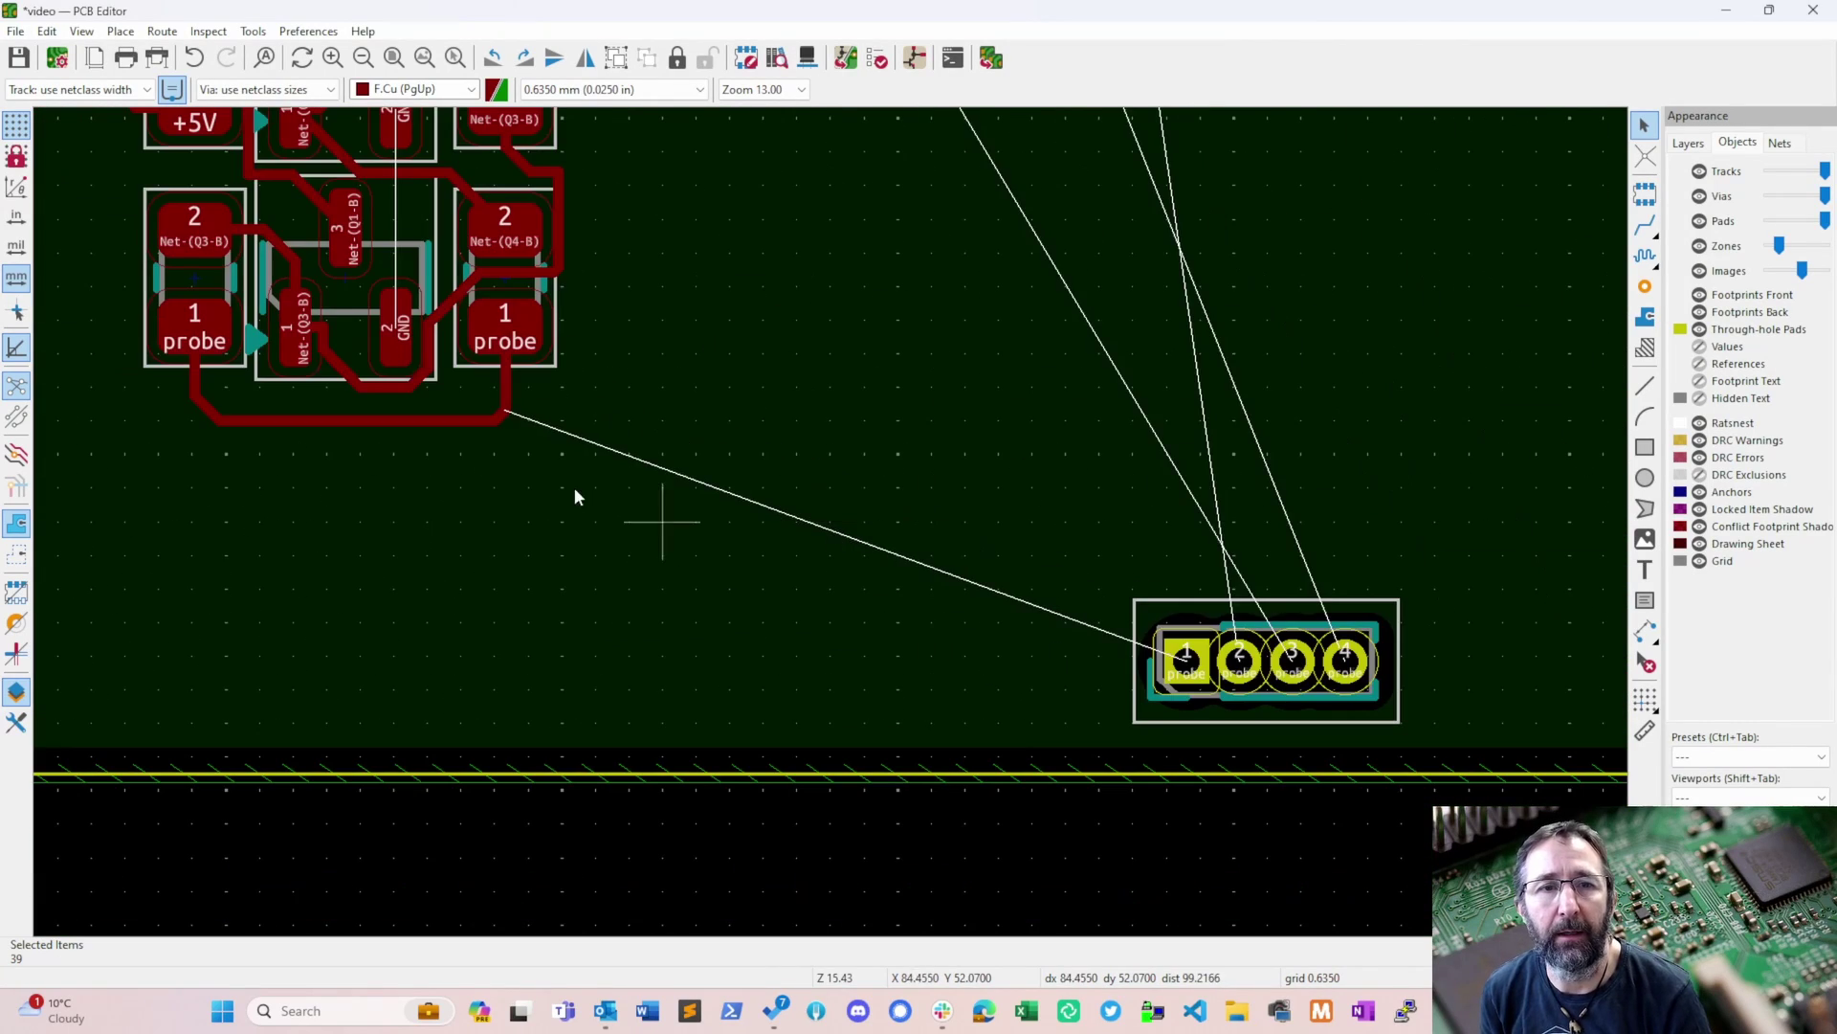
scroll(831, 522, up, 1)
scroll(832, 522, down, 5)
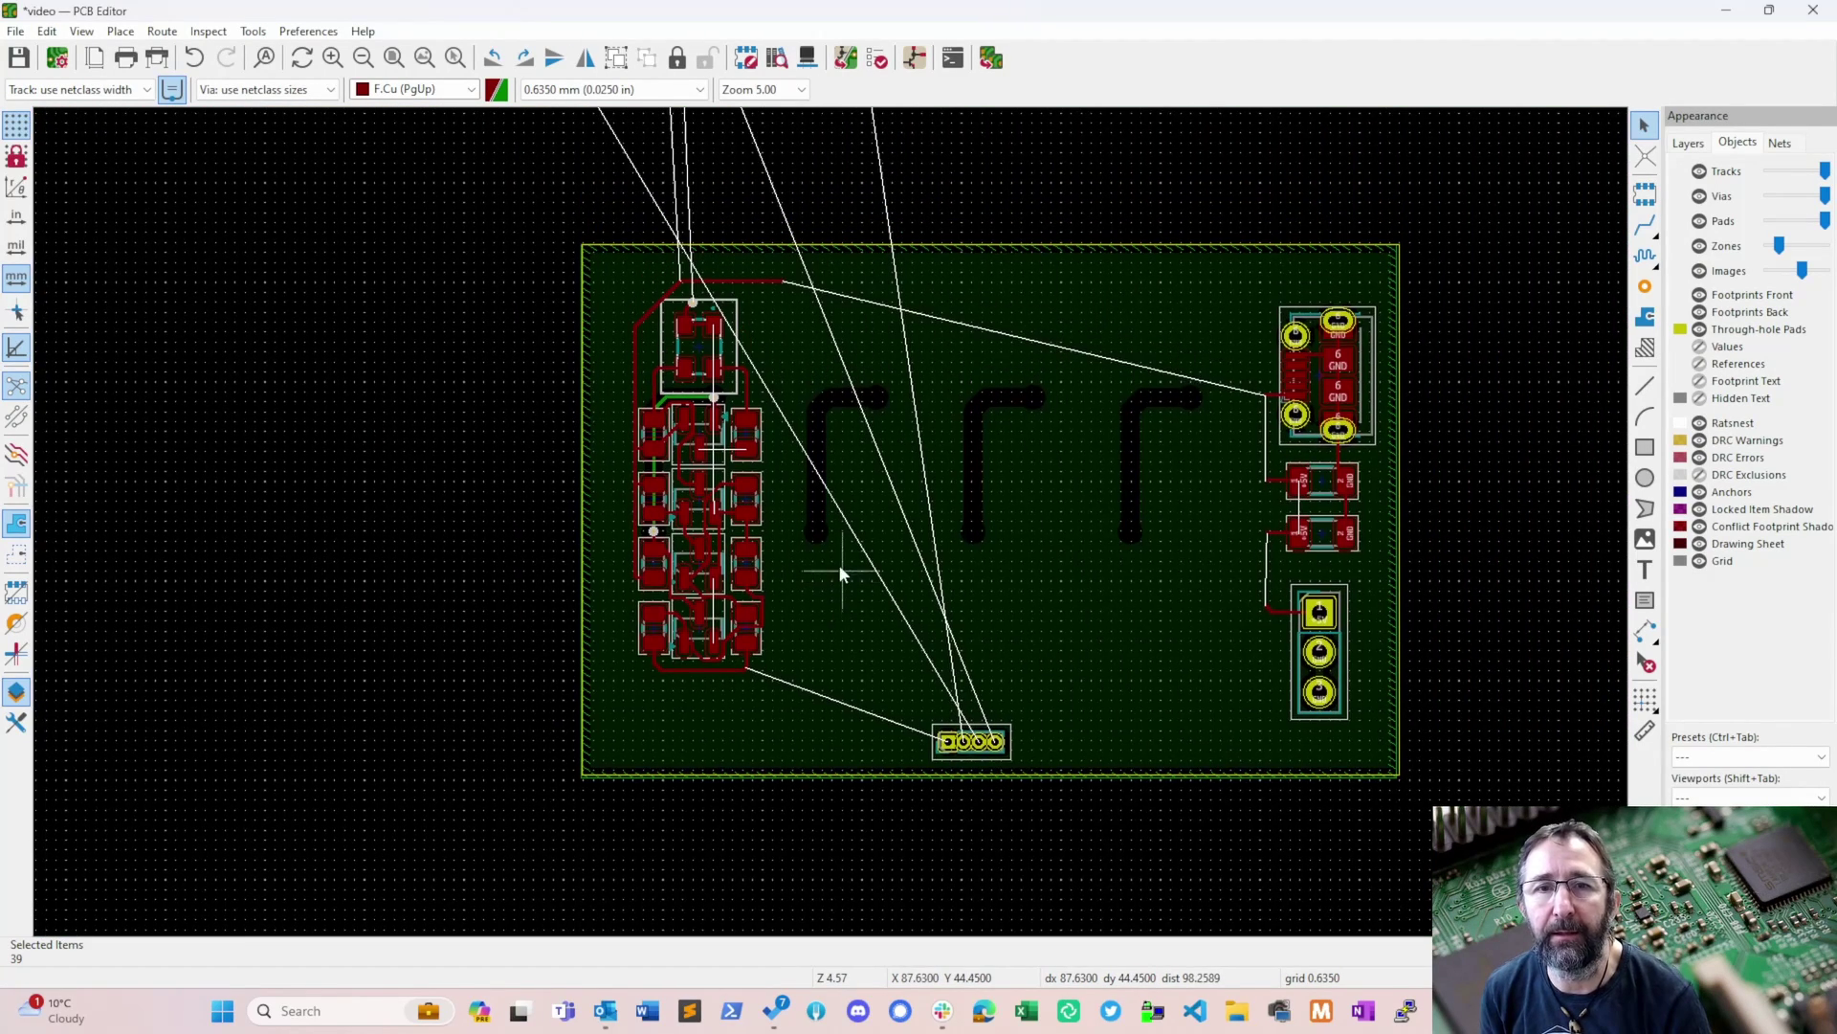
shift+scroll(858, 428, up, 5)
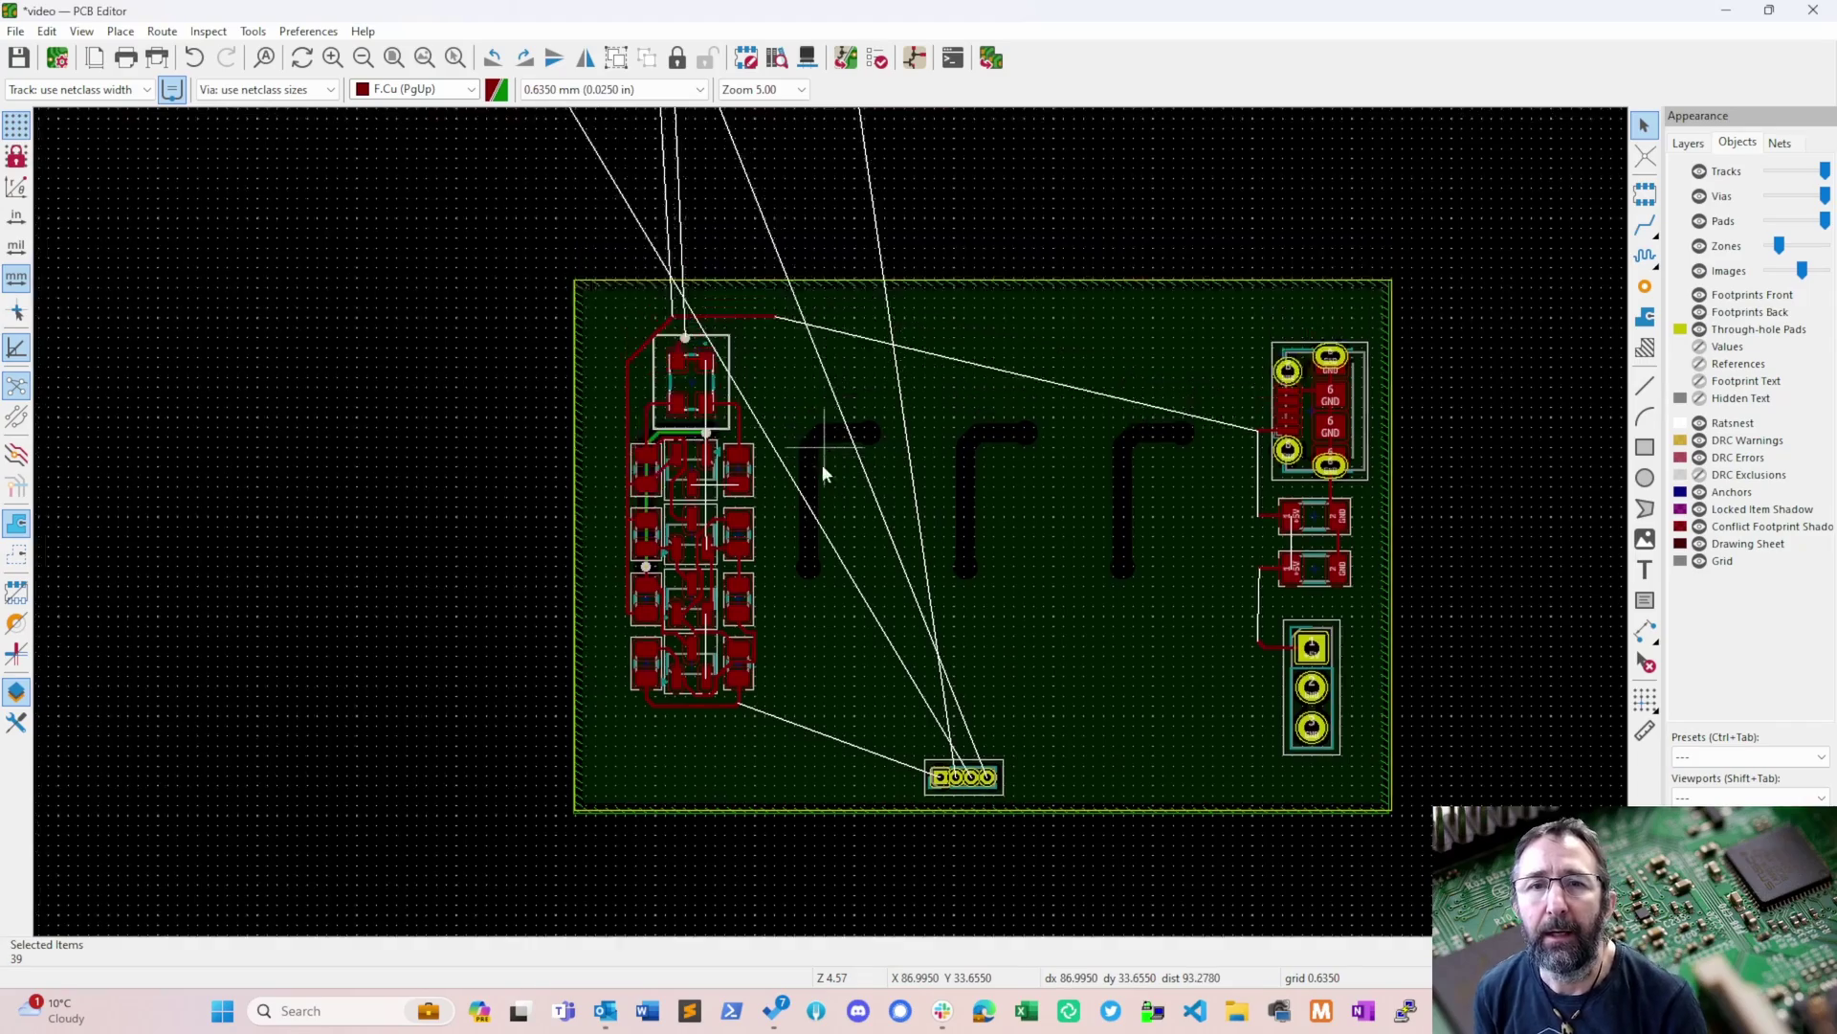
scroll(820, 449, up, 4)
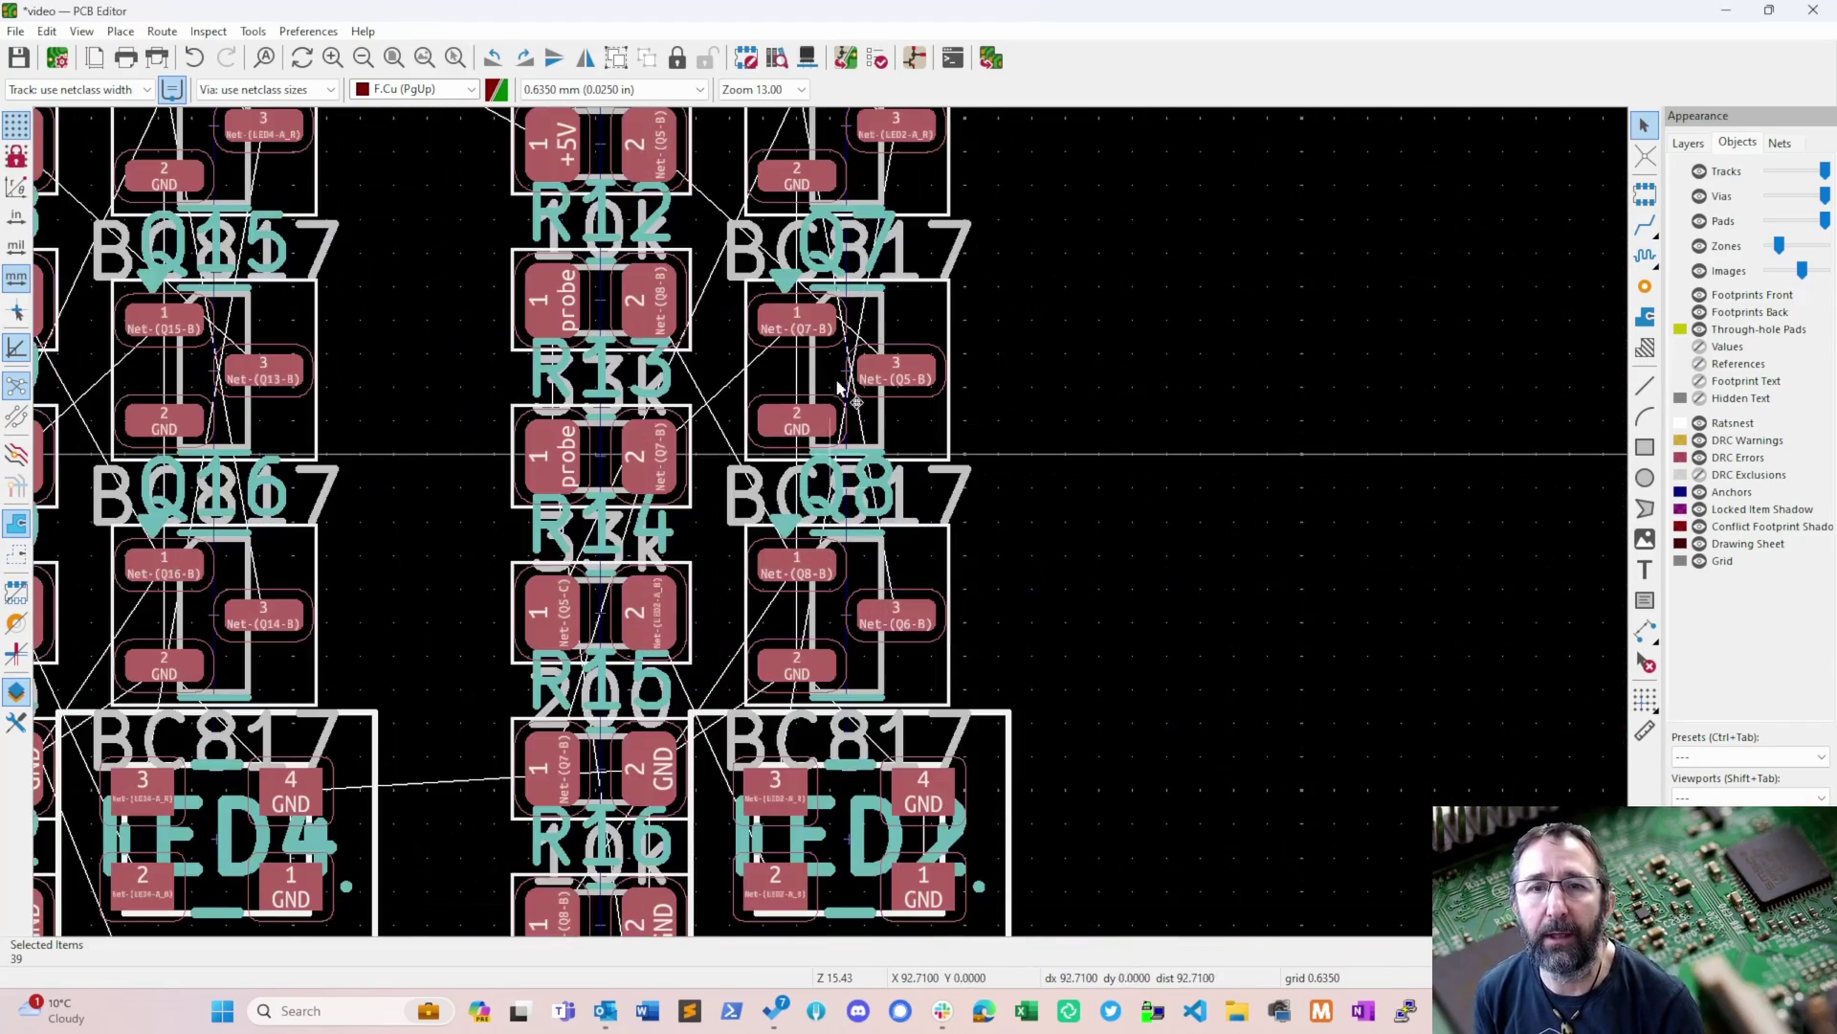
scroll(829, 517, down, 3)
- Pan until the board and footprint columns show together, then box-select them
middle_drag(833, 529, 1099, 421)
scroll(1100, 423, down, 2)
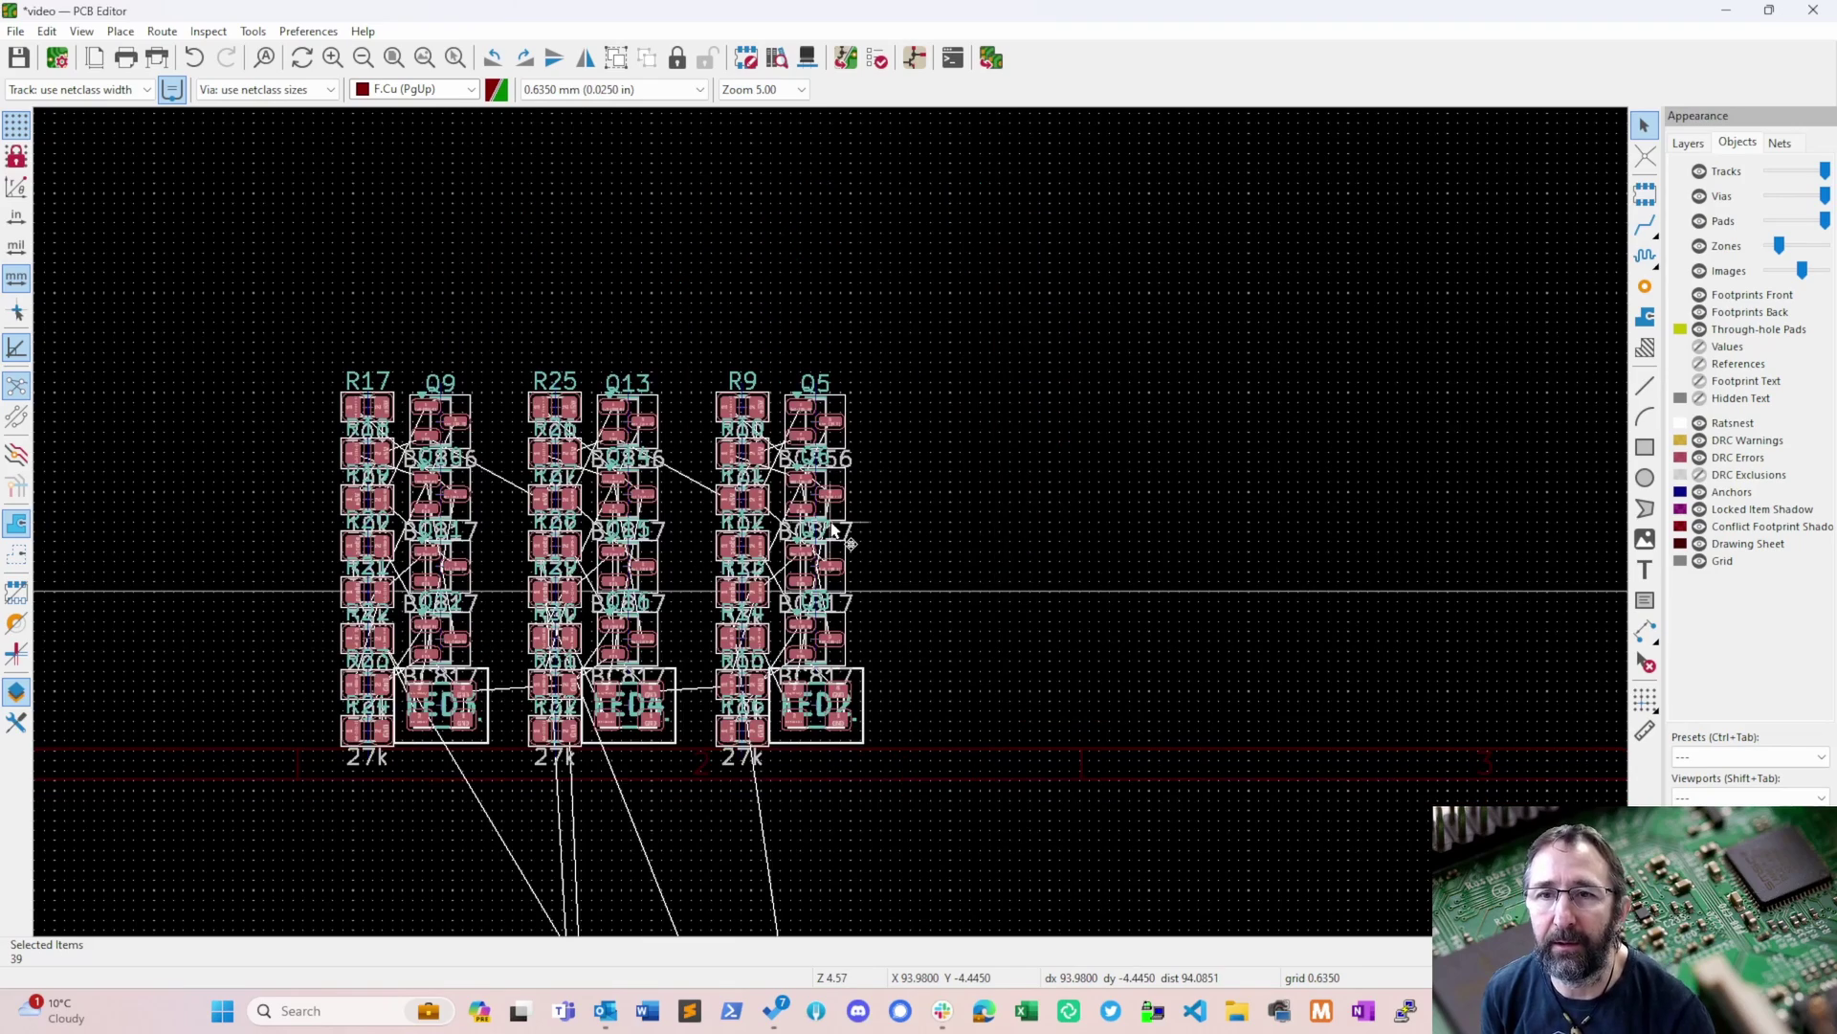
middle_drag(826, 532, 942, 297)
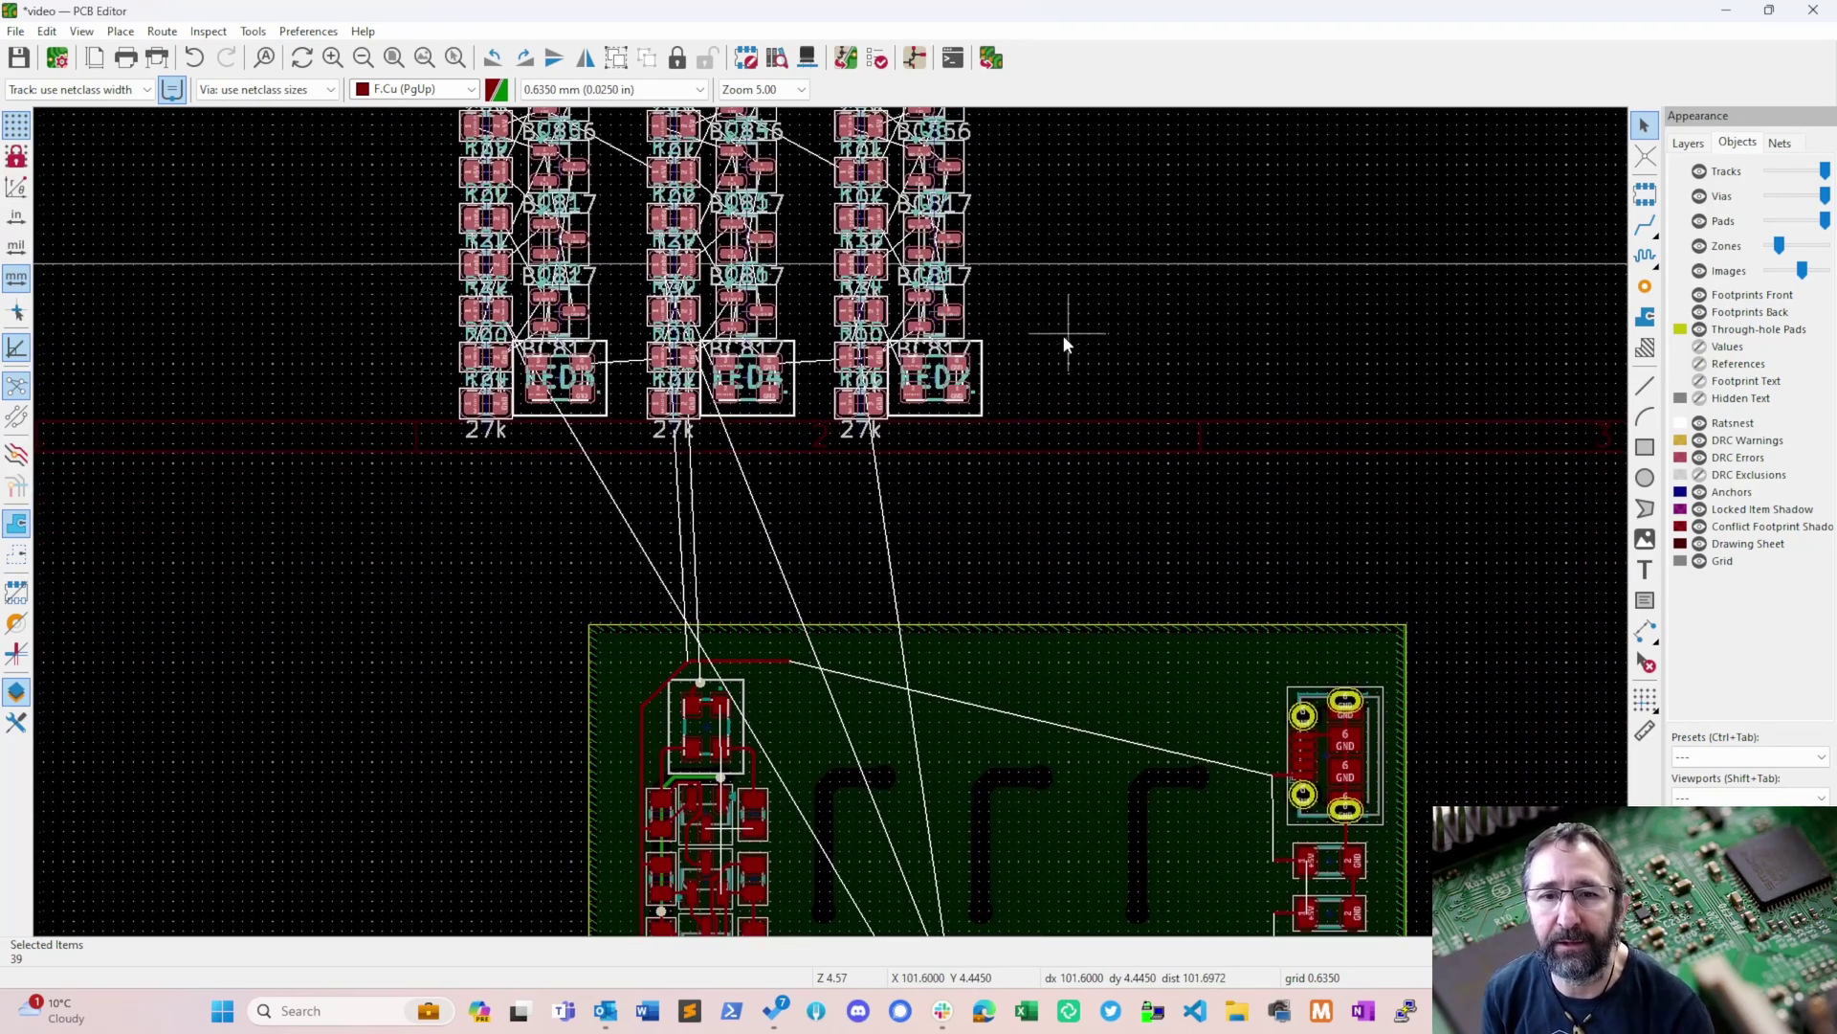
middle_drag(1066, 340, 1001, 389)
scroll(832, 534, down, 2)
scroll(855, 412, down, 2)
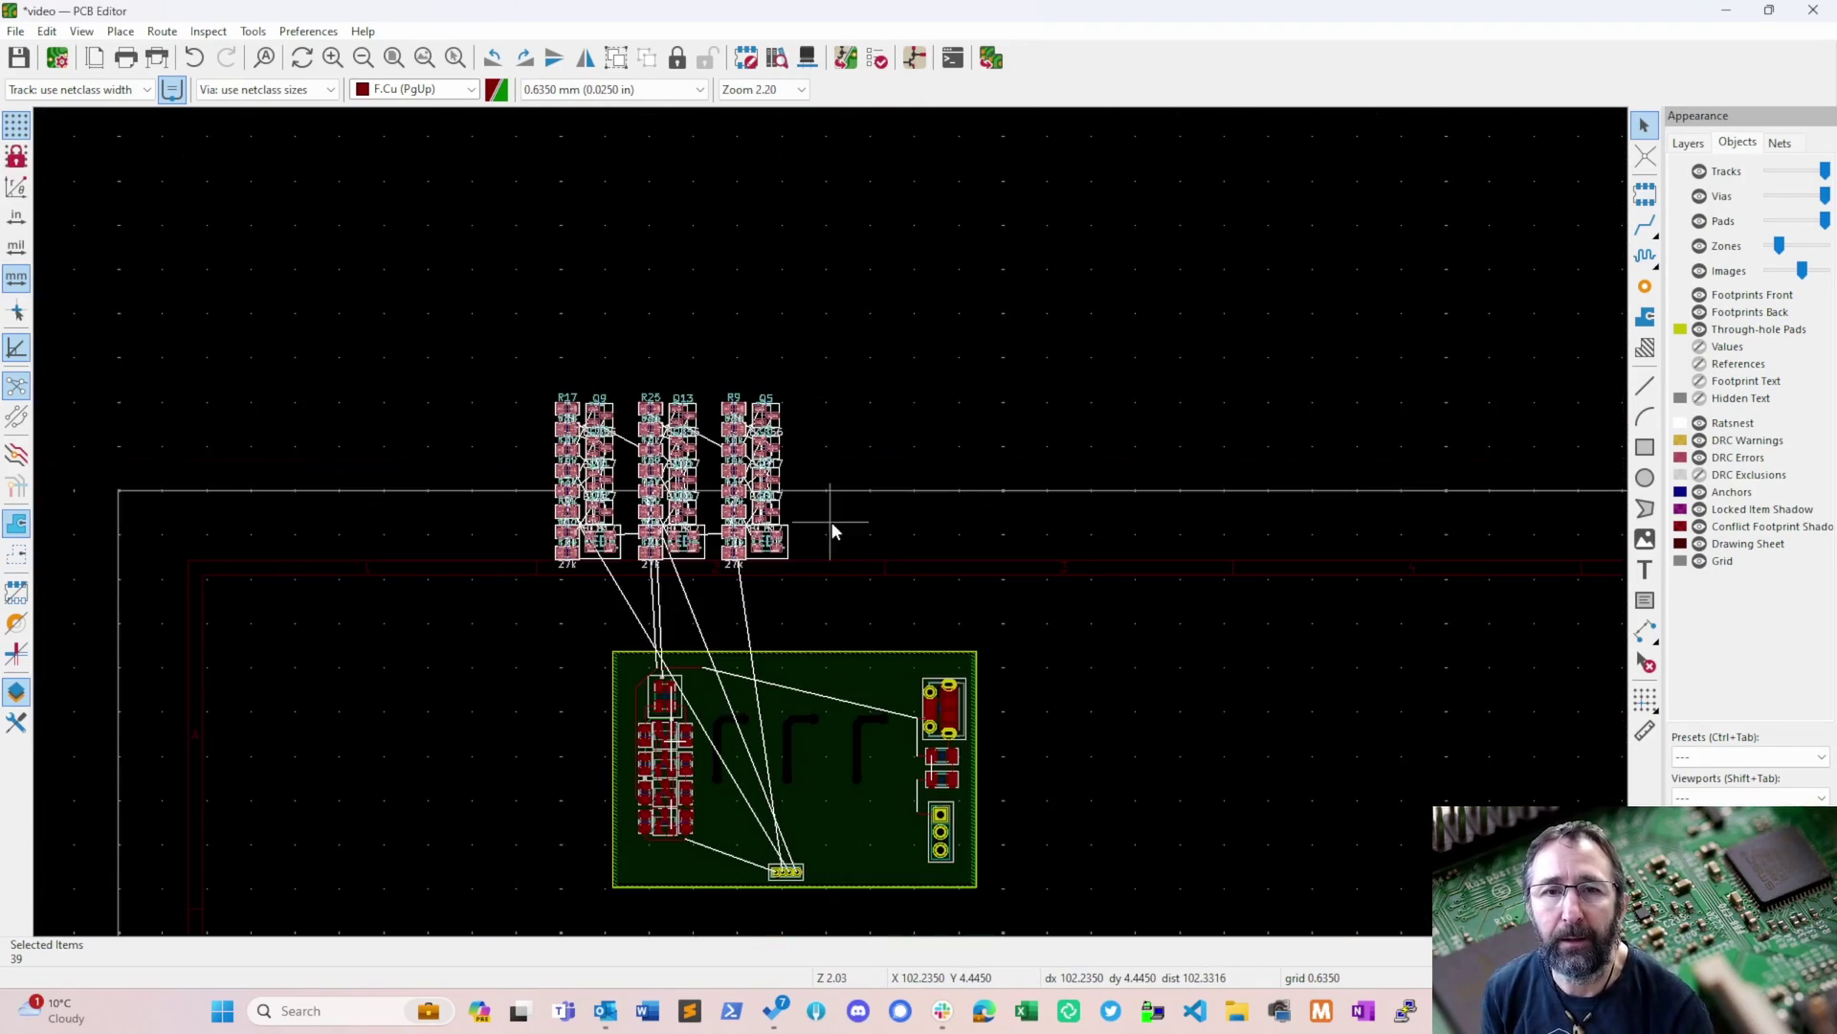
shift+scroll(882, 492, down, 3)
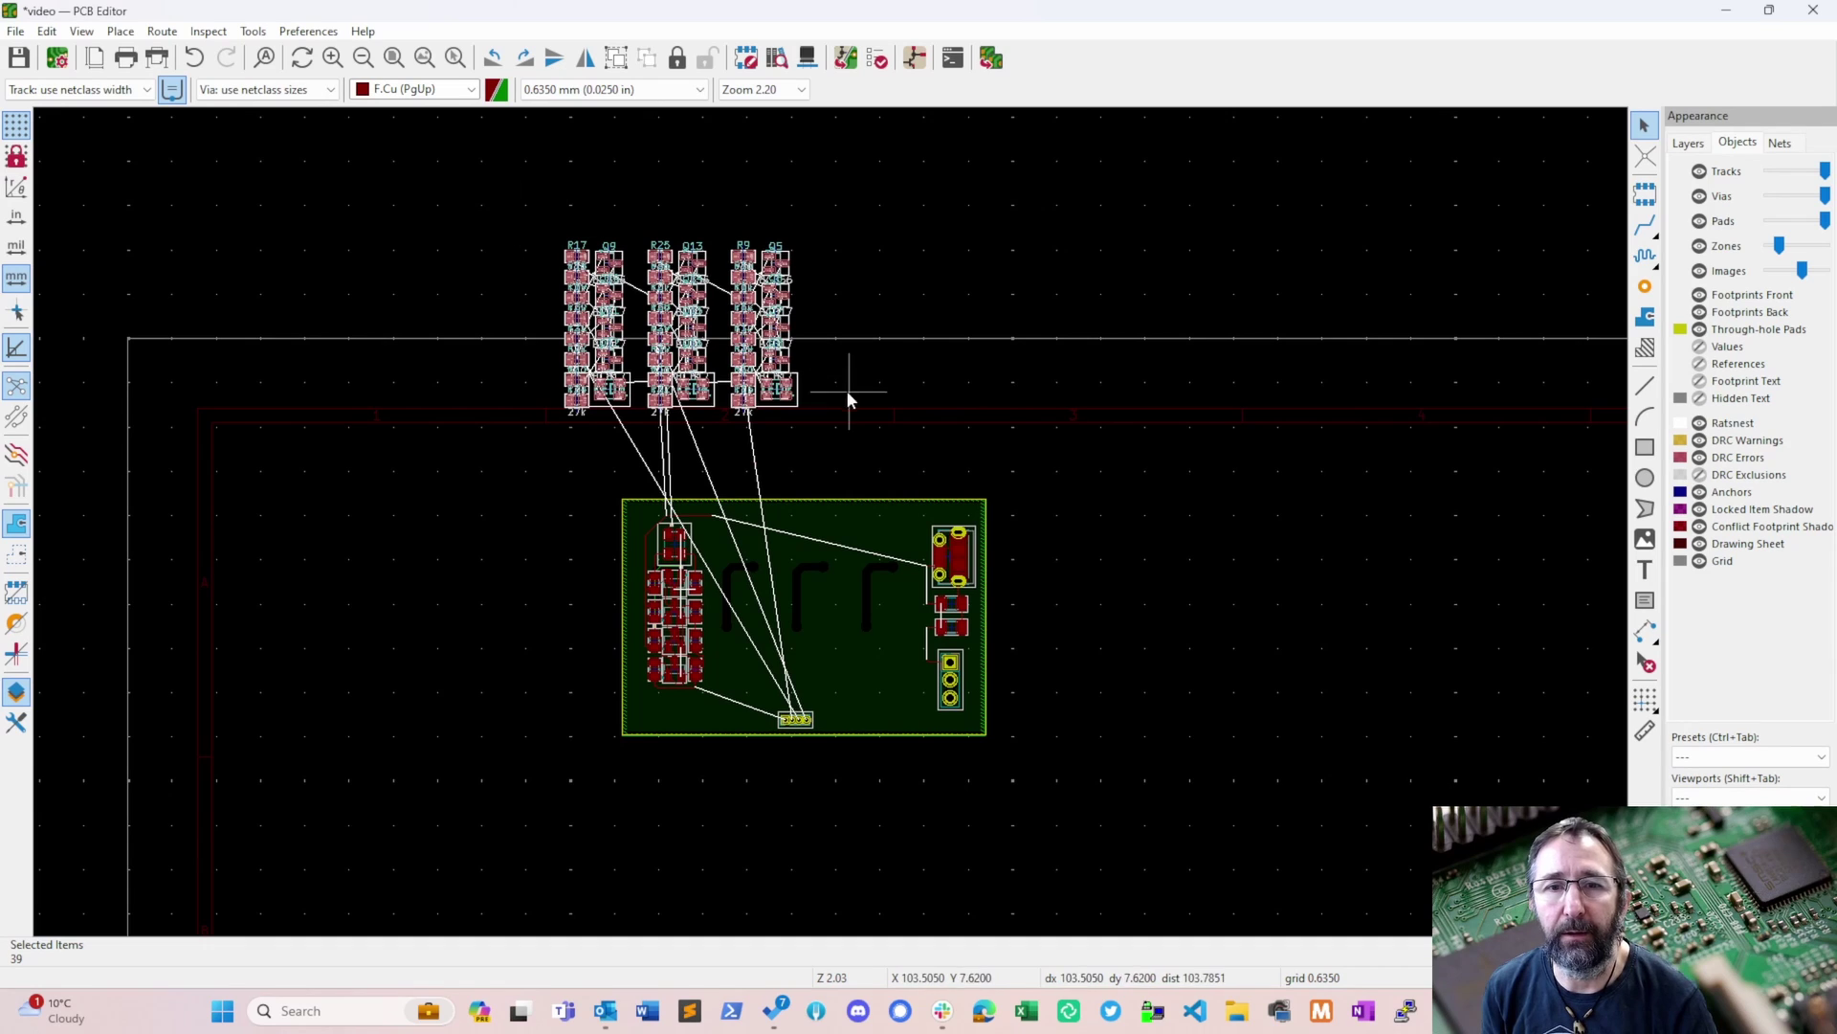
drag(418, 192, 1110, 731)
scroll(1110, 730, down, 3)
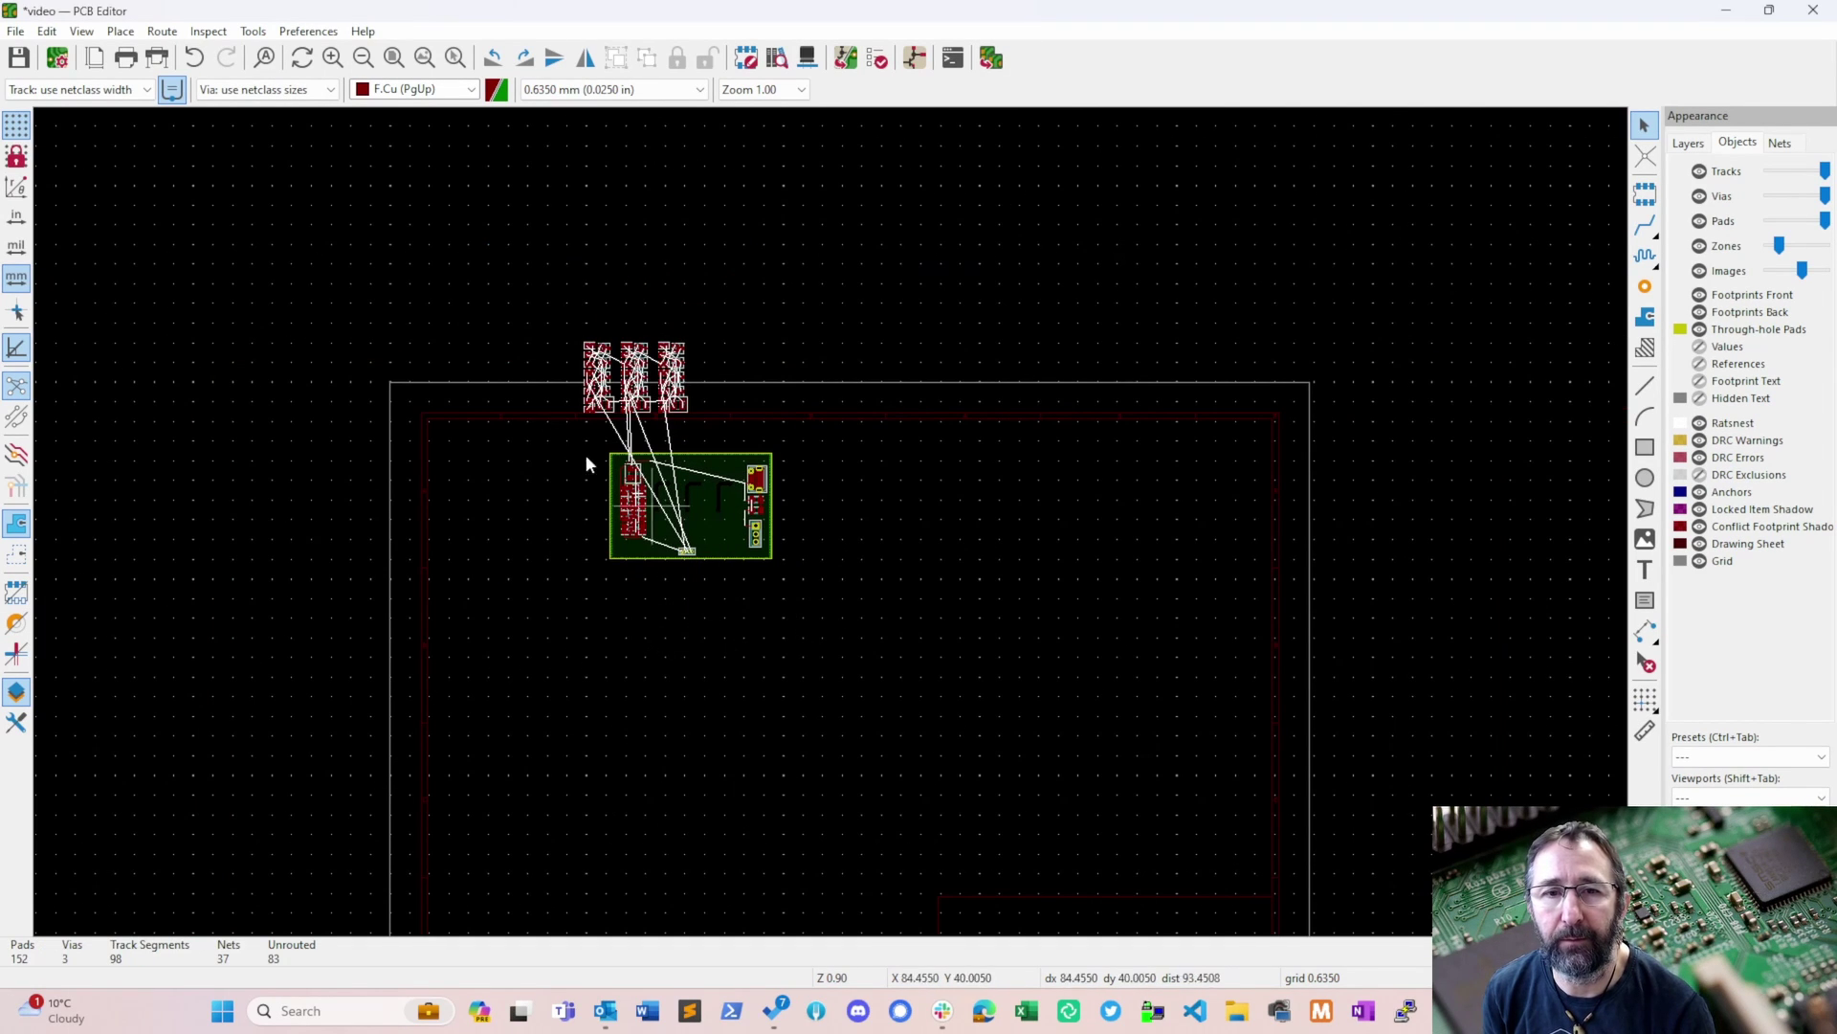
drag(492, 270, 825, 660)
- Move the selected board and footprints lower down the page with M
key(m)
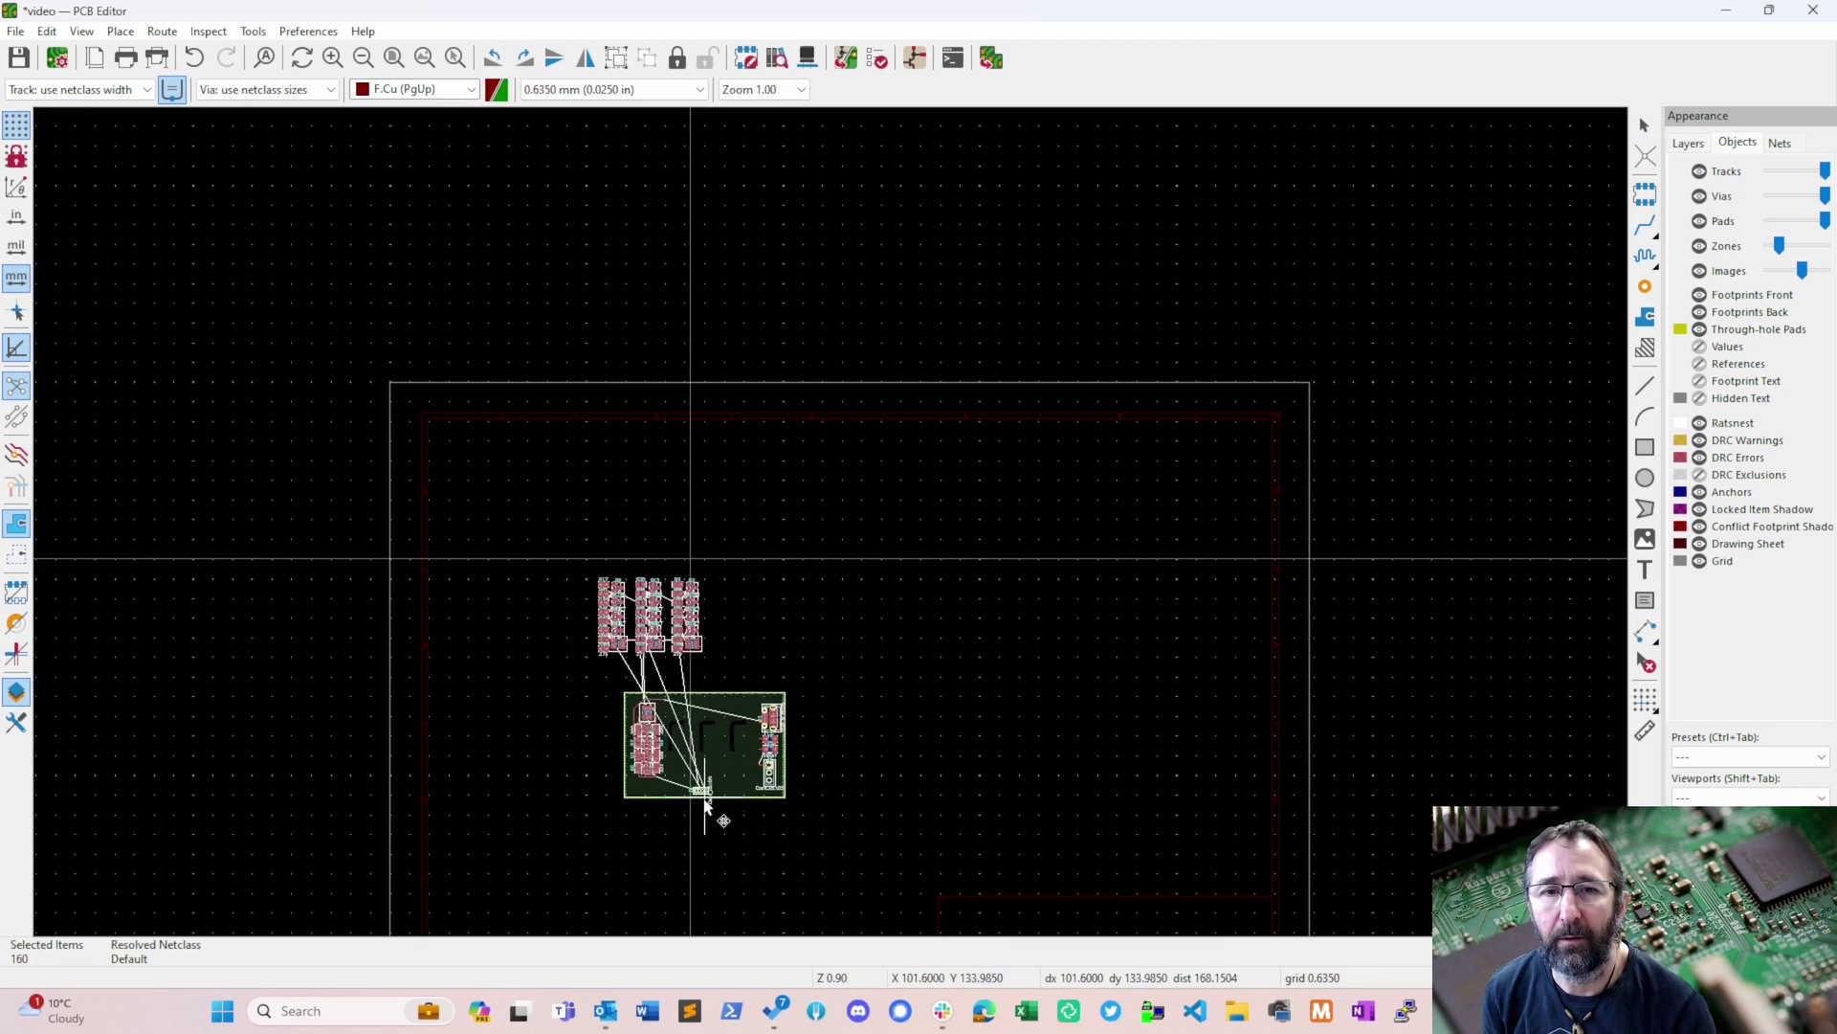
click(779, 833)
scroll(779, 808, up, 2)
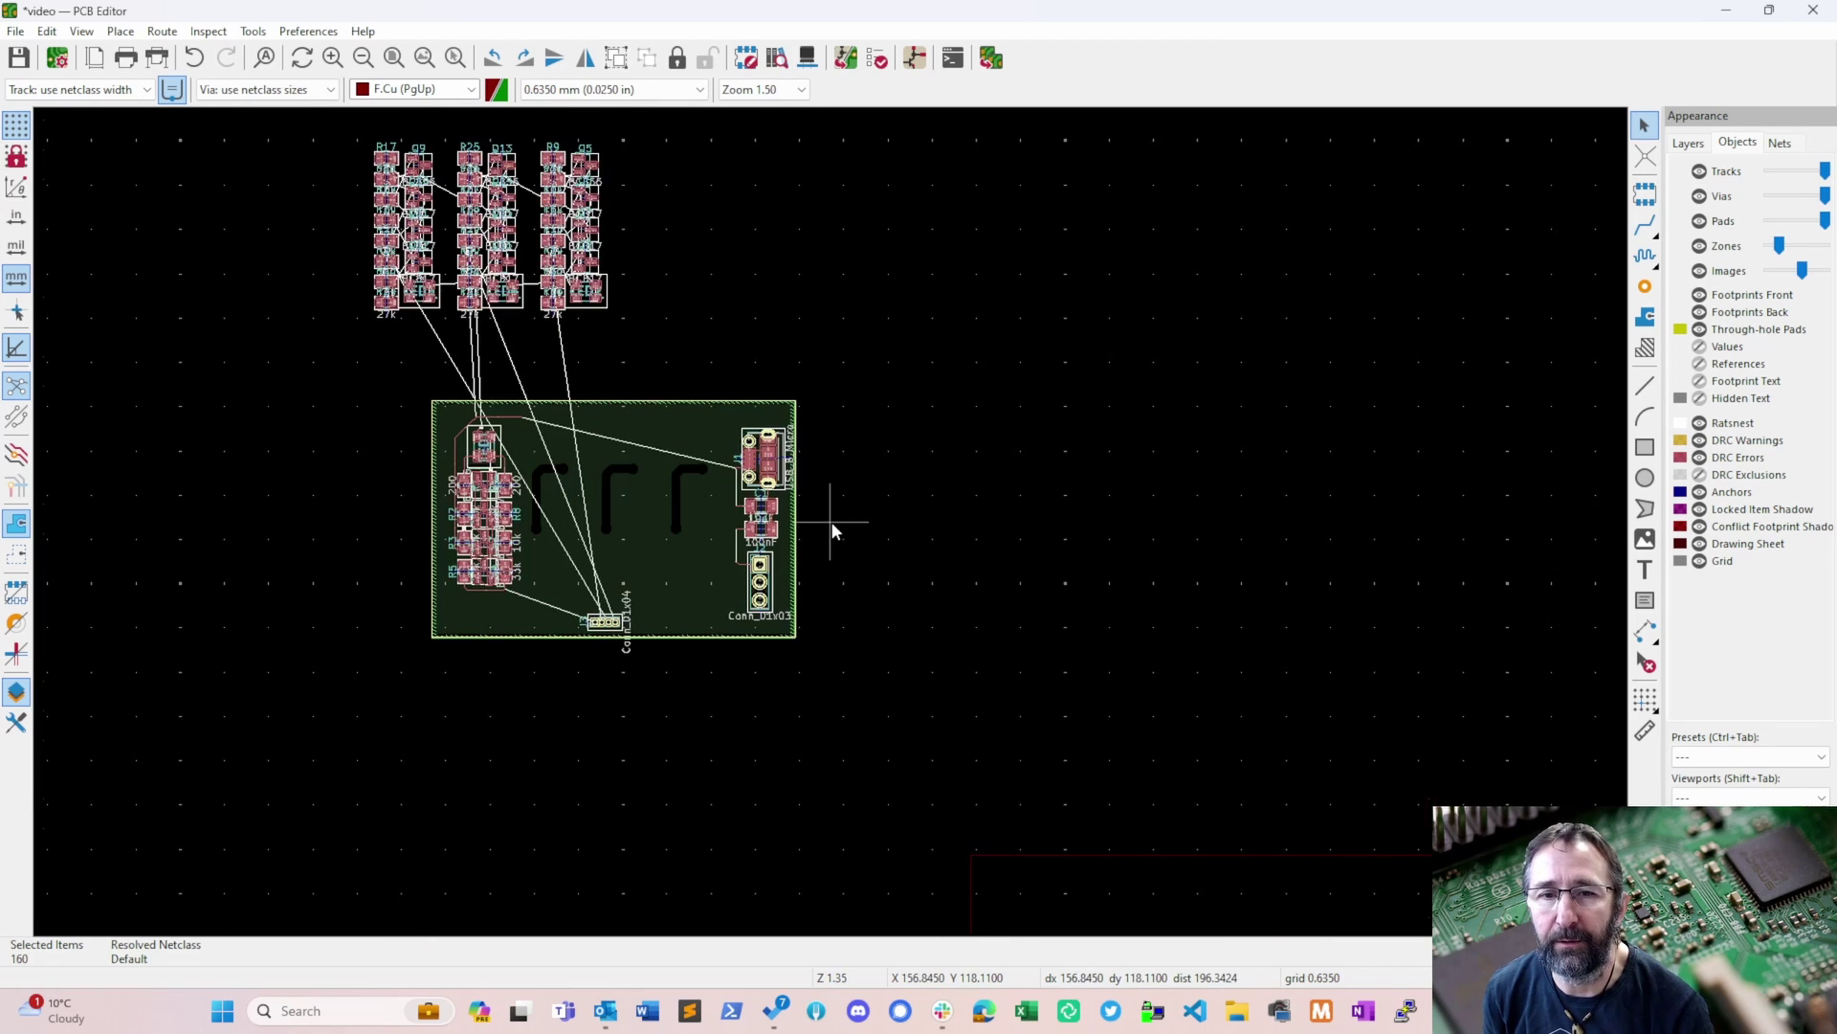
- Shift one footprint column to the right, box-select another cluster, then select the GND zone
click(864, 436)
middle_drag(652, 290, 719, 481)
drag(747, 453, 506, 239)
drag(550, 304, 736, 306)
click(948, 411)
drag(926, 451, 1000, 271)
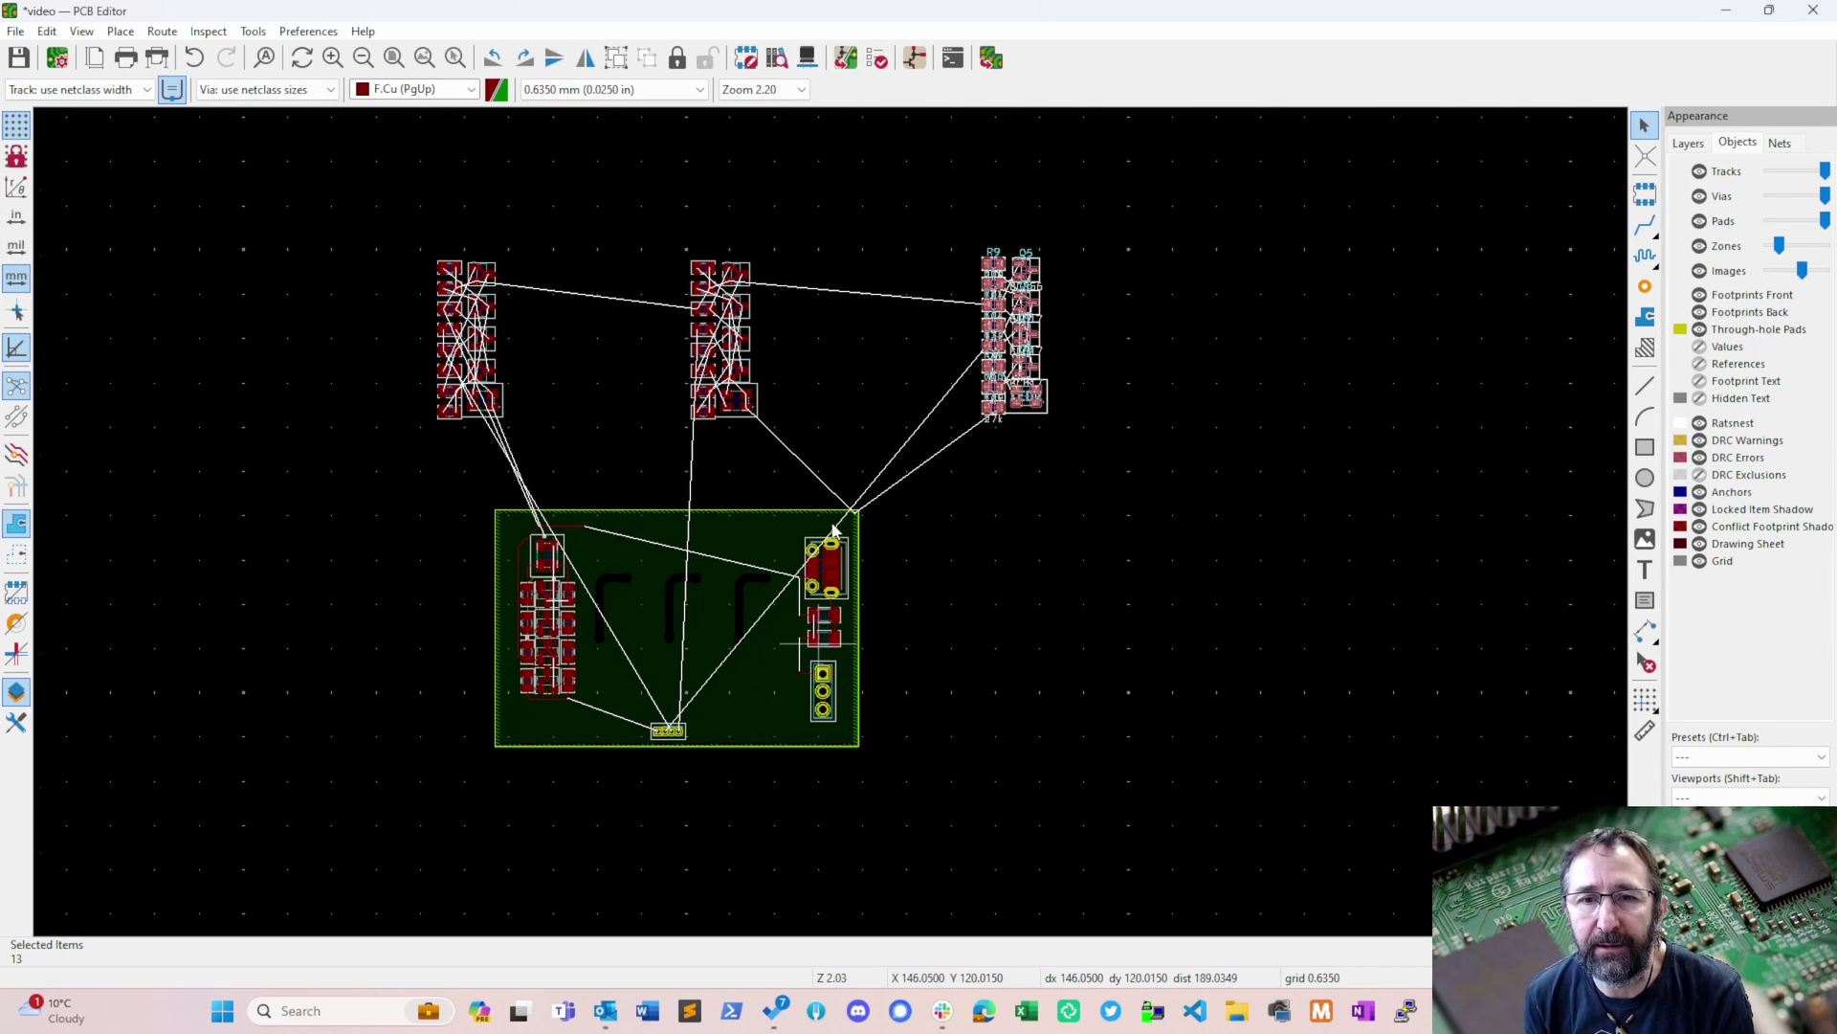
scroll(842, 667, up, 3)
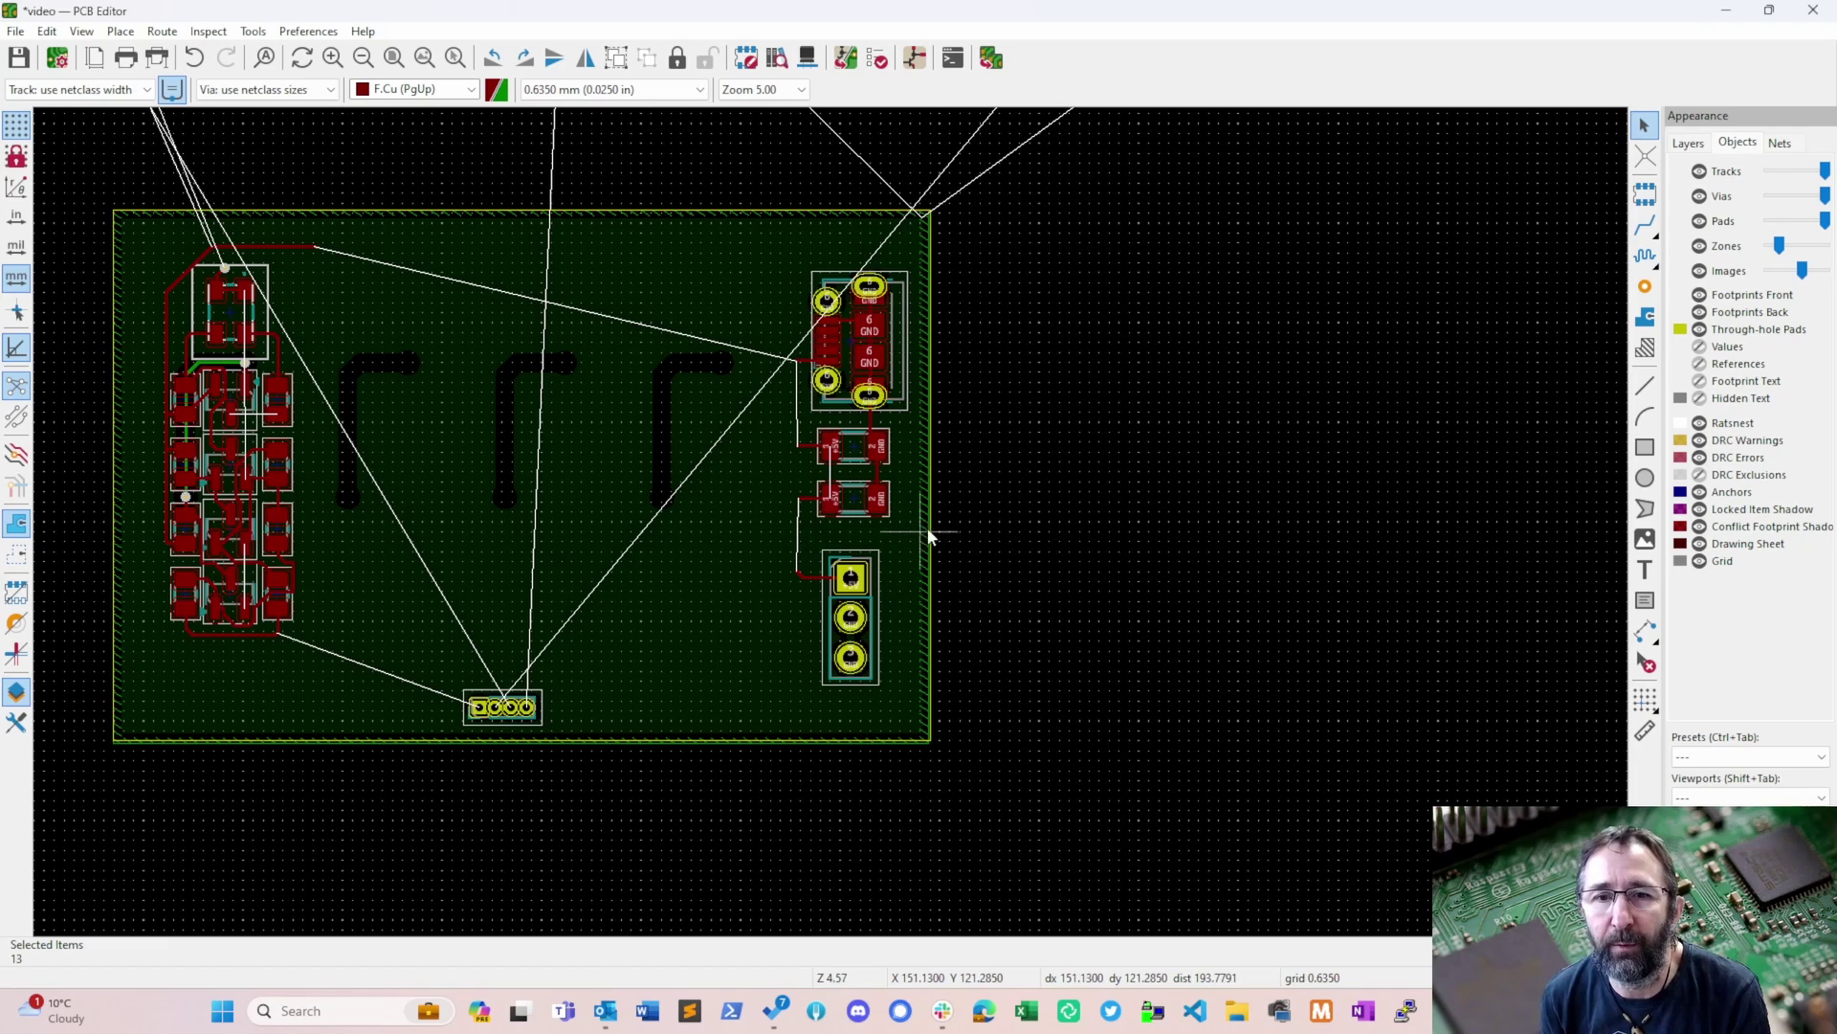
click(727, 568)
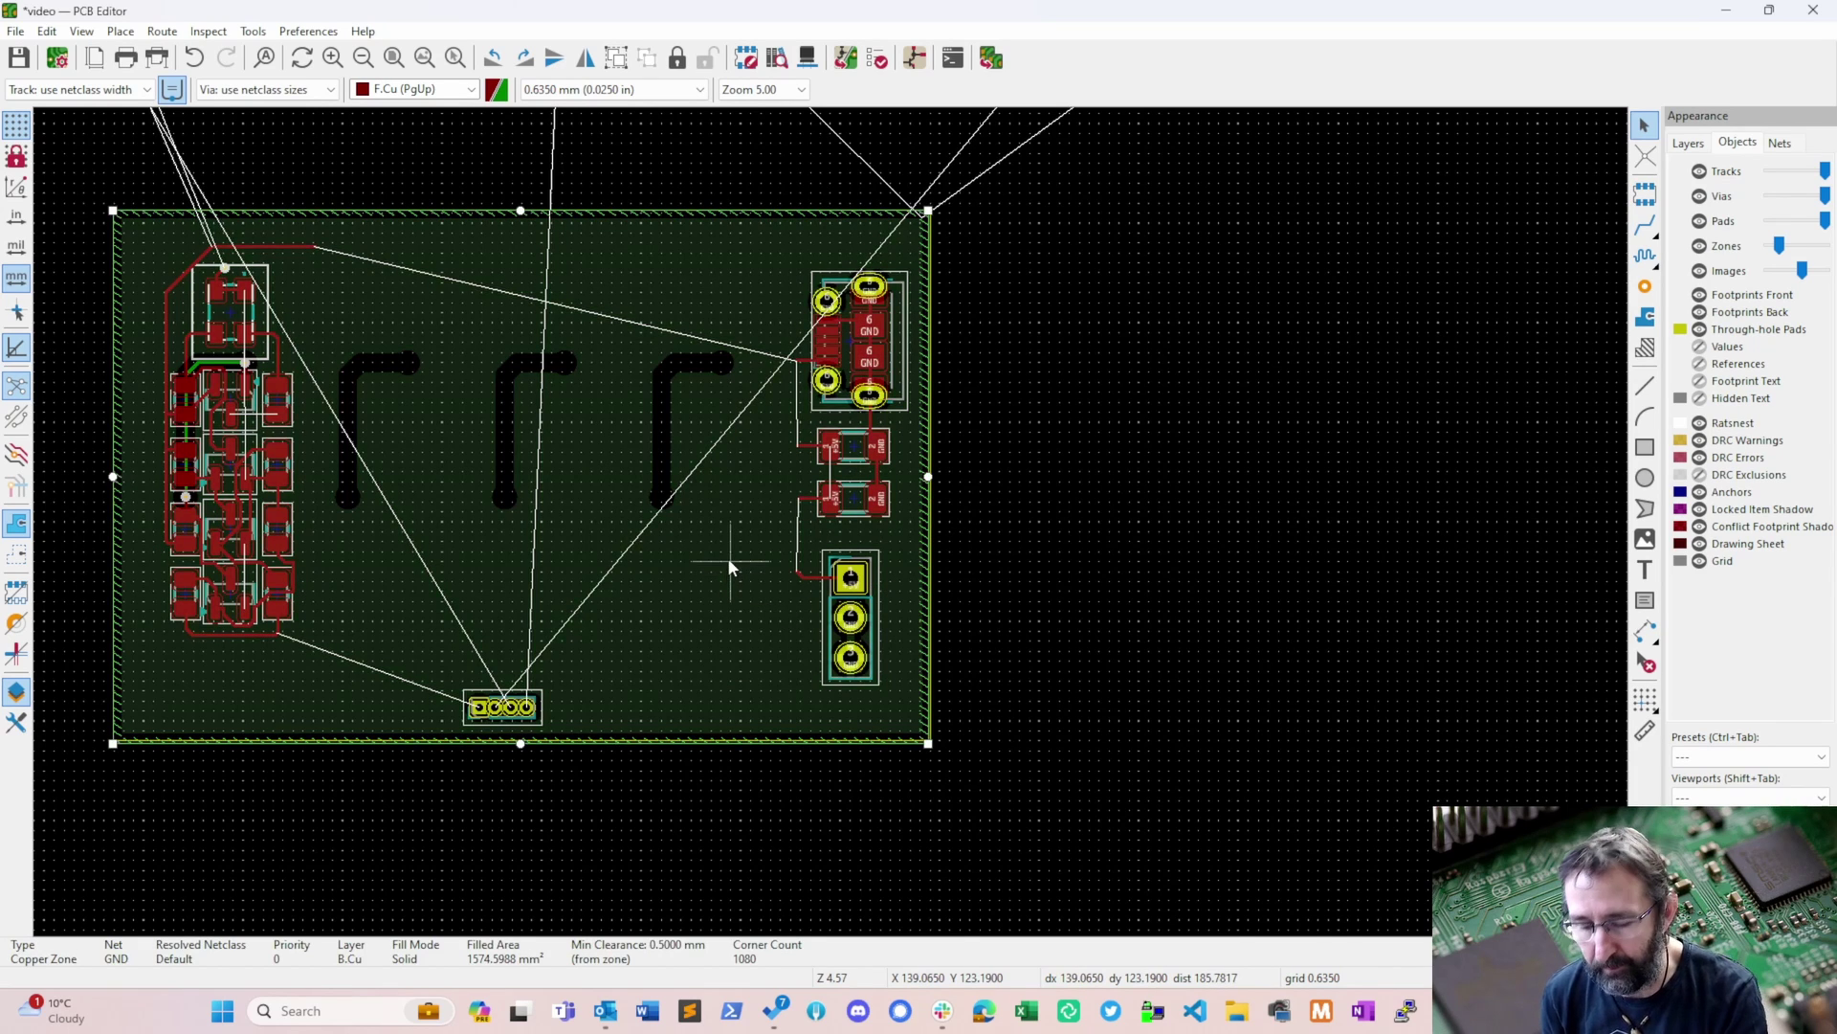
key(Home)
mouse_move(1455, 1011)
click(1355, 917)
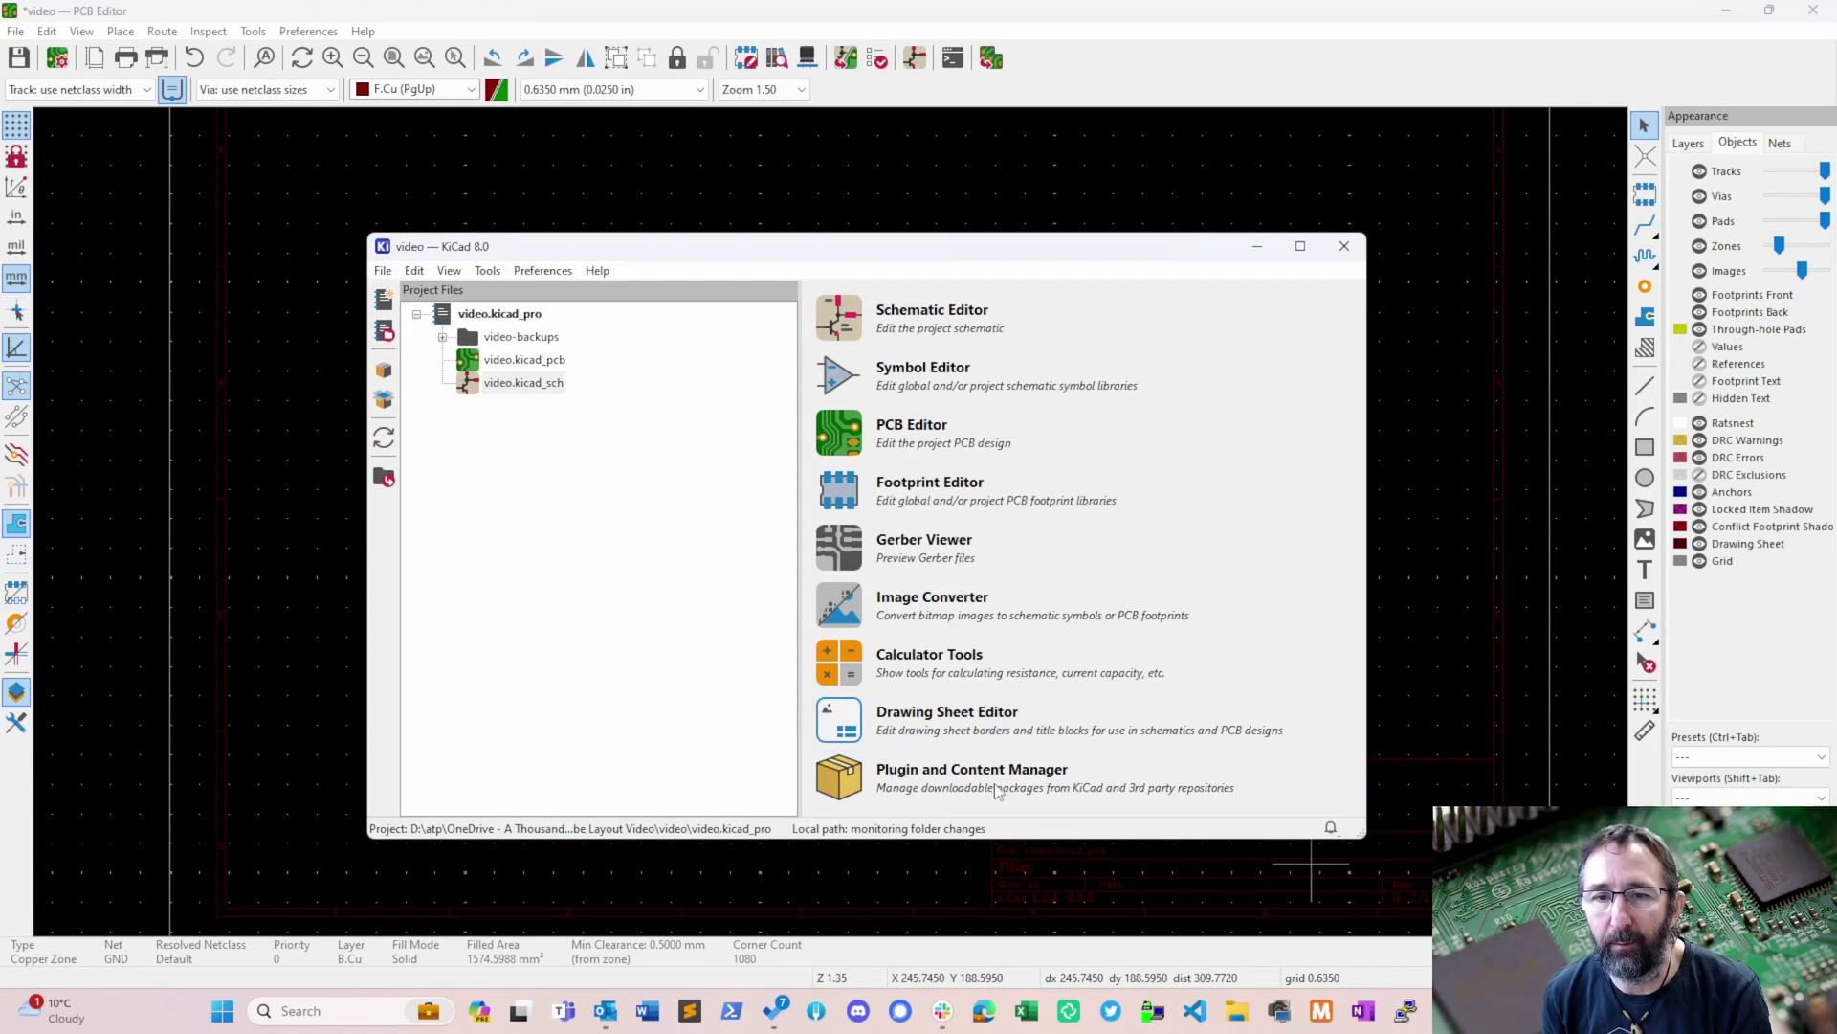
click(1345, 246)
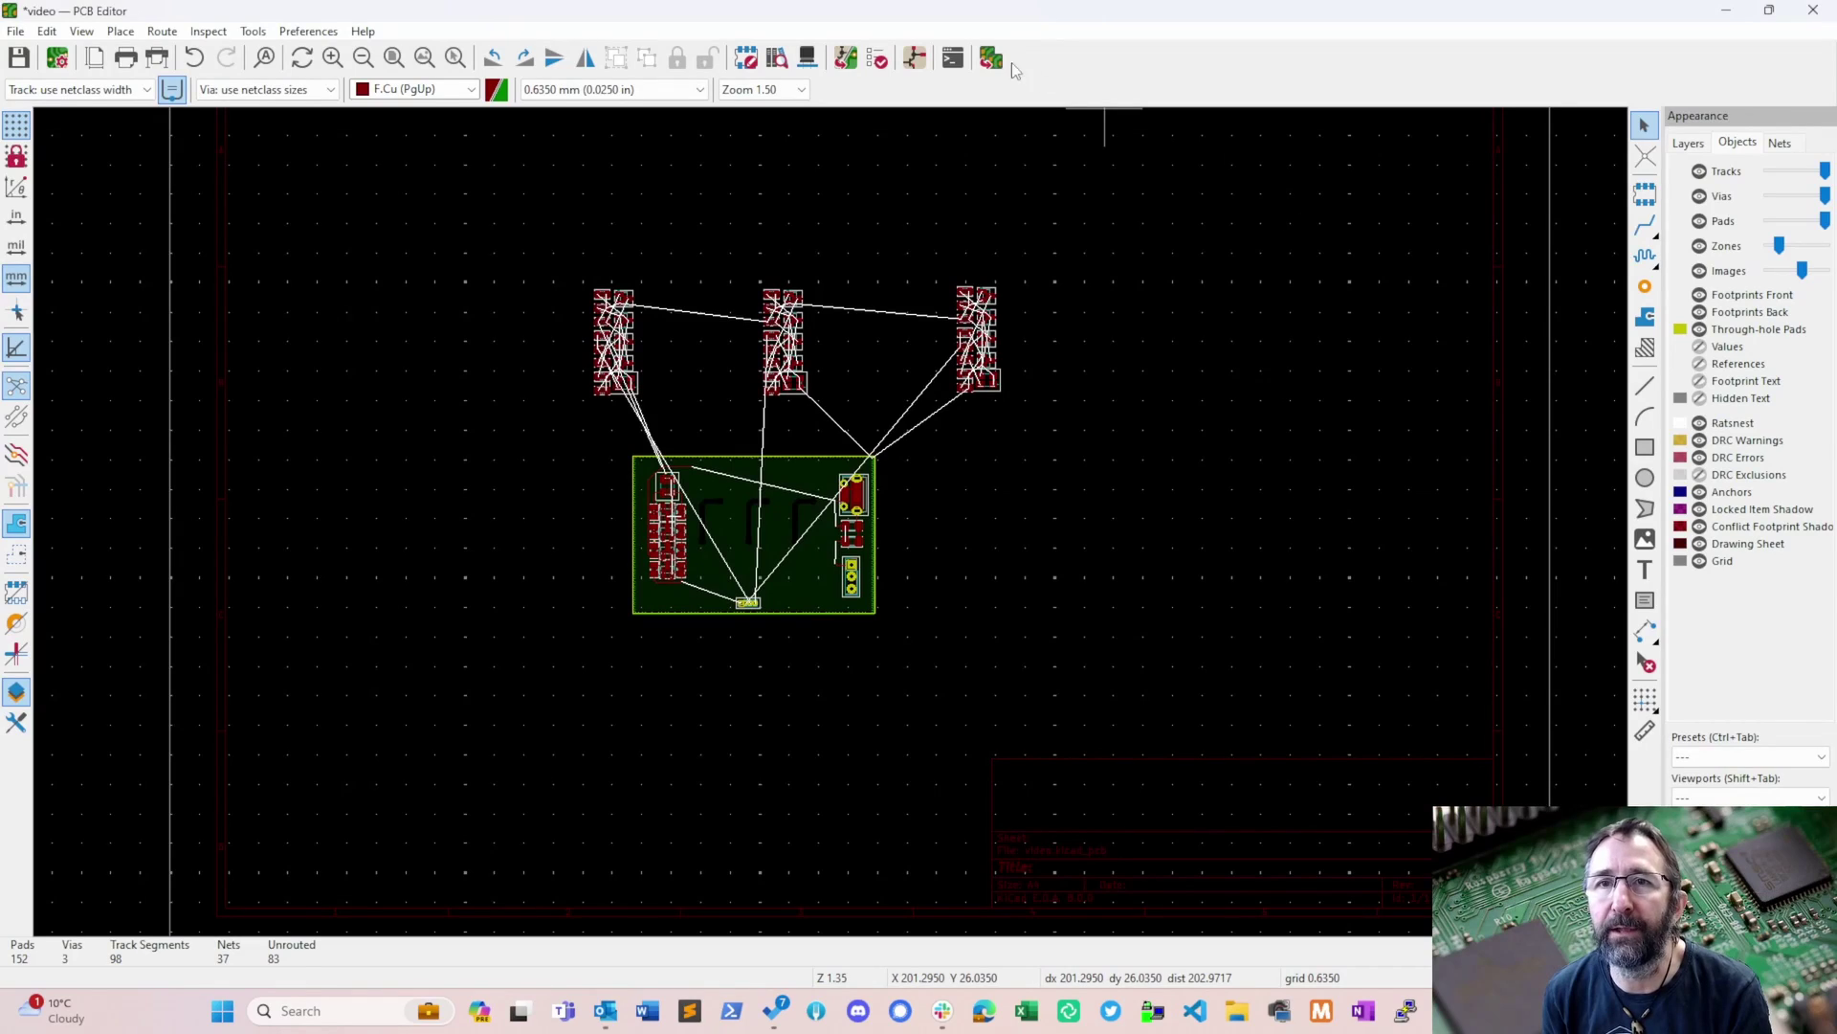
click(321, 30)
click(345, 116)
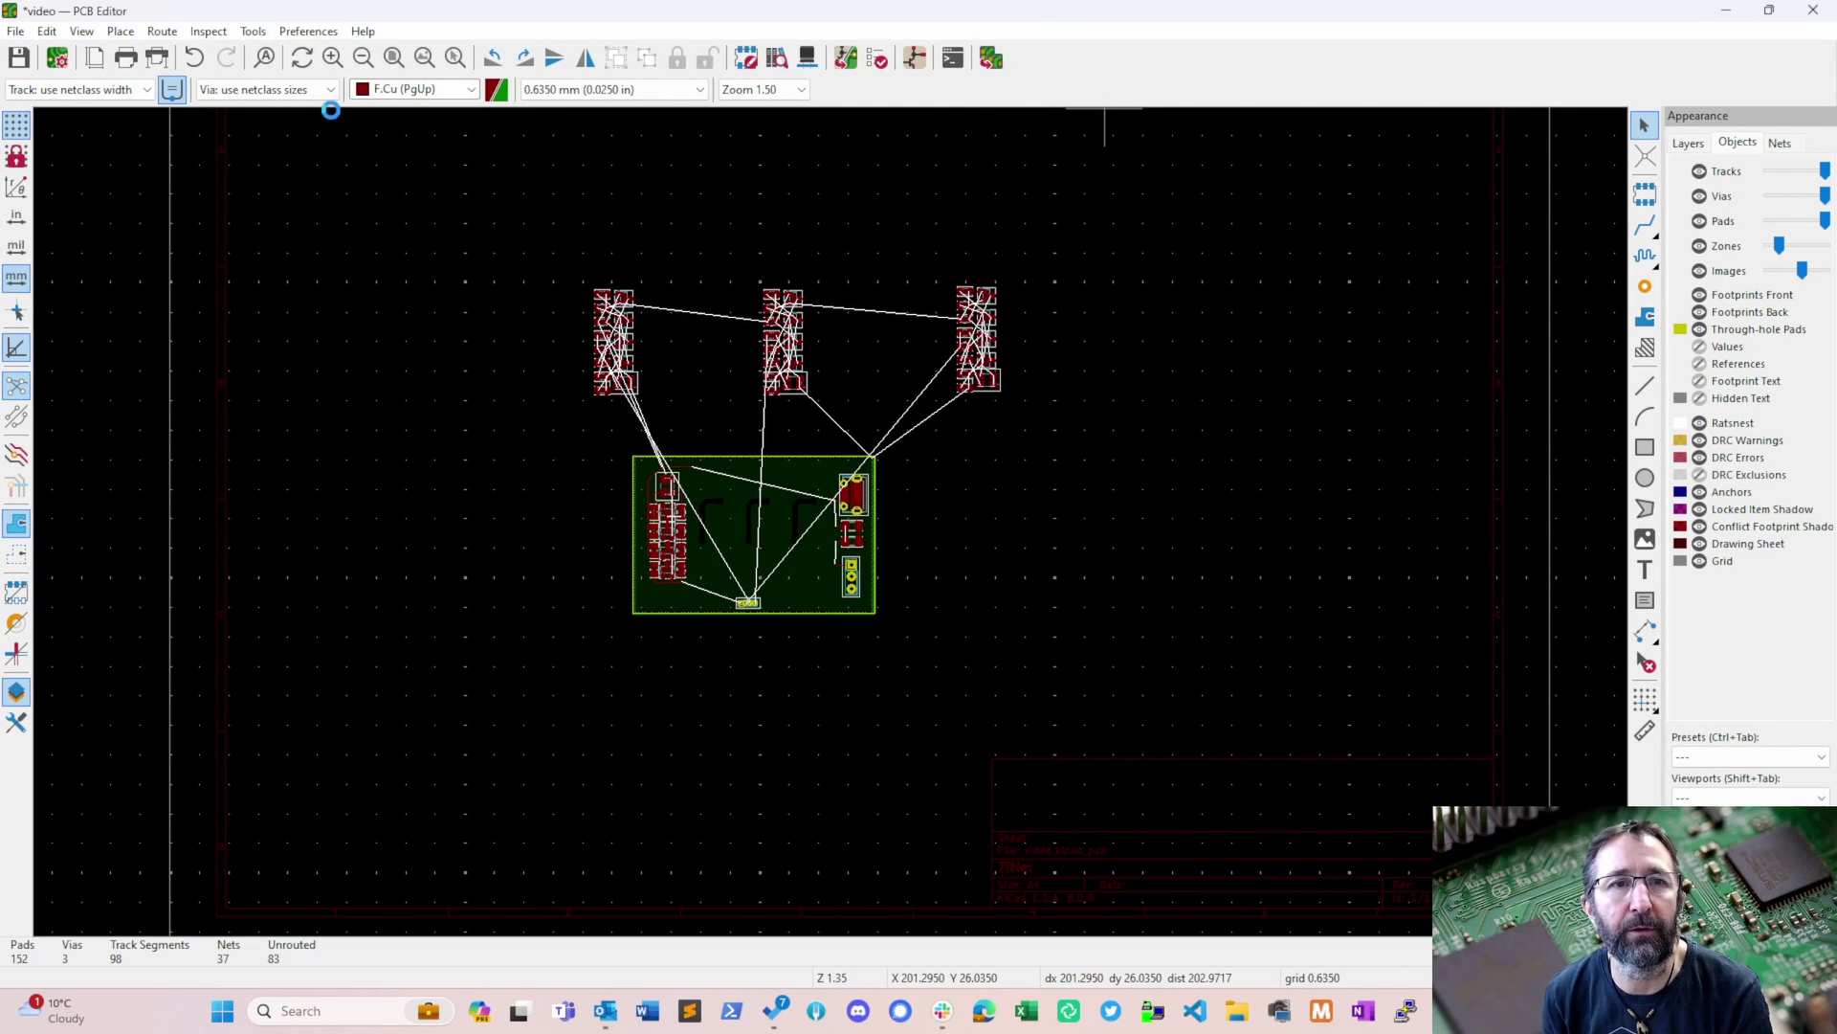
click(533, 488)
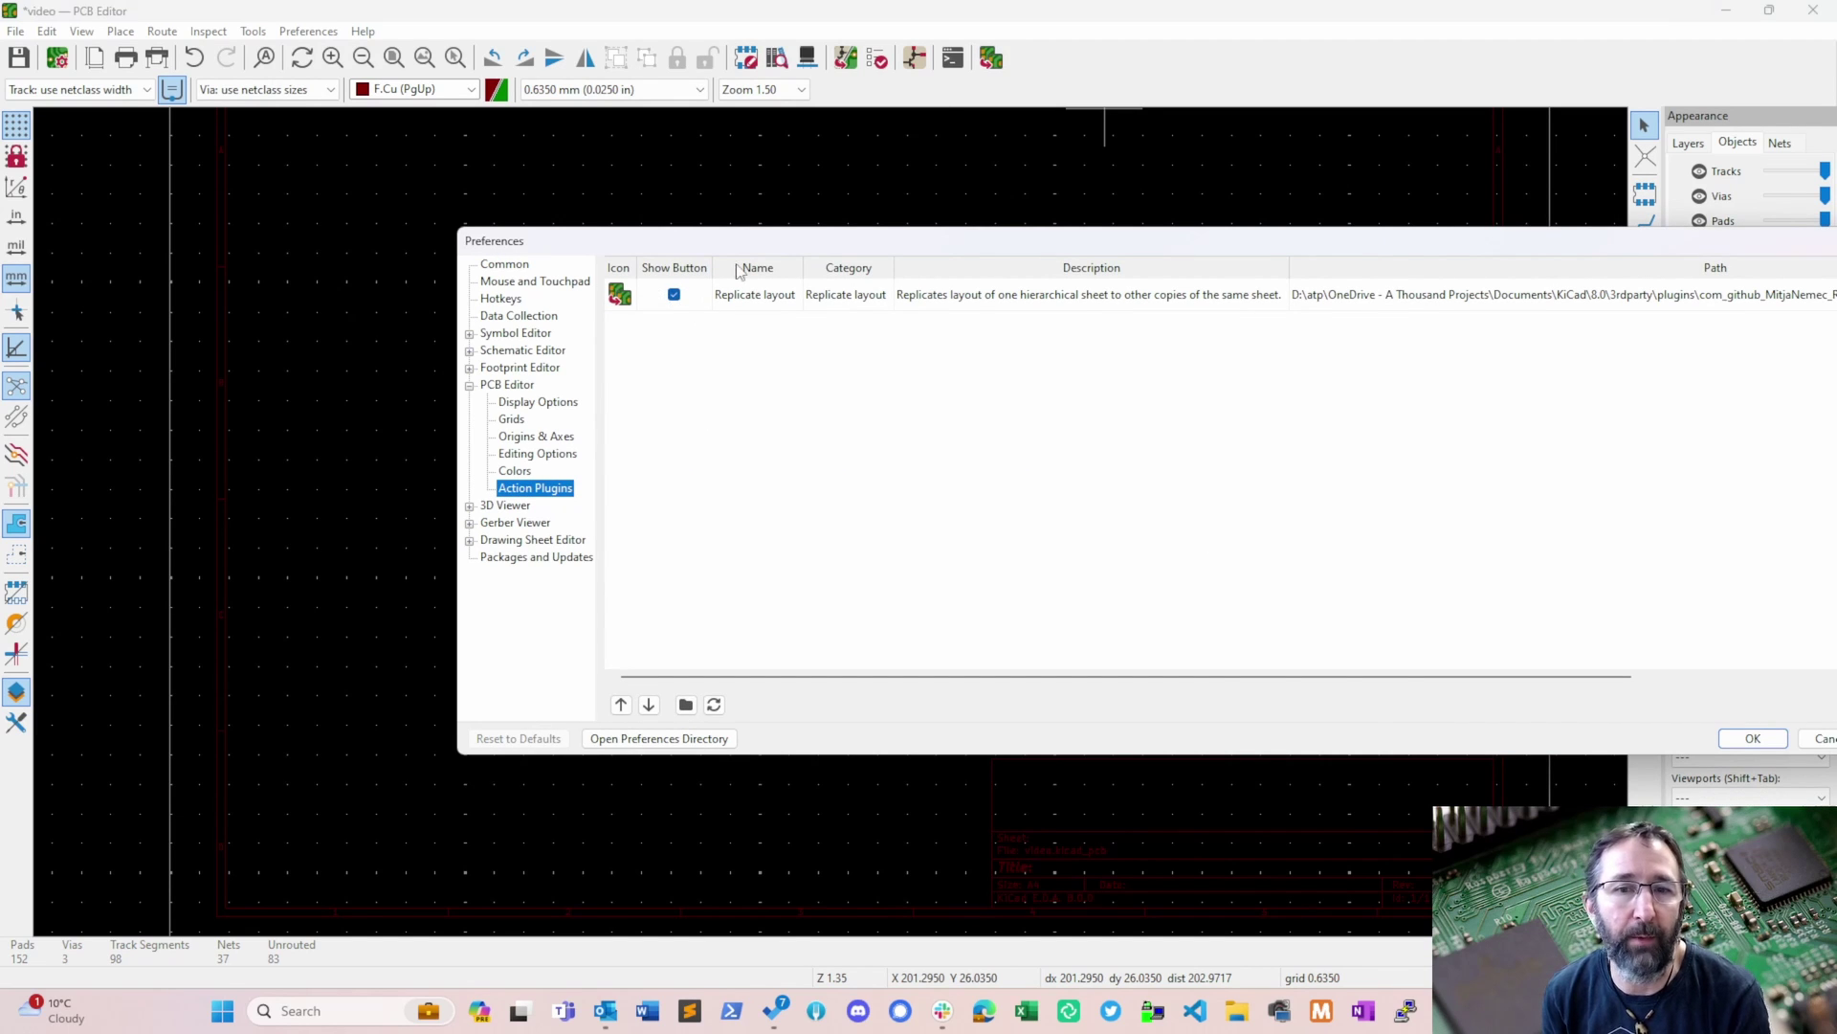
click(1823, 738)
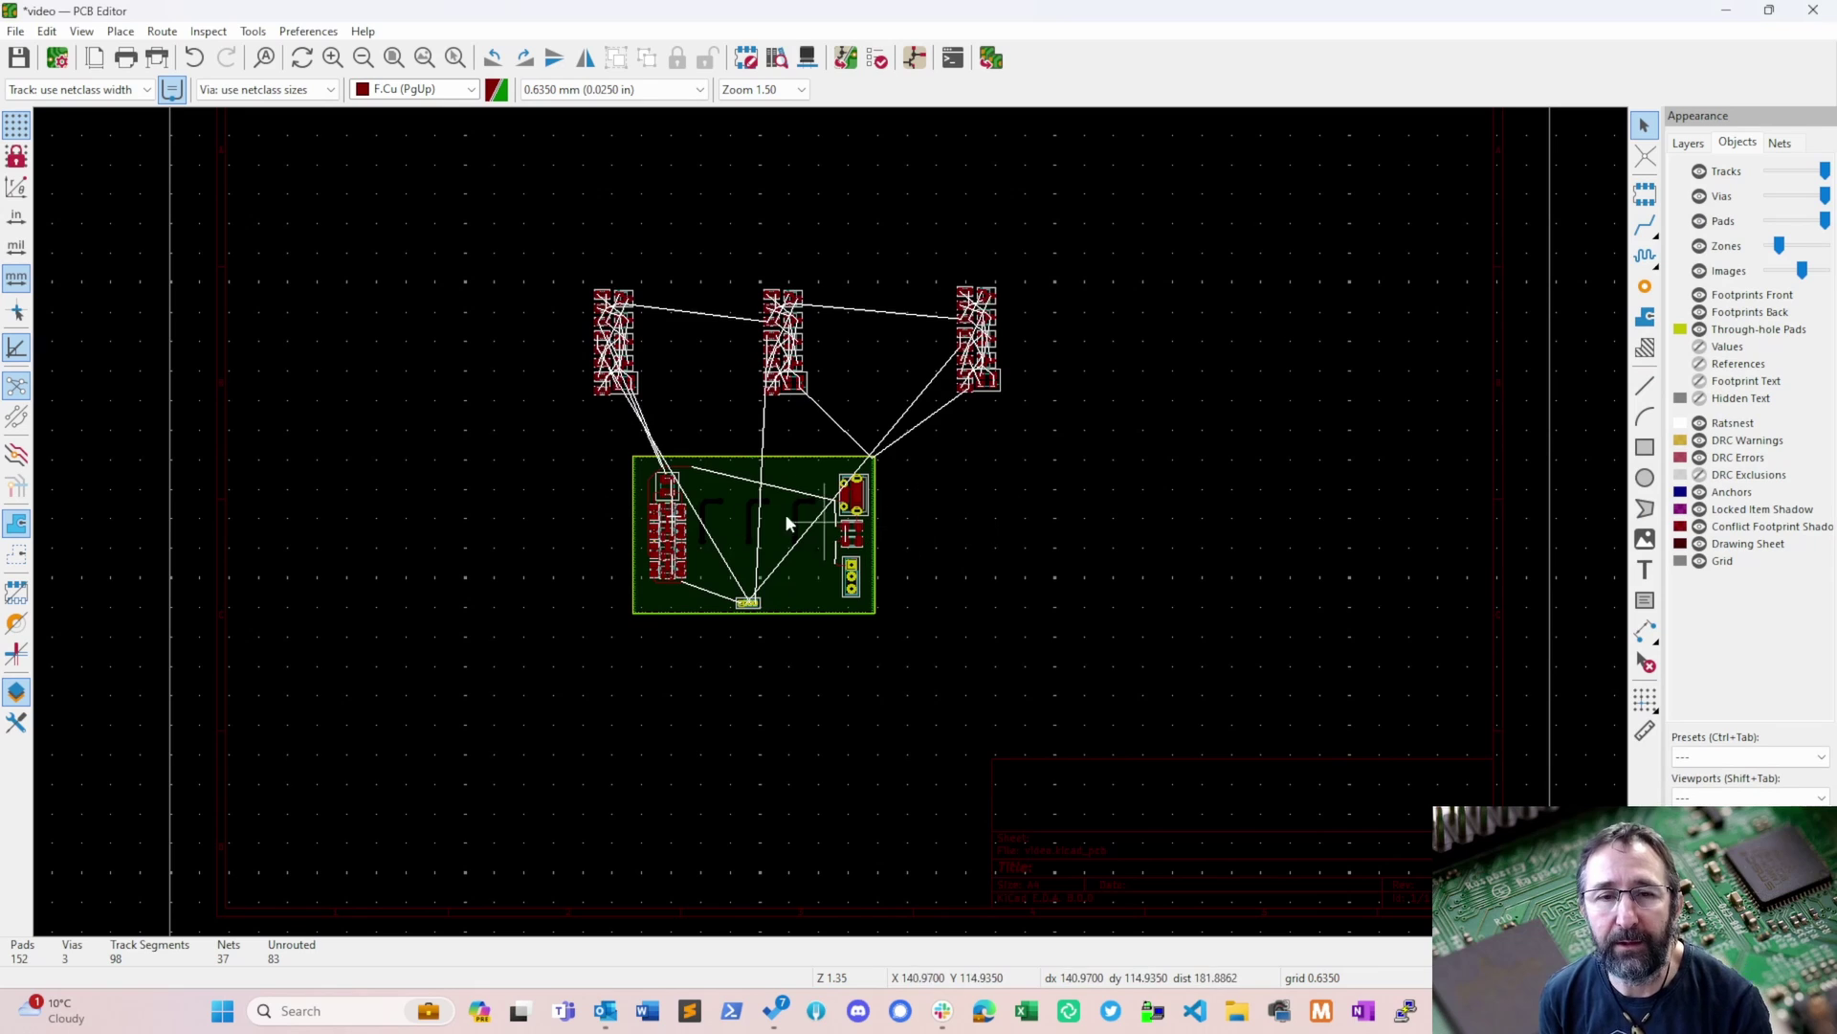
- Using LED1 as anchor, replicate Channel 1's layout onto Channels 2, 3 and 4 as groups
scroll(674, 521, up, 5)
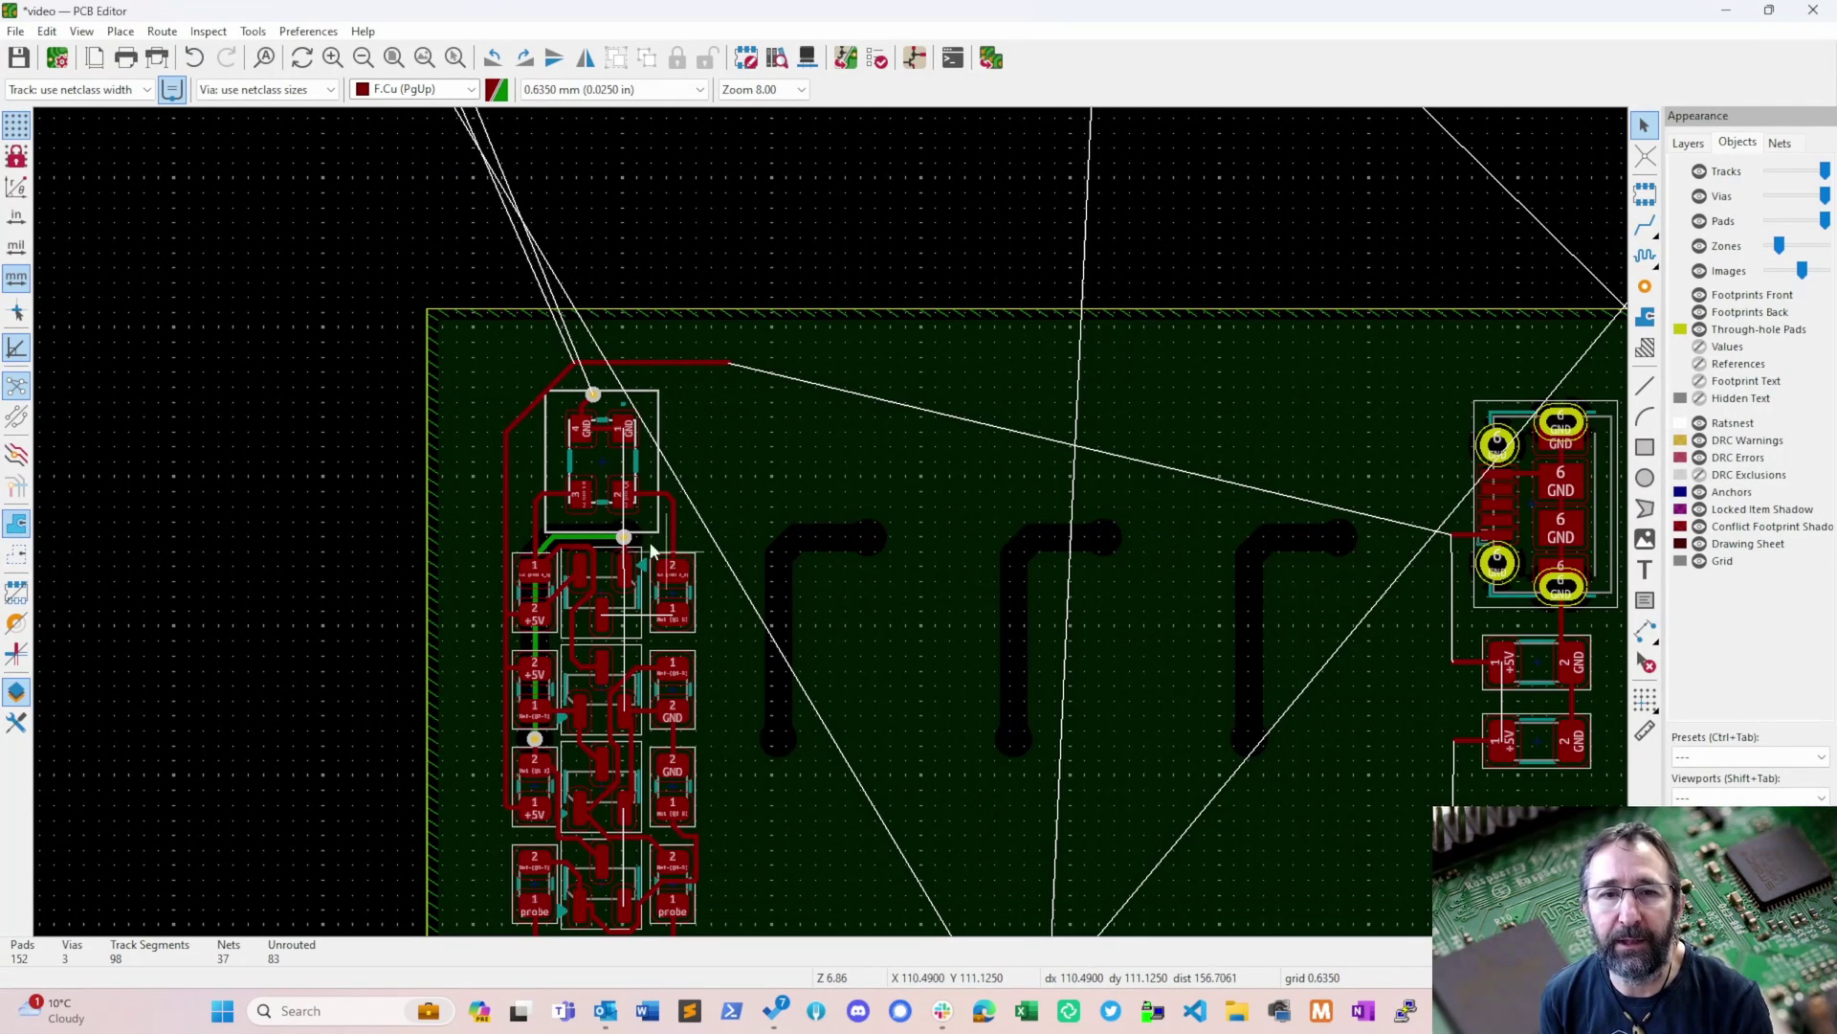
click(600, 457)
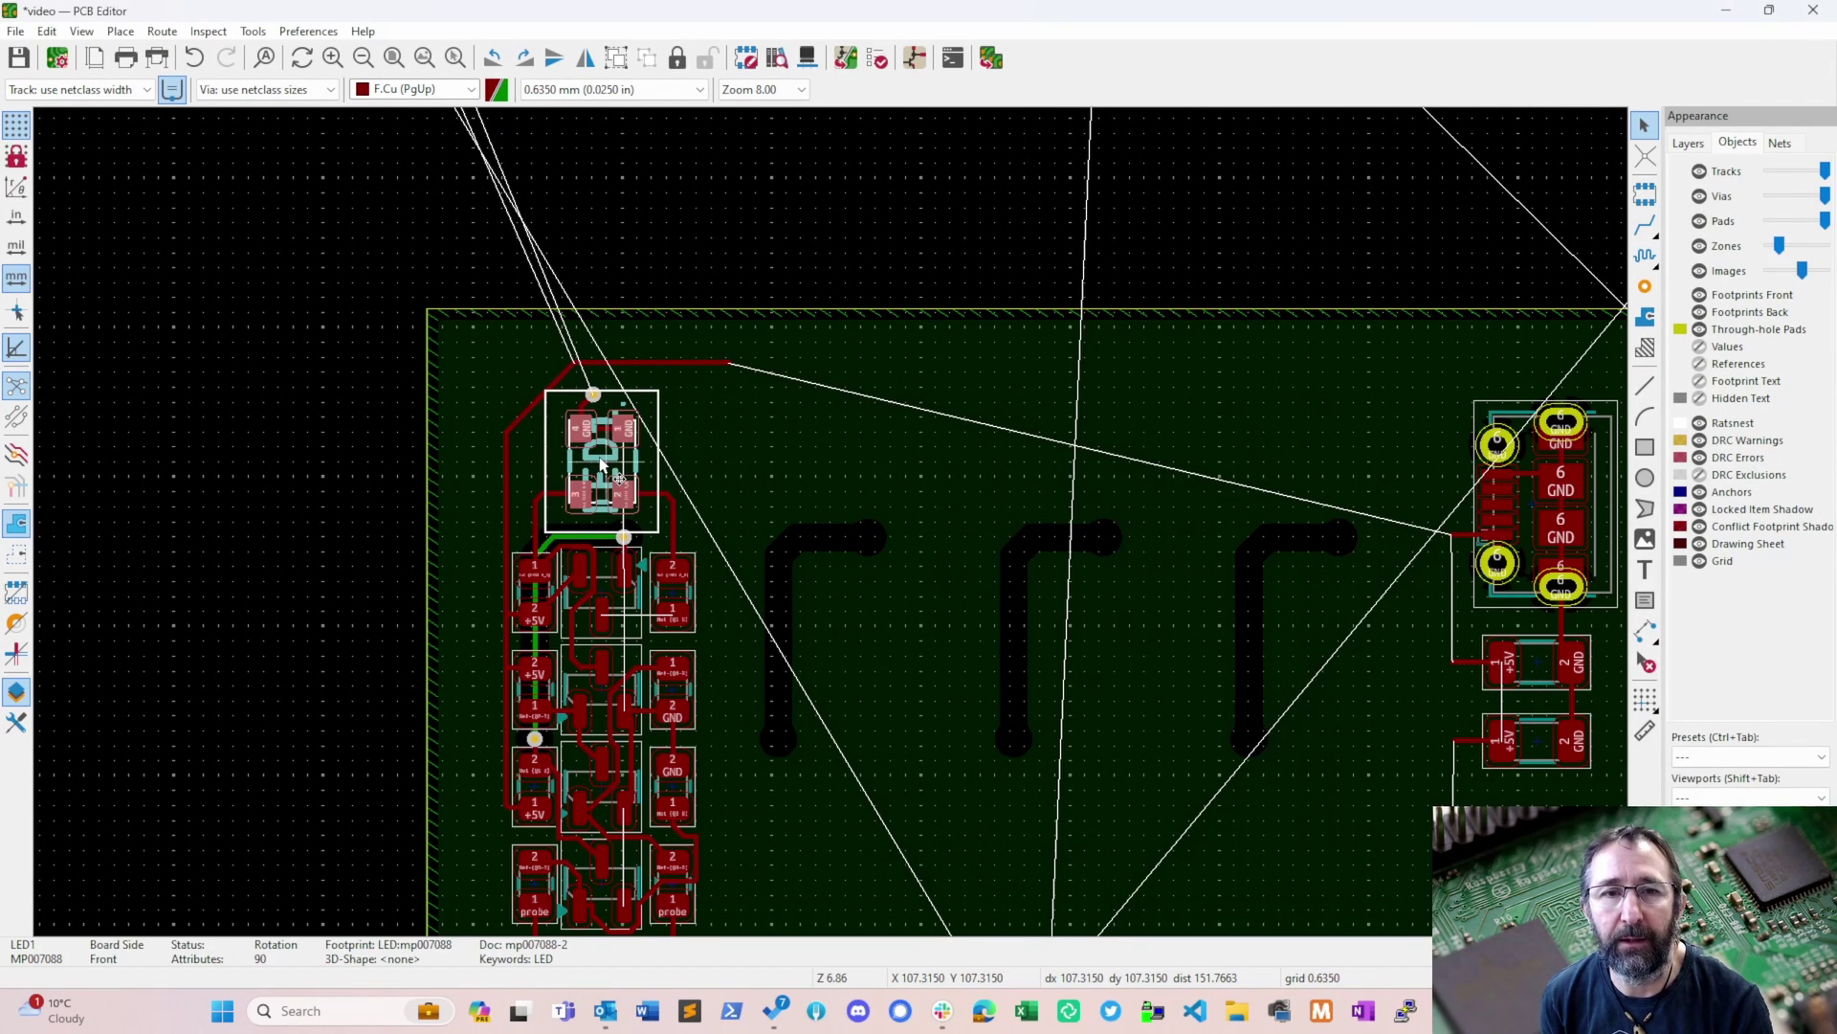
scroll(600, 456, down, 4)
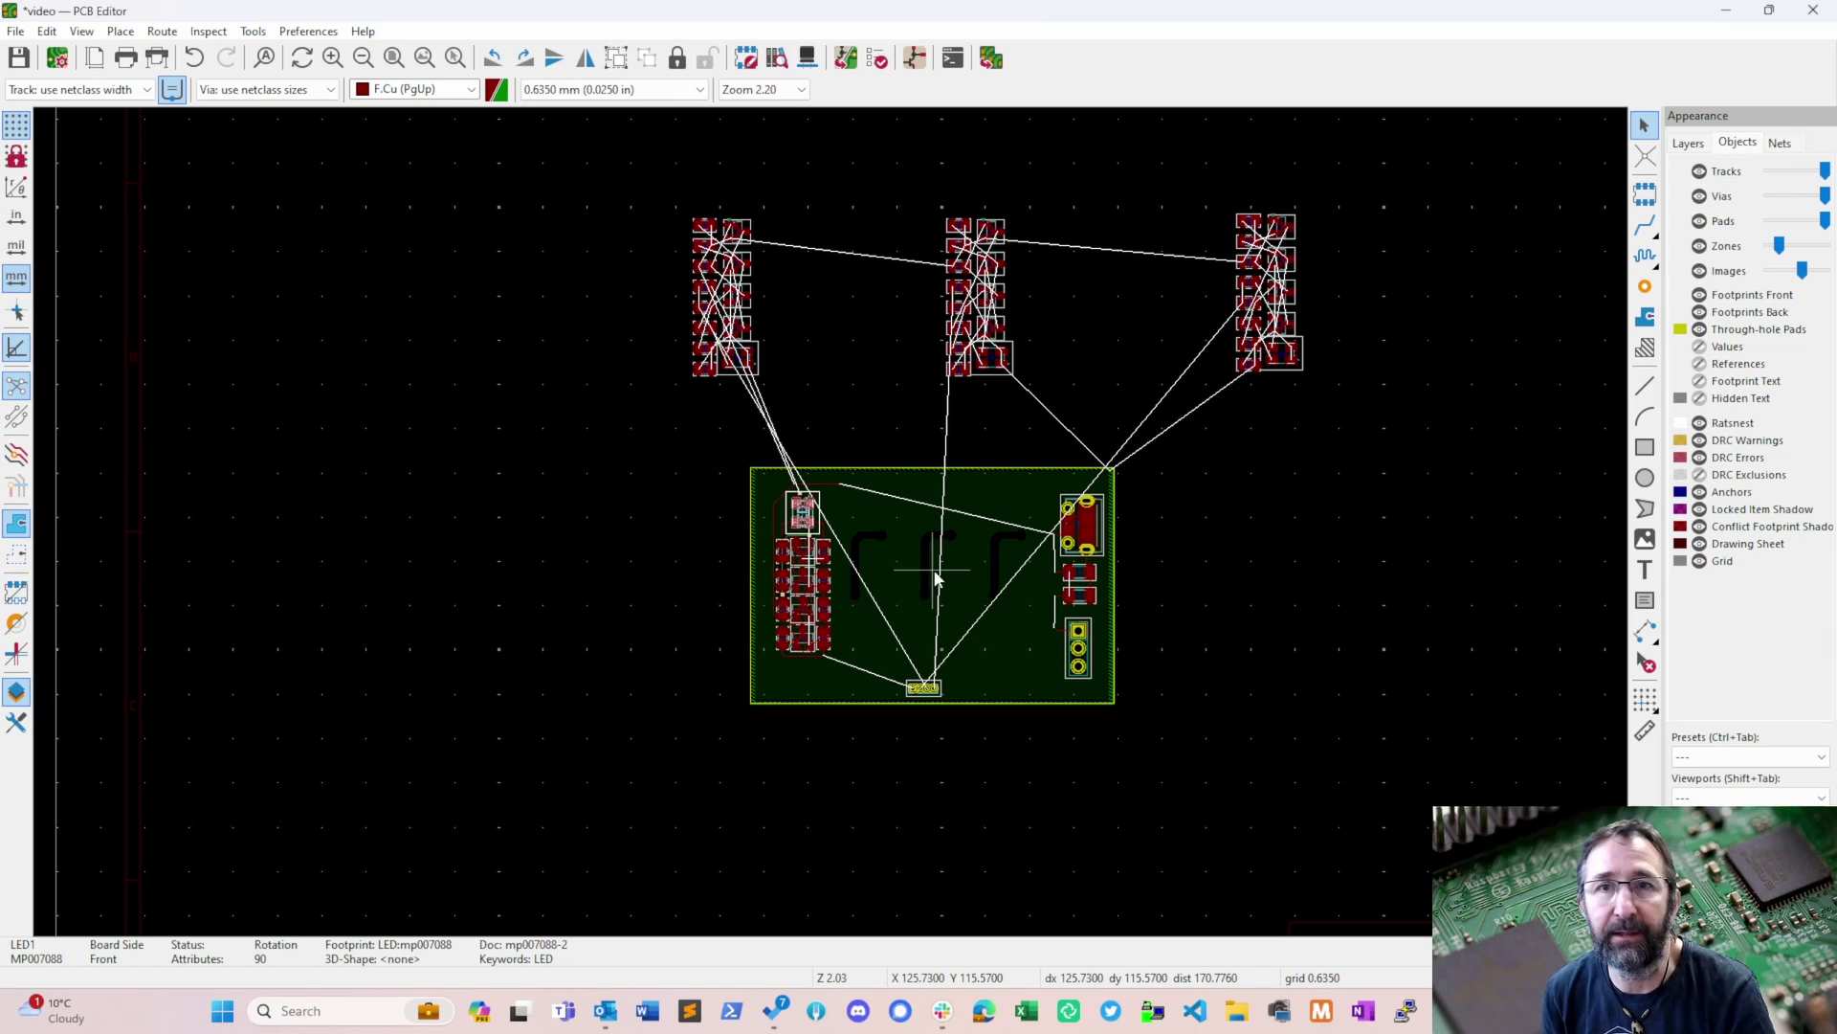
middle_drag(1351, 493, 1098, 479)
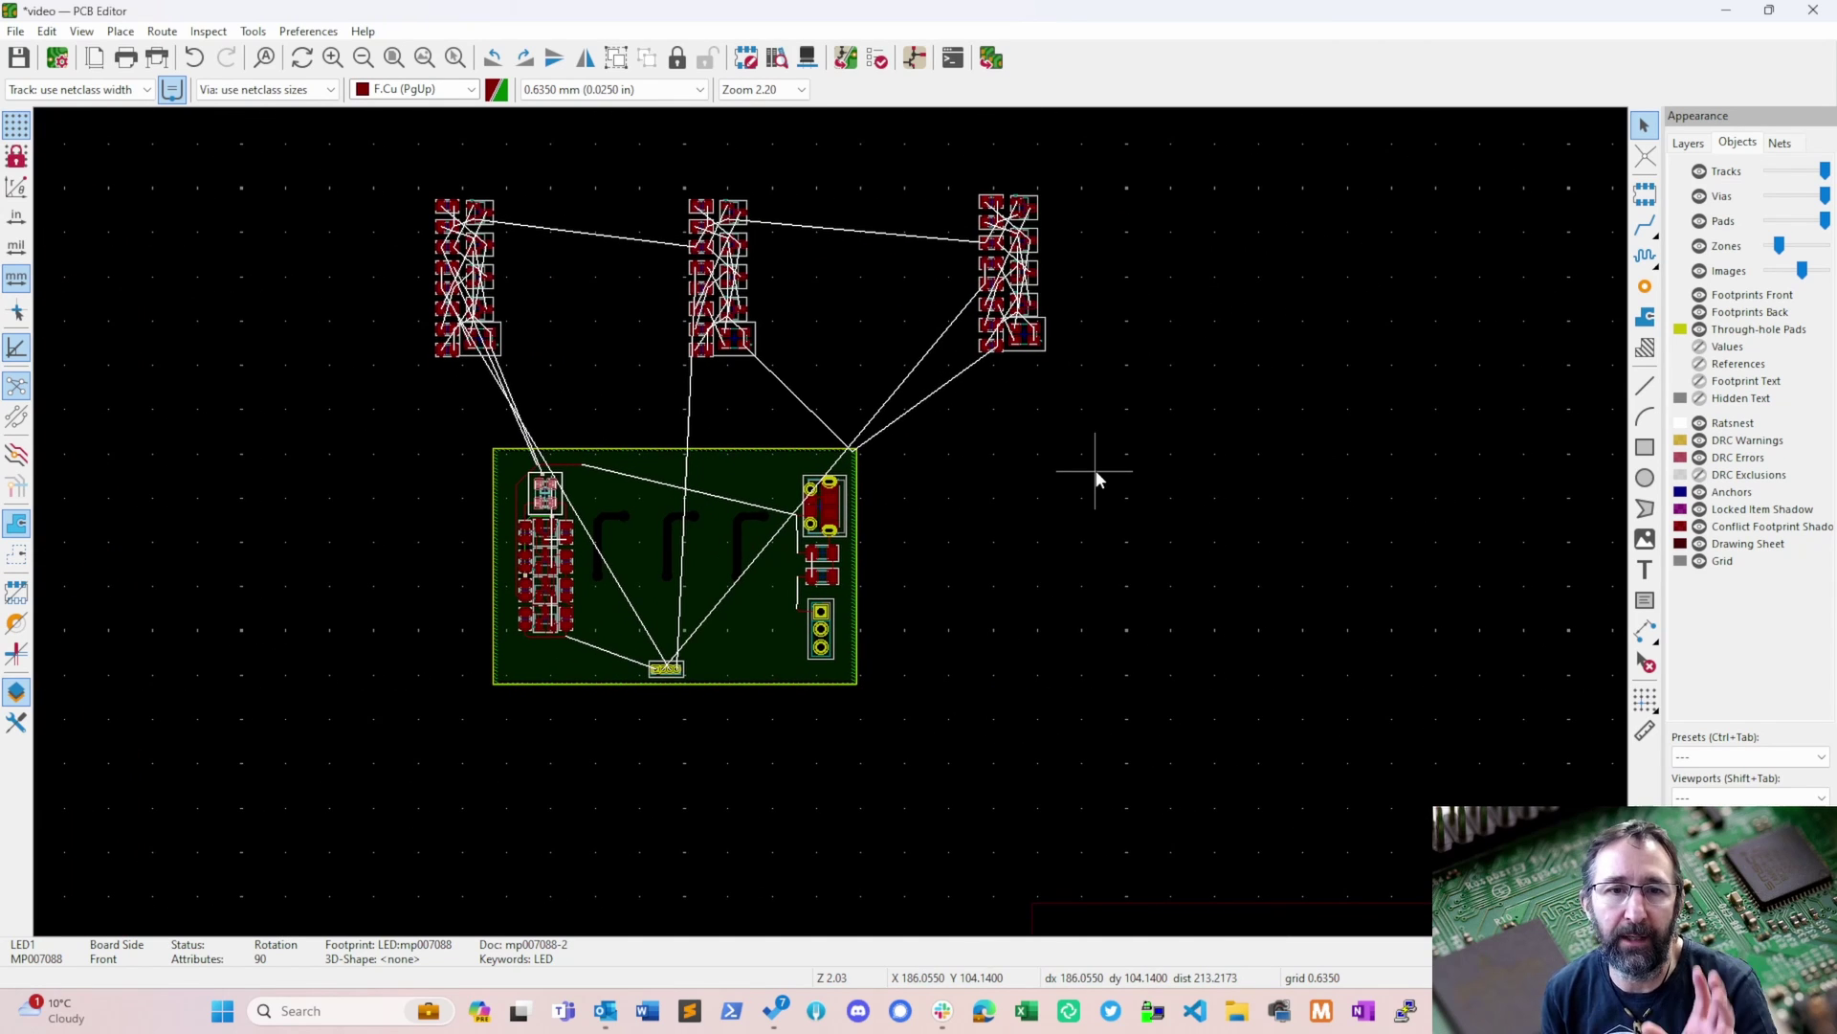
click(992, 58)
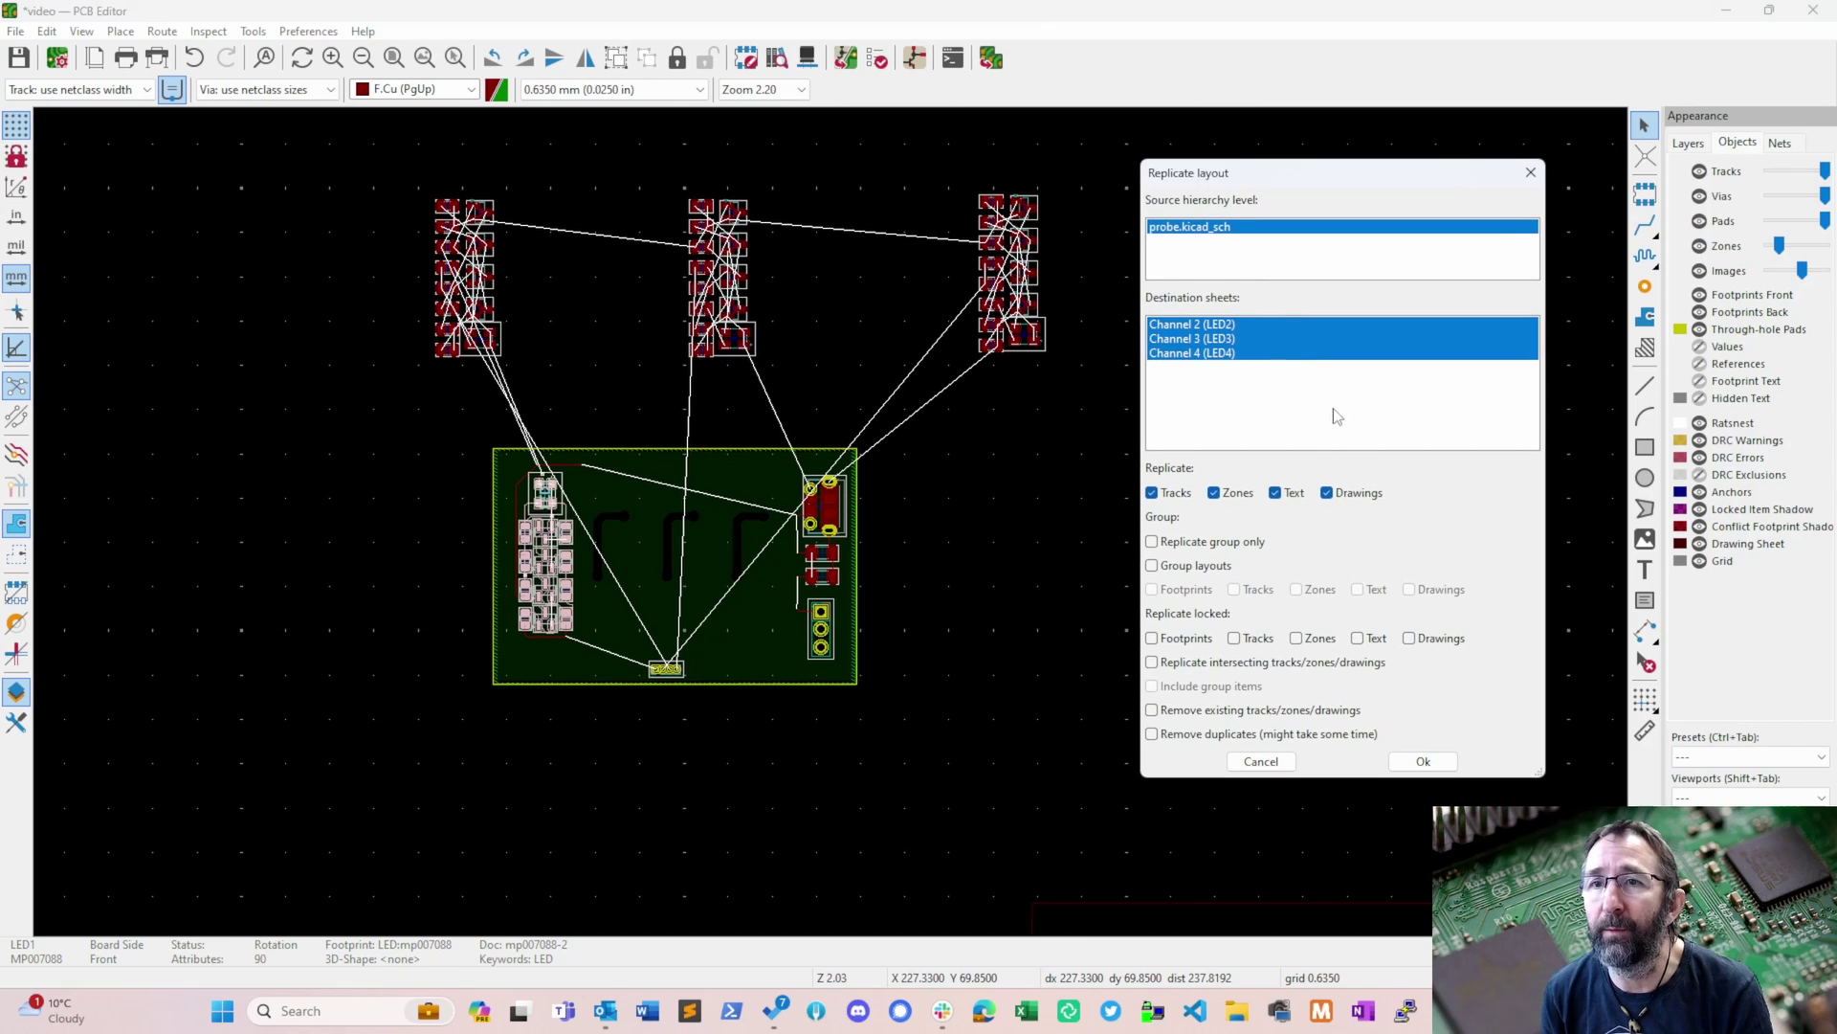
click(1192, 353)
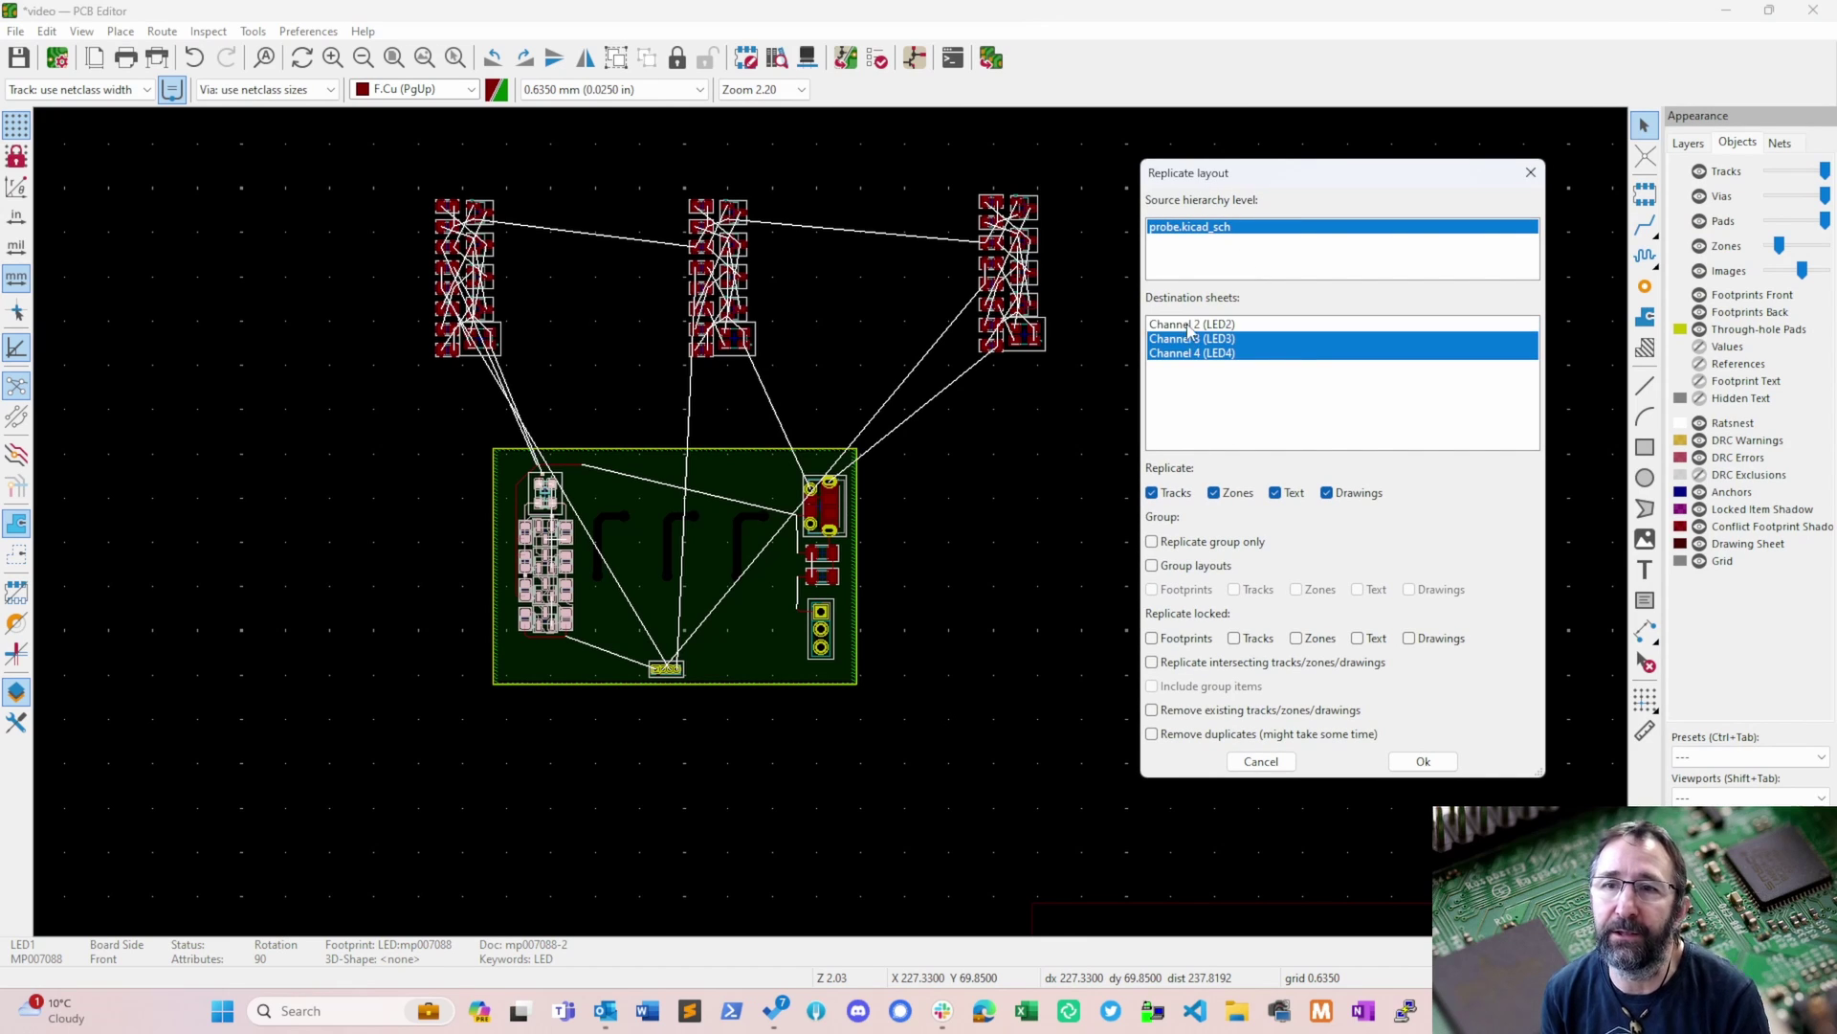
key(shift+Up)
key(shift+Up)
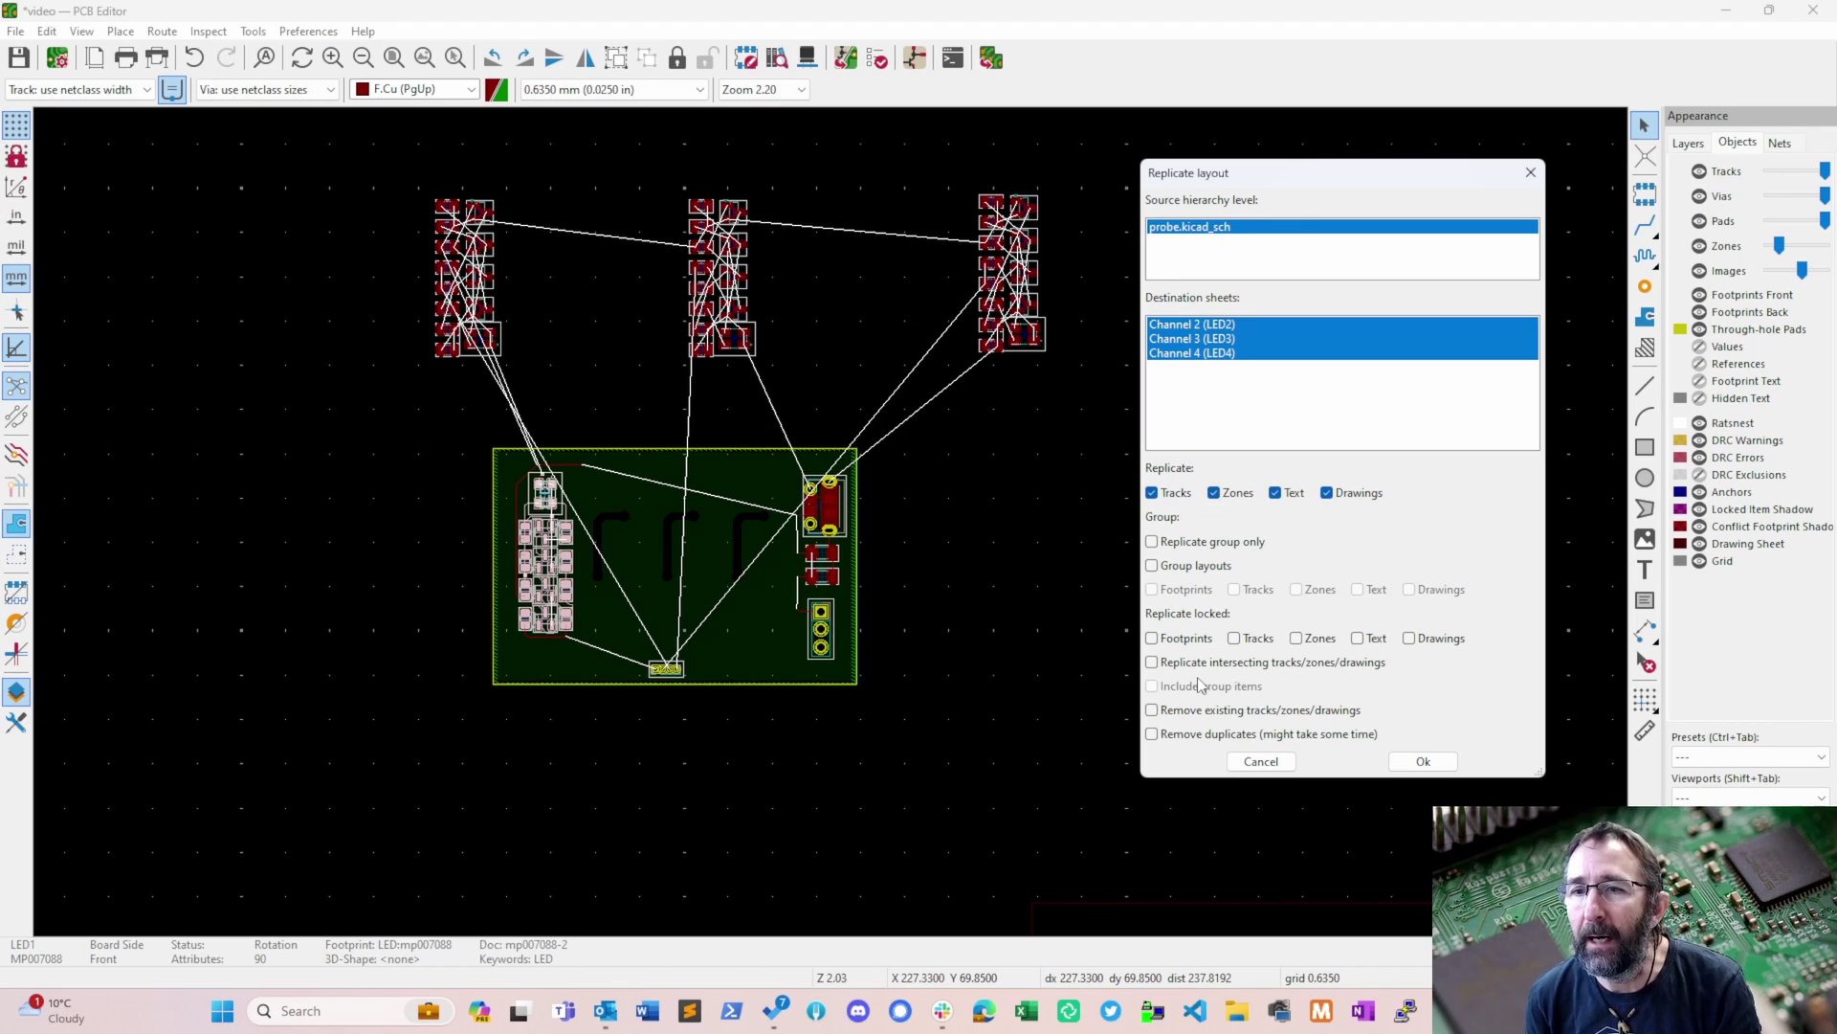
click(1154, 566)
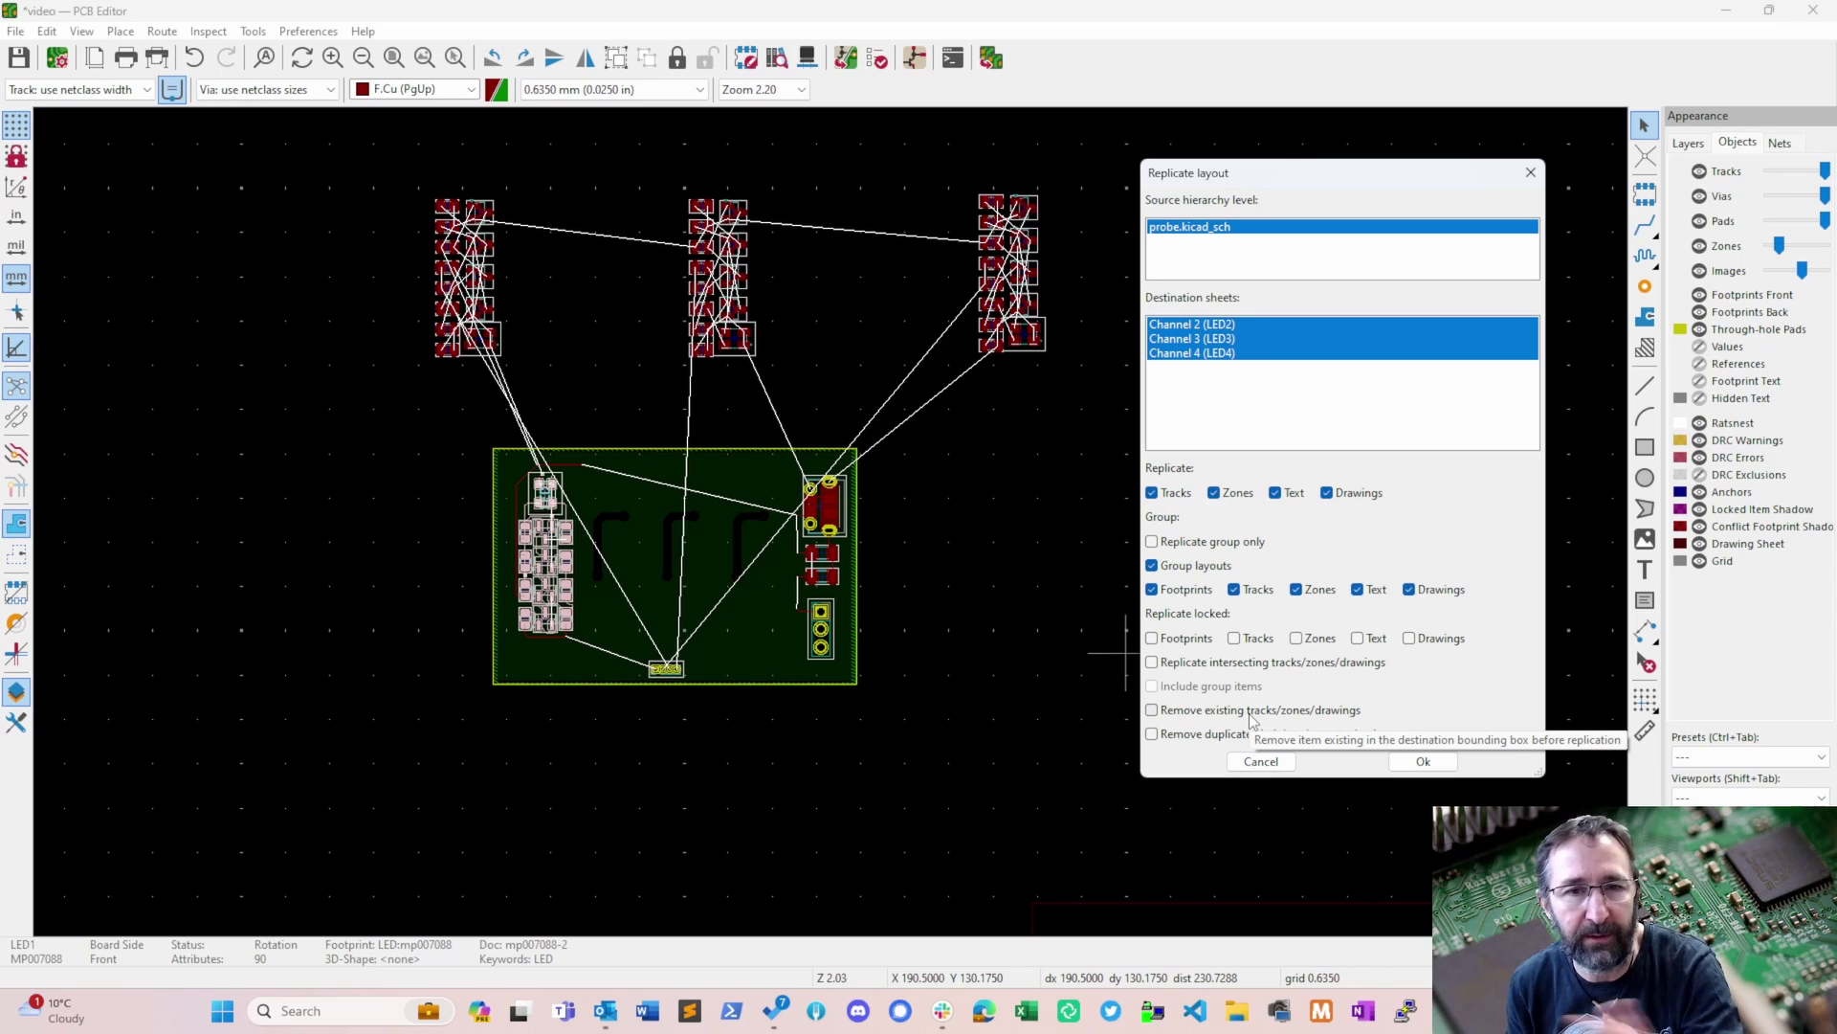
click(1426, 763)
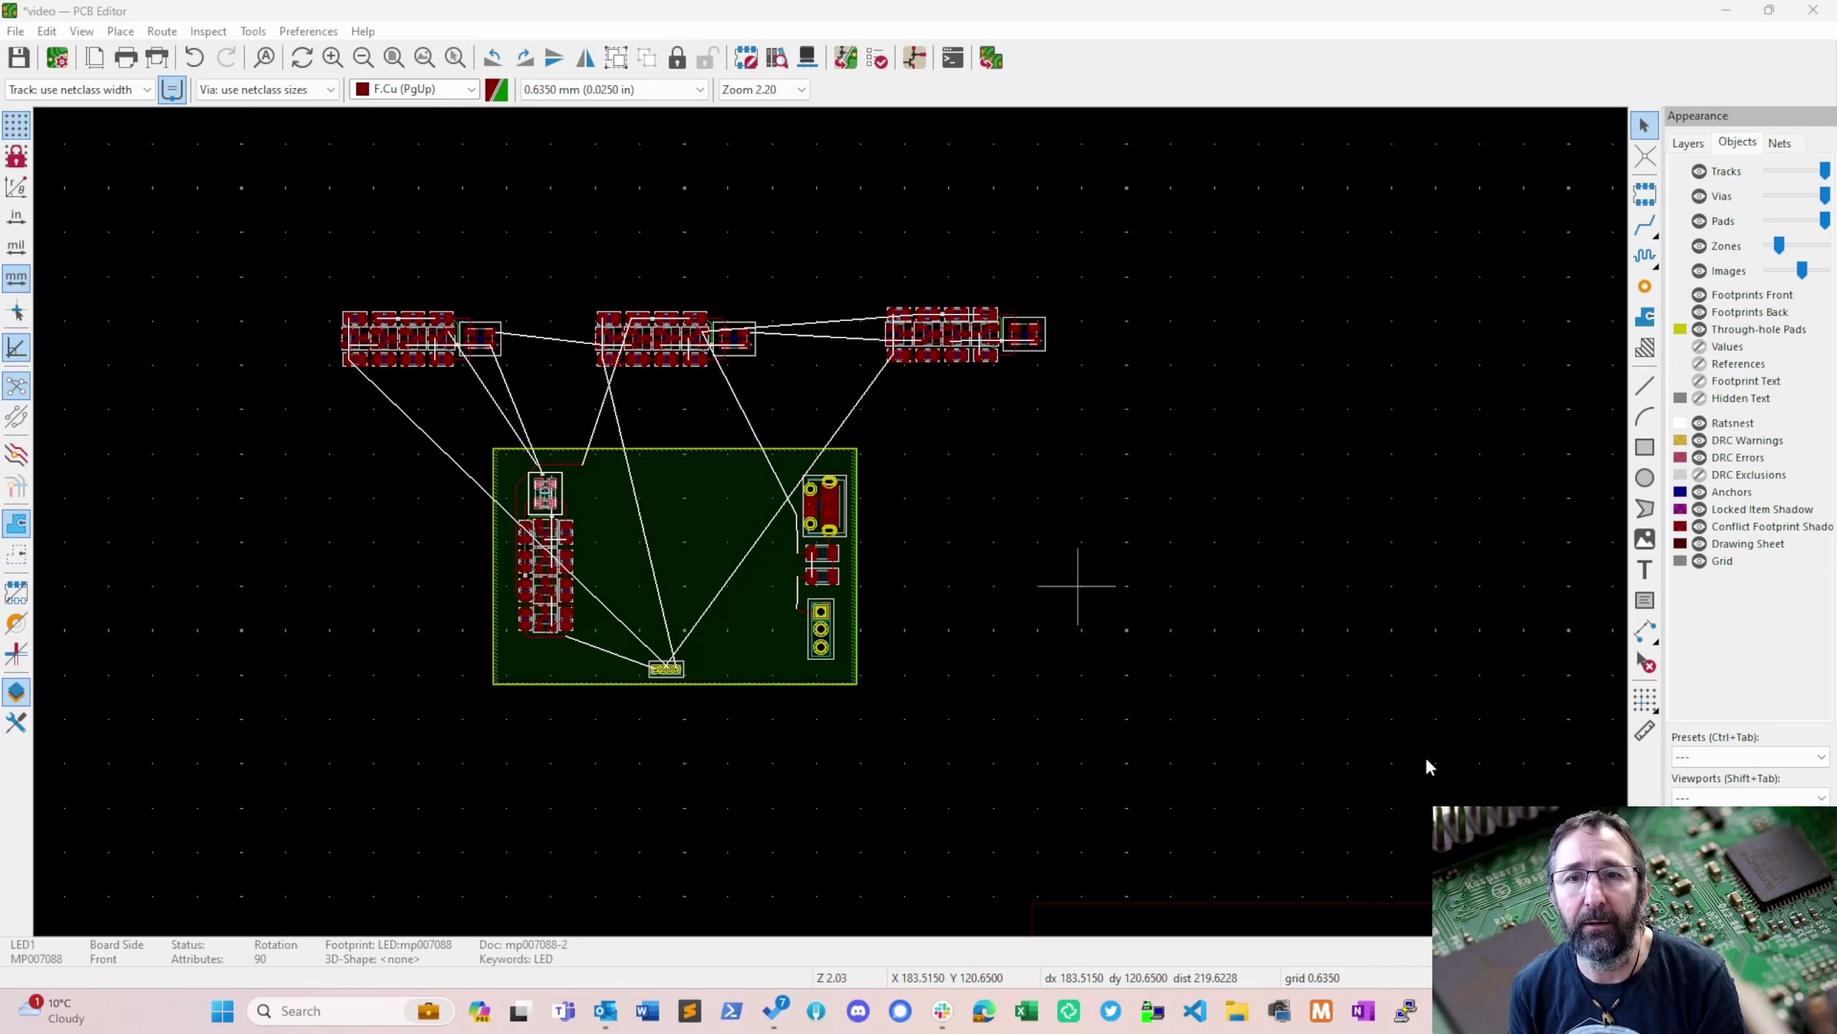
- Turn the replicated Channel 3, 4 and 2 groups vertical to match the original
middle_drag(1090, 580, 1219, 596)
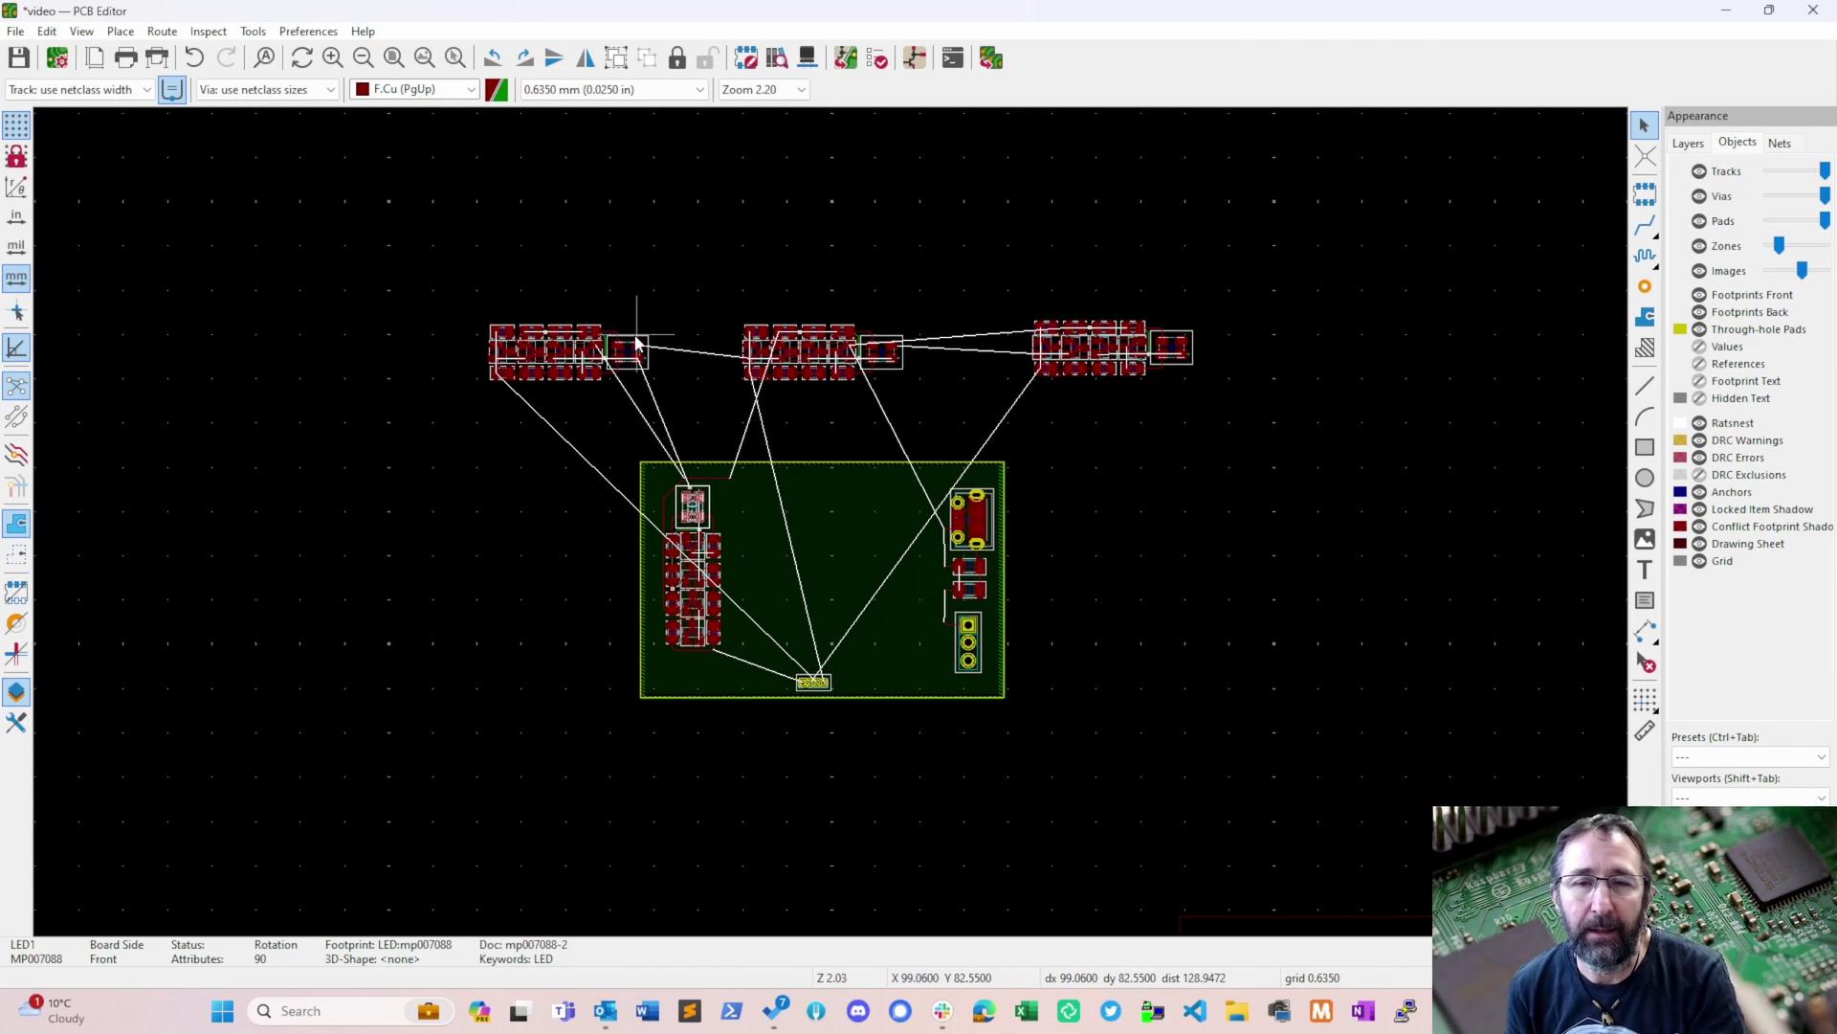
drag(406, 266, 674, 402)
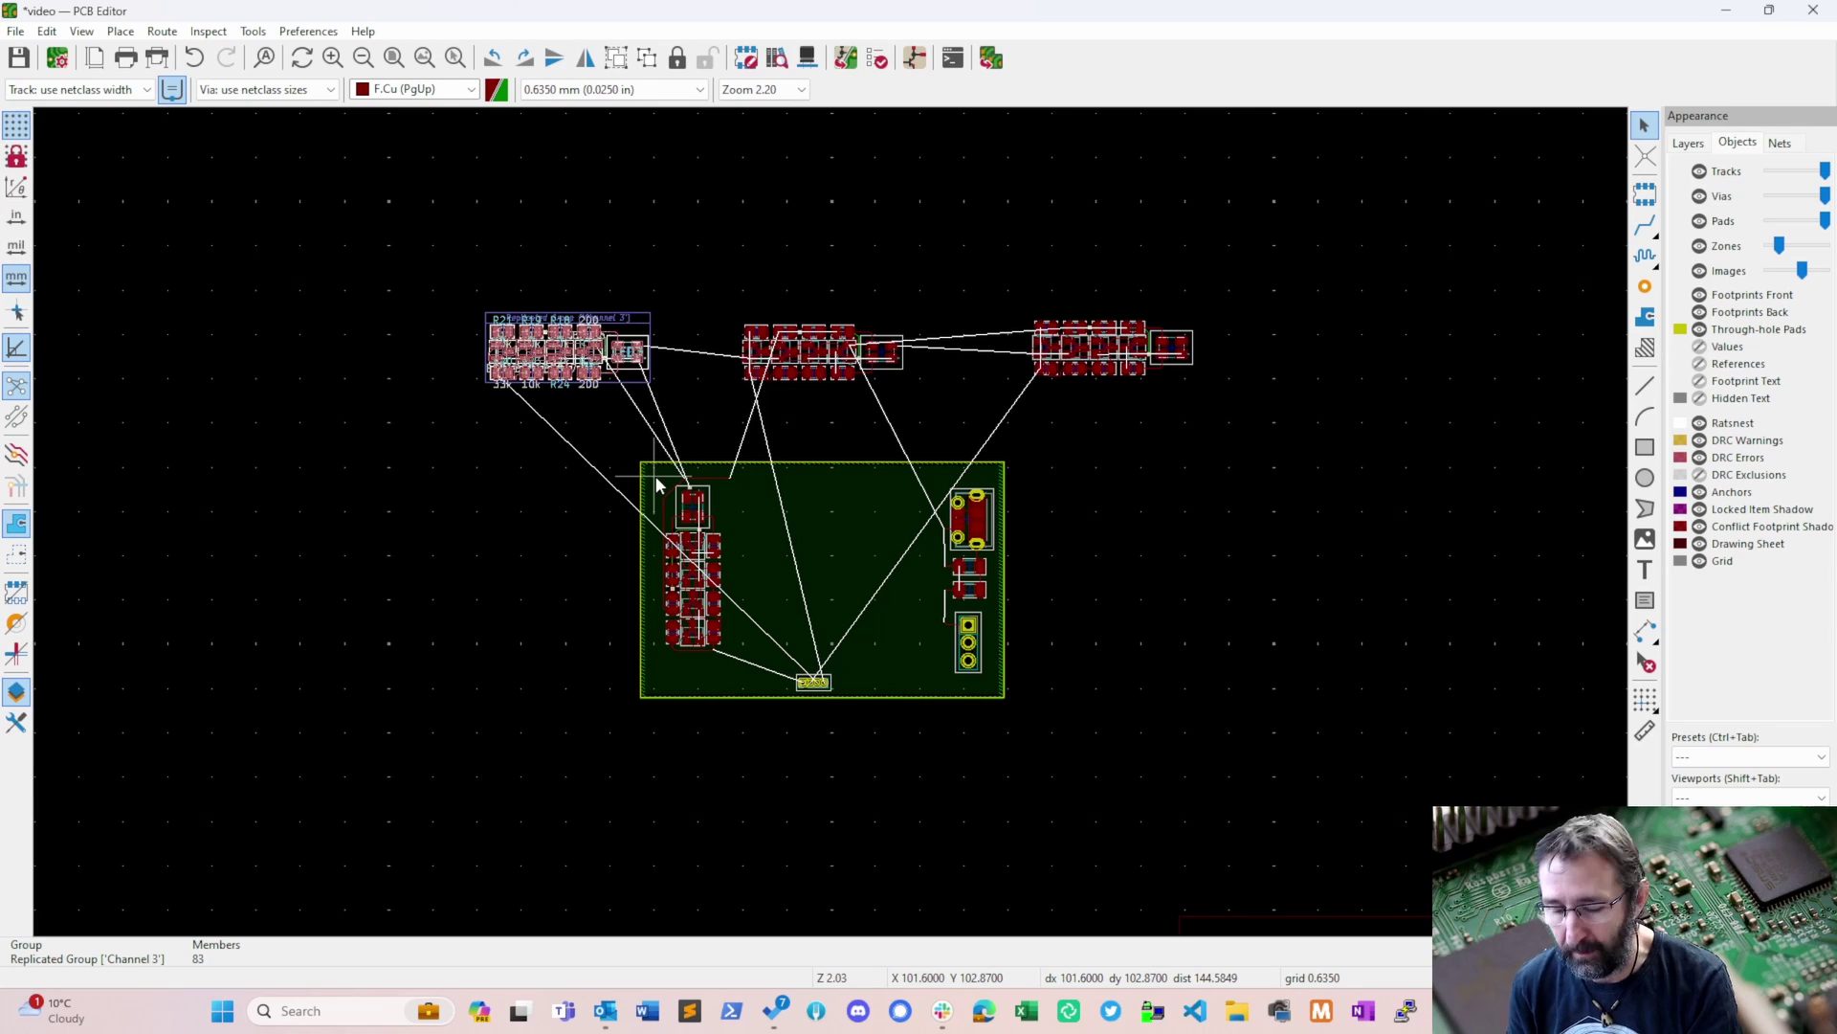
key(ctrl+shift+r)
click(811, 337)
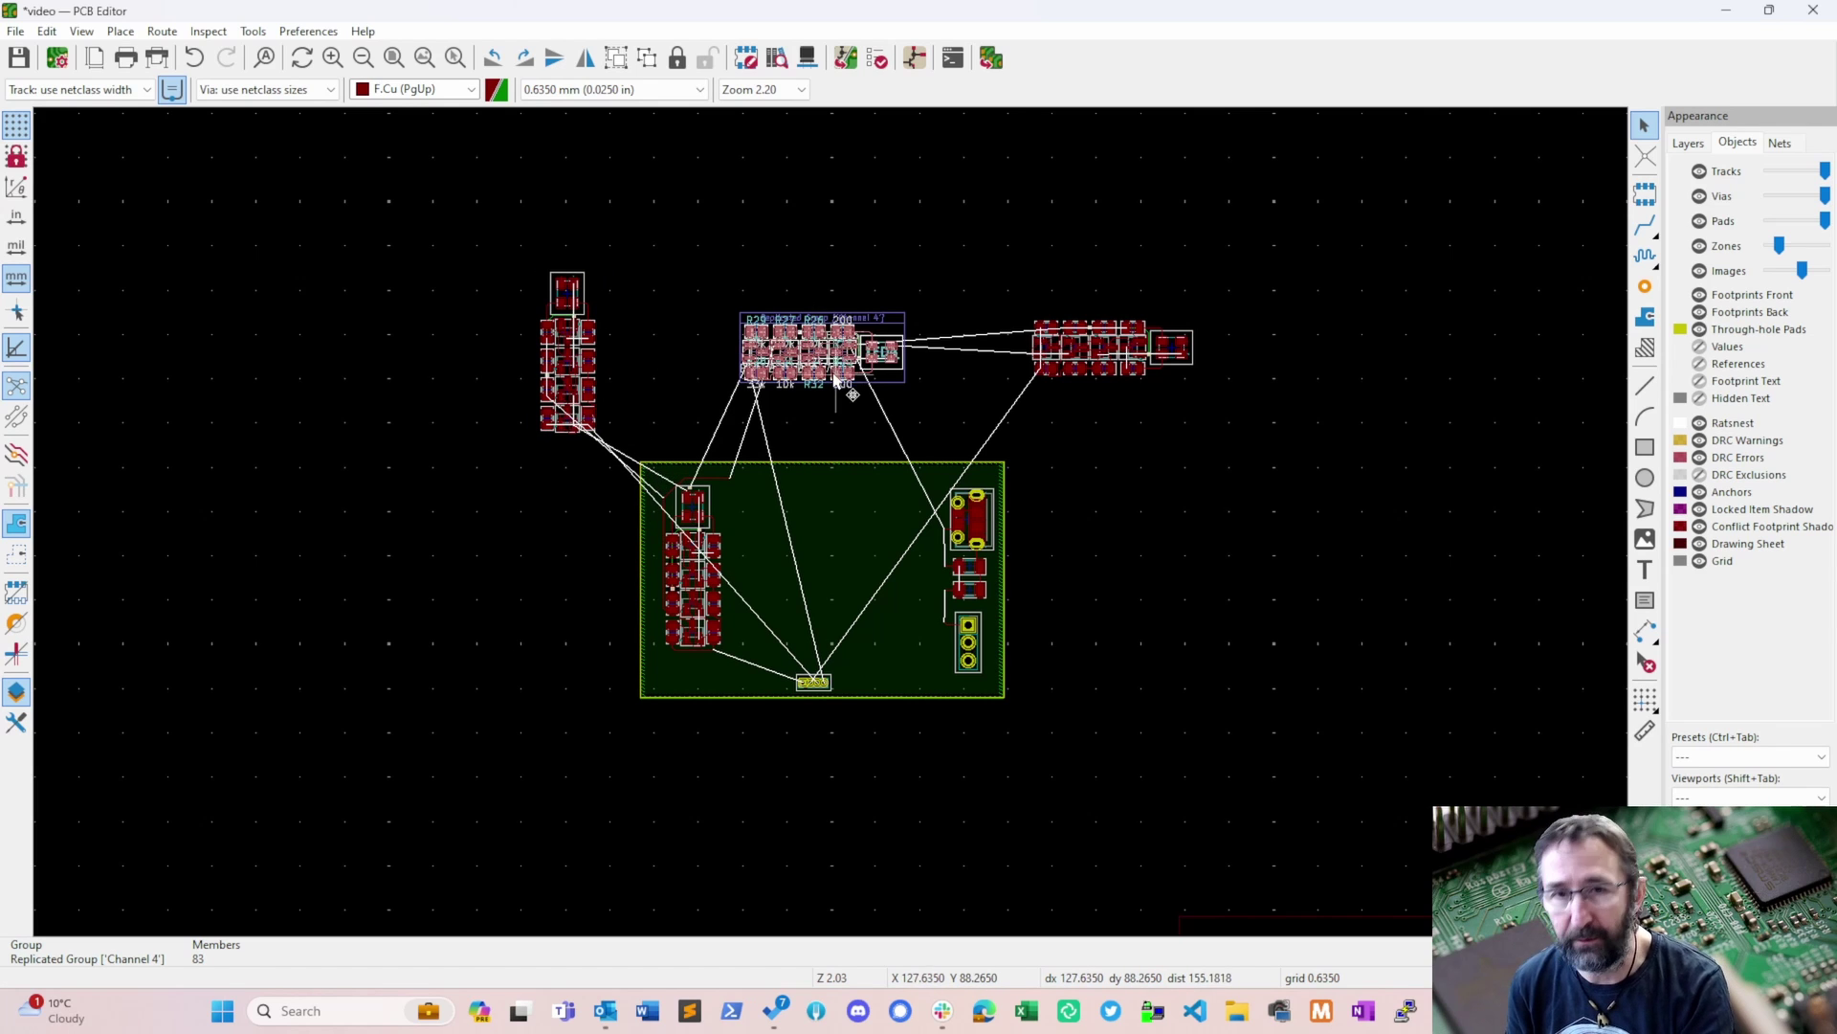
key(ctrl+shift+r)
key(Escape)
key(ctrl+shift+r)
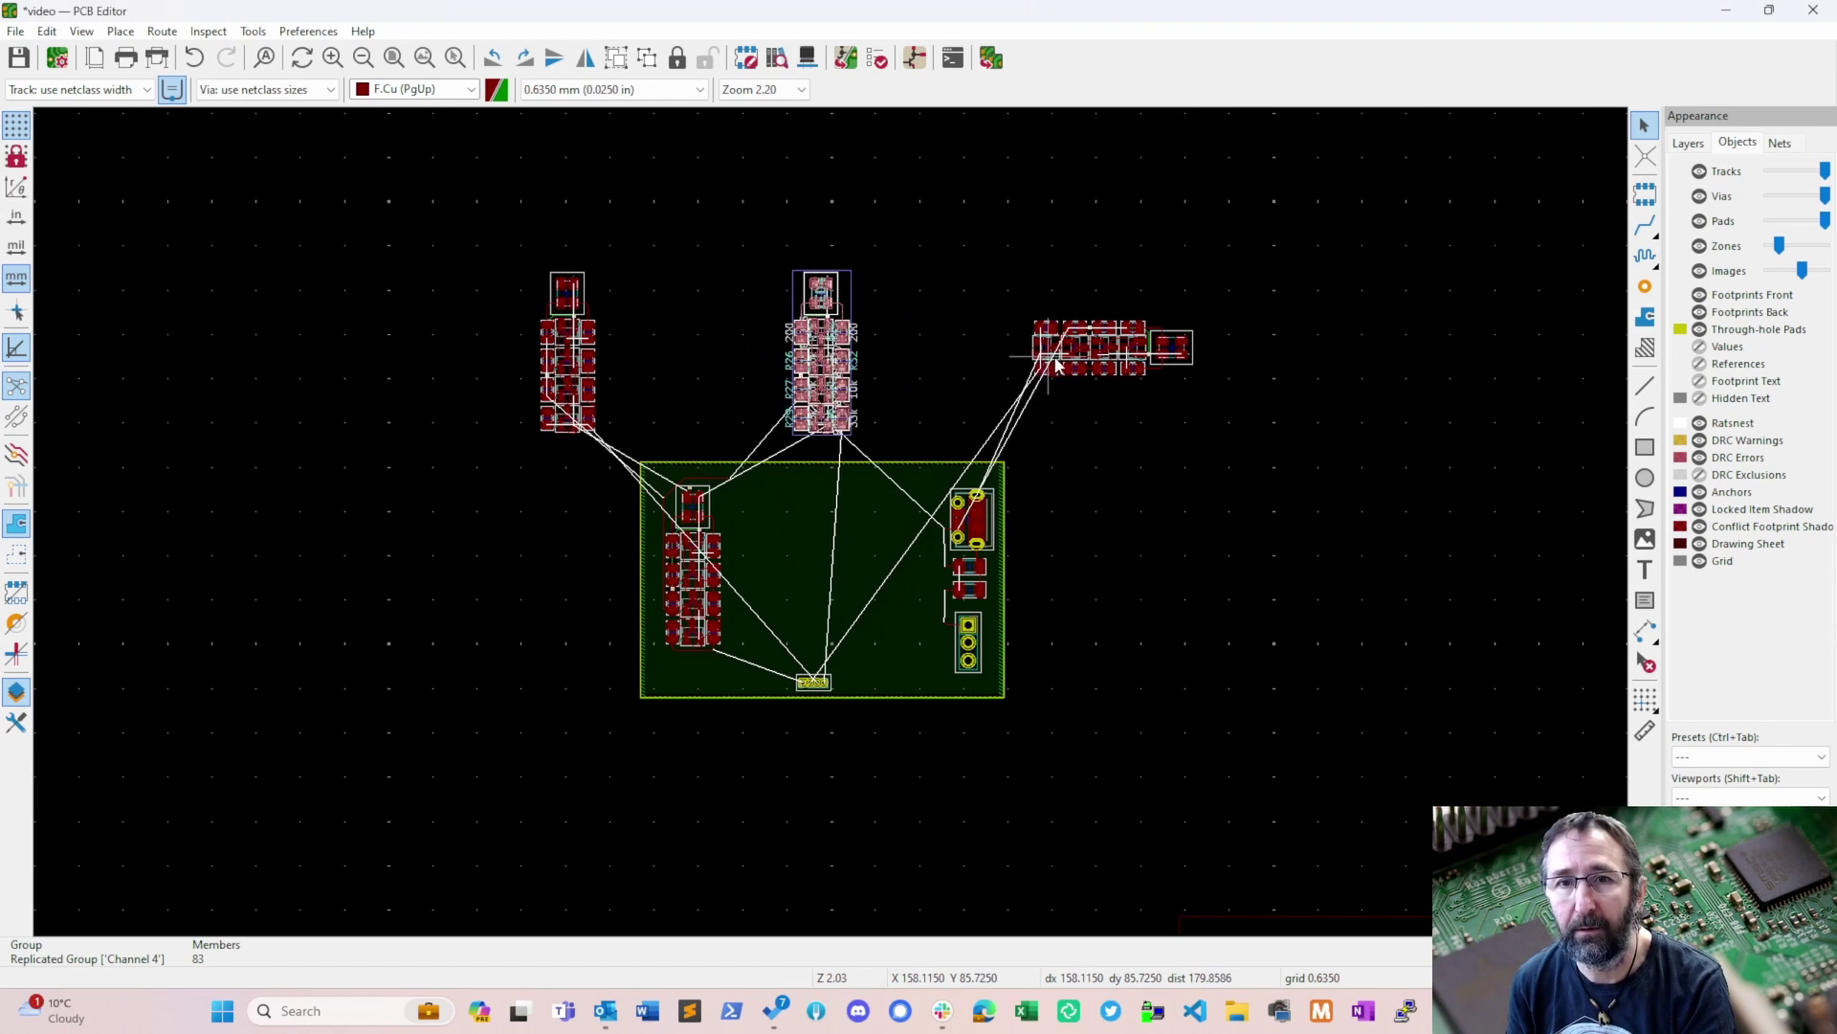
click(1058, 354)
key(ctrl+shift+r)
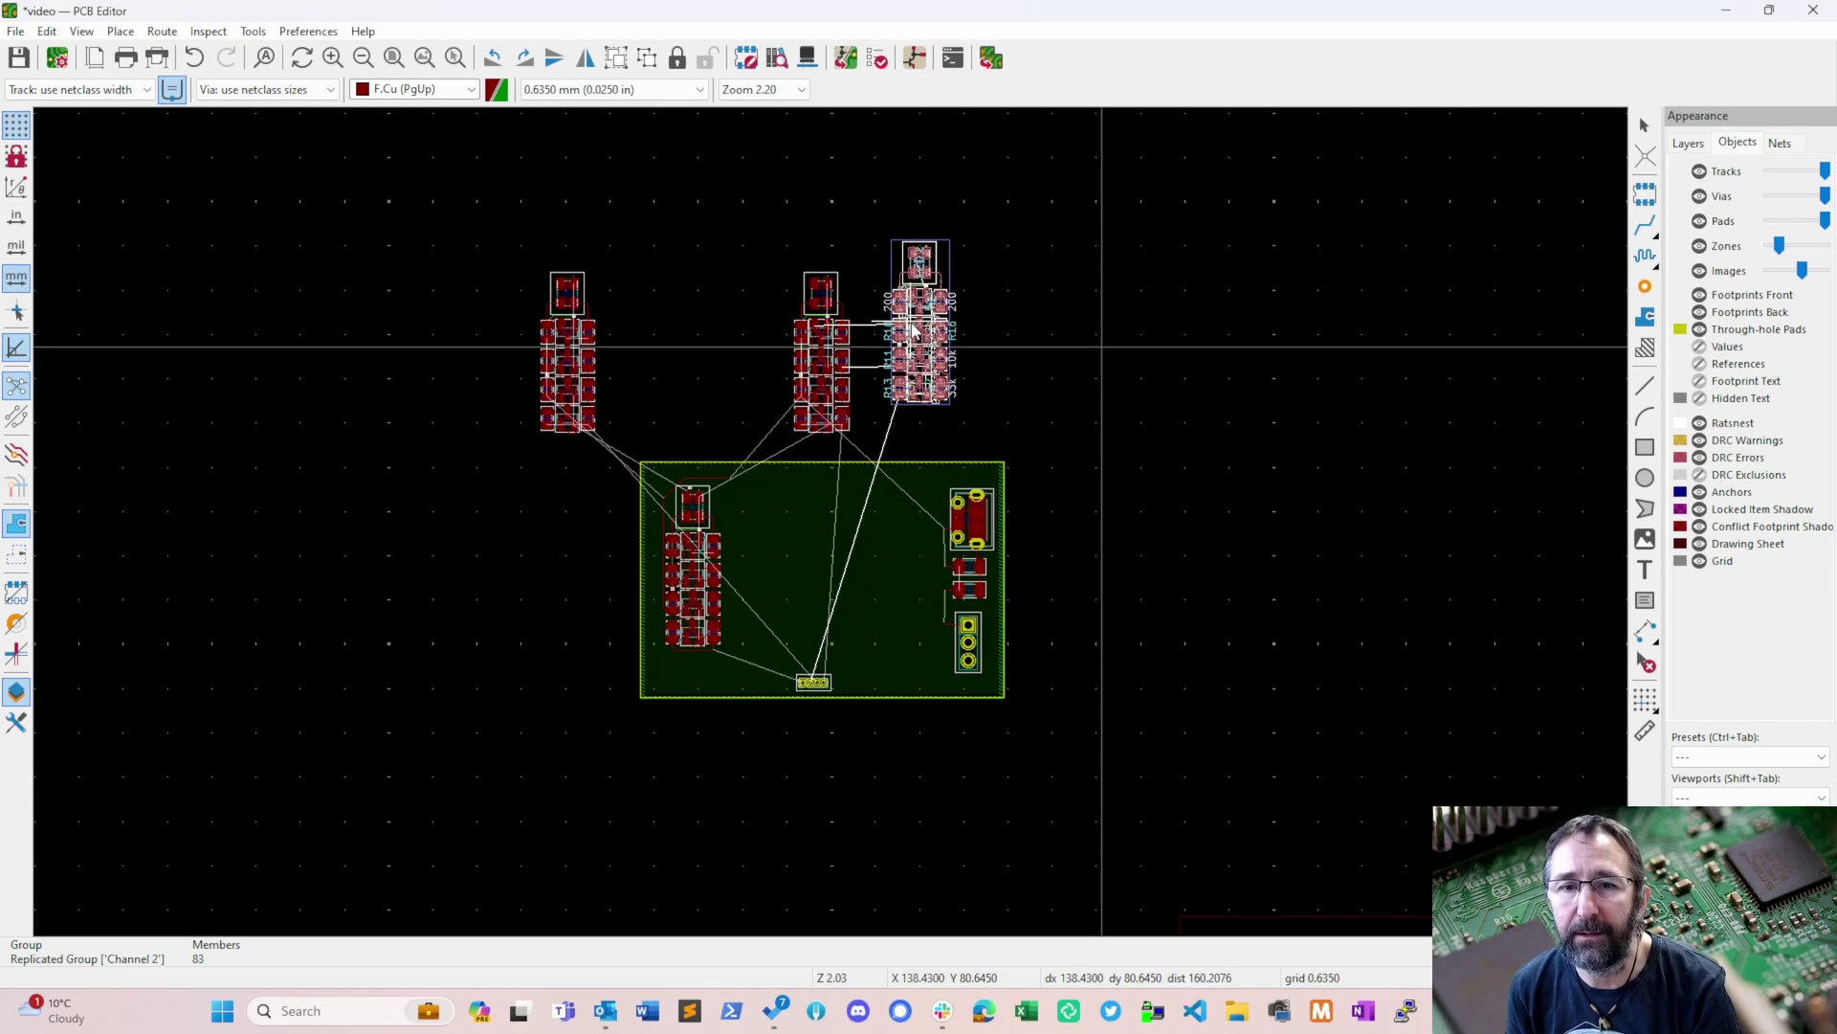
key(Escape)
- Drag the Channel 2, 3 and 4 groups into the board outline beside one another
click(831, 347)
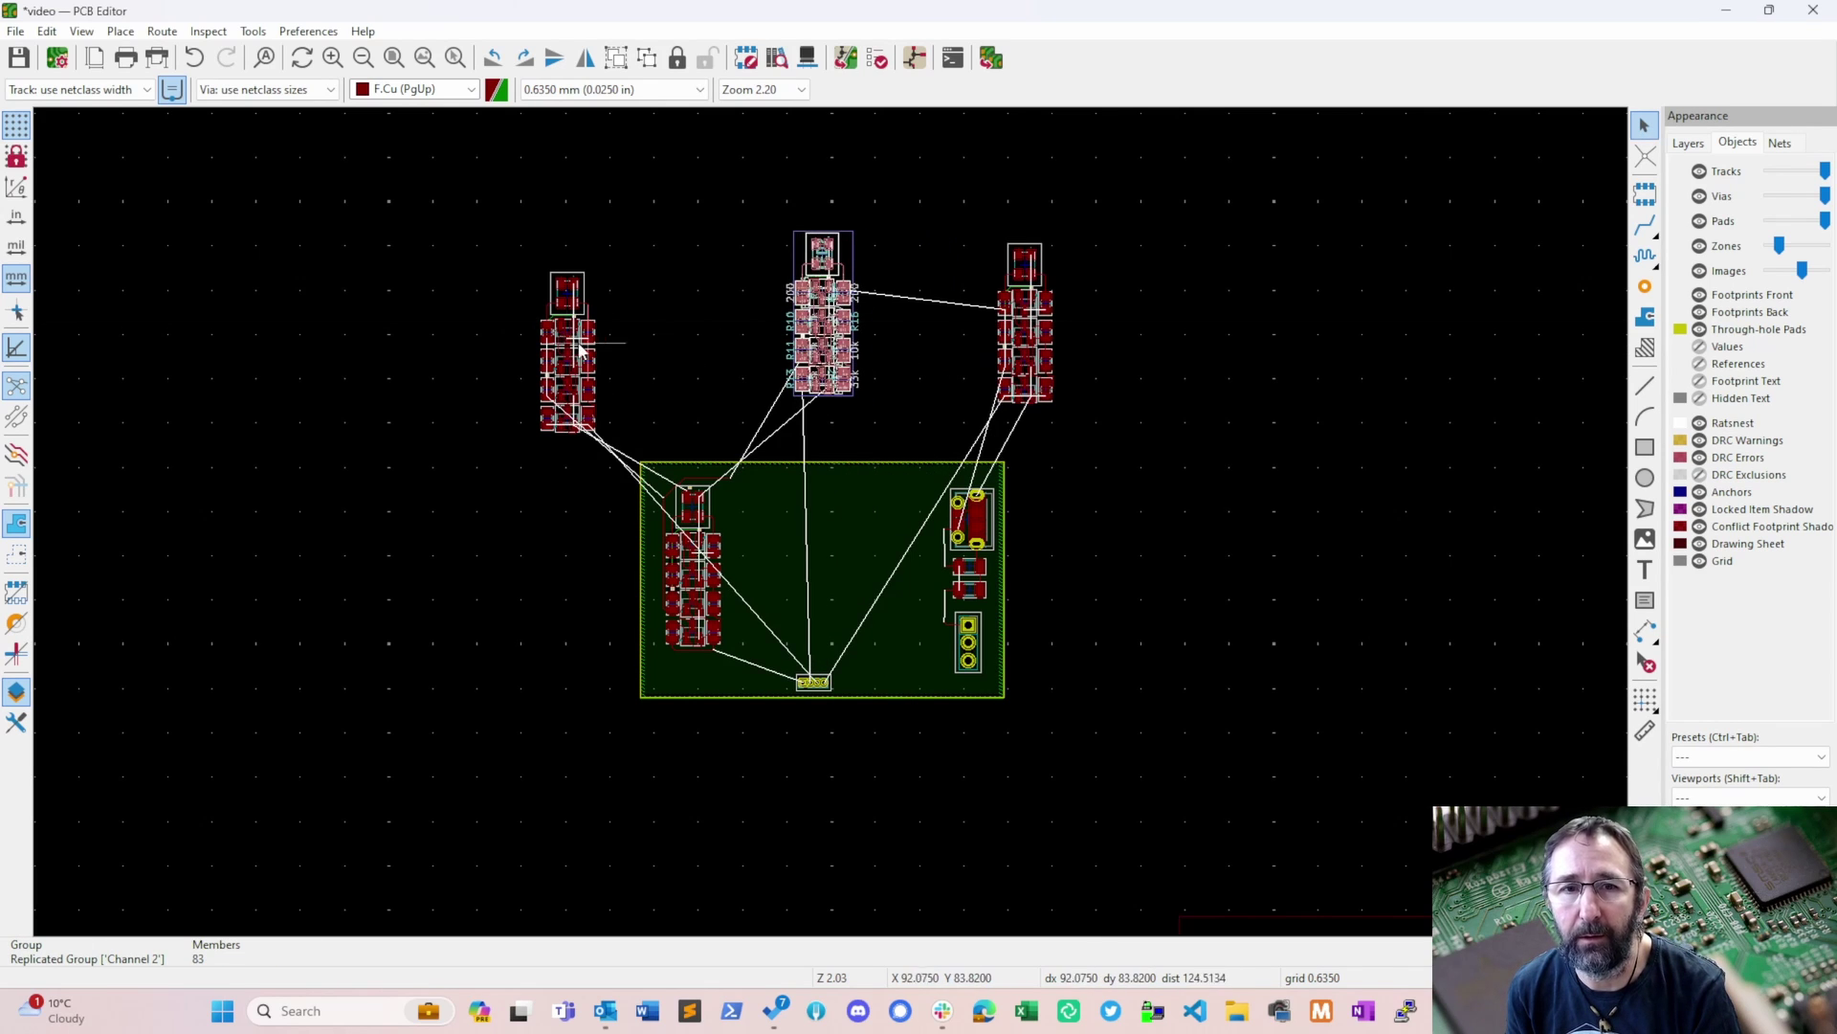
drag(577, 345, 823, 330)
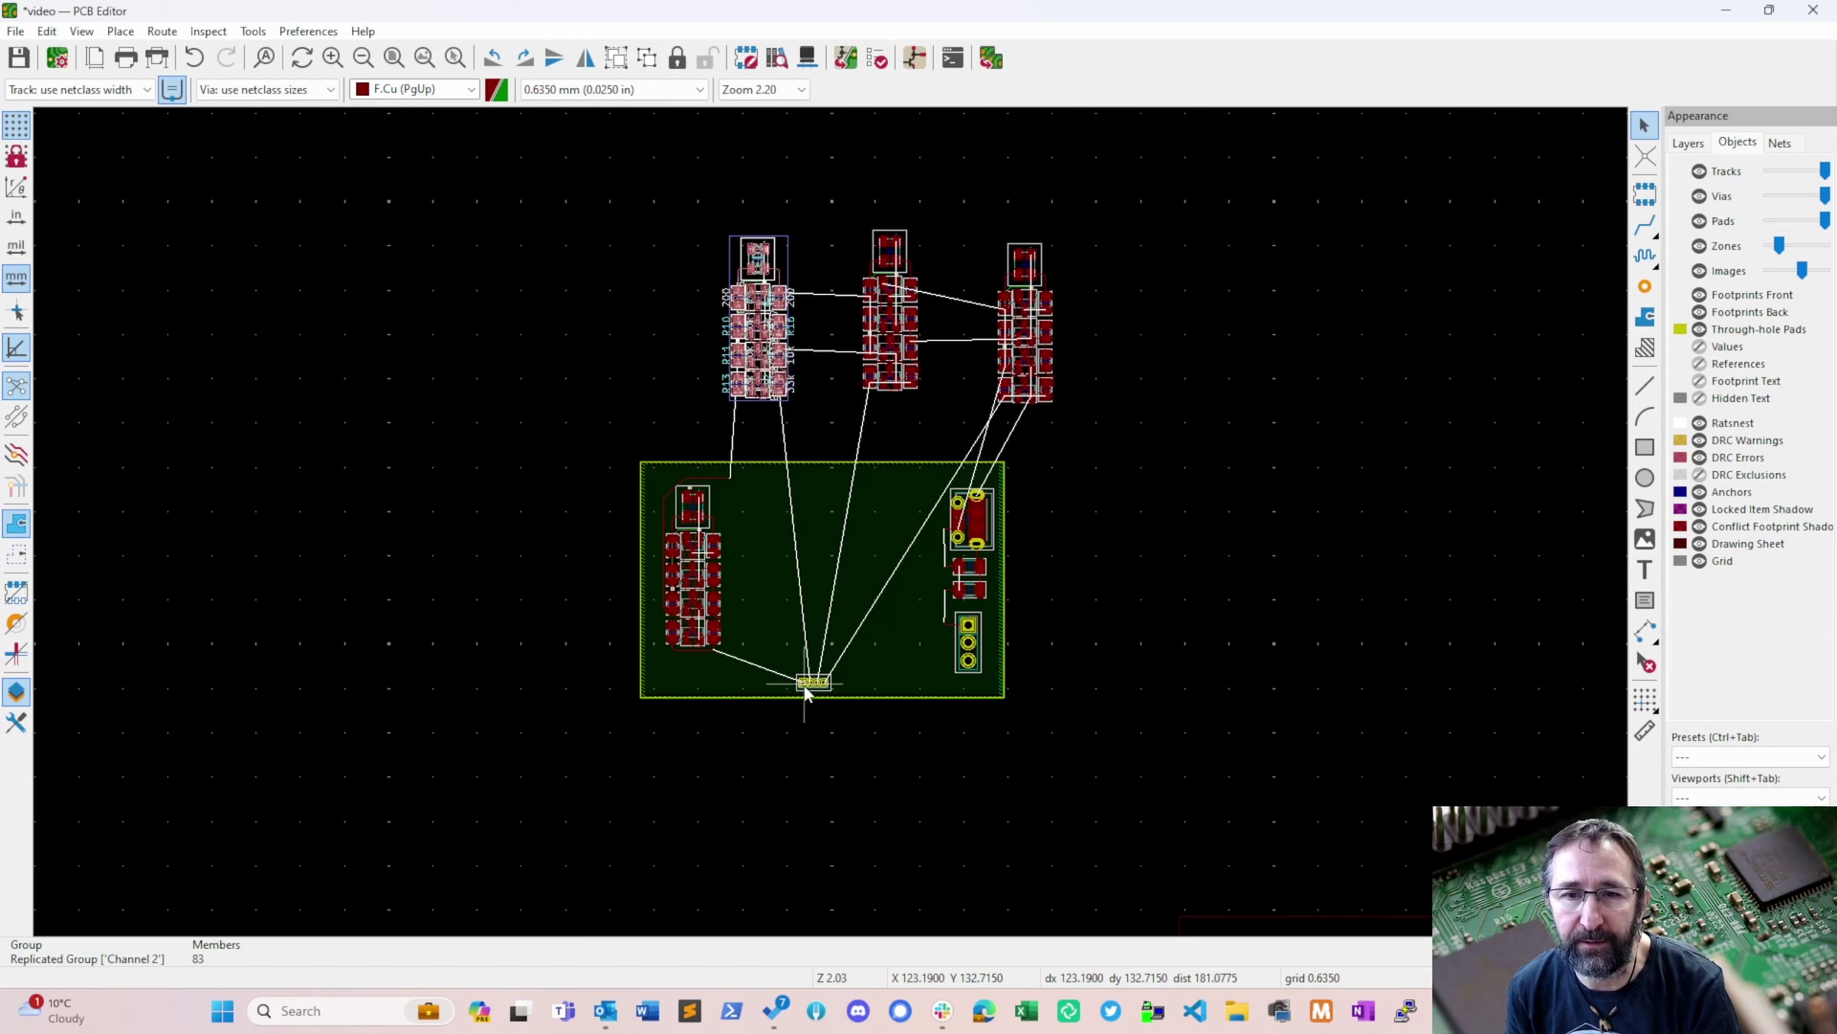
drag(756, 340, 756, 600)
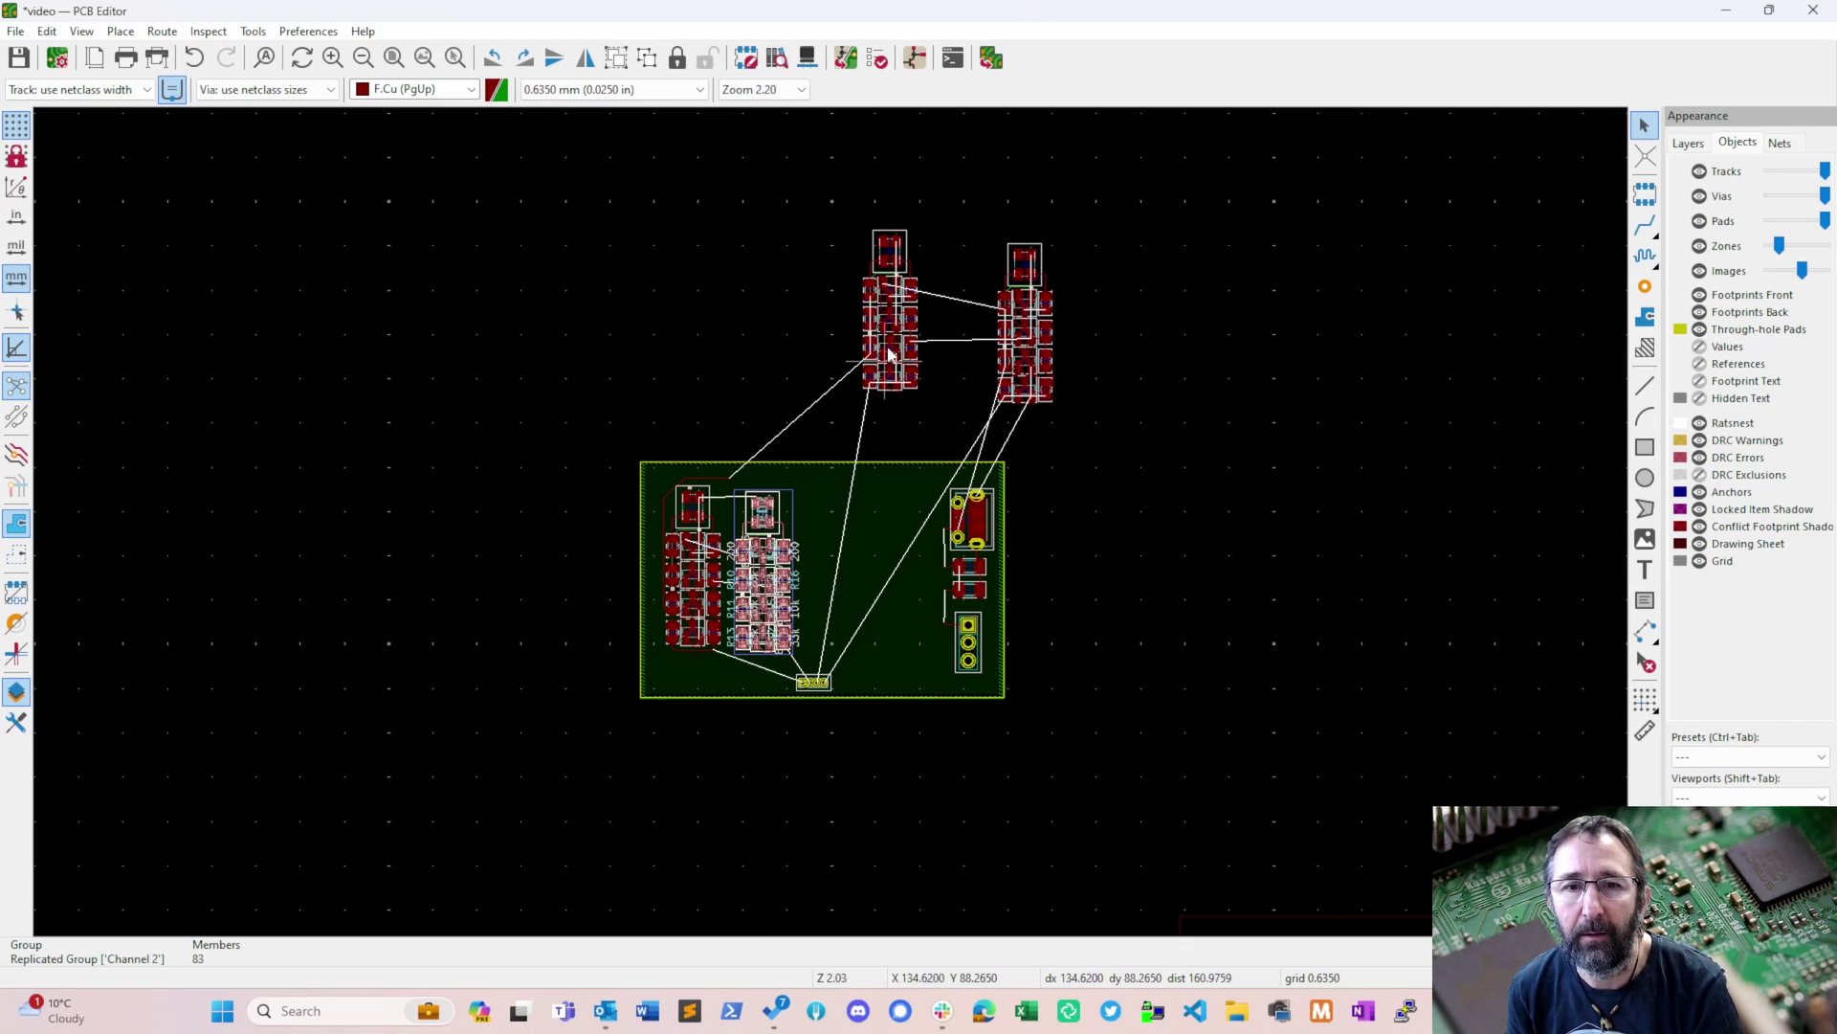
click(890, 330)
drag(891, 330, 833, 575)
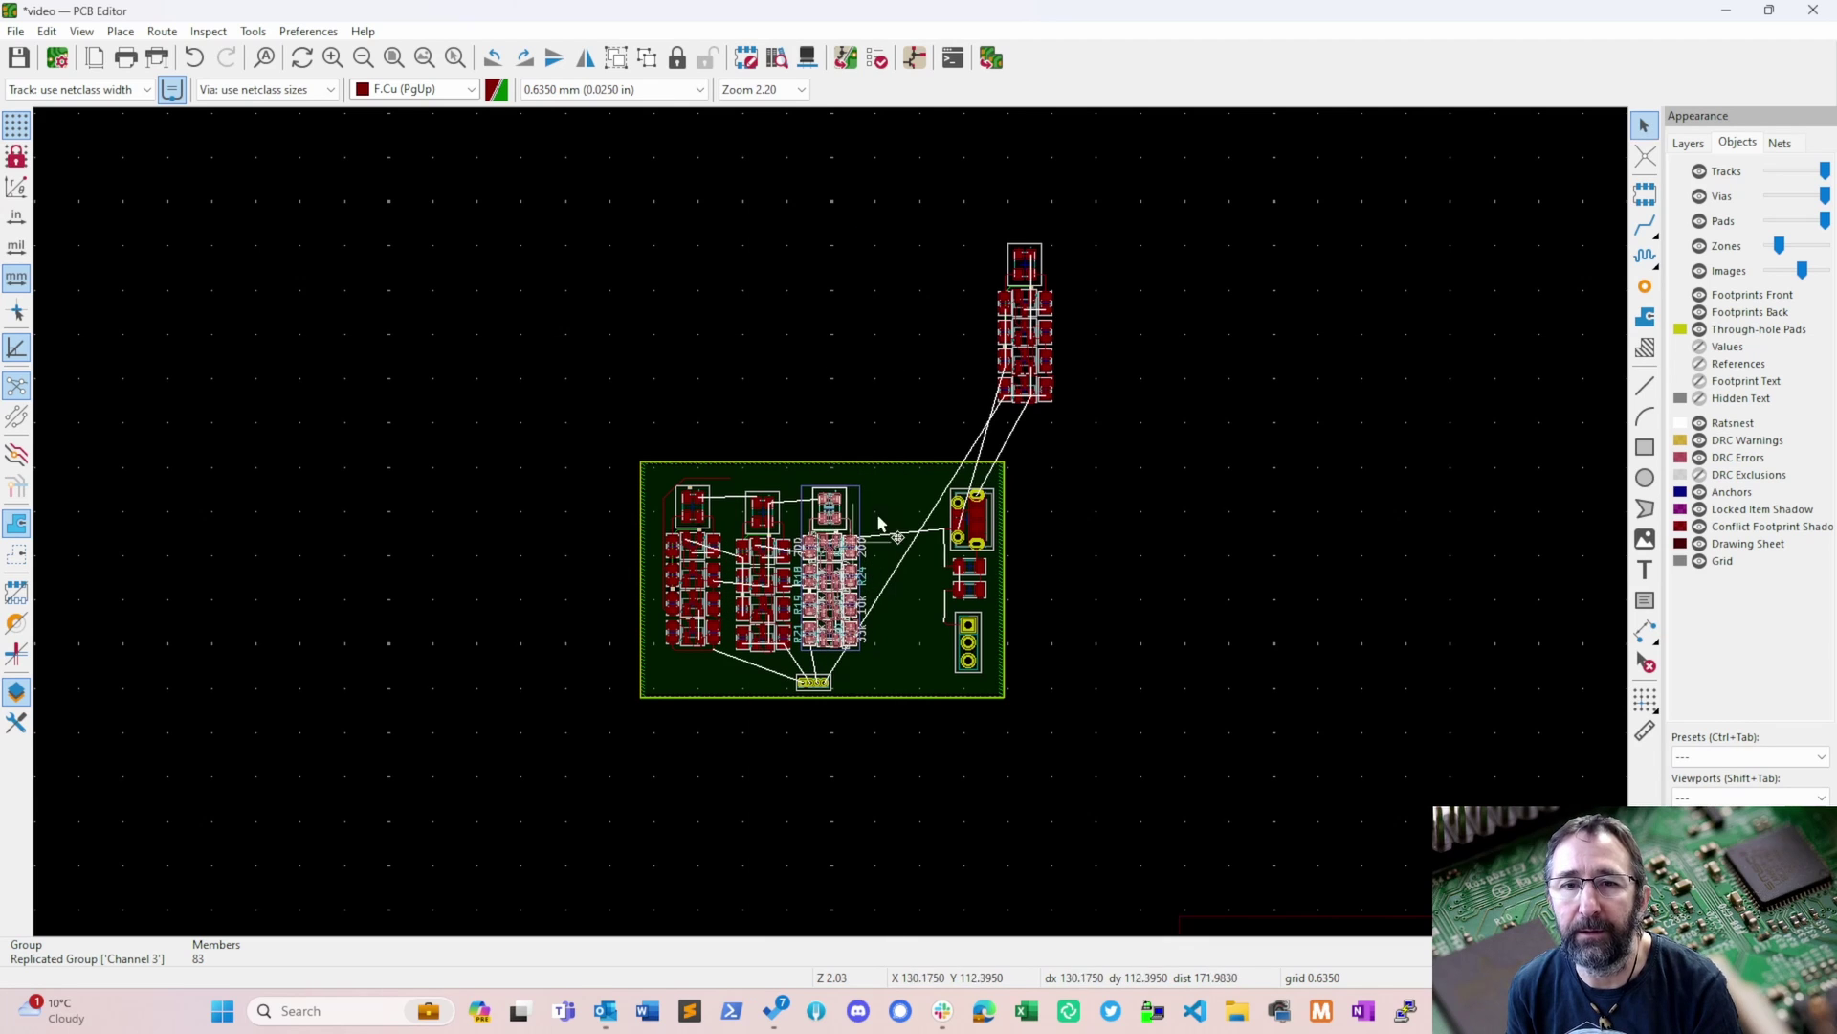
click(1024, 325)
drag(1024, 326, 899, 584)
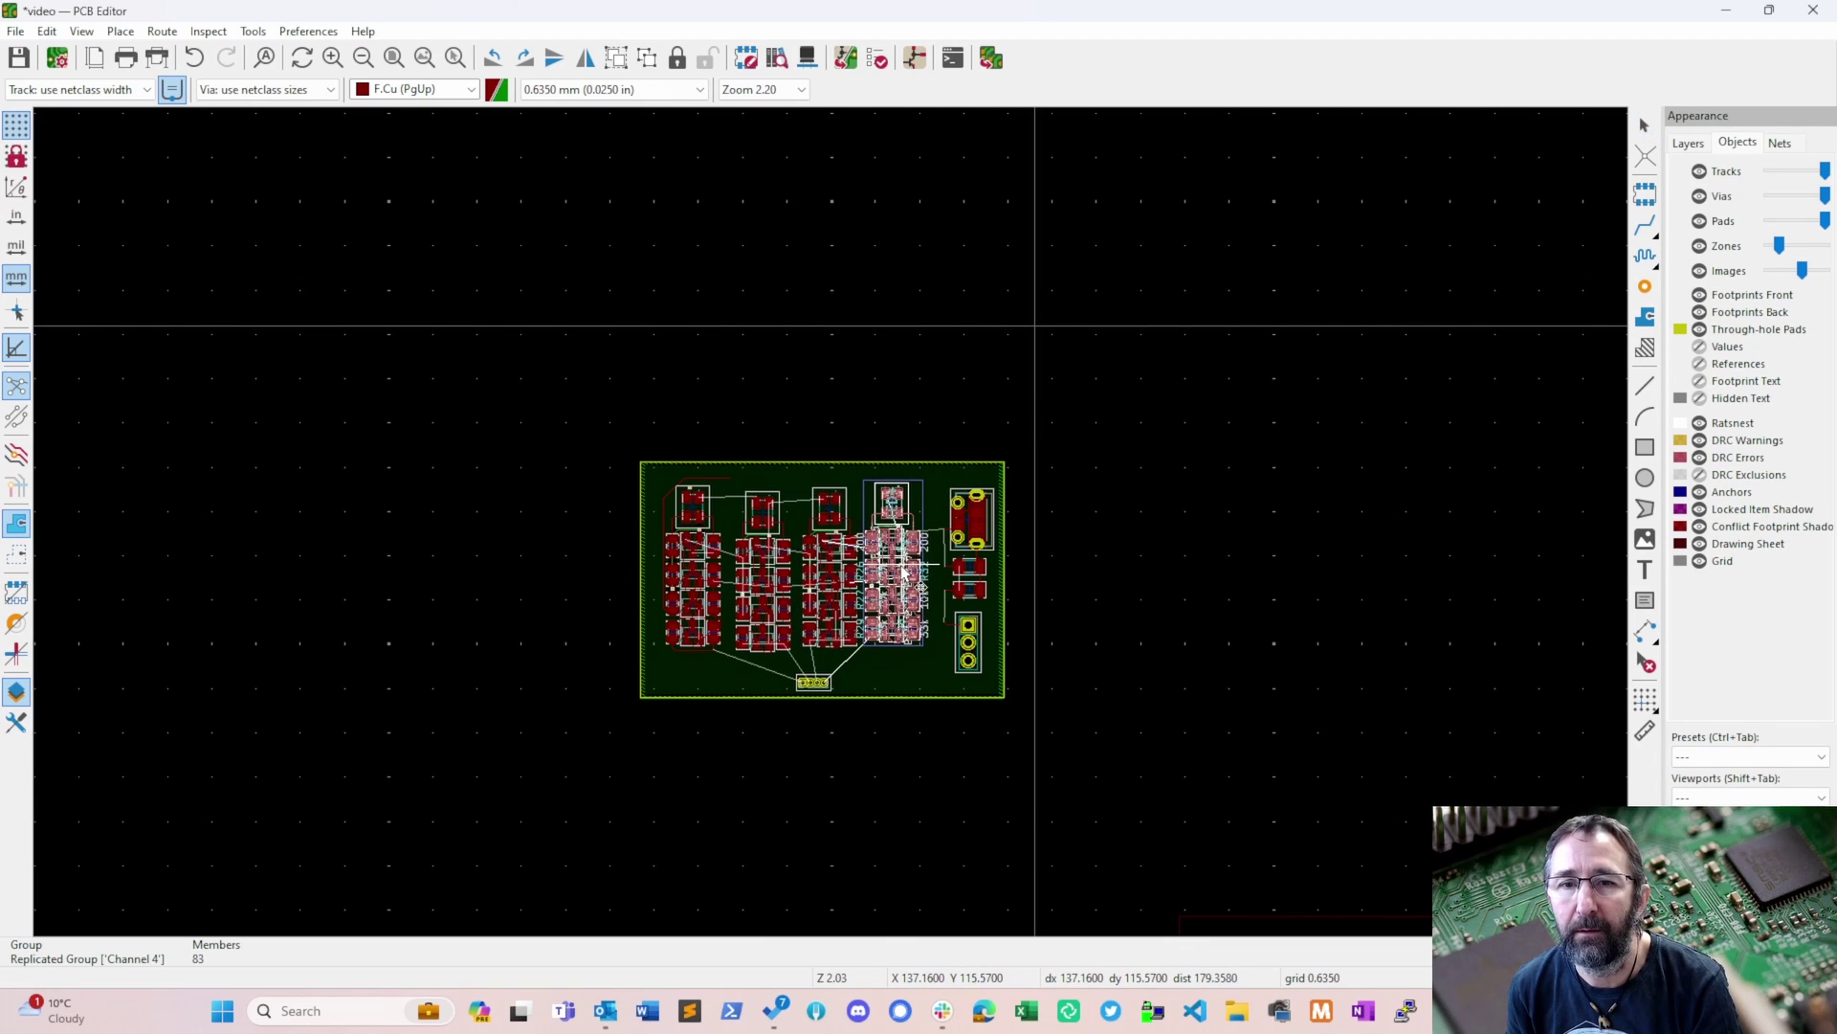
- Inspect the board, then use Enter Group on the Channel 2 group and zoom in
scroll(761, 599, up, 5)
scroll(788, 444, down, 2)
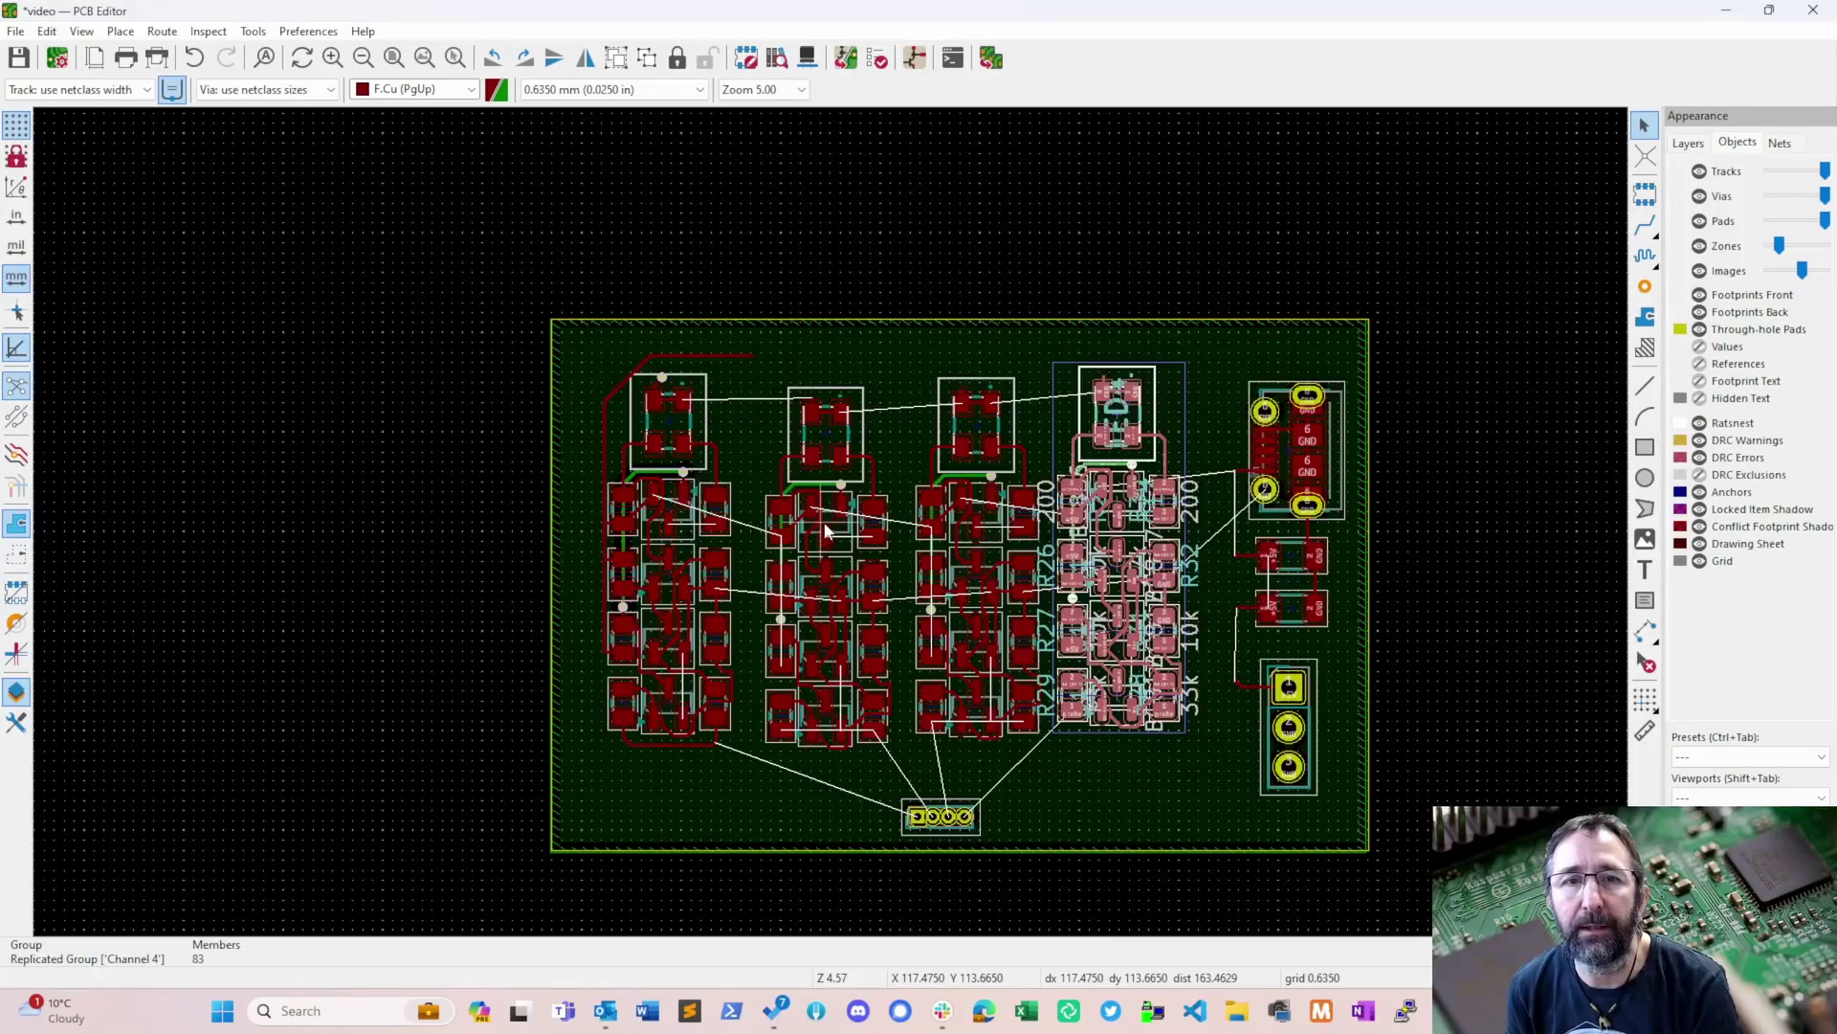
scroll(678, 334, up, 2)
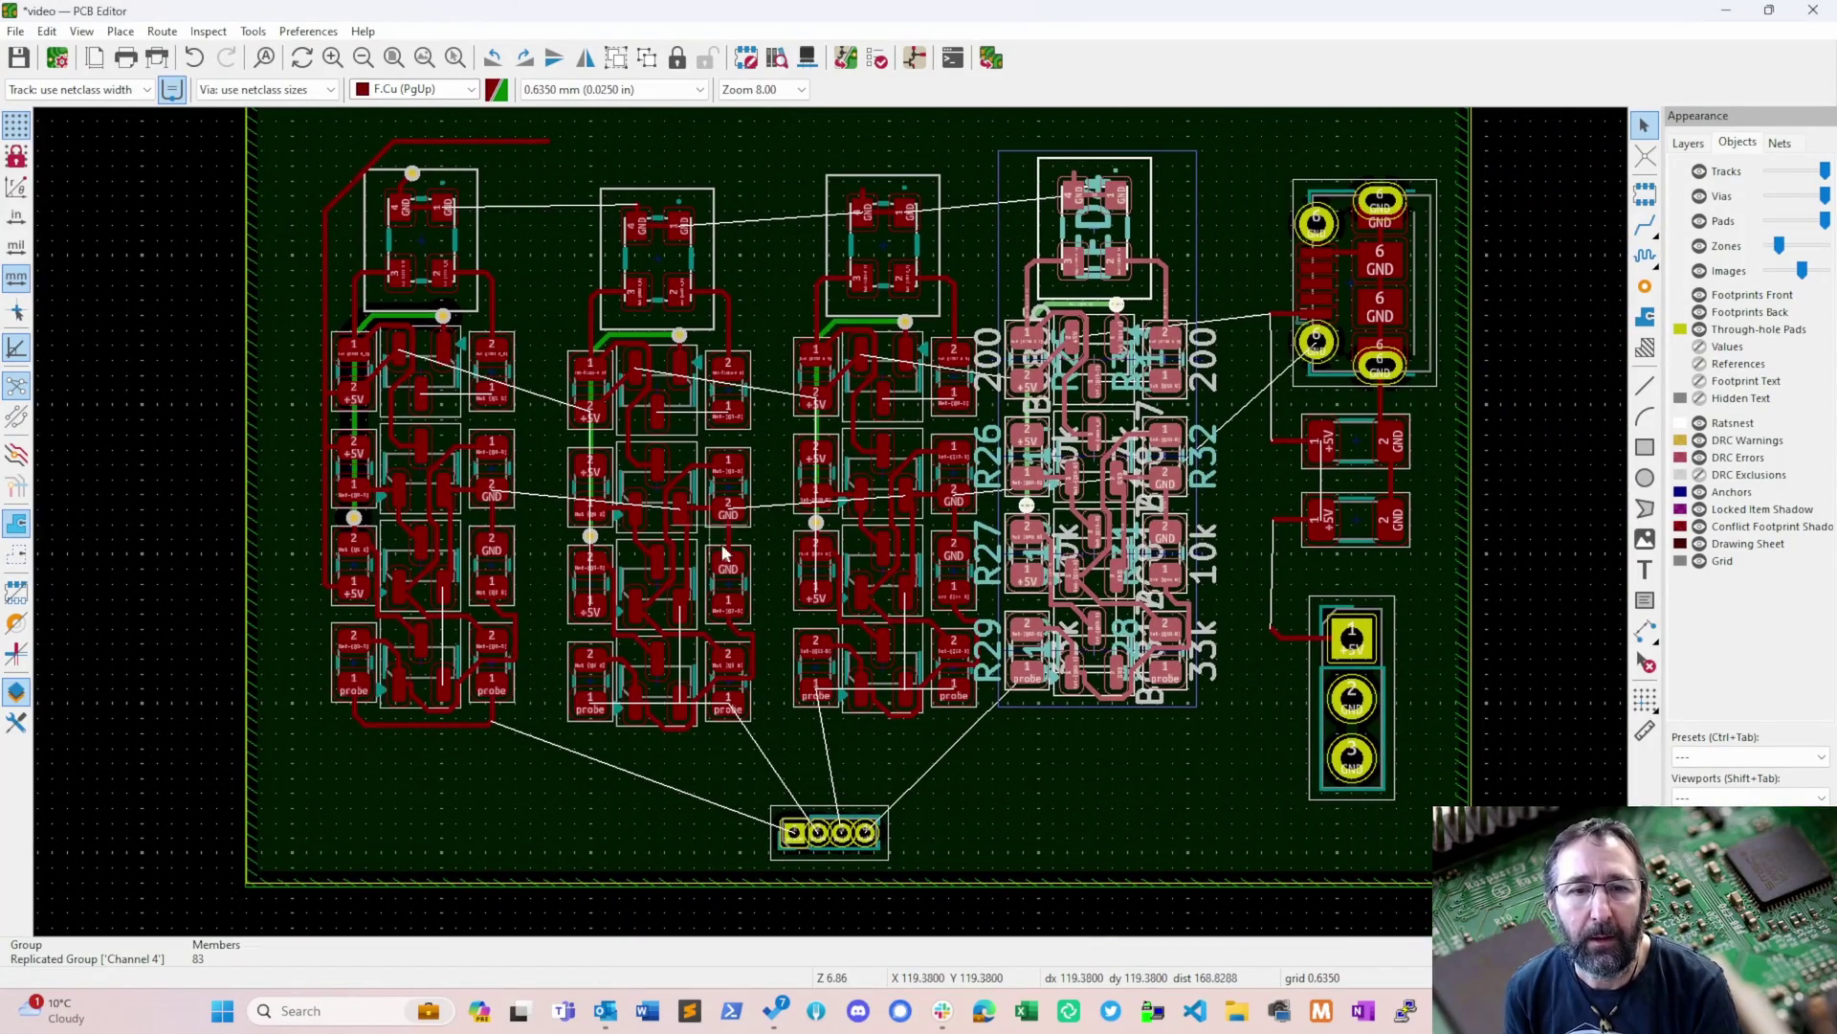
scroll(748, 574, down, 3)
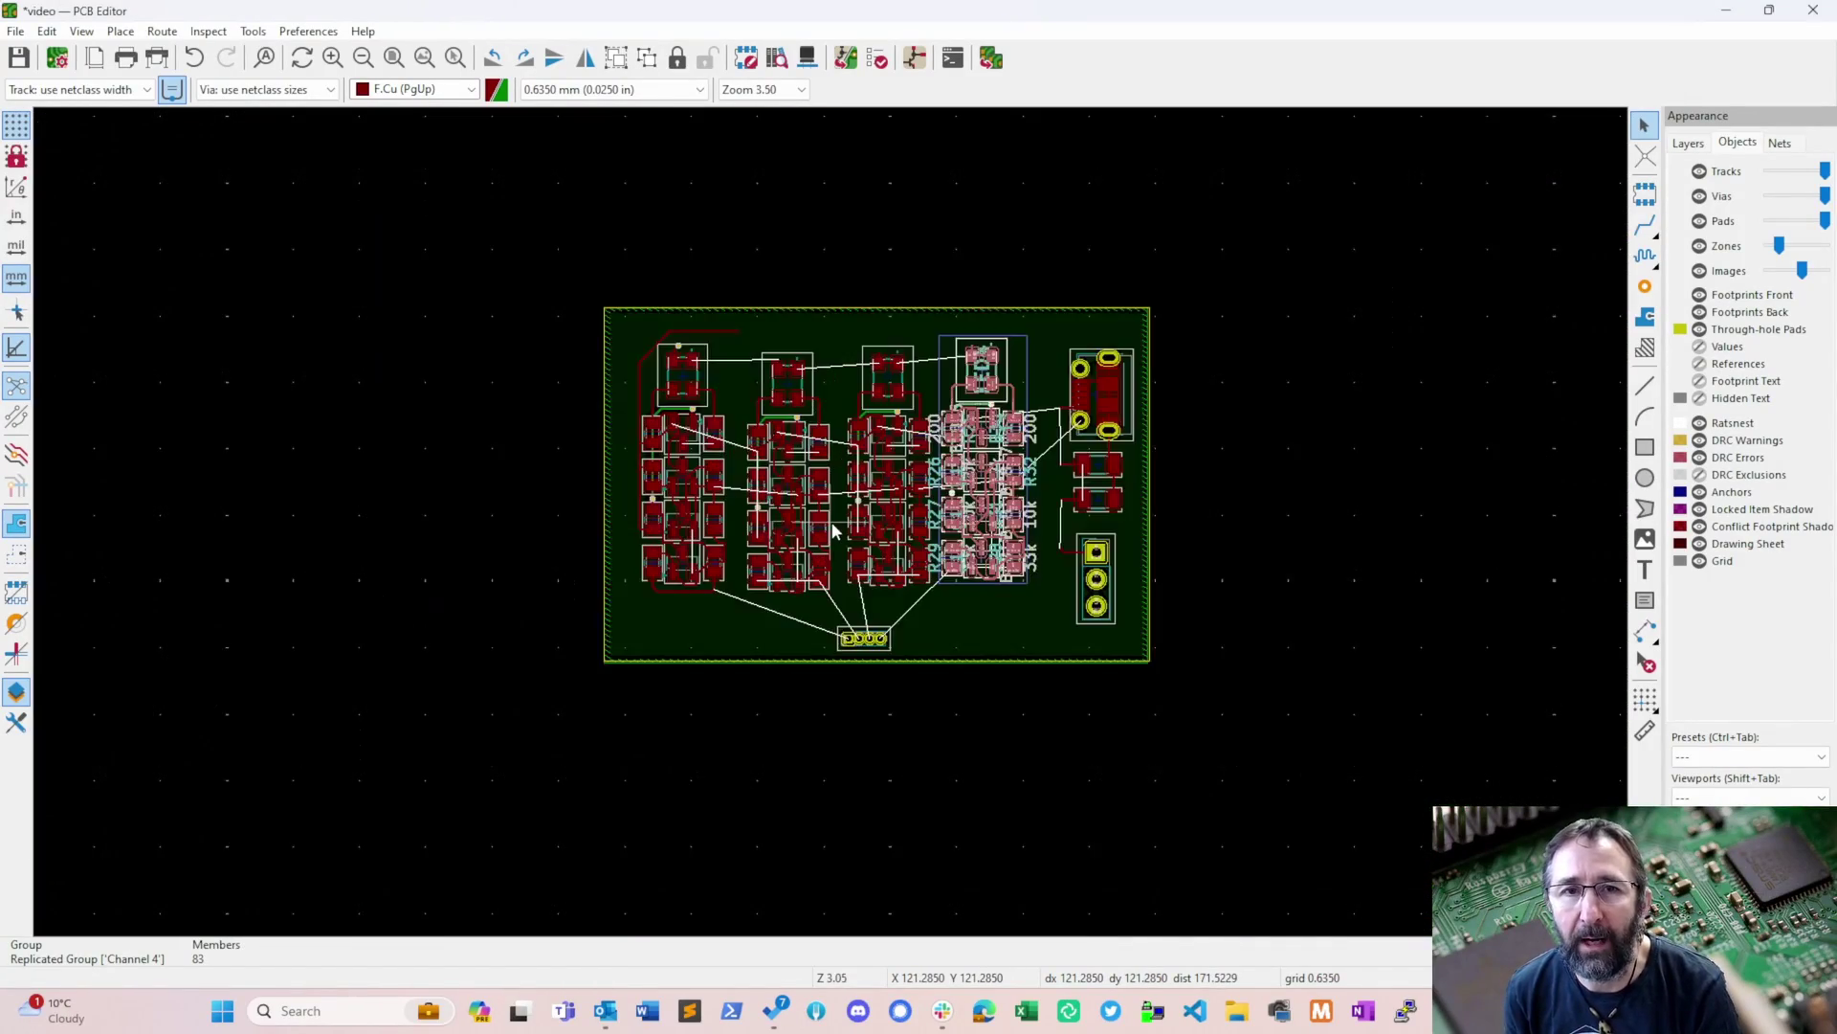
scroll(830, 519, up, 3)
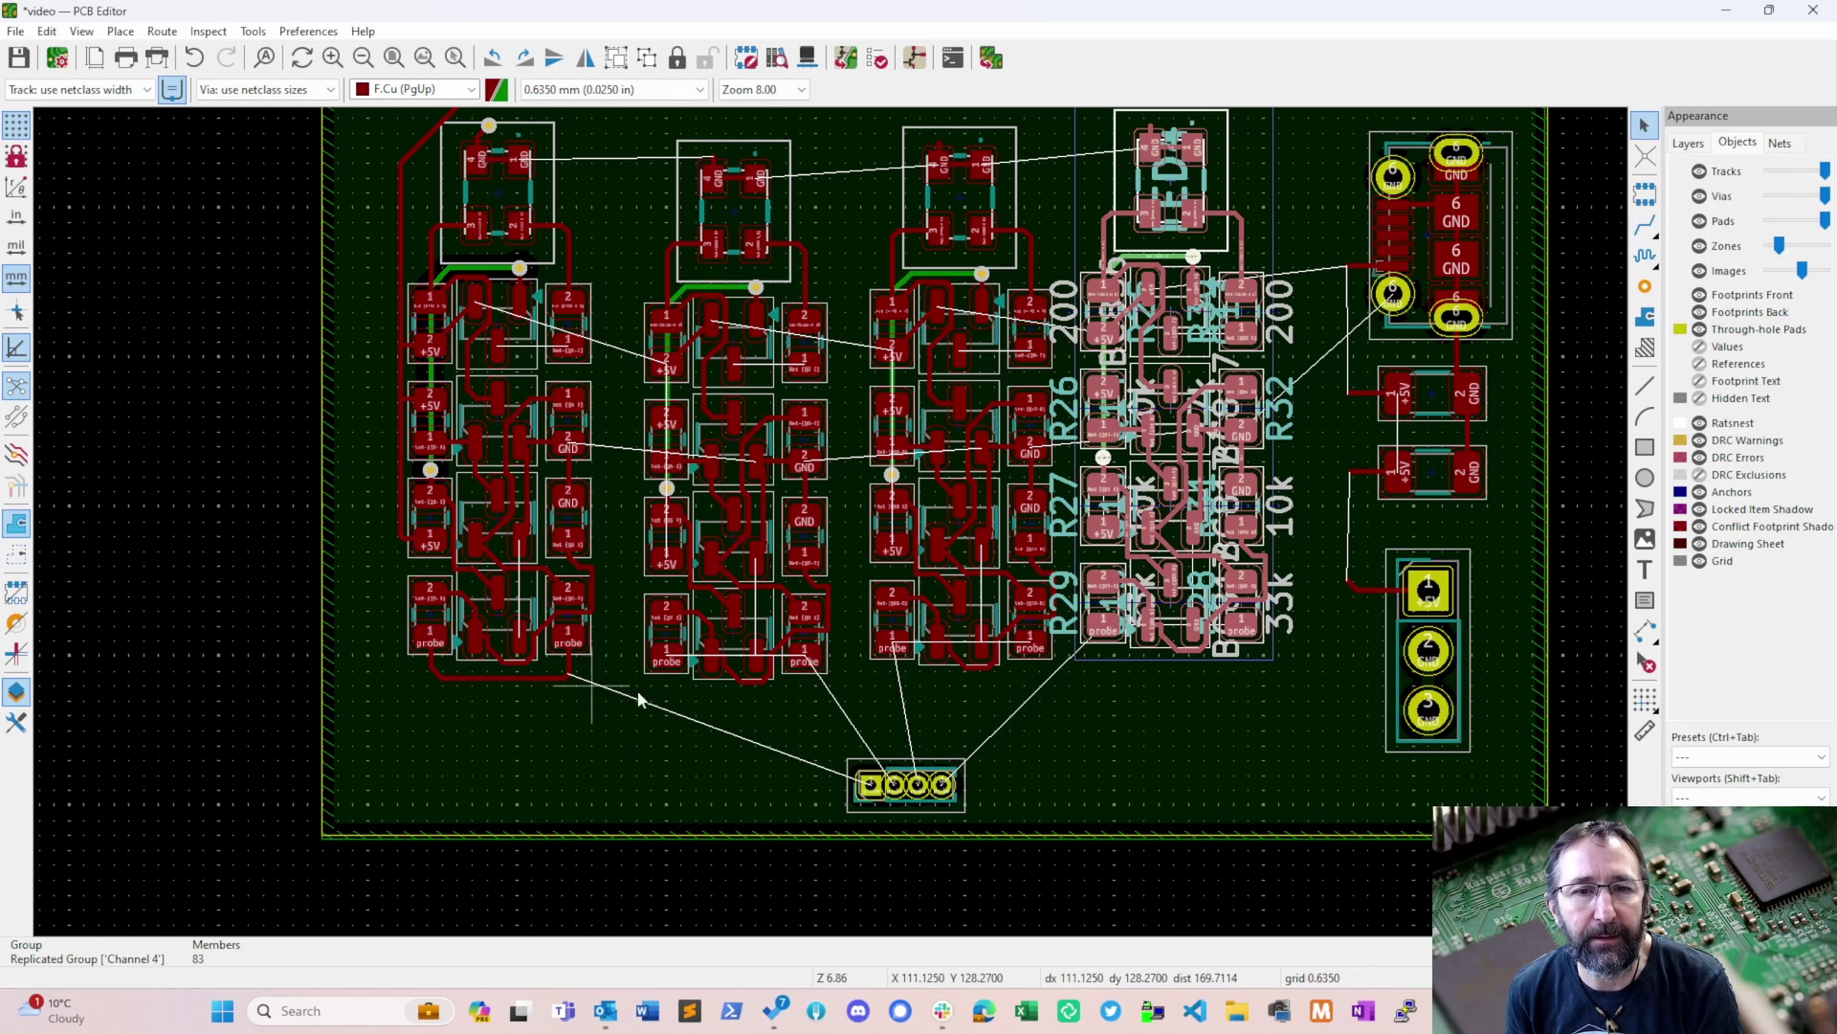
scroll(661, 681, up, 1)
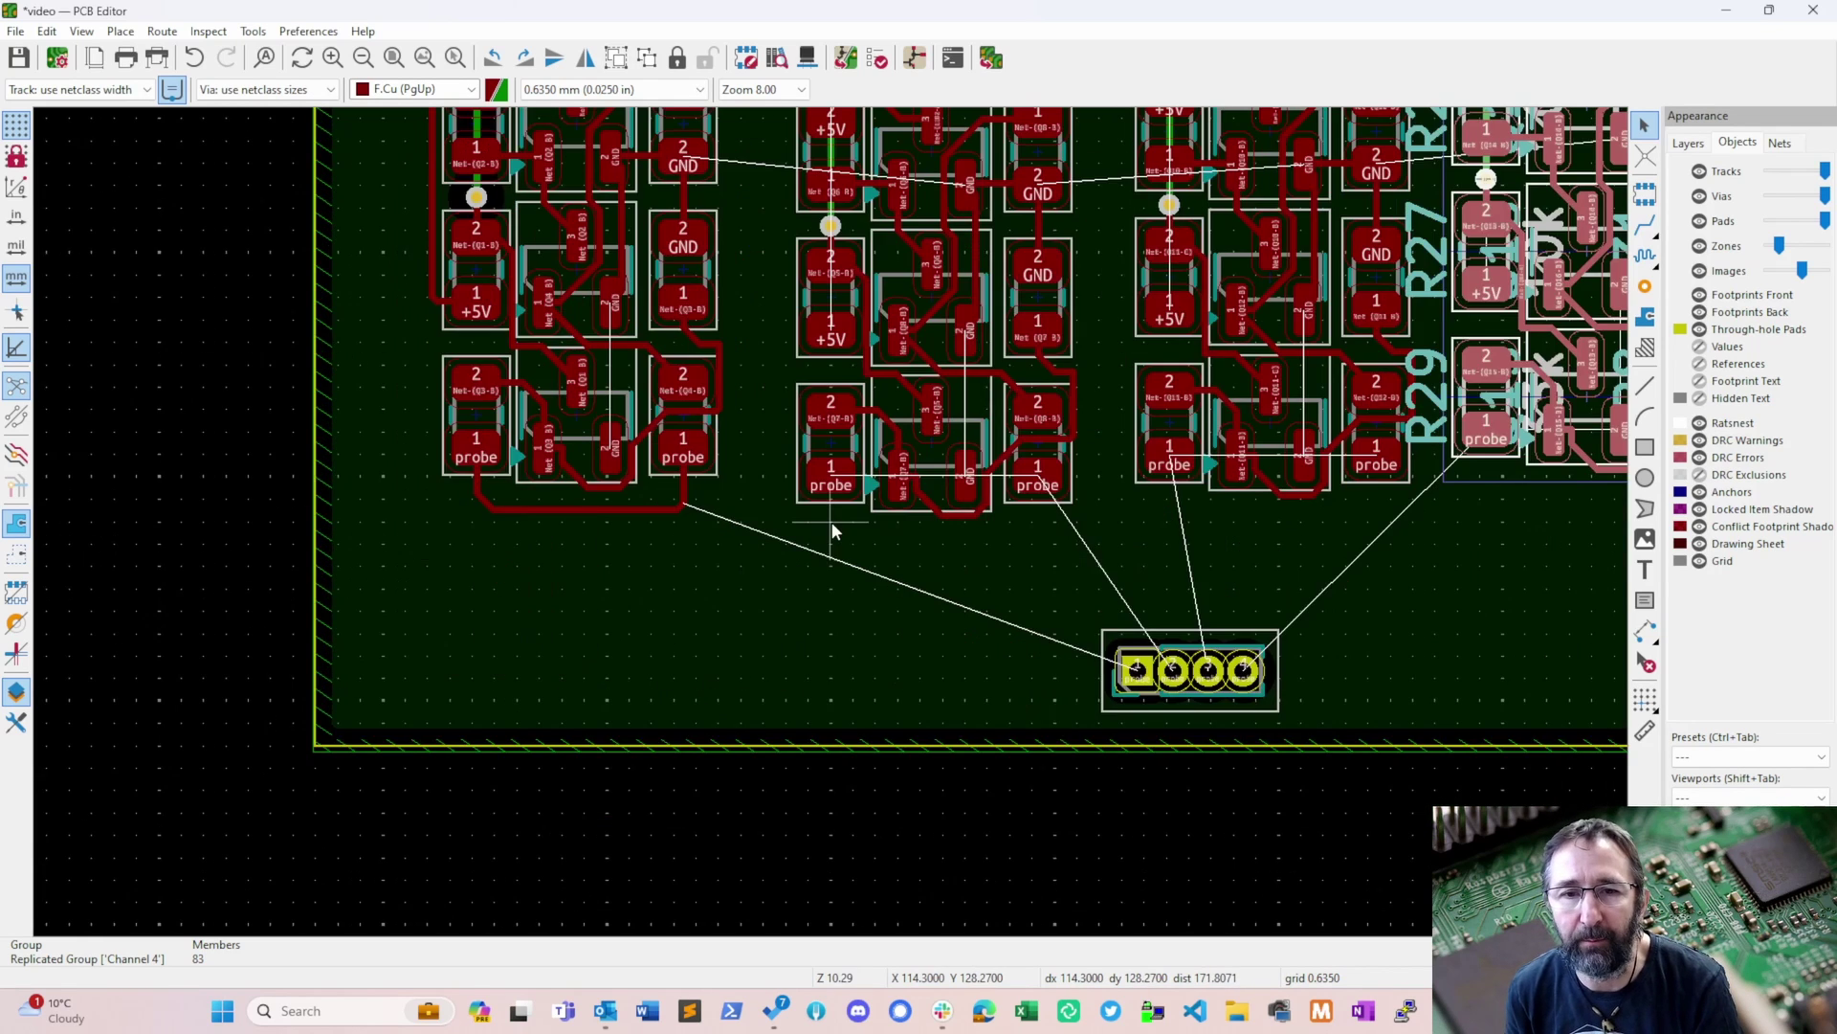
scroll(830, 520, down, 1)
scroll(992, 354, down, 2)
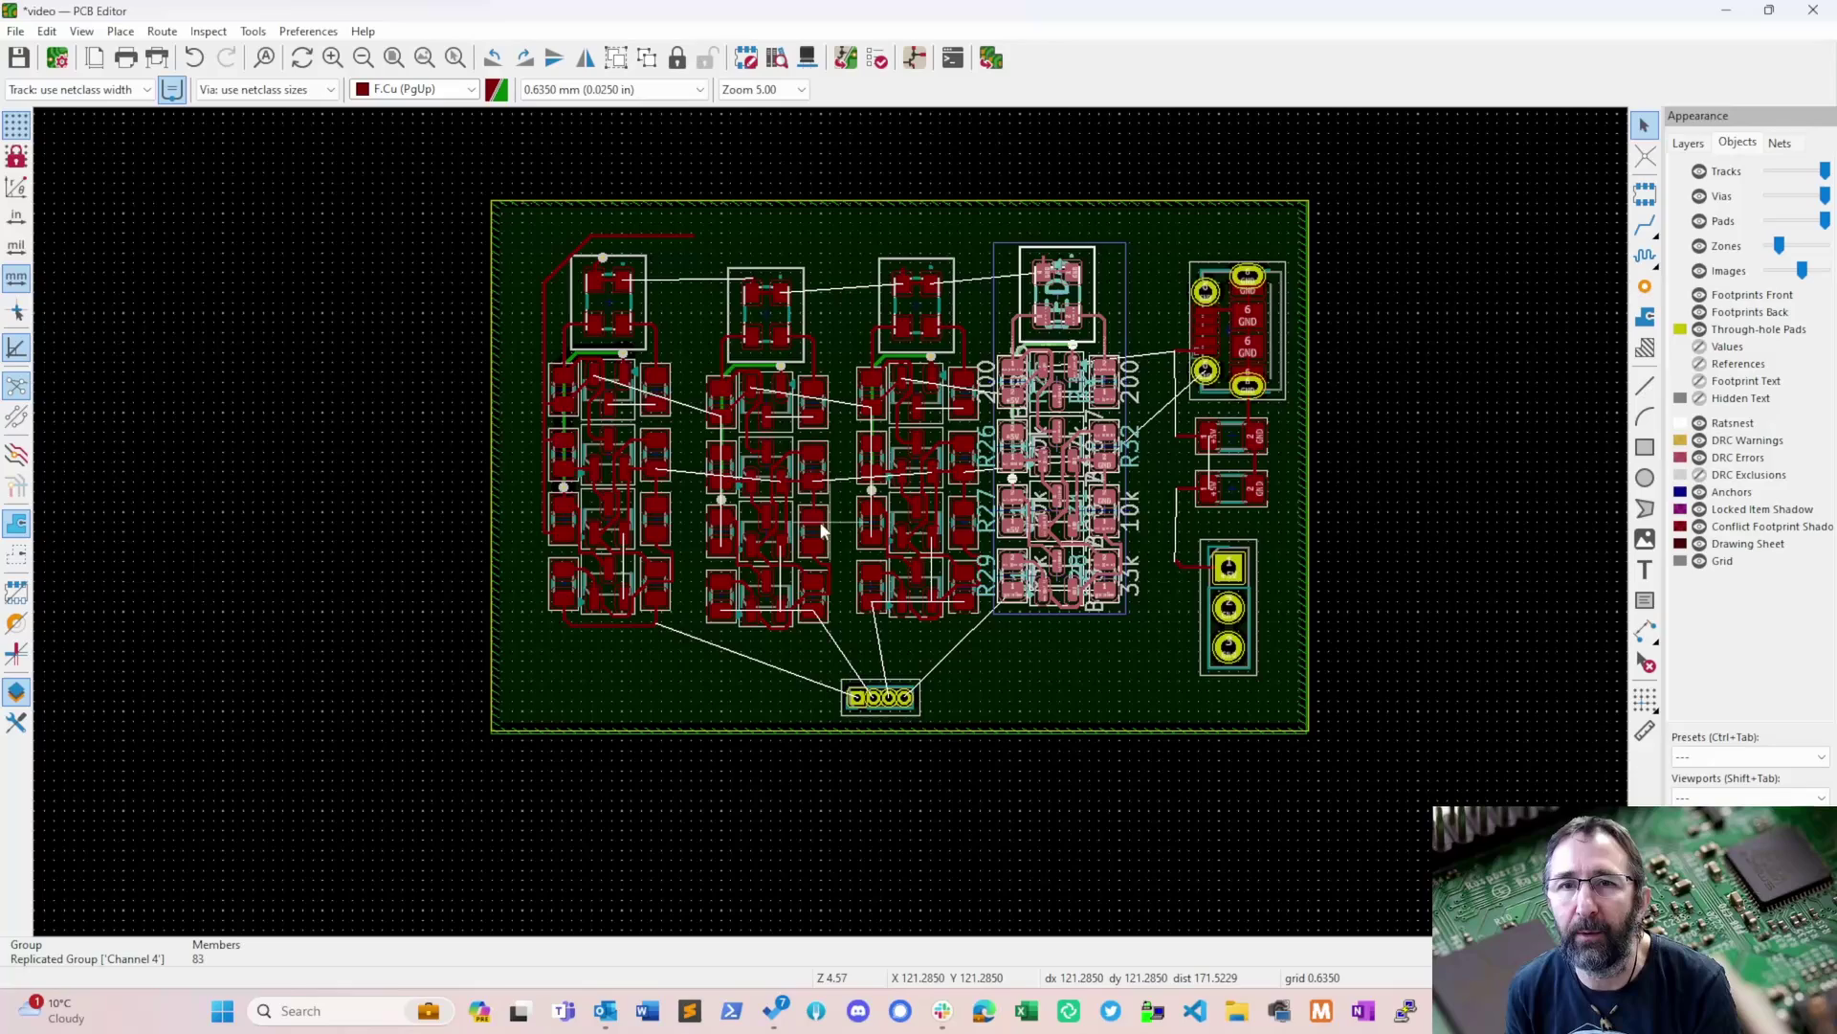
click(778, 450)
right_click(780, 366)
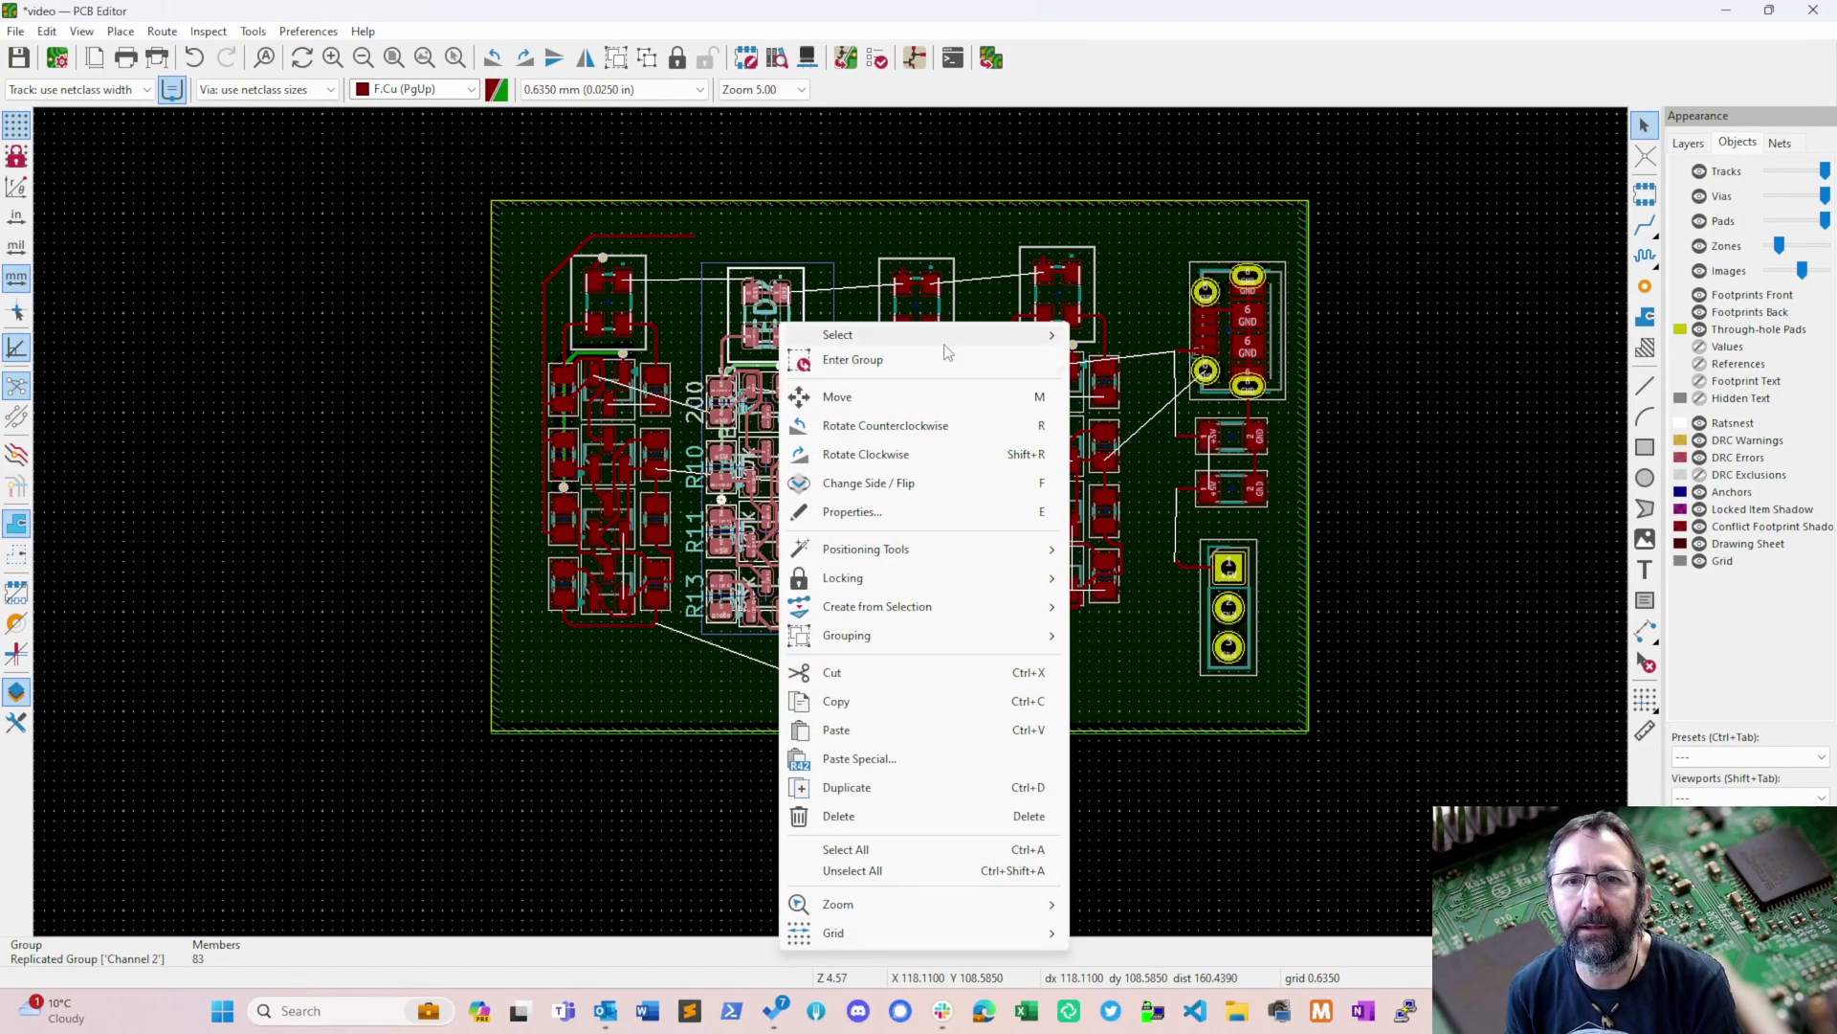
click(853, 361)
scroll(833, 521, up, 6)
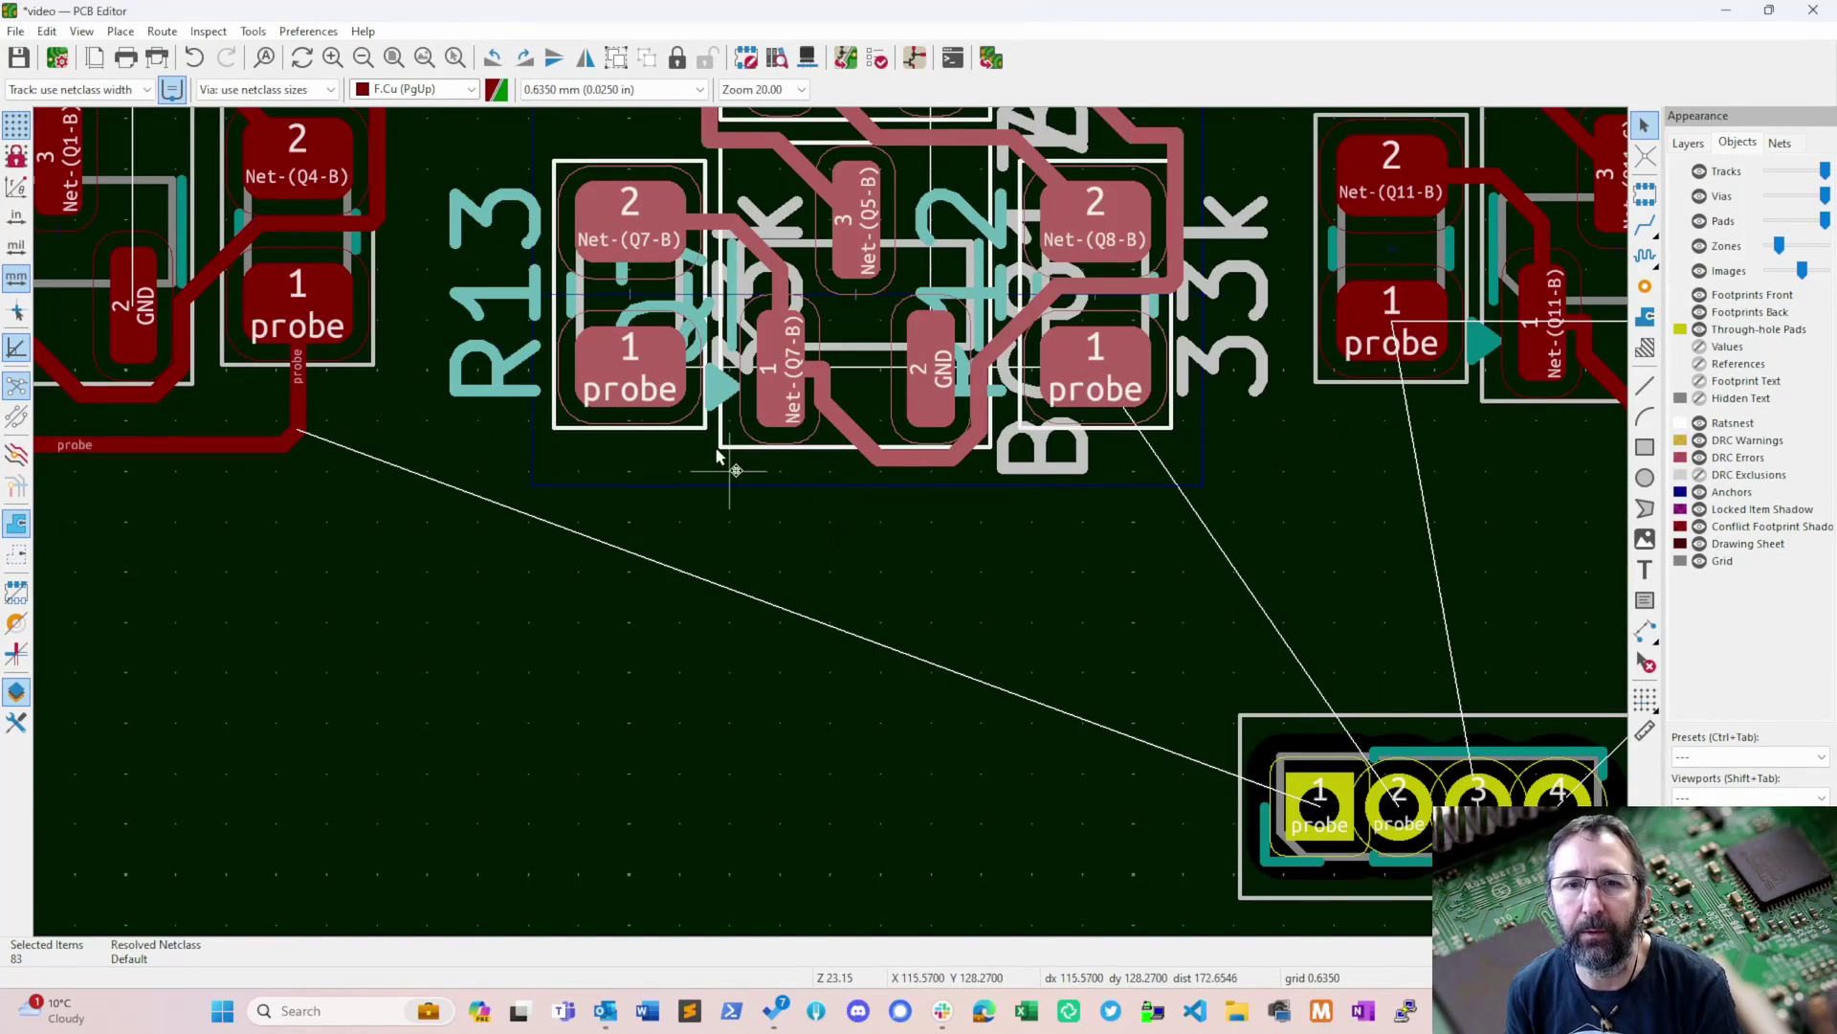
- Route the Channel 2 probe track from Q7 to Q8, undoing a stray Q11–Q15 track
key(x)
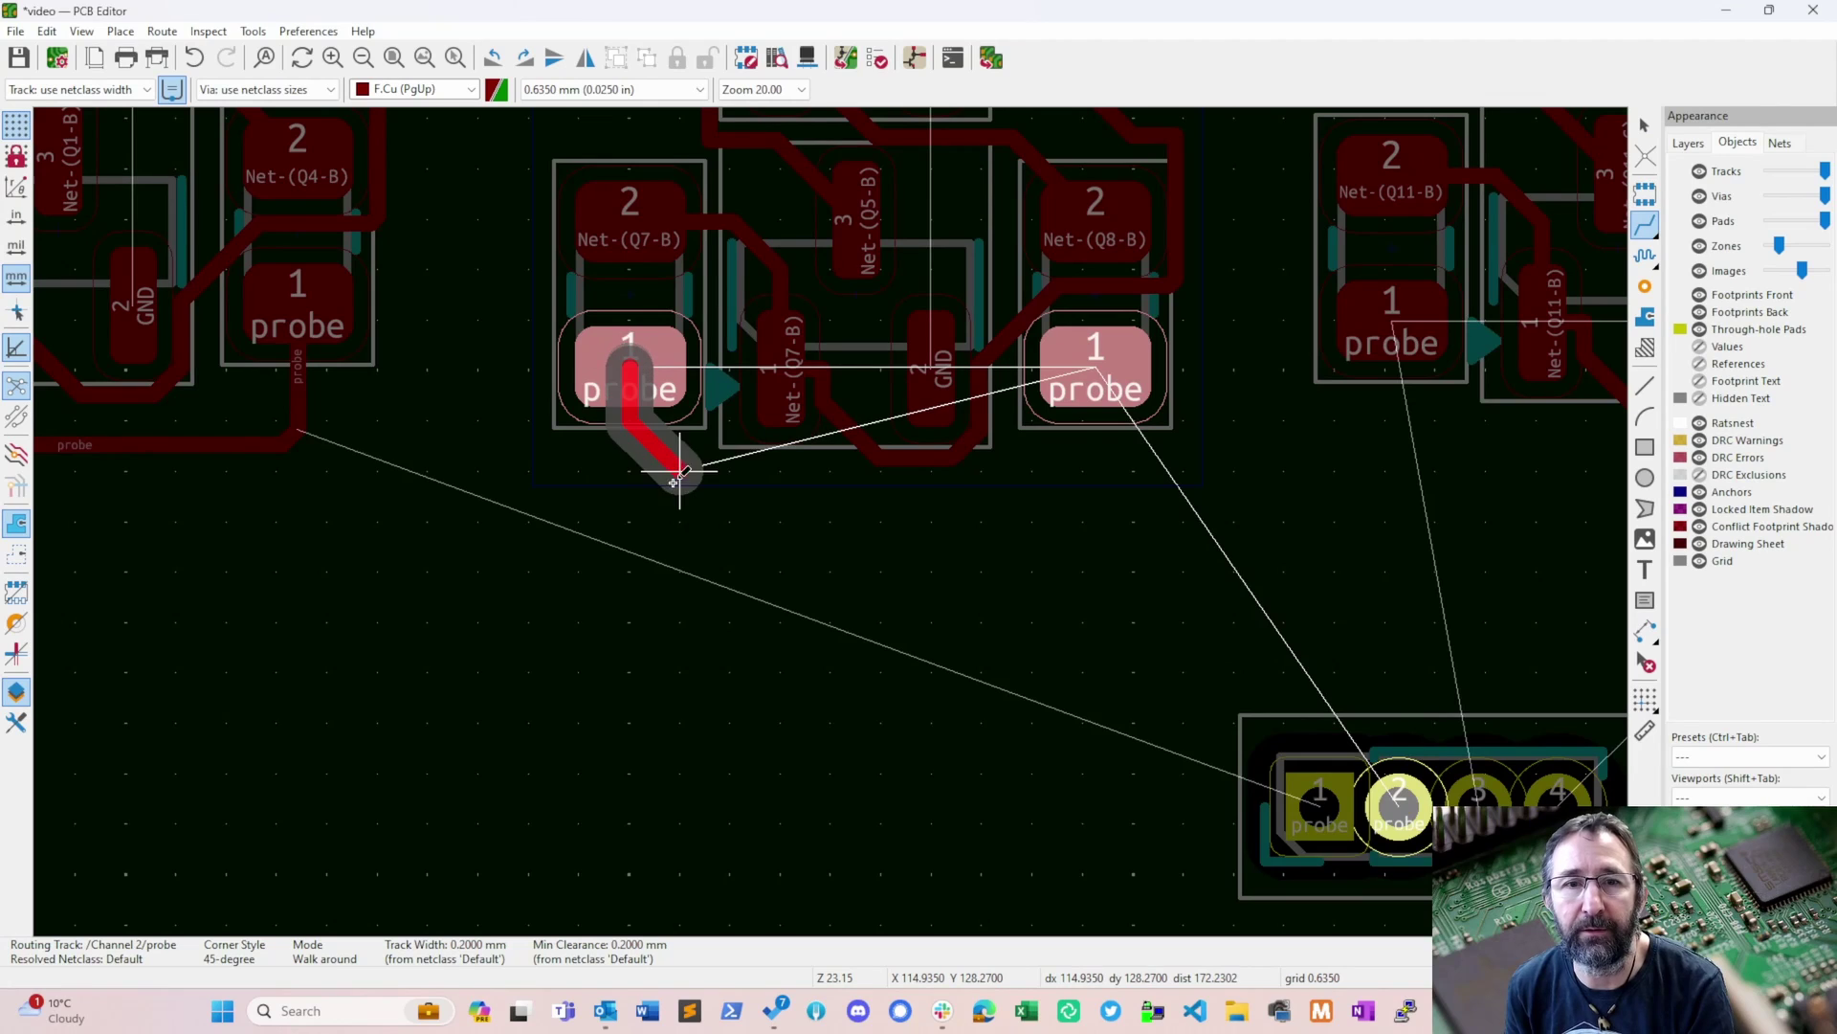
click(1108, 390)
click(641, 383)
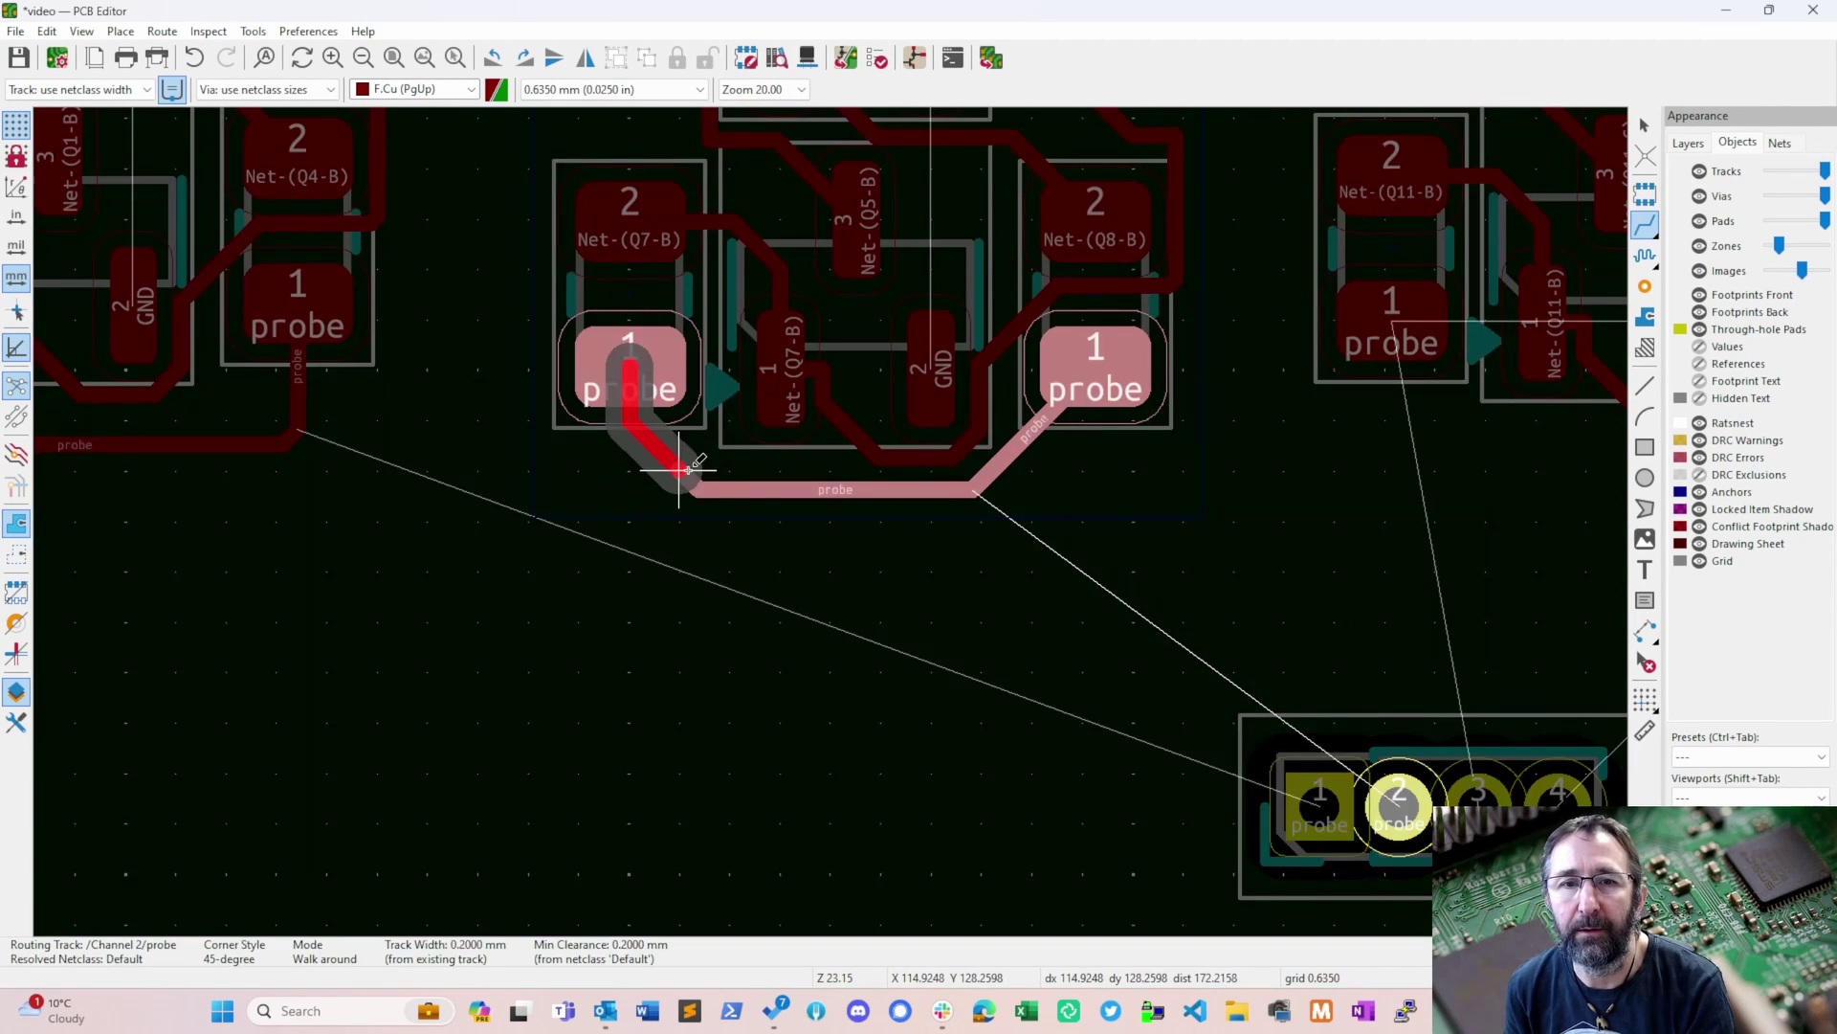
click(677, 472)
scroll(1283, 484, up, 2)
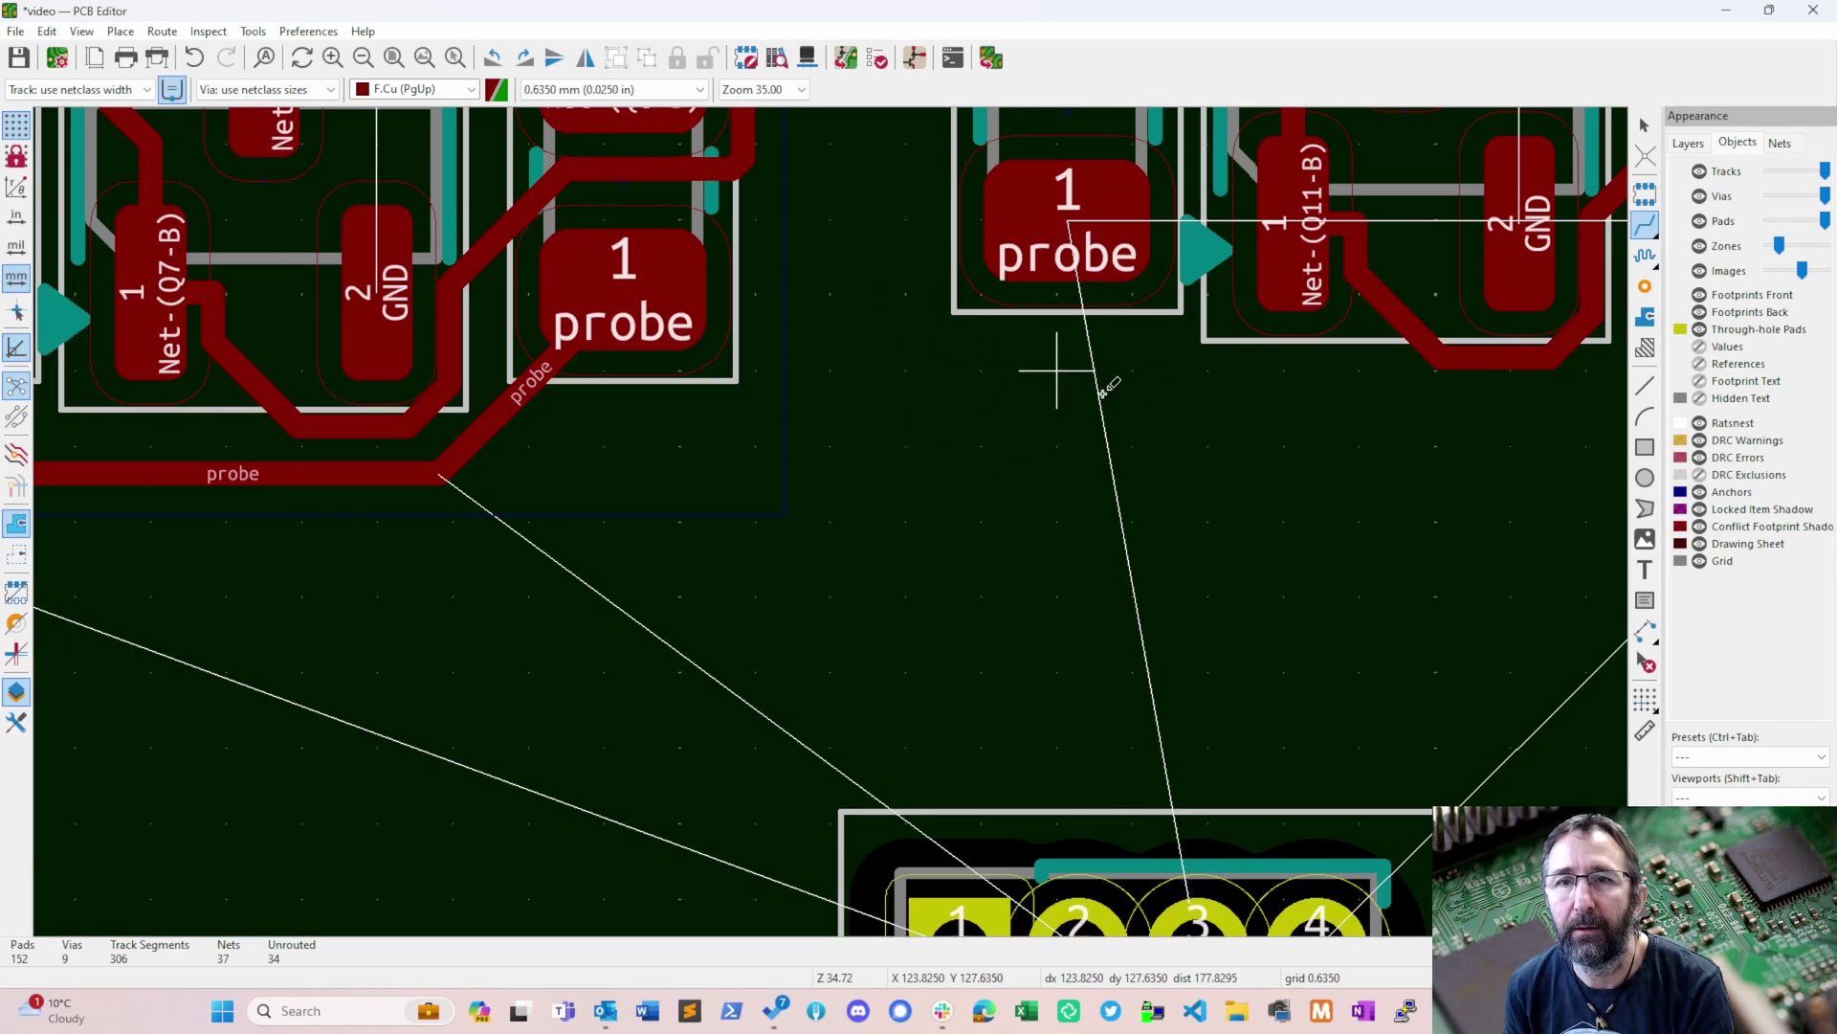
scroll(833, 517, down, 5)
click(802, 451)
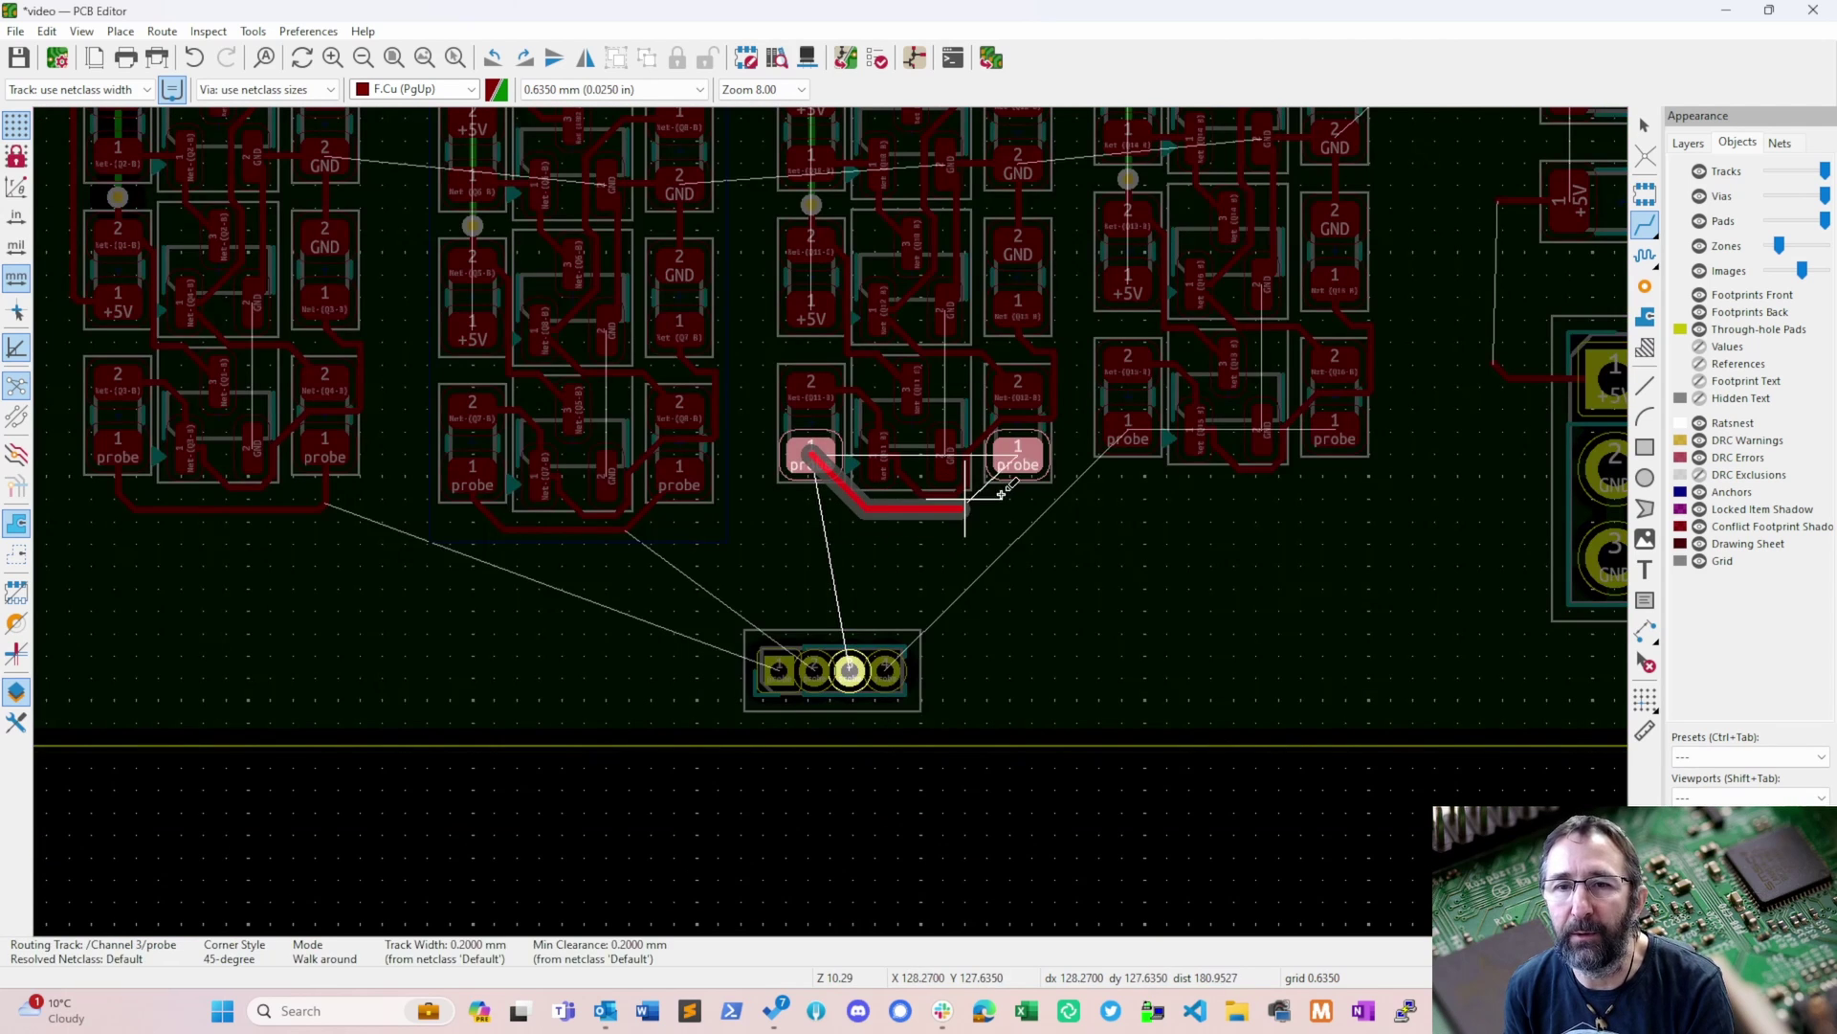
click(1155, 454)
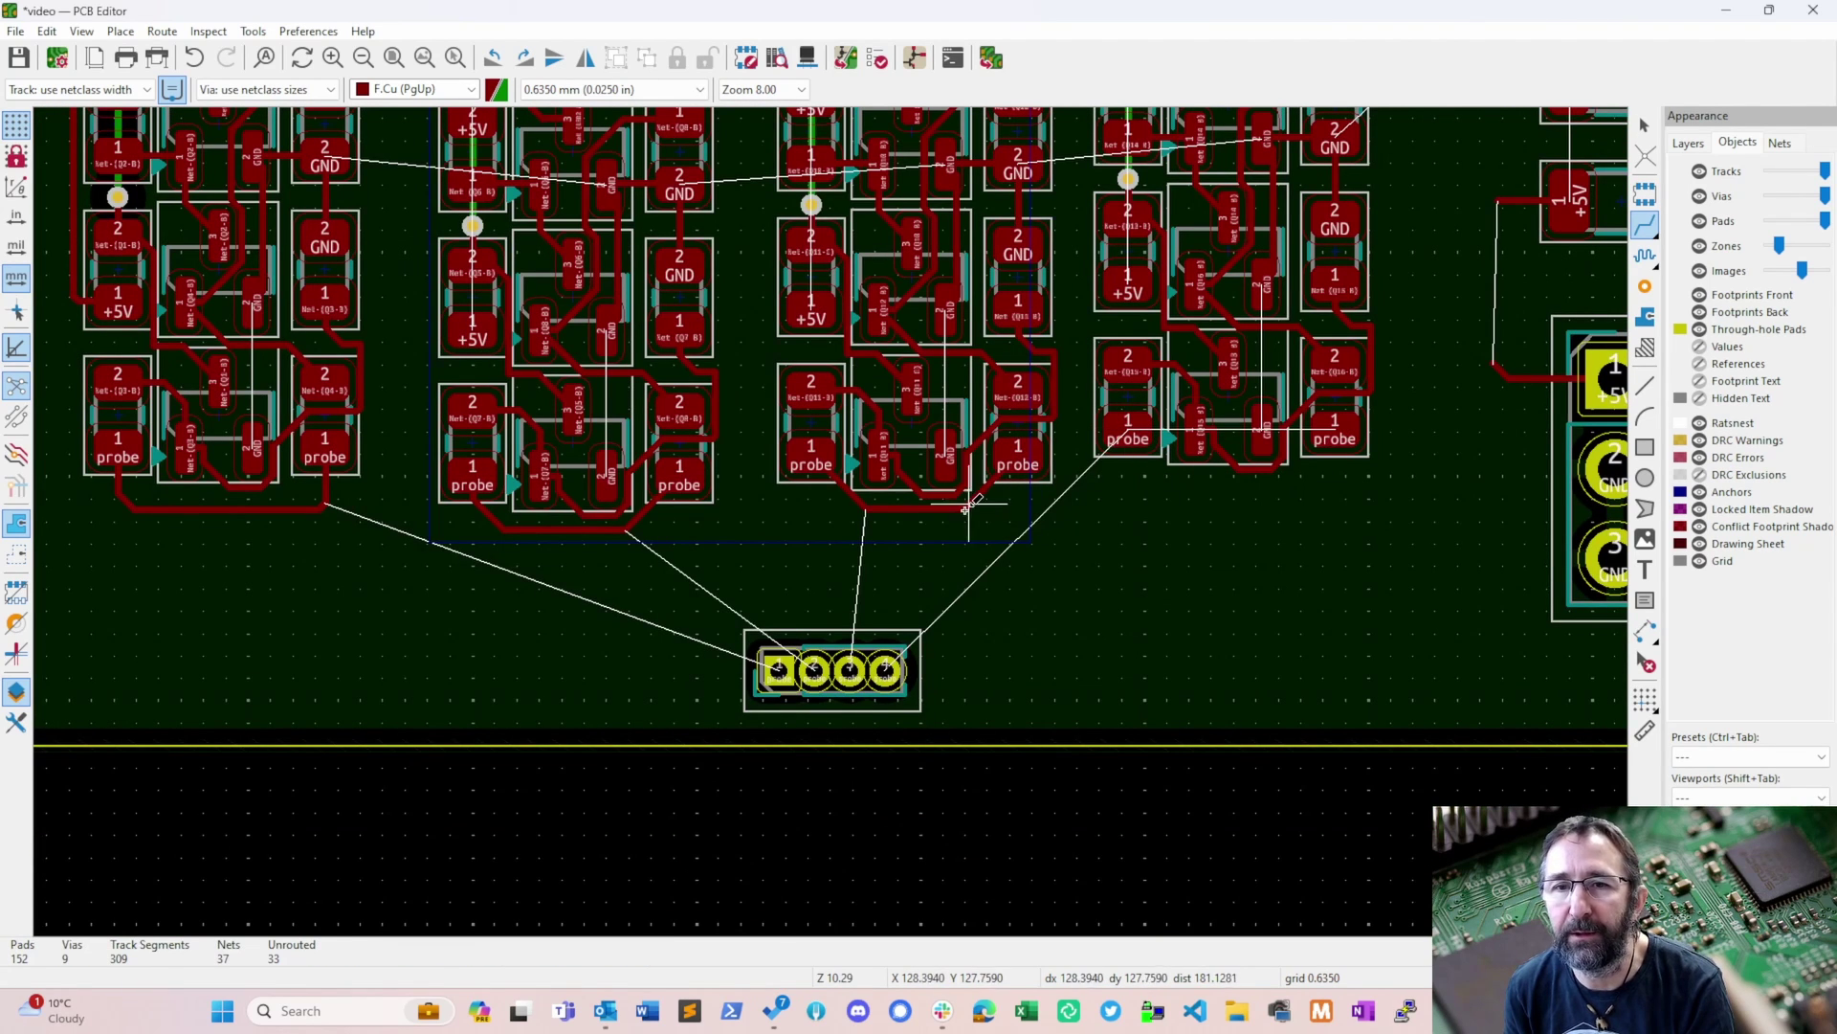
key(ctrl+z)
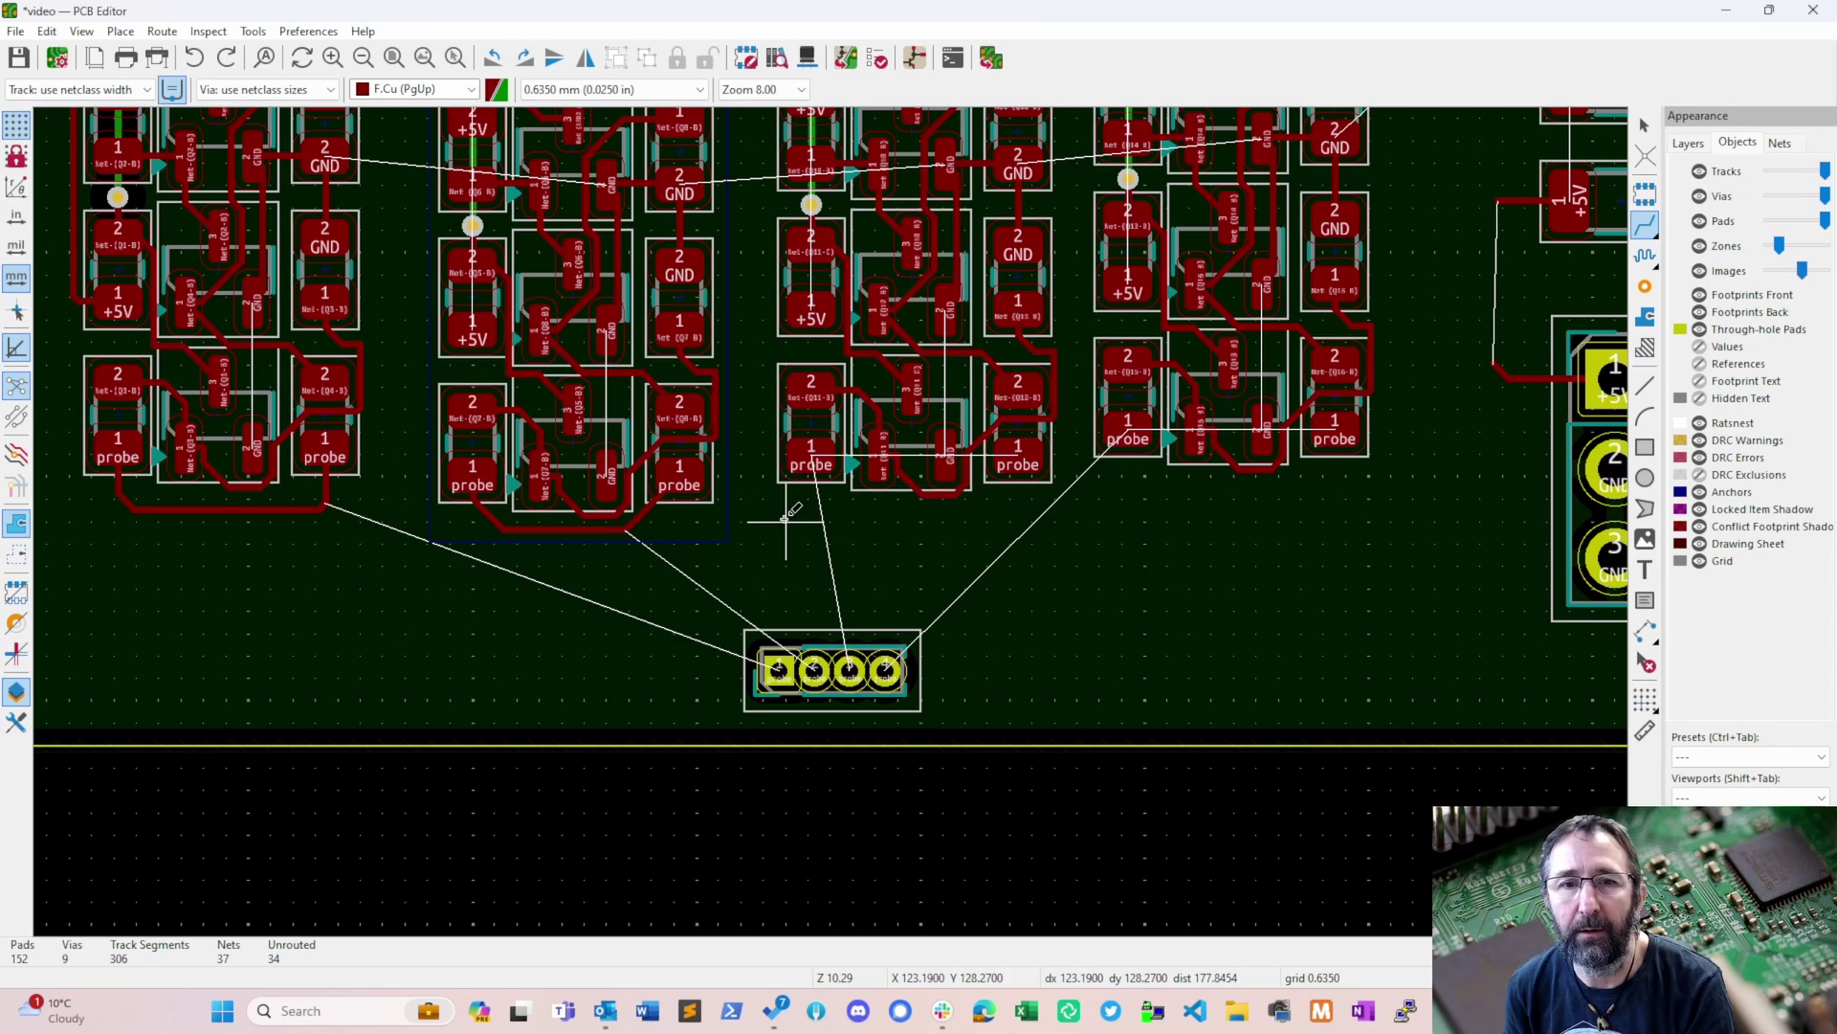
key(Escape)
- Reposition the Channel 3 group and connect its two probe pads with a track
click(850, 453)
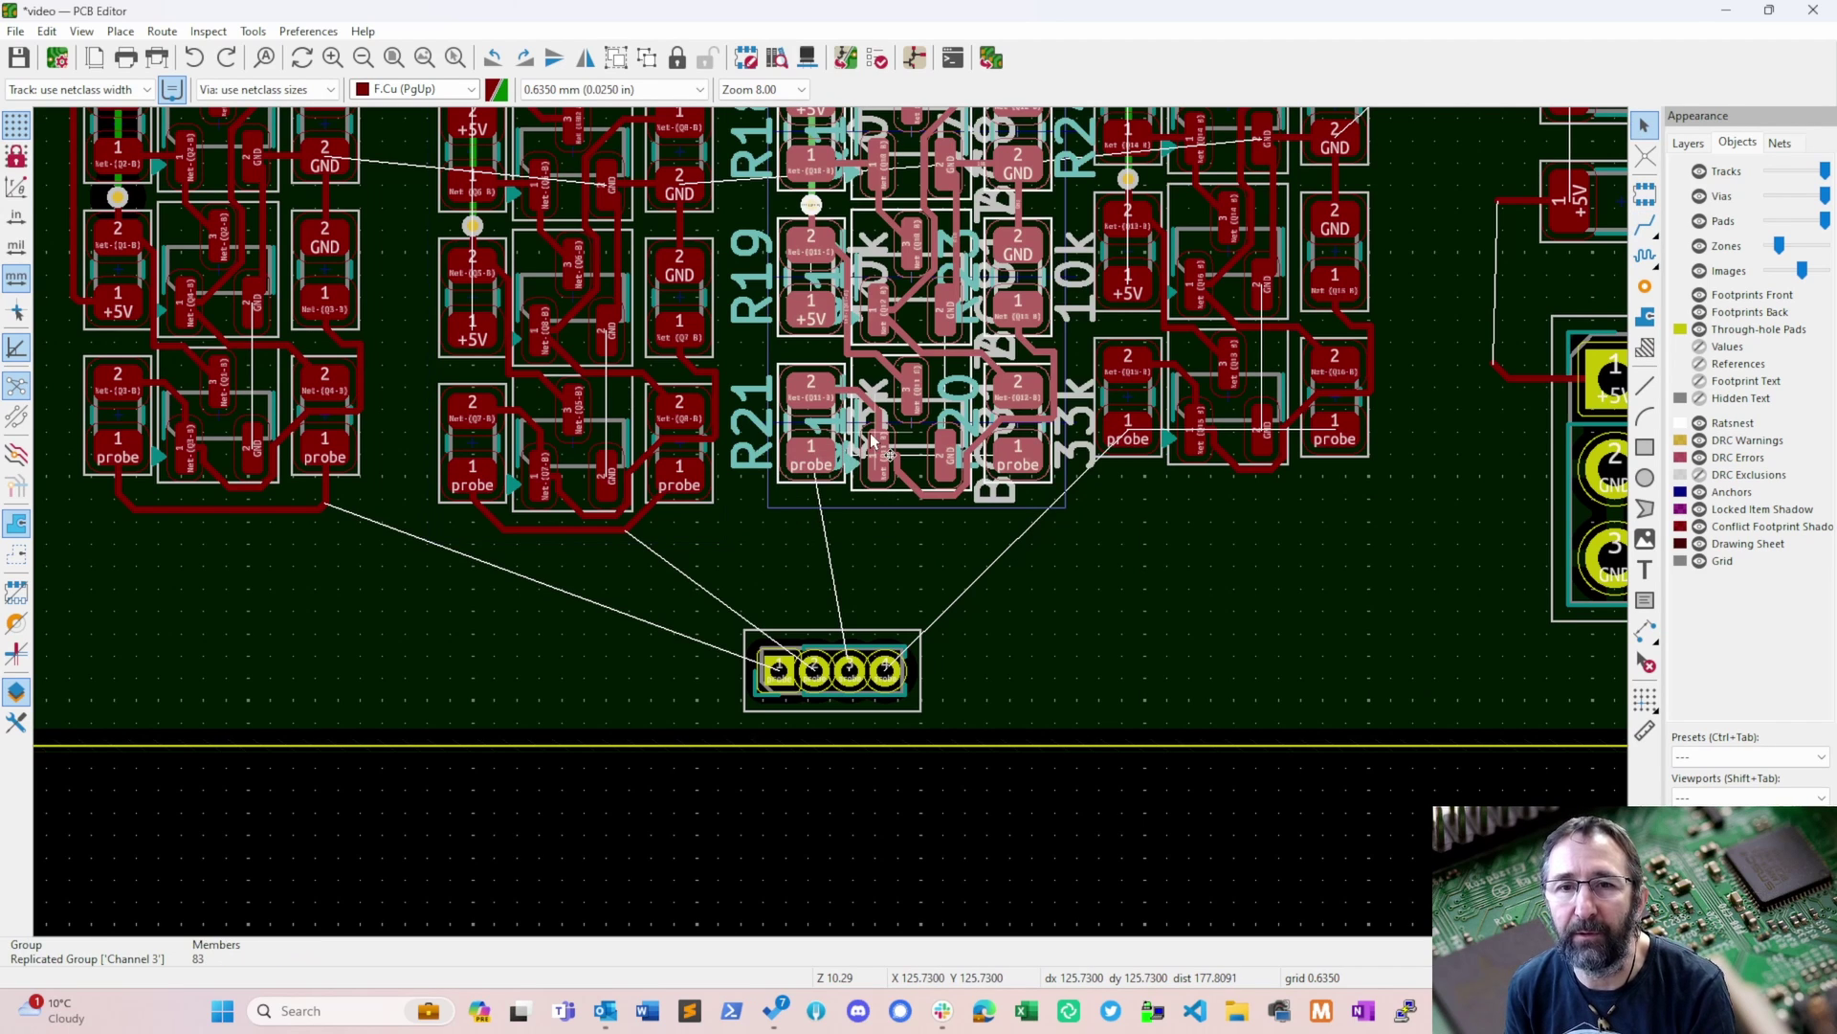
right_click(922, 494)
click(981, 433)
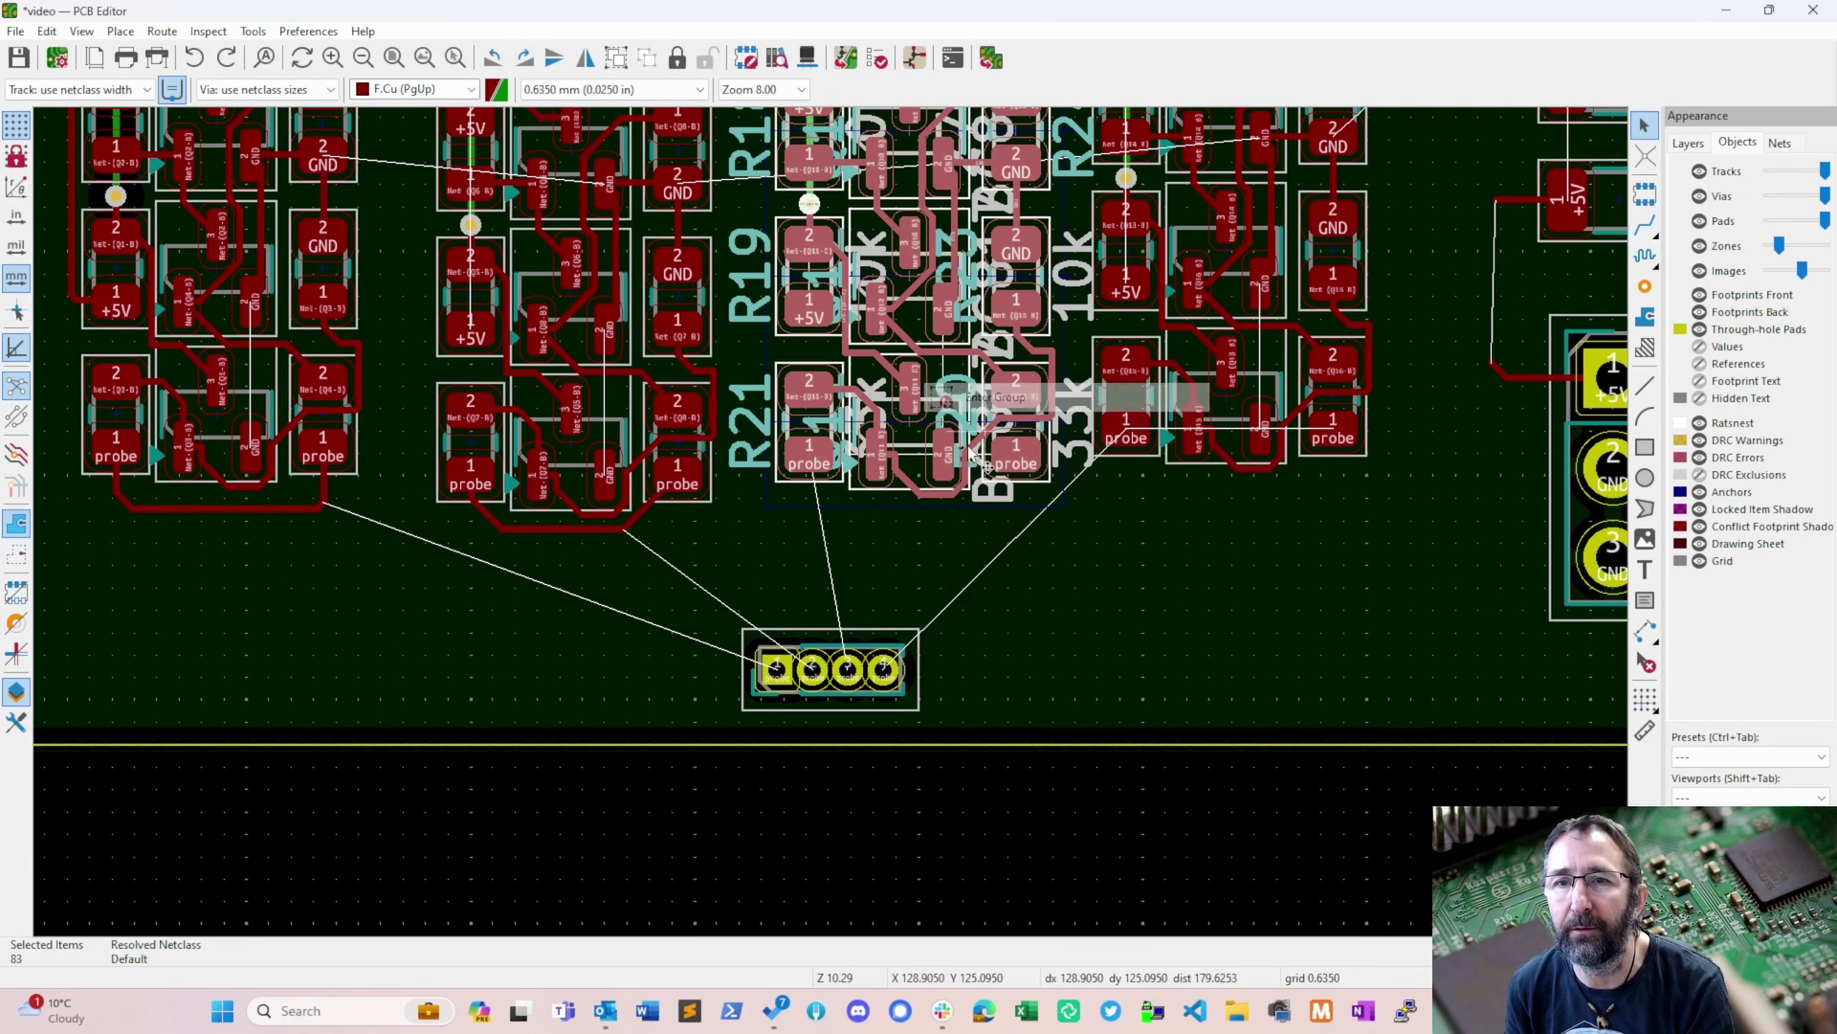
click(916, 488)
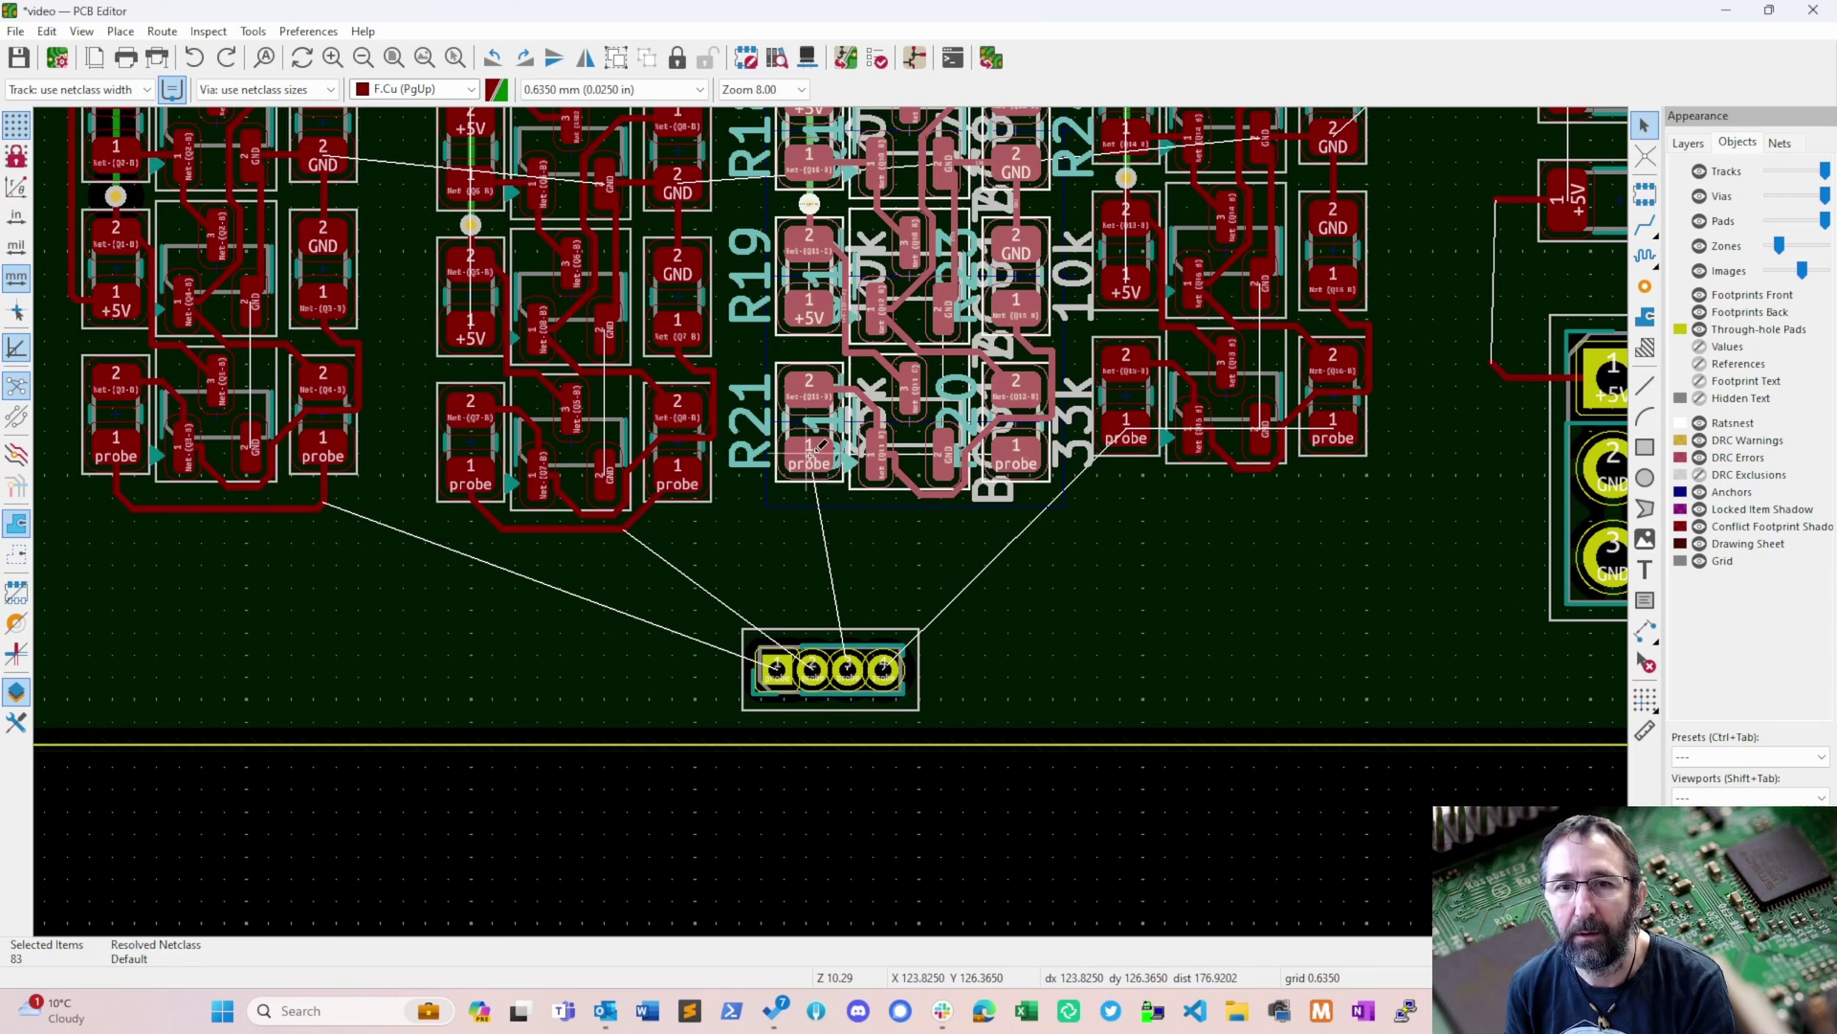
key(x)
click(1030, 486)
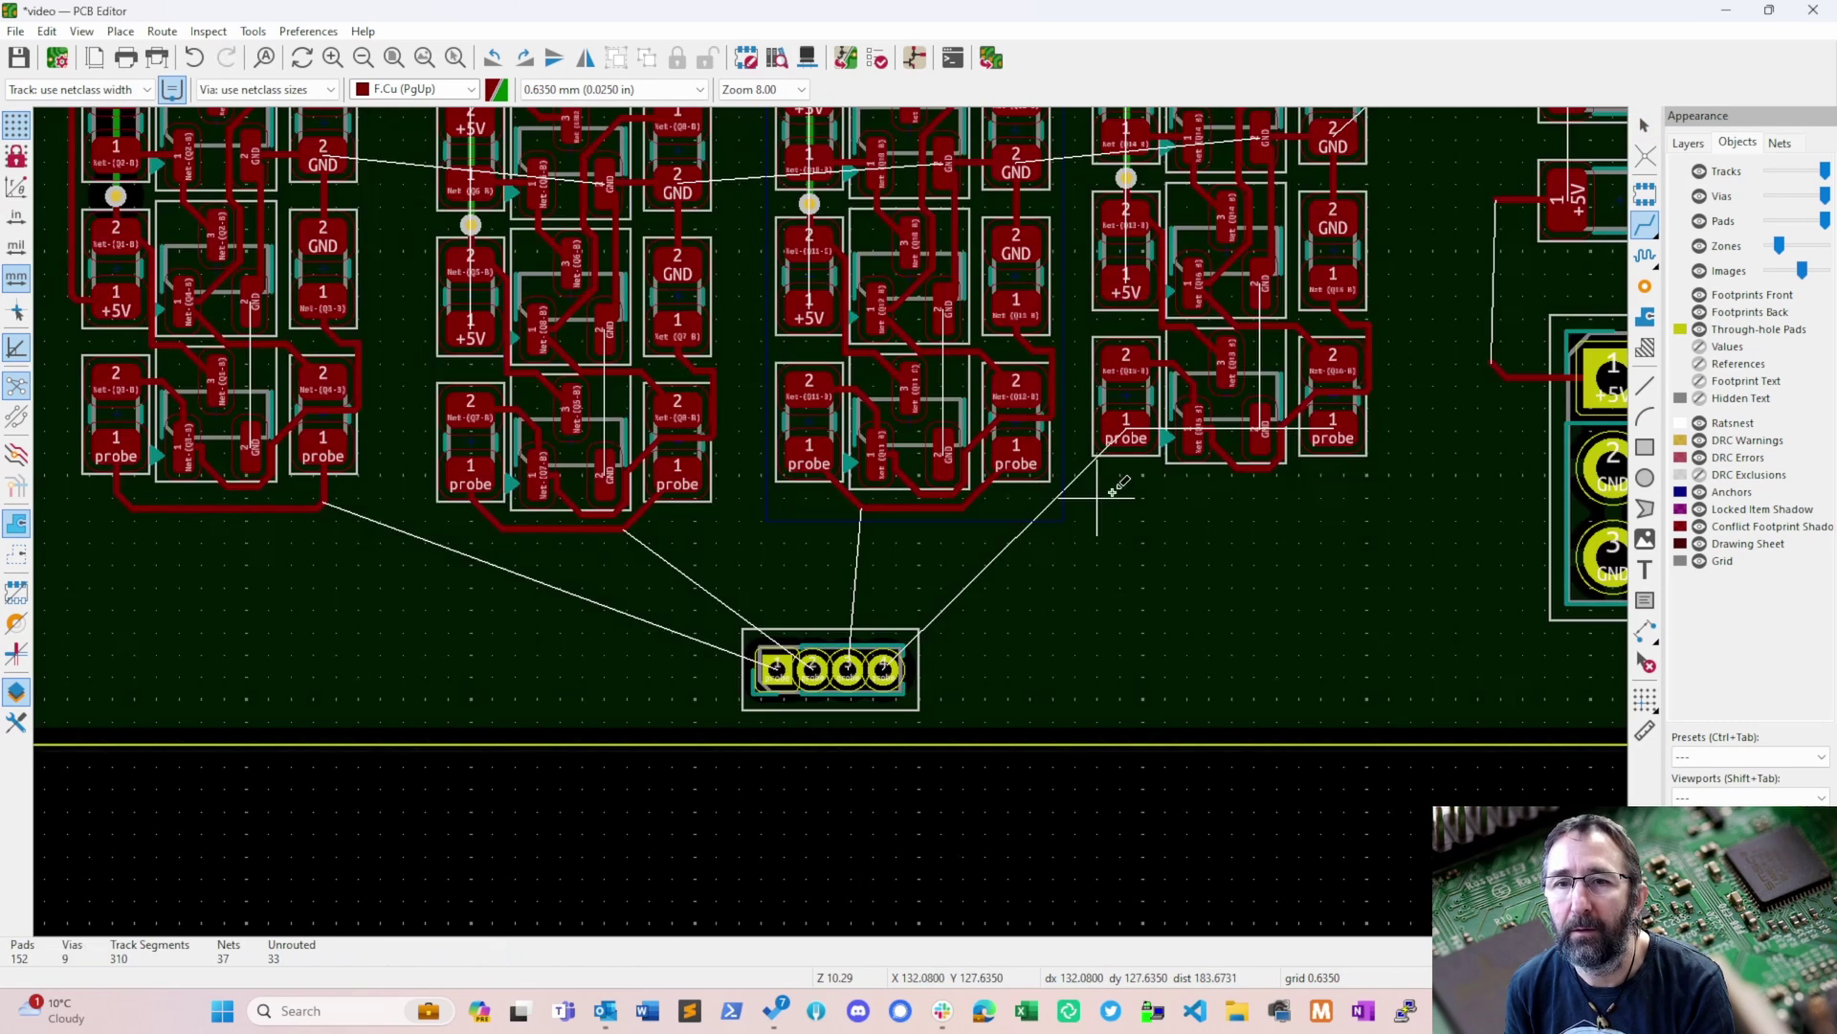
key(Escape)
- Enter the Channel 4 group and join its two probe pads with a track
click(1196, 435)
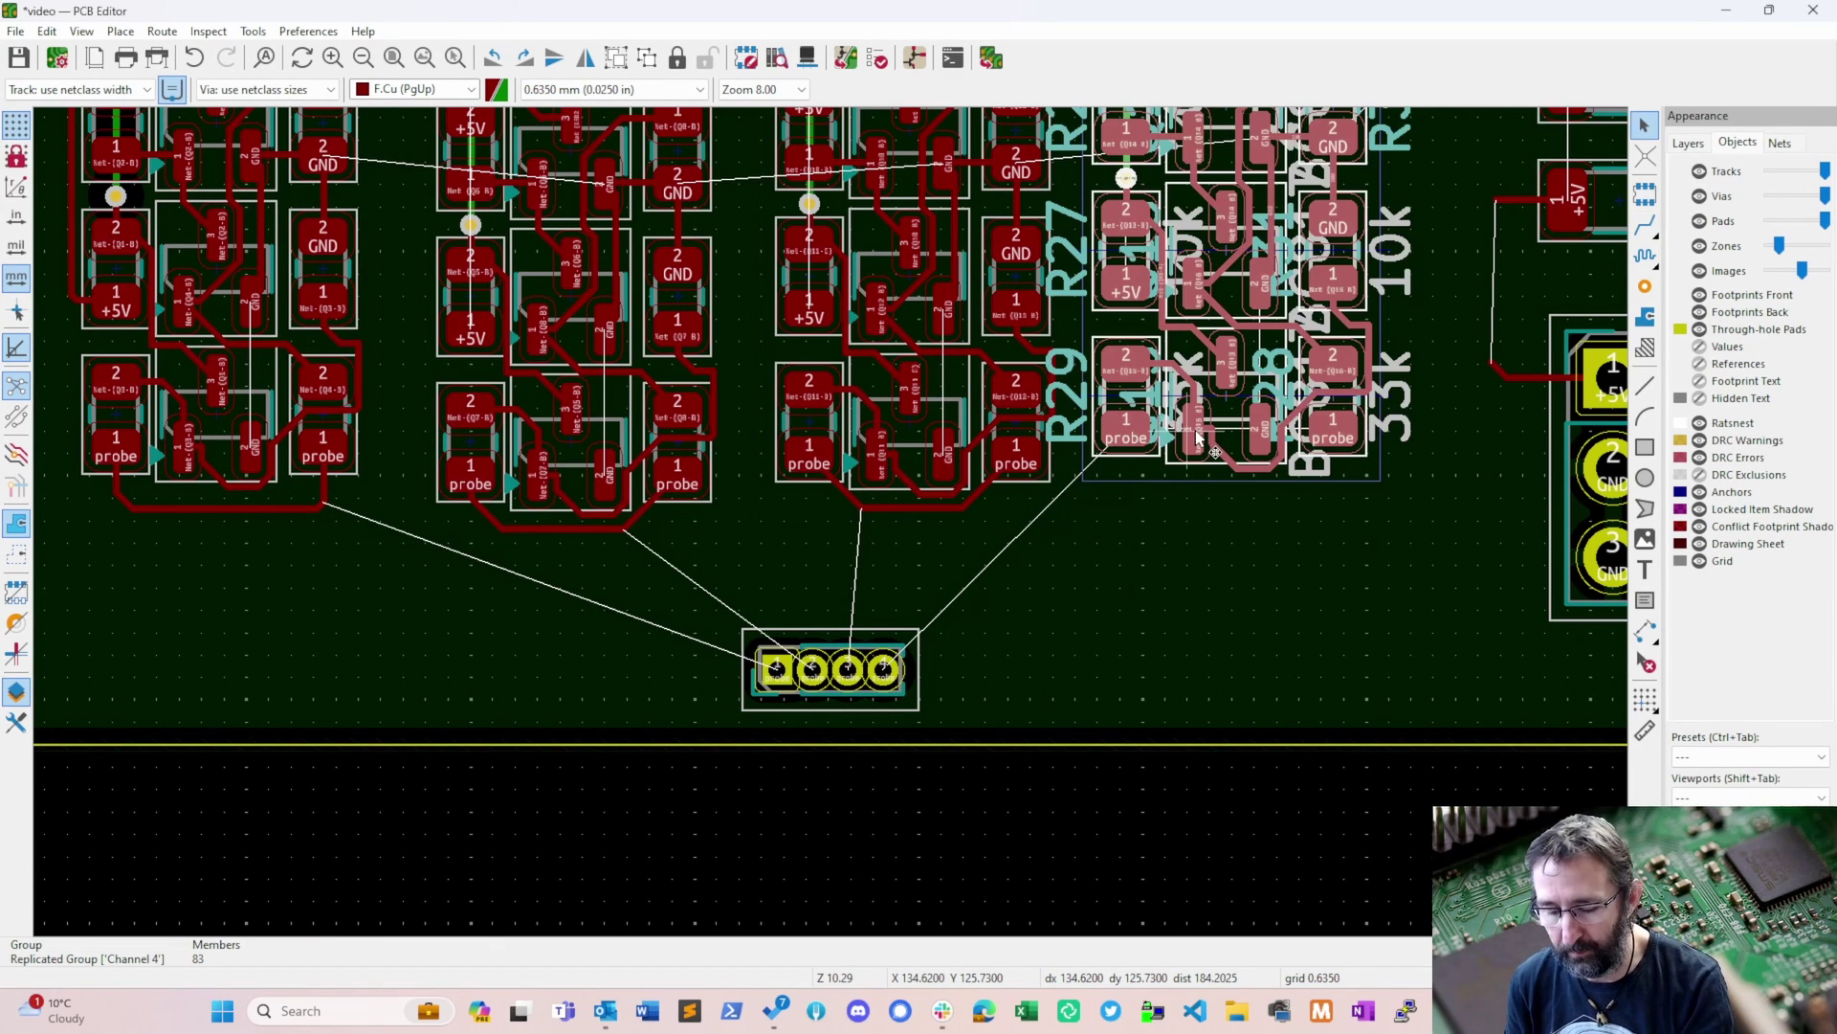
click(1252, 398)
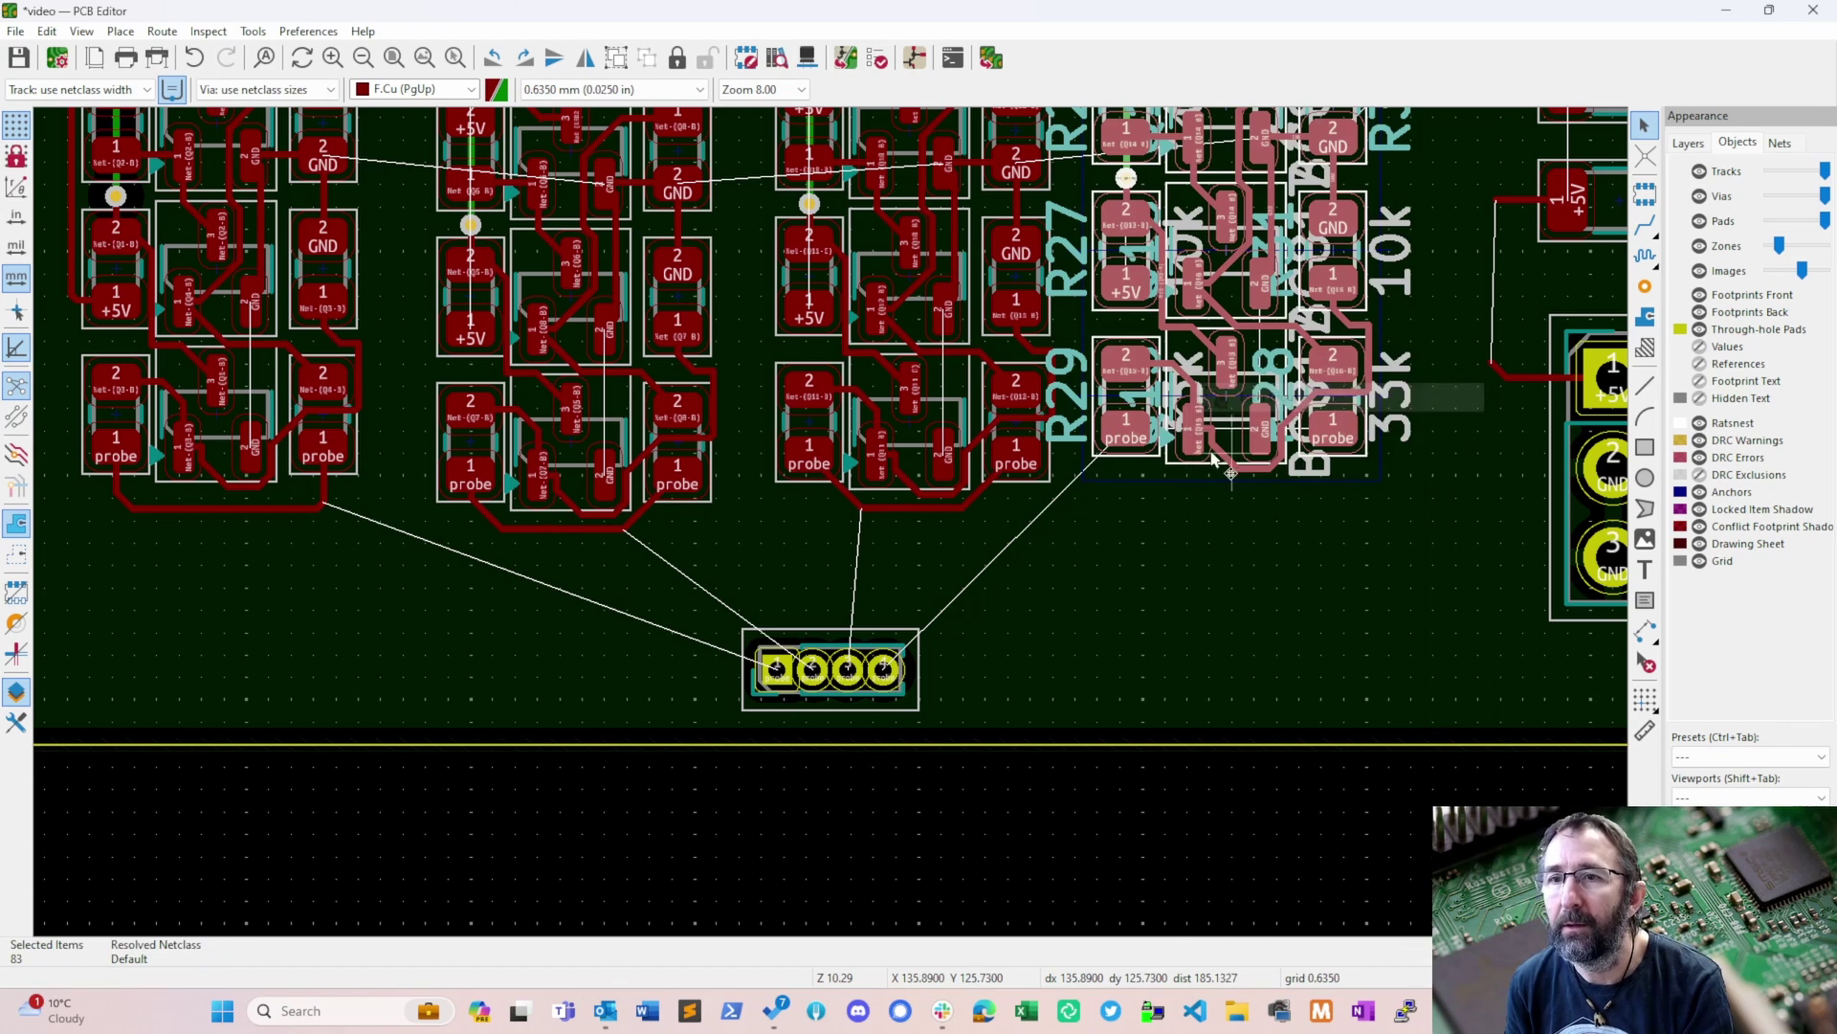
key(x)
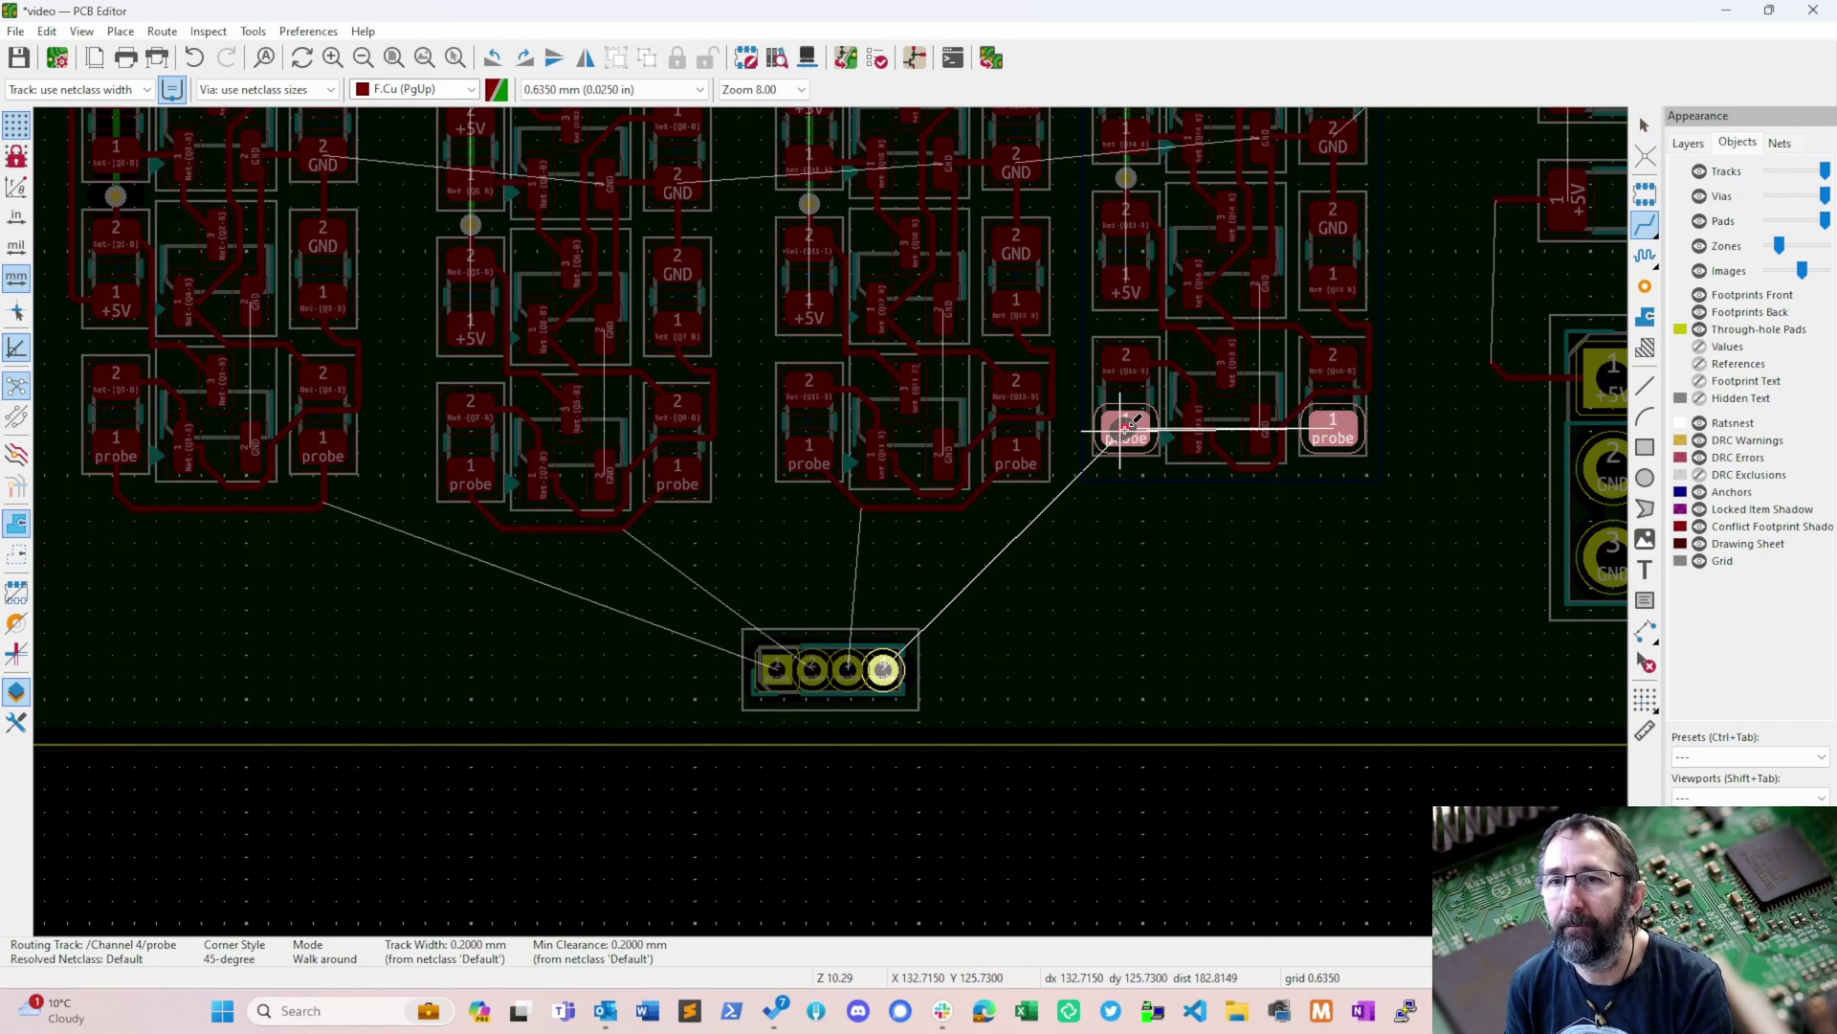
click(1333, 437)
- Frame the board and select the second channel's footprint group
scroll(1321, 520, down, 4)
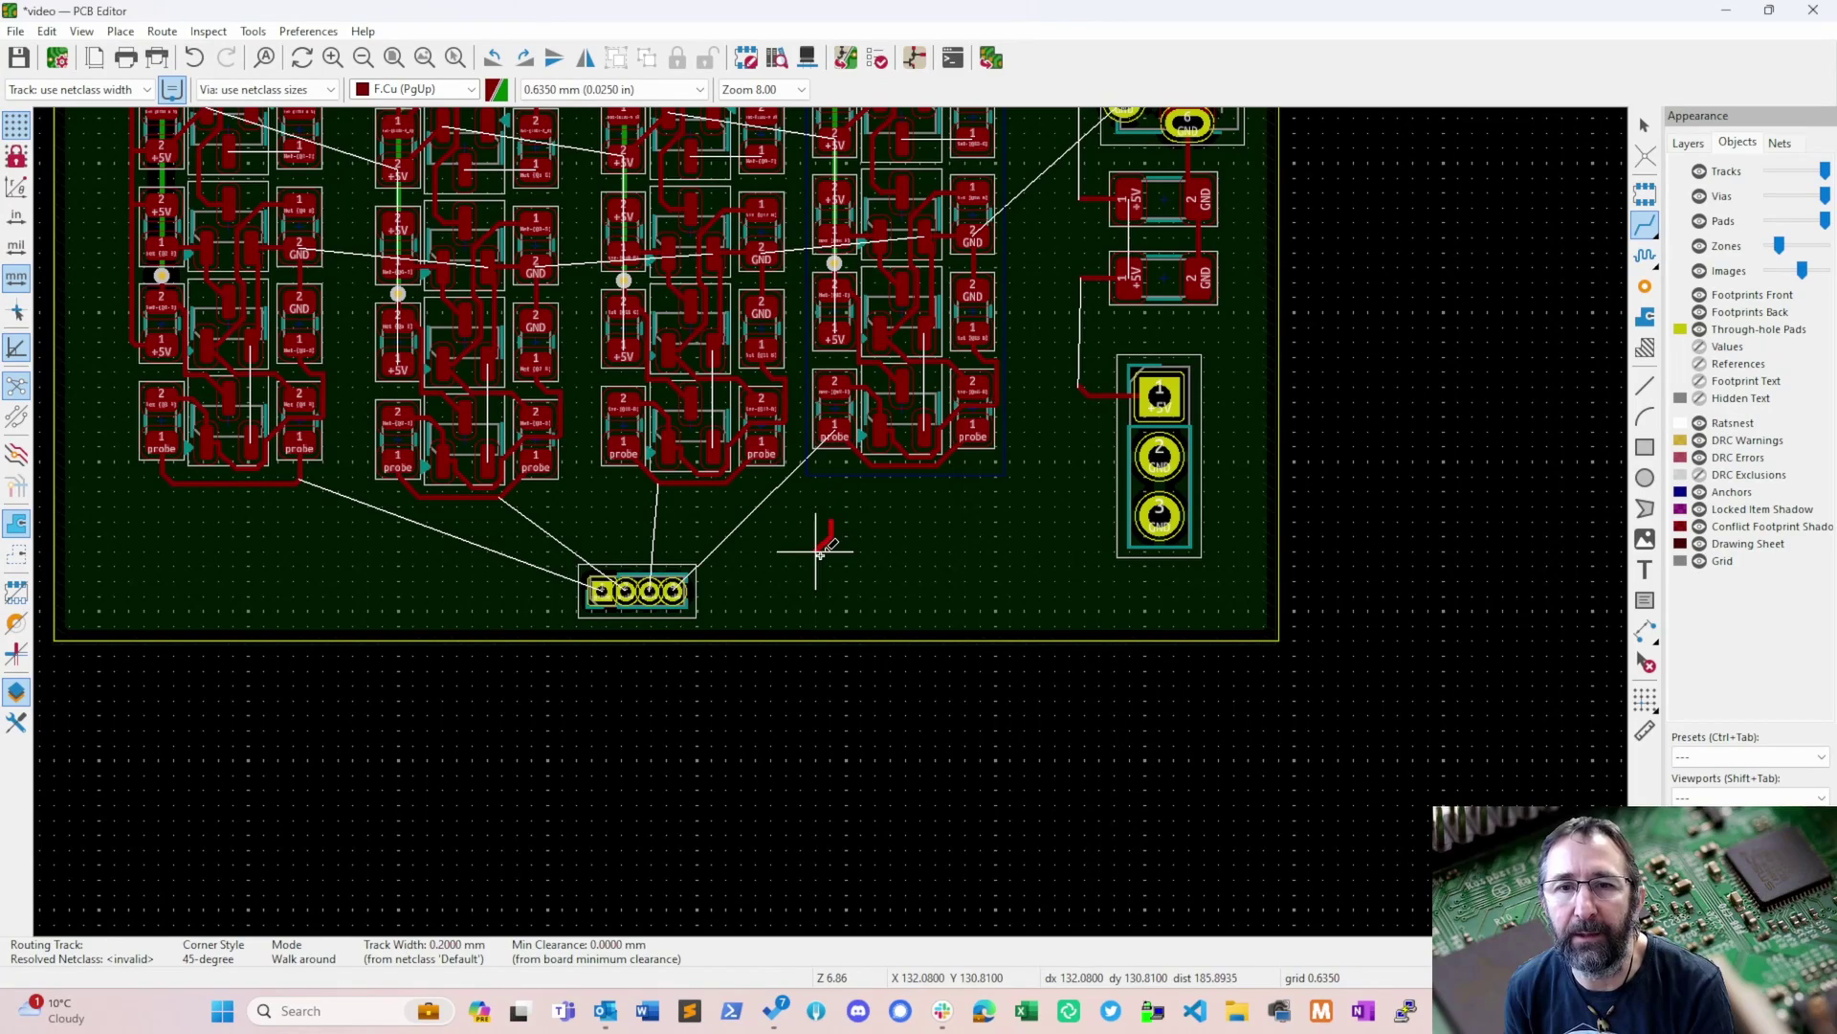
middle_drag(876, 533, 1144, 561)
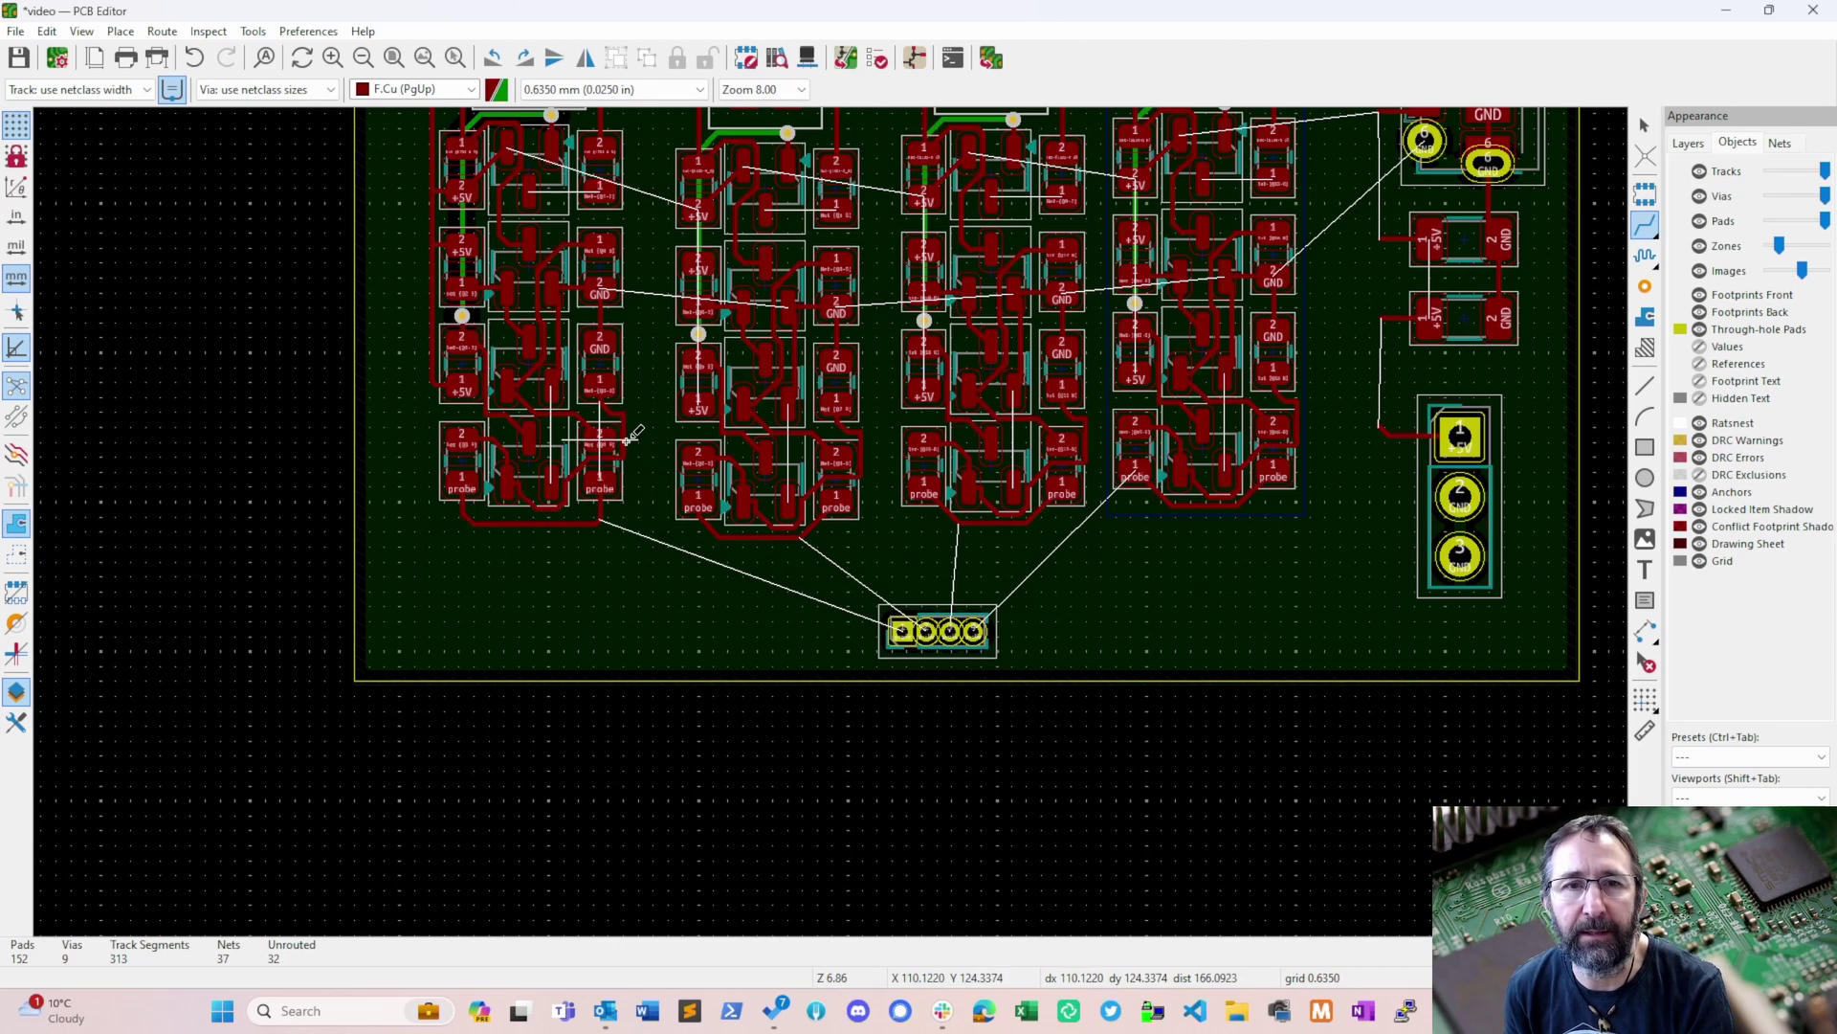
scroll(603, 441, up, 3)
scroll(622, 479, up, 2)
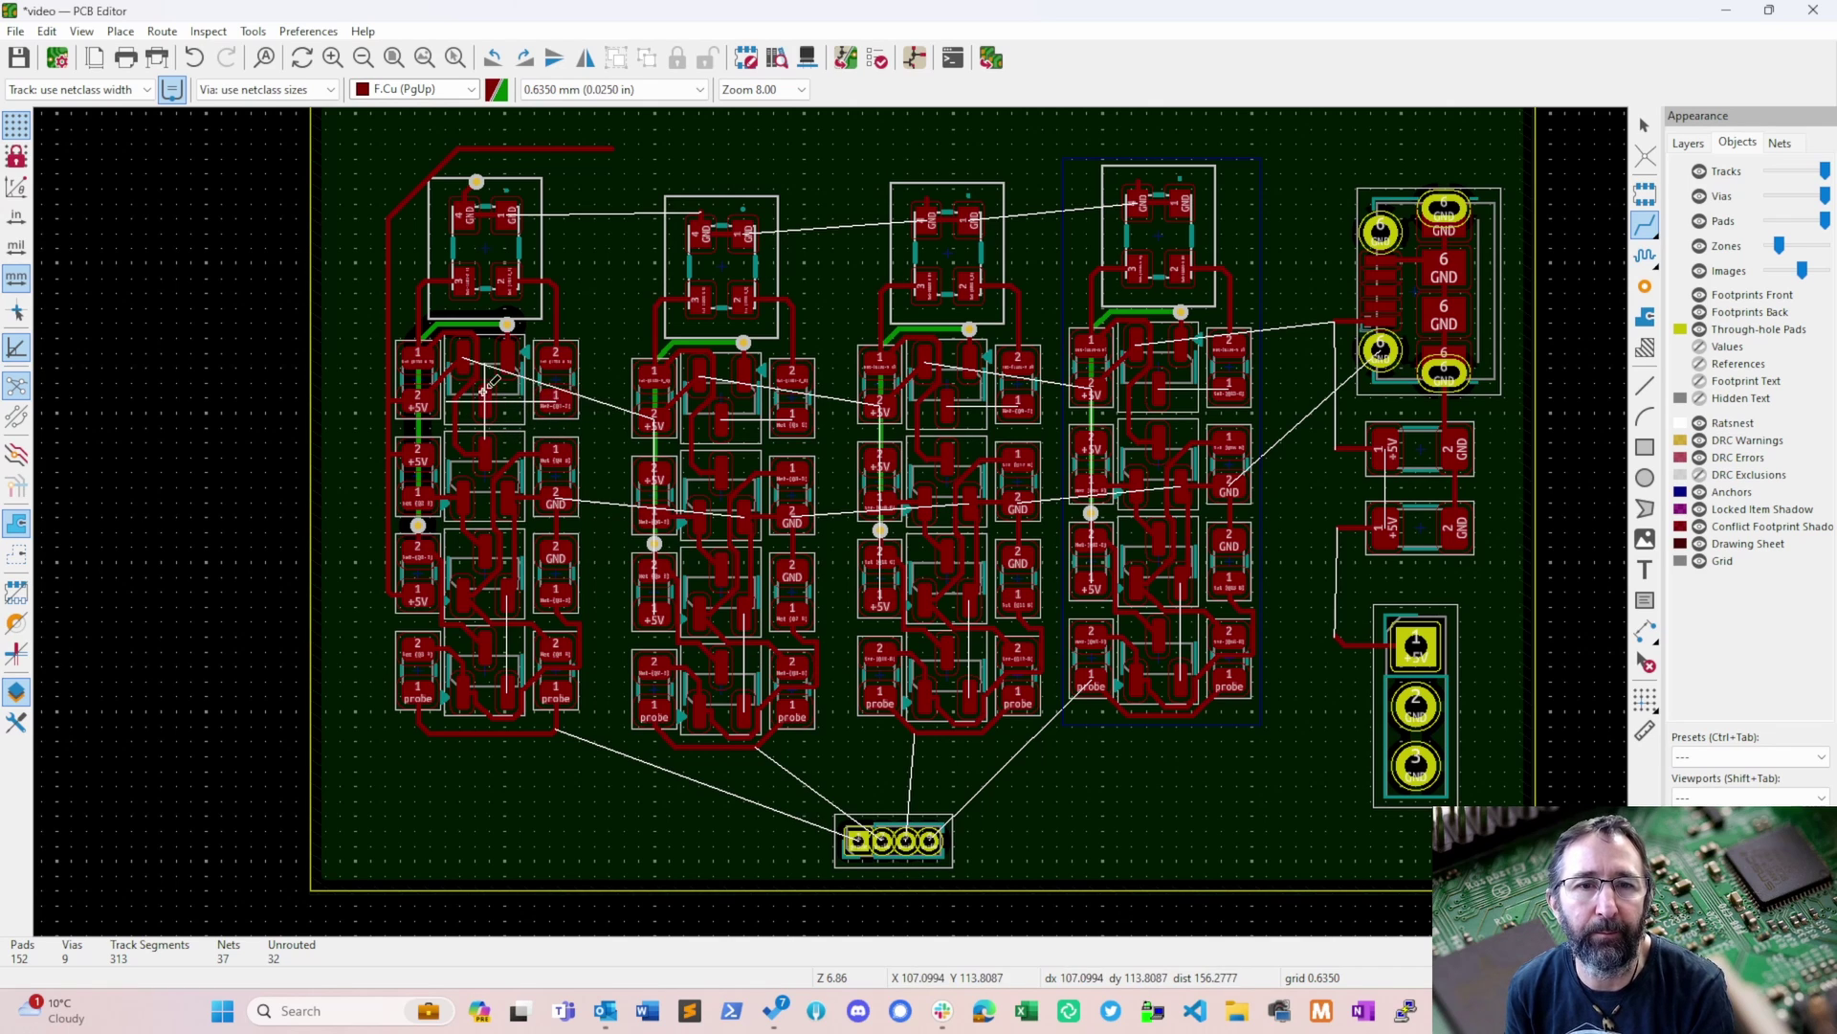
click(653, 522)
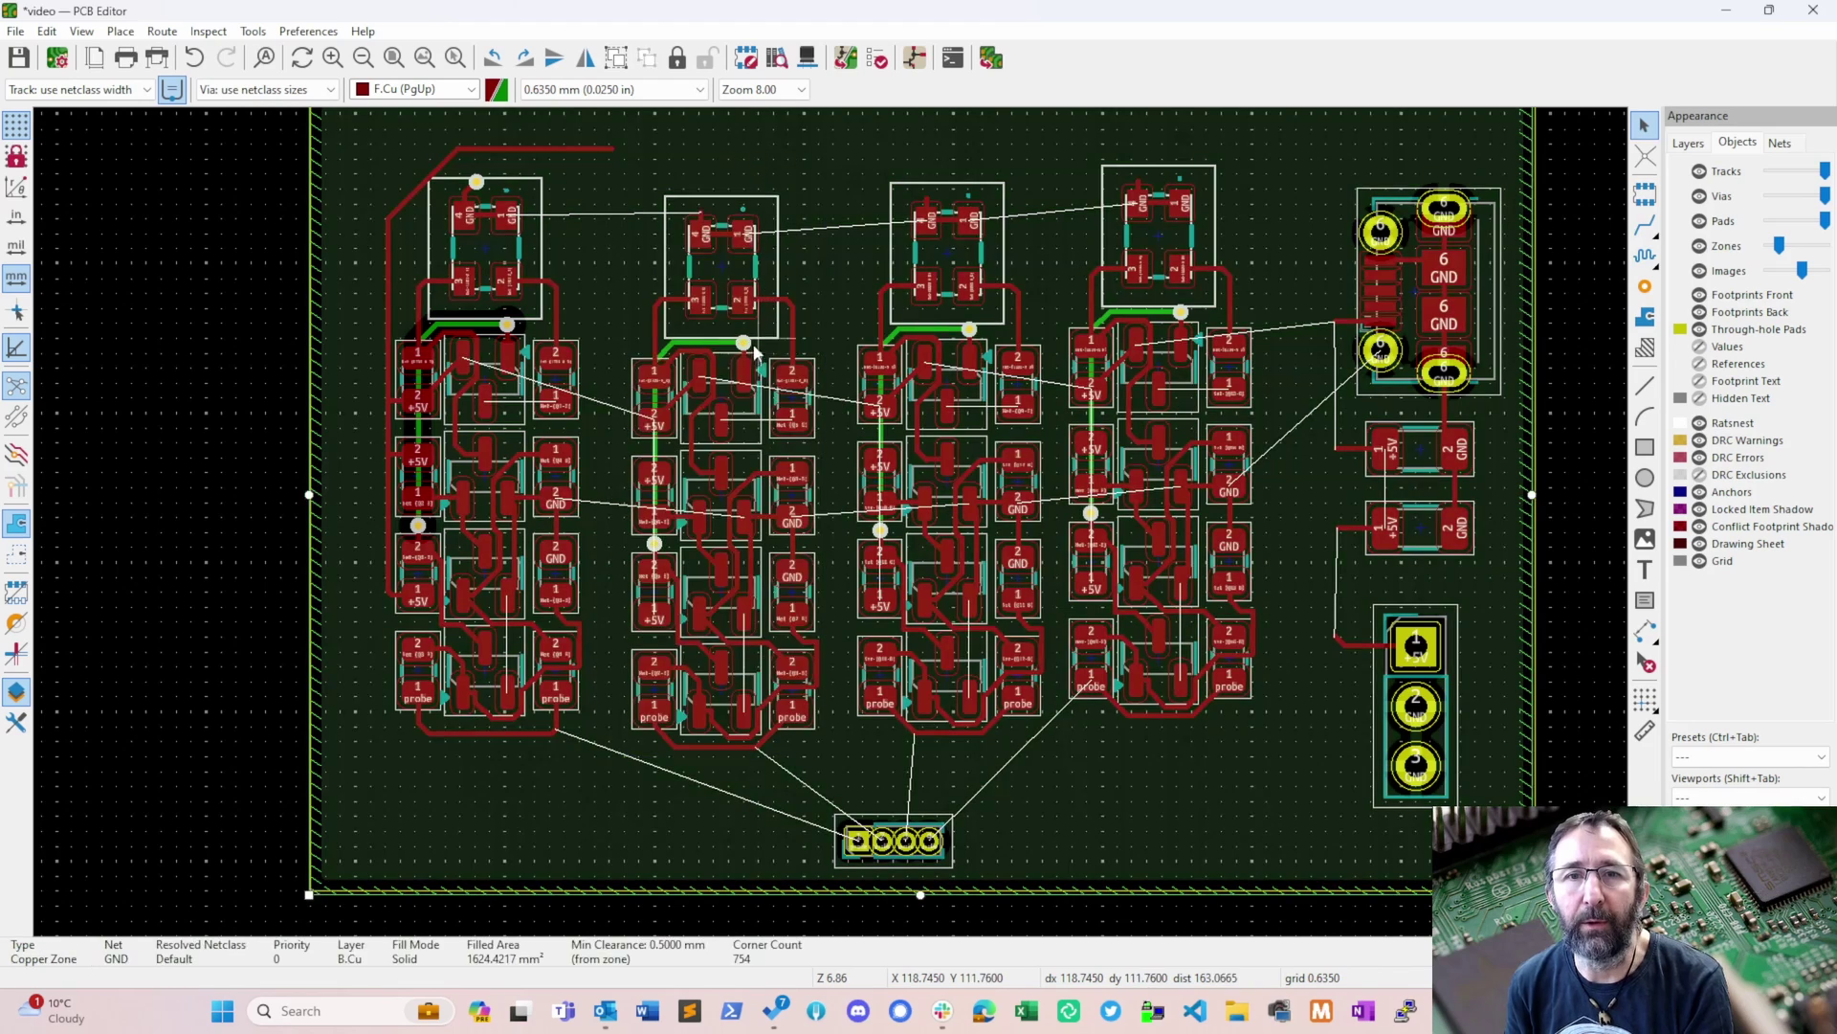
- Add the third and fourth column groups and align the selected groups to top
shift+click(948, 536)
shift+click(1127, 450)
right_click(1128, 454)
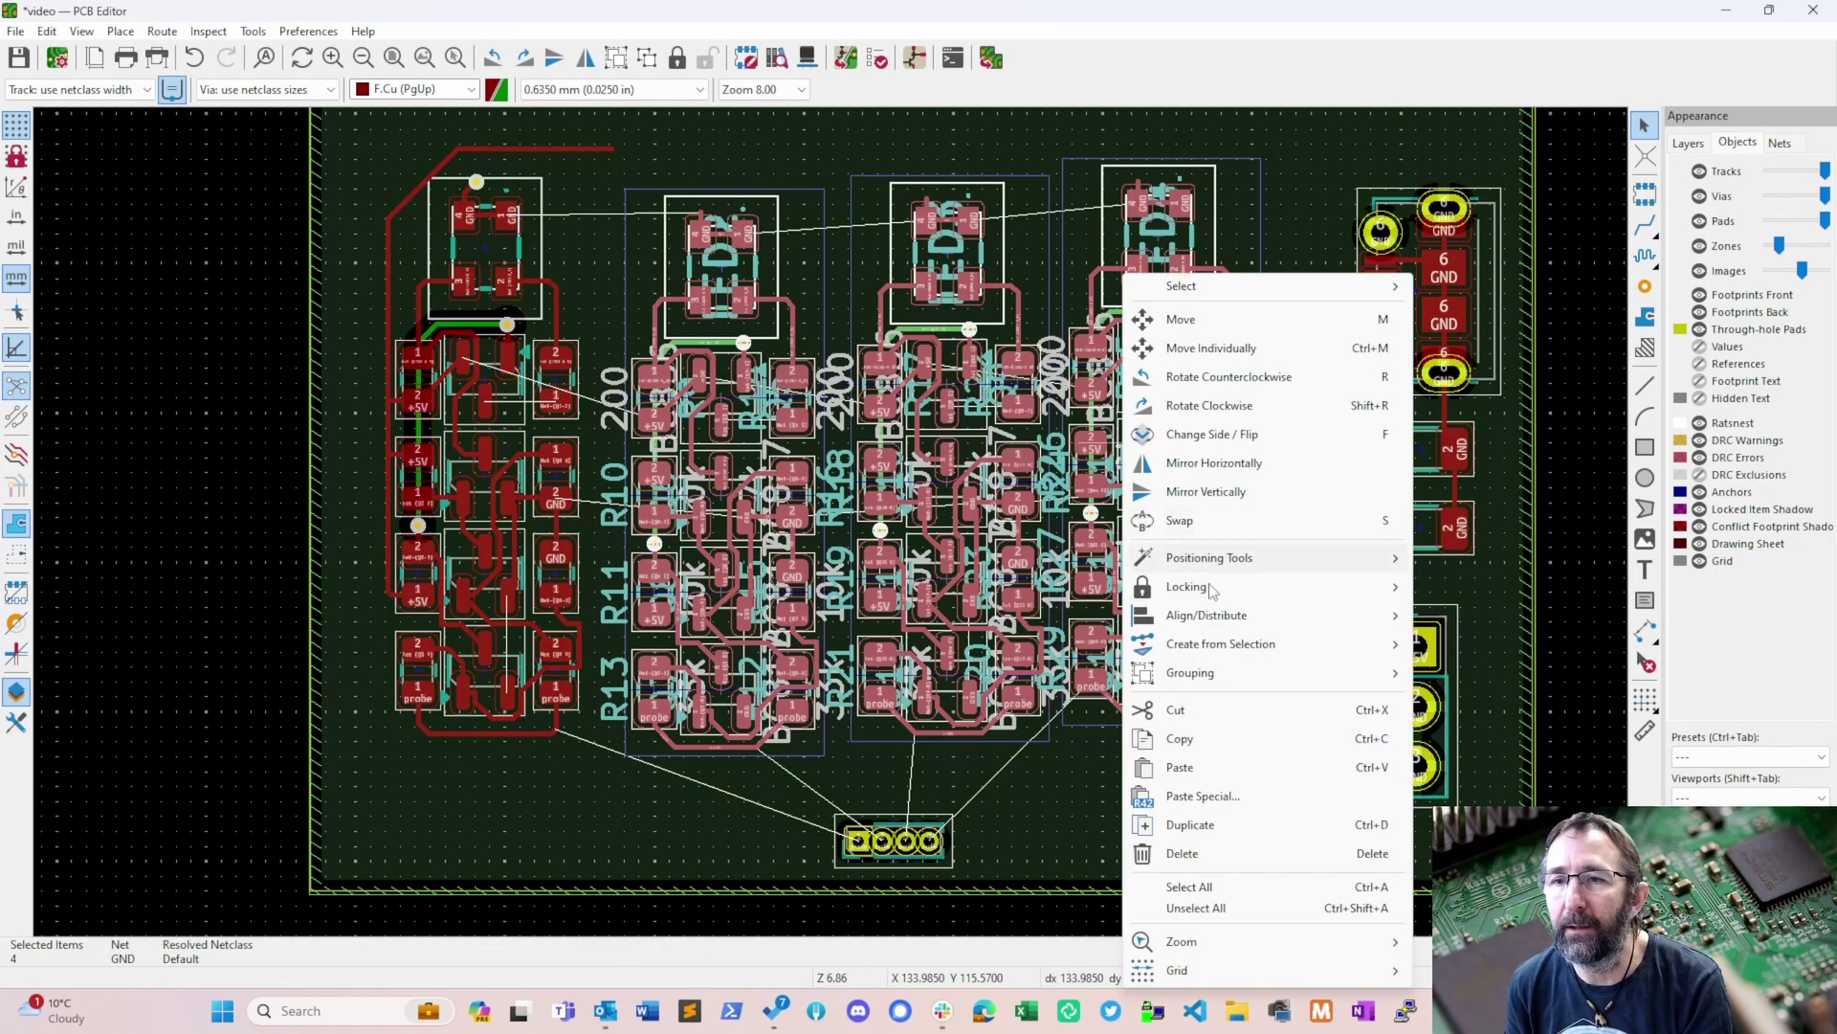
mouse_move(1210, 617)
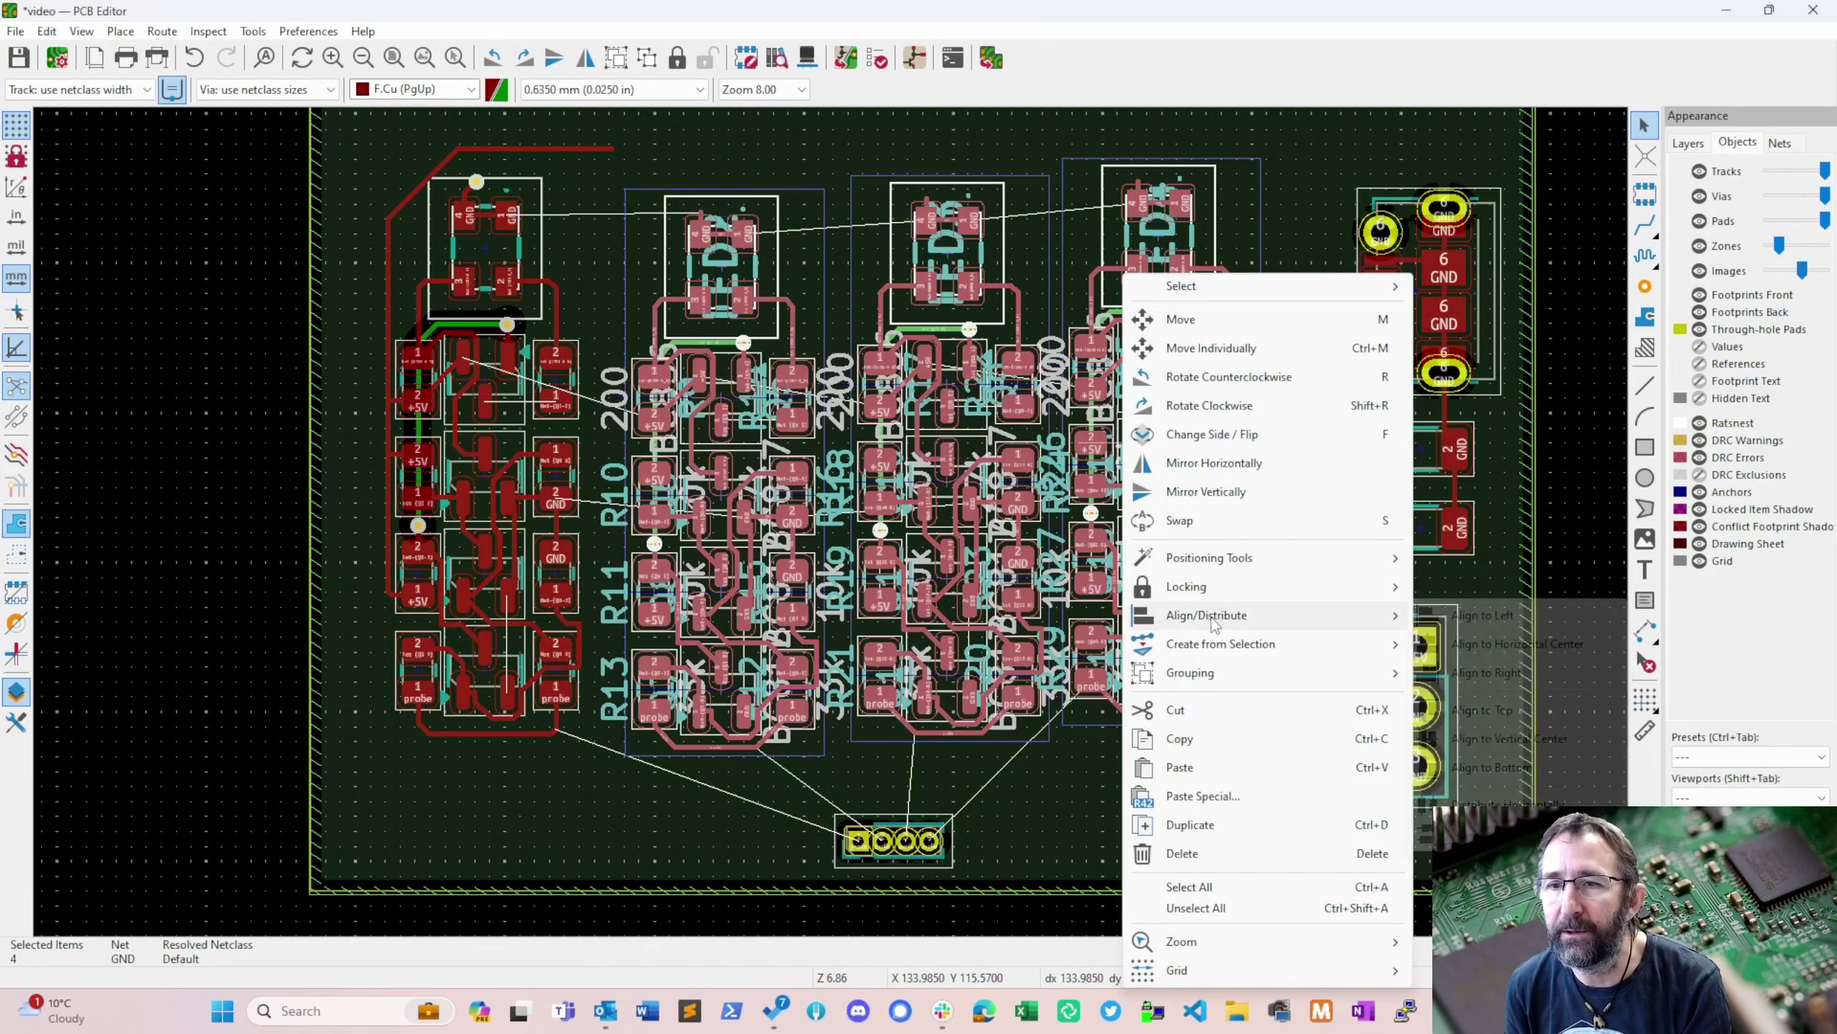
click(1479, 710)
key(Escape)
- Box-select every channel group, align them to bottom, and dismiss the locked-items warning
scroll(484, 381, down, 3)
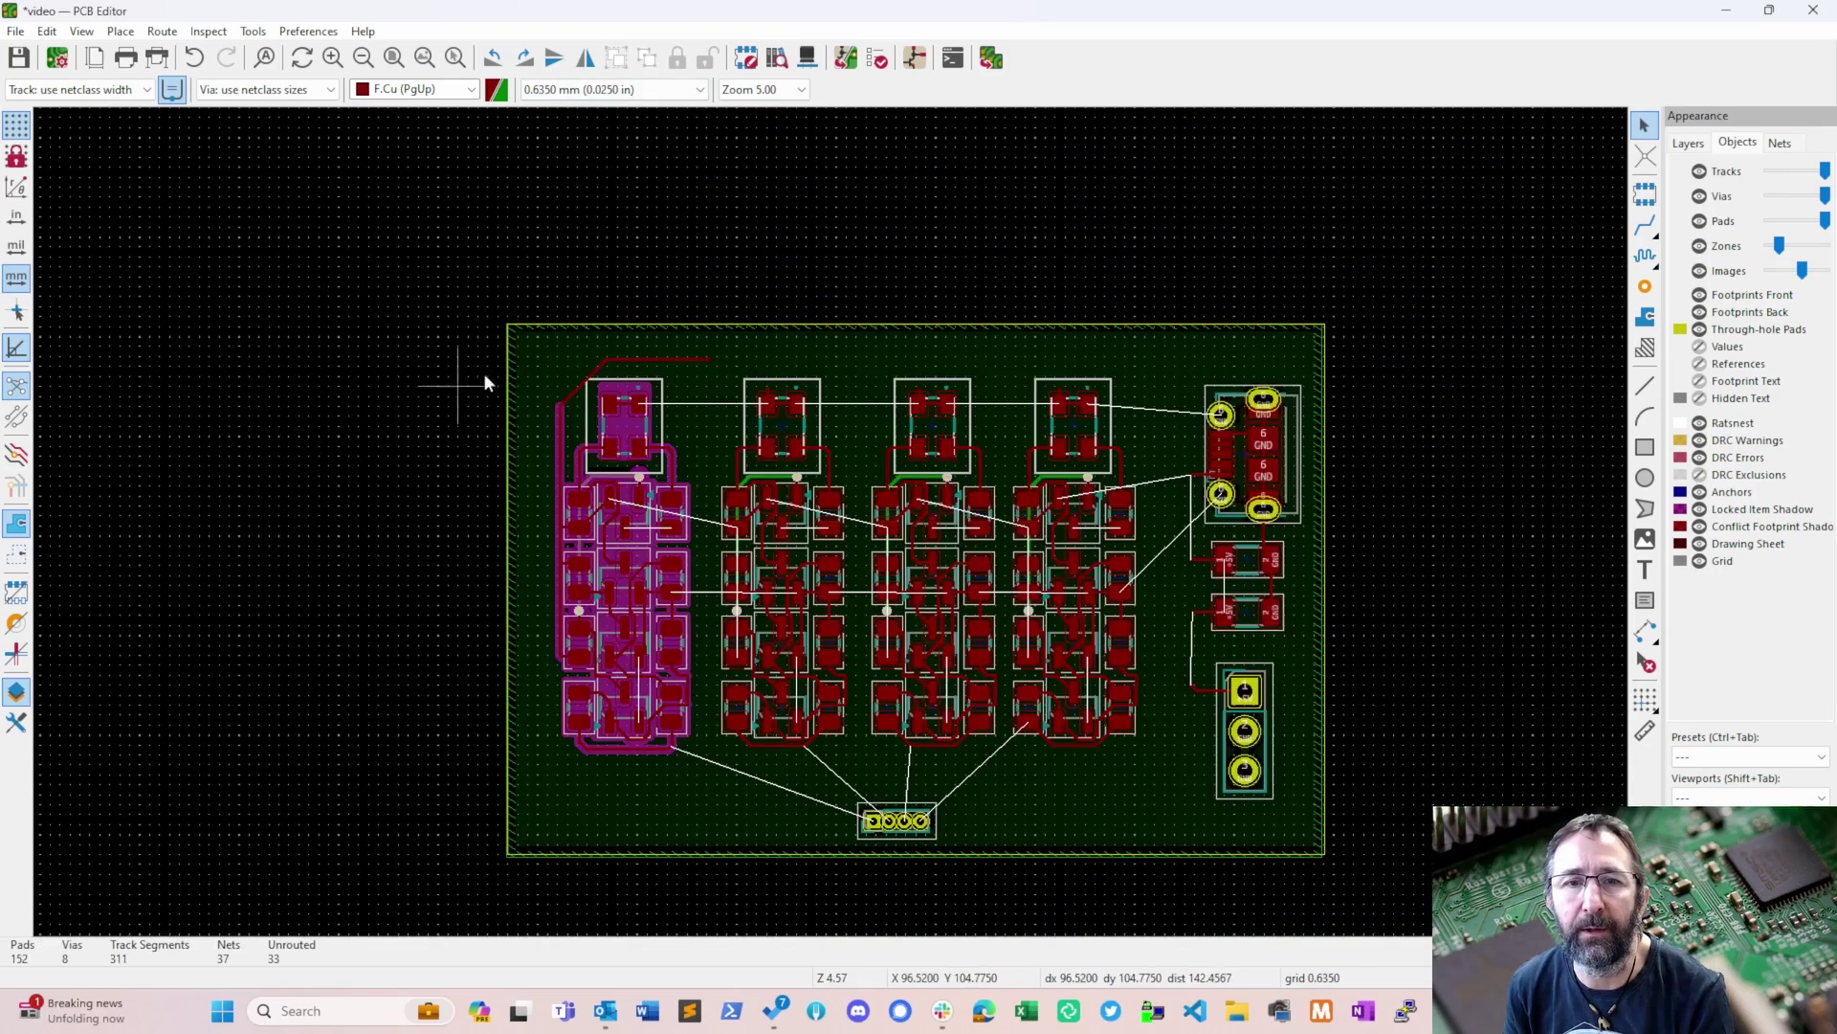
drag(517, 375, 1162, 764)
right_click(1062, 764)
mouse_move(1244, 615)
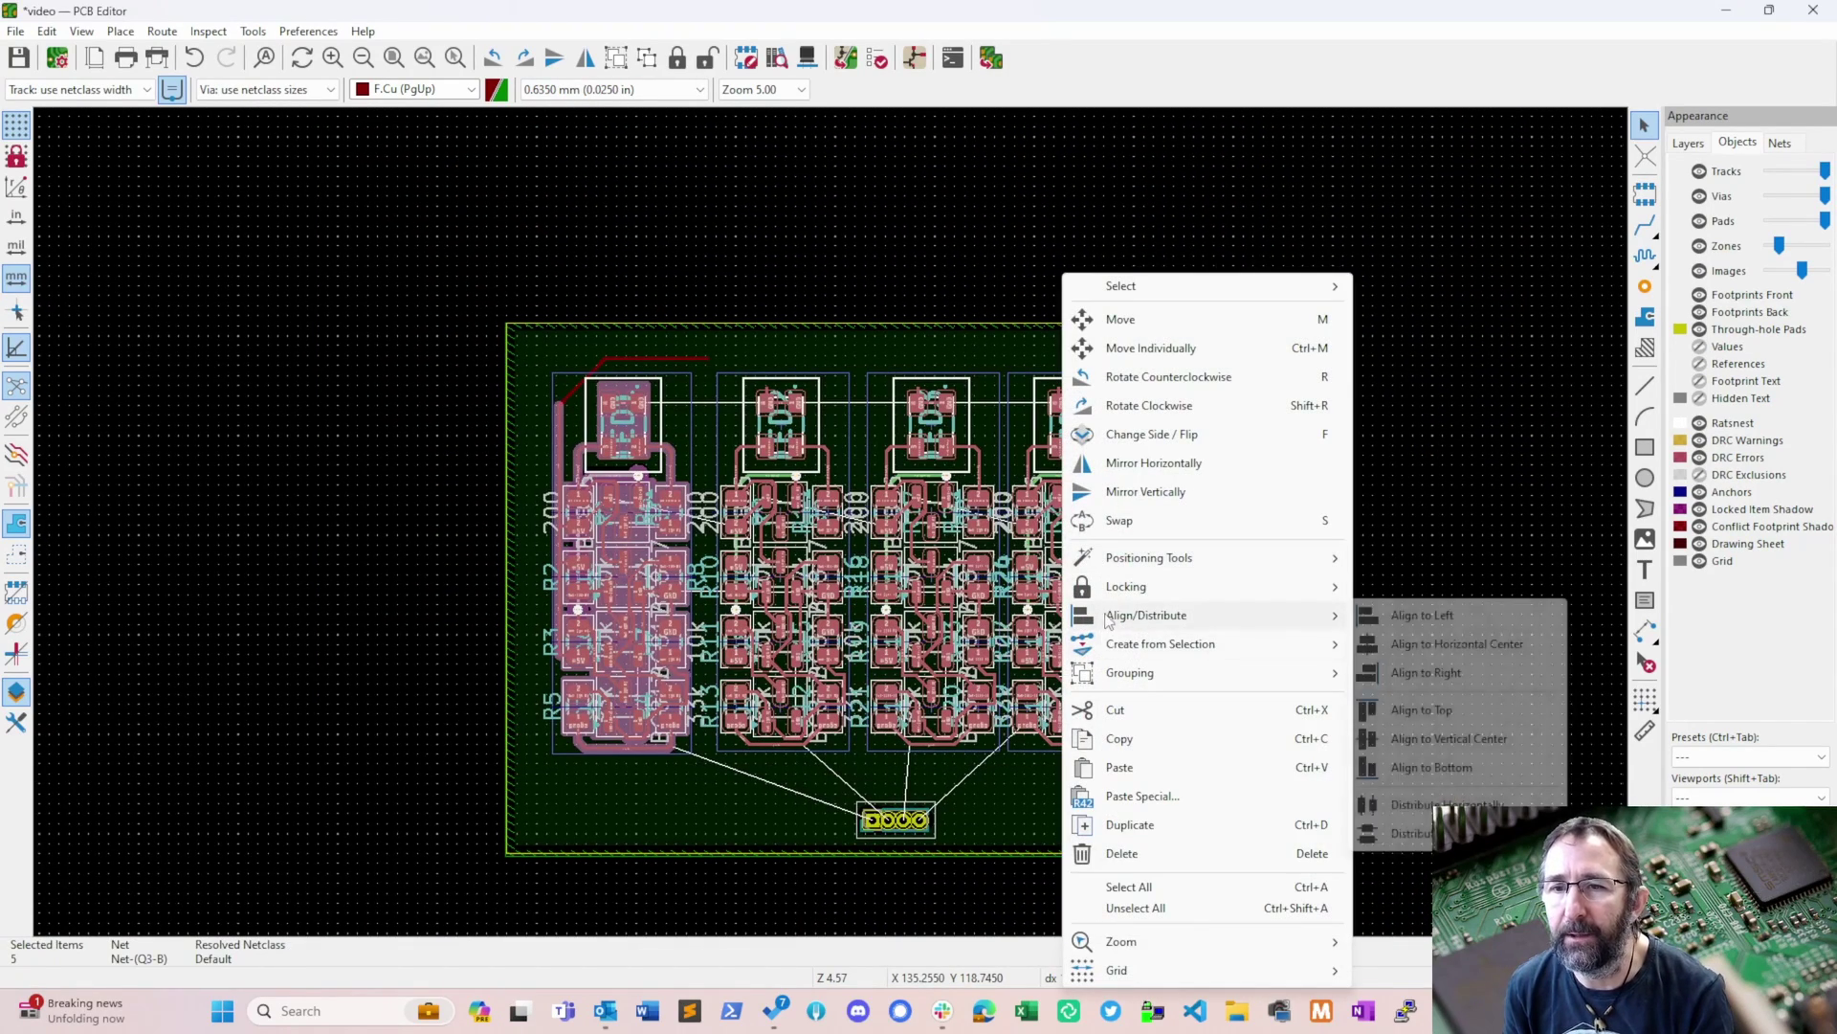
click(1455, 766)
key(Return)
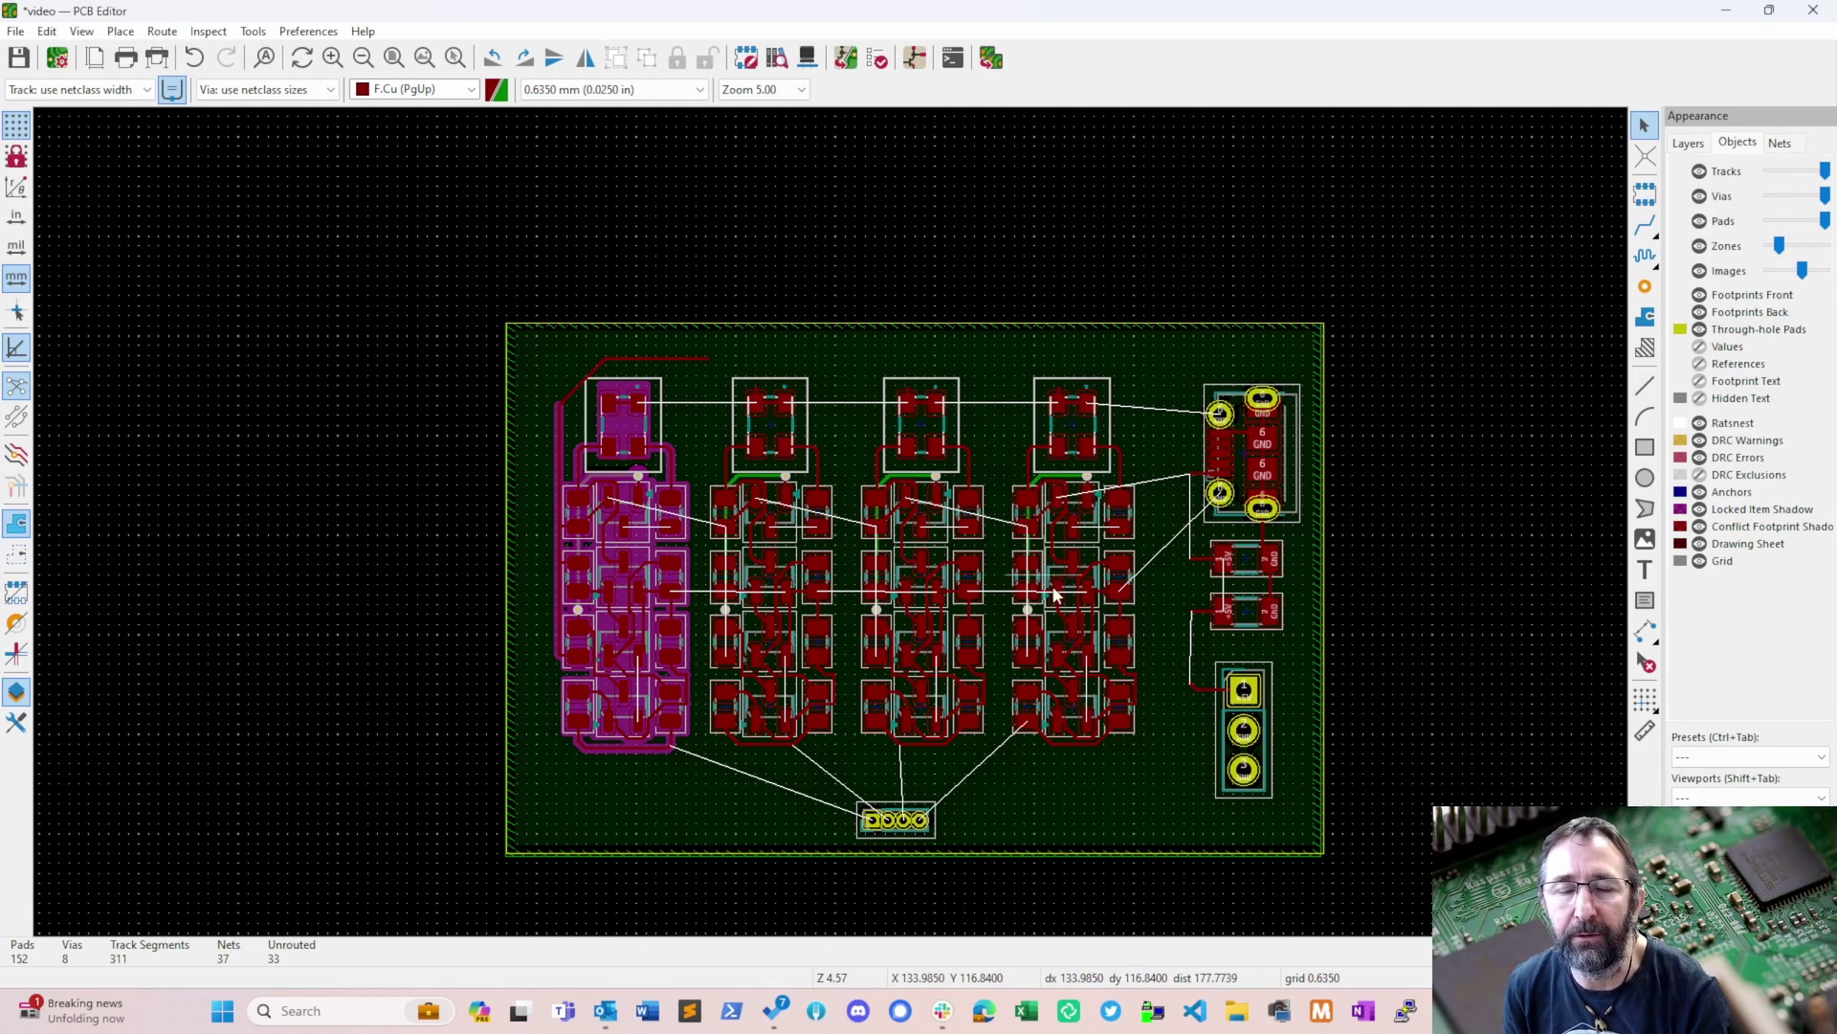
scroll(927, 596, up, 3)
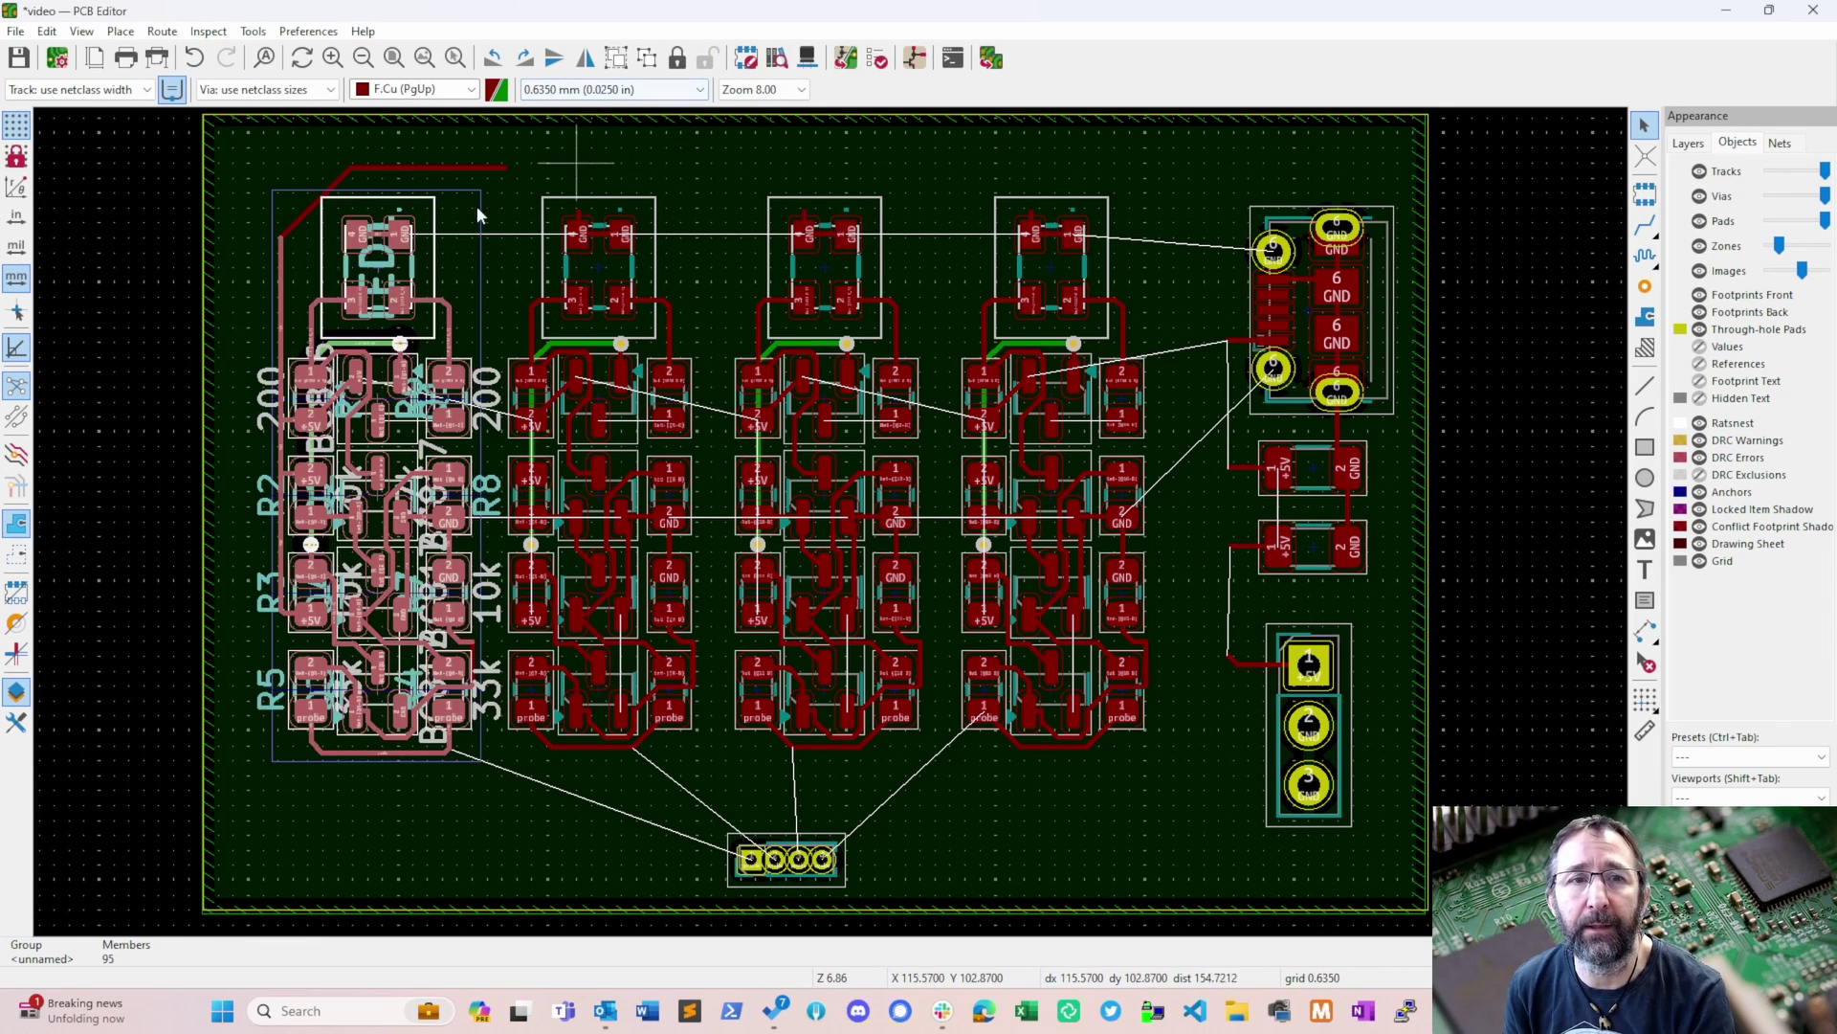
click(135, 342)
scroll(215, 491, up, 2)
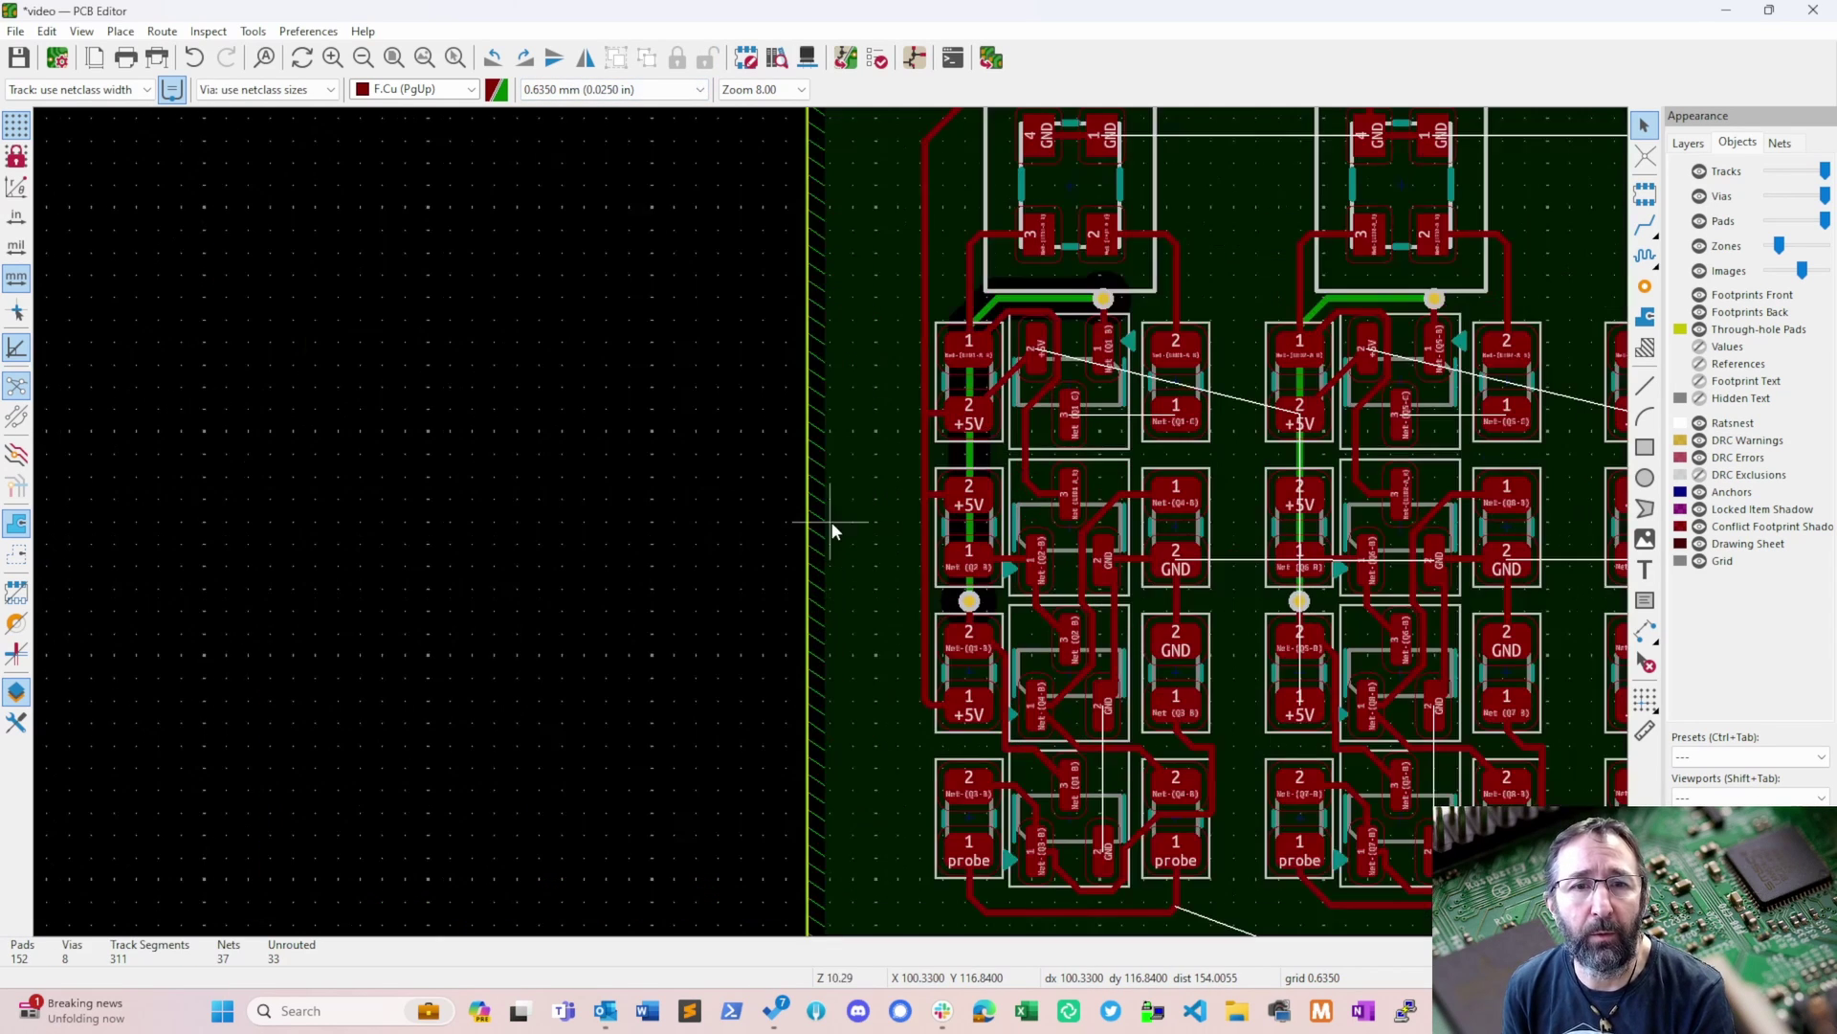
middle_drag(830, 521, 433, 429)
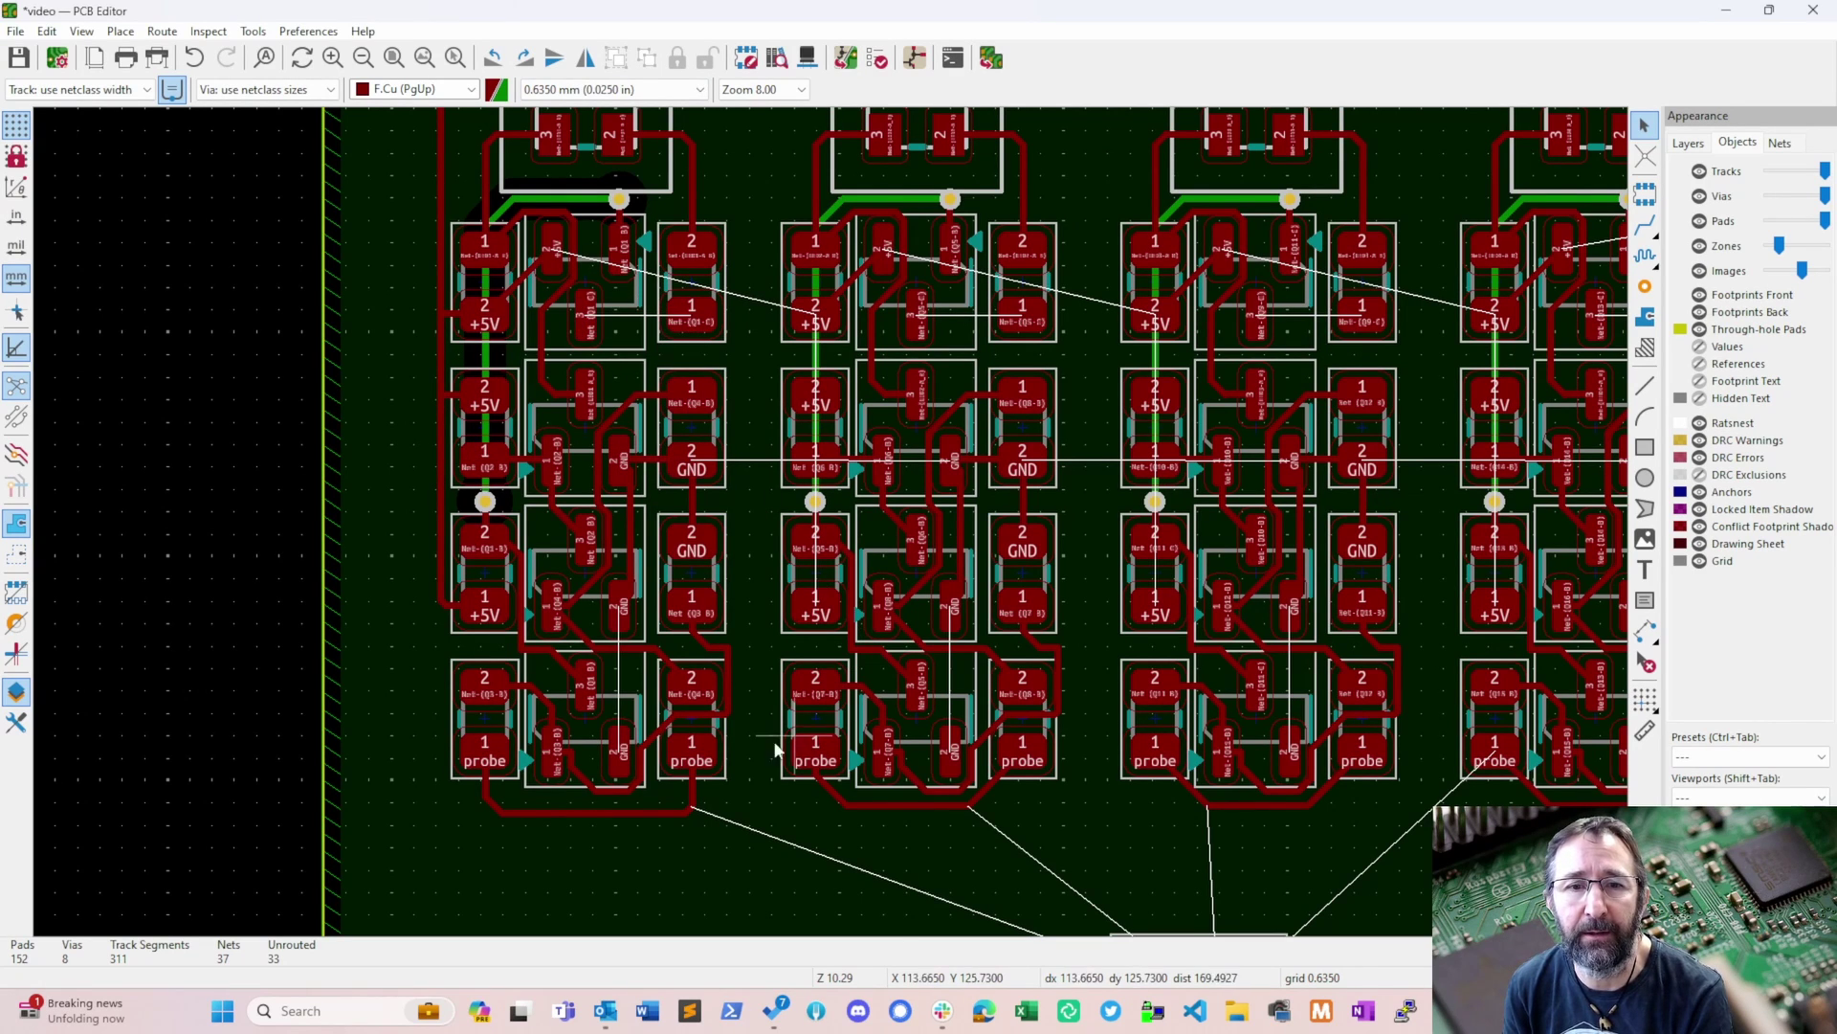
scroll(412, 574, down, 3)
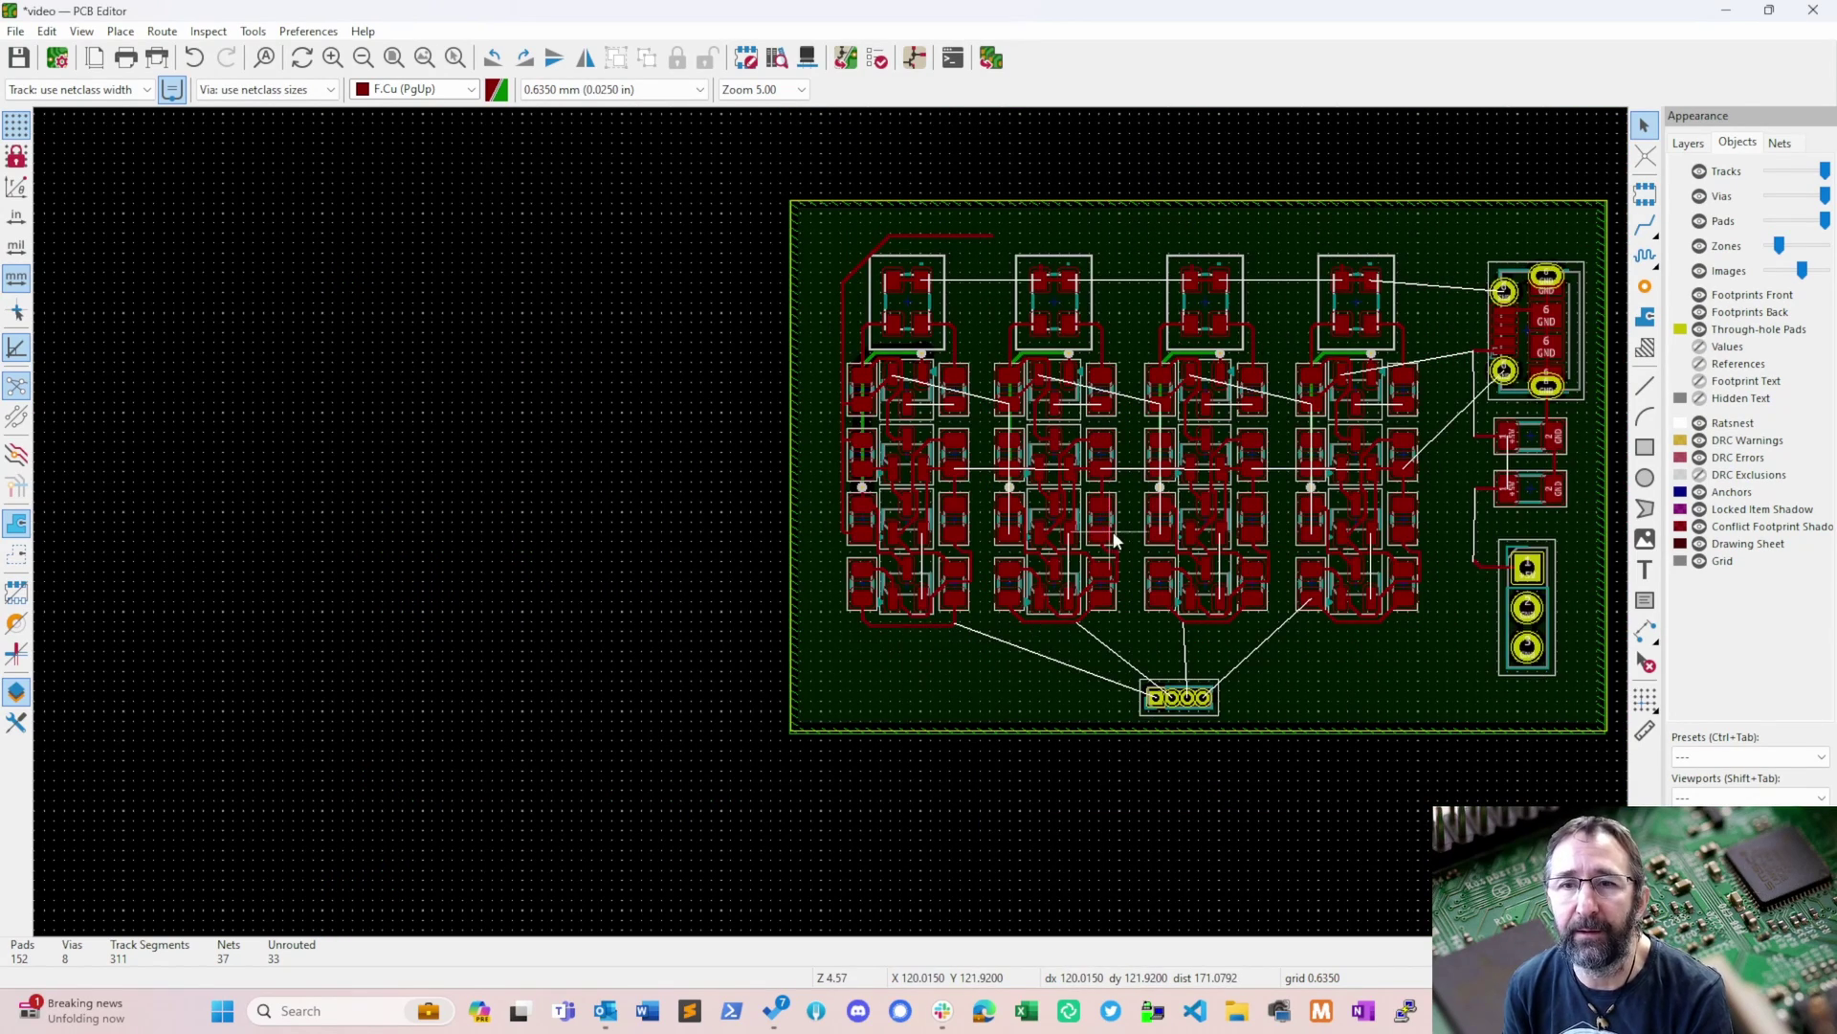
middle_drag(1116, 539, 813, 565)
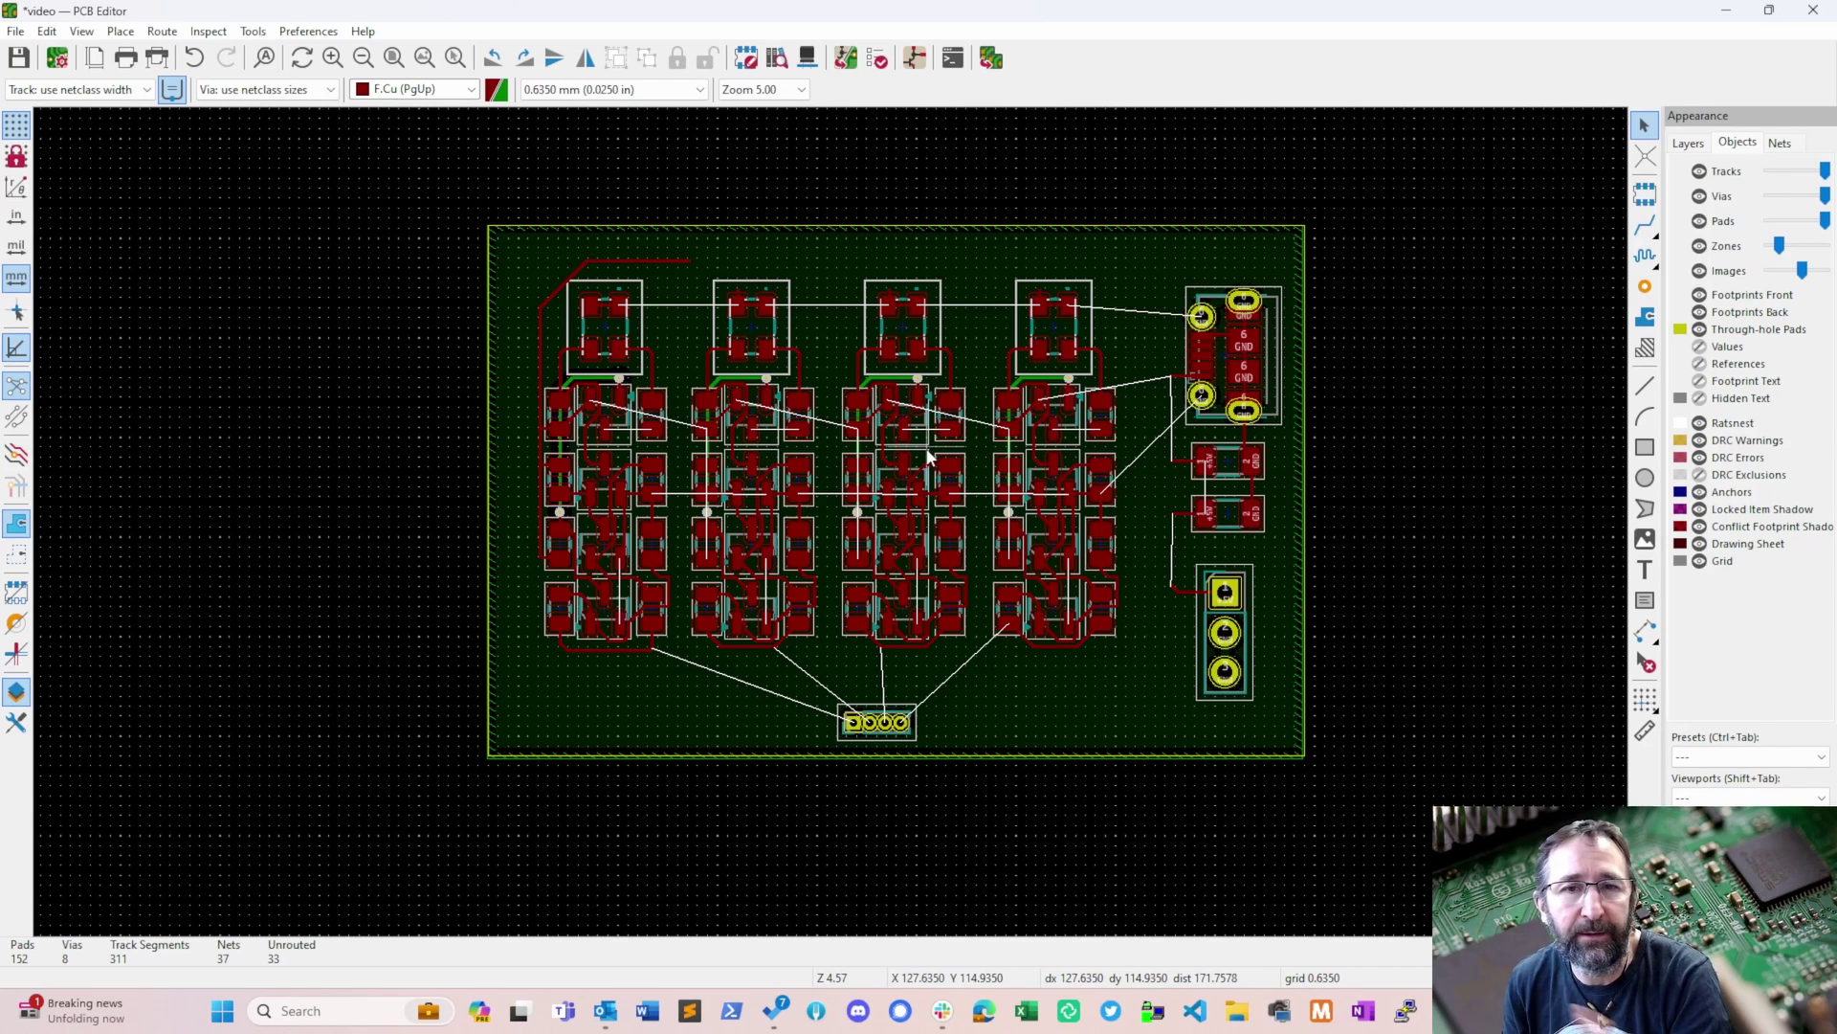
scroll(928, 450, up, 3)
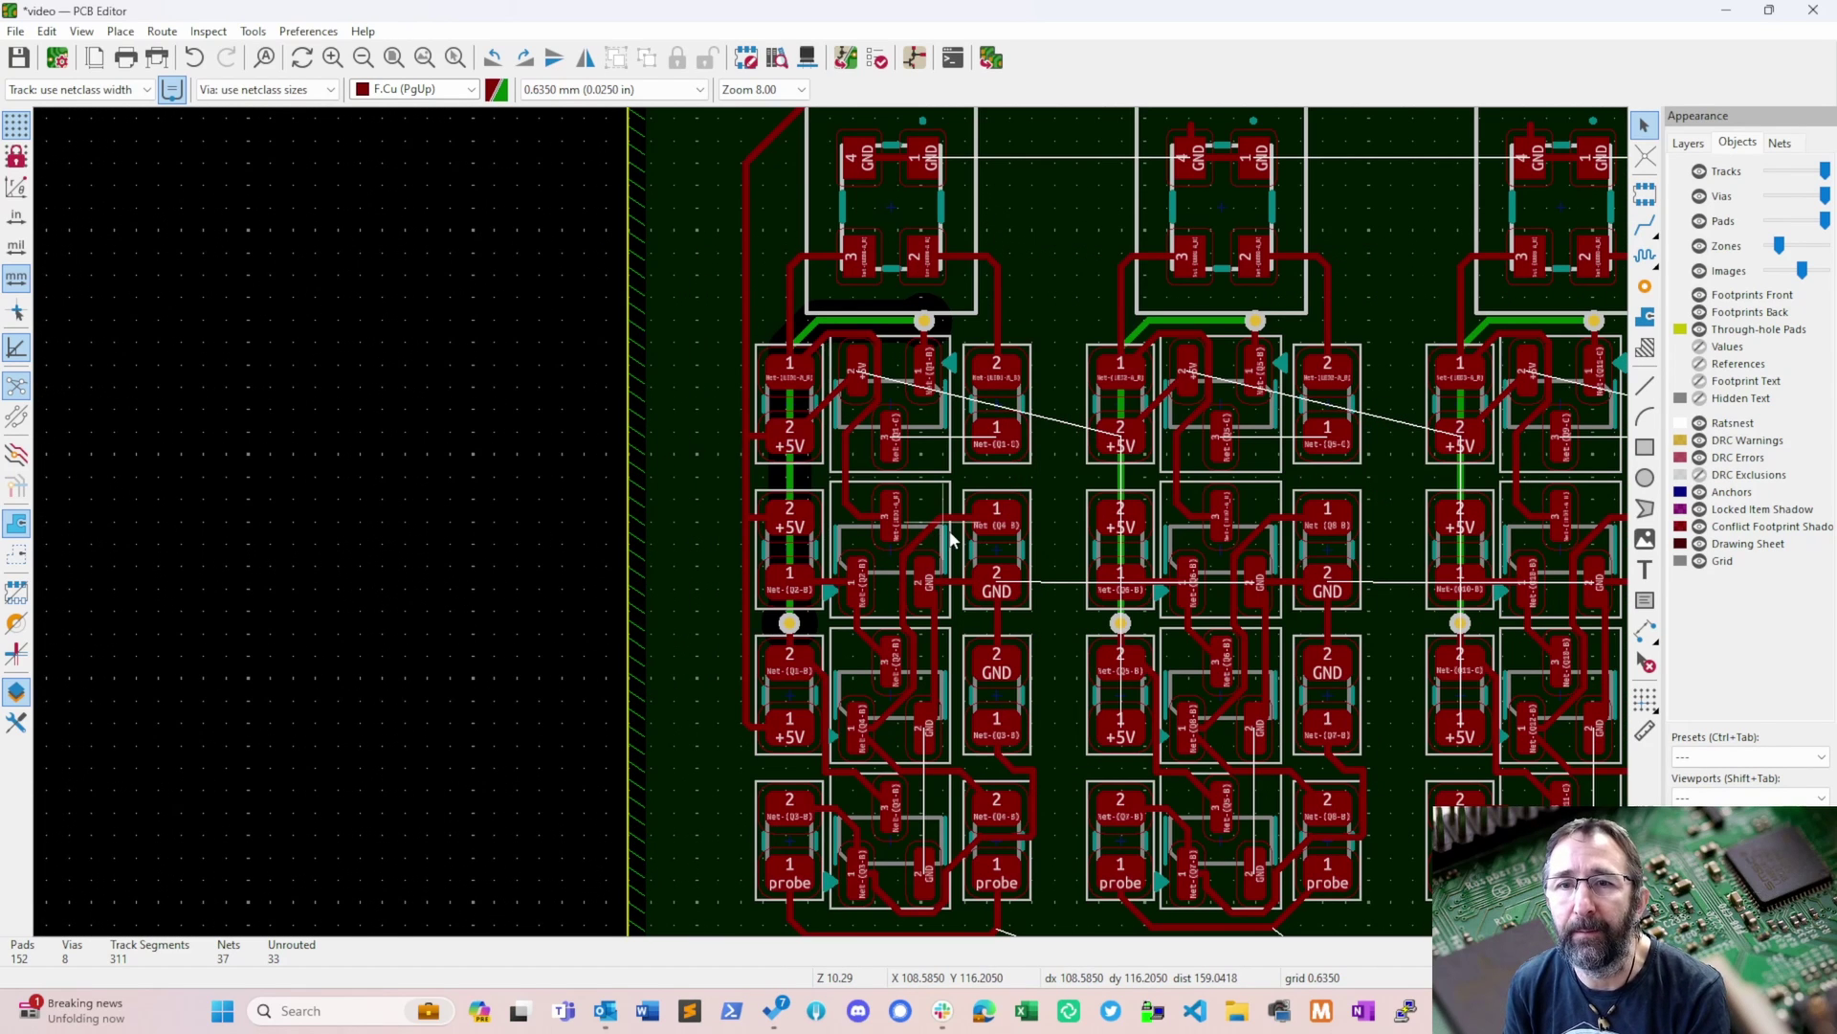
middle_drag(950, 538, 728, 476)
scroll(728, 476, up, 2)
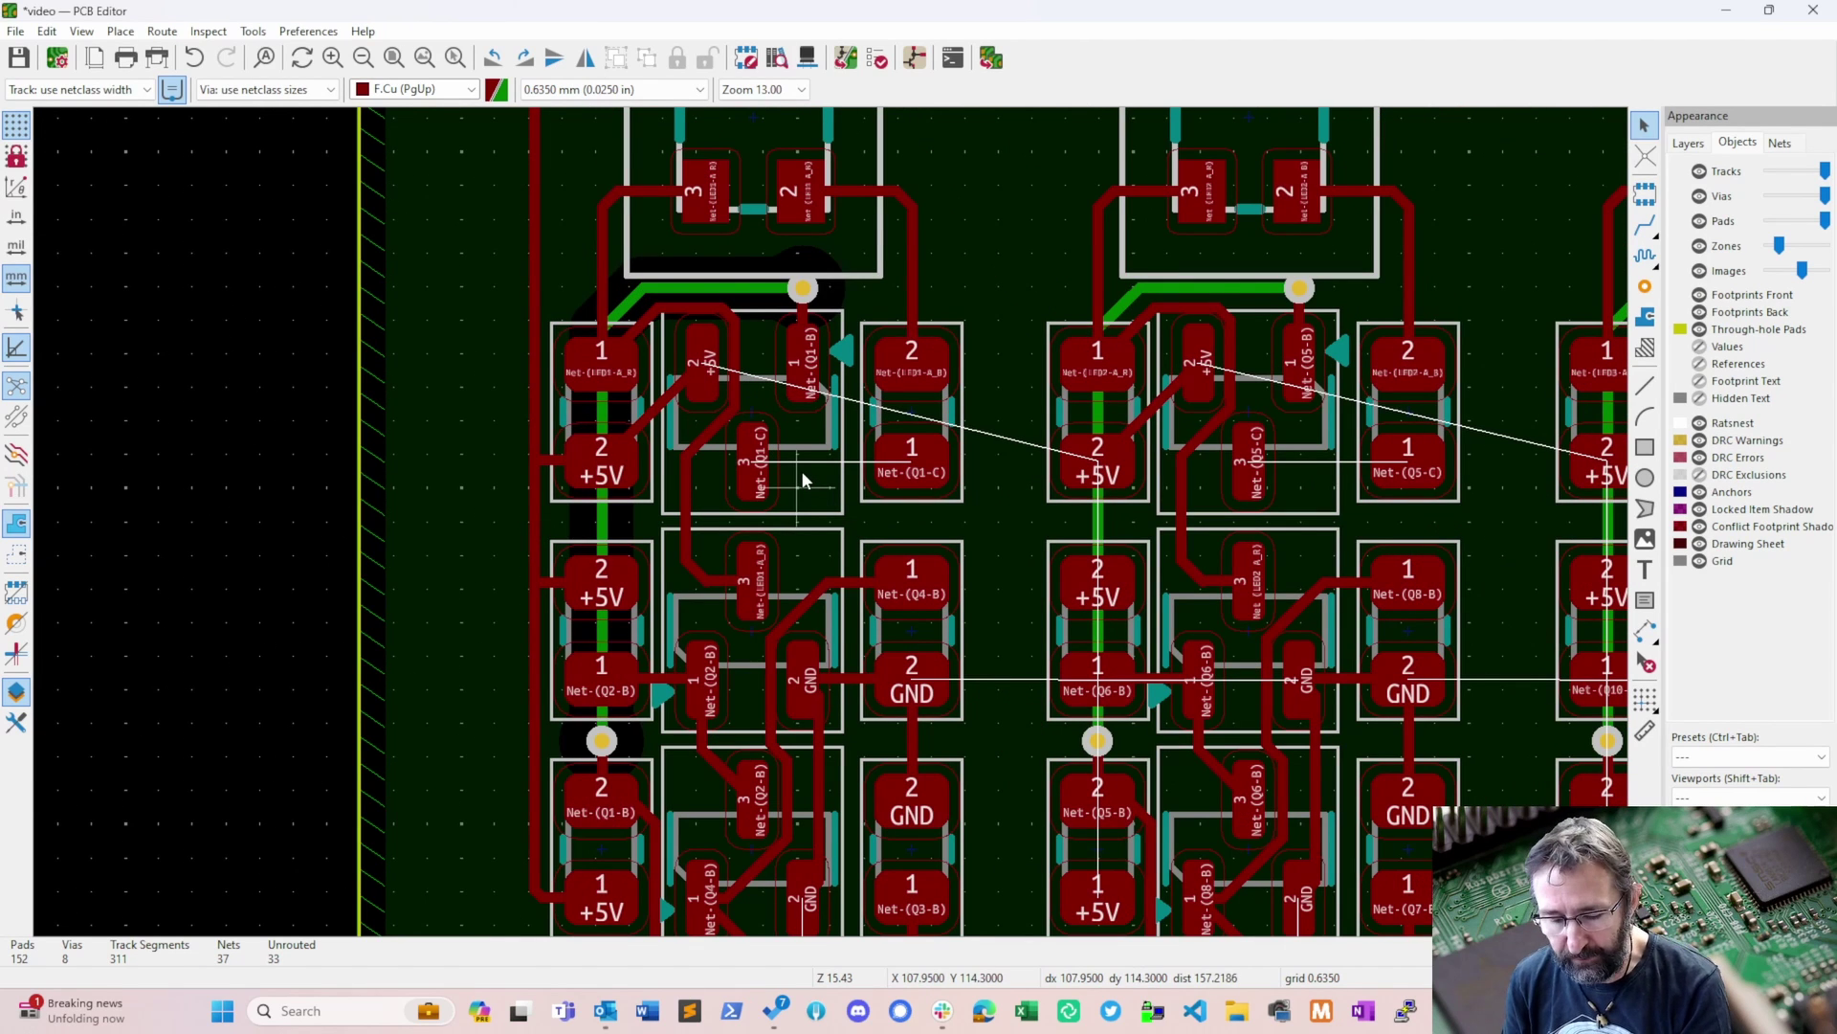
- Route a track from Q1's collector pad to the Net-(Q1-C) pad
key(x)
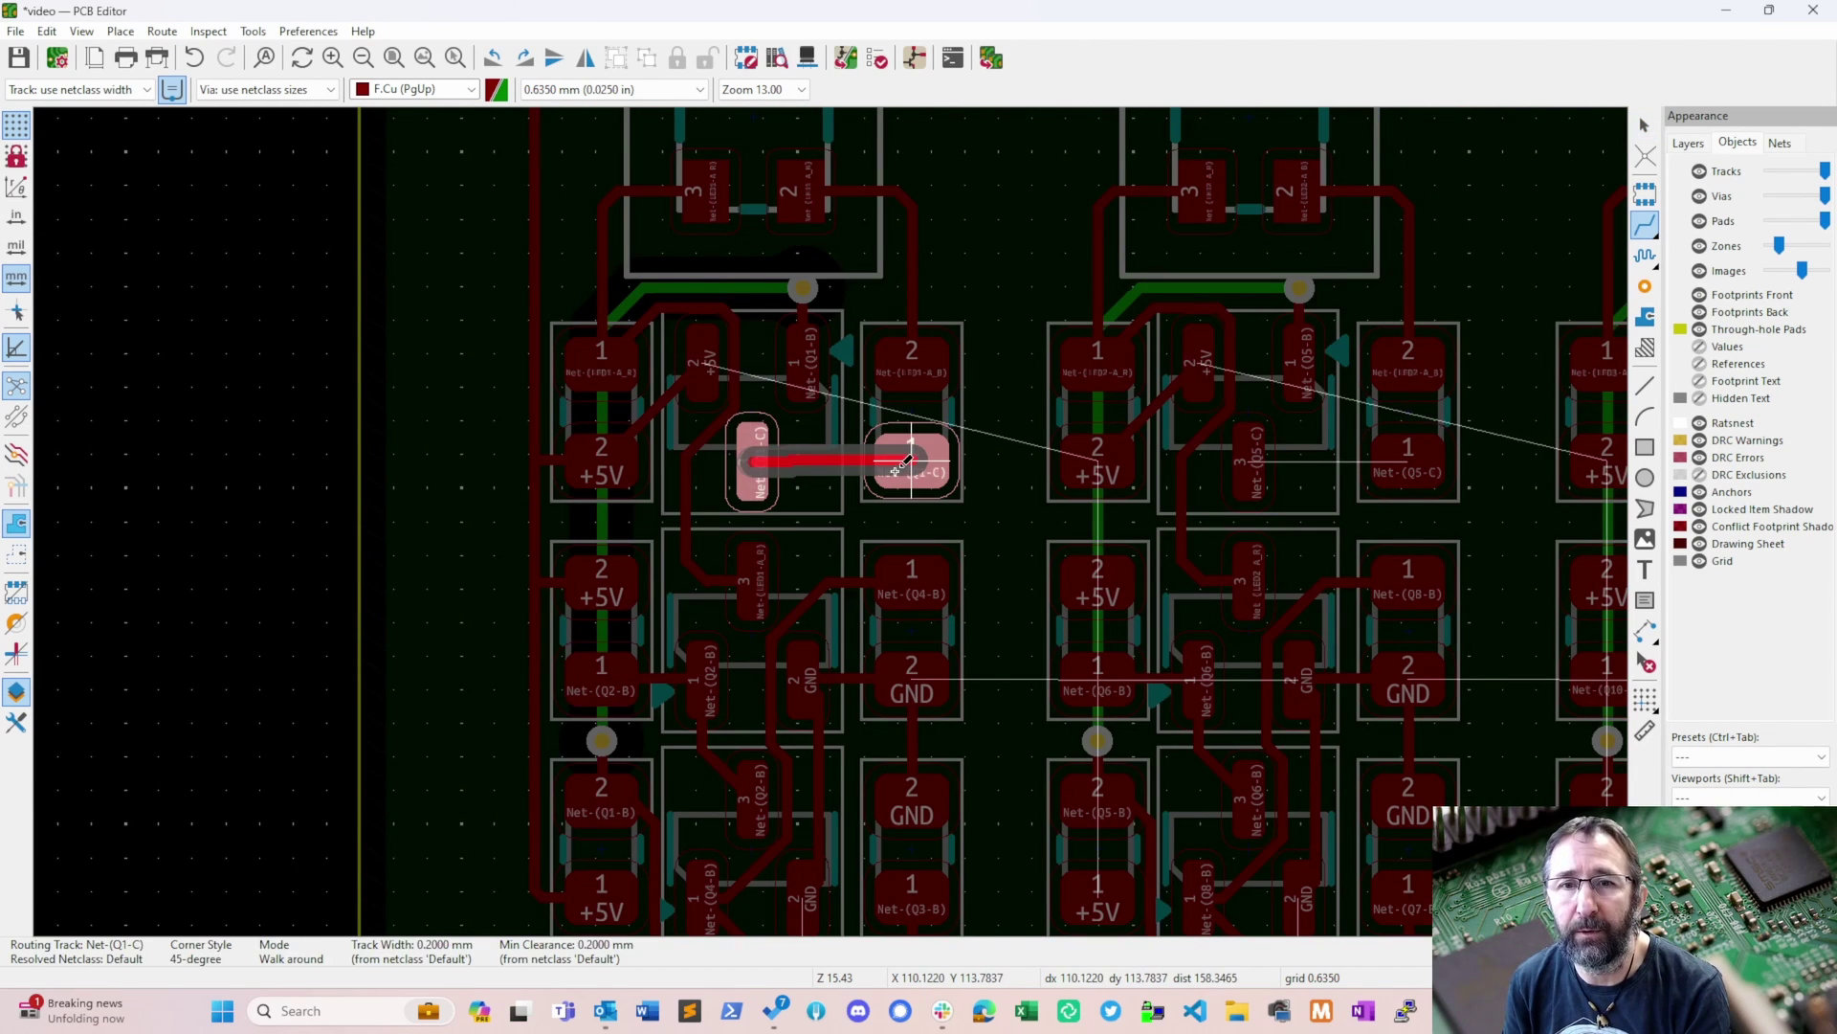
key(Escape)
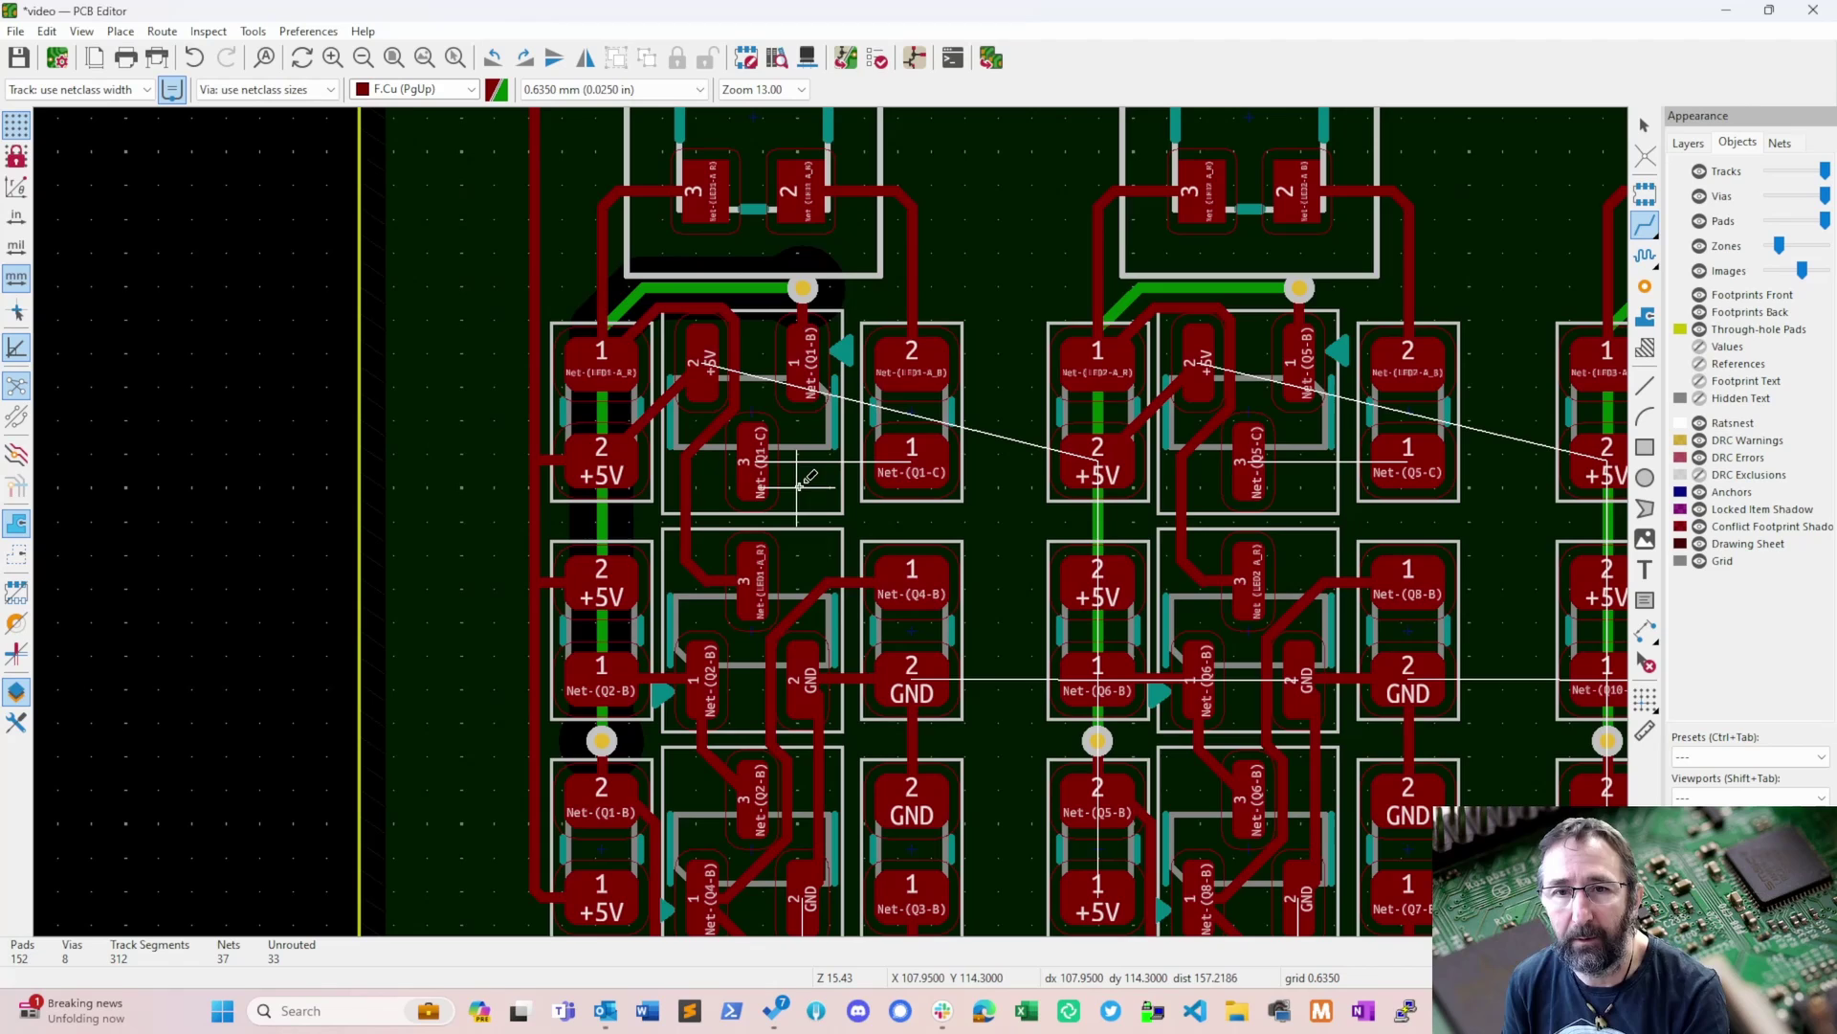
click(763, 452)
click(909, 459)
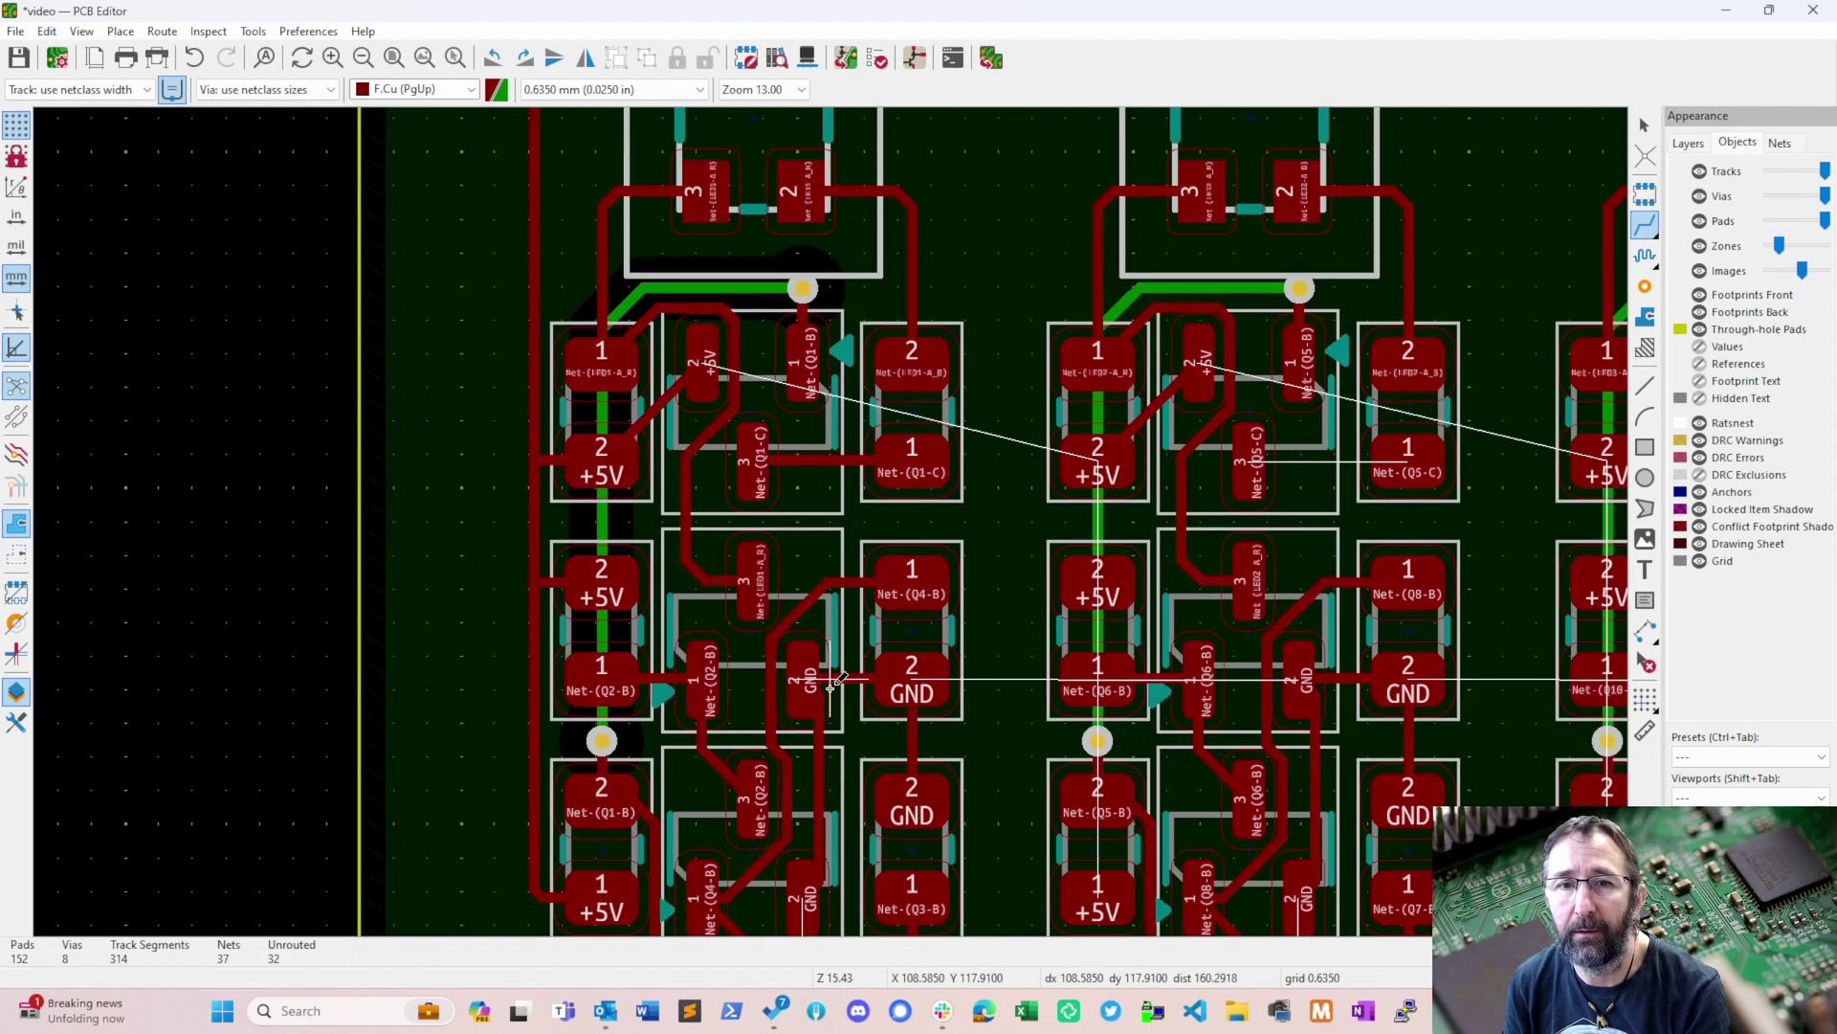
- Tie LED pads 1 and 4 to ground with short GND tracks ending in vias
scroll(829, 687, down, 5)
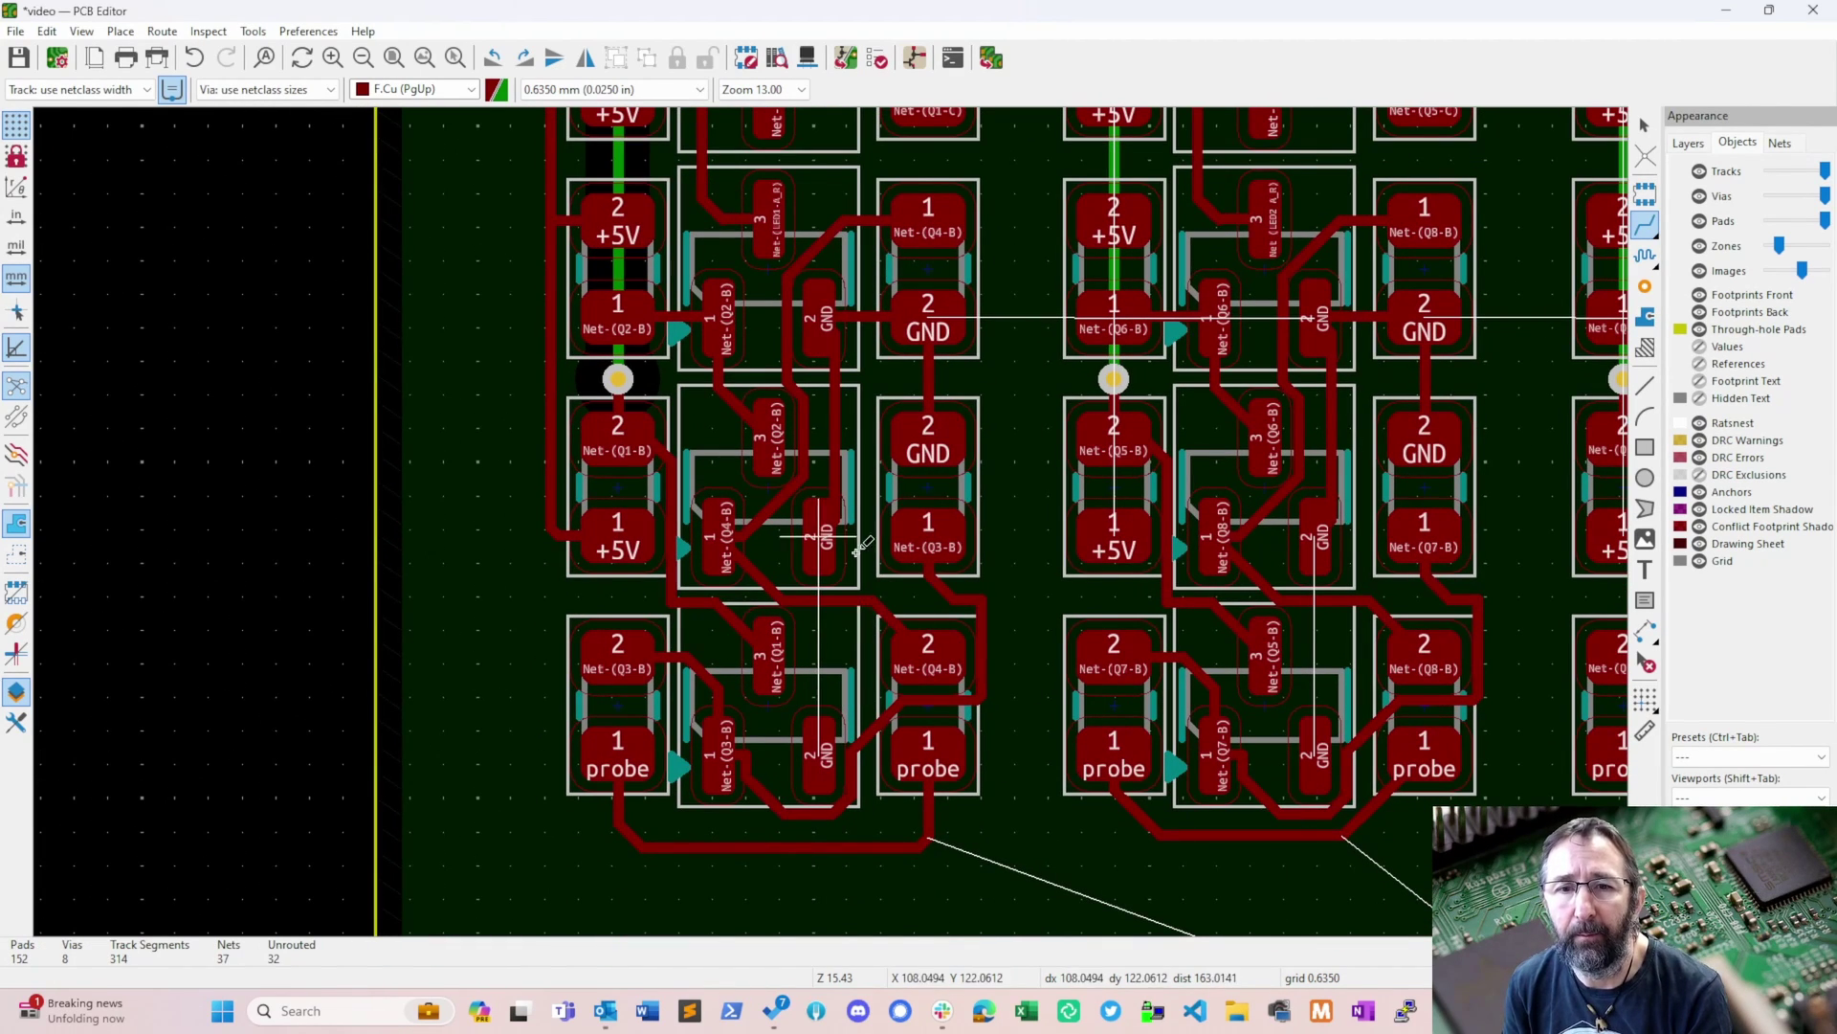
middle_drag(981, 493, 881, 985)
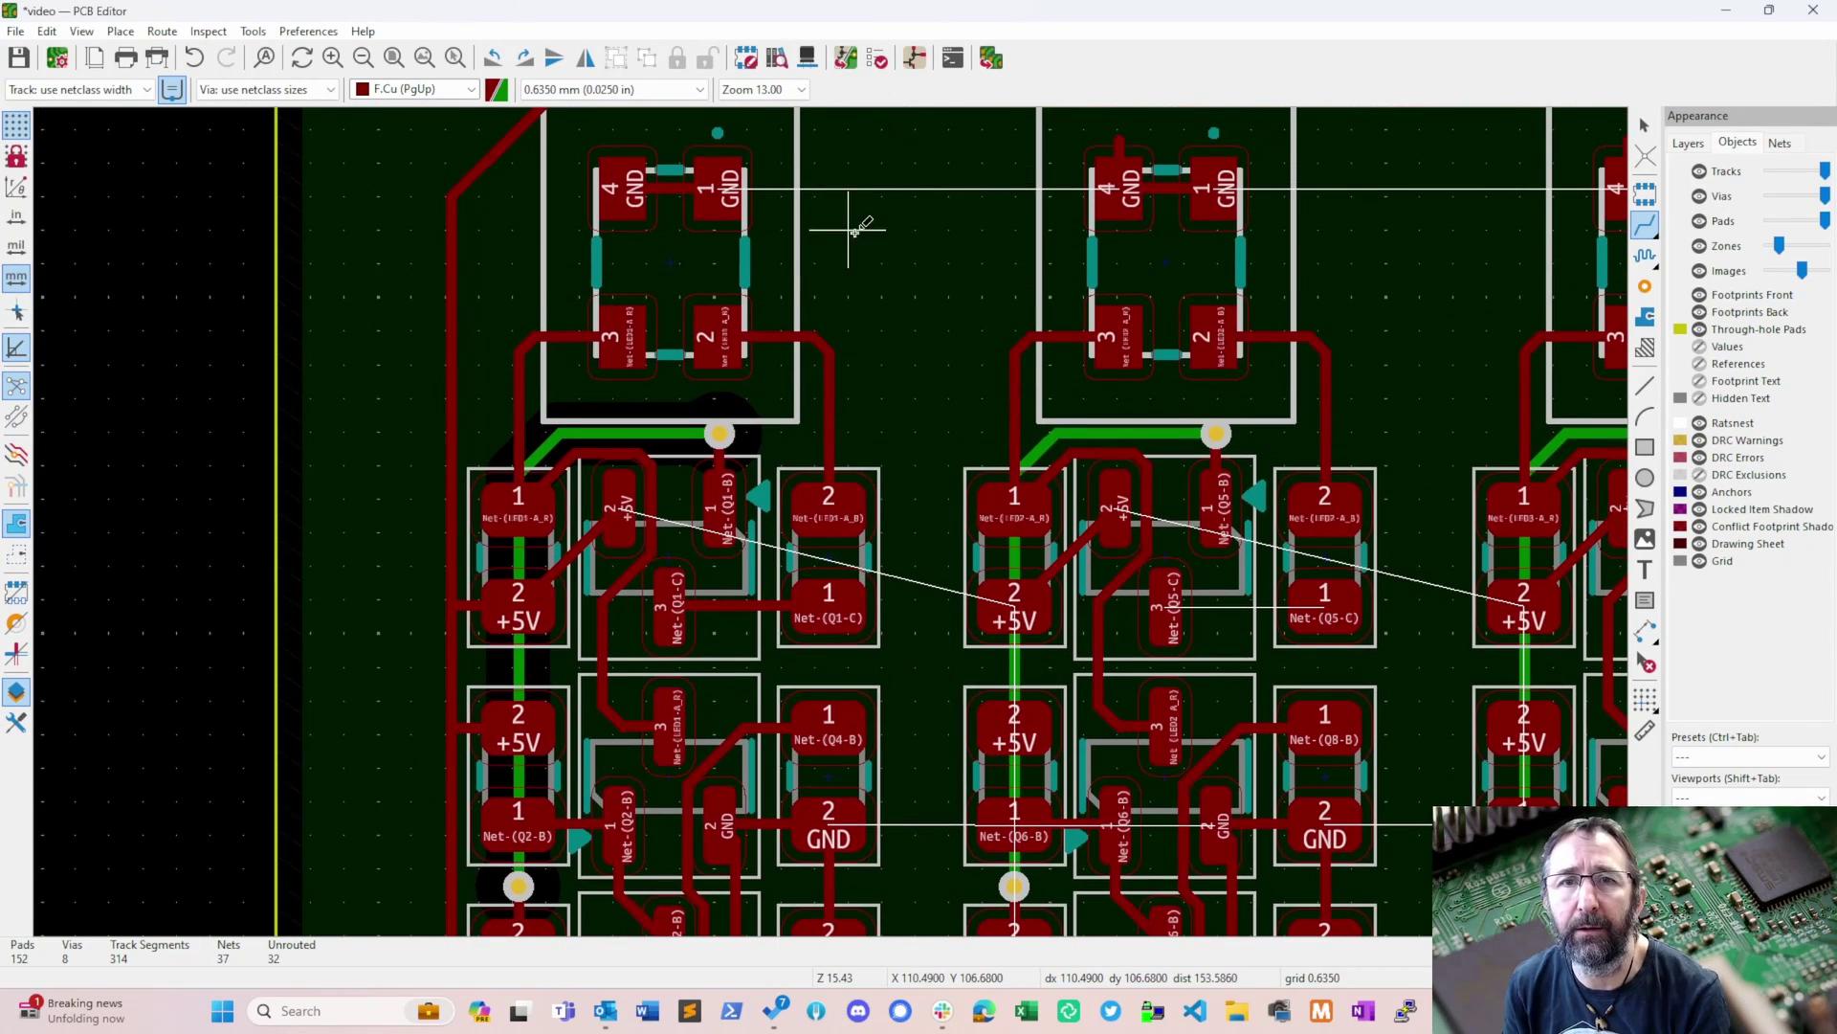
middle_drag(842, 225, 843, 390)
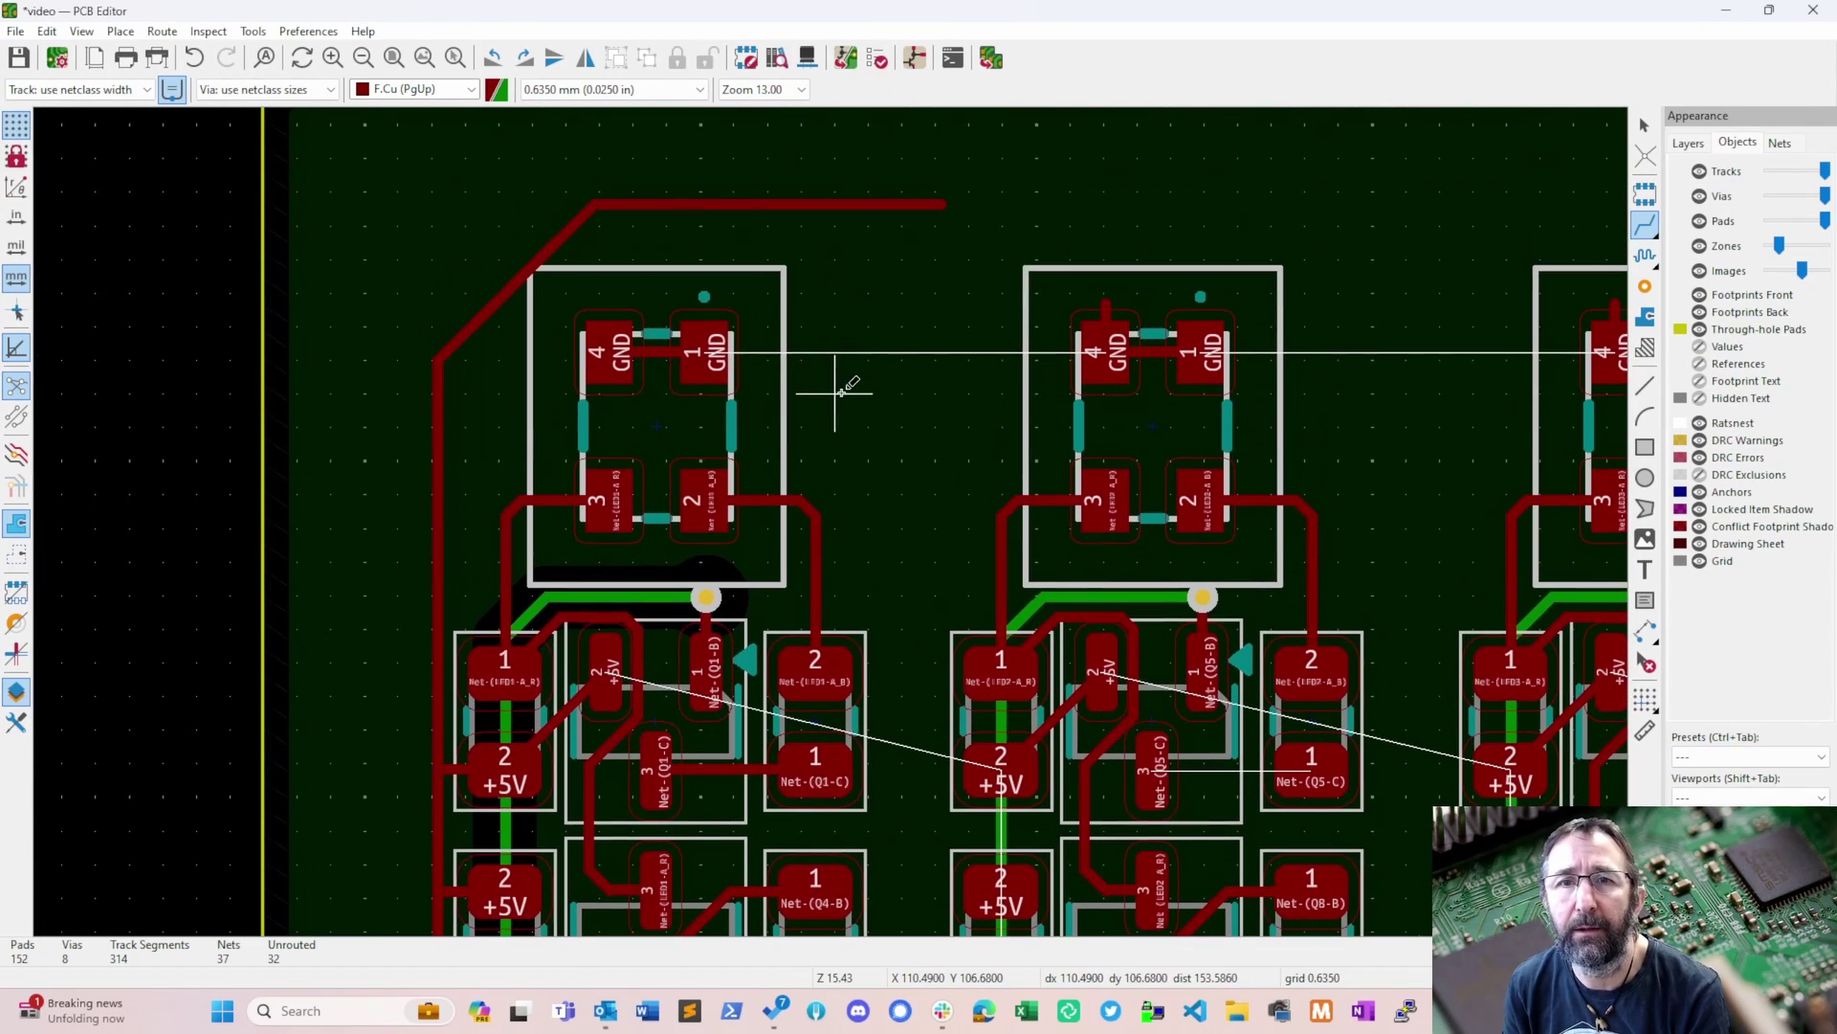
click(703, 350)
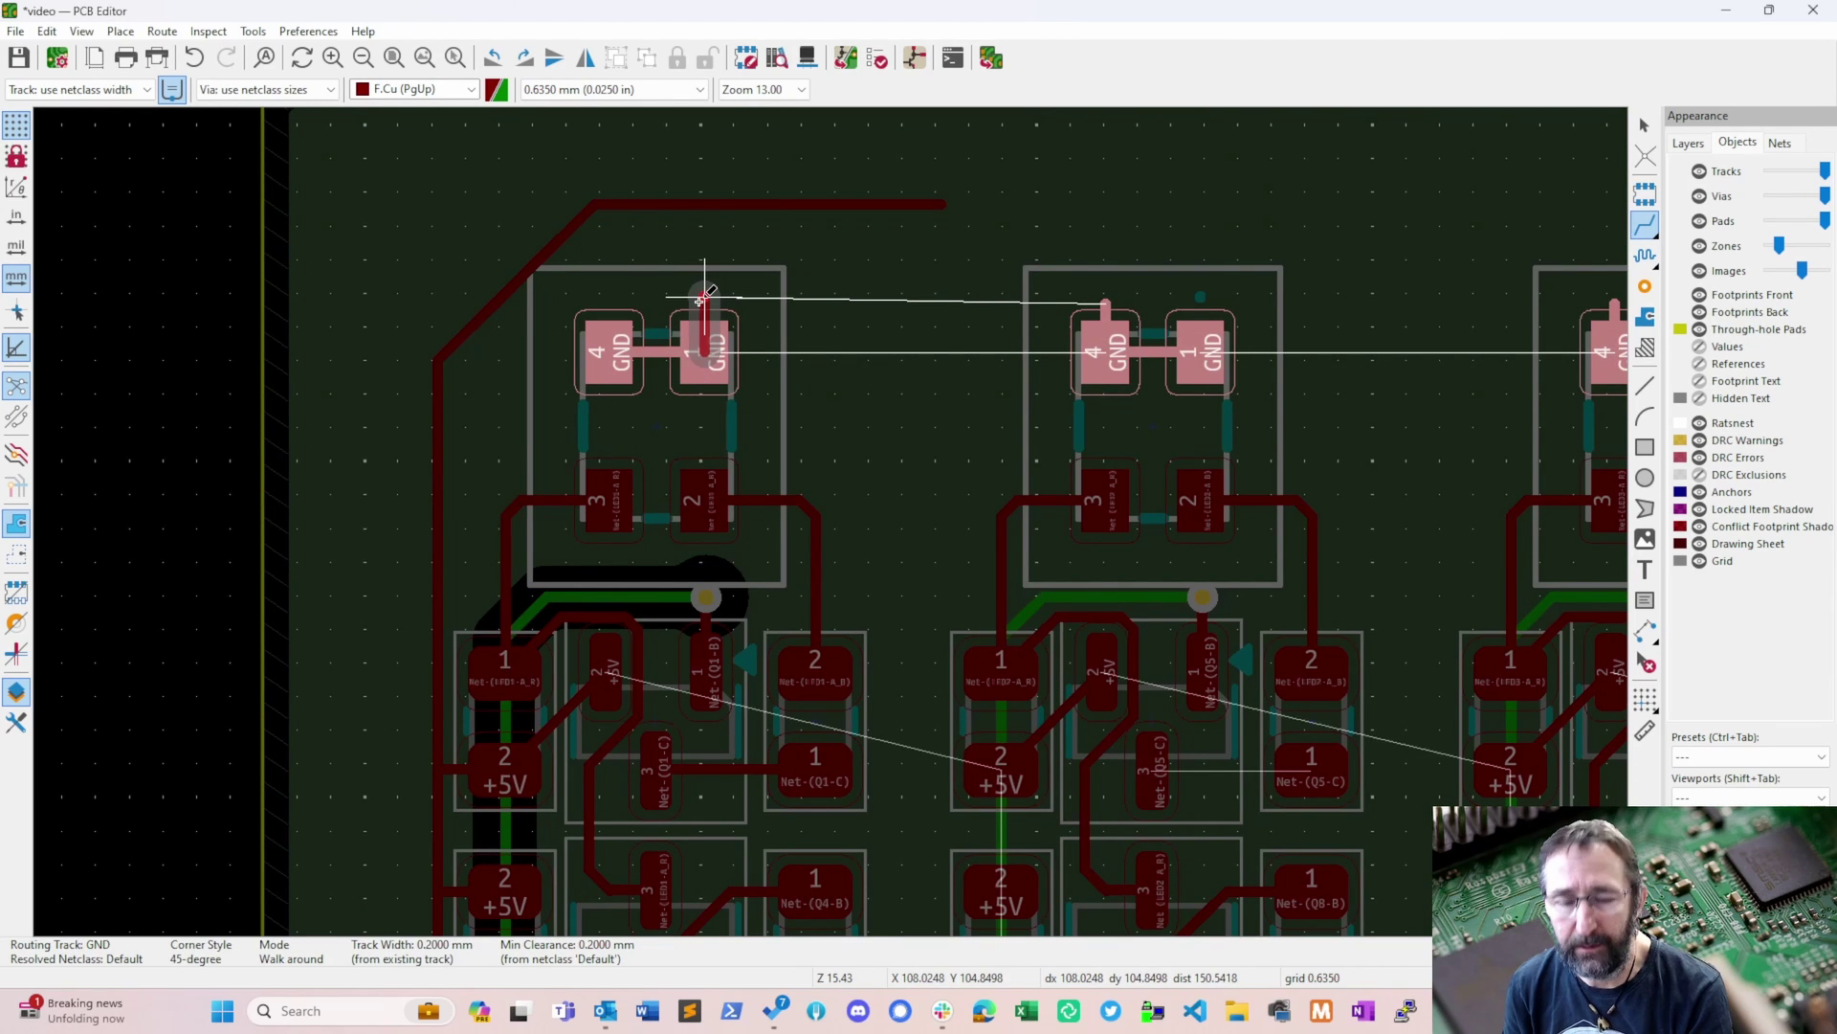
key(v)
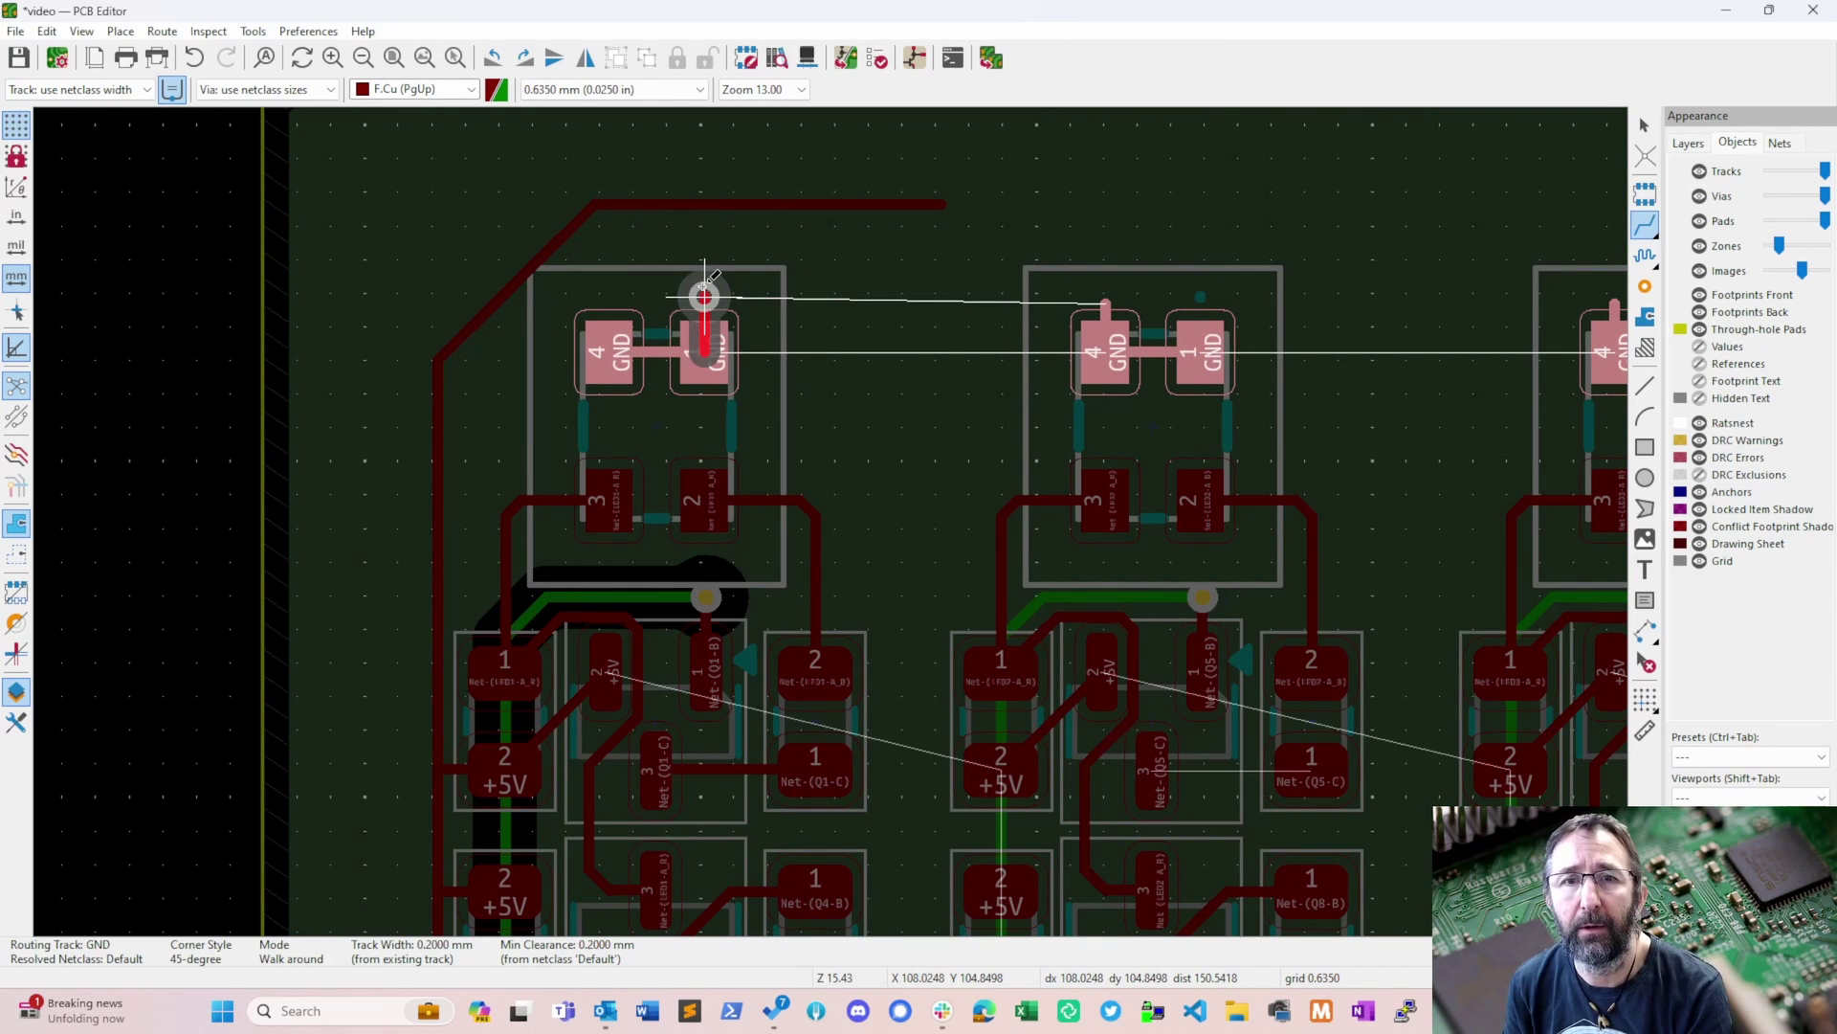
double_click(704, 289)
click(613, 335)
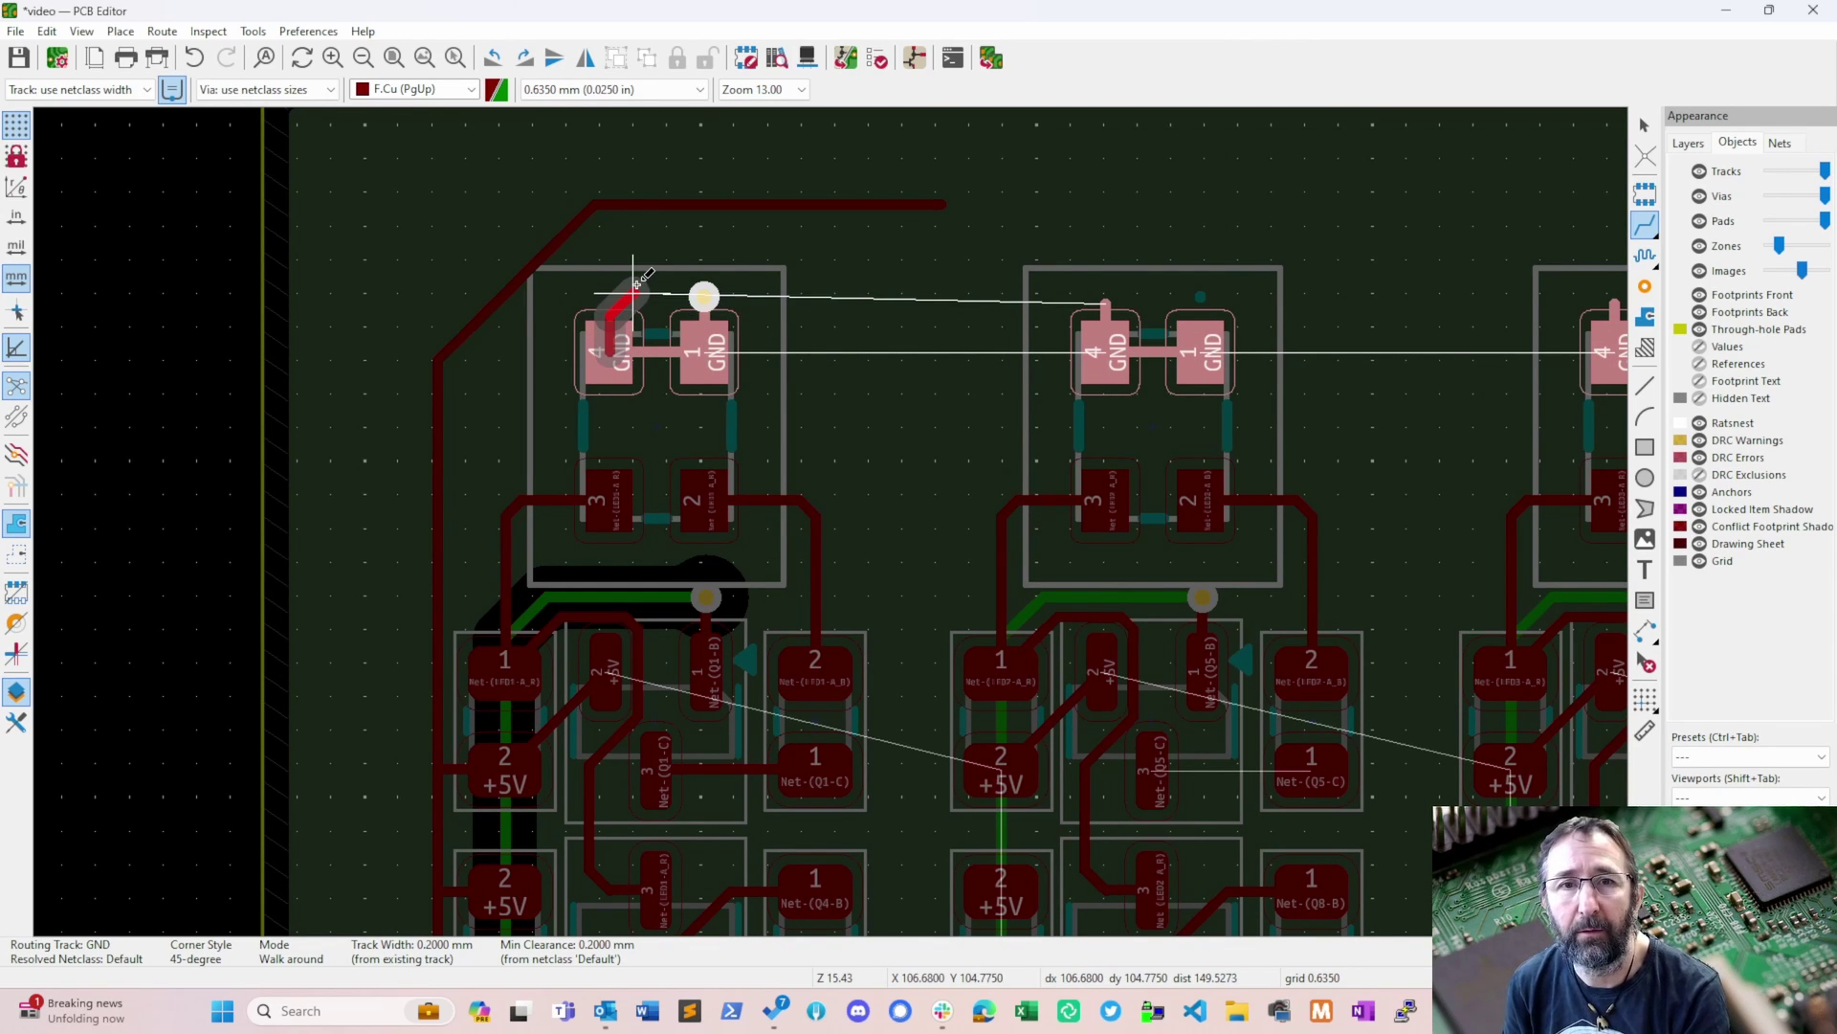
key(v)
click(632, 293)
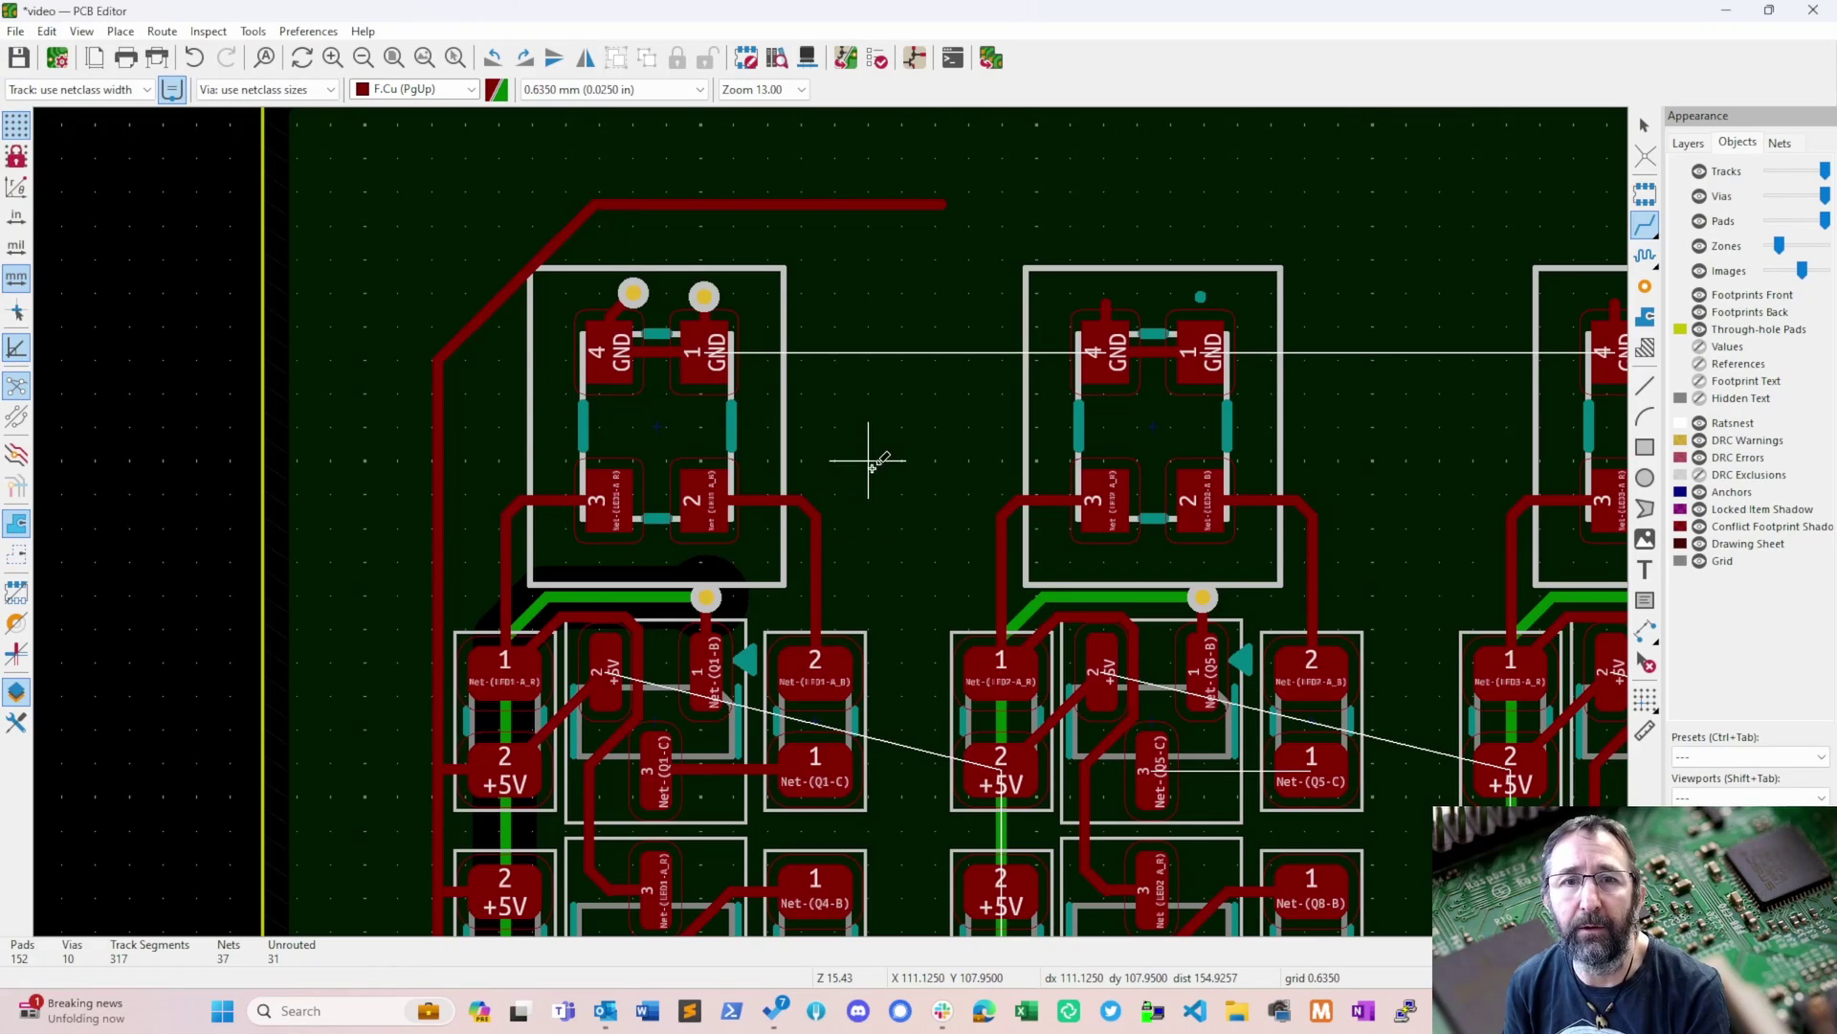
- Abandon the first GND route attempts and switch to the finer 0.0508 mm grid
middle_drag(870, 460, 883, 169)
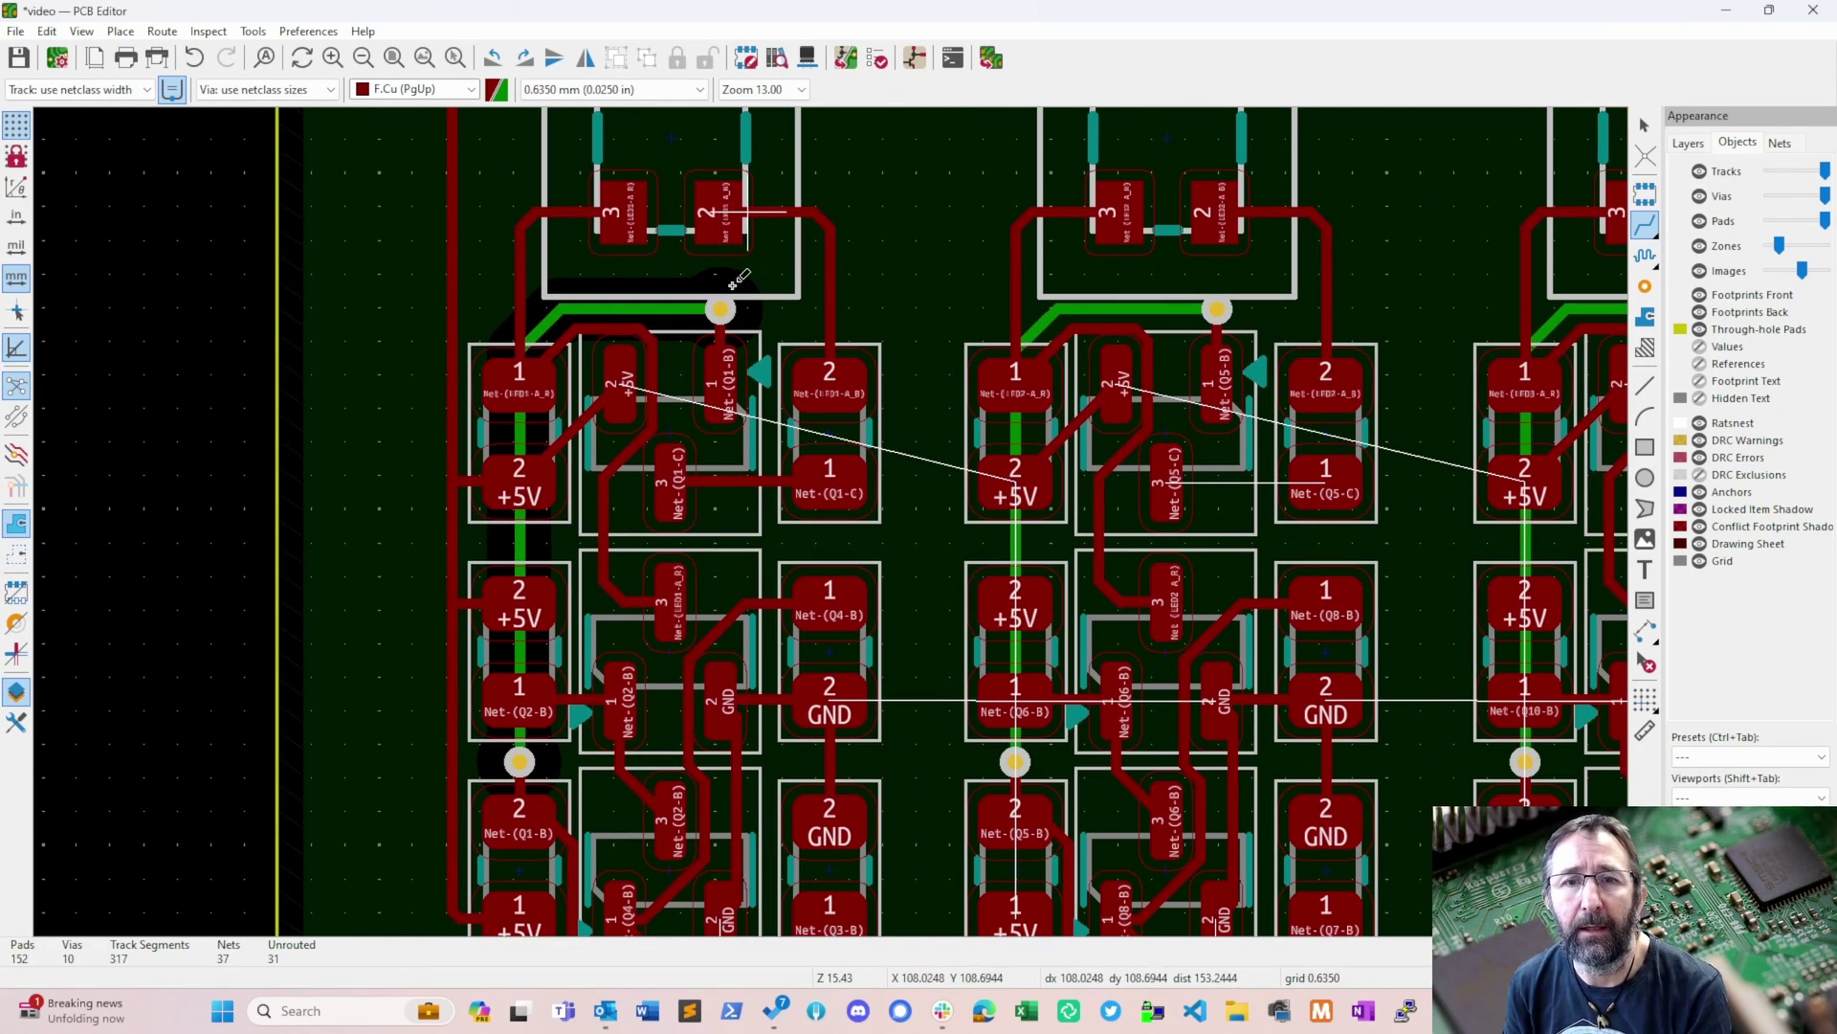
middle_drag(636, 390, 628, 281)
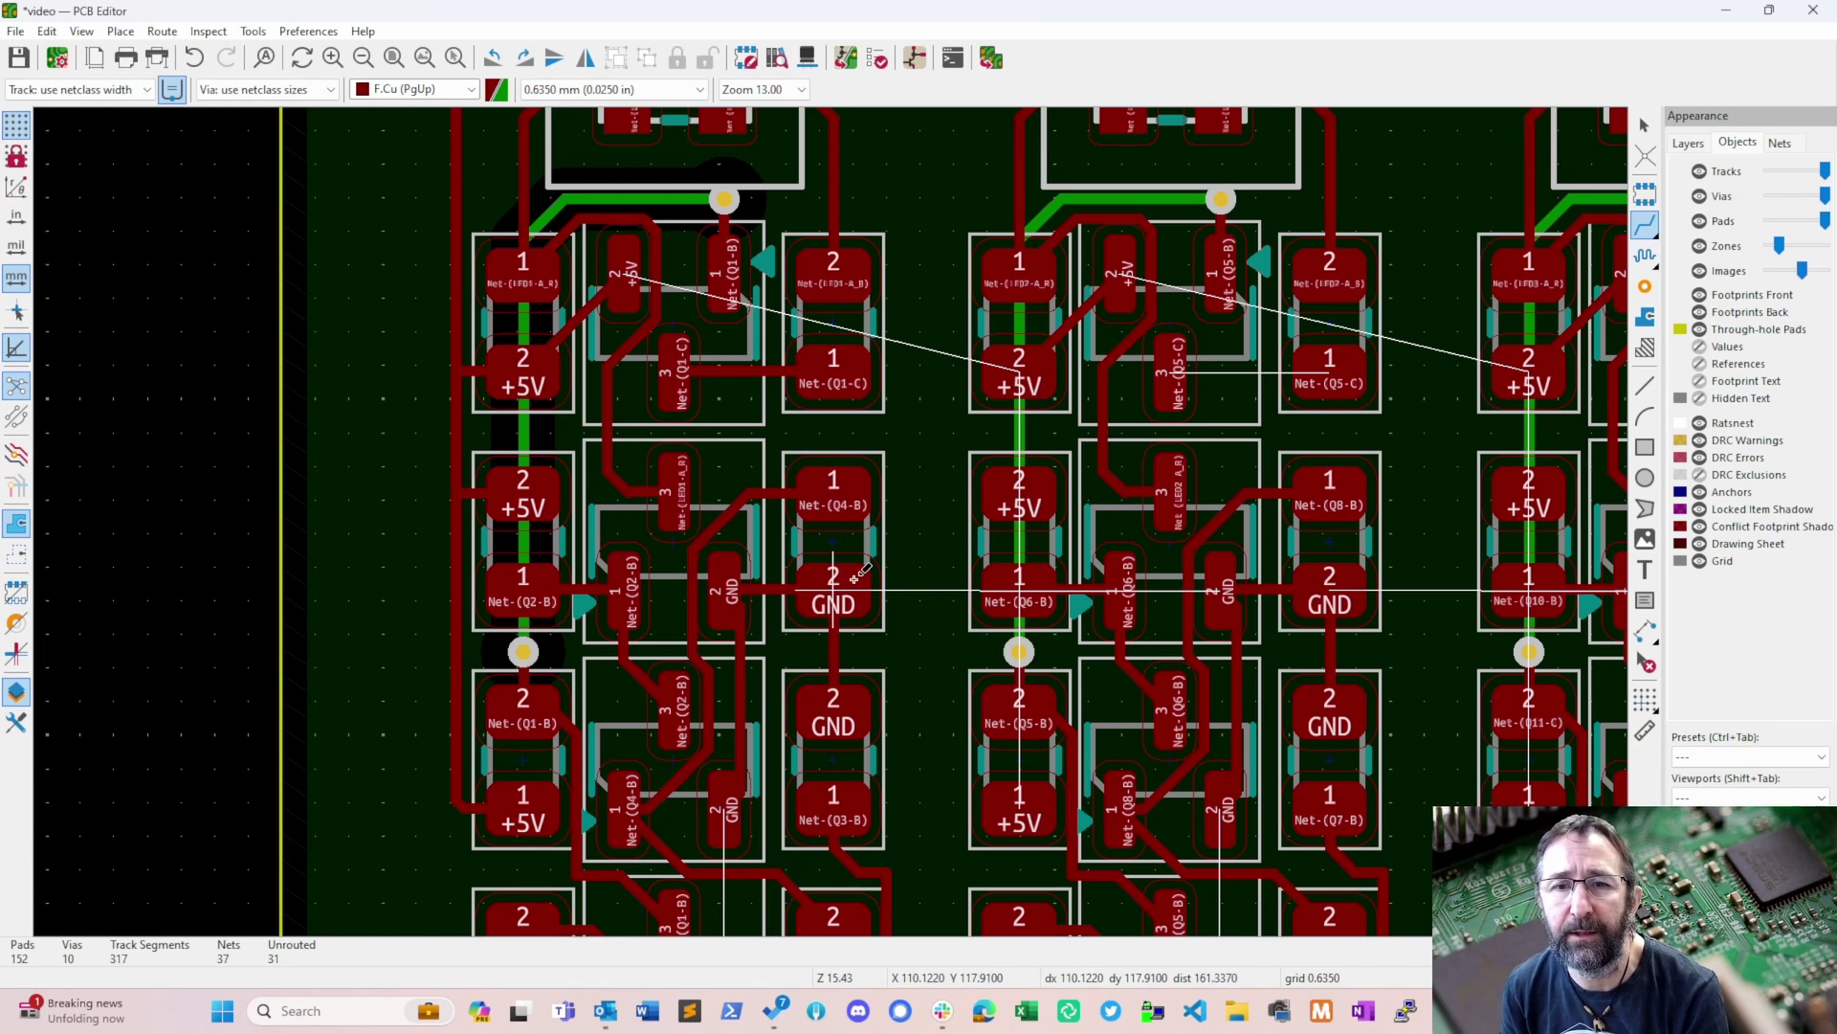
middle_drag(909, 574, 821, 340)
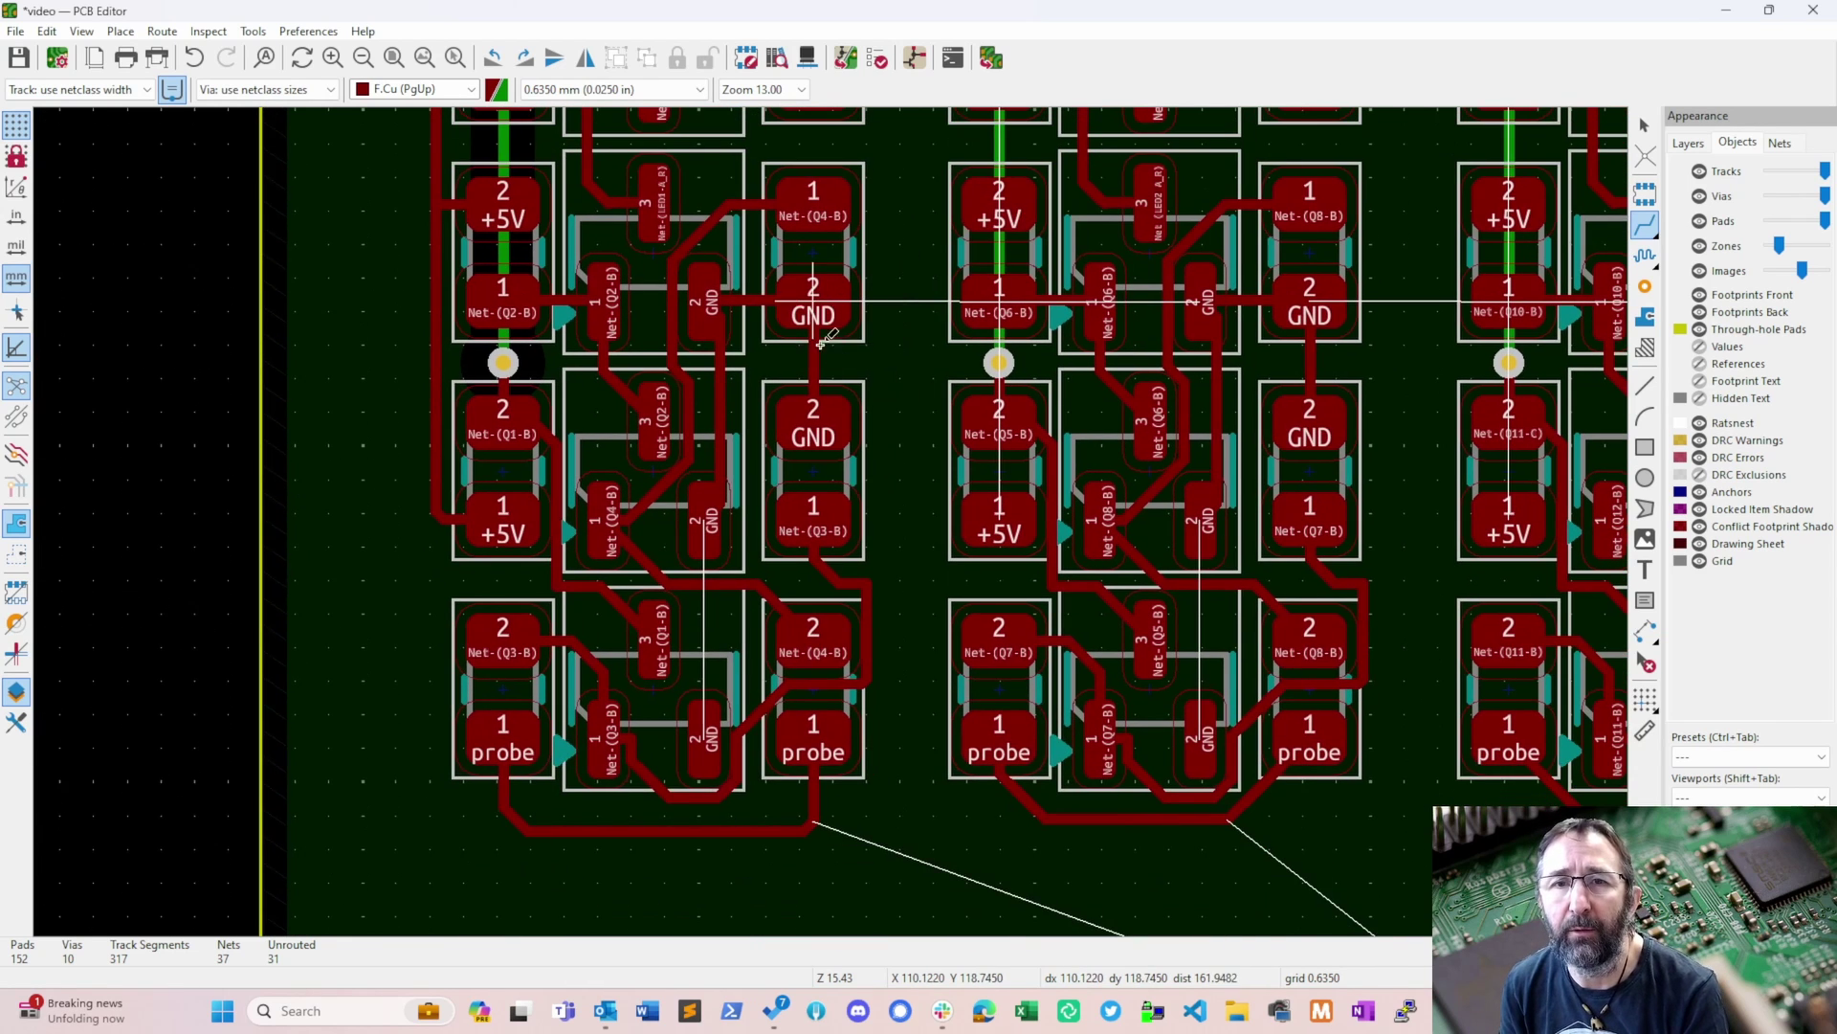
click(817, 292)
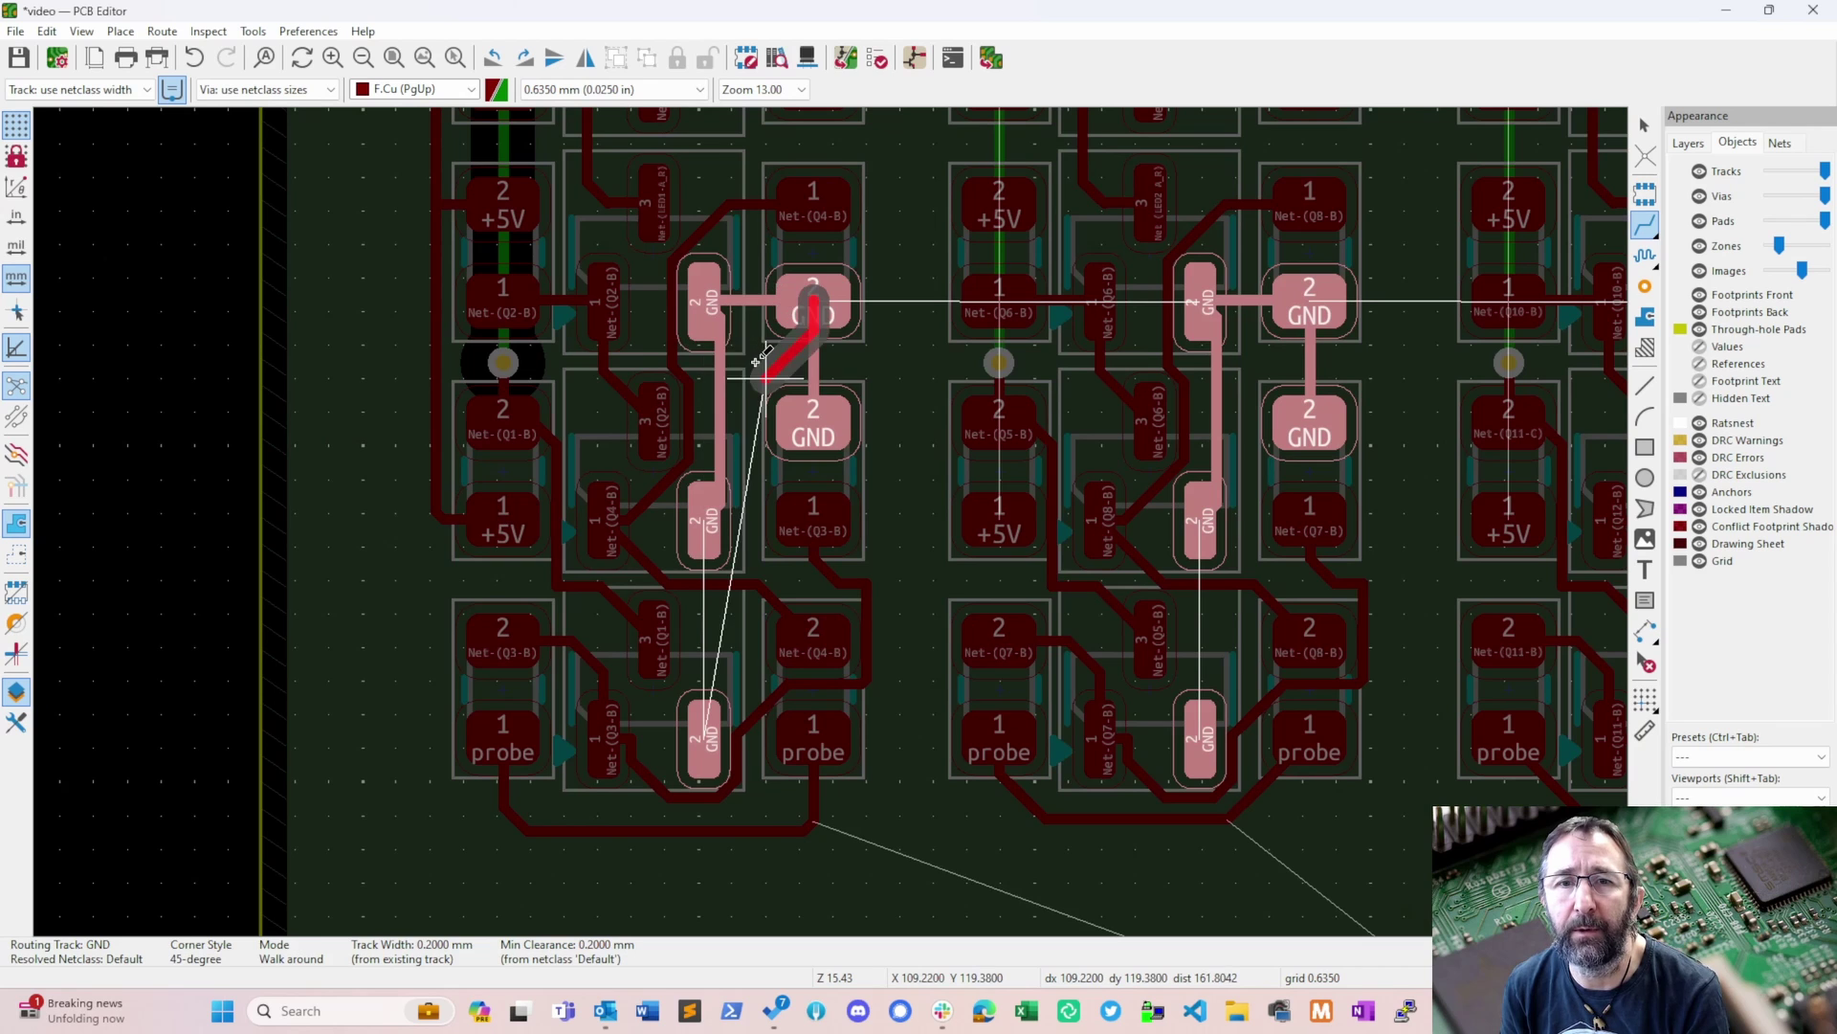
key(Escape)
click(725, 369)
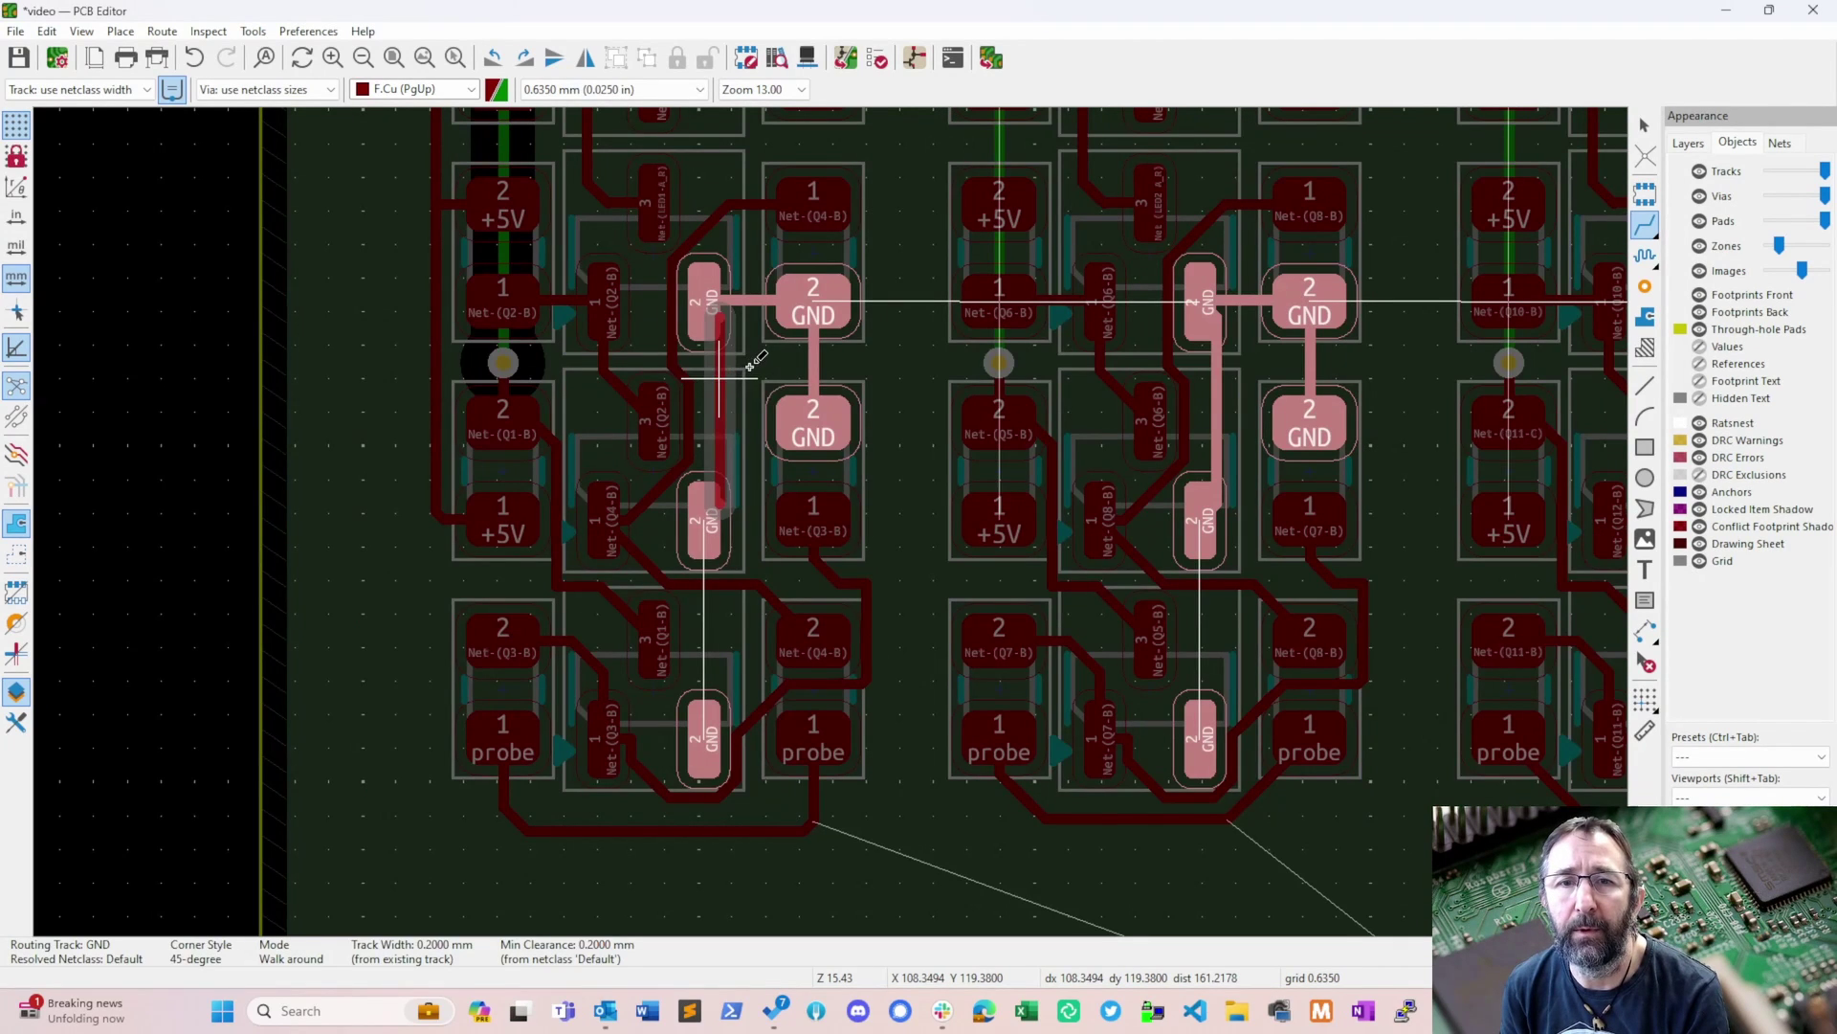
key(Escape)
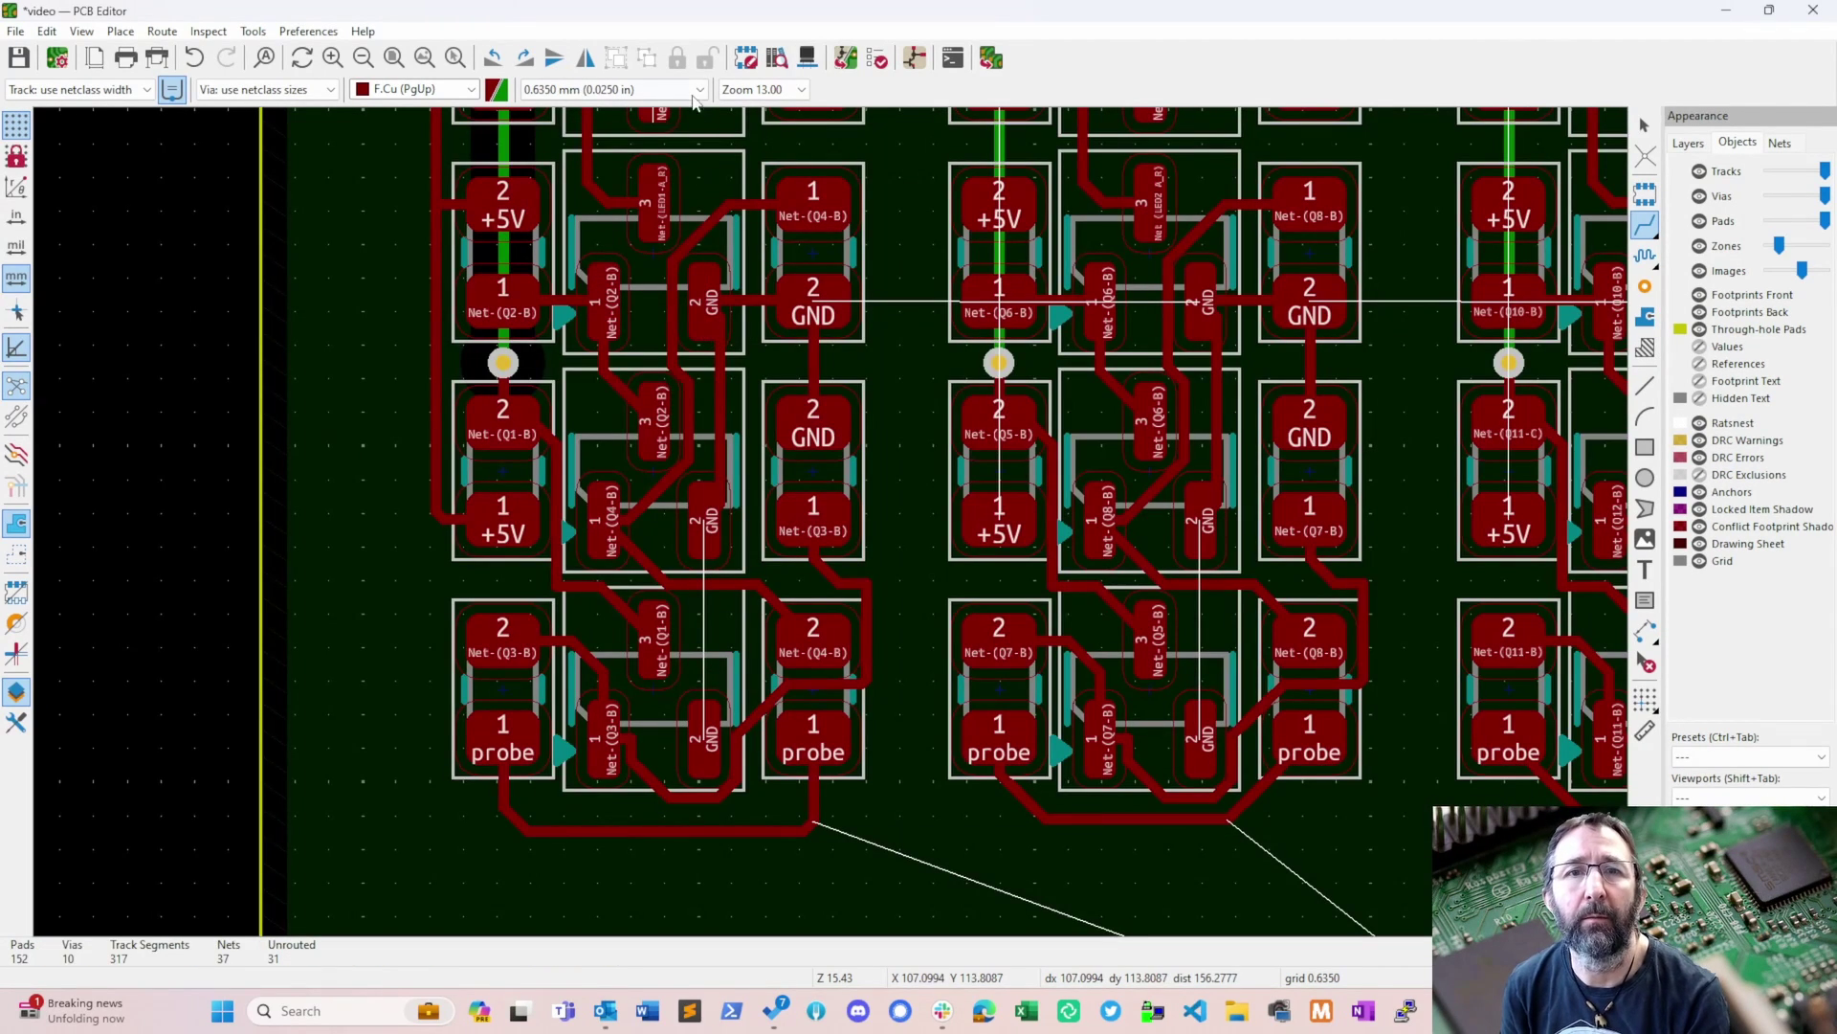
click(660, 89)
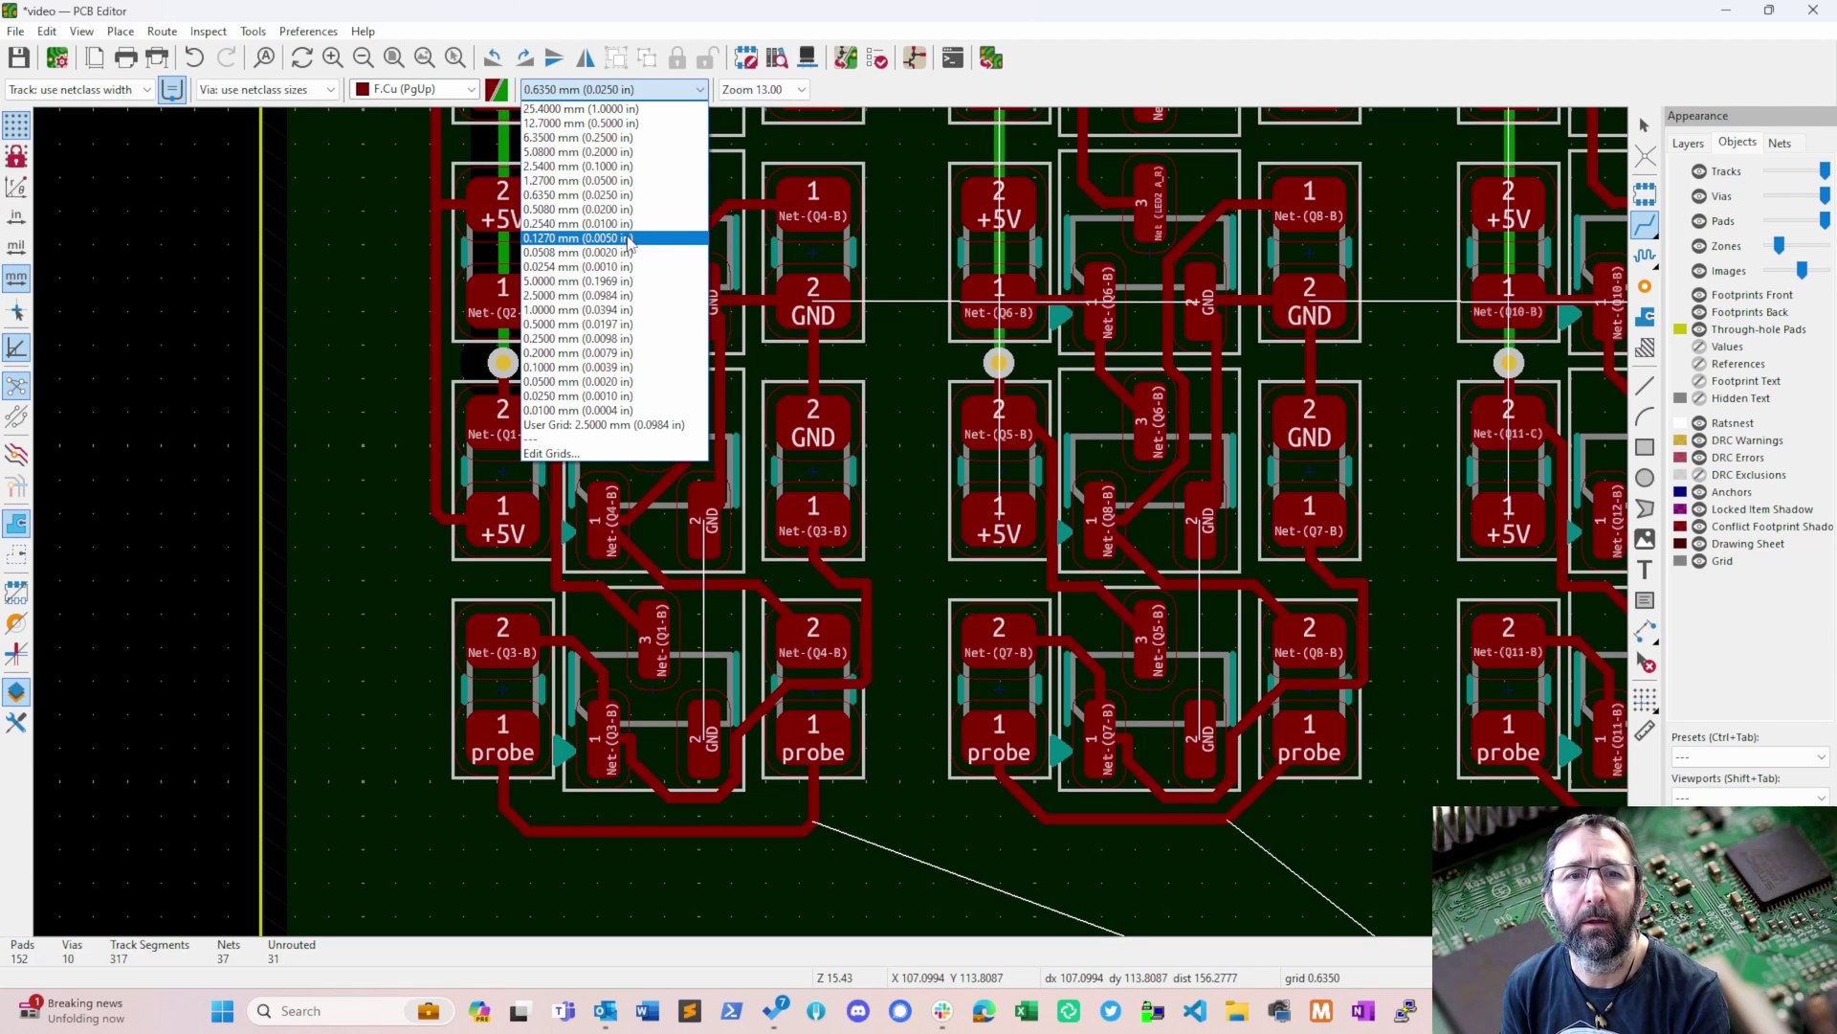
click(629, 254)
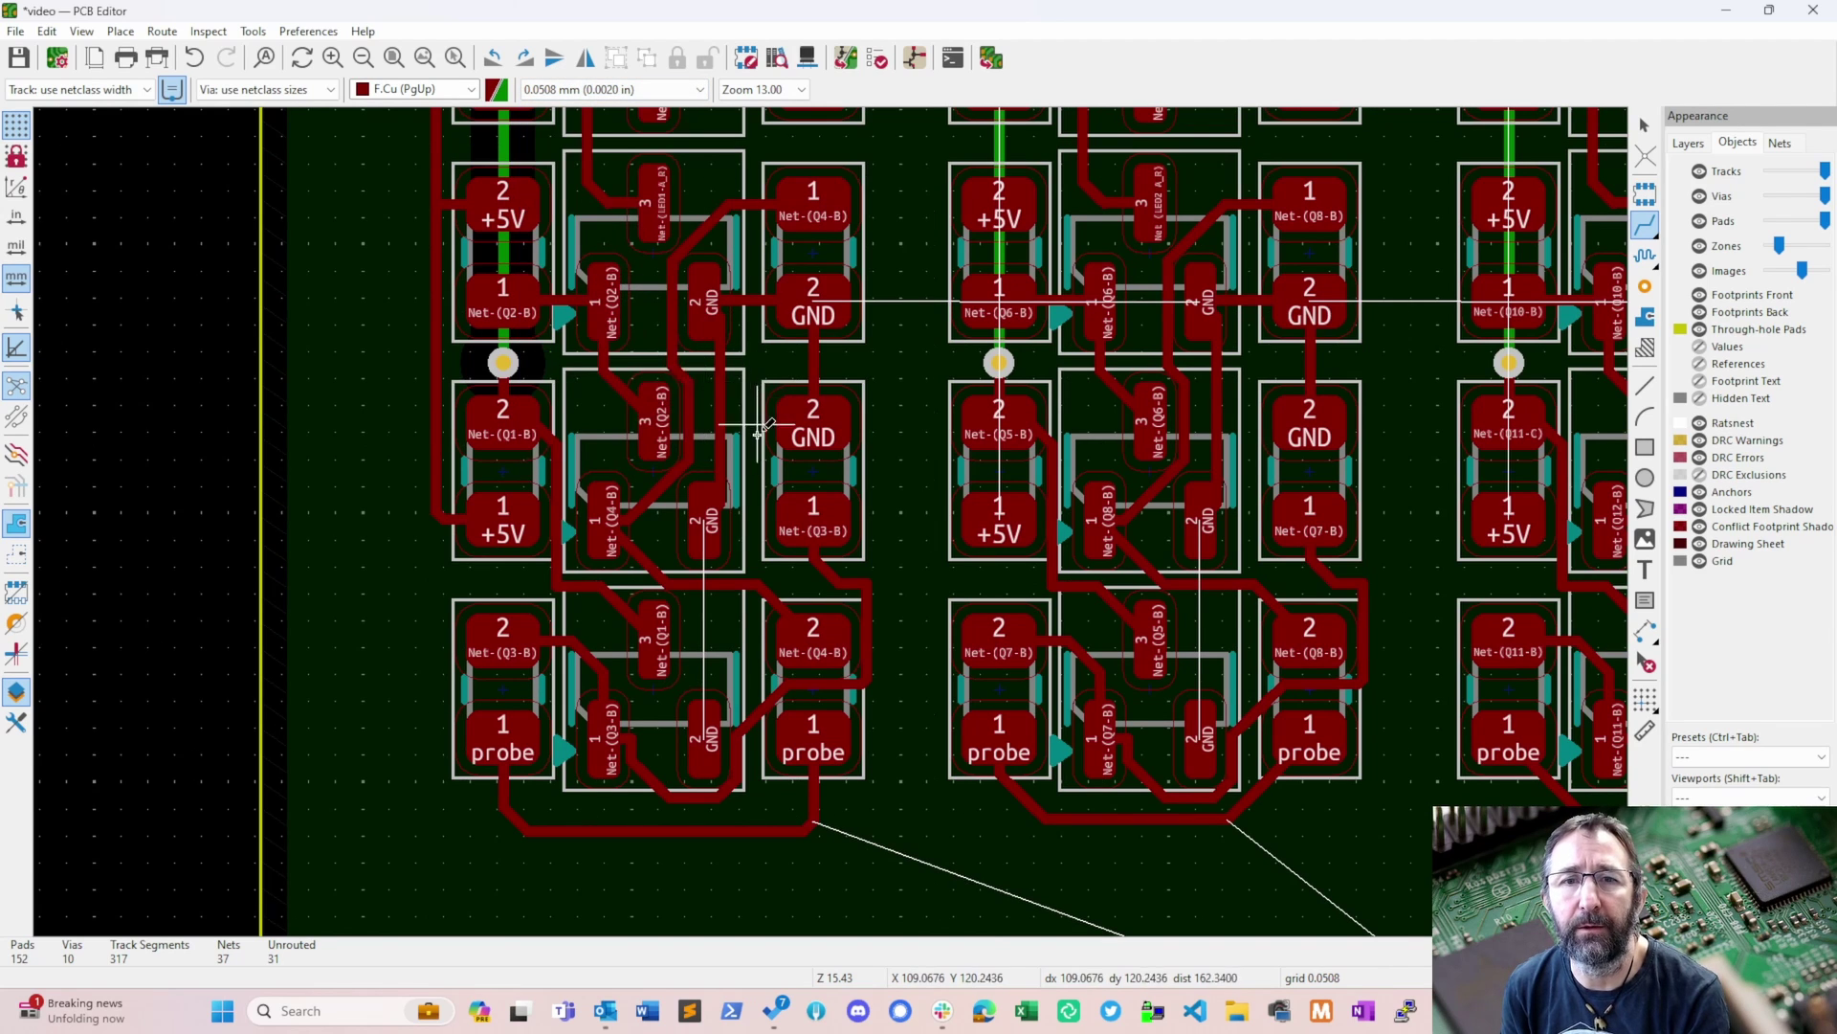
scroll(832, 513, up, 4)
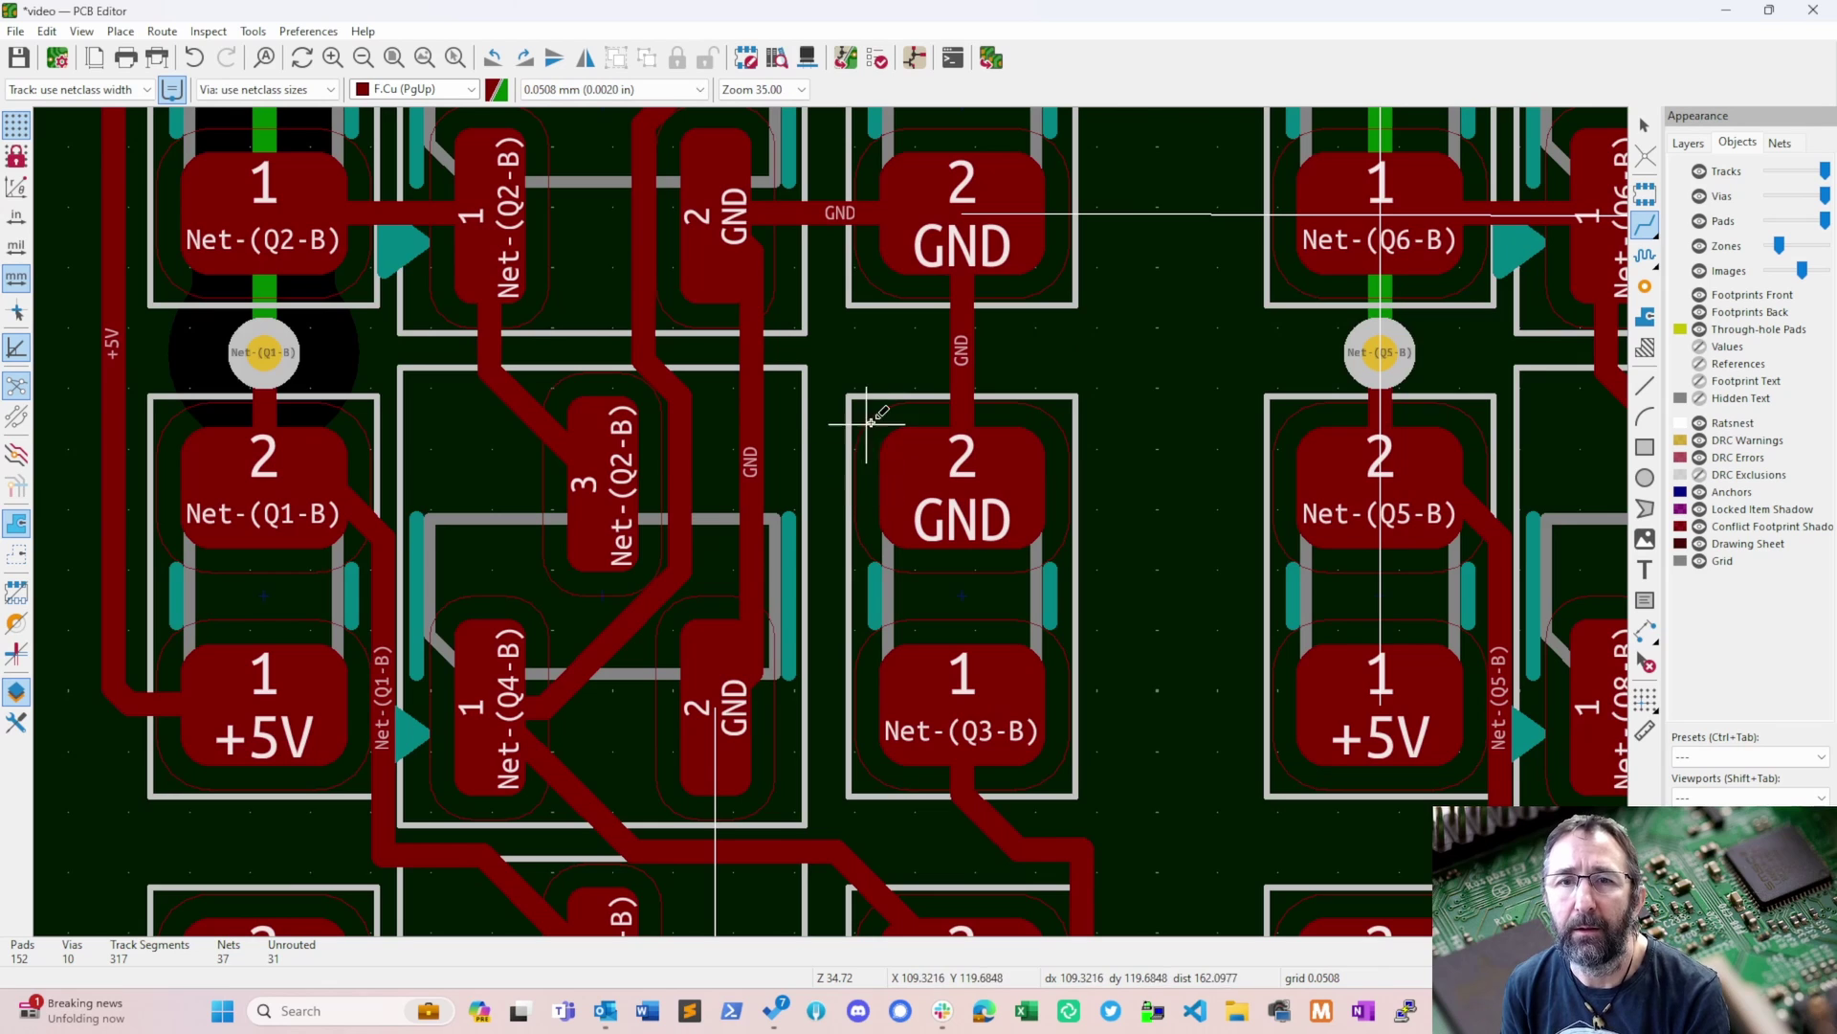
- Add two short GND tracks ending in vias beside the transistor GND pads
click(751, 447)
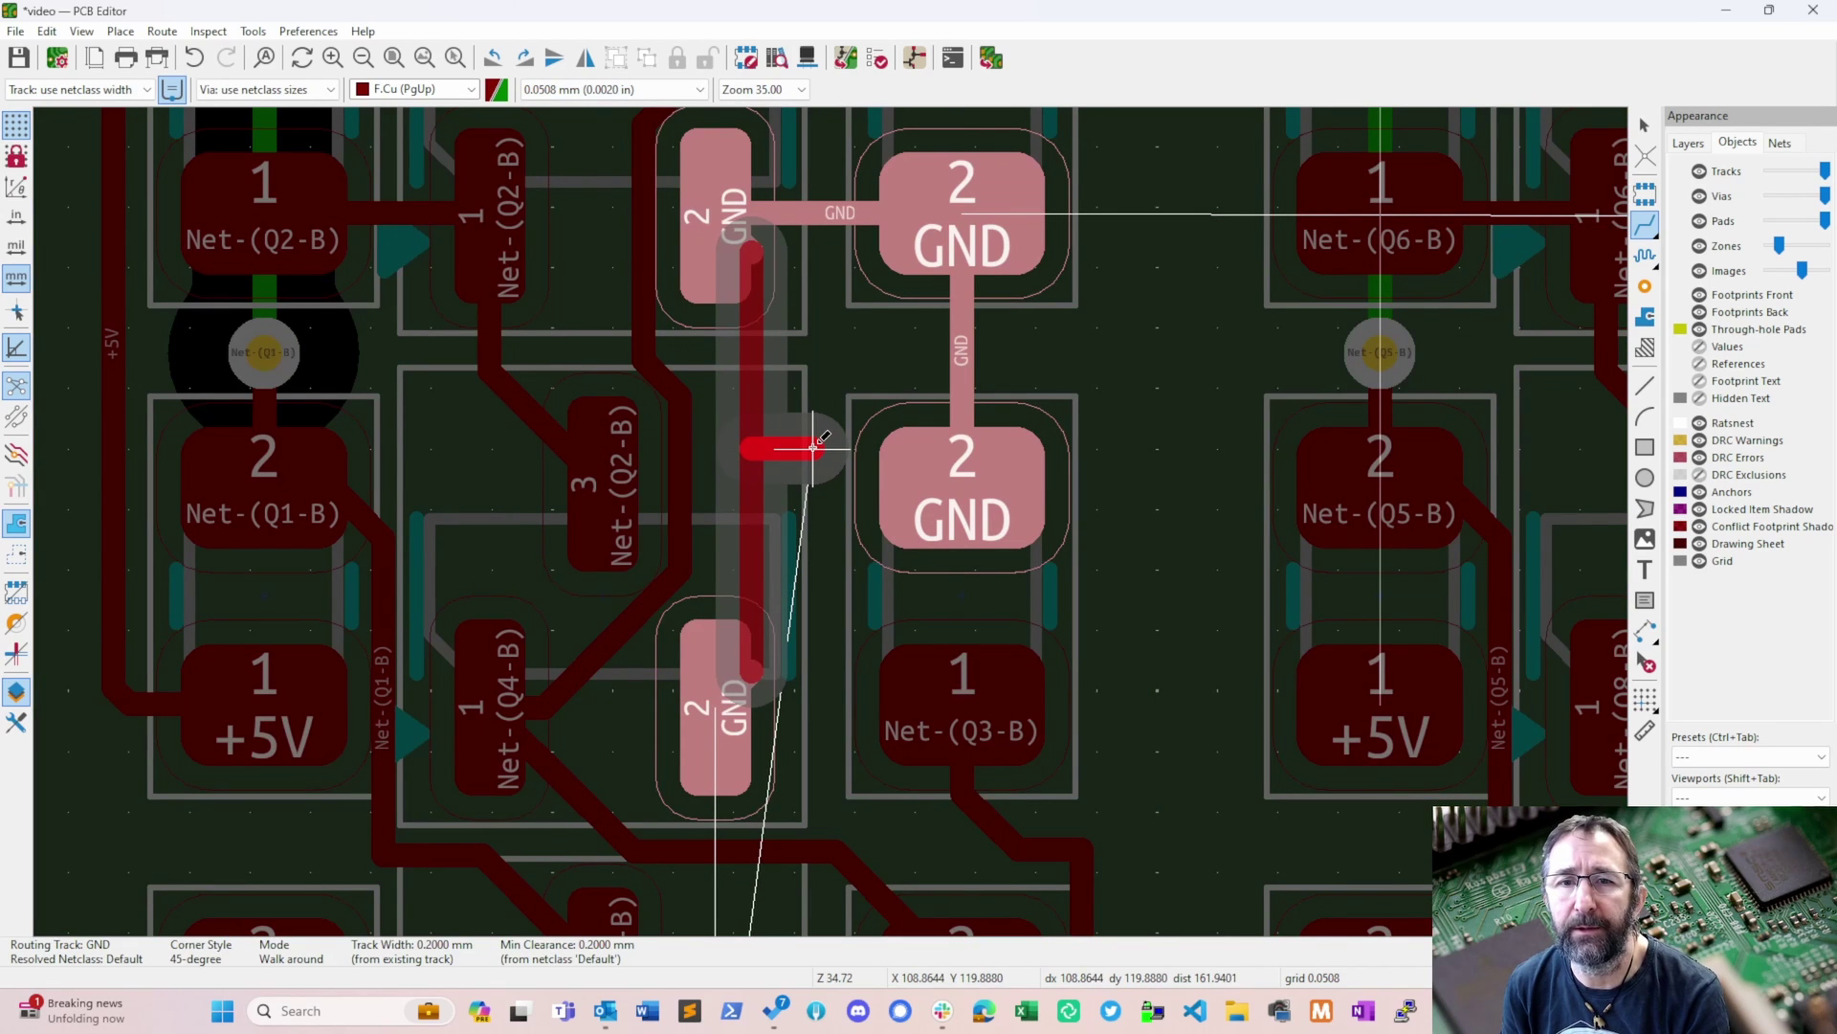
key(v)
click(812, 447)
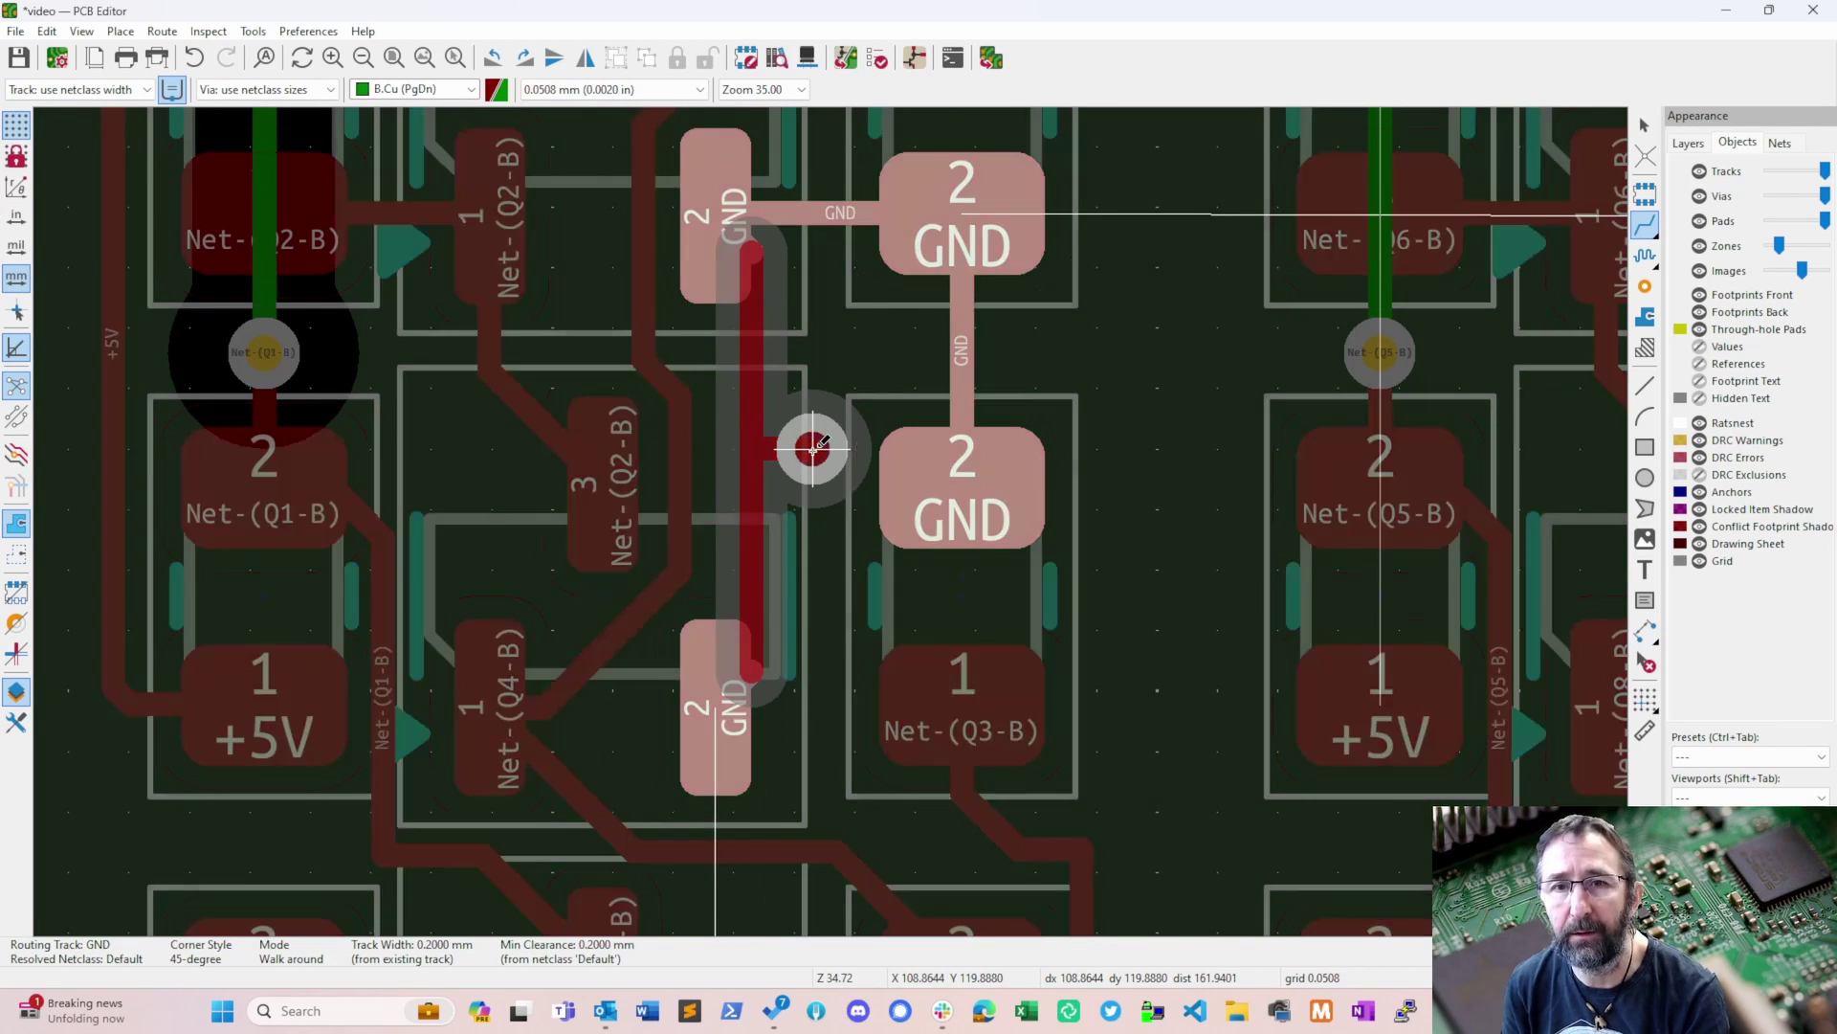
key(Escape)
shift+scroll(838, 479, up, 2)
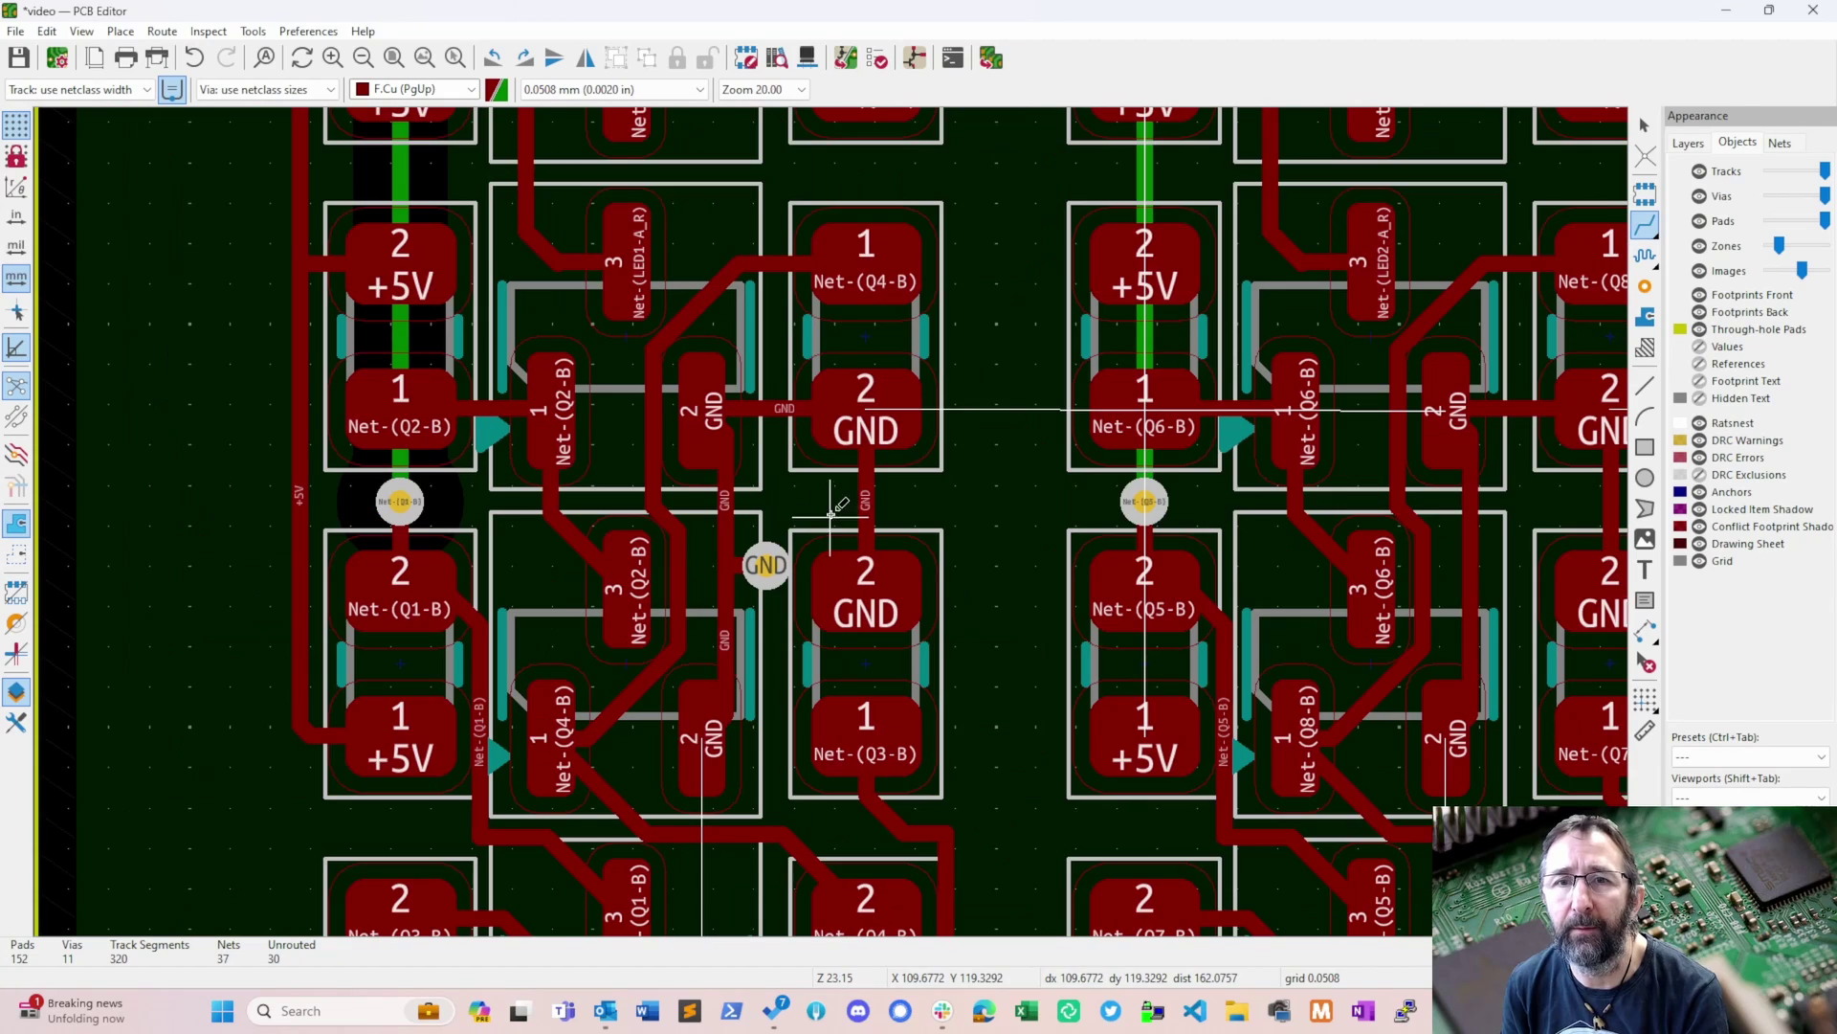
scroll(823, 141, down, 3)
shift+scroll(766, 287, down, 1)
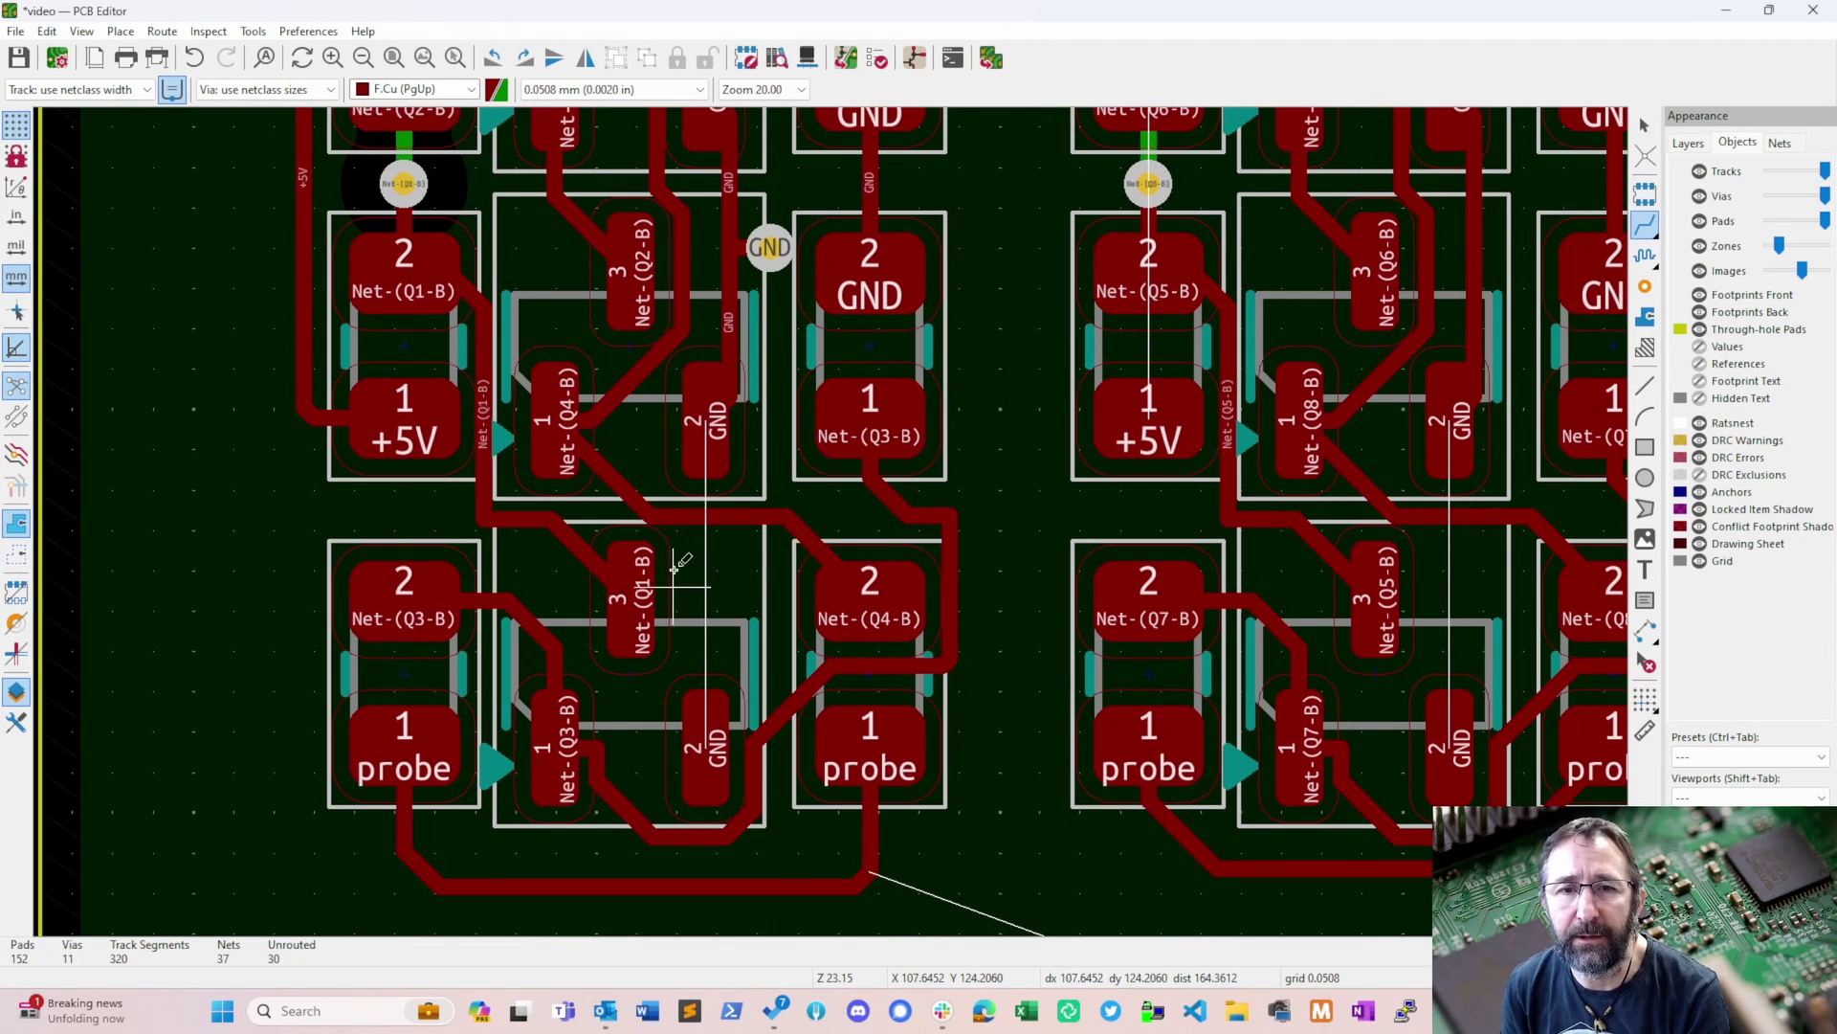
click(710, 730)
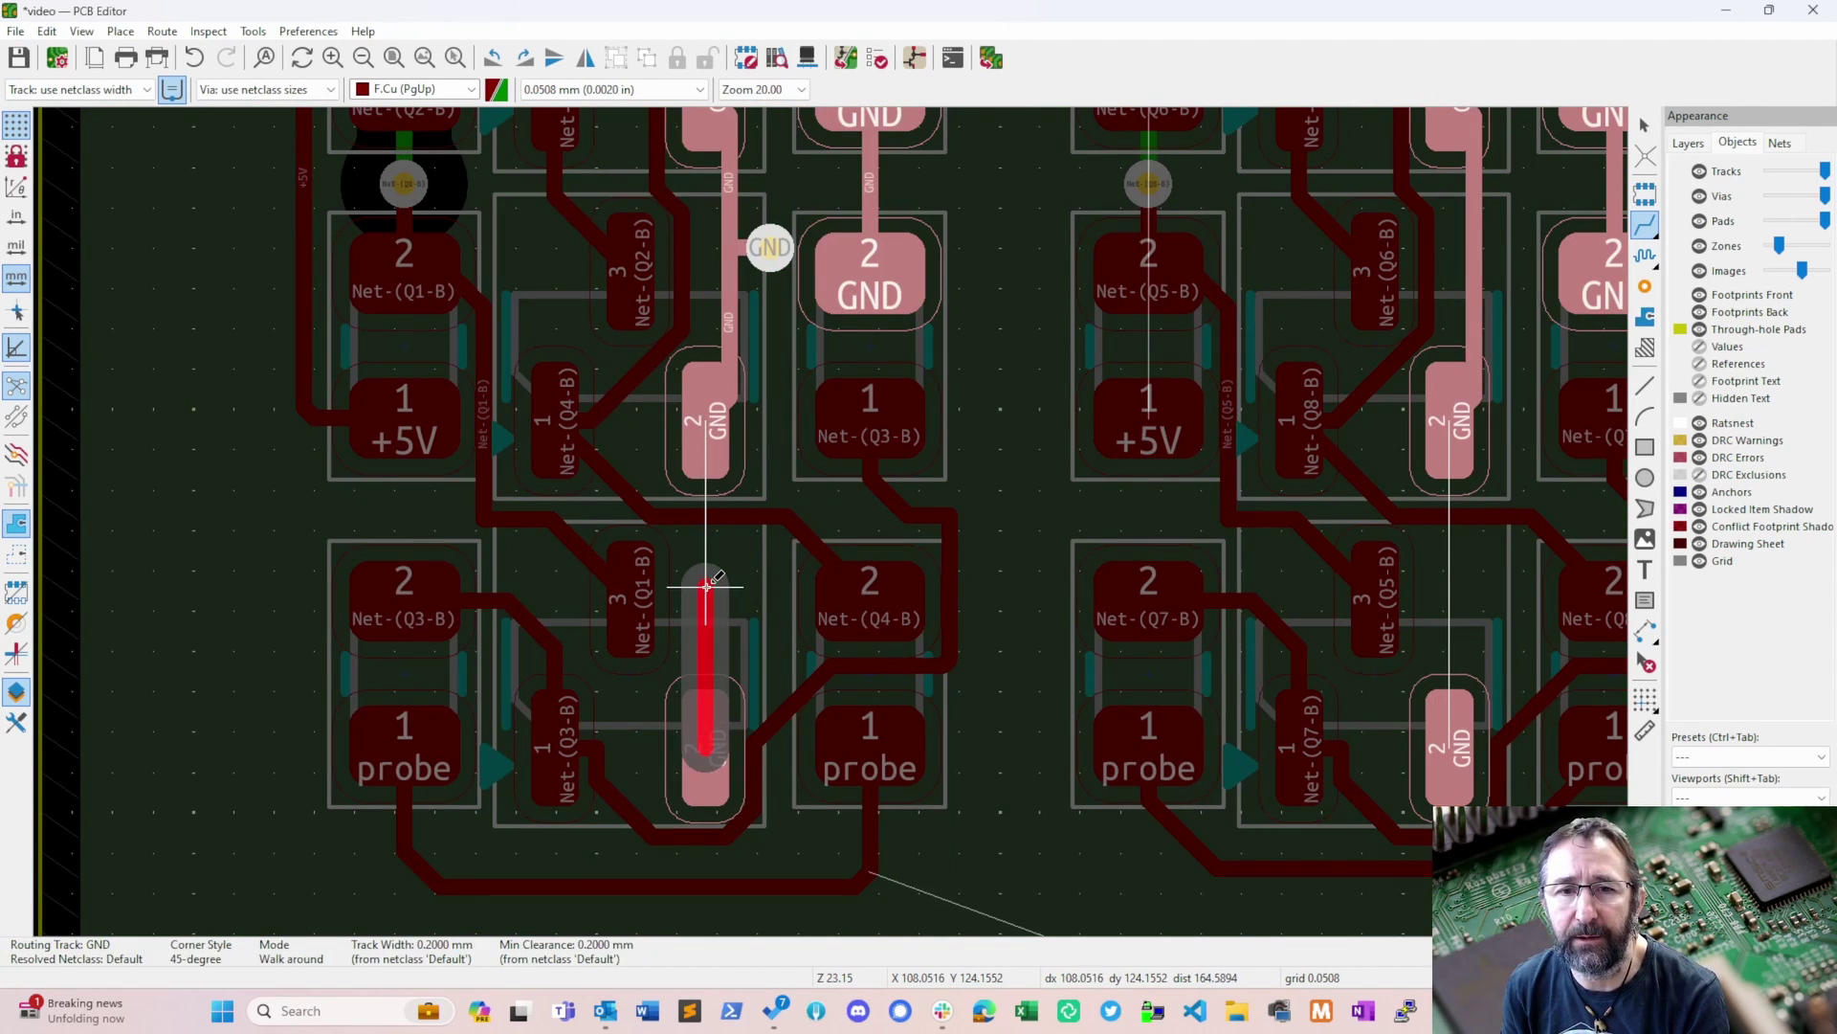
click(706, 585)
click(706, 585)
scroll(706, 584, down, 3)
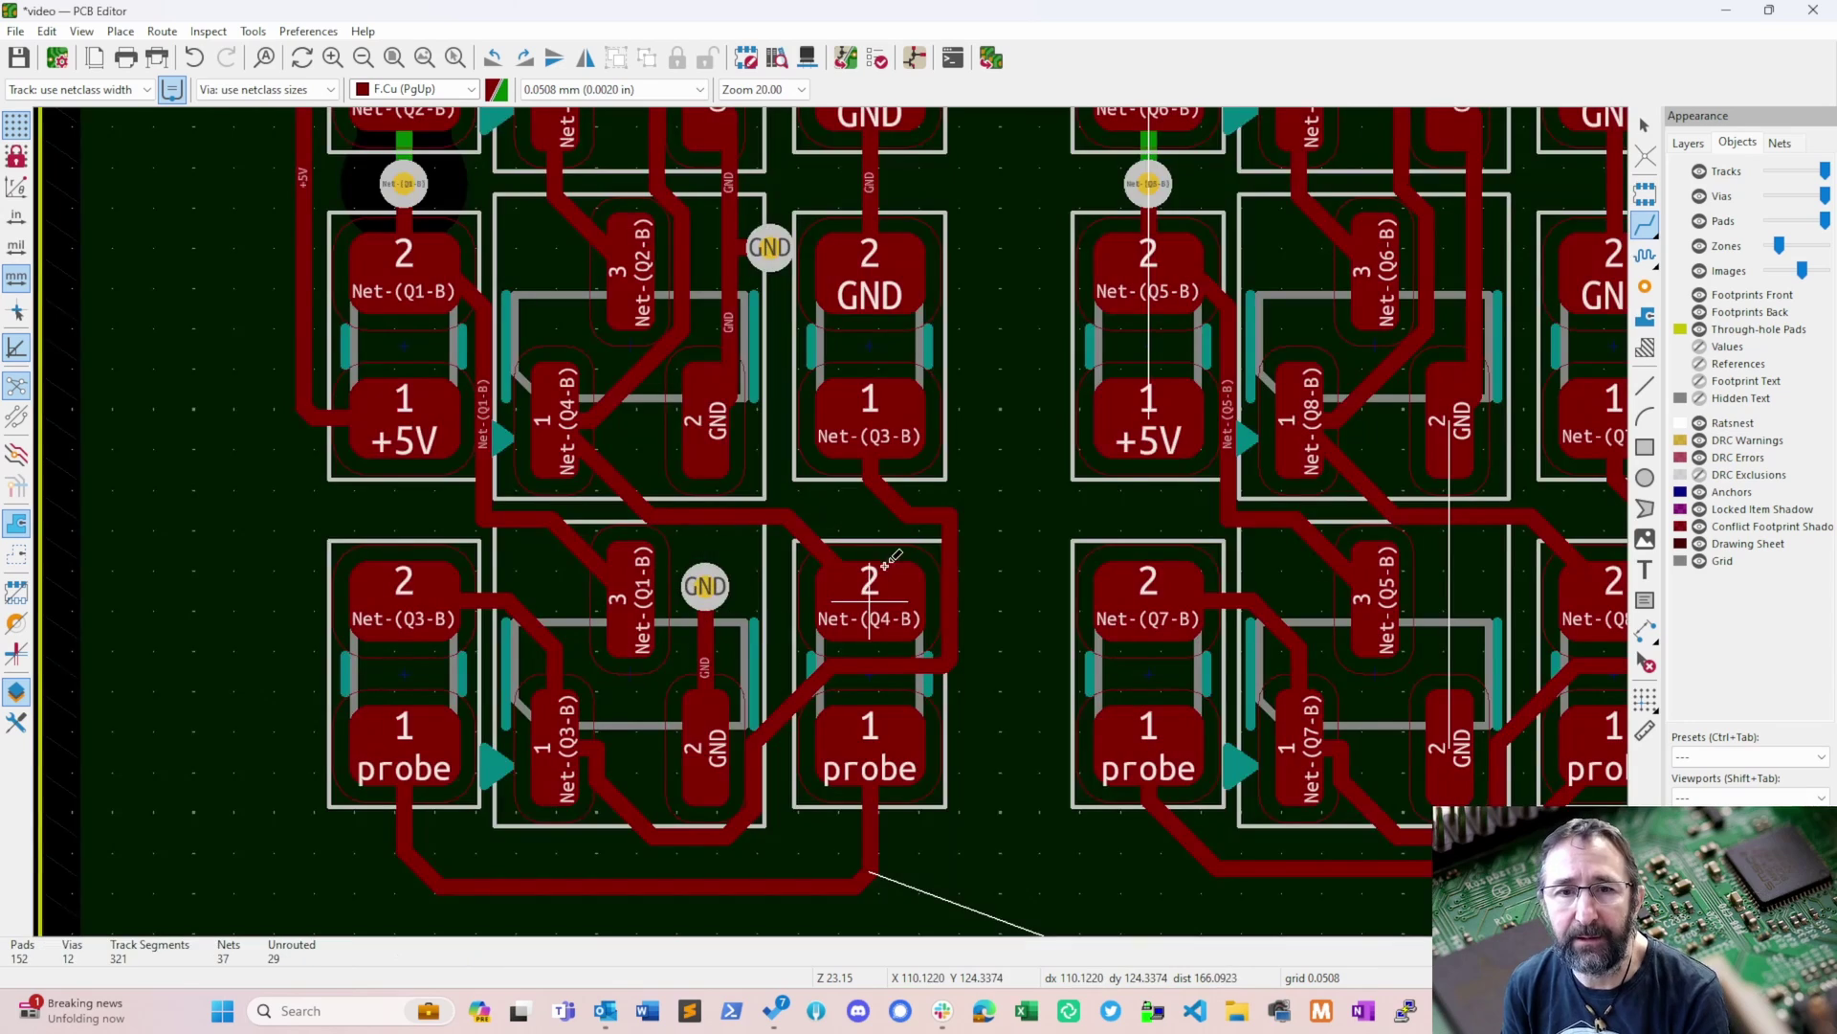
key(Escape)
middle_drag(850, 459, 753, 606)
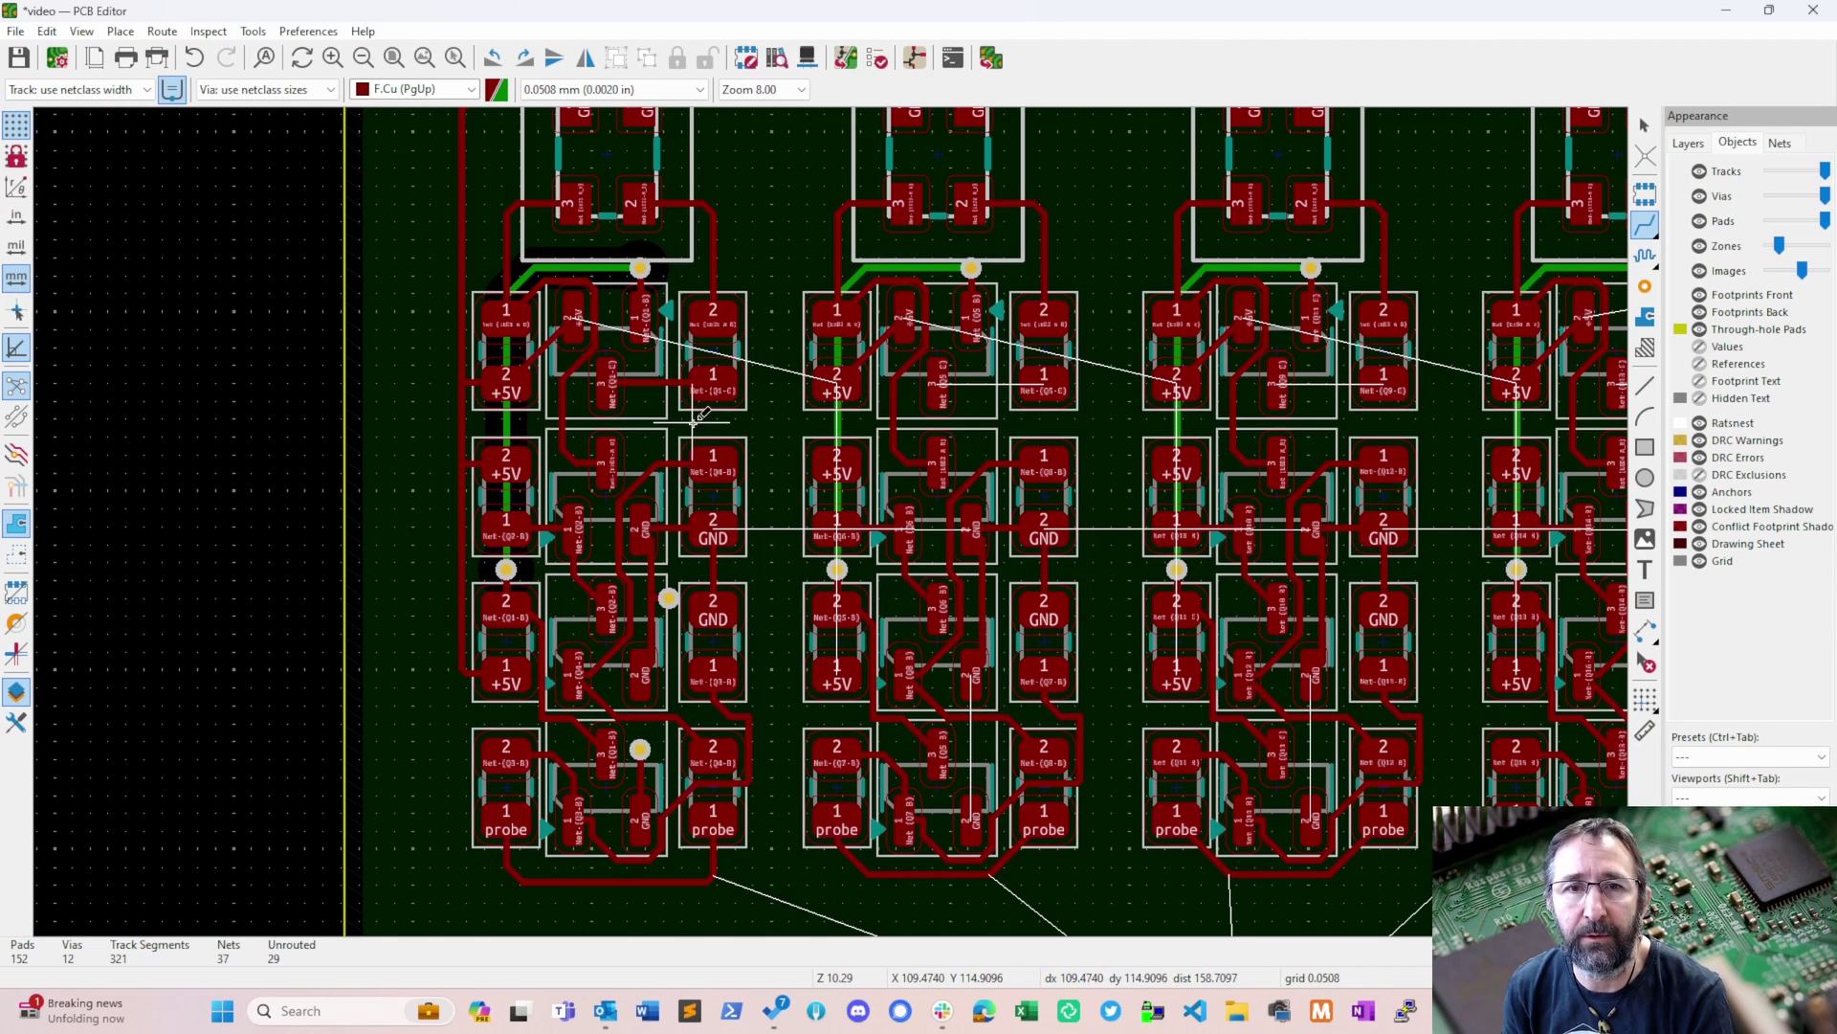
- Try replicating channel 1's layout from LED1, which fails with a group membership error
scroll(684, 426, up, 3)
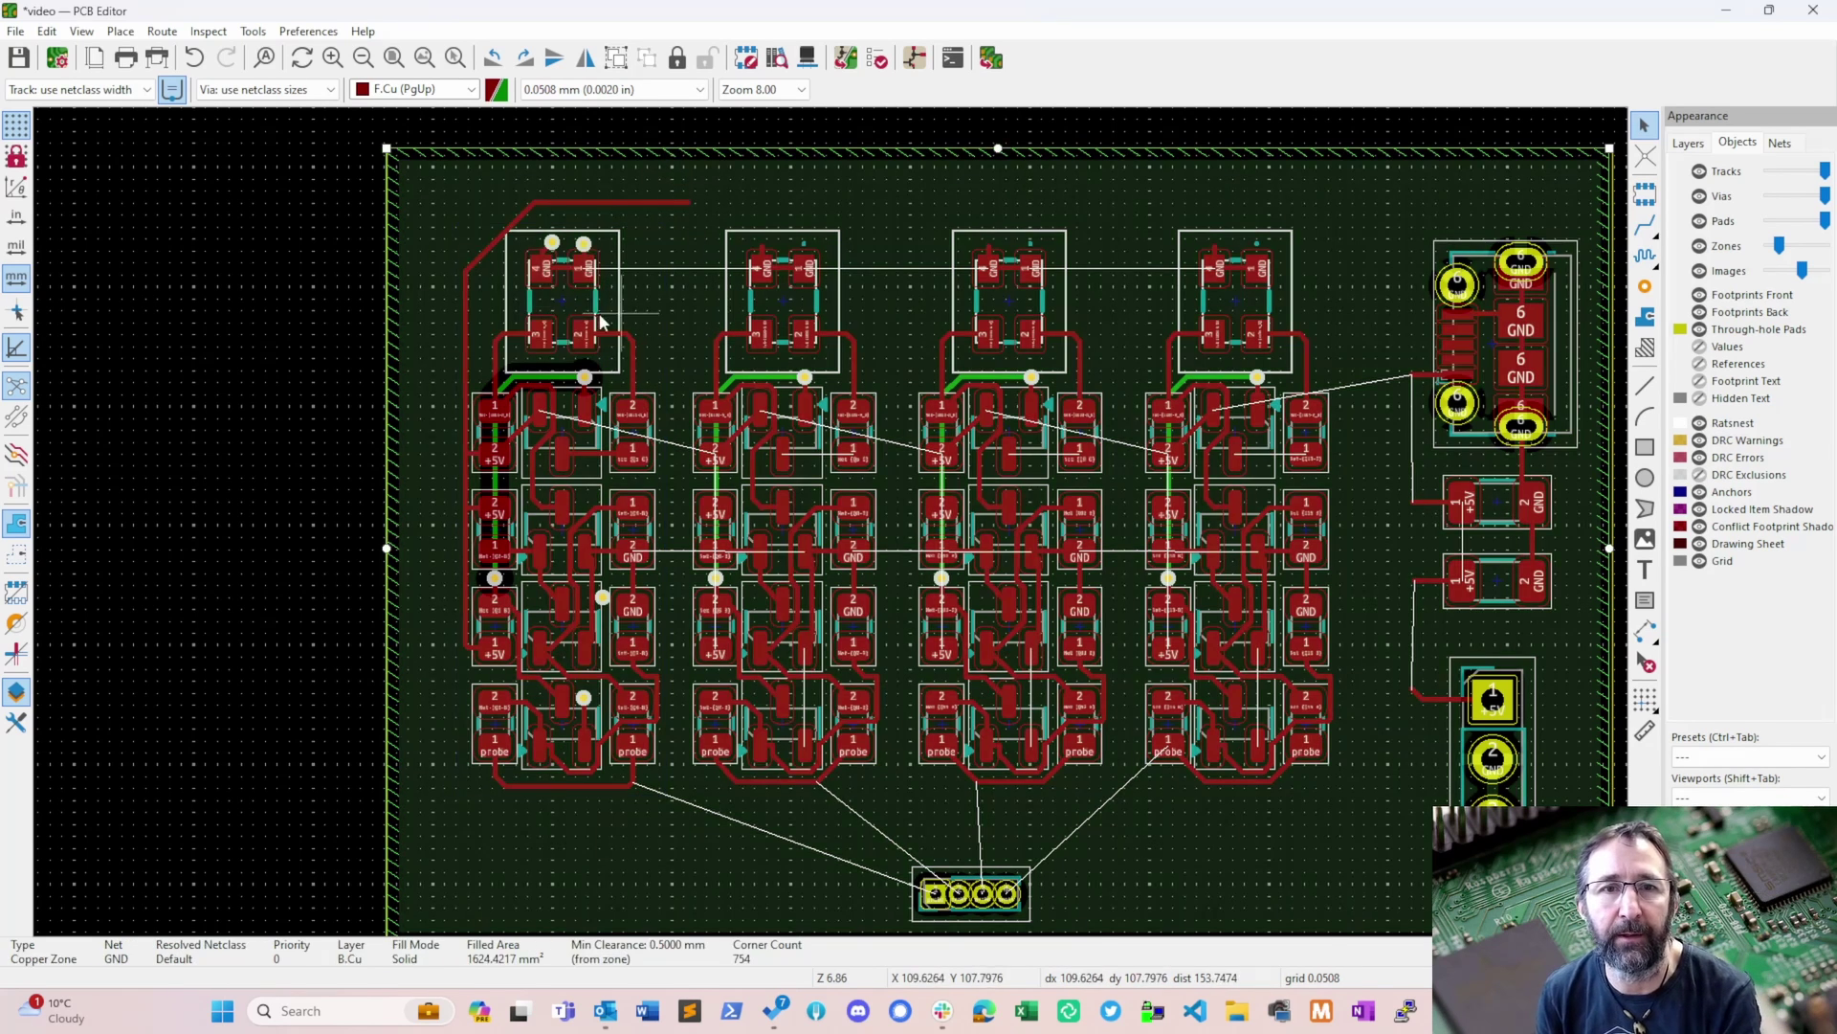
click(577, 316)
right_click(577, 314)
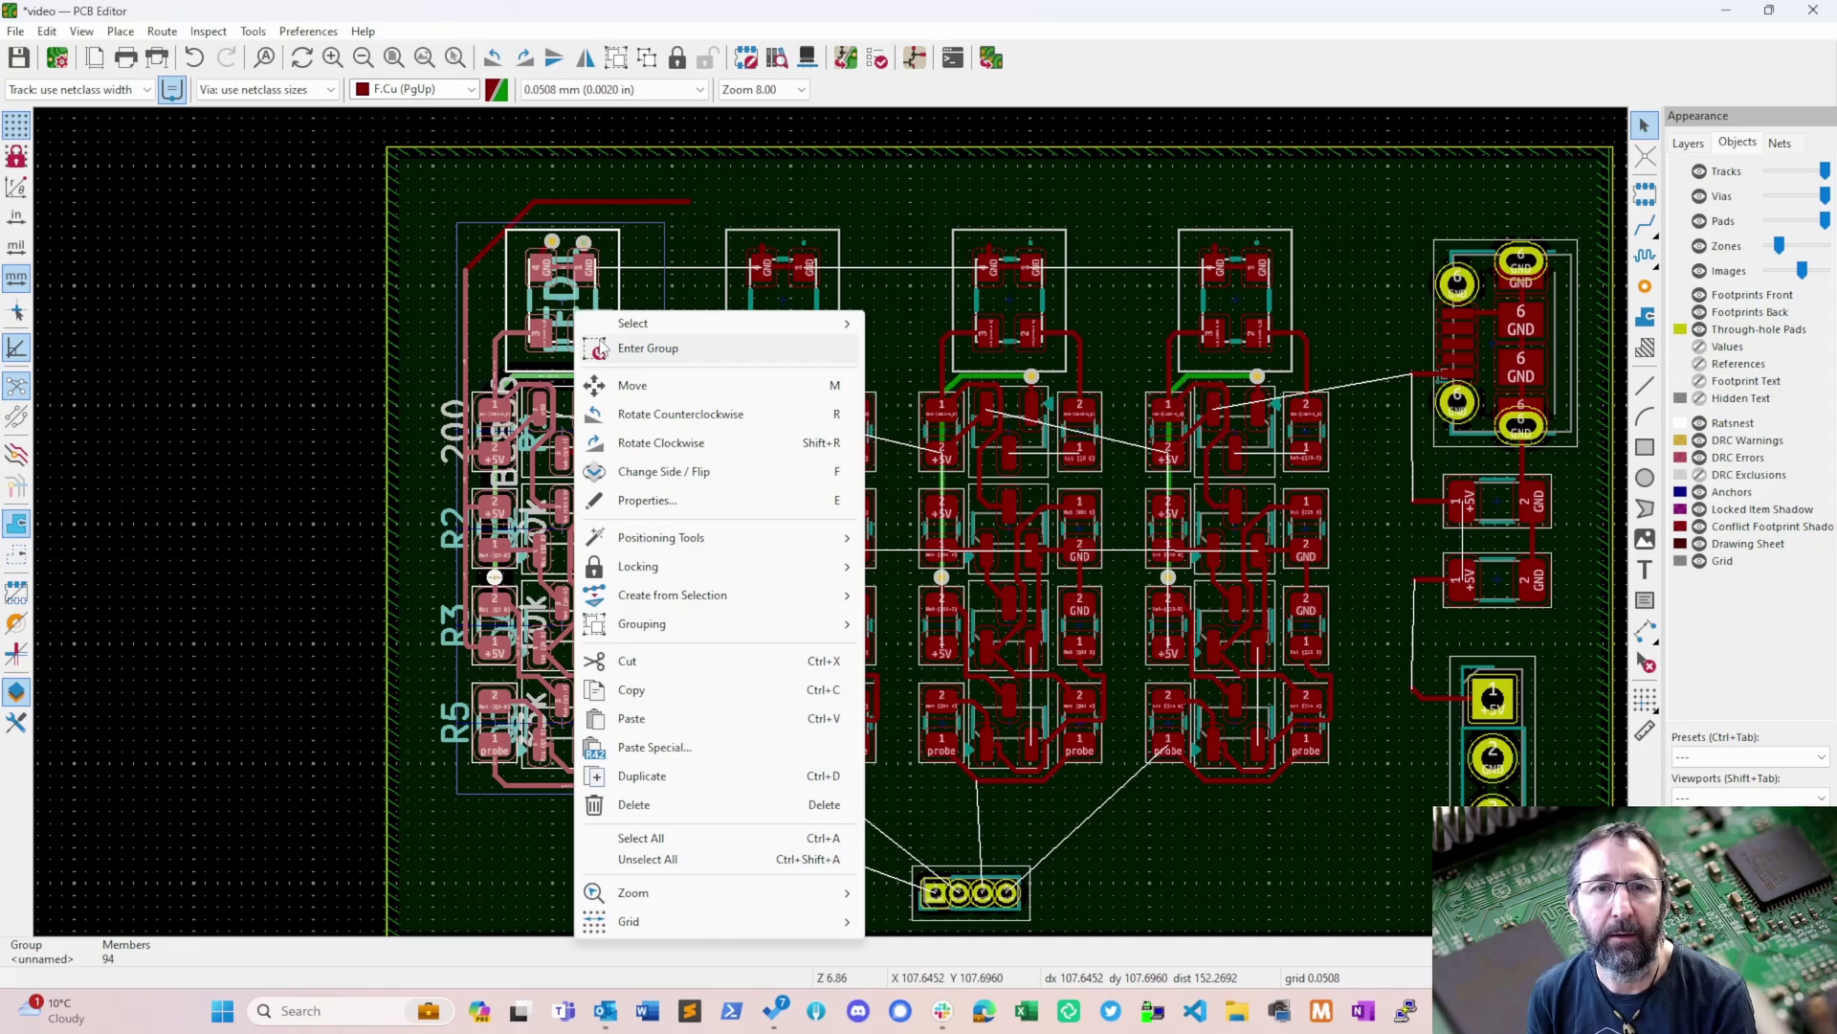
click(643, 349)
click(584, 287)
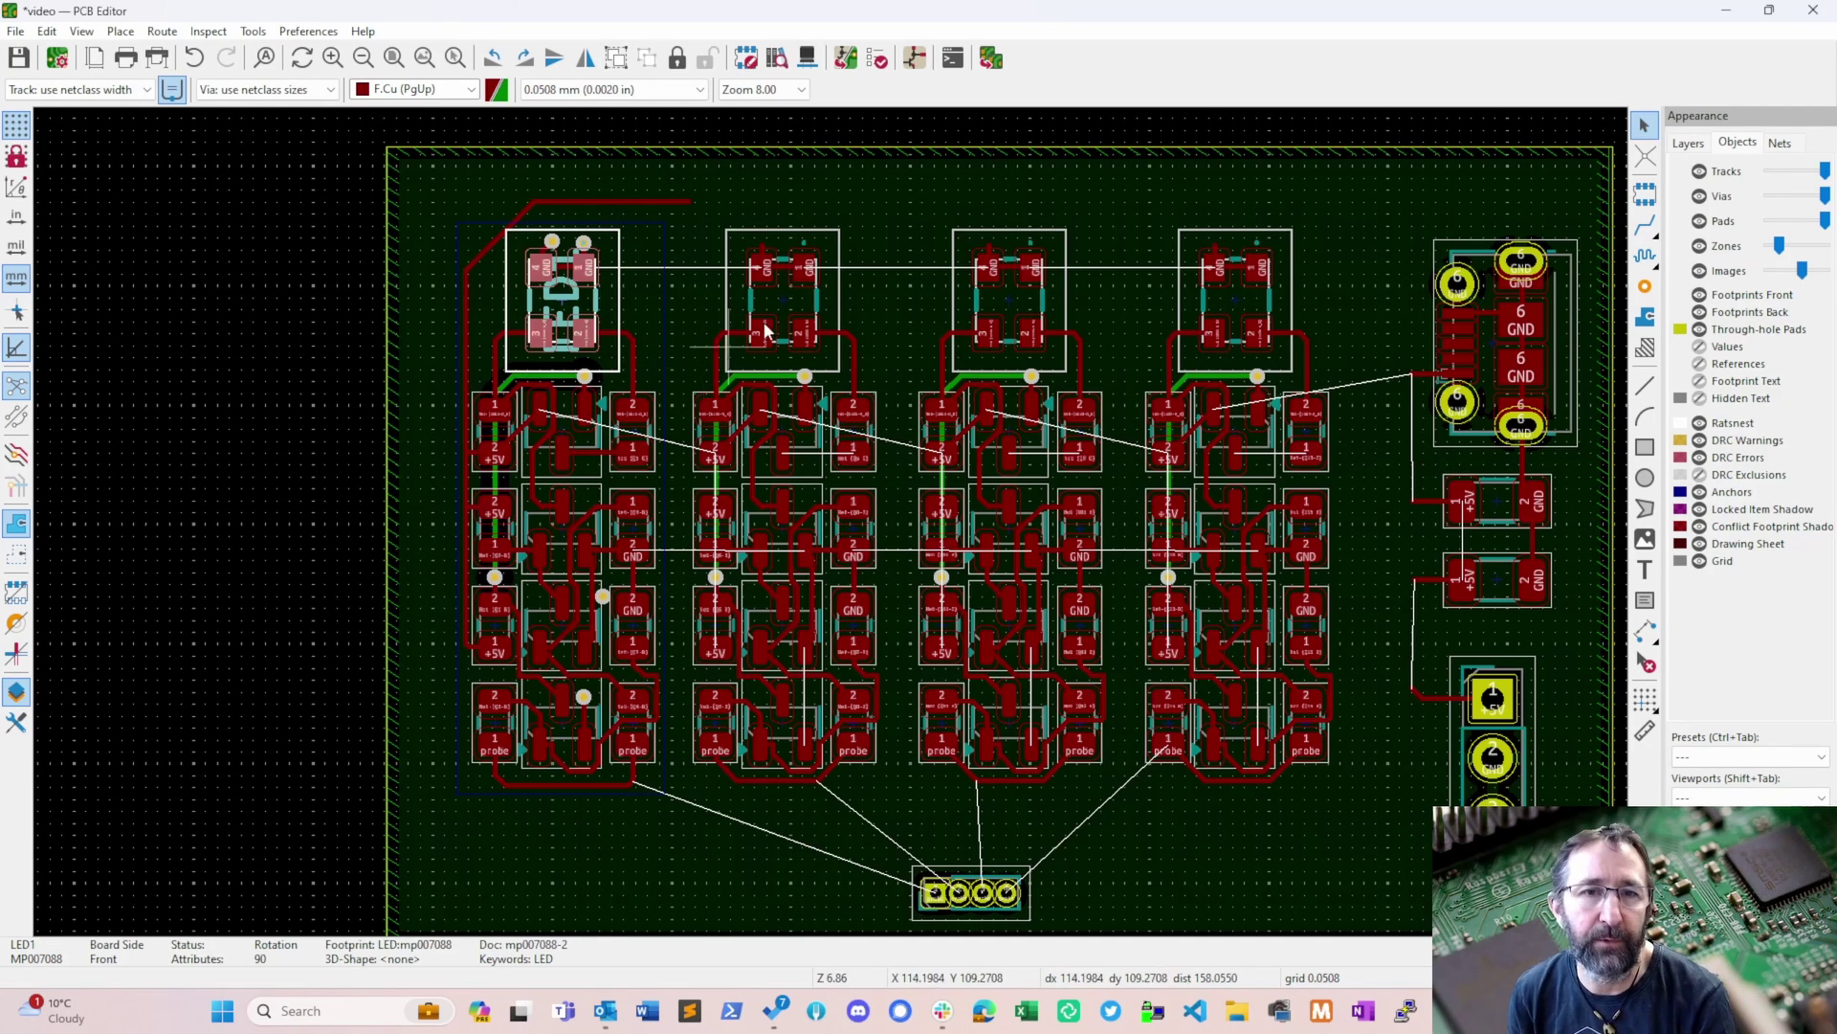
click(990, 58)
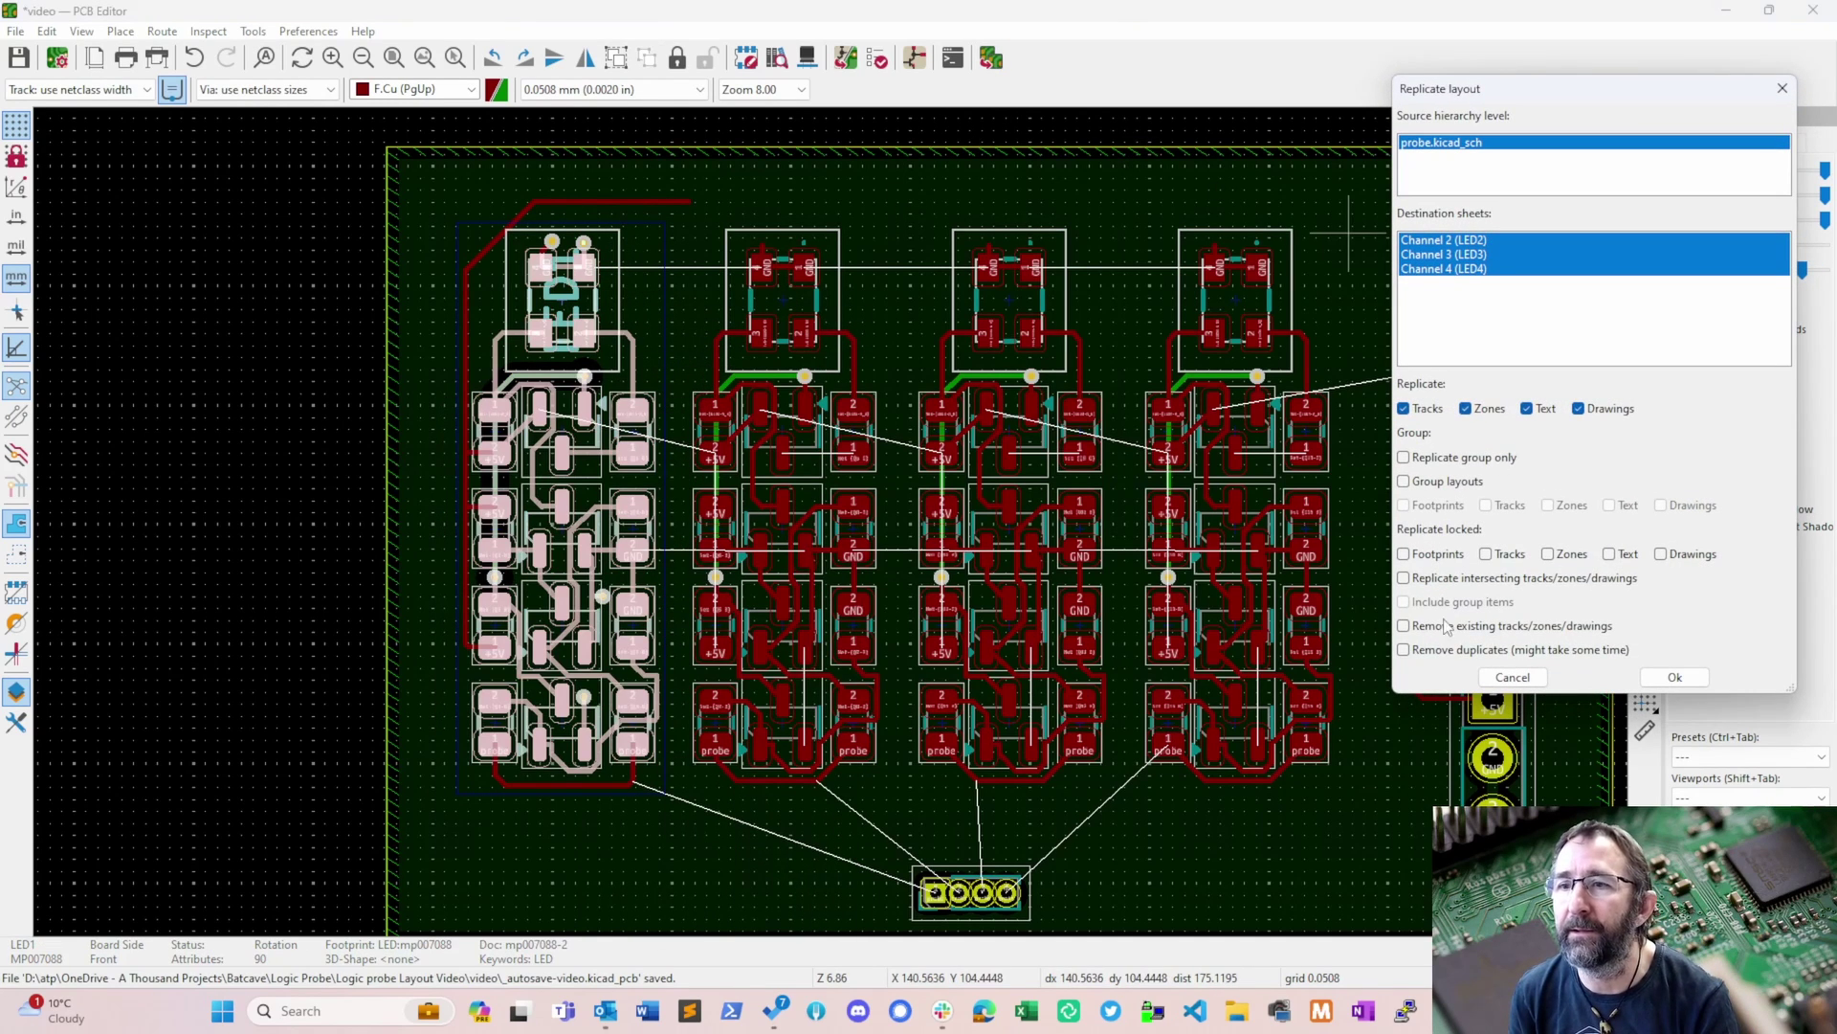
click(1493, 626)
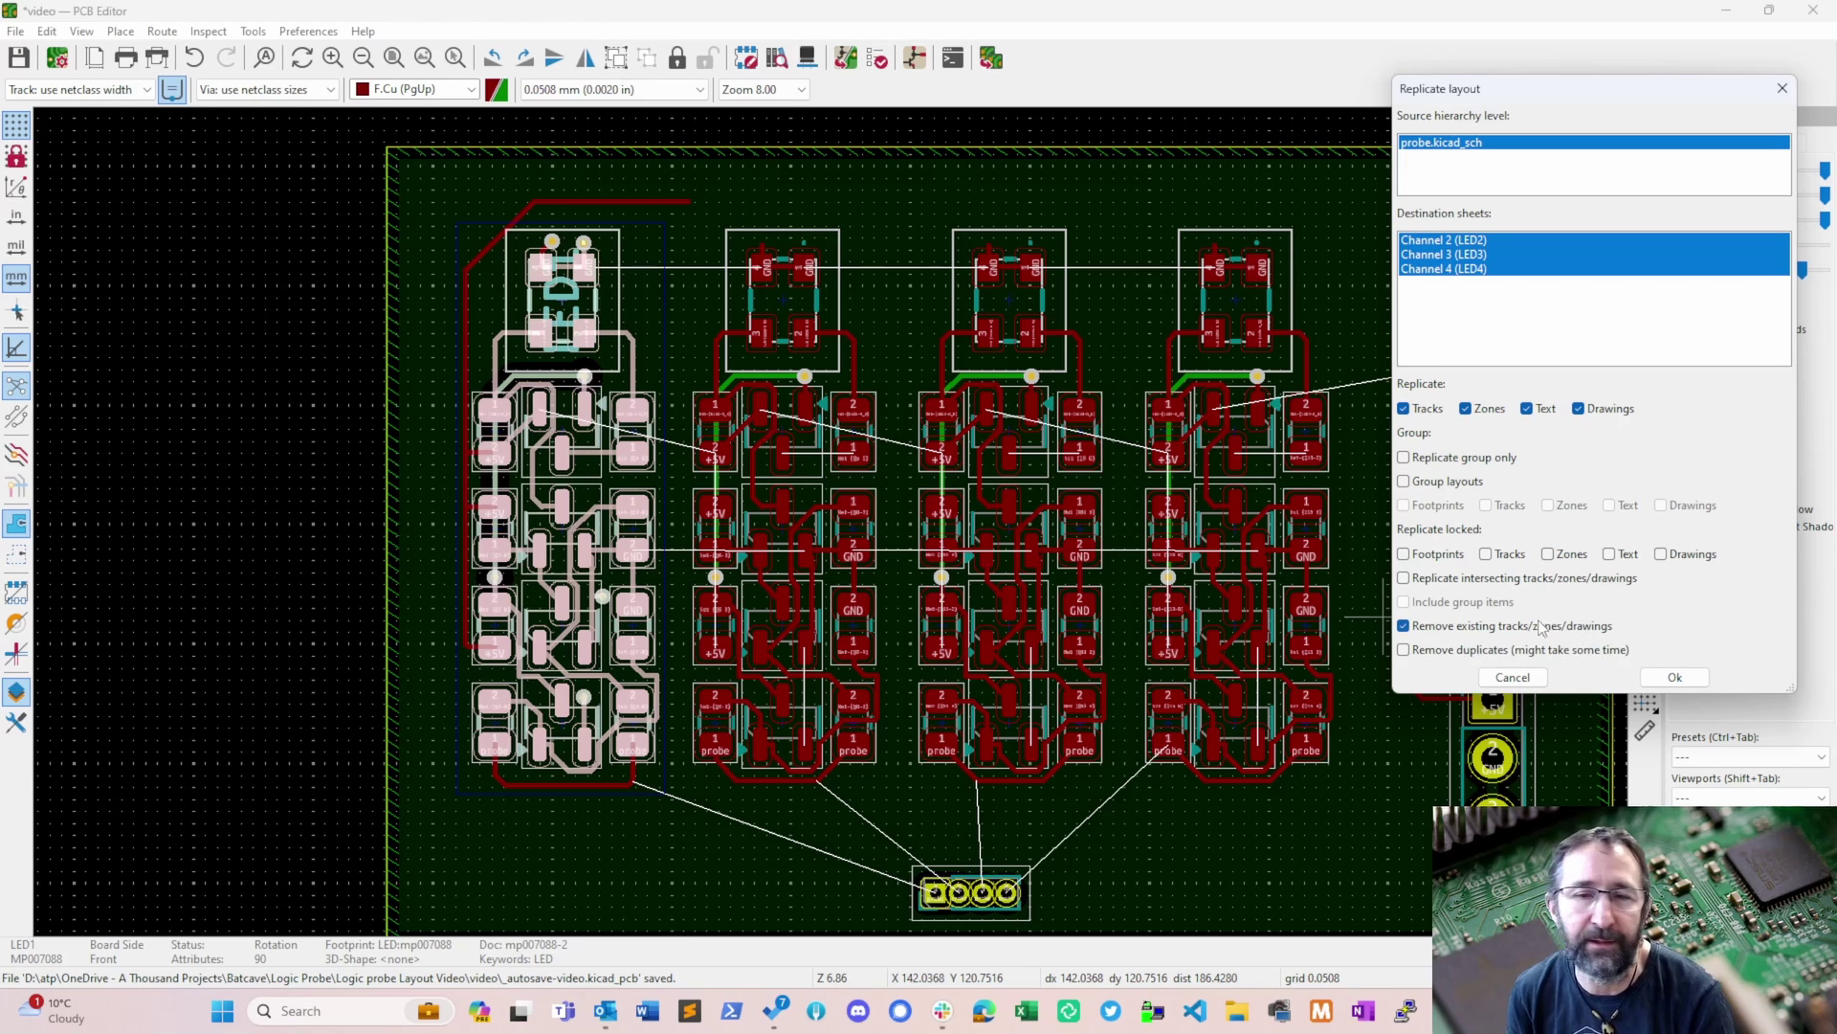
click(1673, 676)
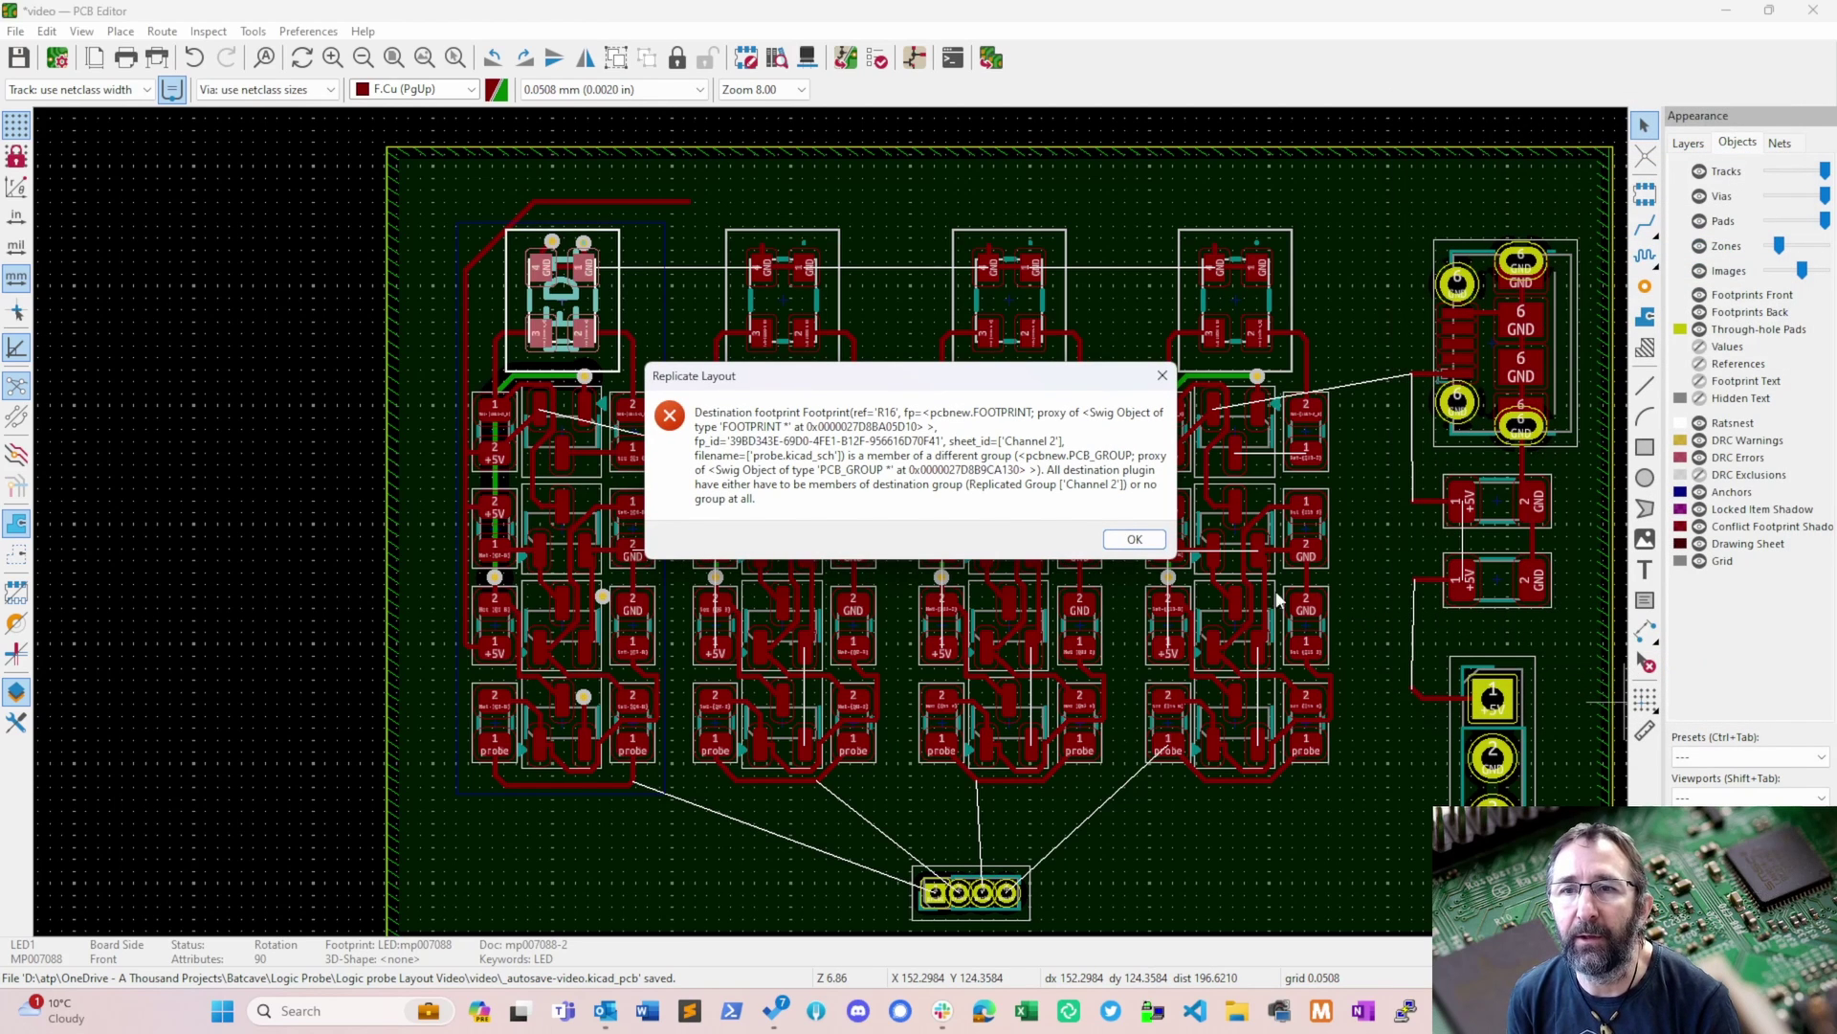
click(1135, 542)
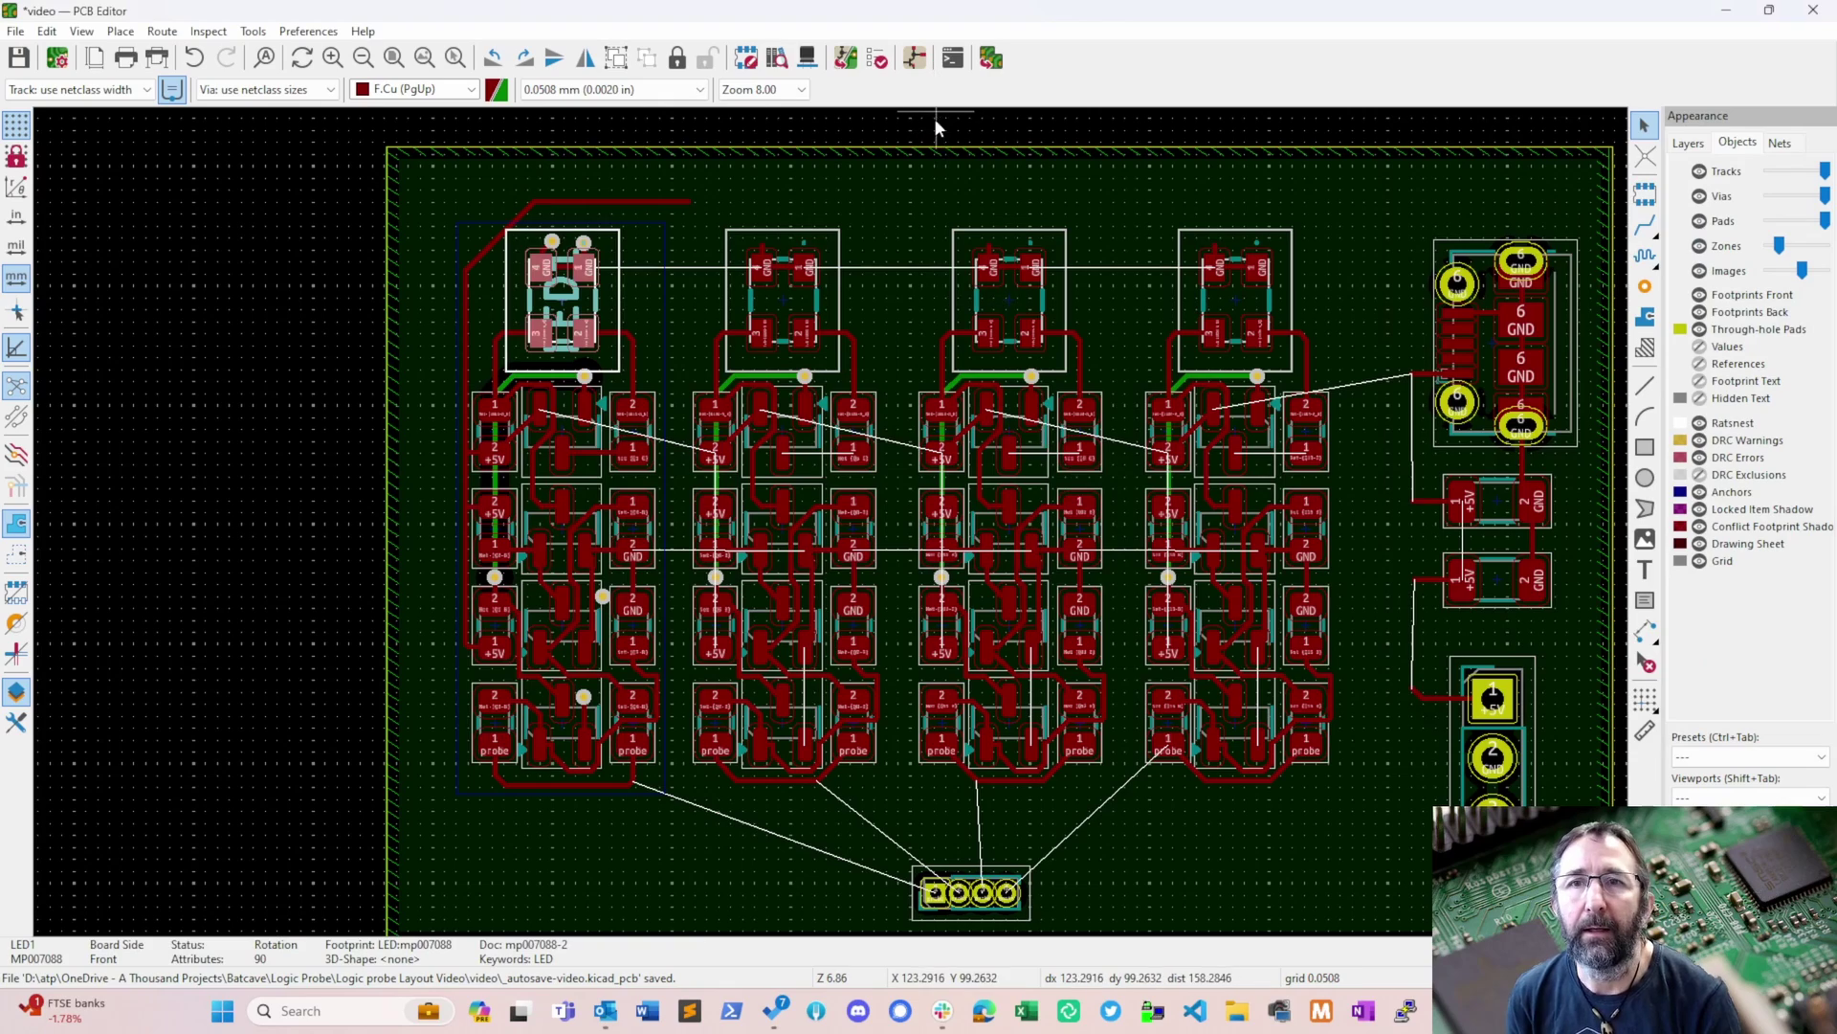
- Ungroup all four channel blocks and select LED1 as the replication reference
click(930, 149)
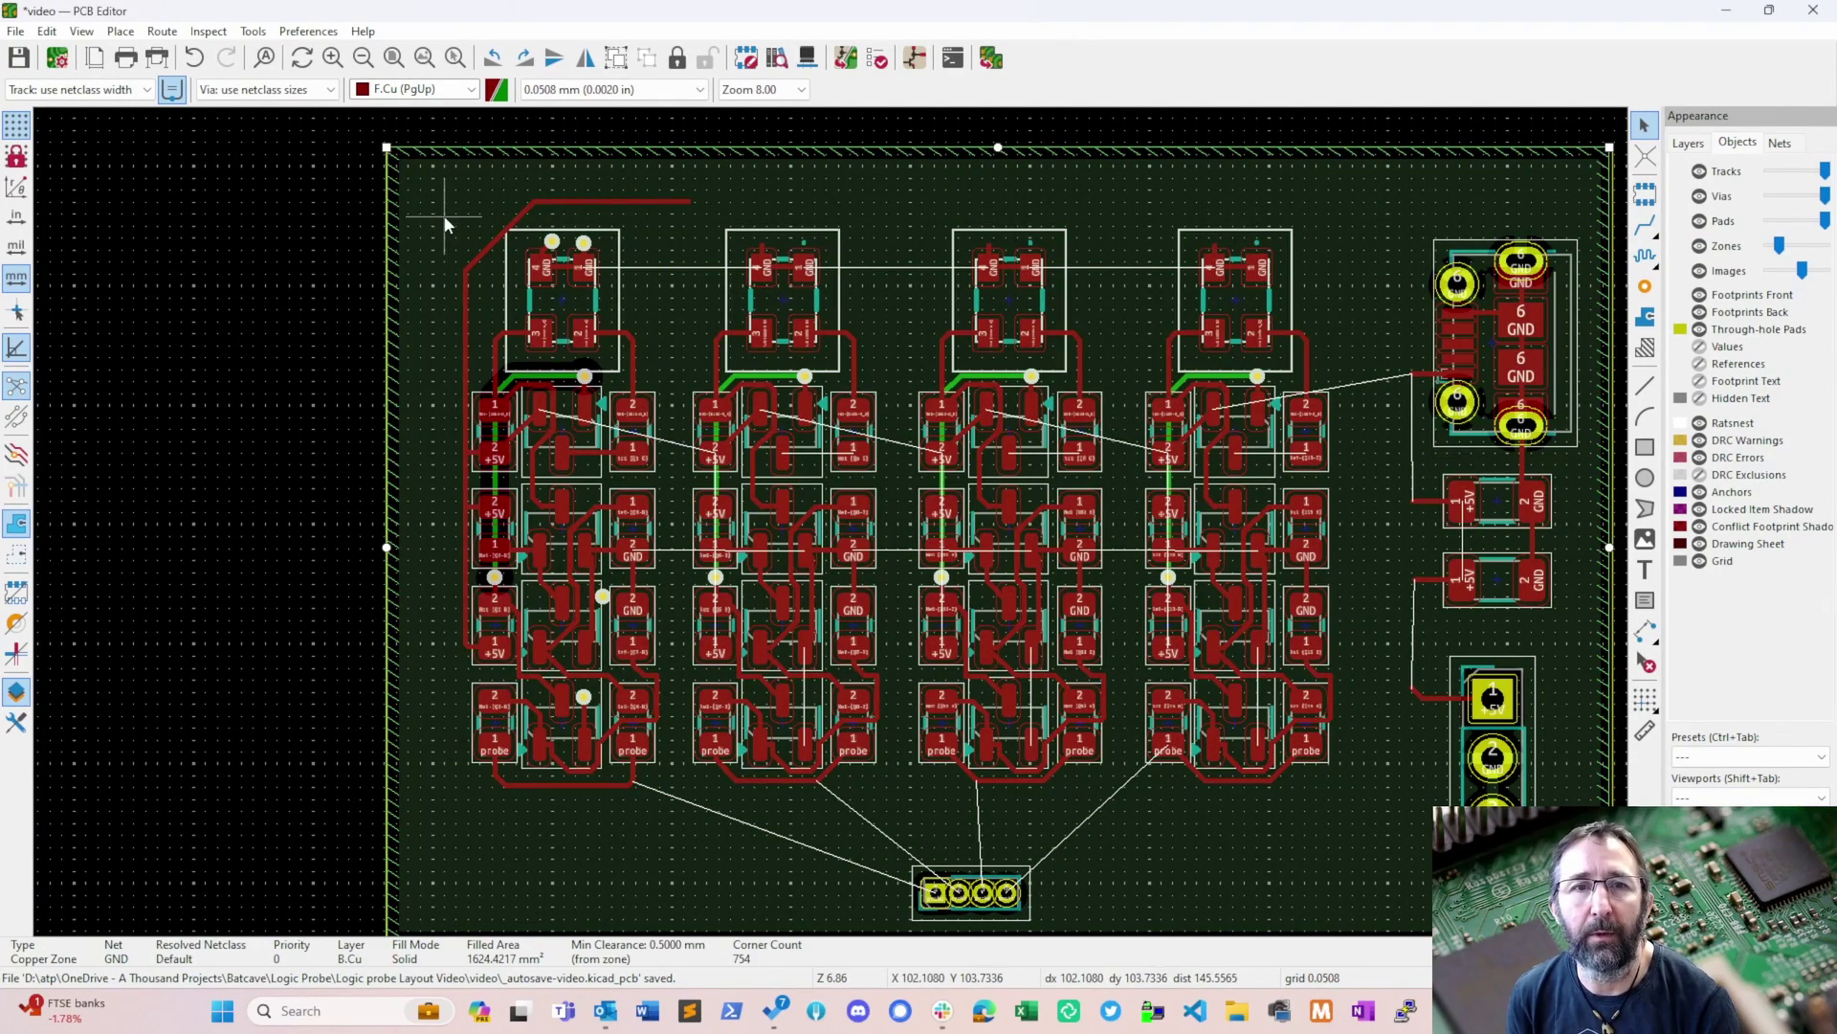
drag(444, 219, 1362, 814)
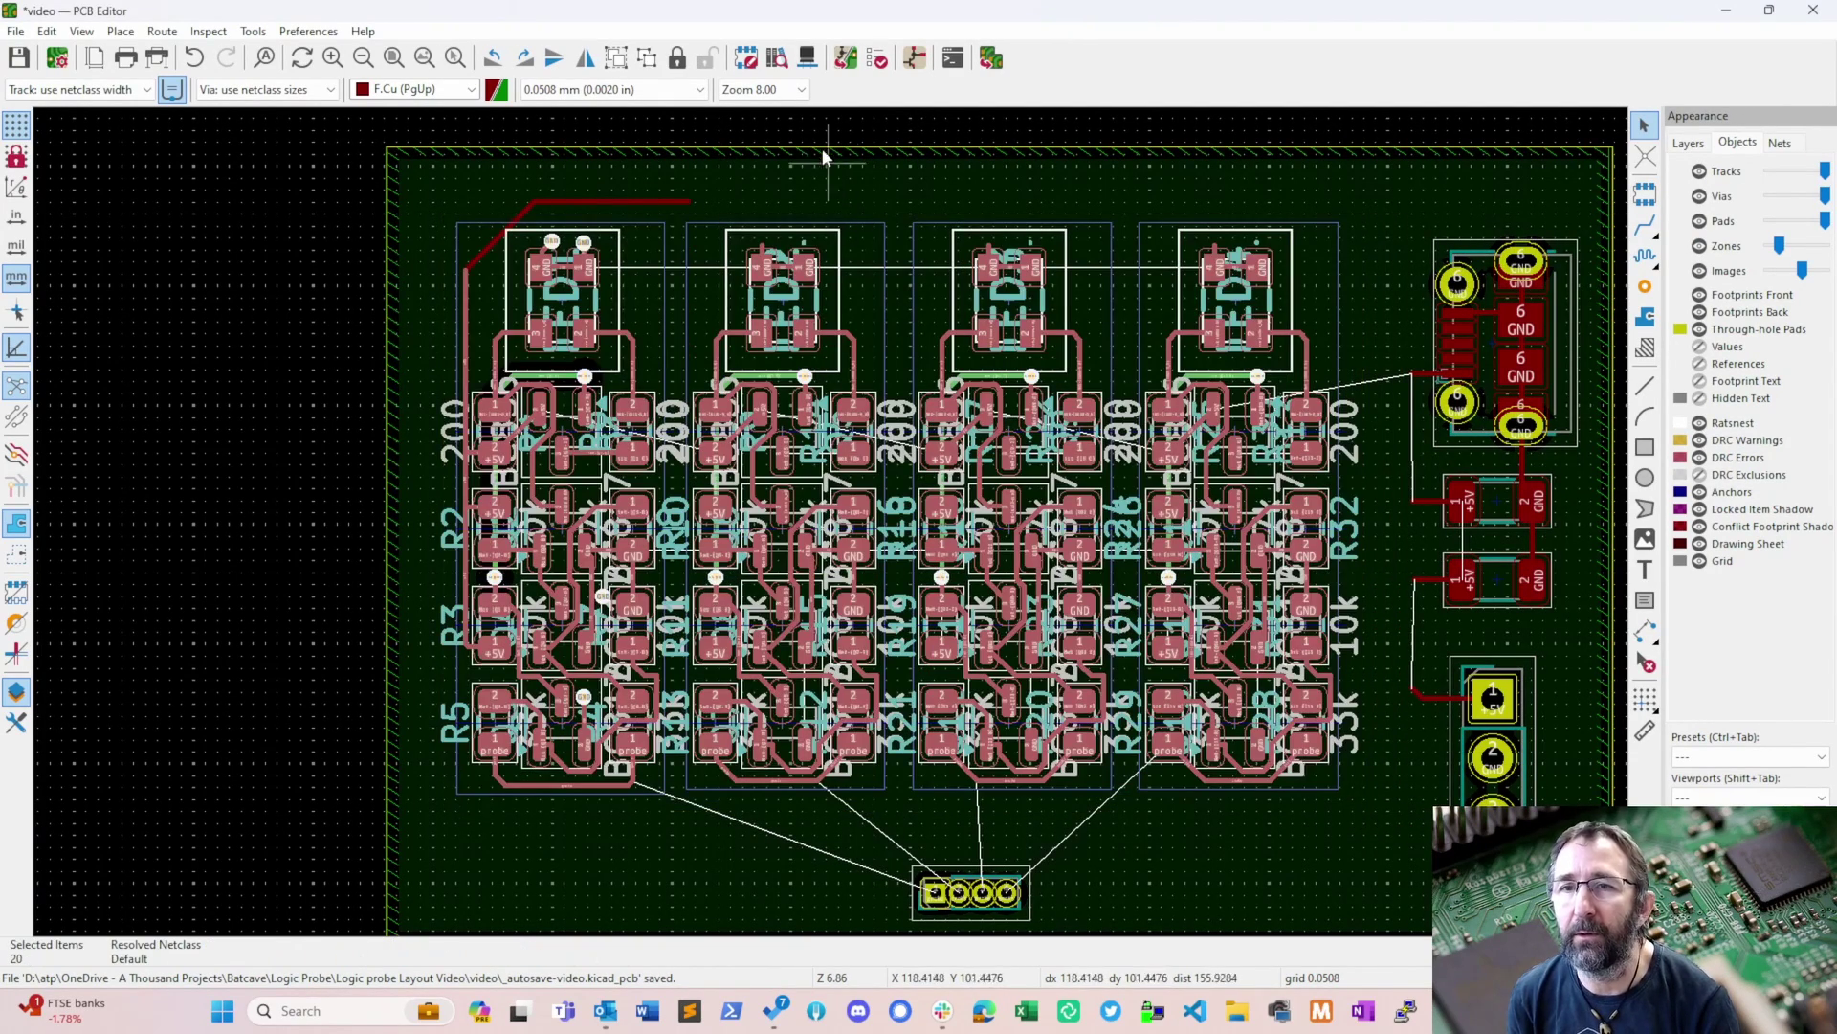
click(615, 60)
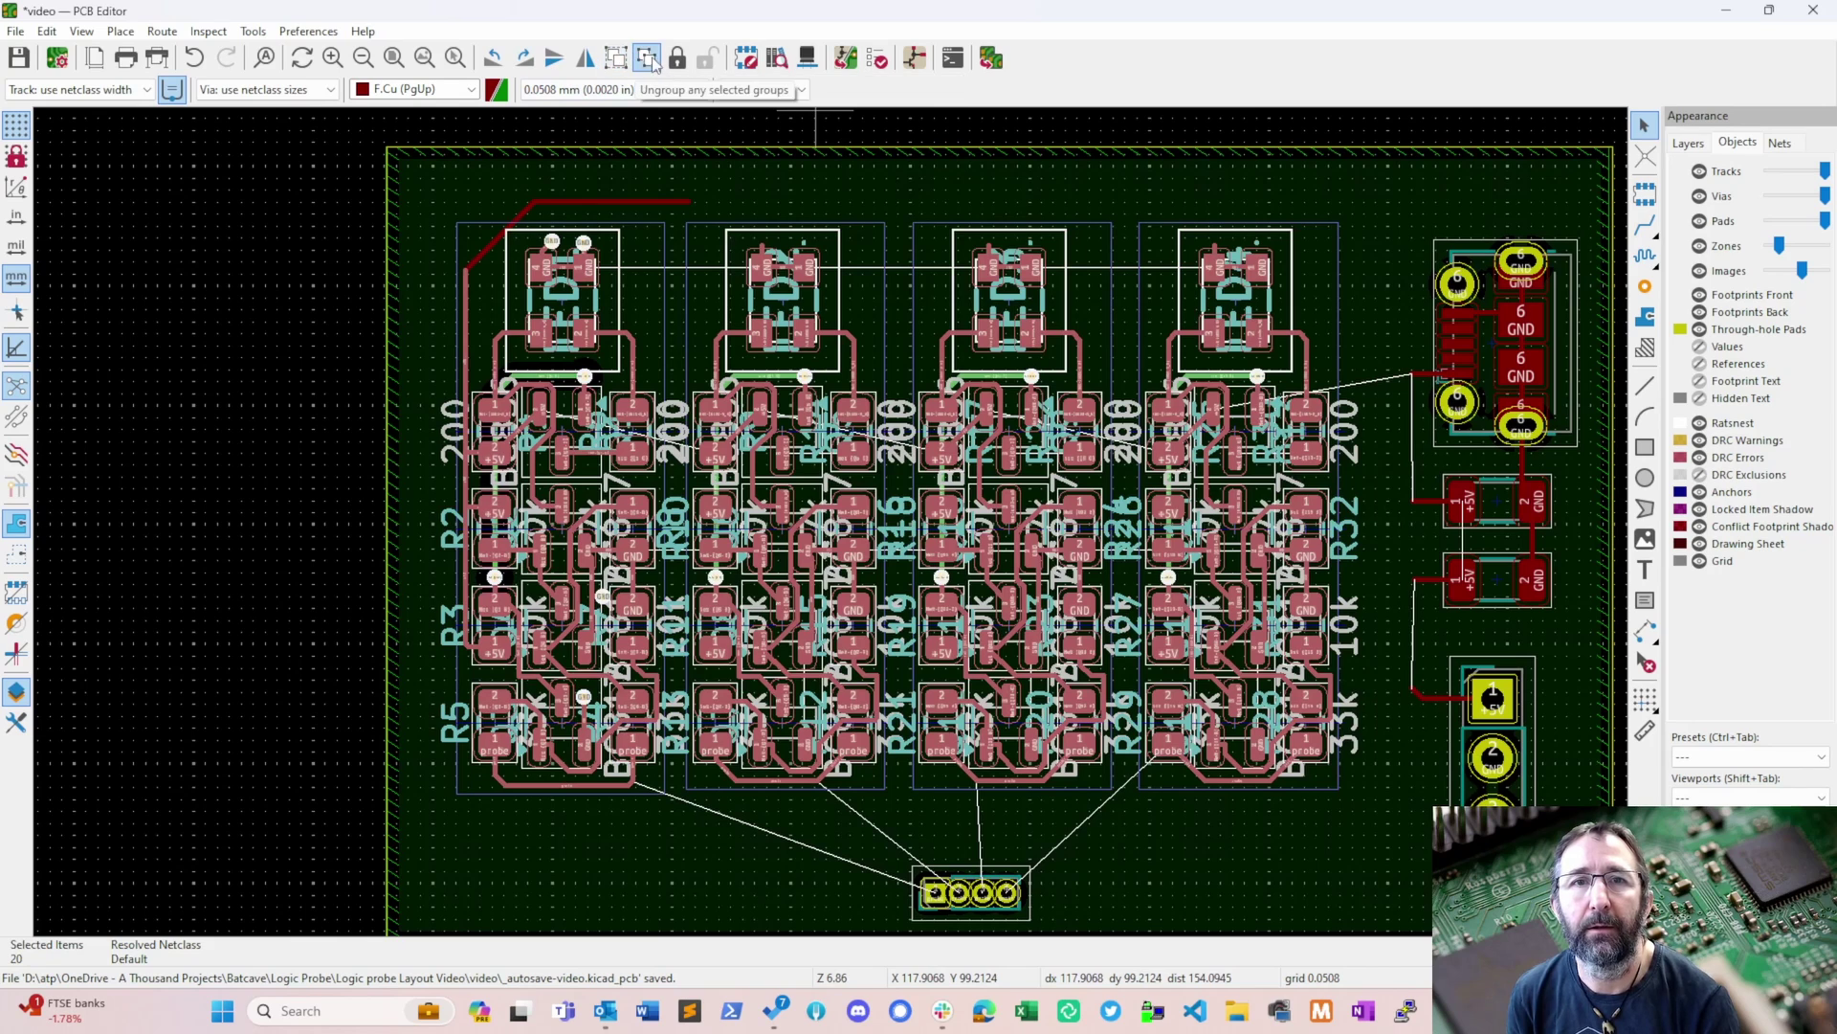
click(364, 487)
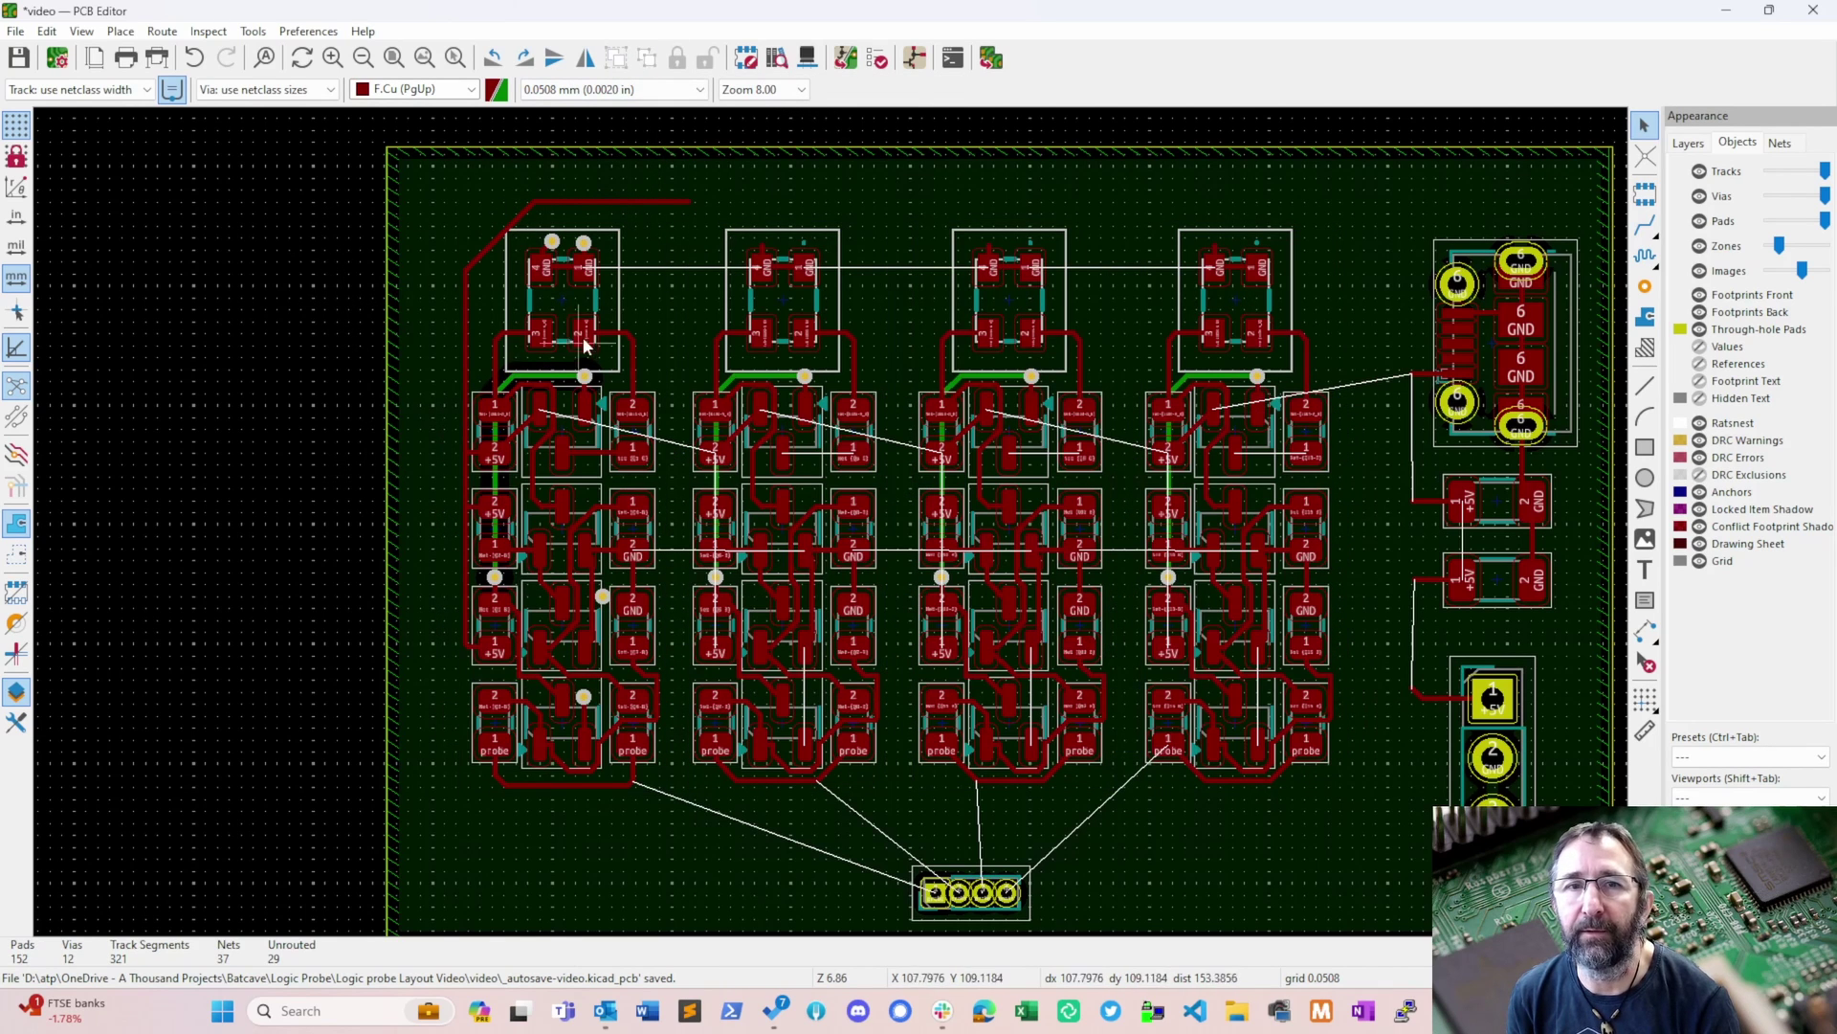
click(555, 299)
- Replicate channel 1's layout onto channels 2–4 with existing tracks removed, then check the LED row
click(993, 58)
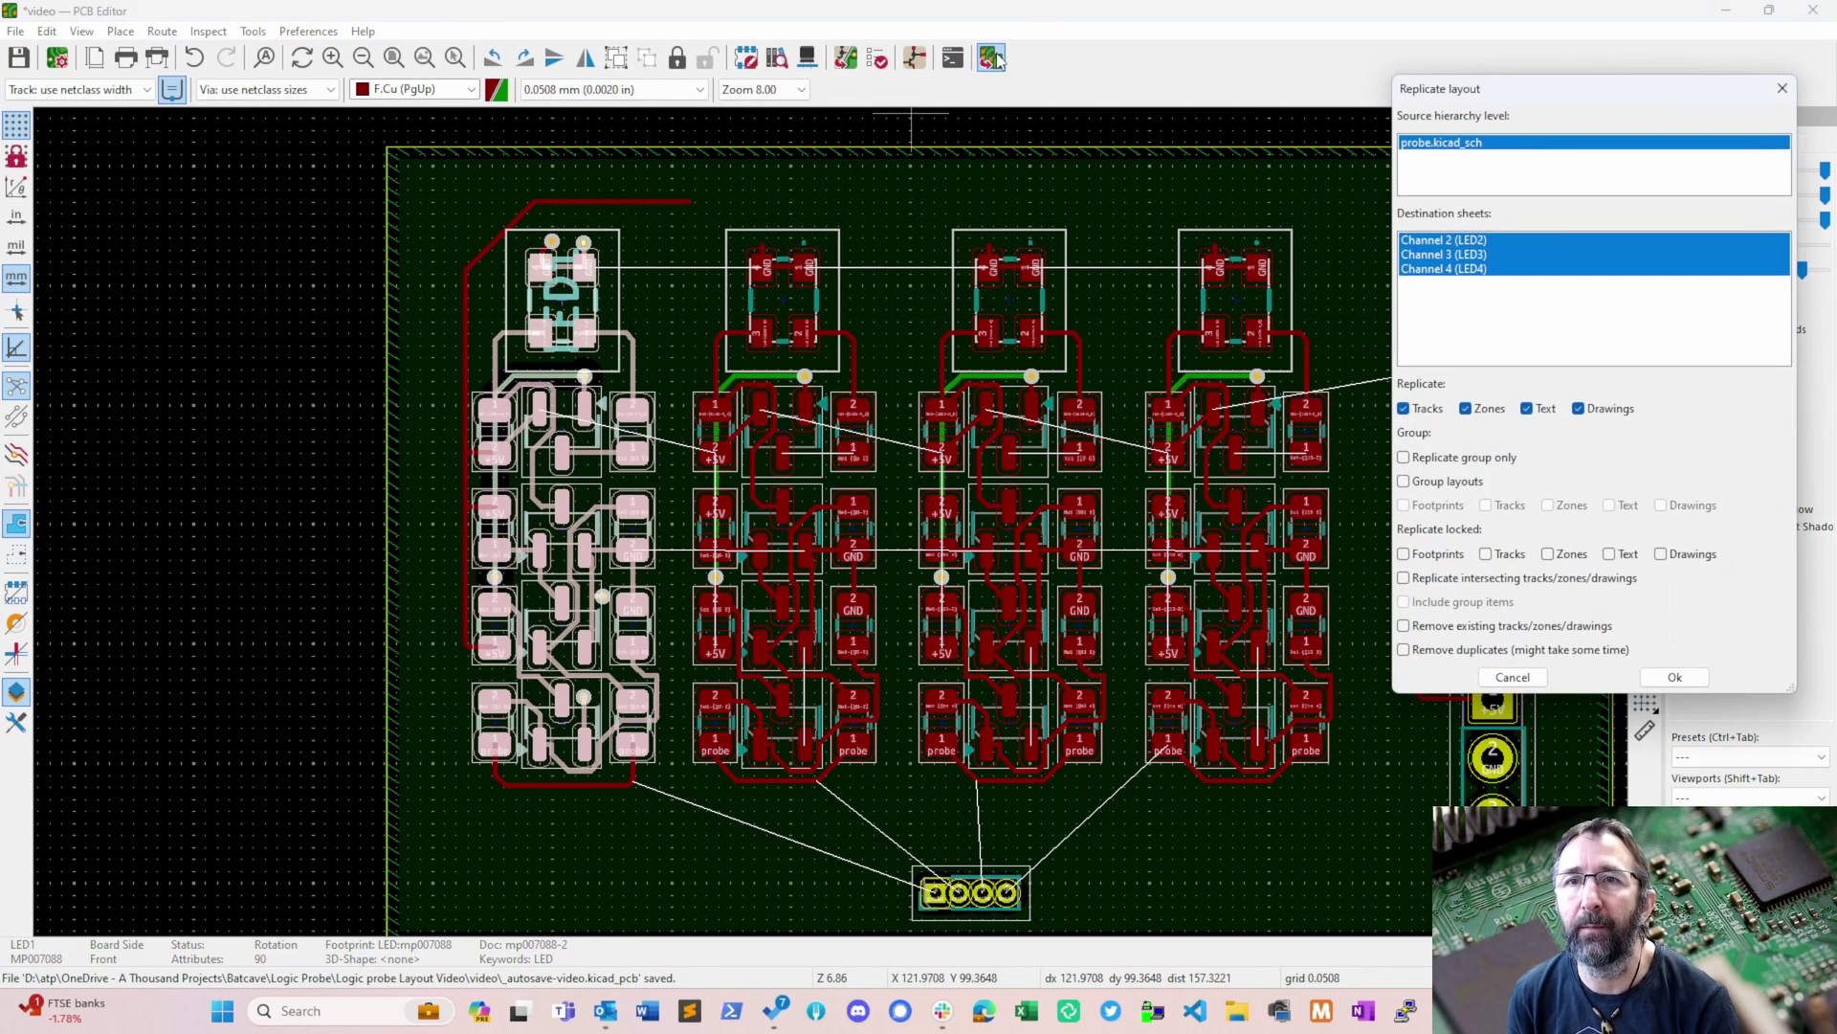
click(1454, 626)
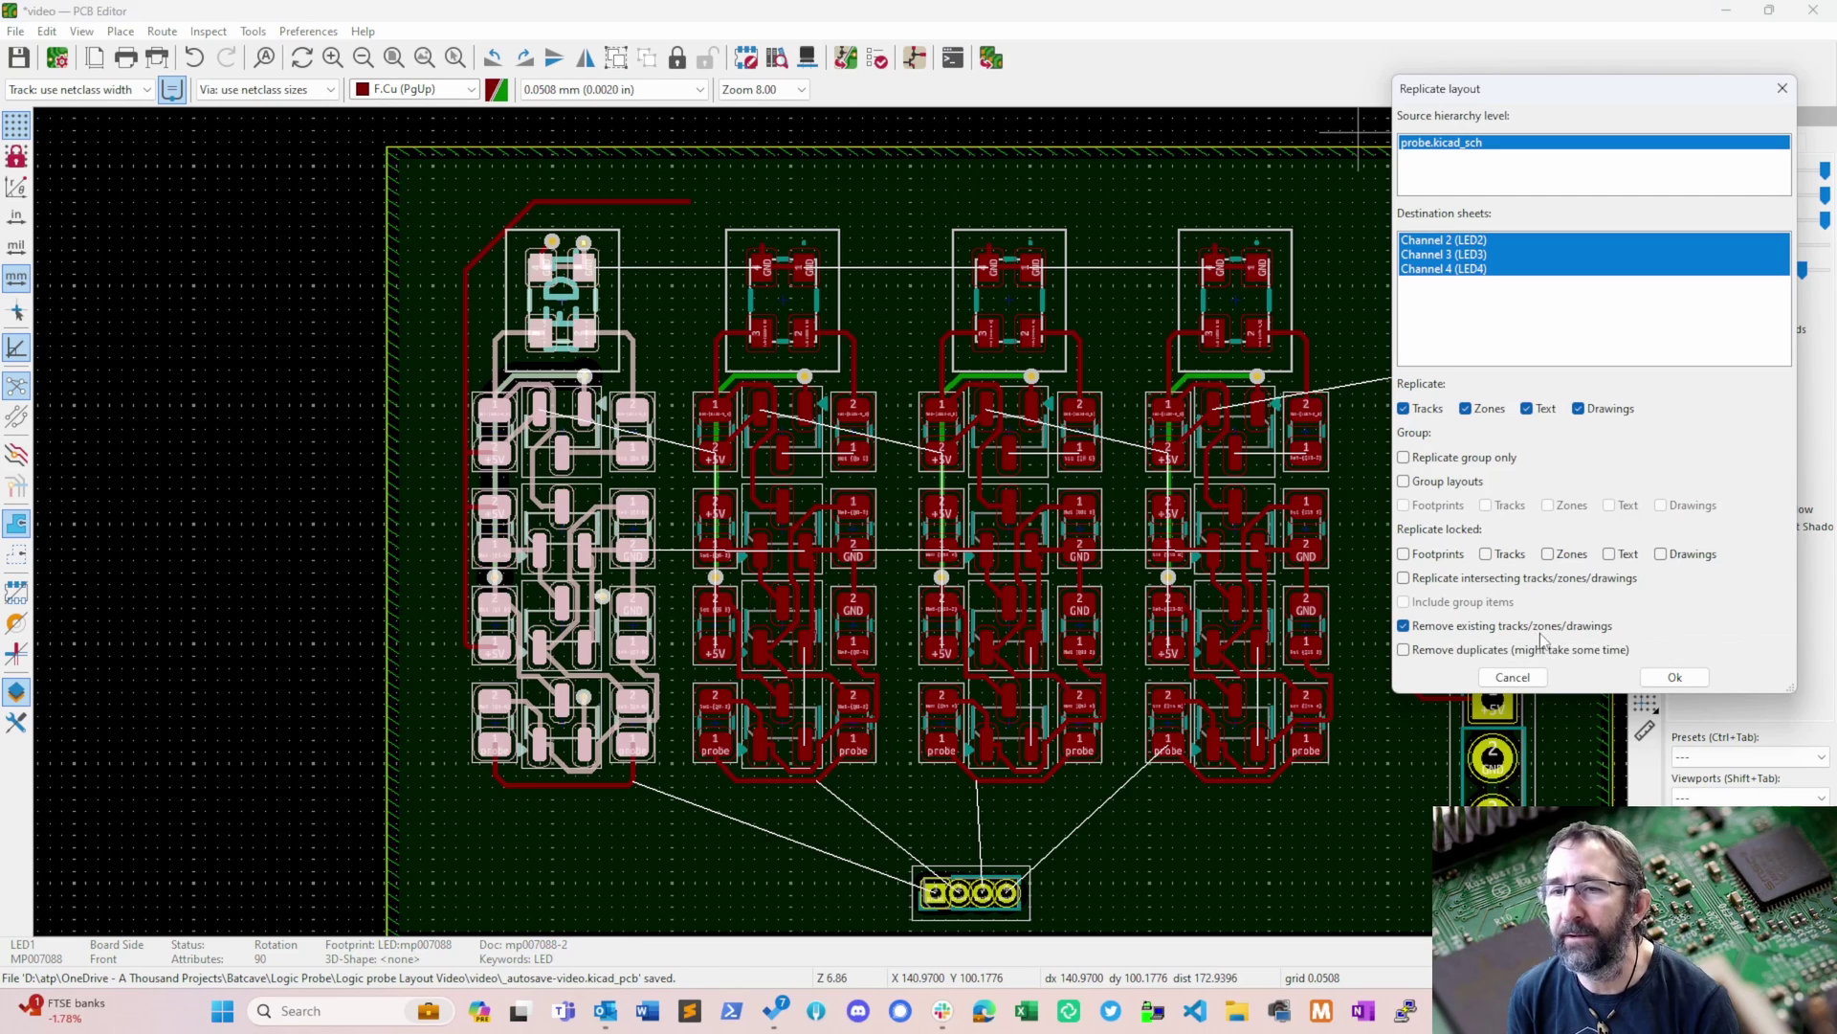
click(1673, 677)
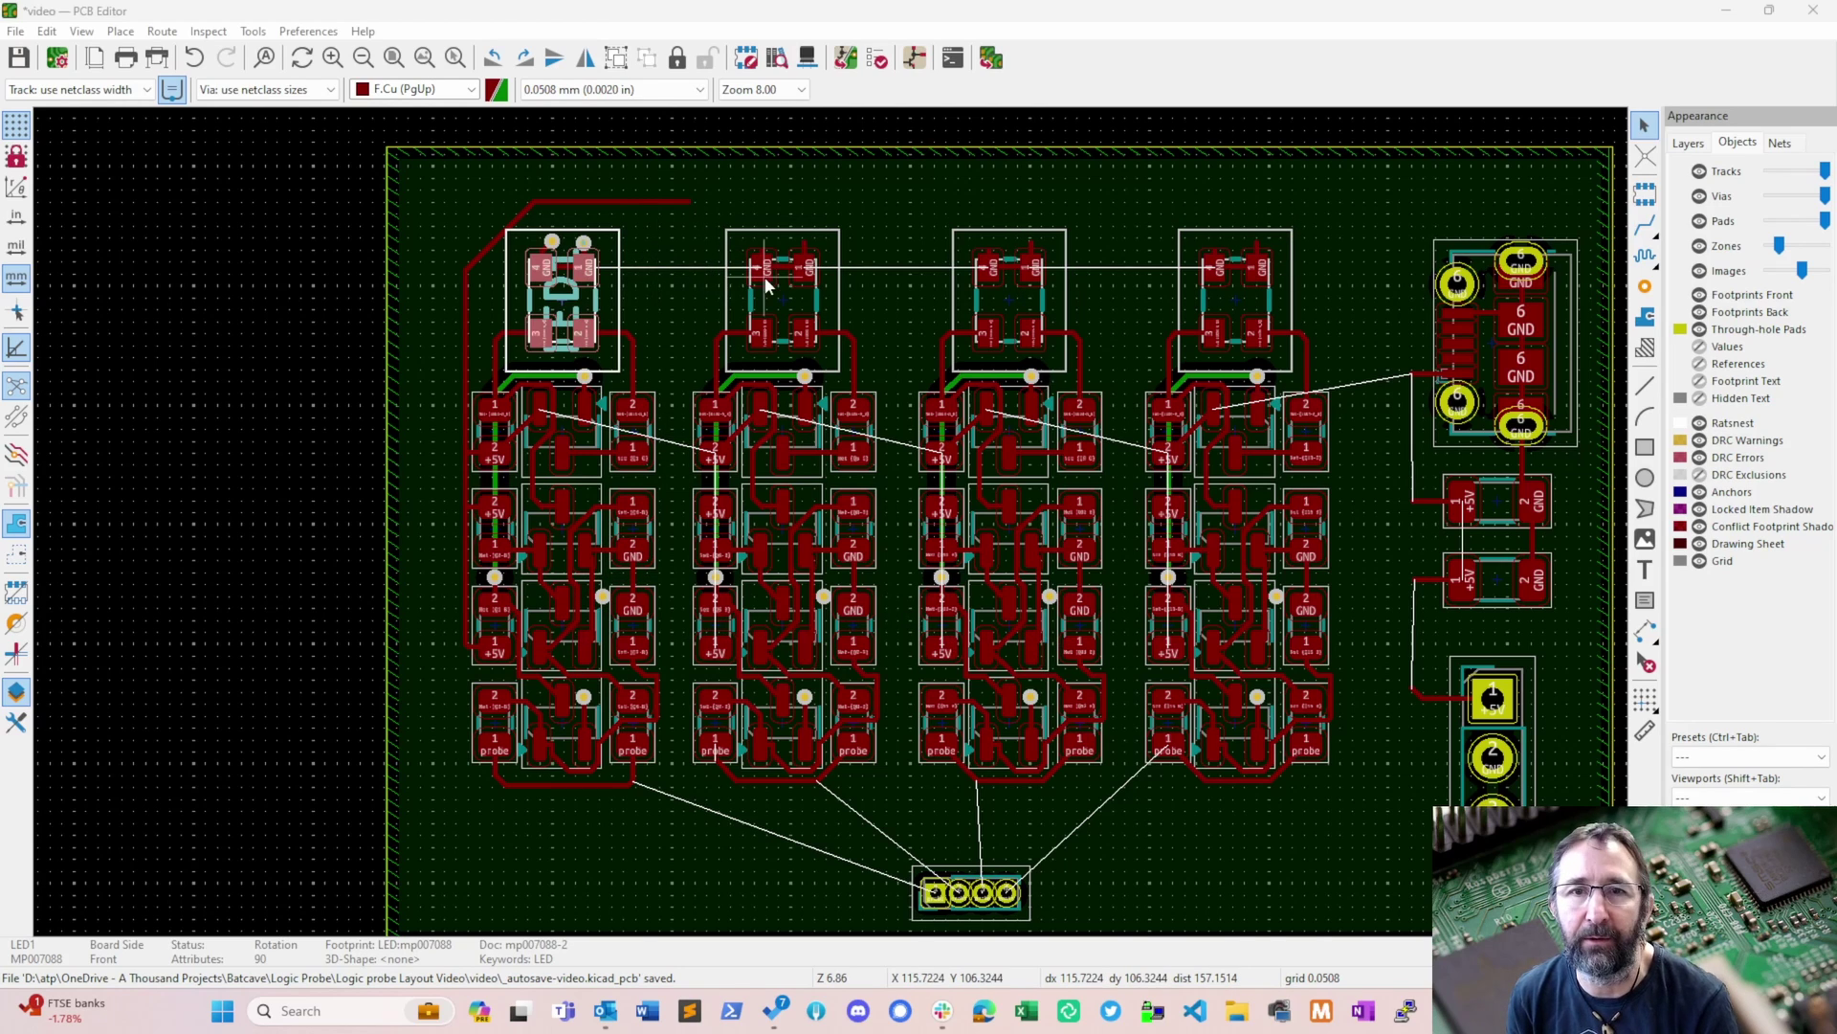
scroll(766, 278, up, 2)
middle_drag(813, 473, 696, 209)
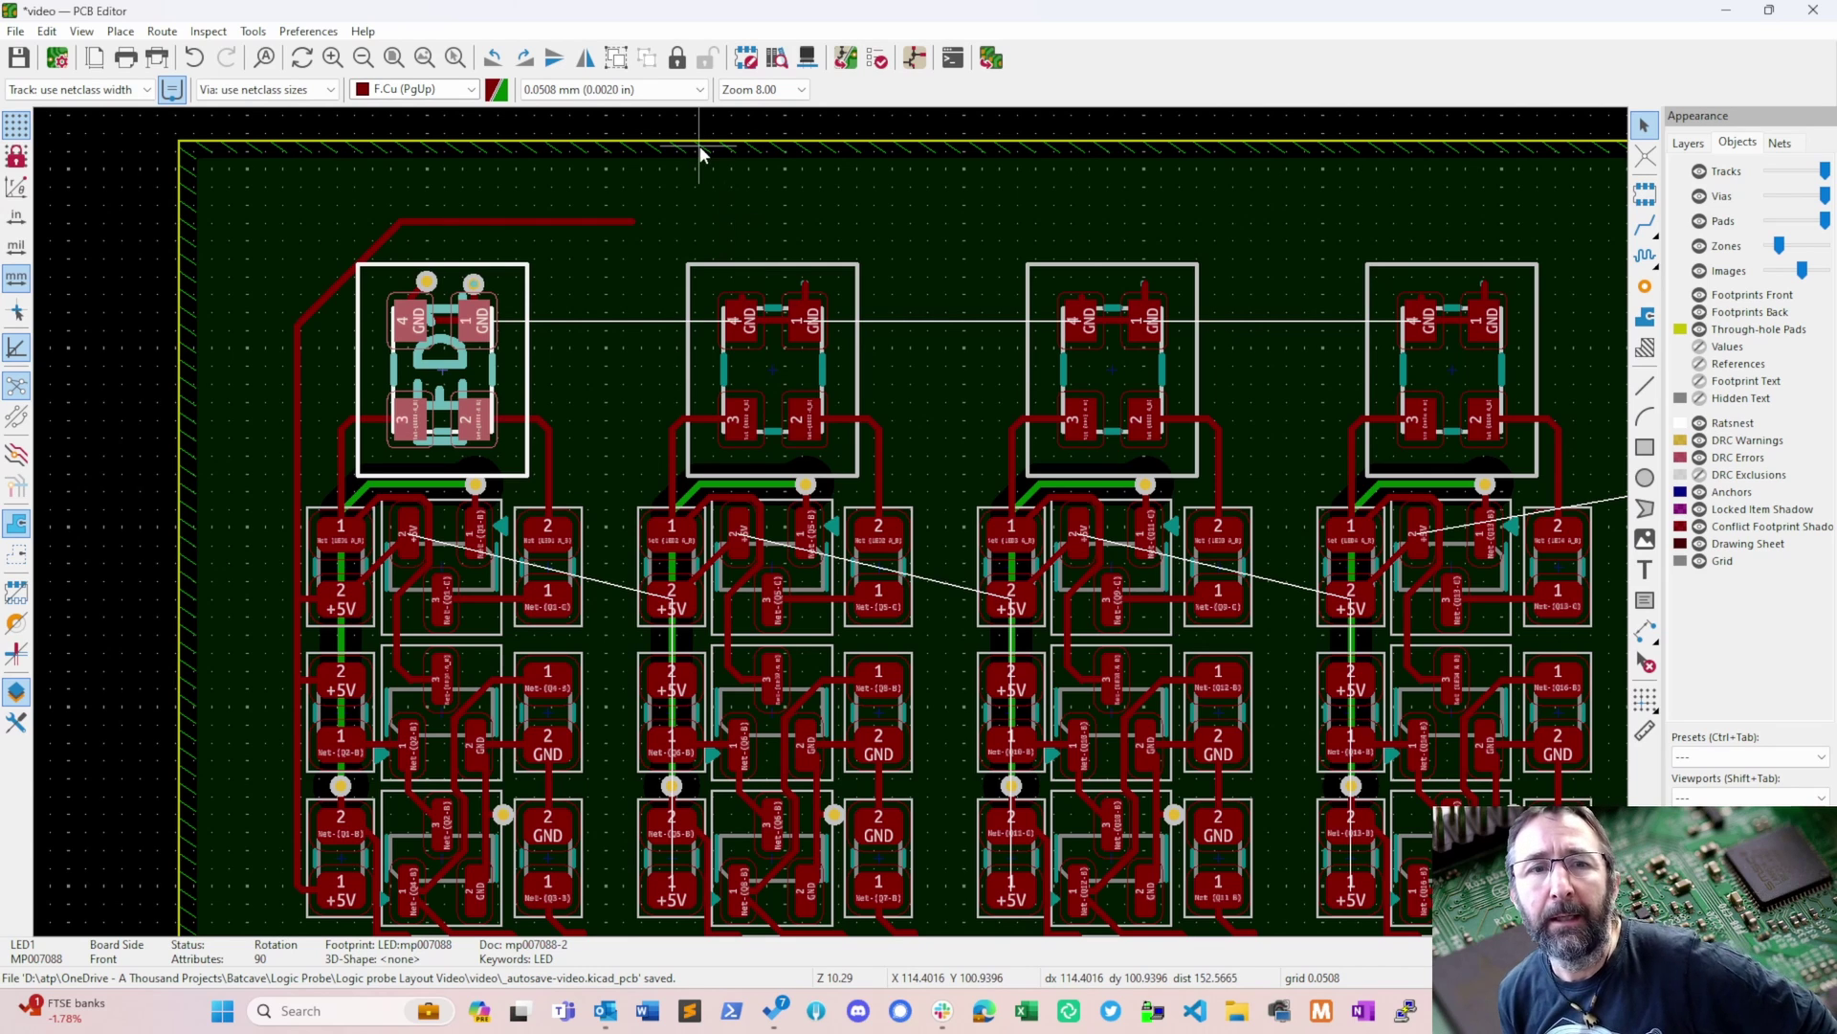
- Drop a GND via on a short track just above LED pad 4
scroll(750, 343, up, 2)
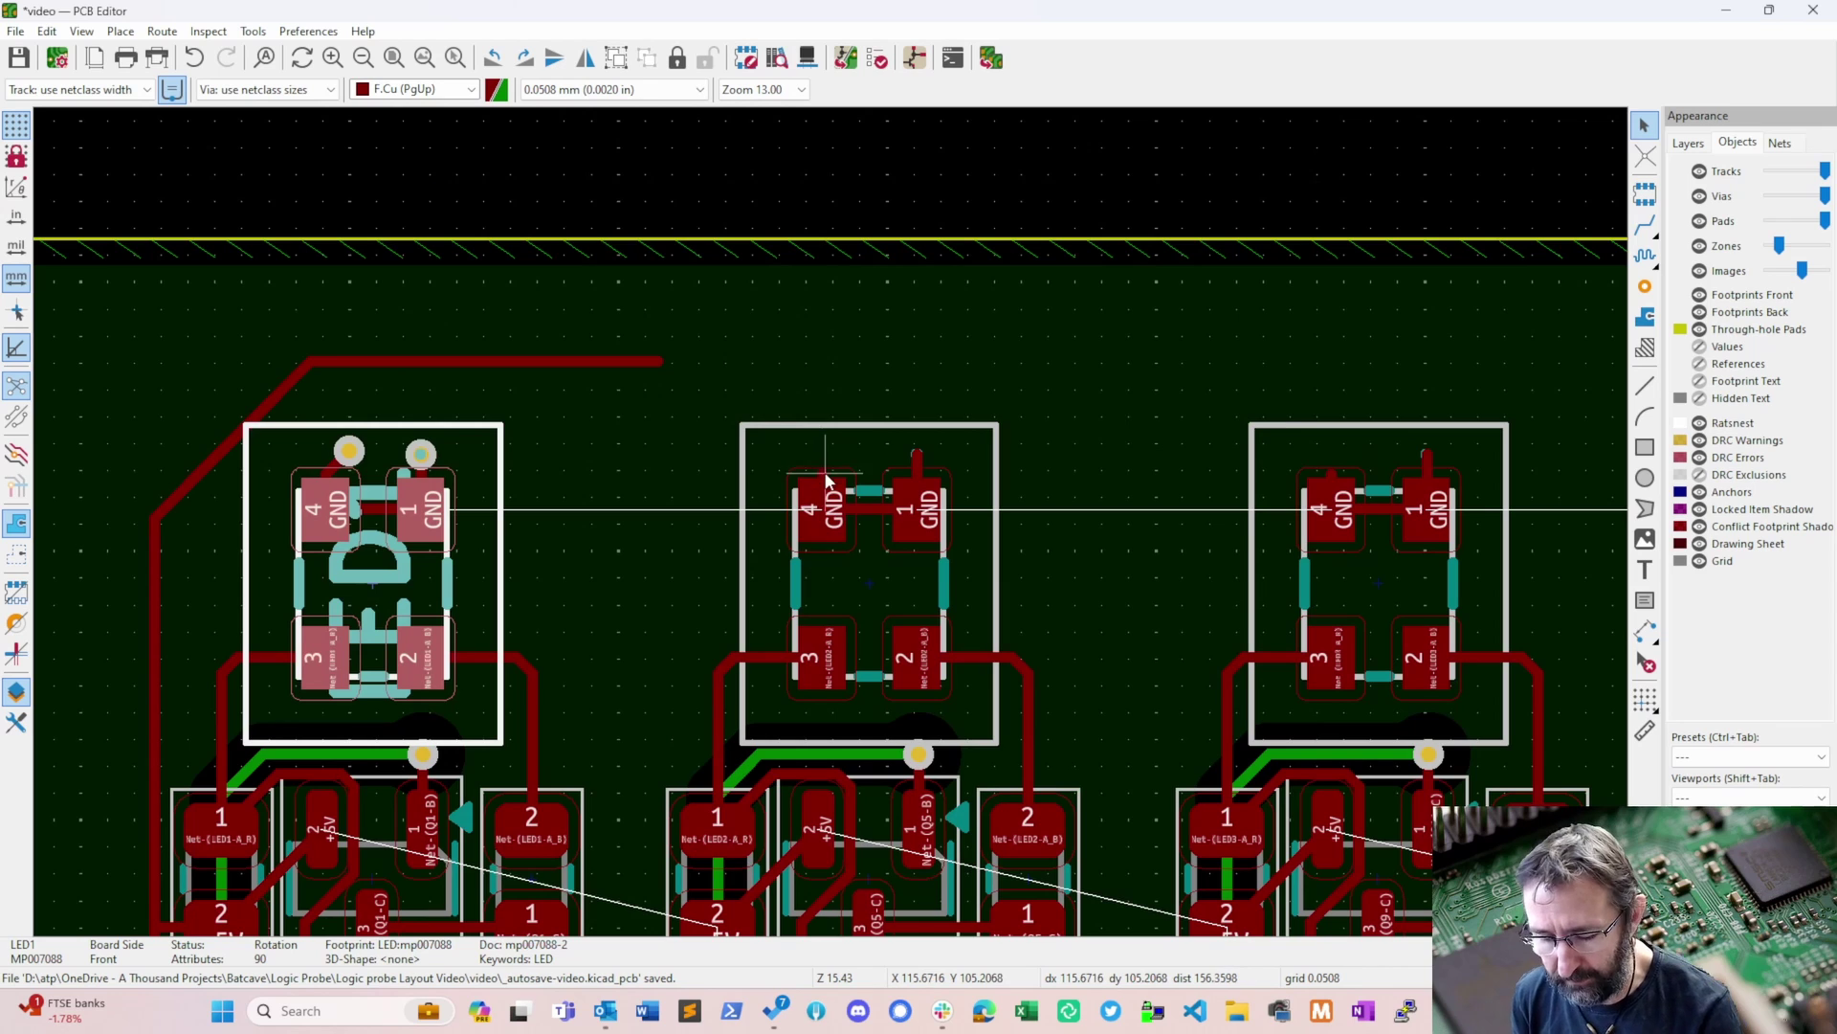
key(x)
key(Escape)
key(Escape)
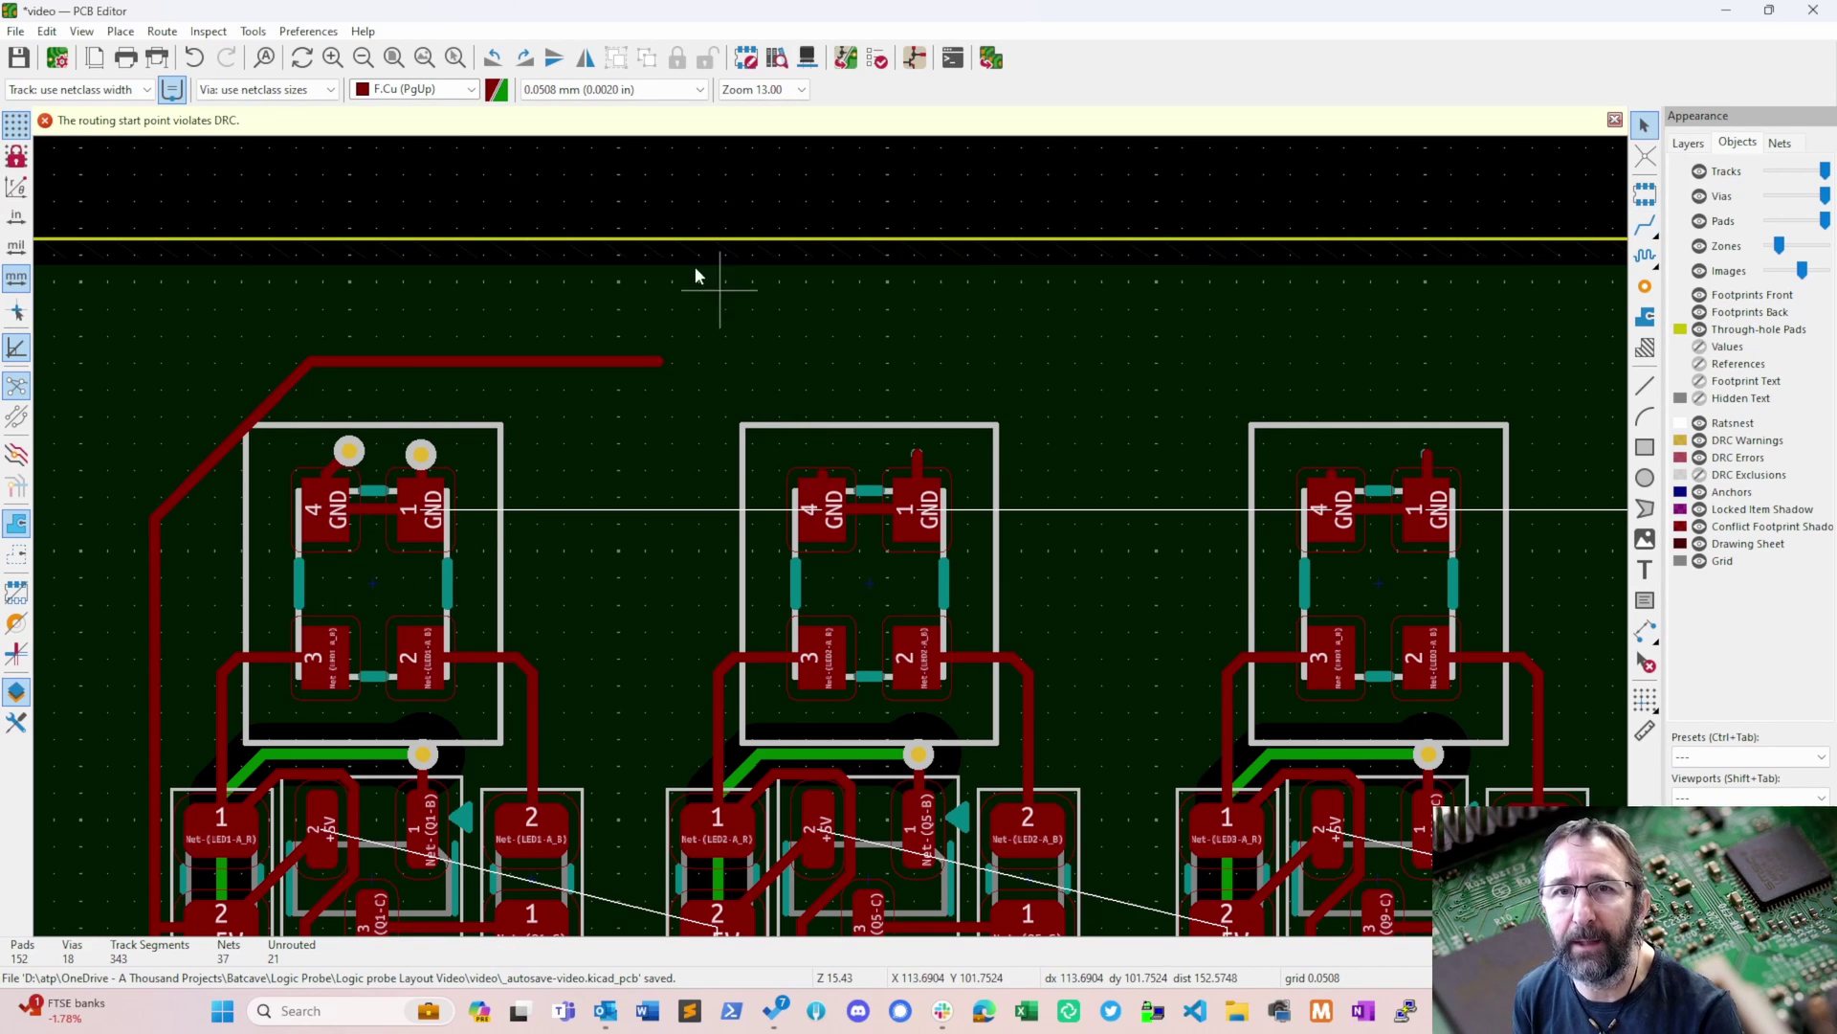
right_click(829, 514)
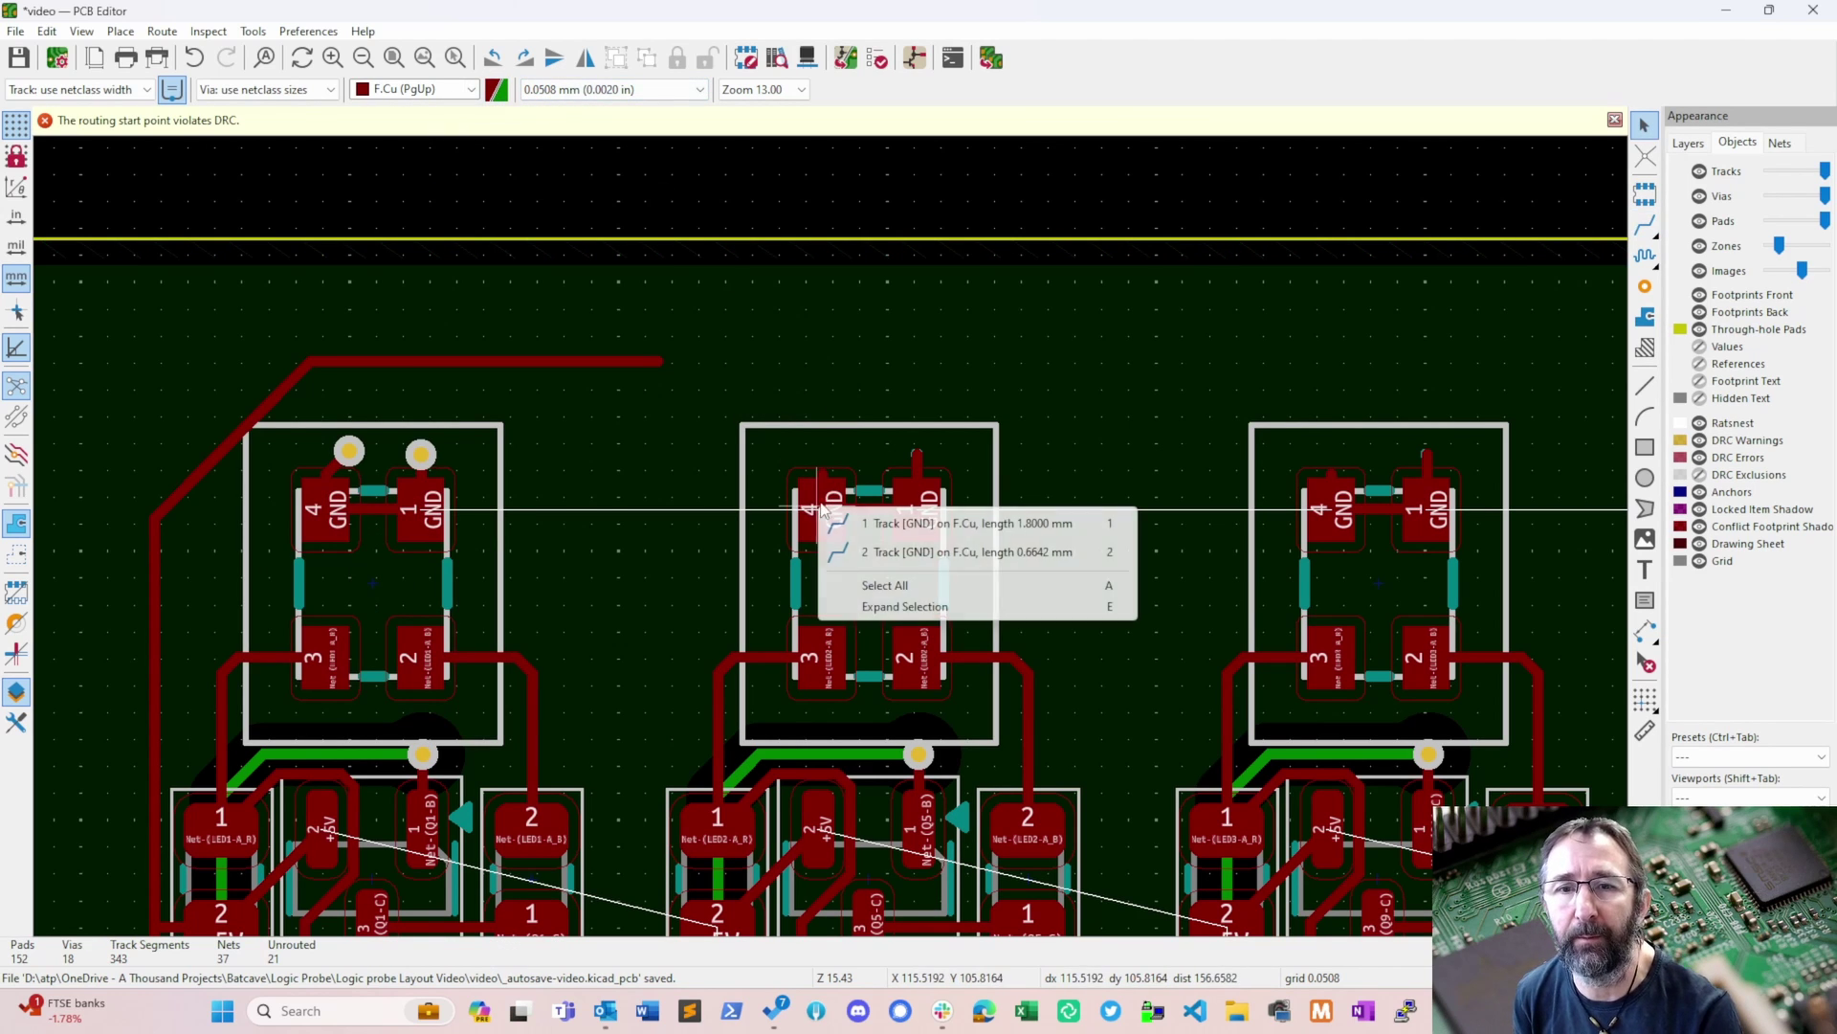
key(Escape)
key(x)
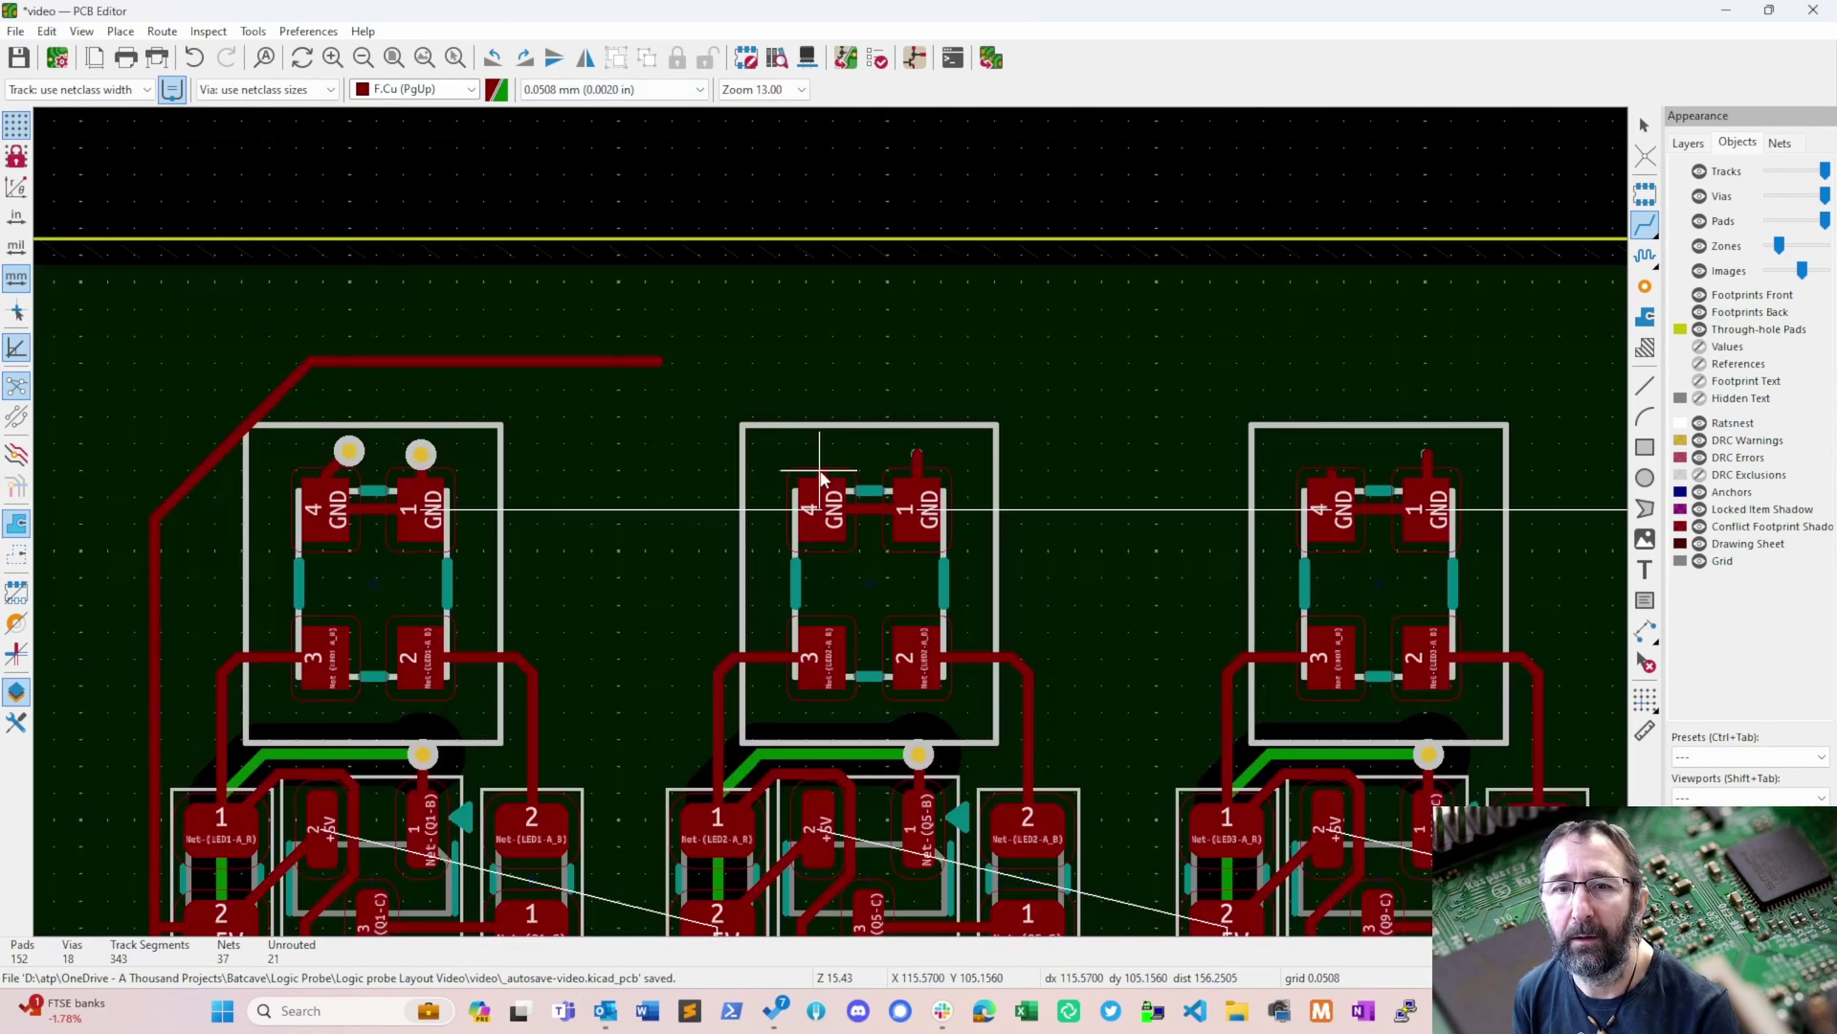
click(823, 474)
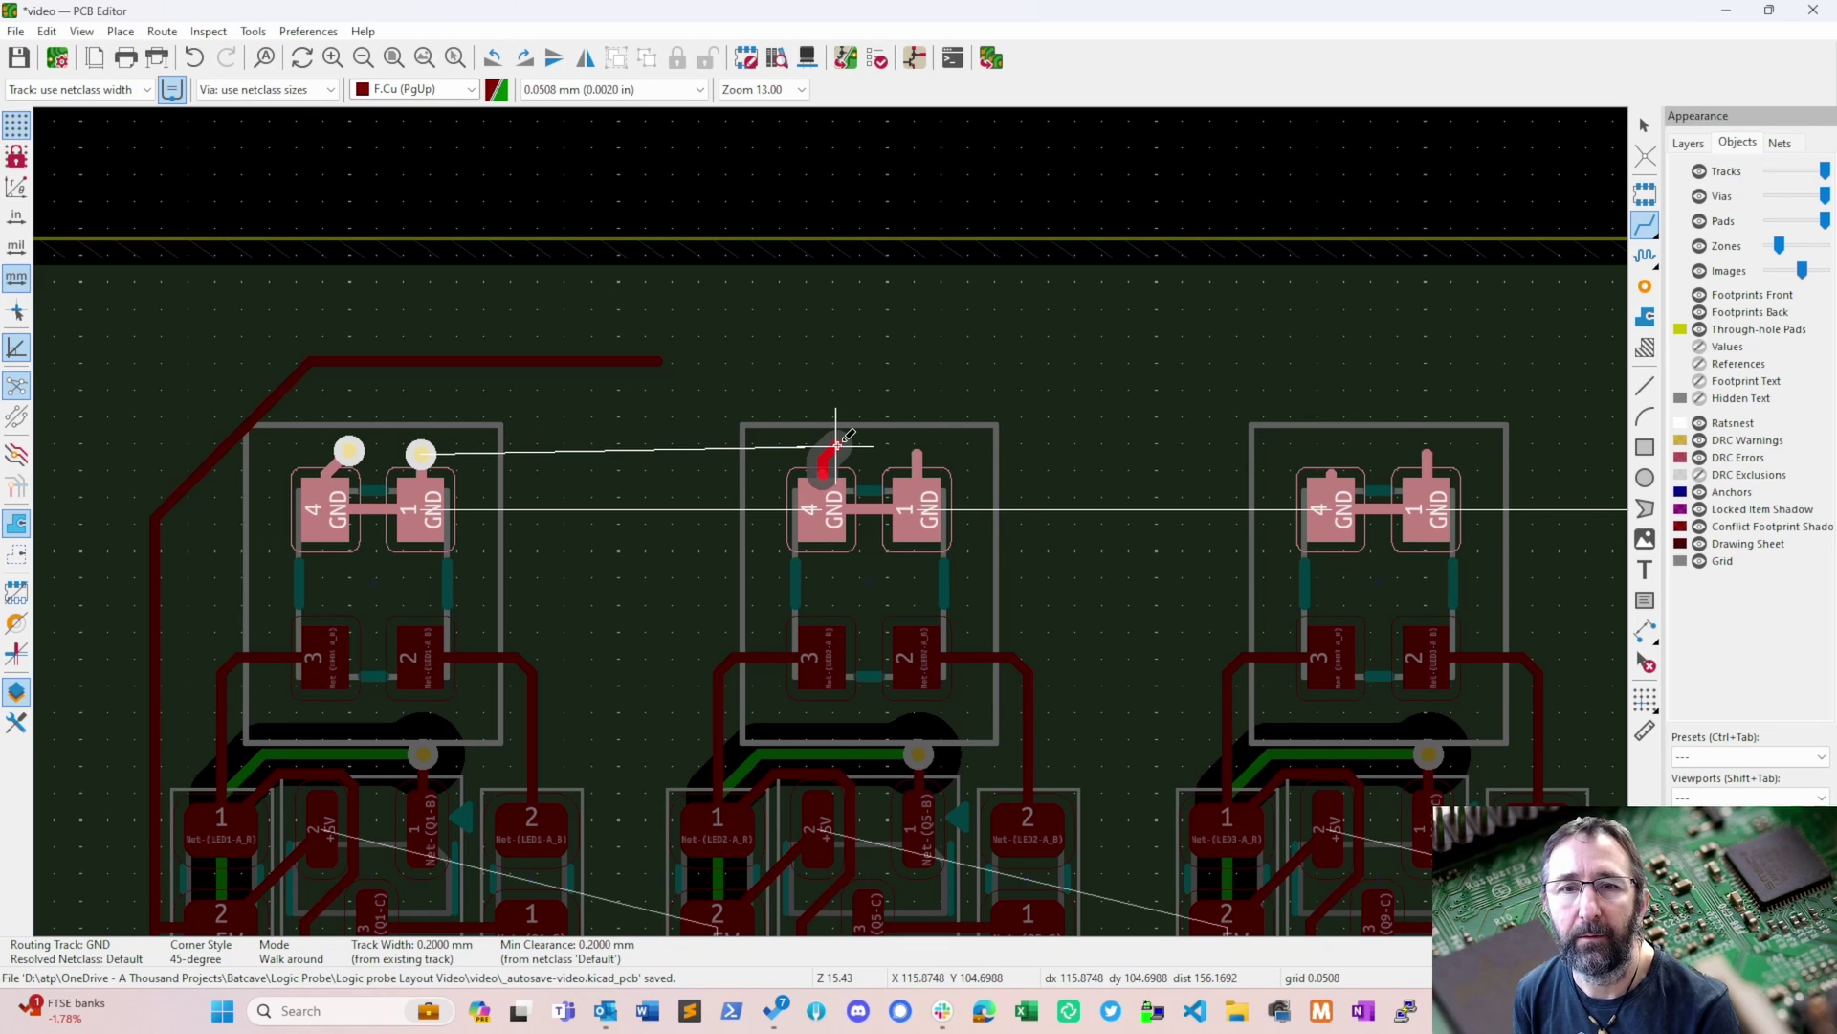
key(v)
click(836, 445)
key(Escape)
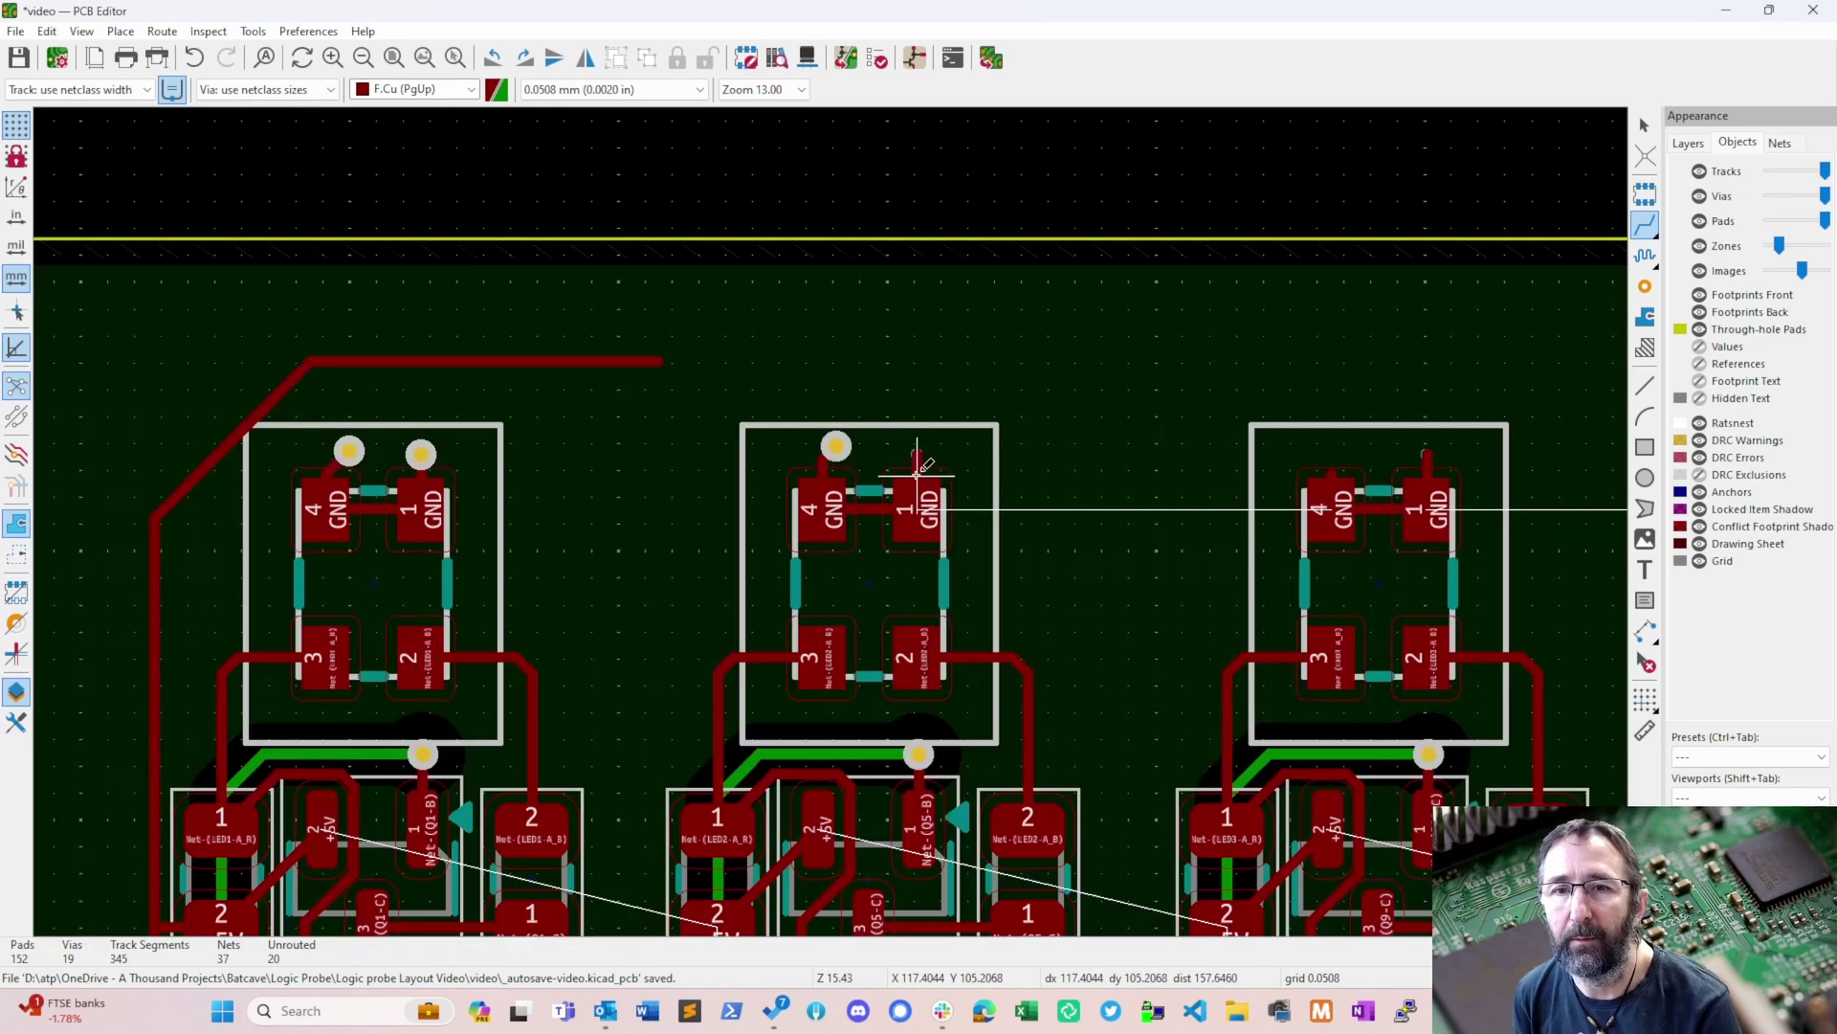
- Try a via from the other GND pad, abandoning the back-copper route
click(917, 457)
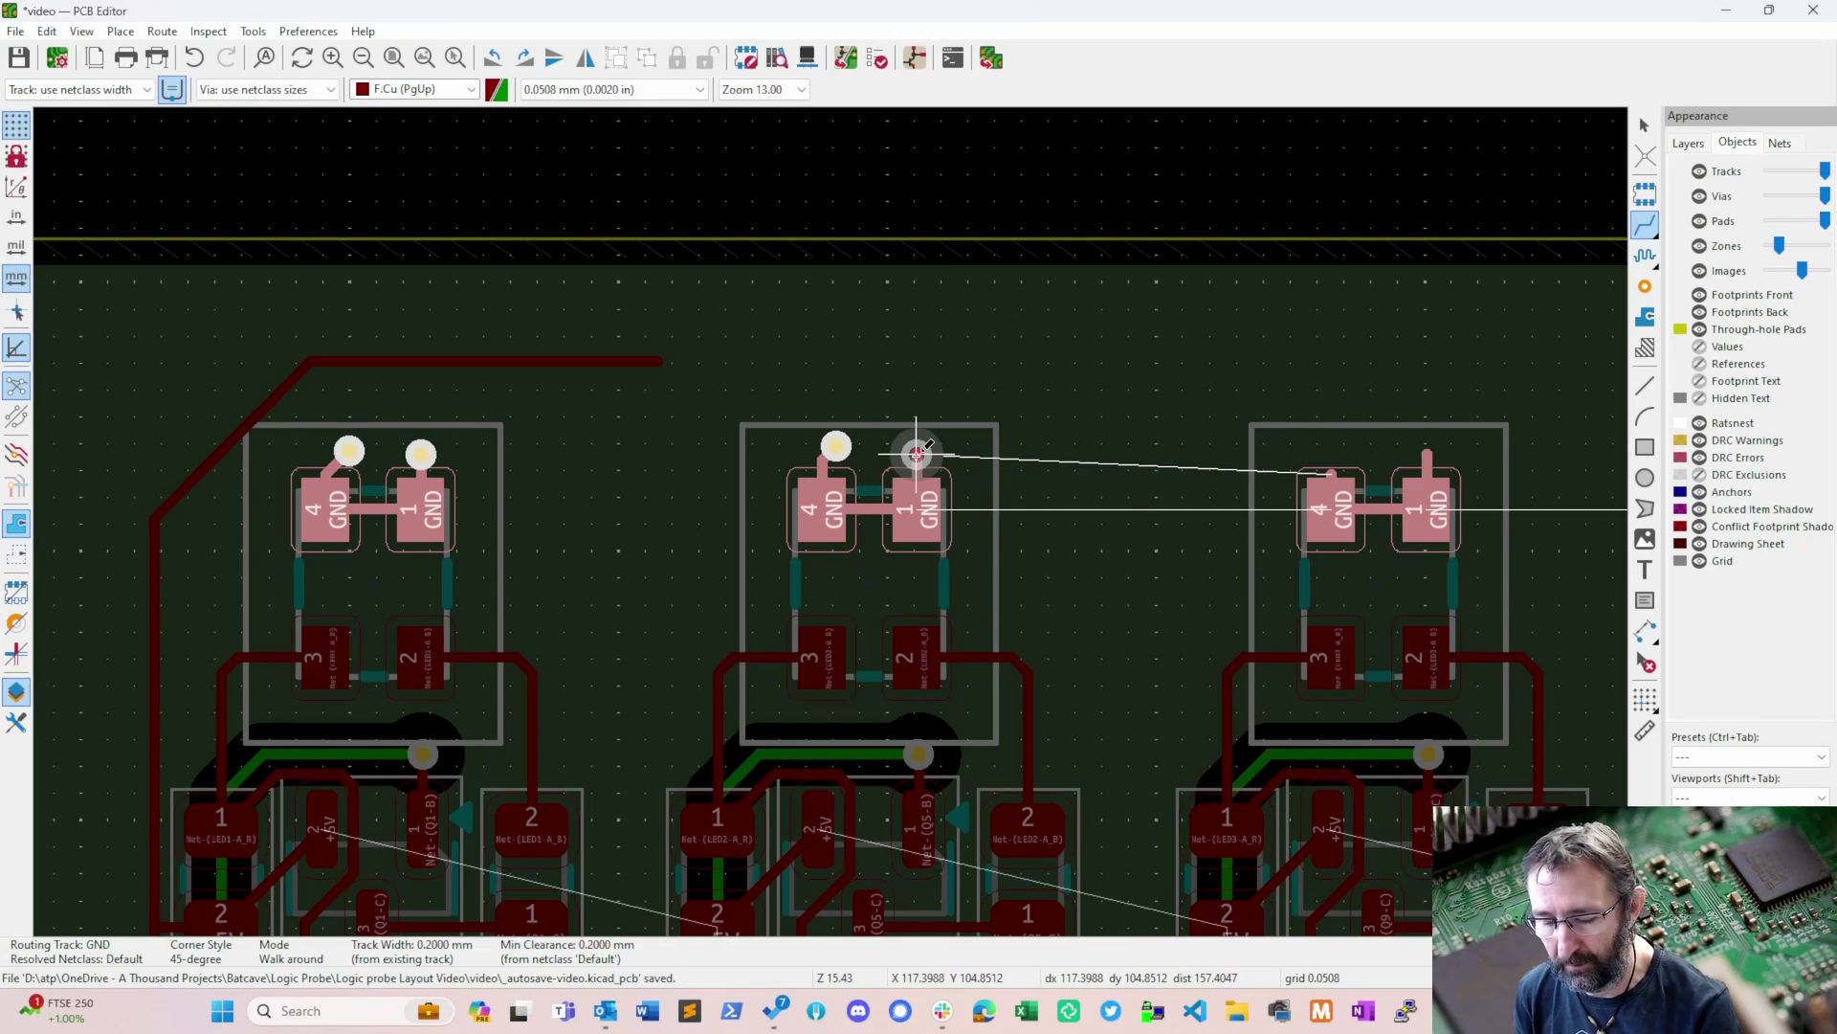
key(v)
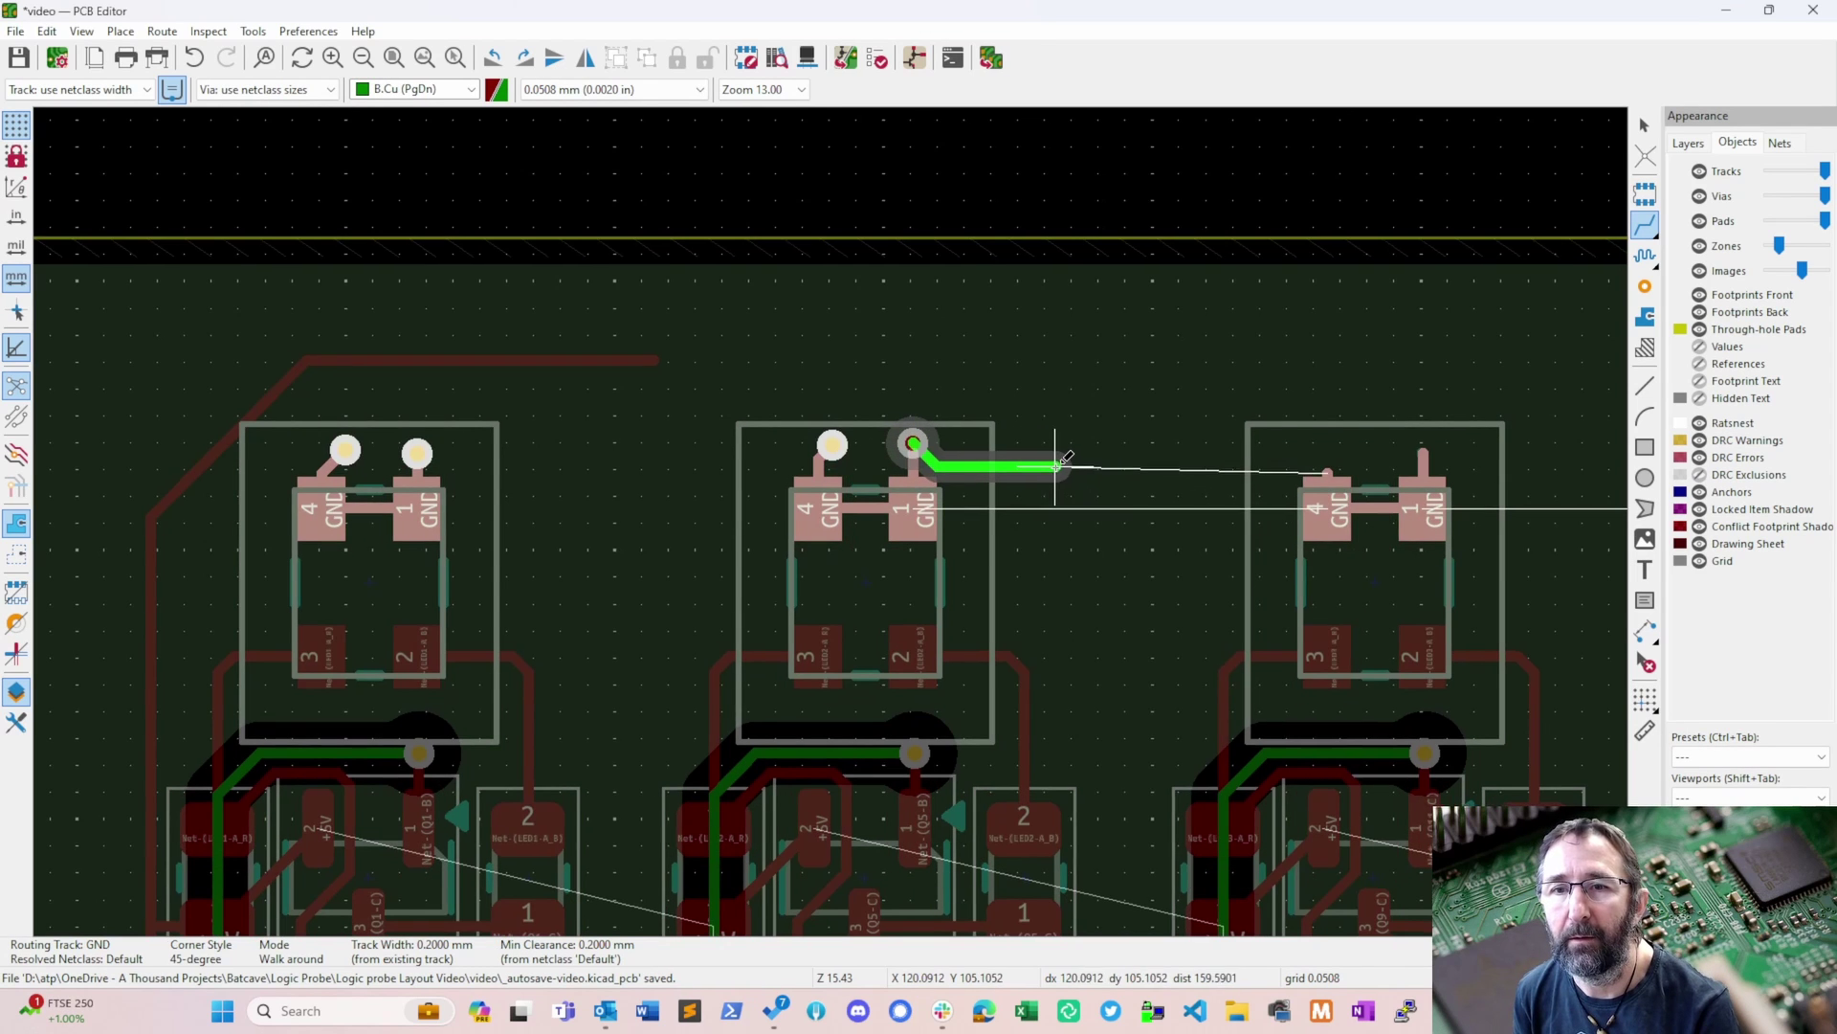
right_click(1055, 426)
click(1100, 443)
middle_drag(1335, 514, 996, 508)
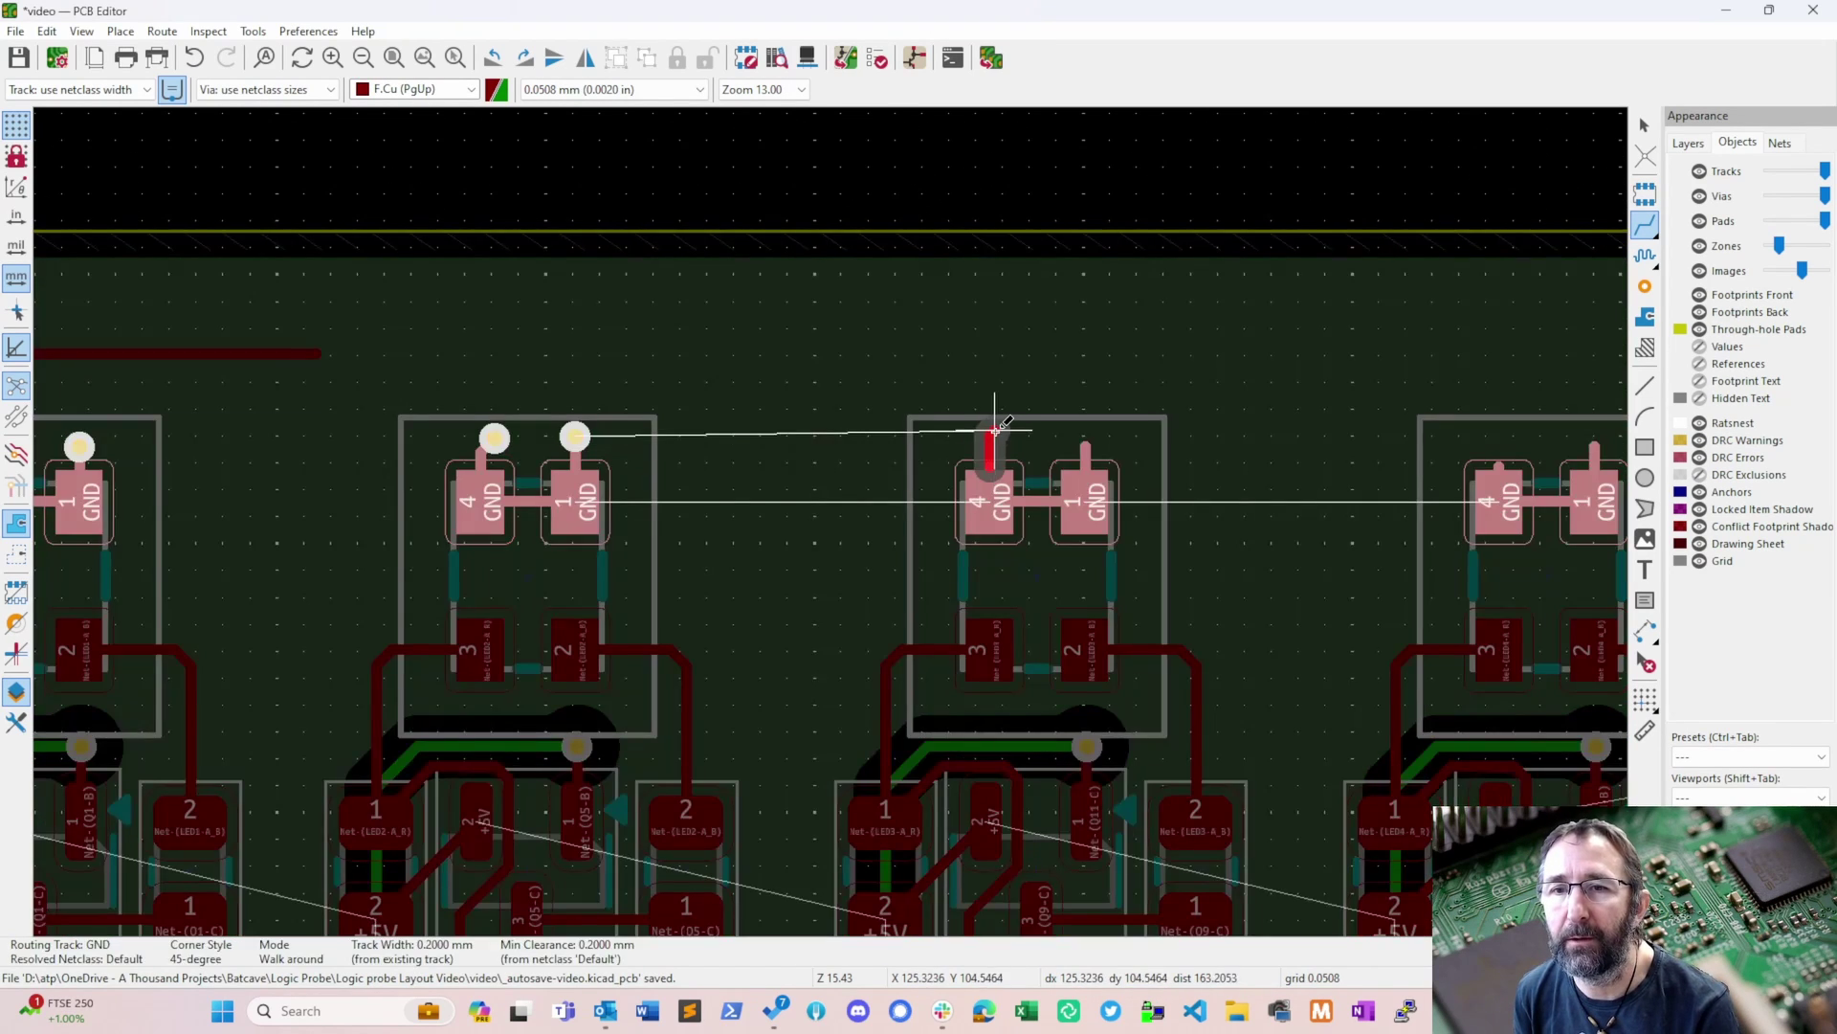
- End a GND track from LED3 pad 4 in a via, undoing a stray pad 1 route
click(992, 461)
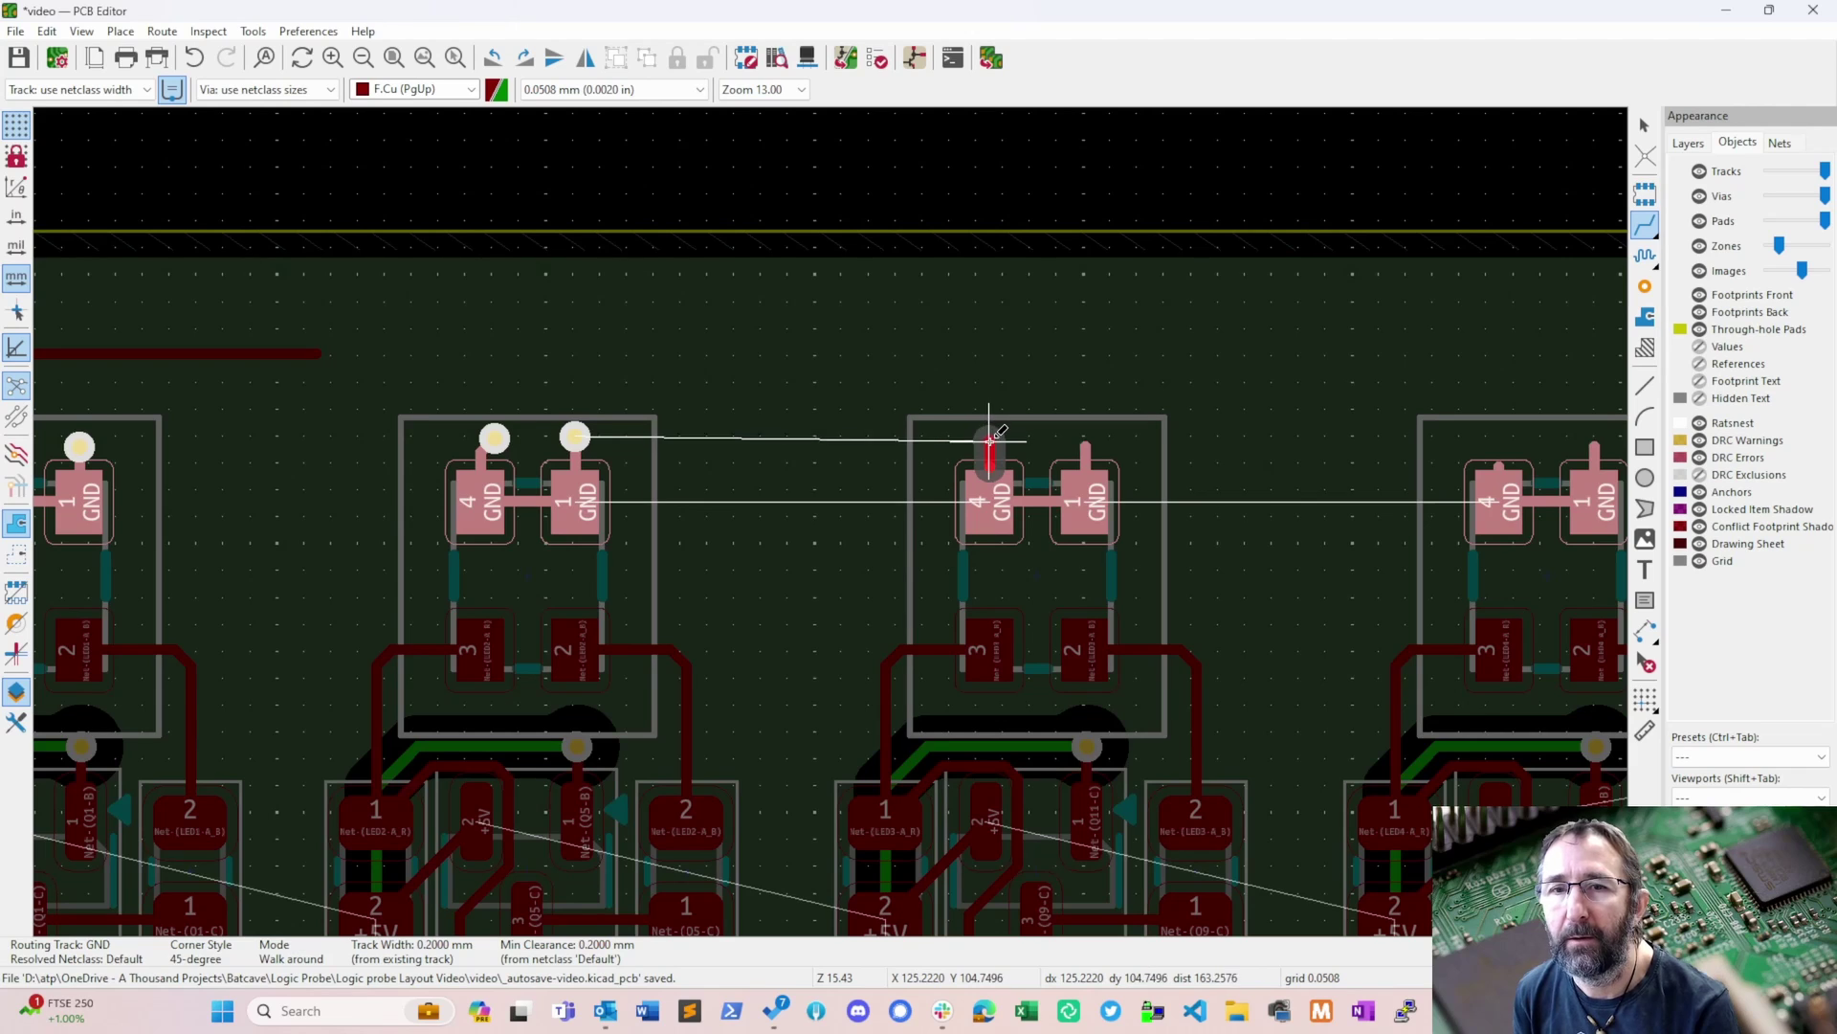
key(v)
double_click(989, 442)
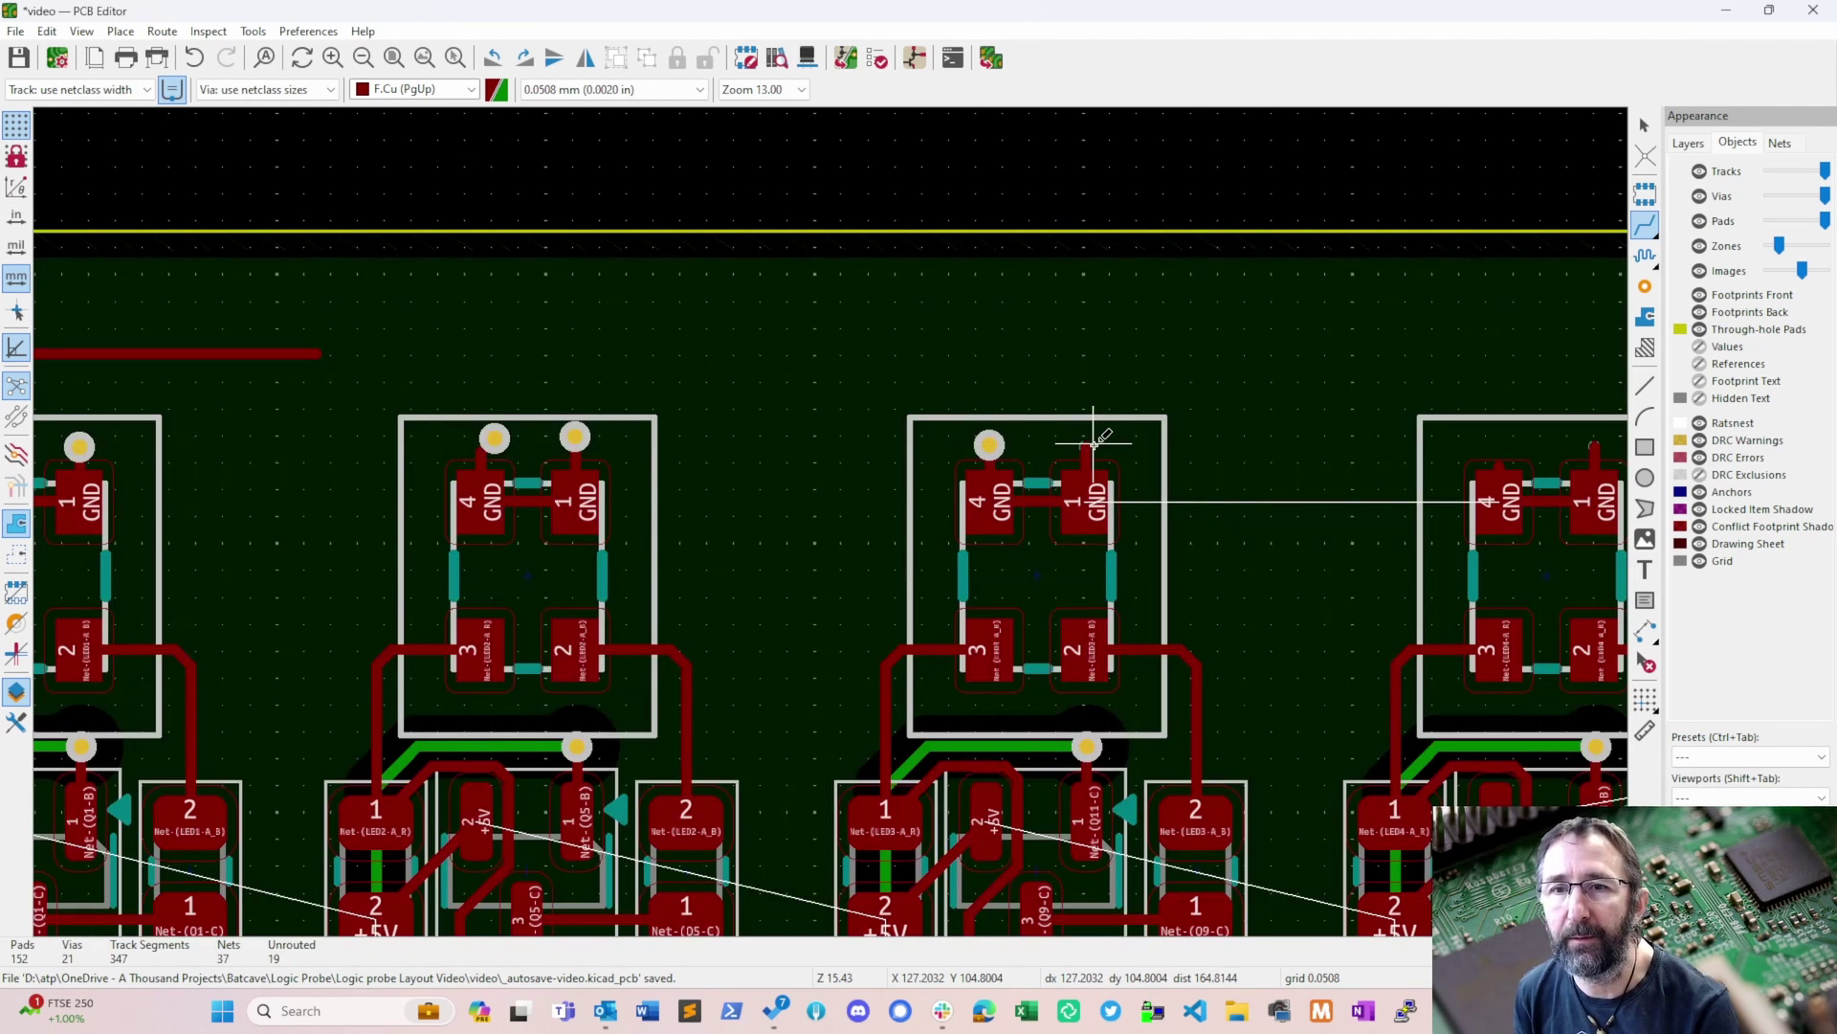
click(1085, 445)
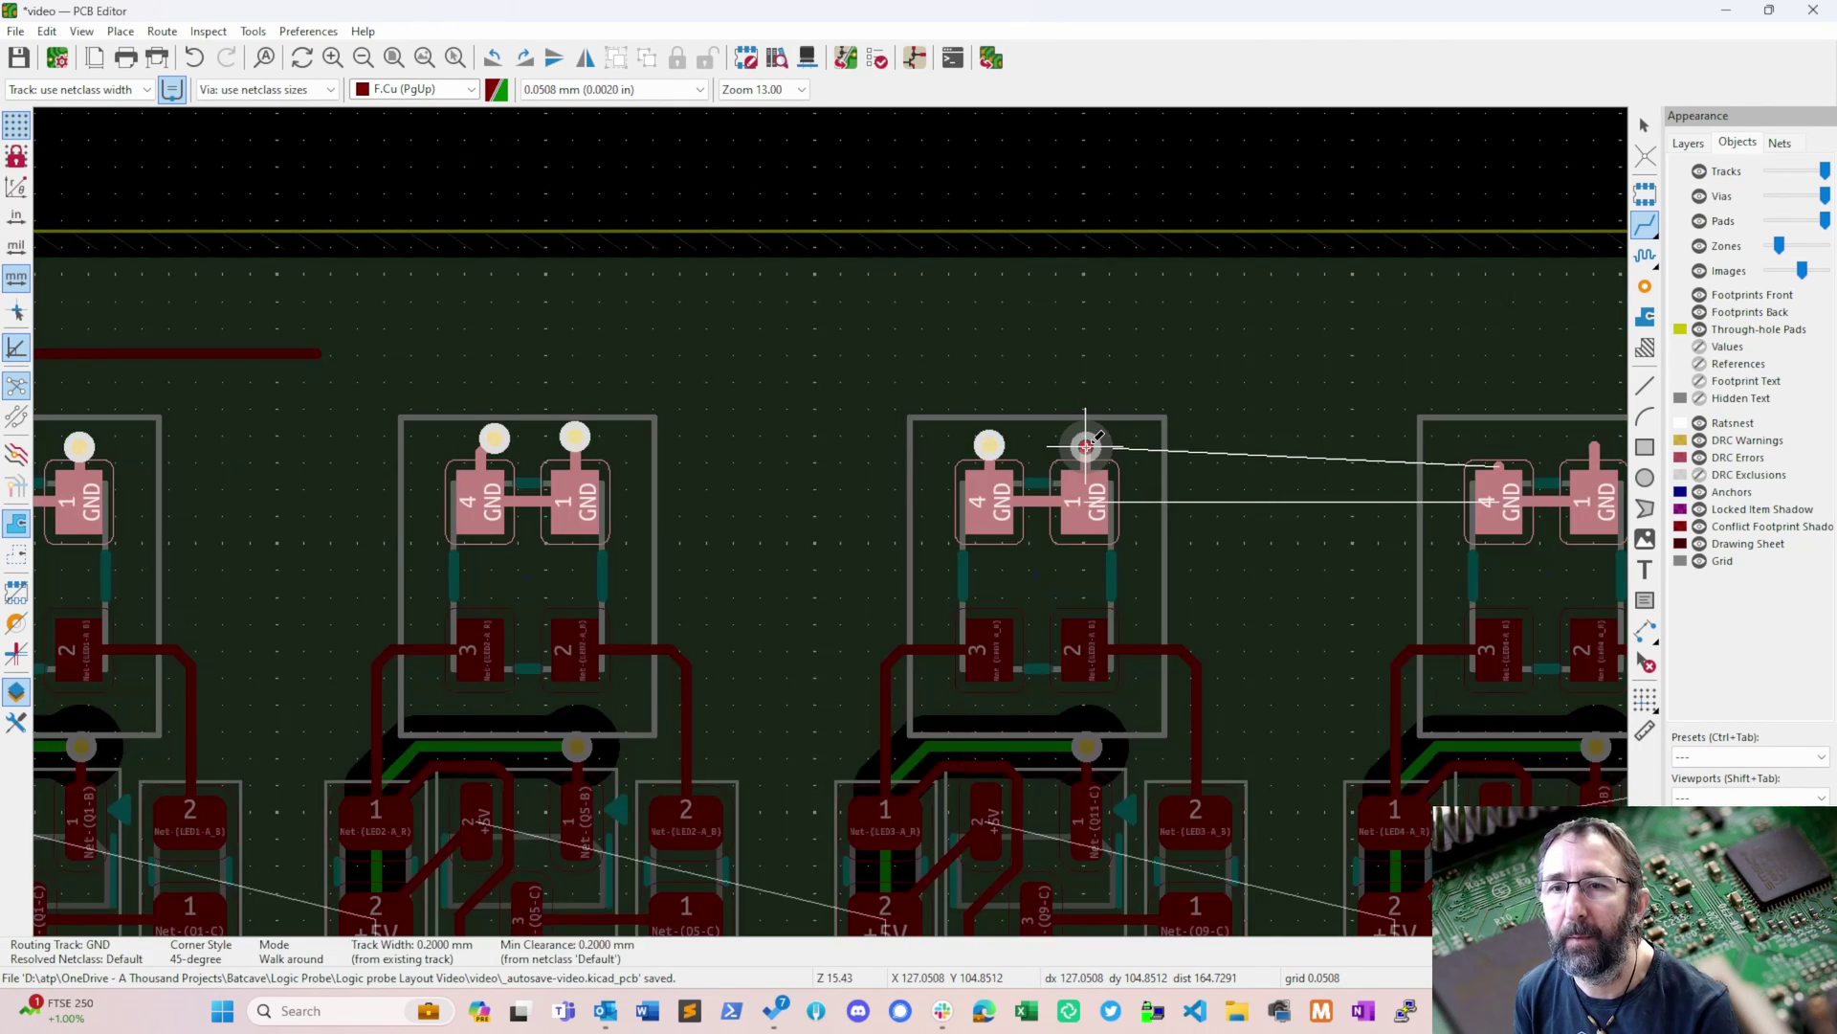
right_click(1292, 486)
click(1345, 441)
key(ctrl+z)
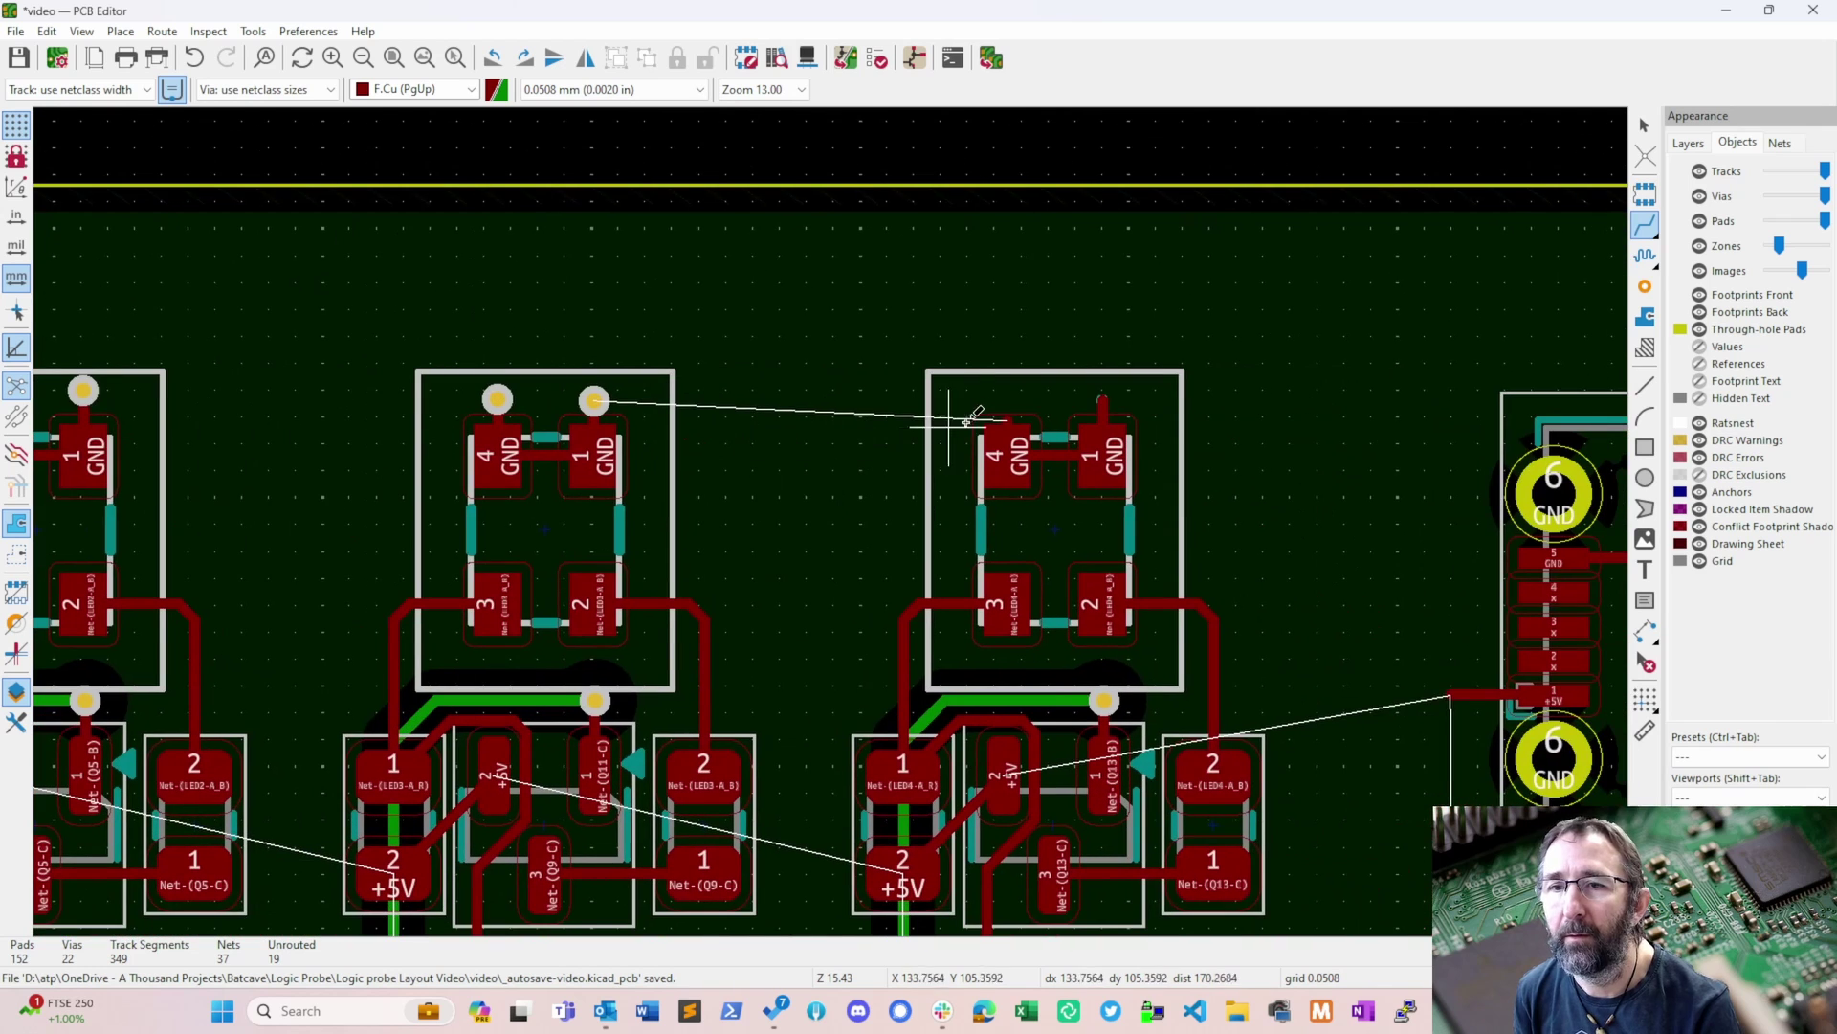
- Drop a GND via from LED3 pad 1 onto the back copper
click(1007, 402)
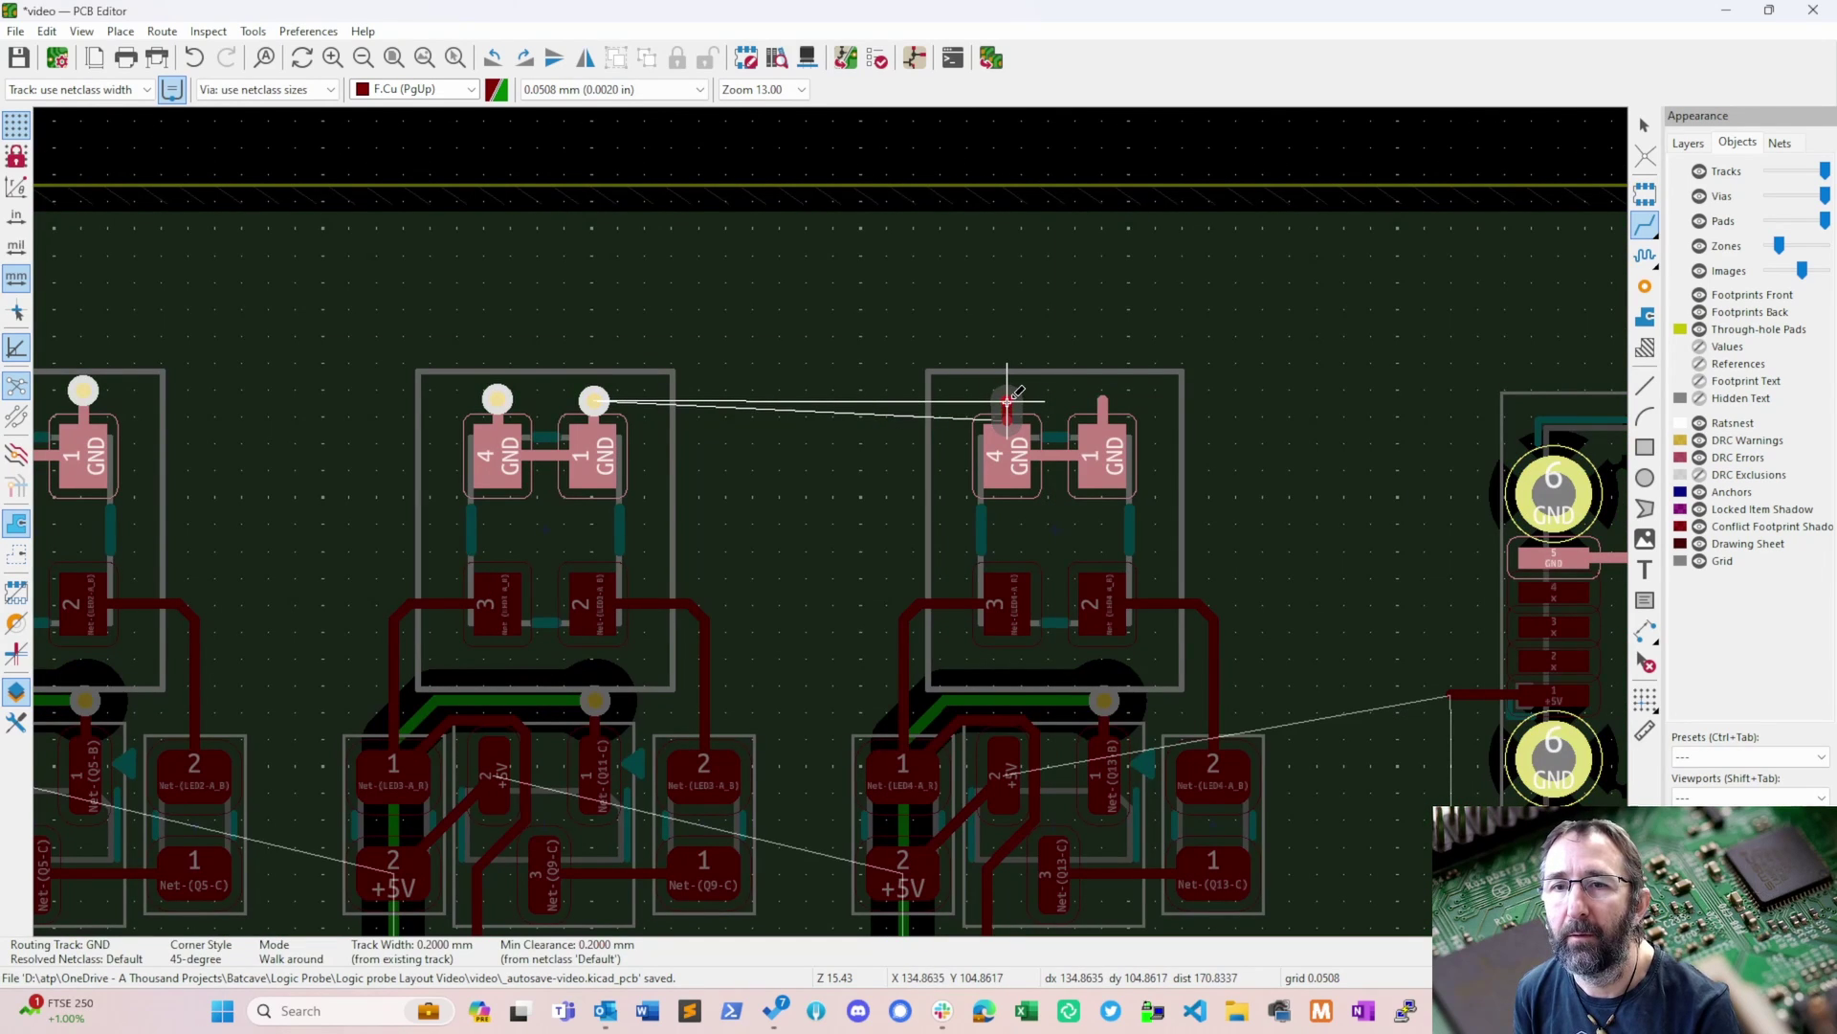
key(Escape)
click(1101, 402)
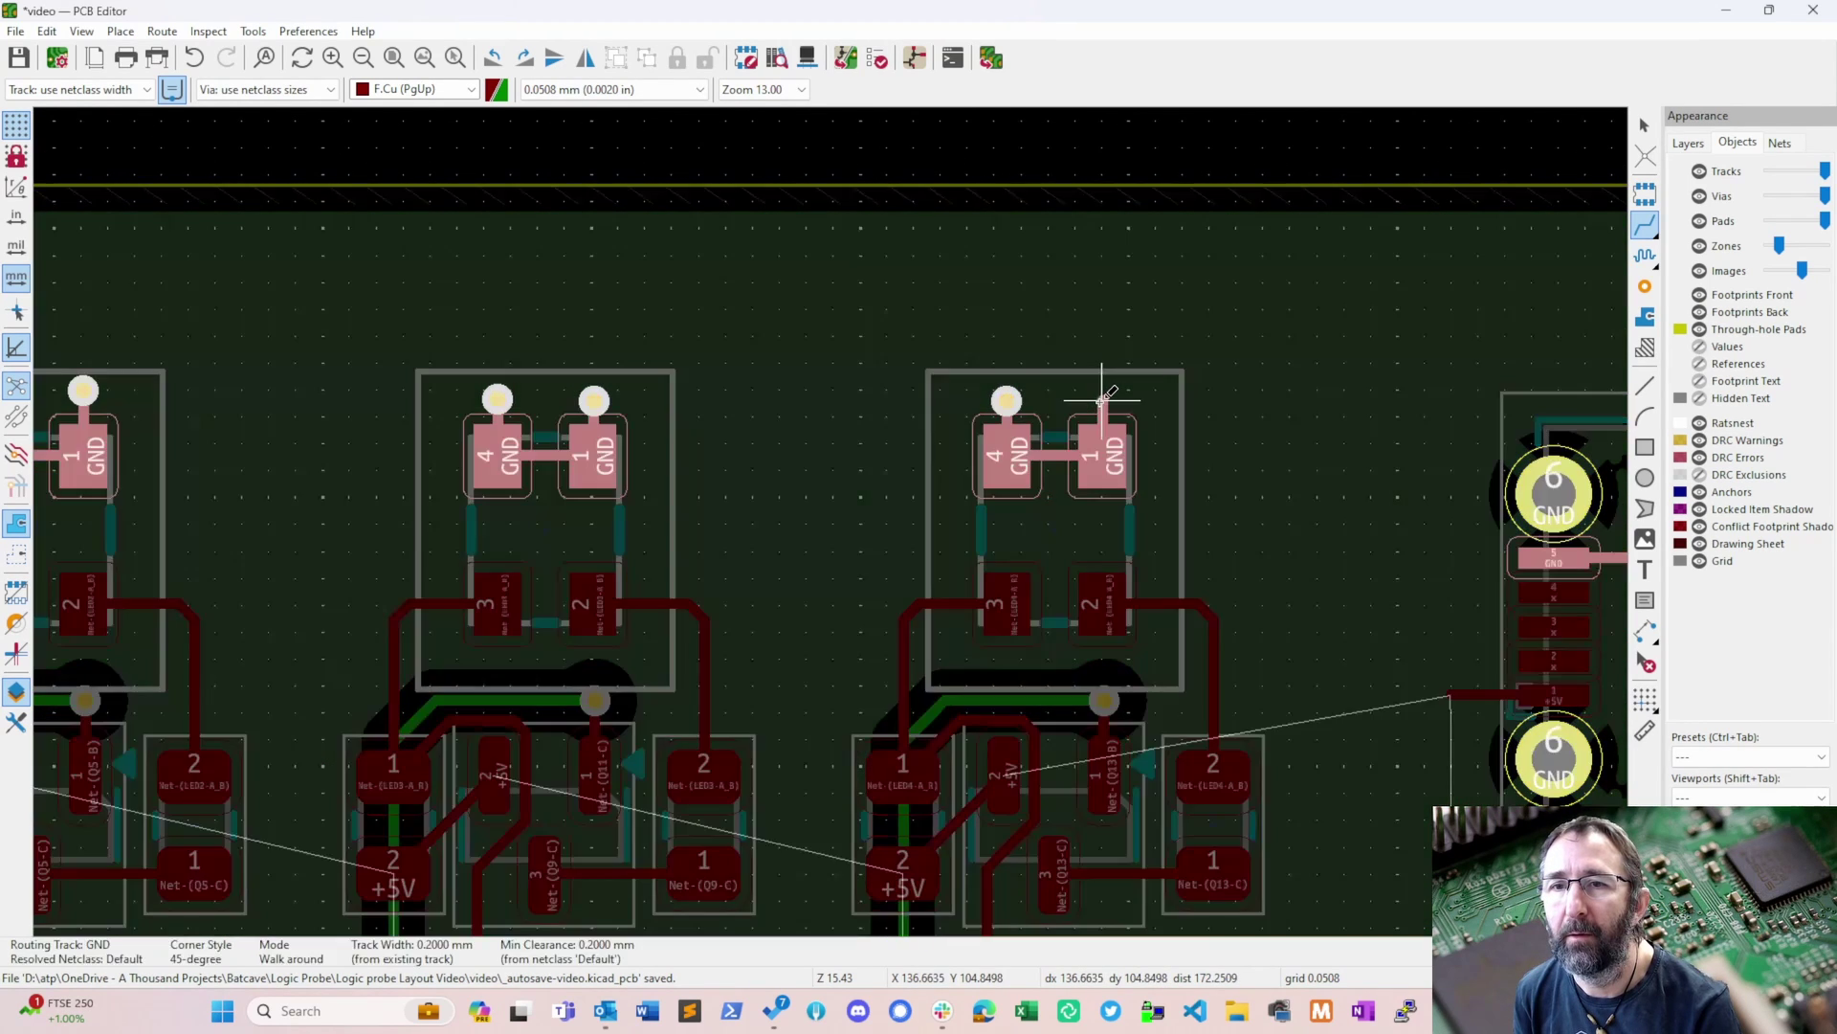
key(v)
key(Escape)
scroll(881, 516, down, 5)
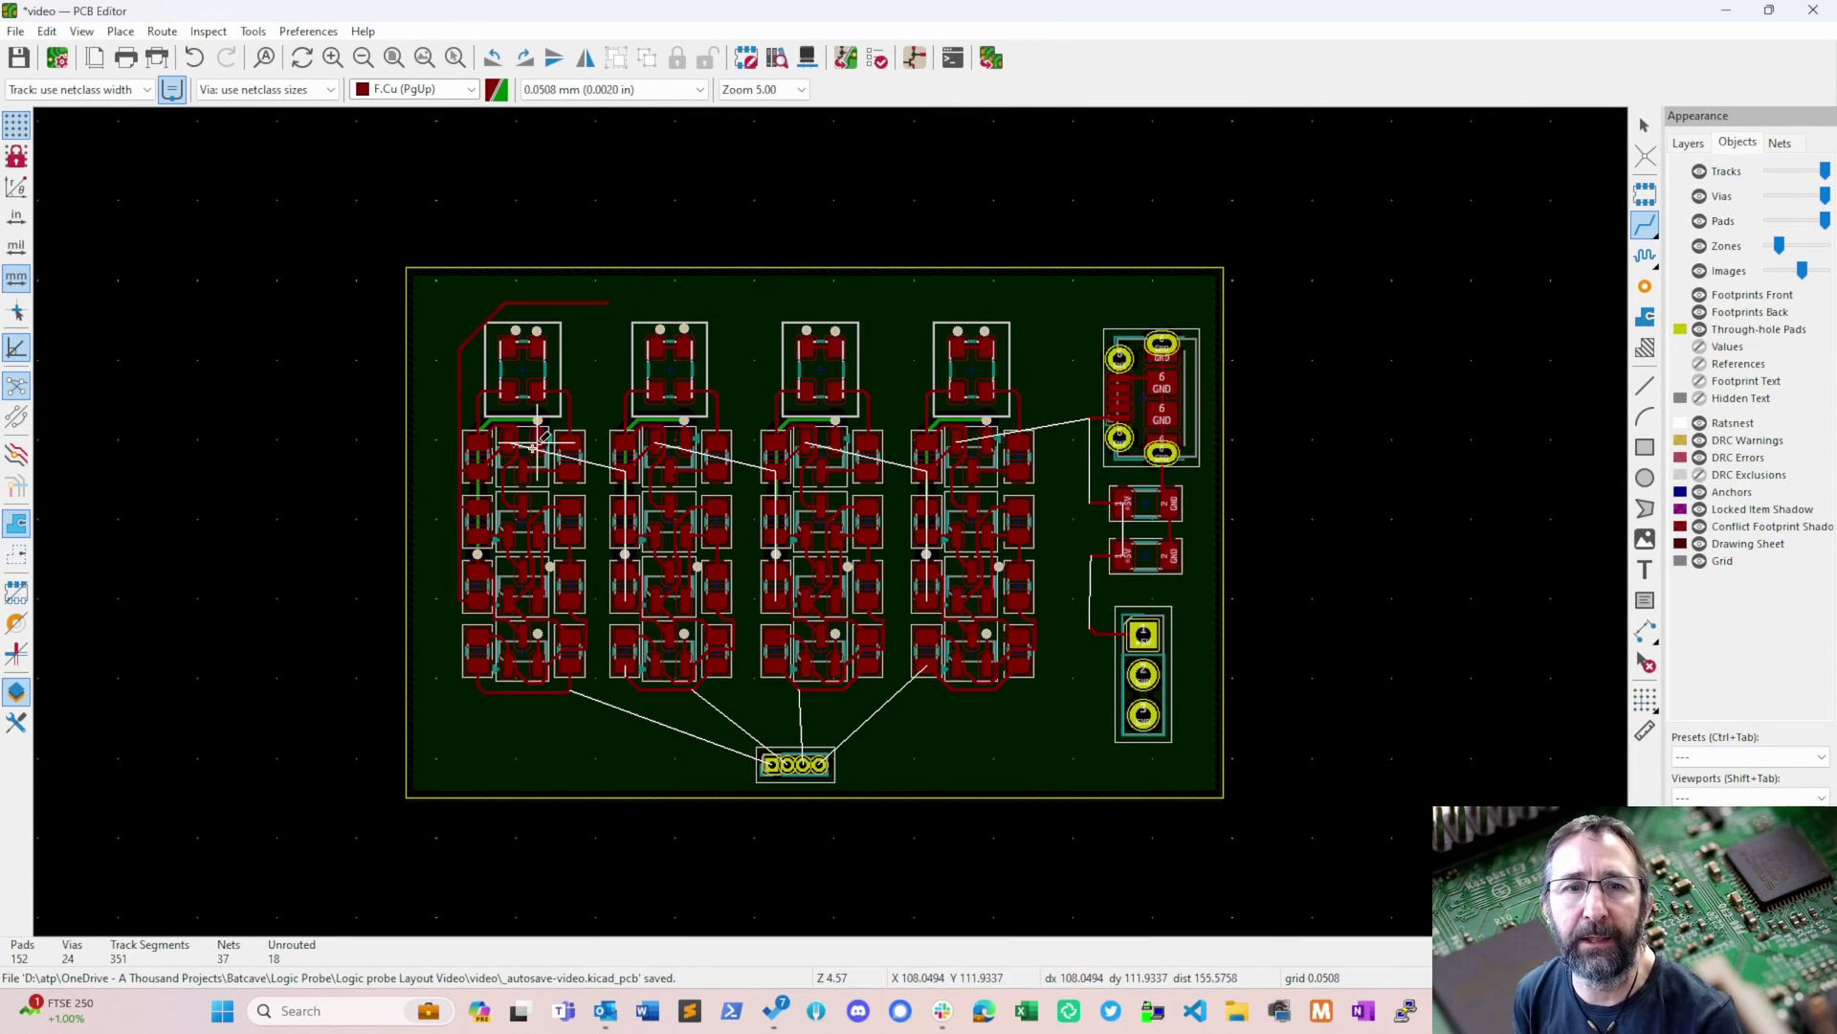
- Extend the top +5V track right and down to the connector pad
scroll(631, 290, up, 4)
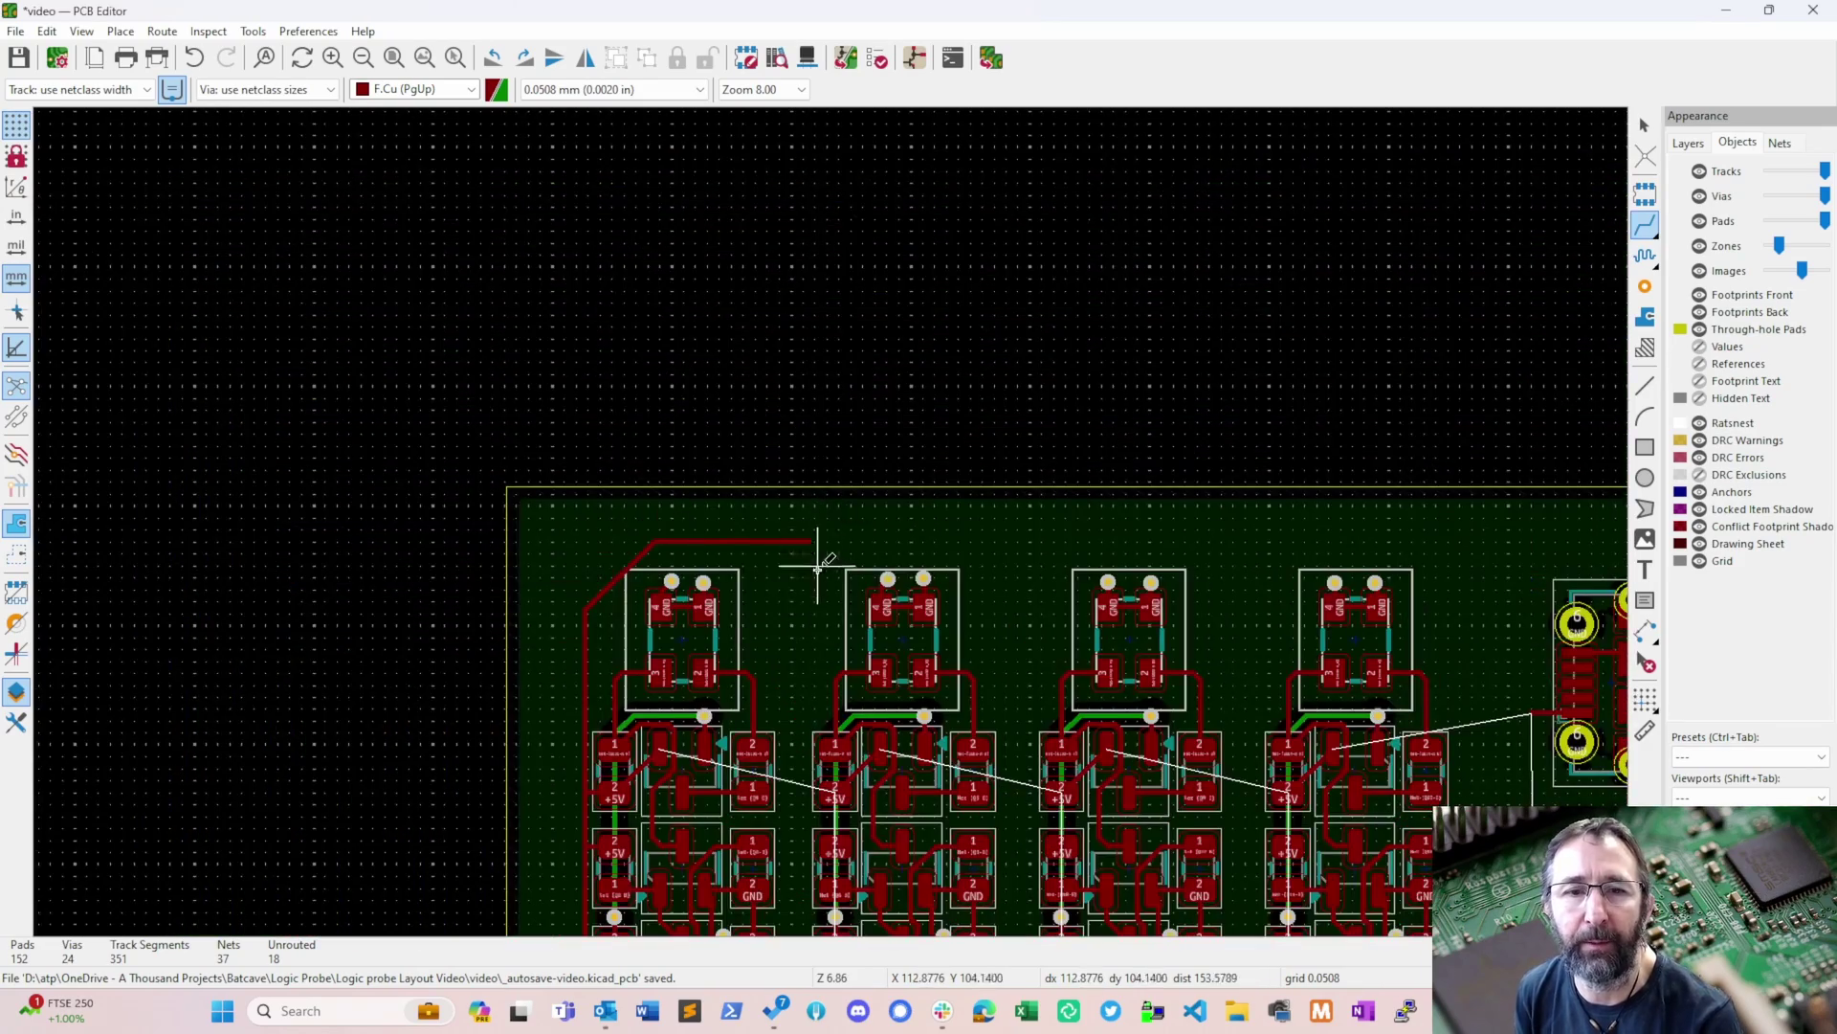
middle_drag(817, 567, 602, 254)
click(518, 285)
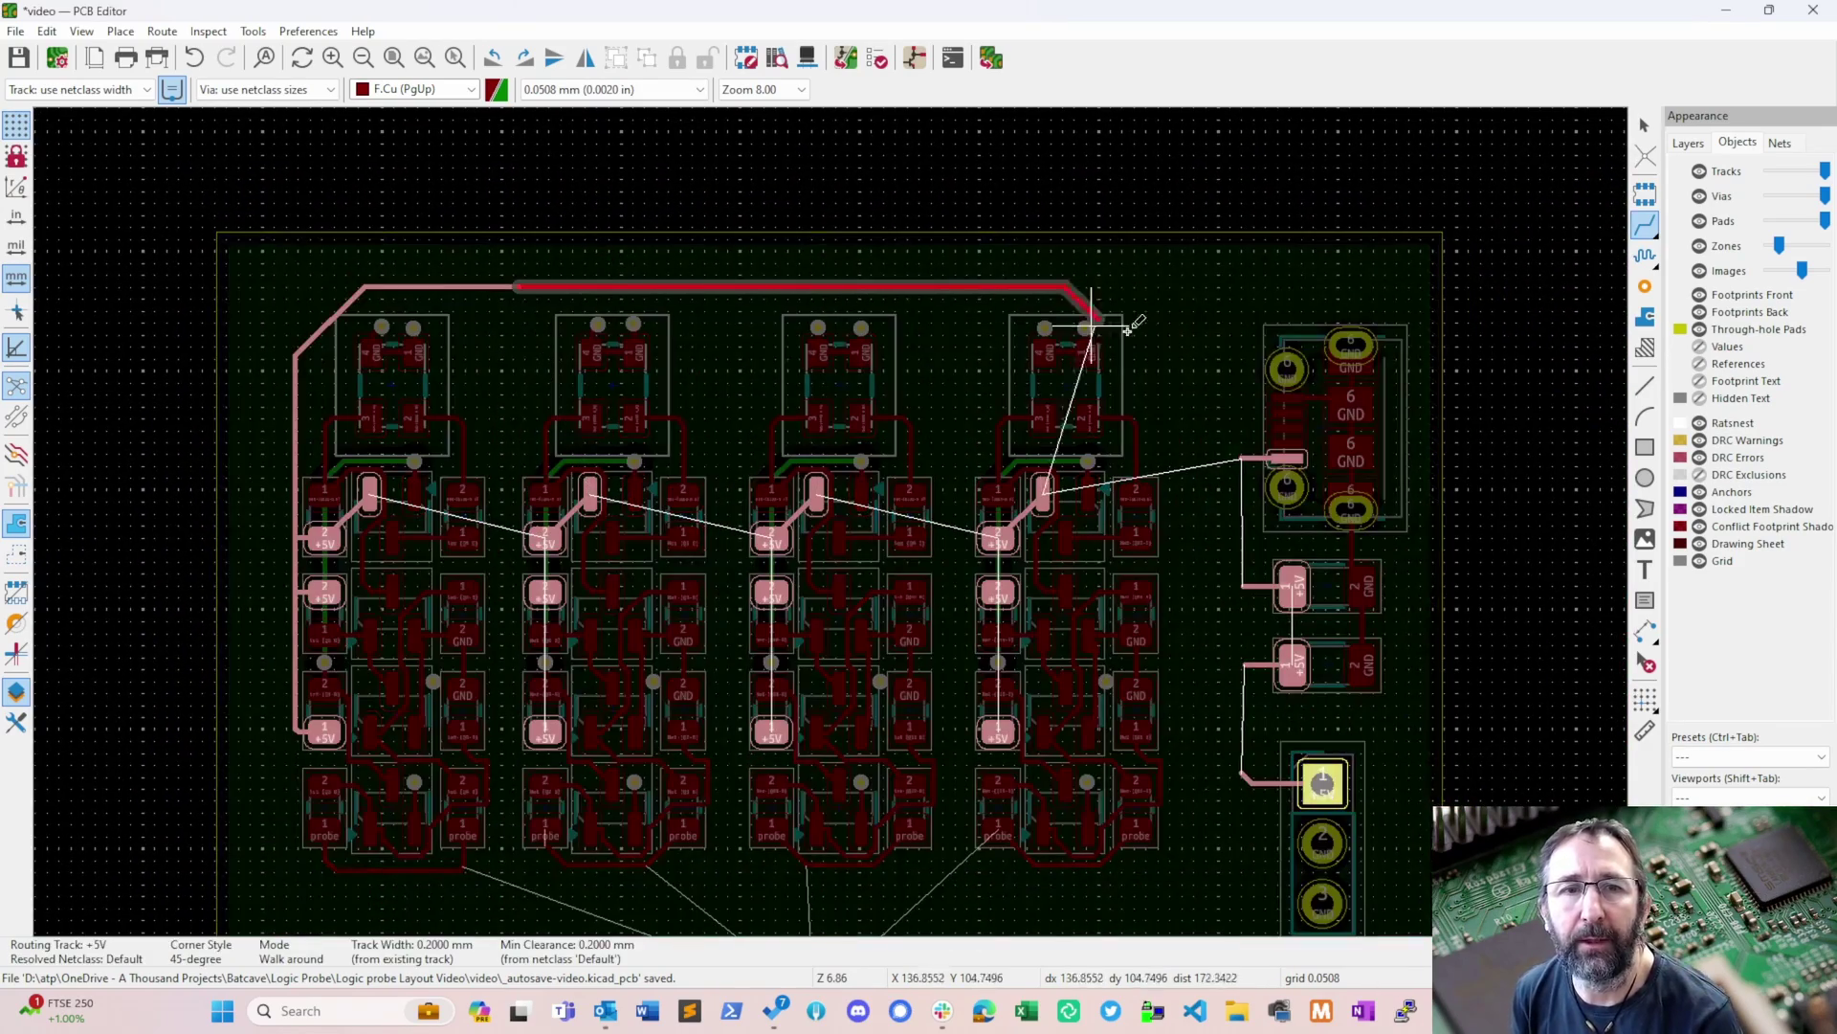
click(1231, 305)
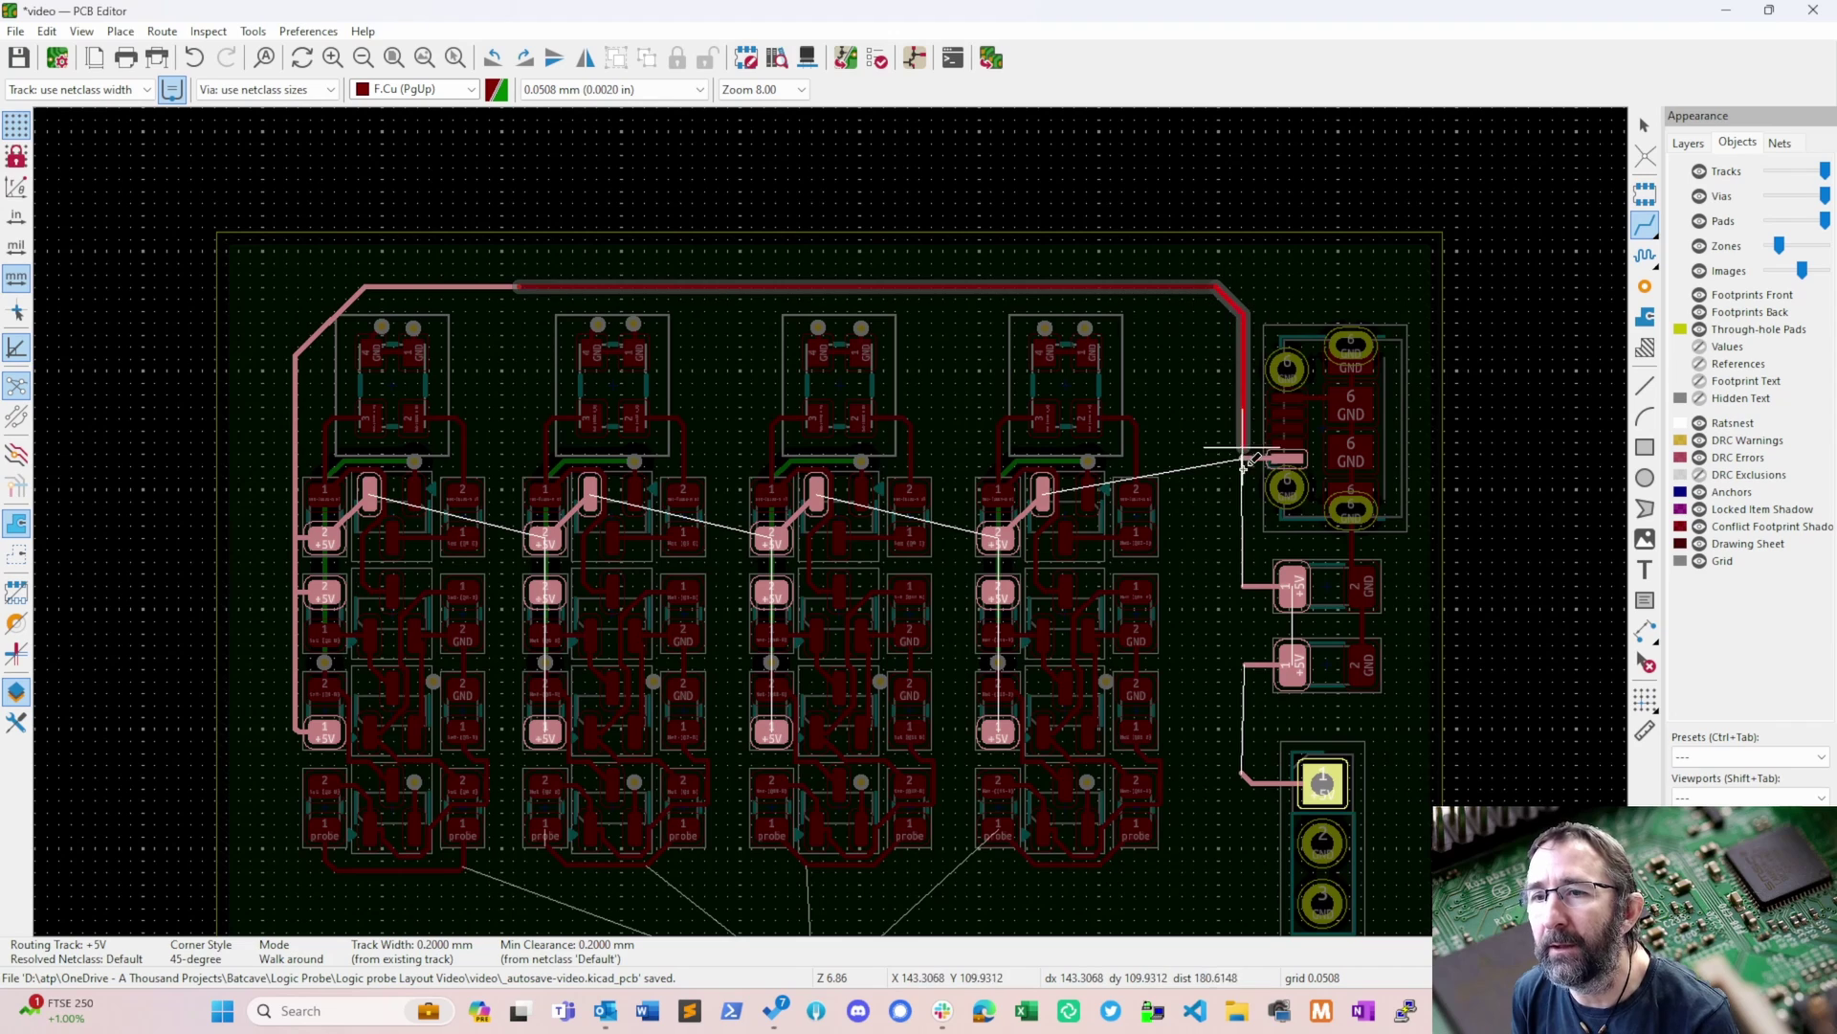
click(1244, 773)
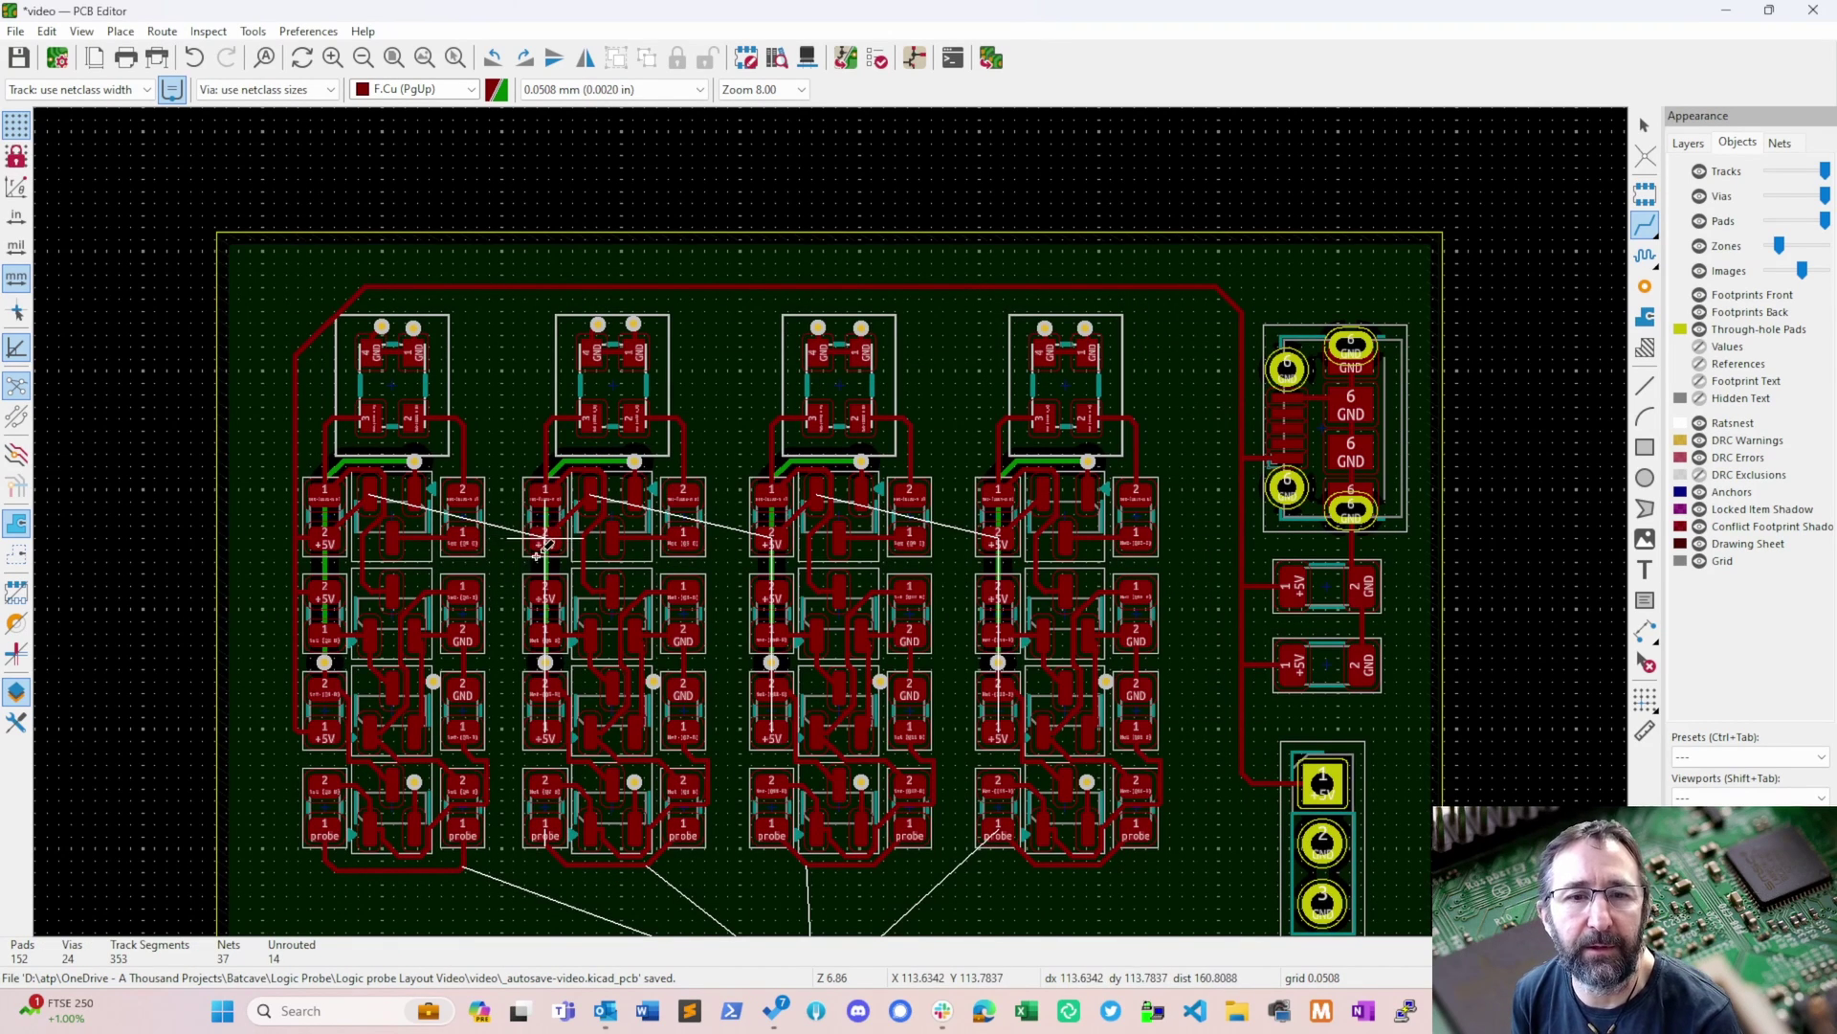
- Join three +5V pads to the top +5V bus and the vertical +5V track
scroll(550, 729, up, 3)
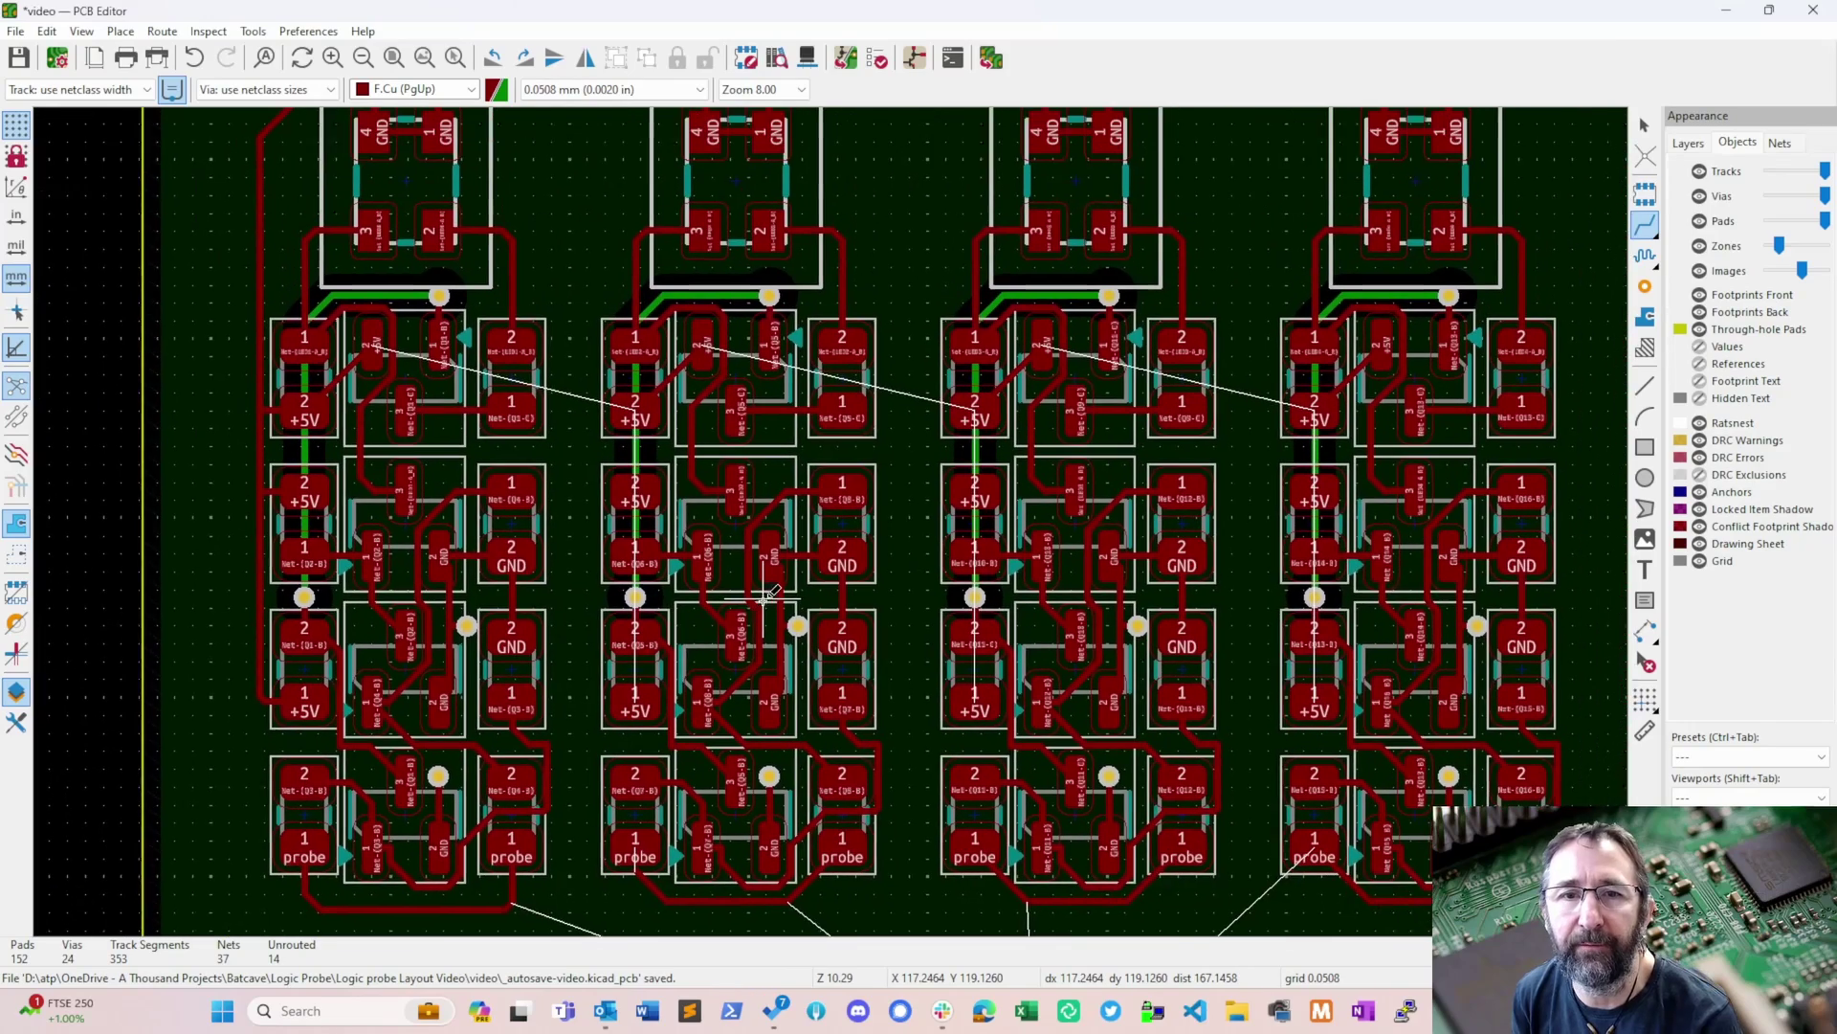
click(629, 701)
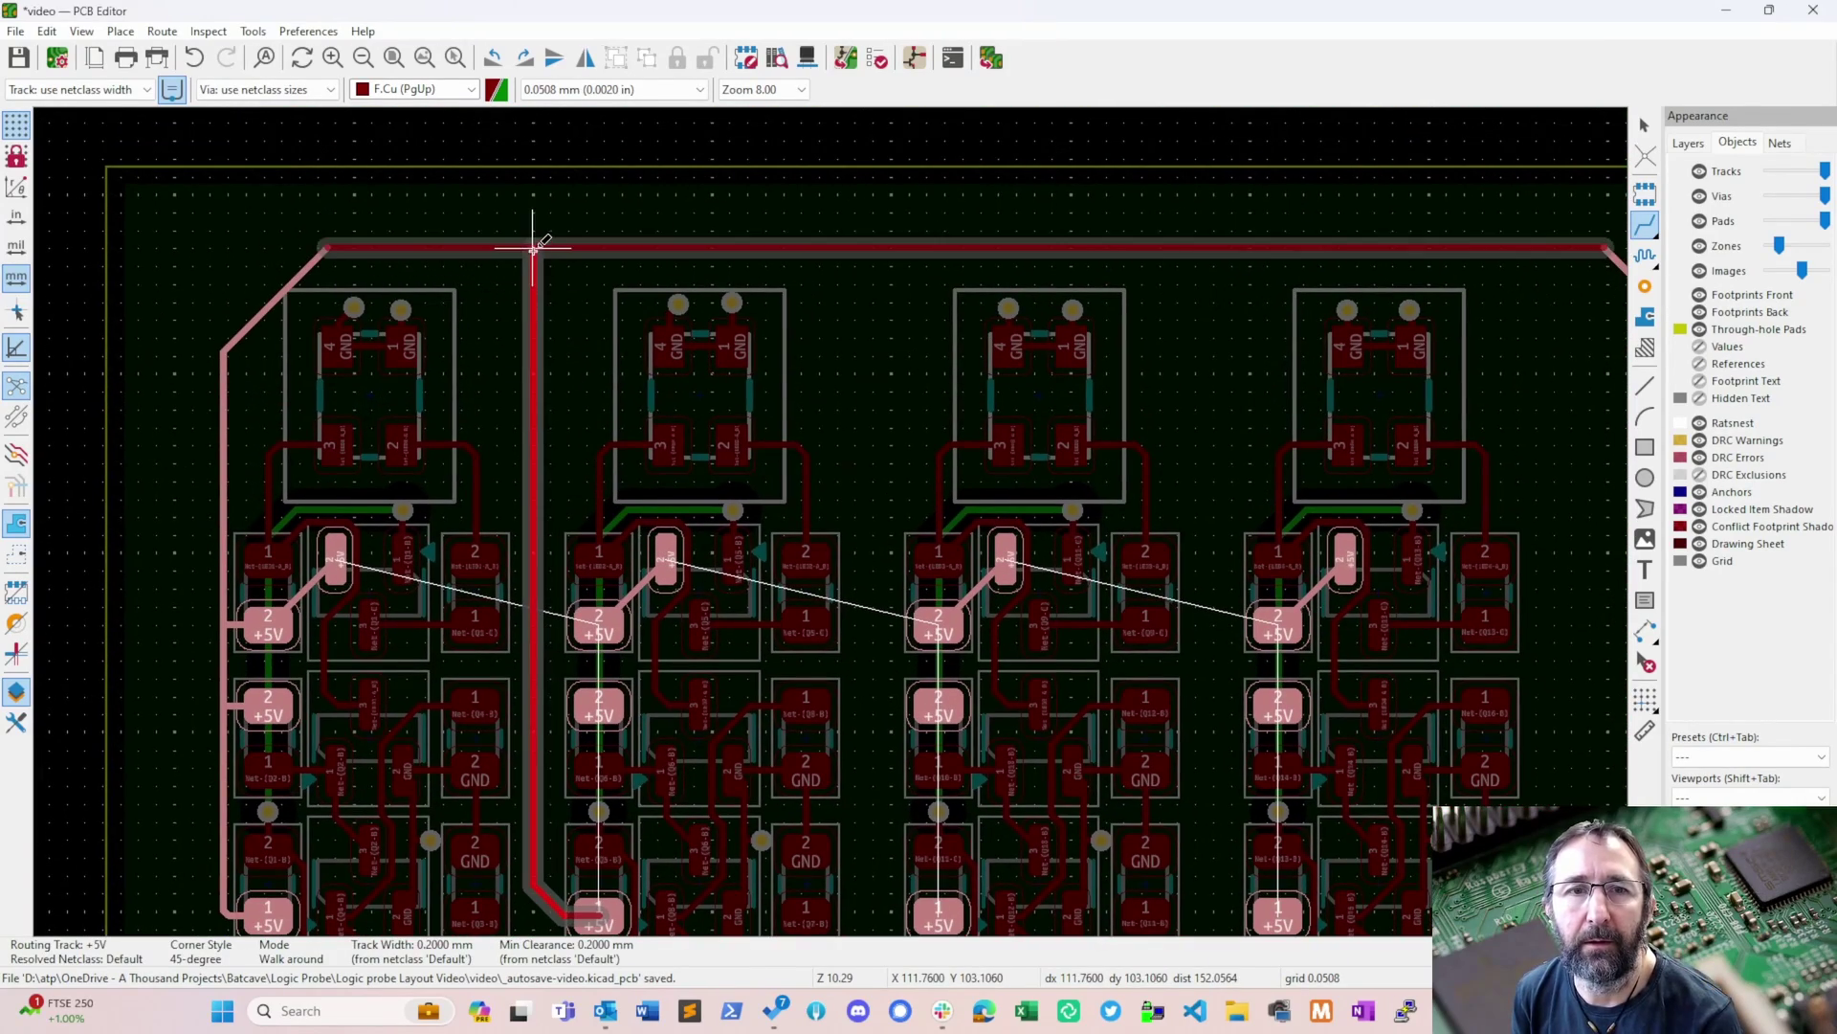
click(533, 263)
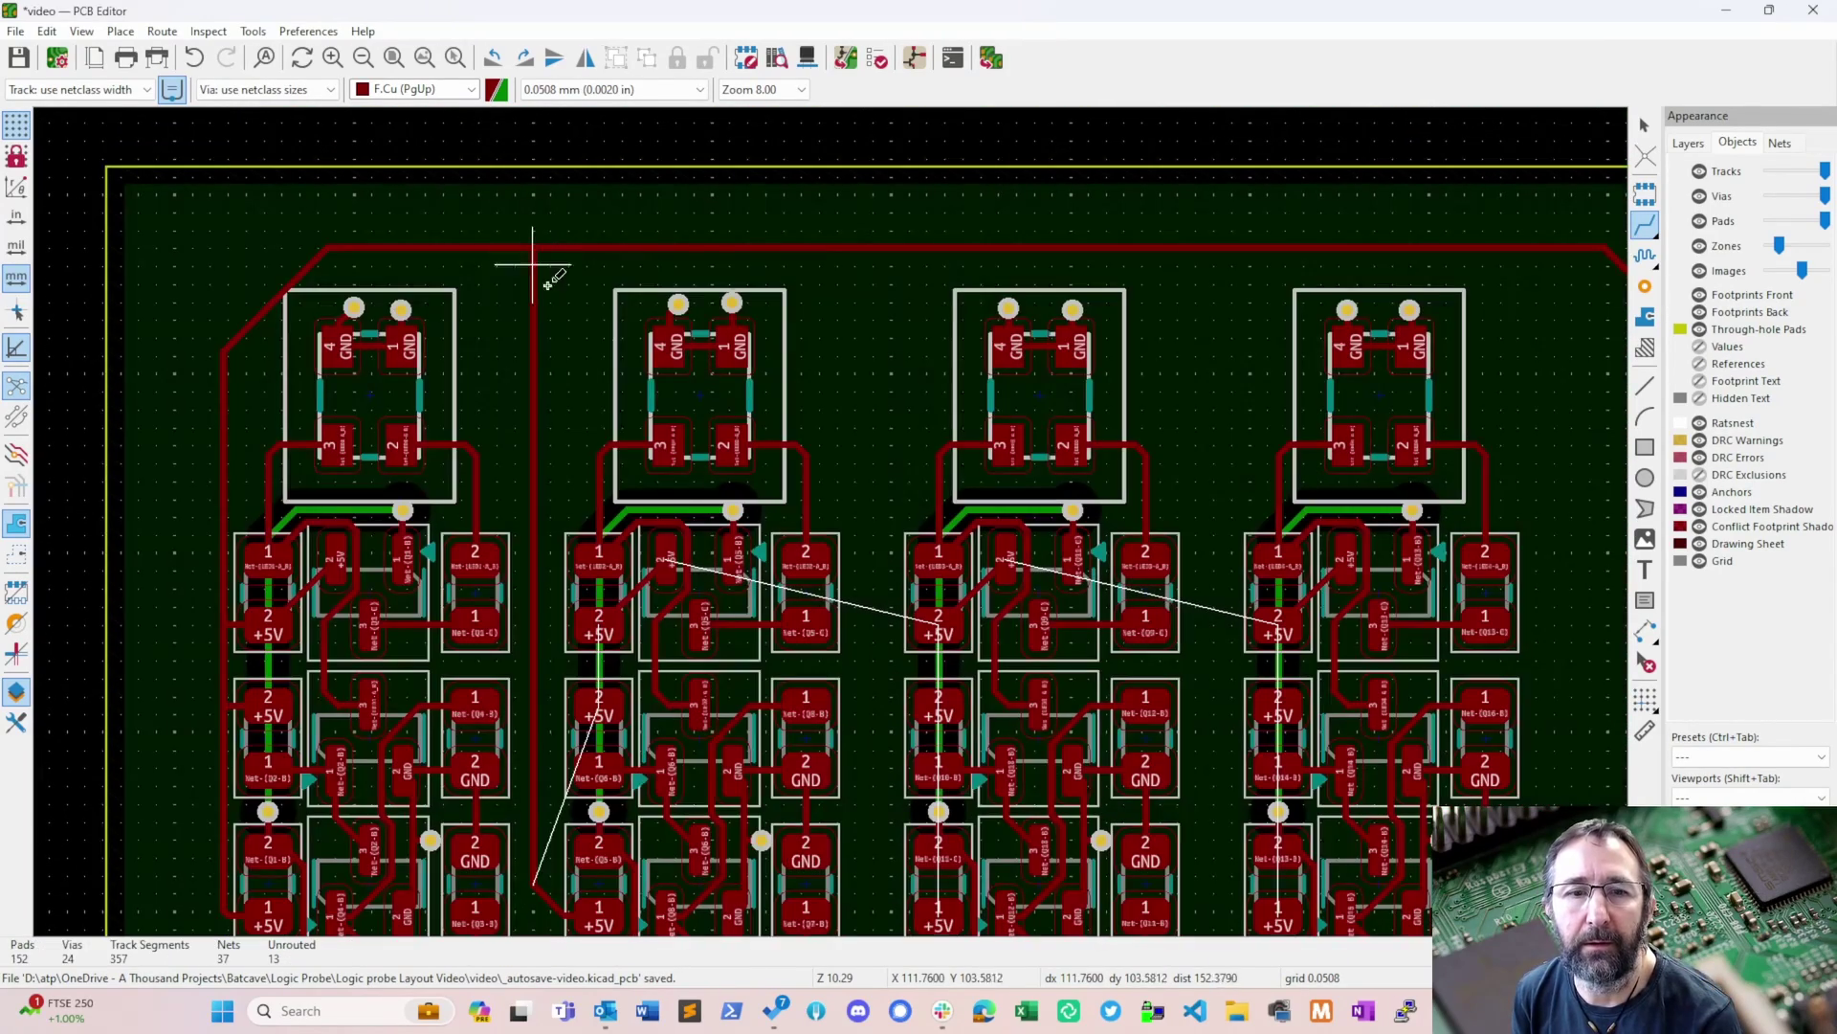
click(599, 708)
click(538, 709)
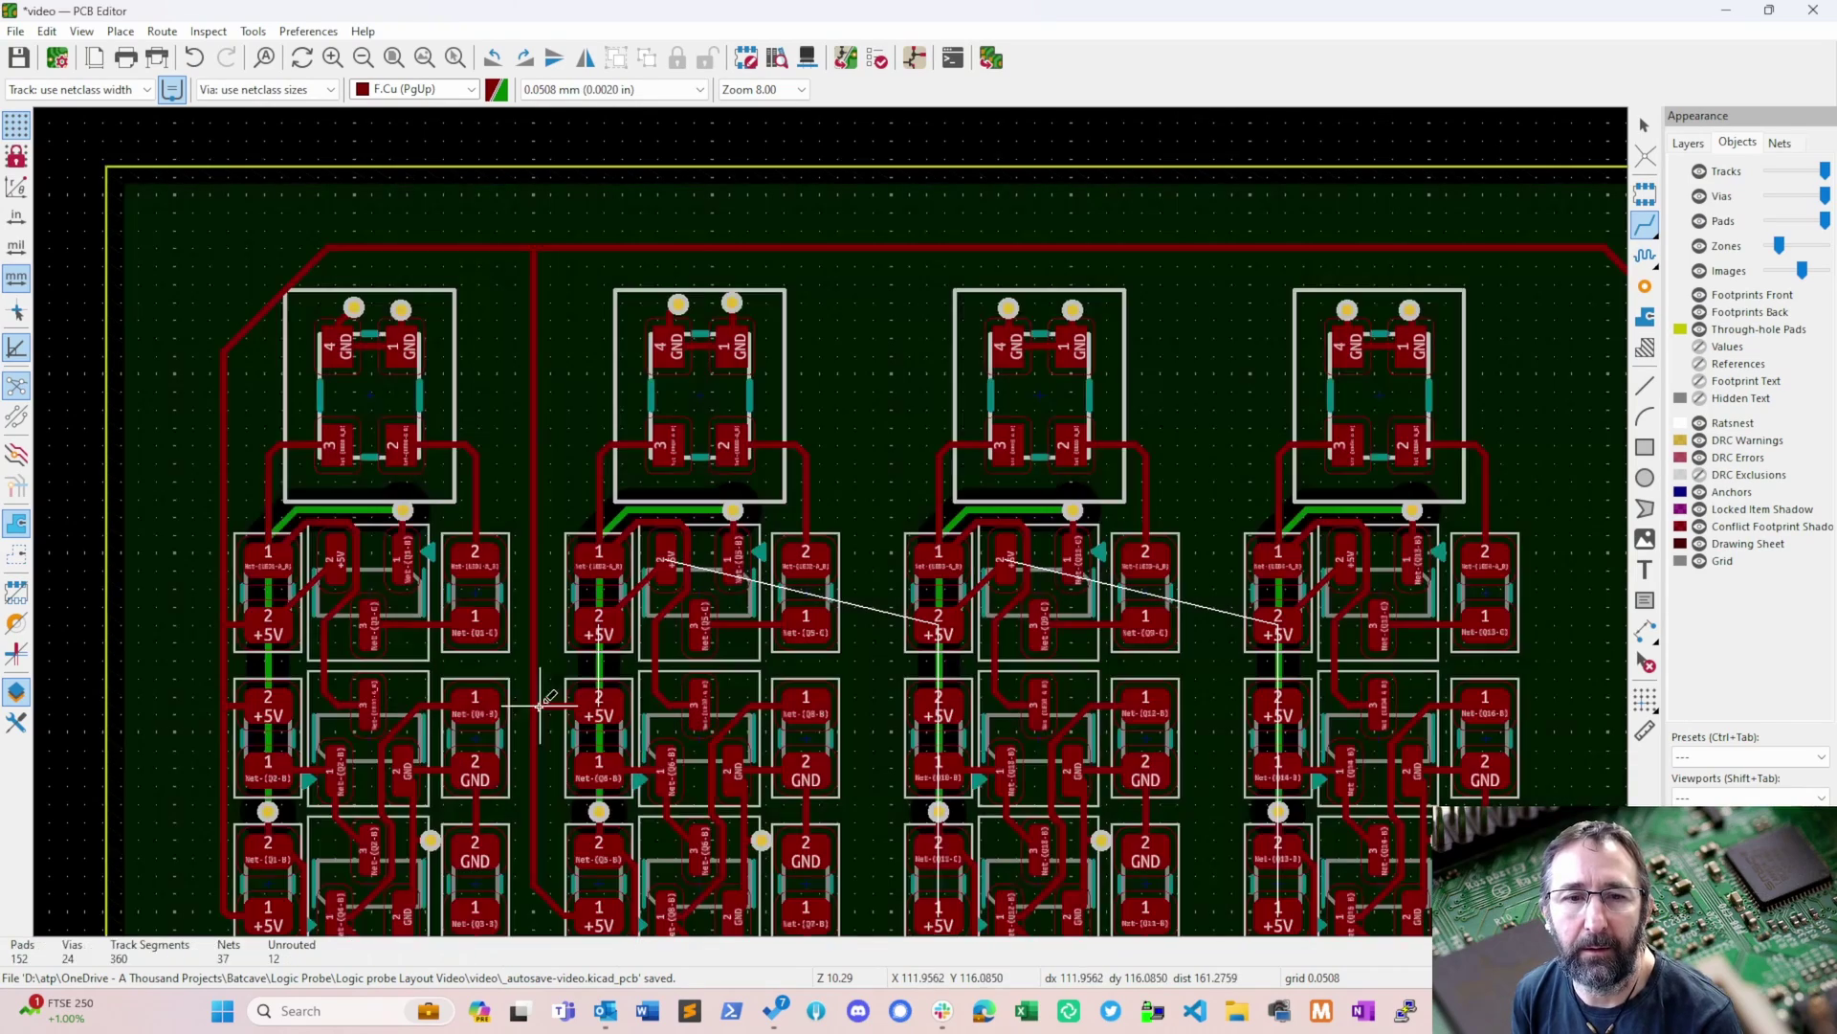
click(597, 618)
click(534, 627)
- Connect two more +5V pads up to the top-edge +5V bus
scroll(745, 466, down, 3)
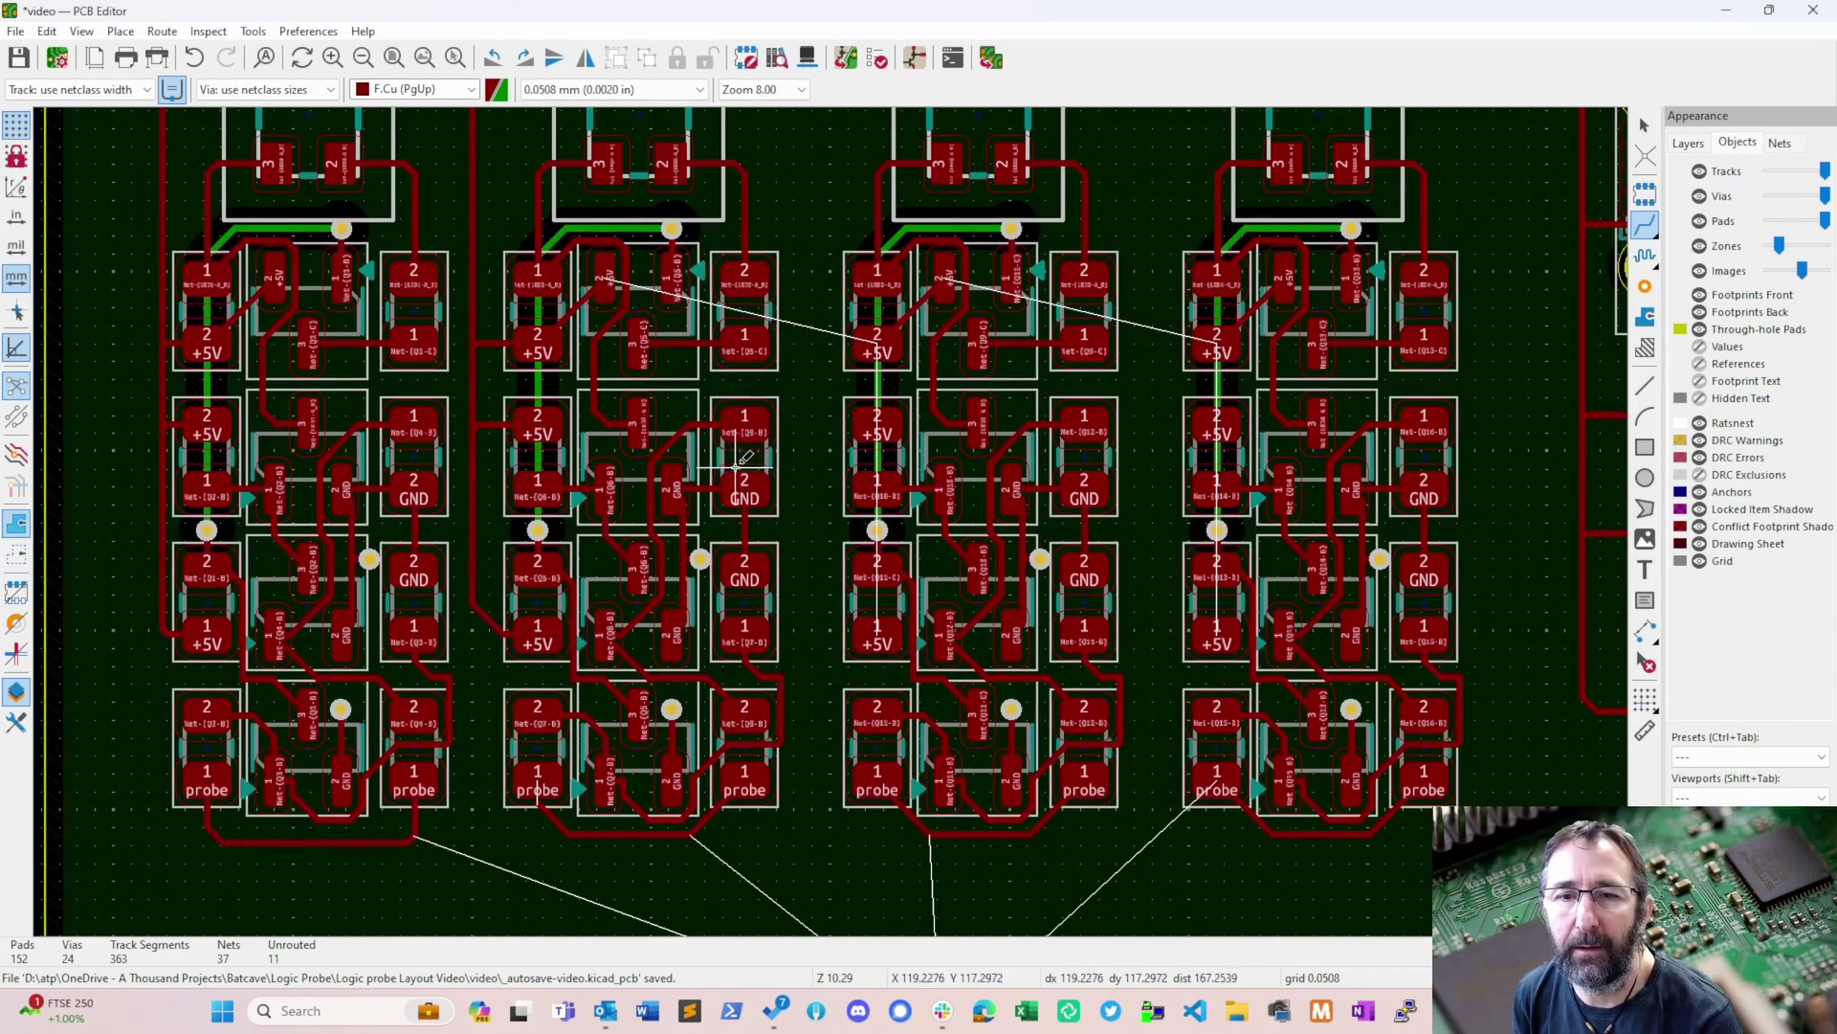
click(875, 630)
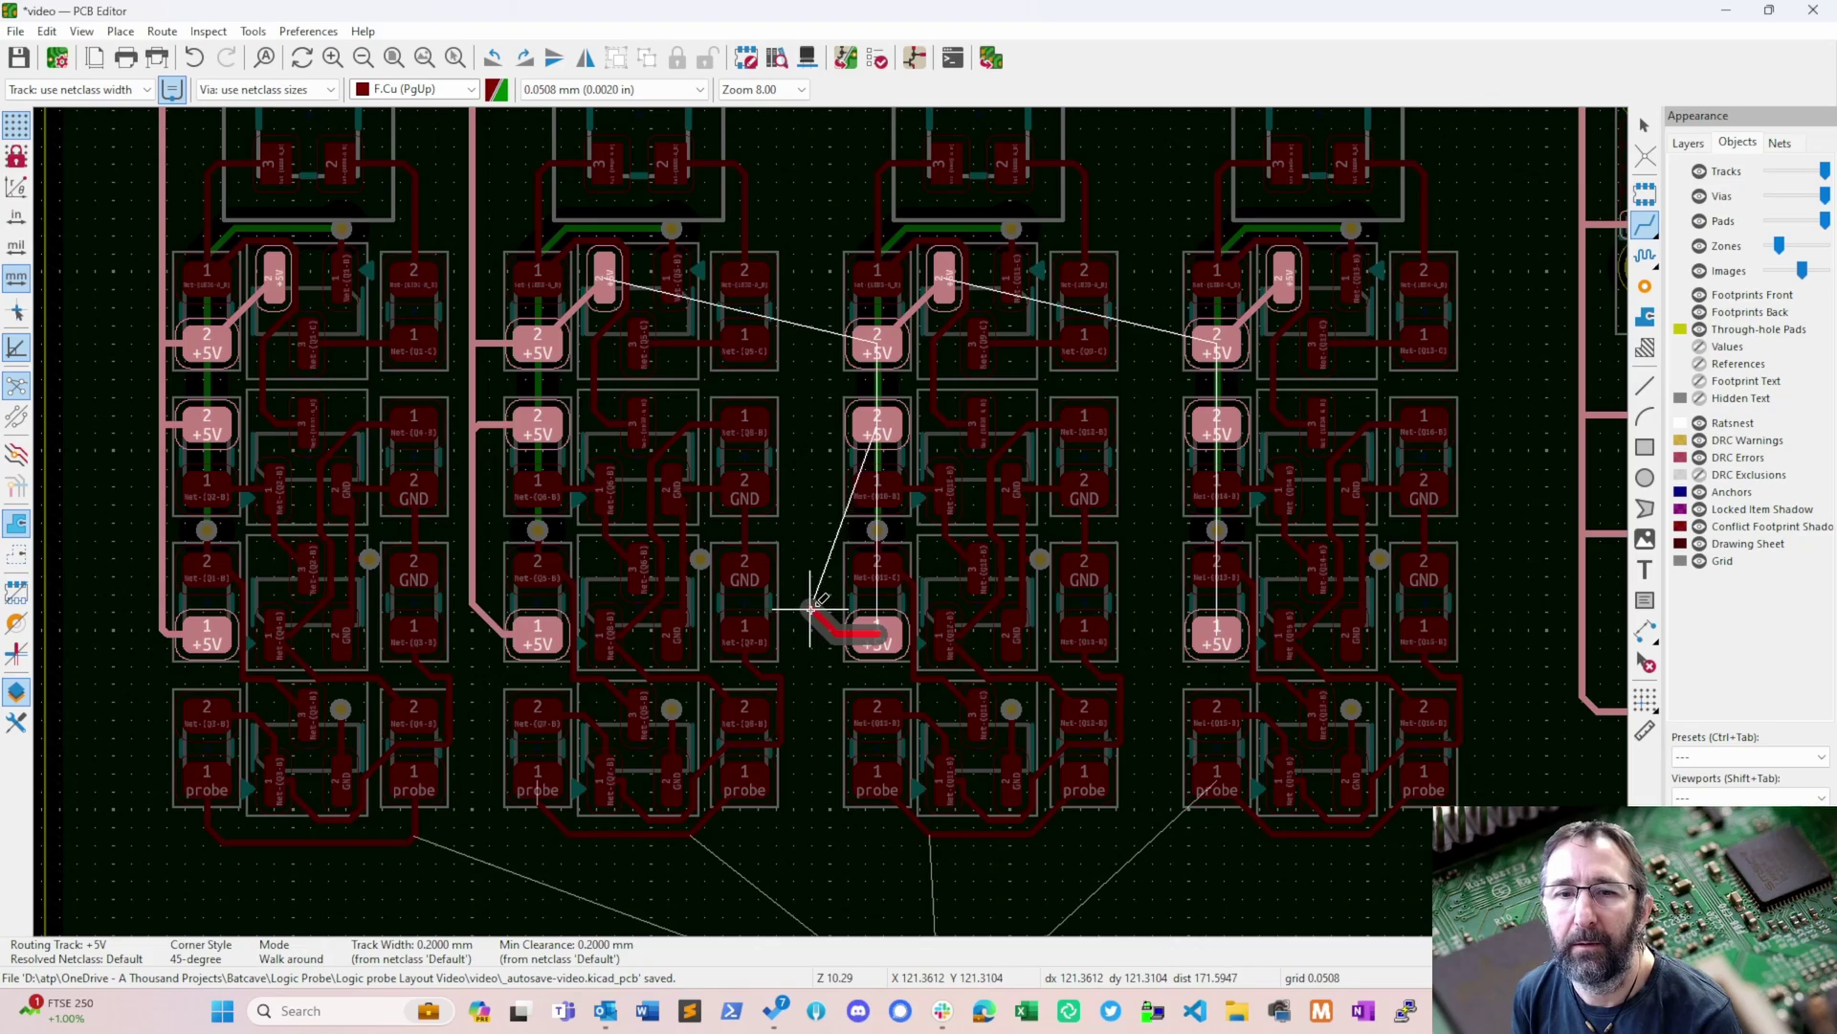
scroll(820, 163, up, 3)
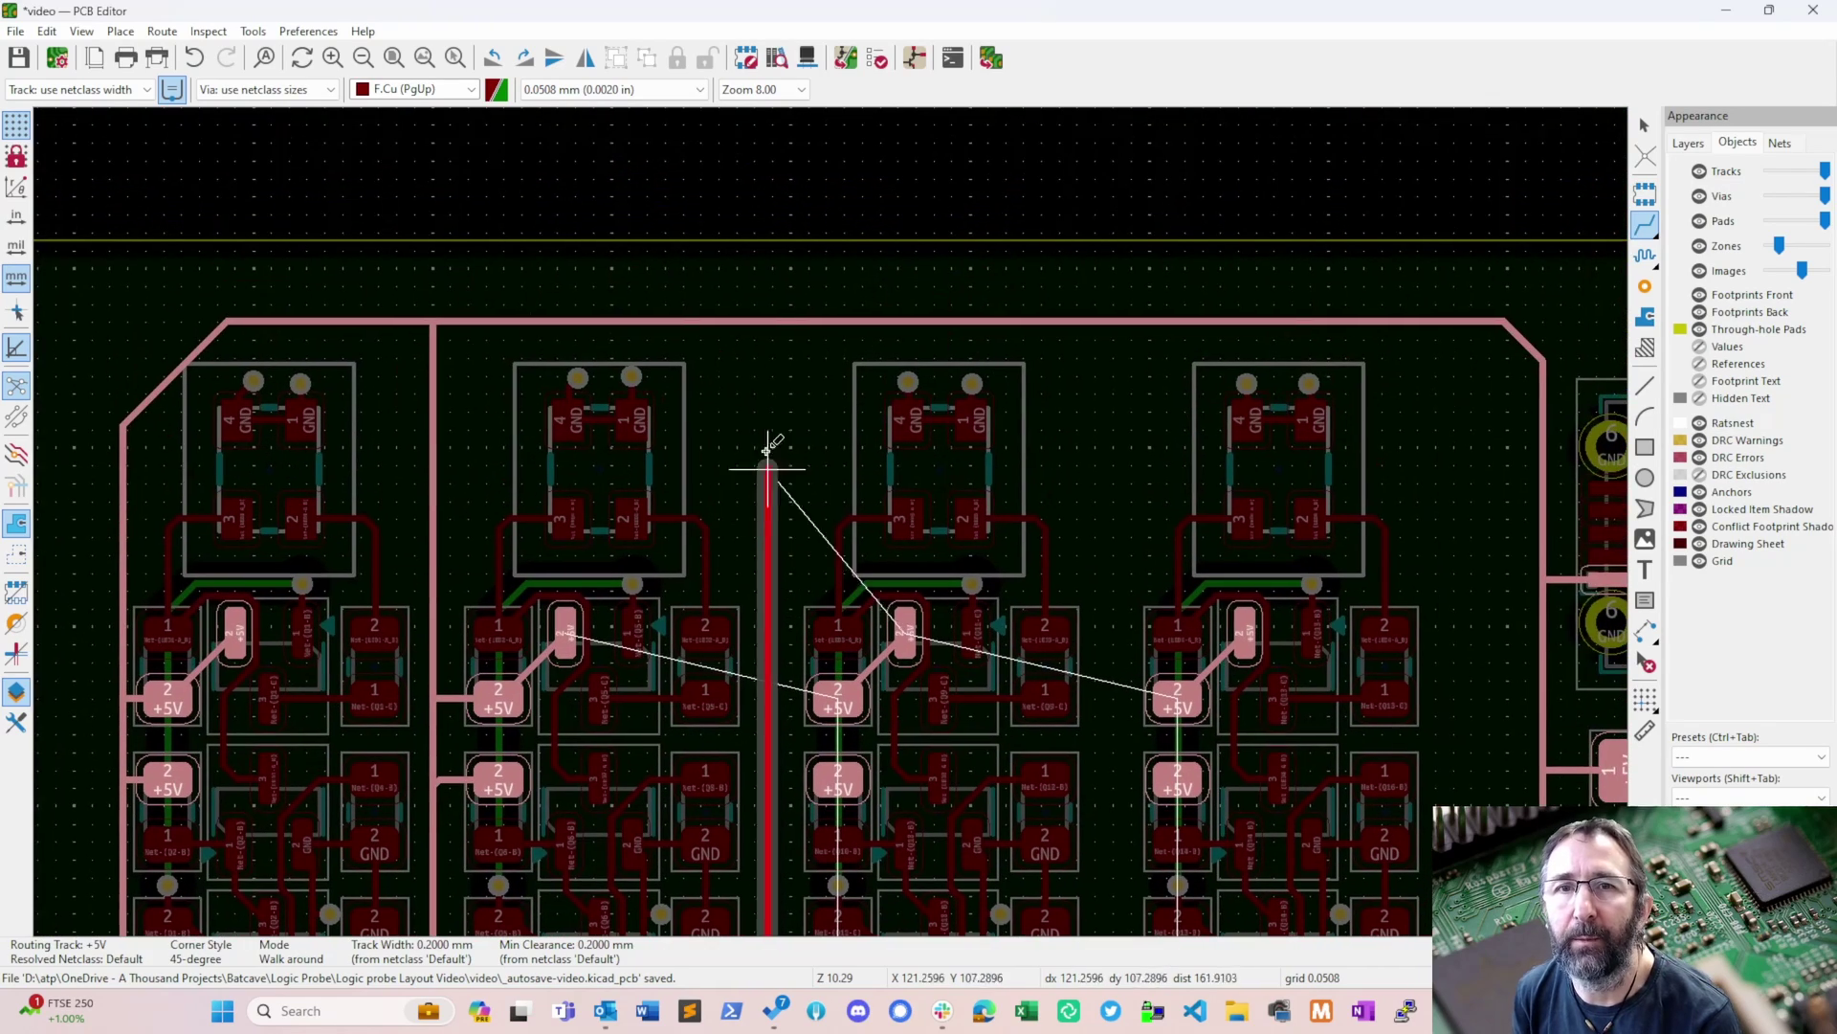
click(775, 311)
scroll(972, 681, down, 5)
scroll(971, 682, right, 3)
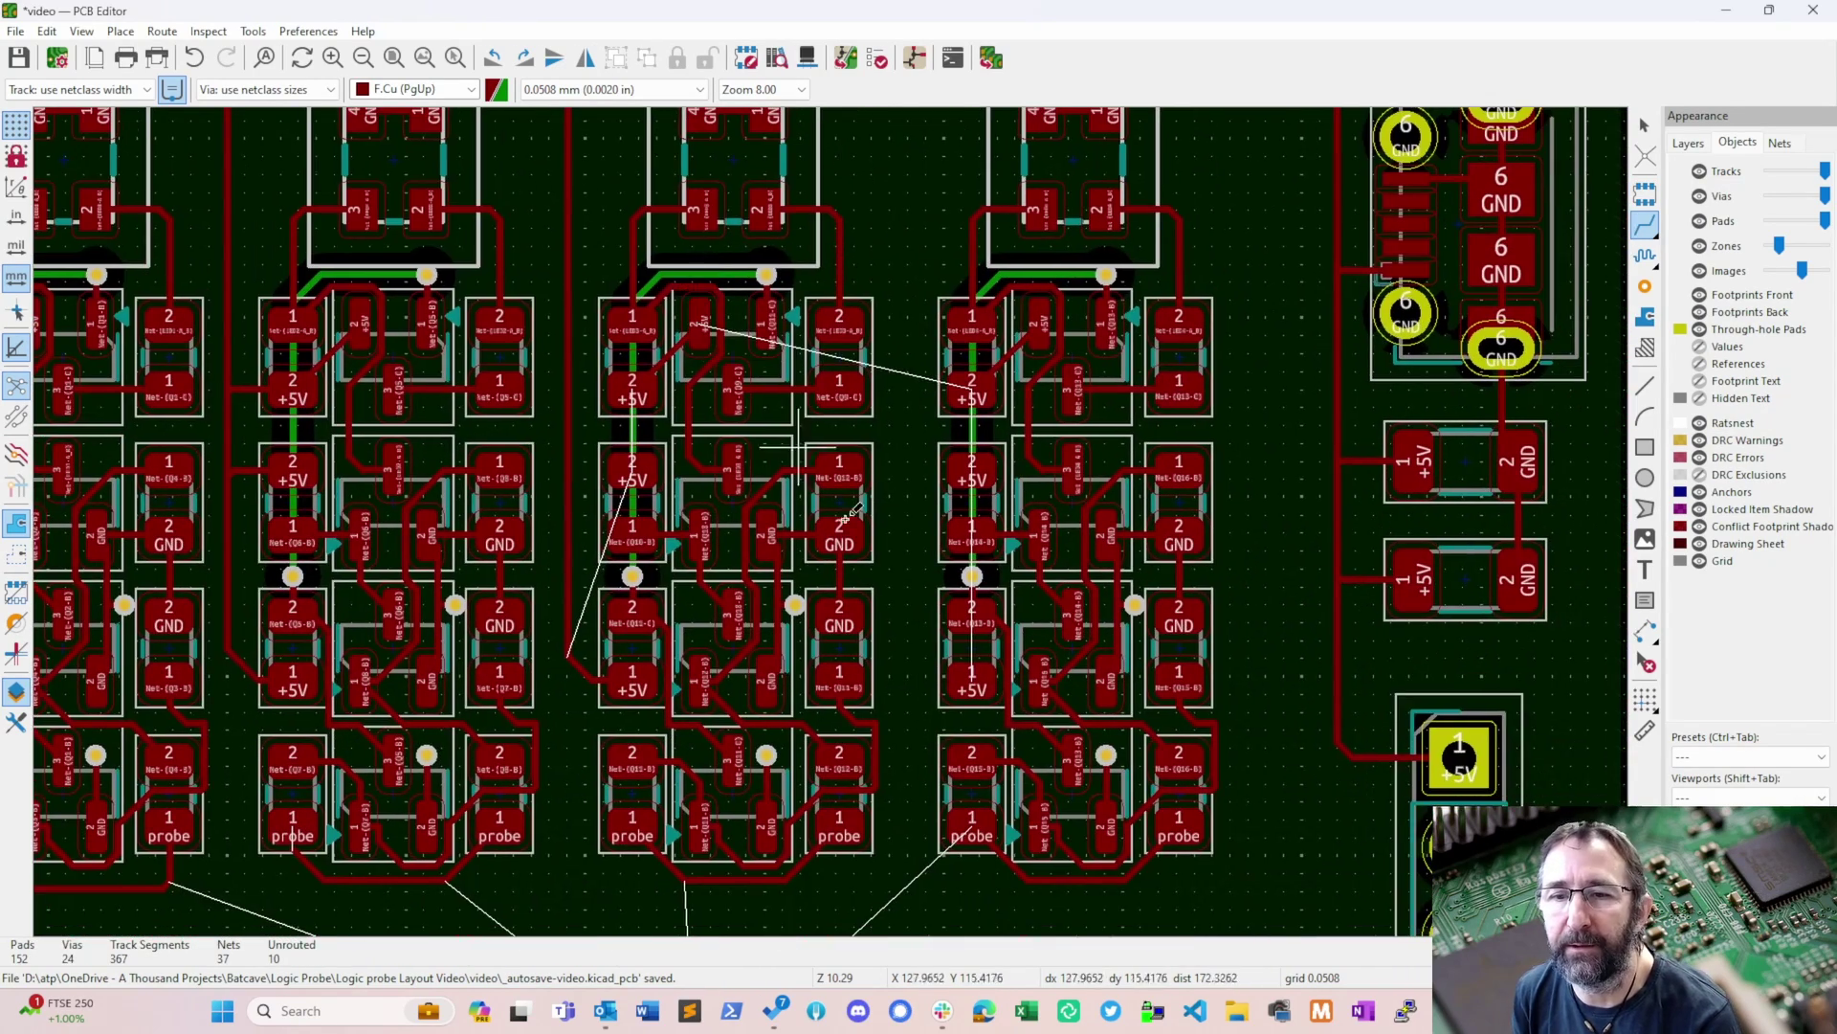
click(972, 681)
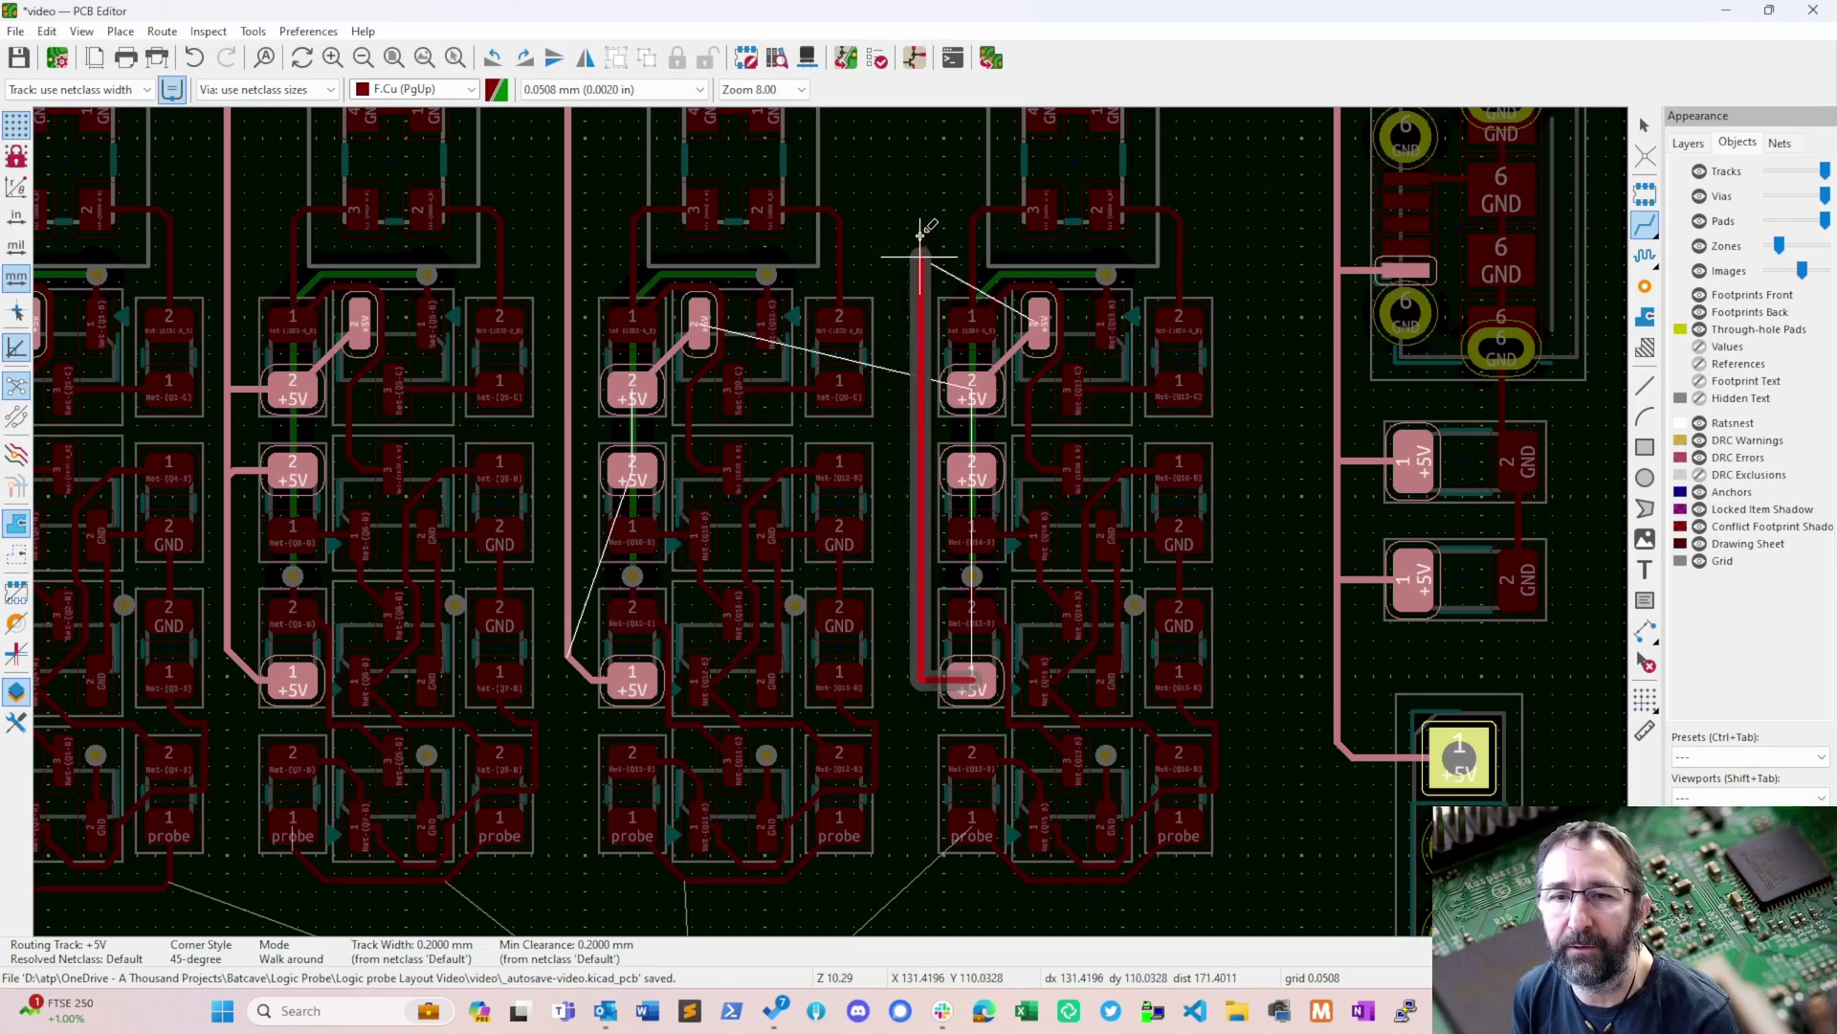
scroll(909, 239, up, 2)
click(874, 223)
scroll(874, 223, down, 5)
scroll(874, 223, left, 1)
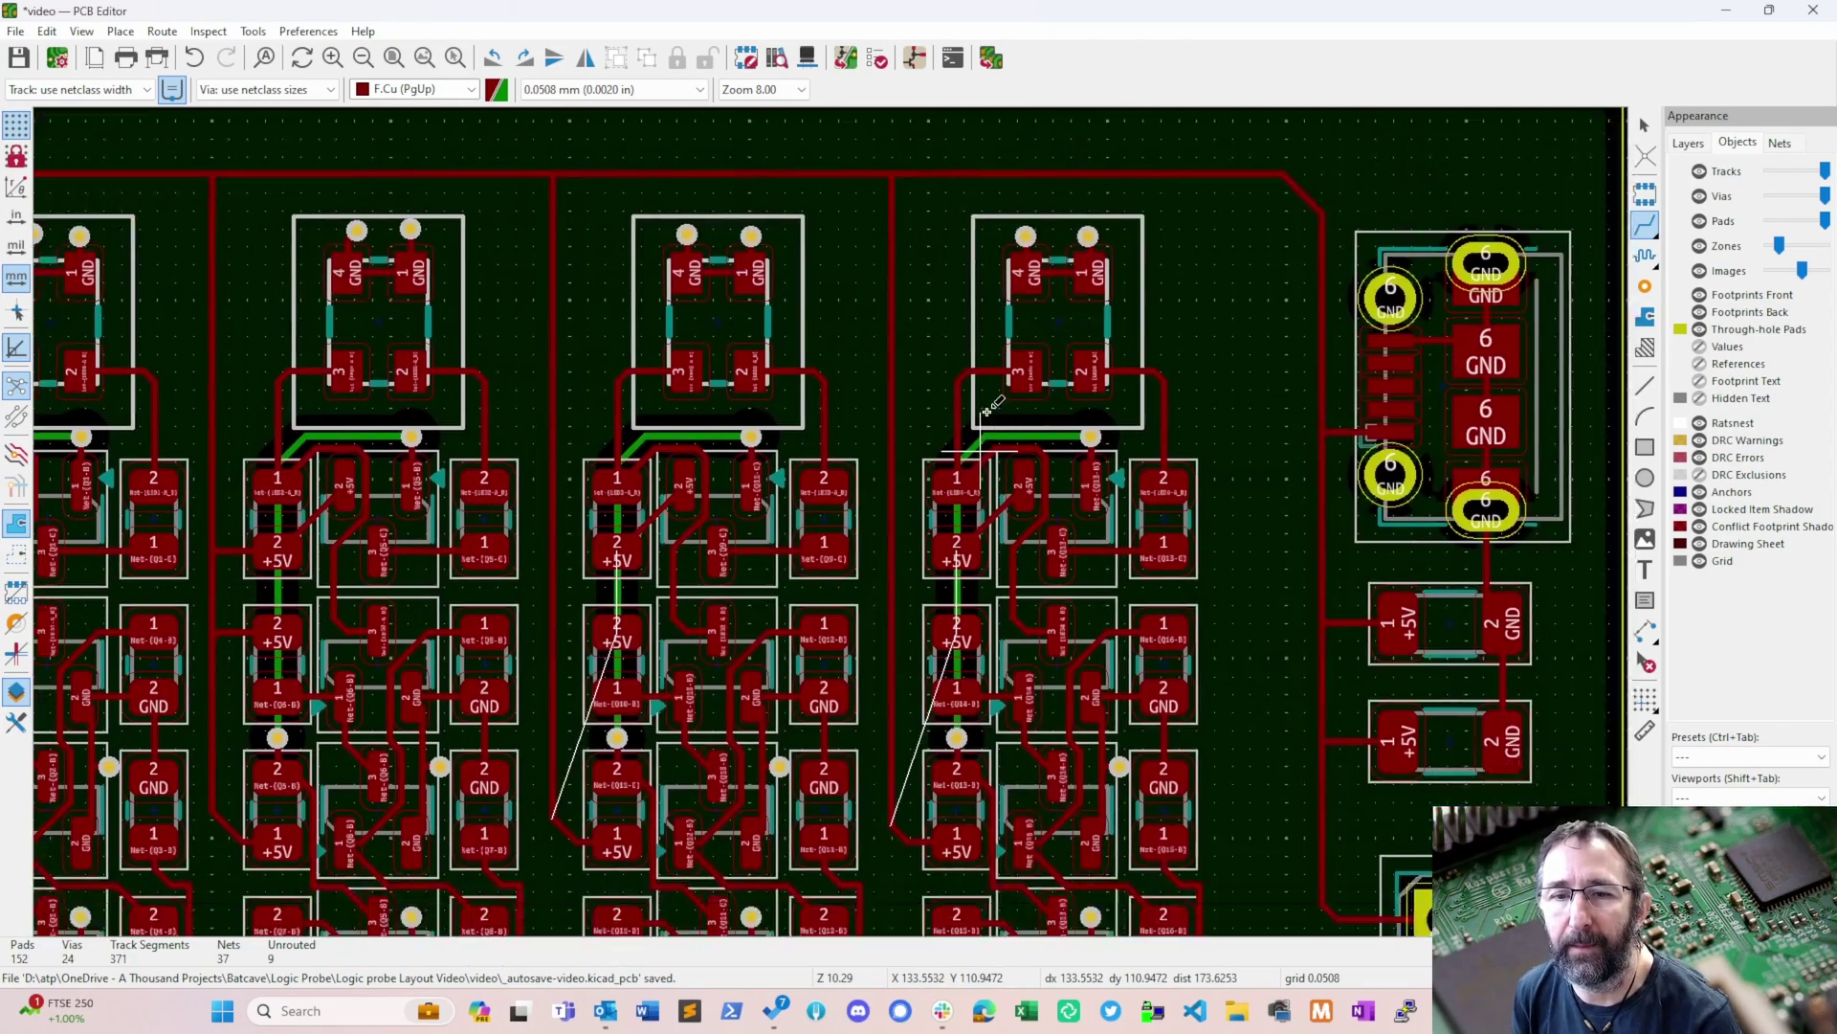
- Start and cancel +5V routes from four remaining pads, then zoom out
click(1000, 381)
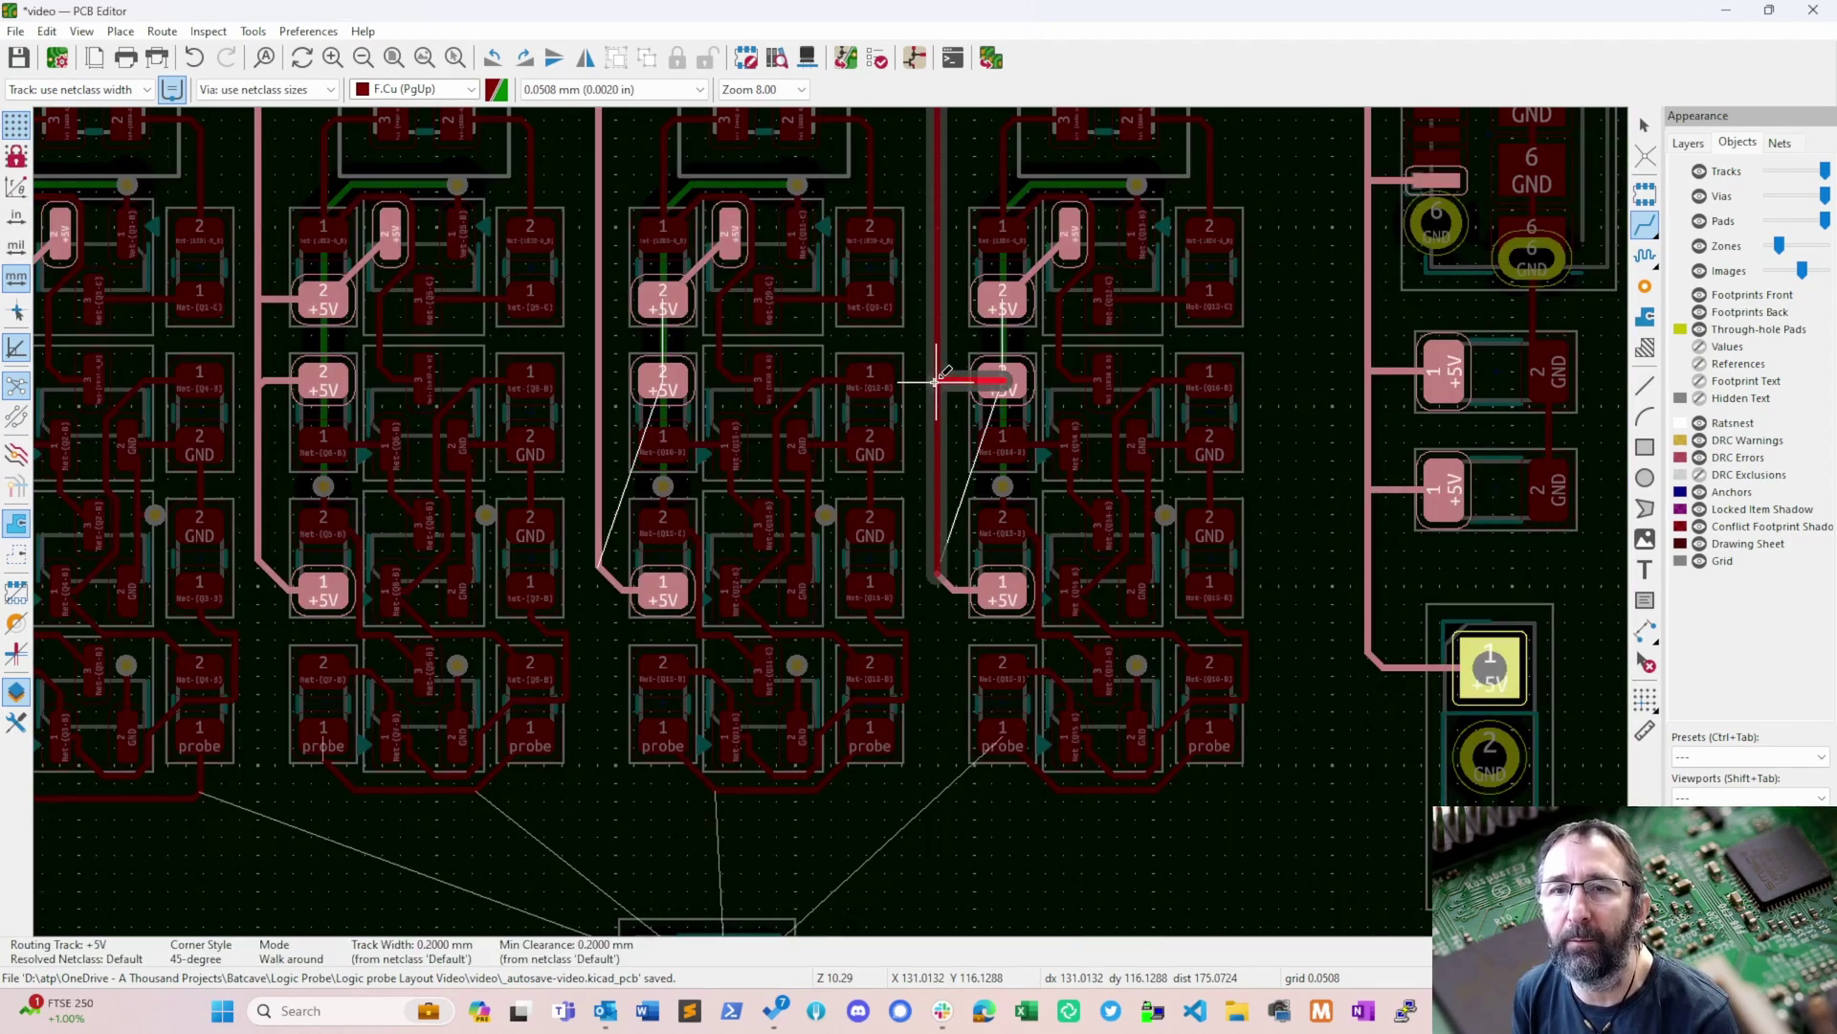
key(Escape)
click(1002, 299)
key(Escape)
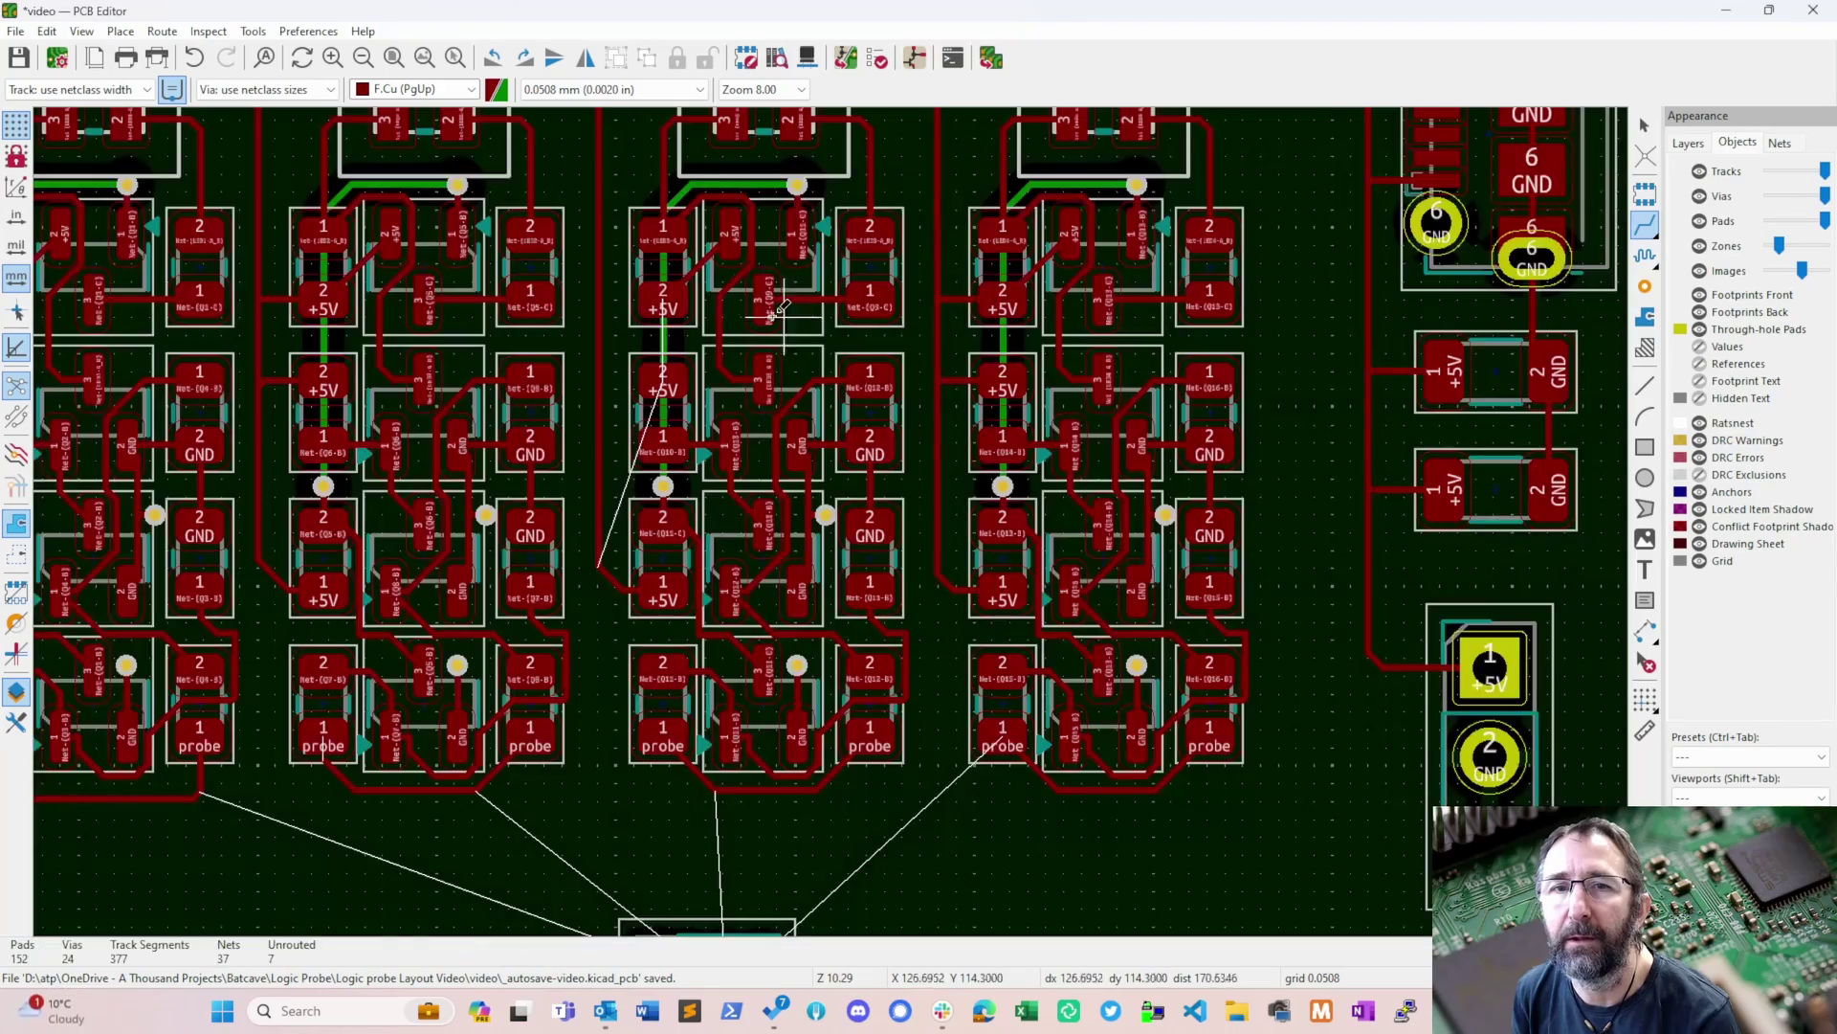
click(663, 300)
key(Escape)
click(654, 380)
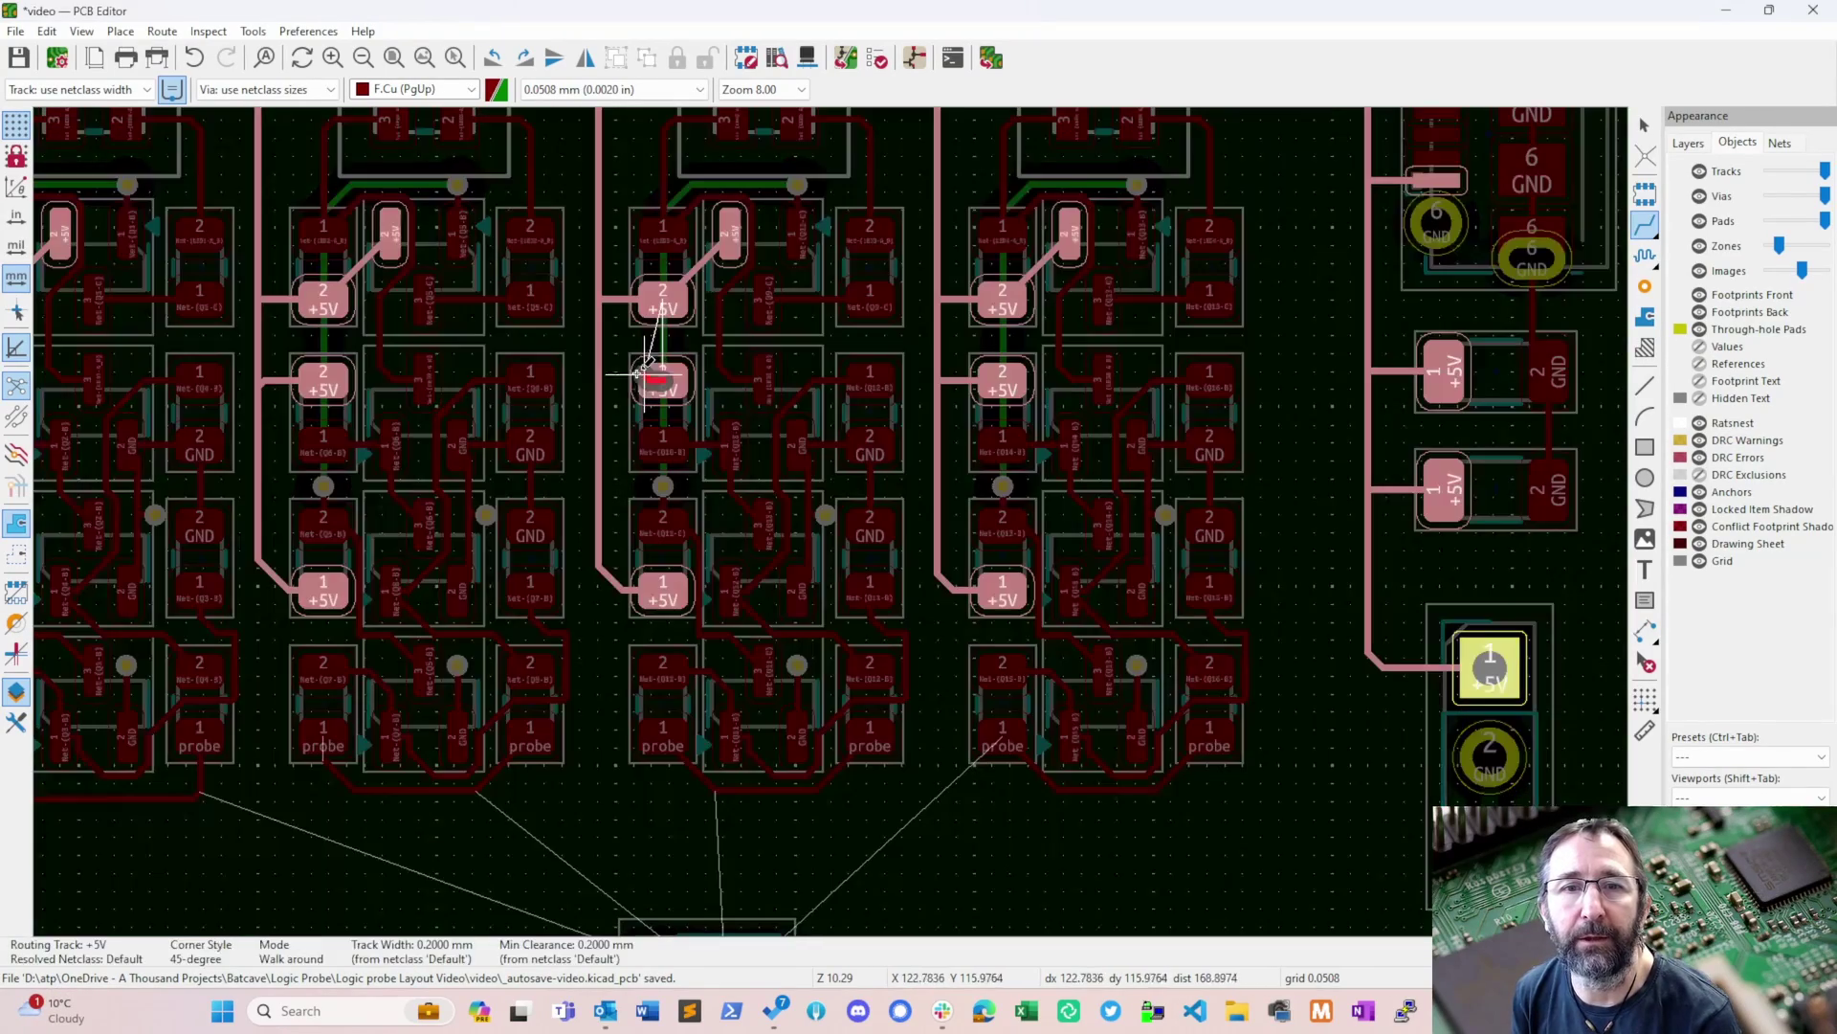
key(Escape)
scroll(632, 383, up, 2)
- Move connector J3 slightly to the left
scroll(832, 520, down, 5)
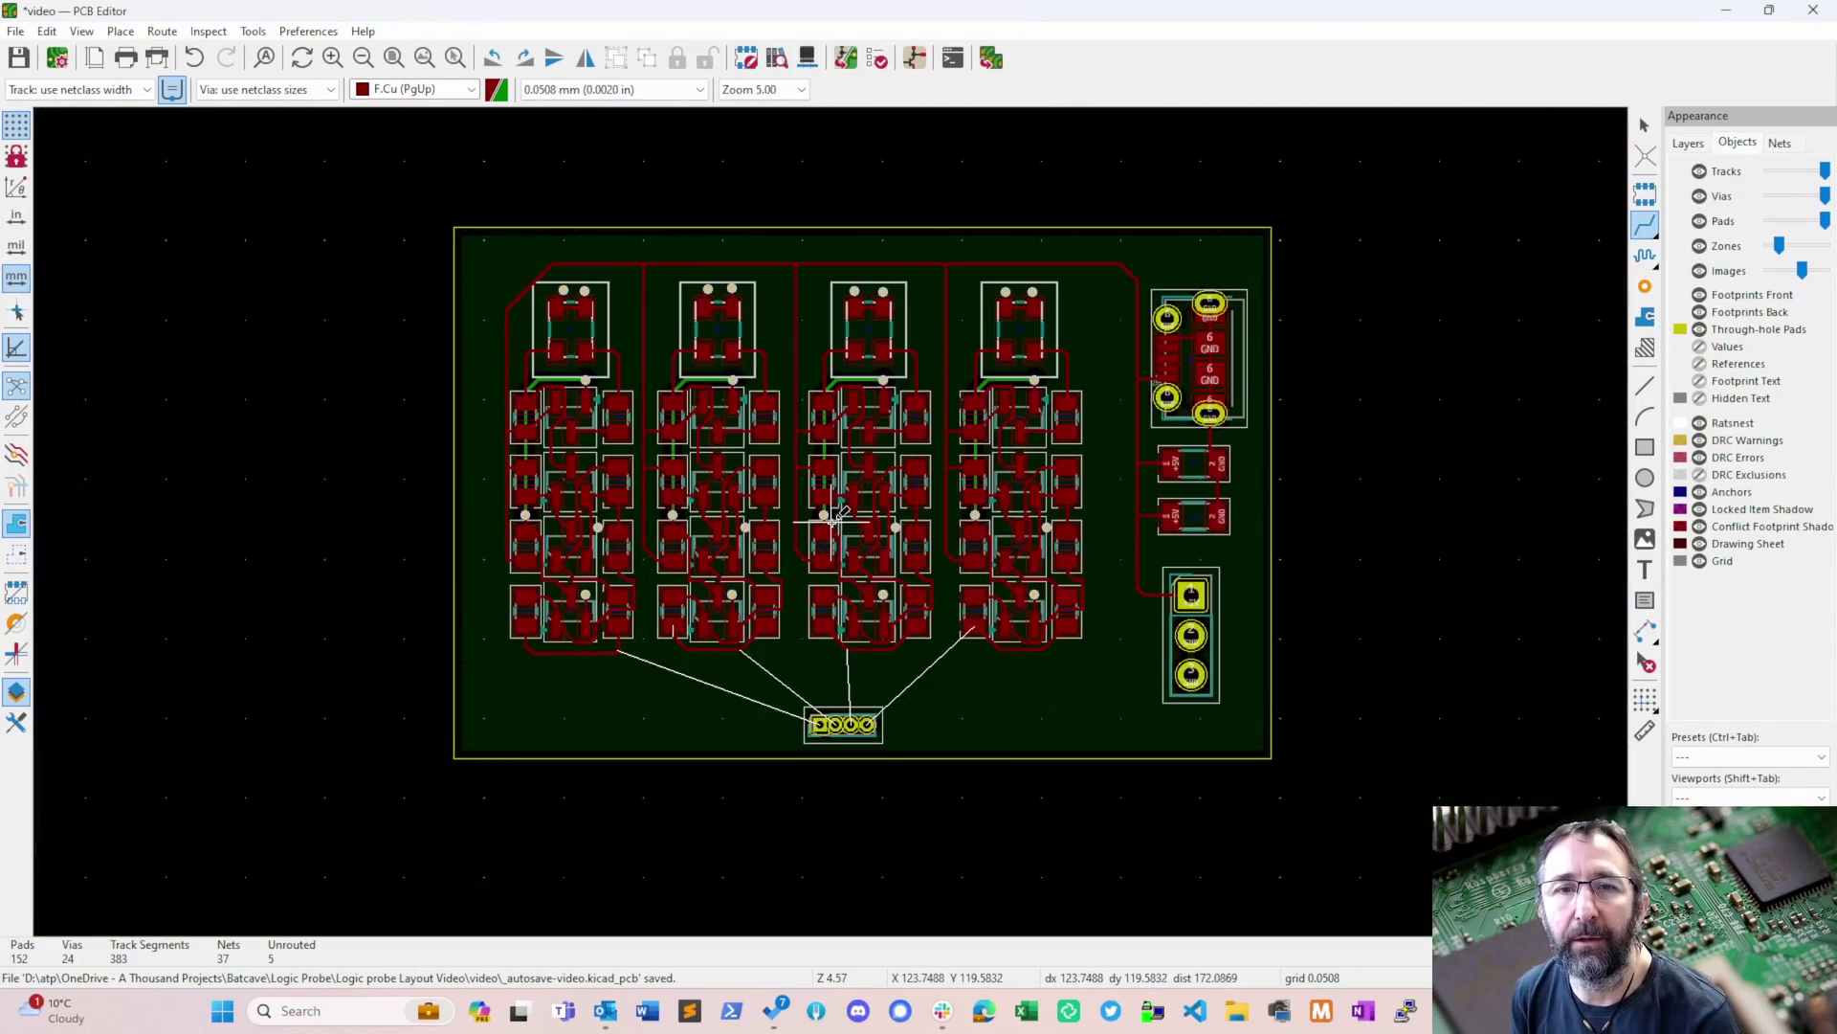
middle_drag(864, 456, 827, 404)
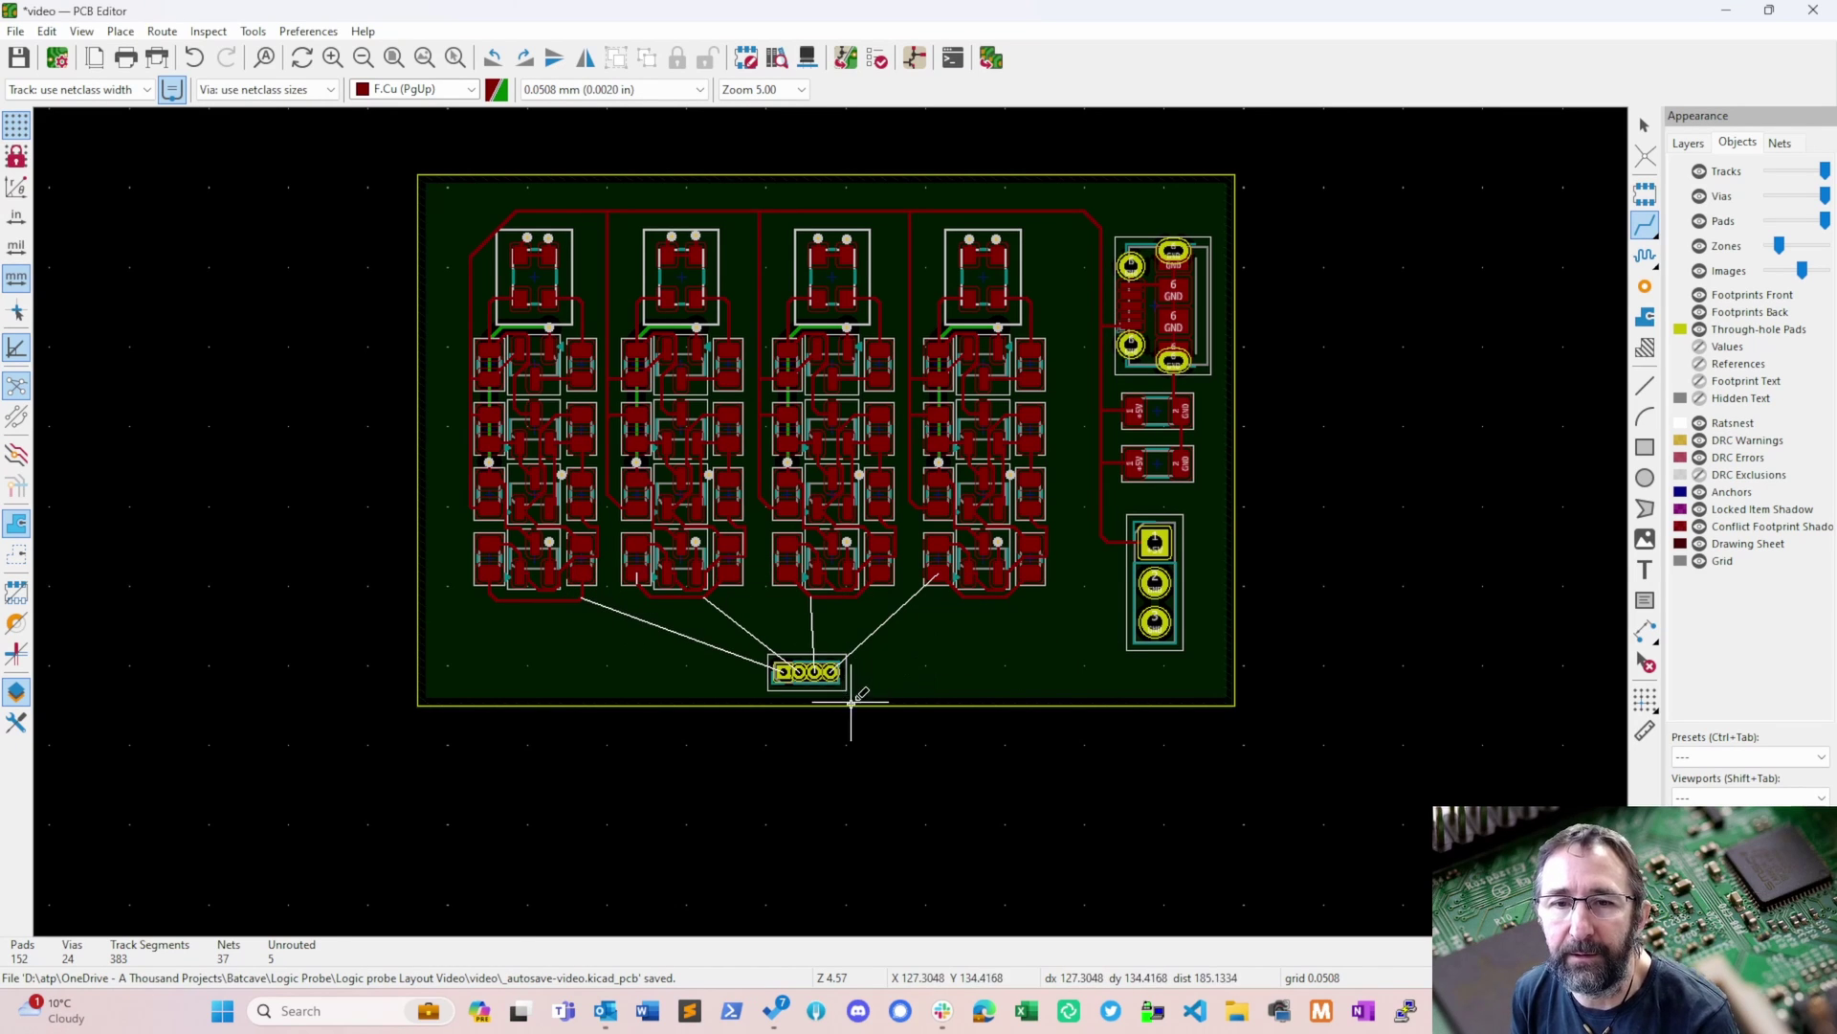
key(Escape)
click(804, 673)
key(m)
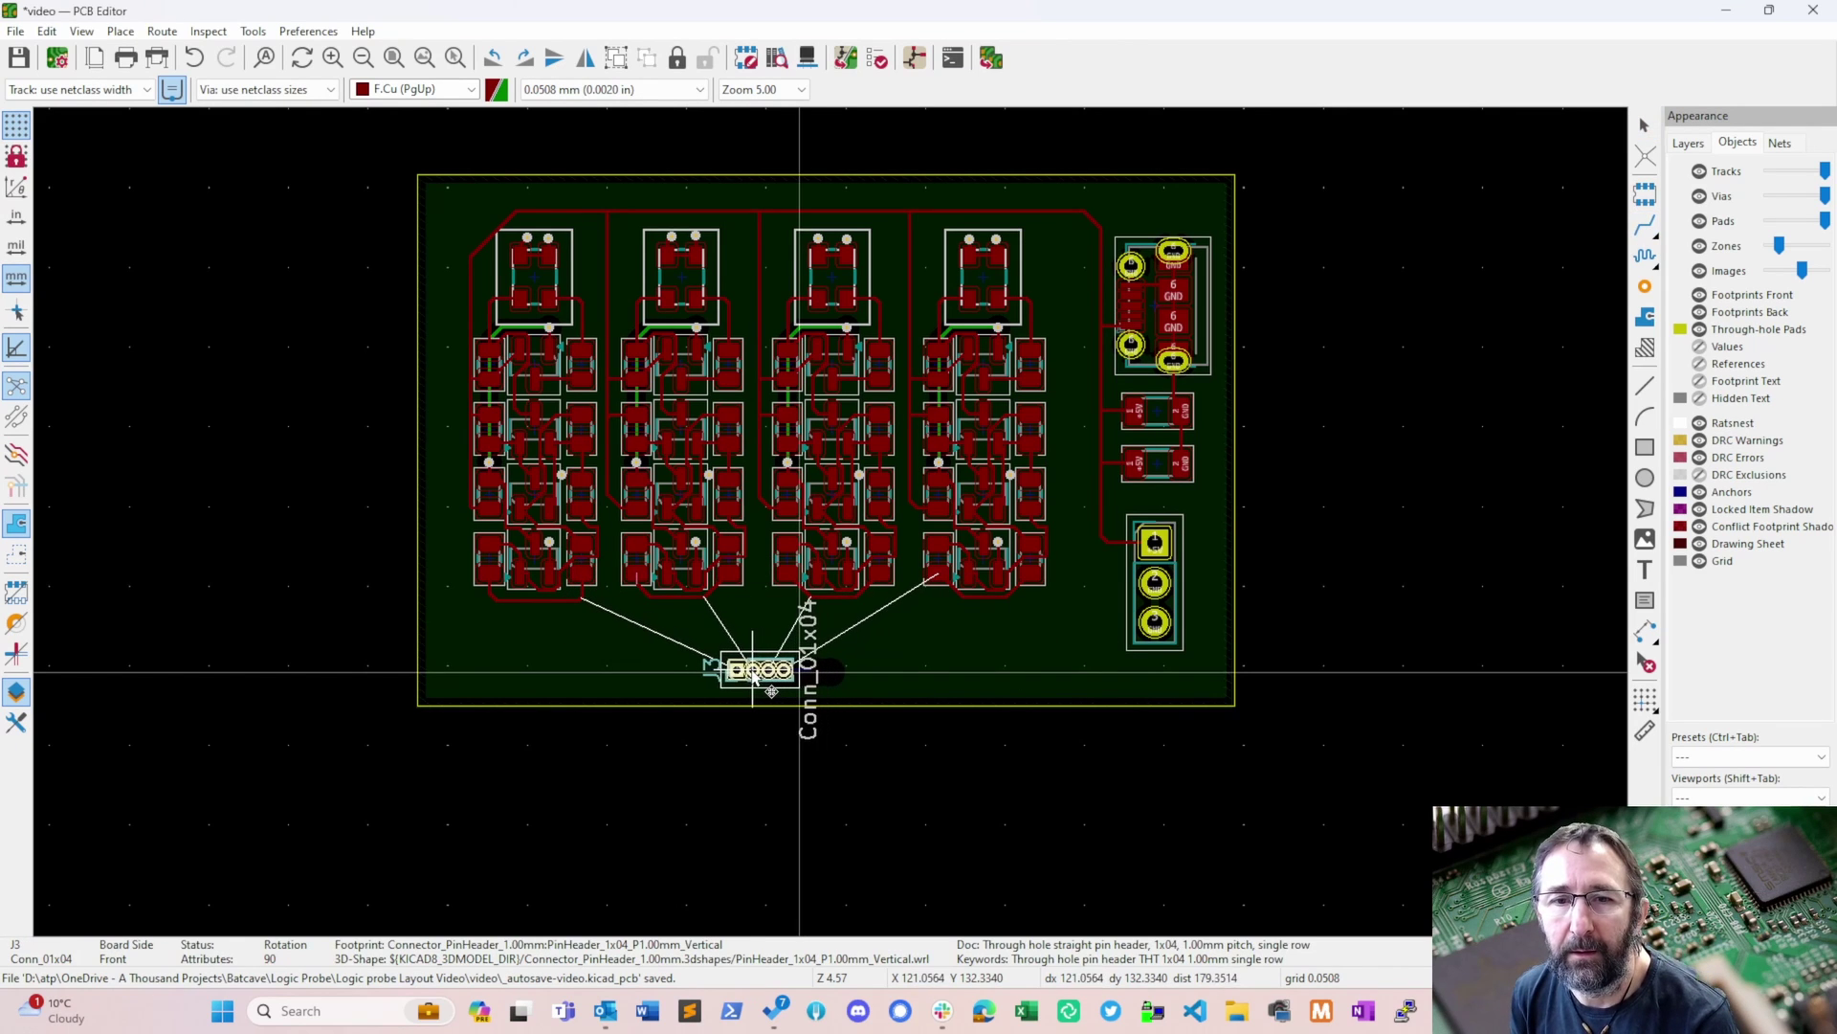
click(753, 673)
key(Escape)
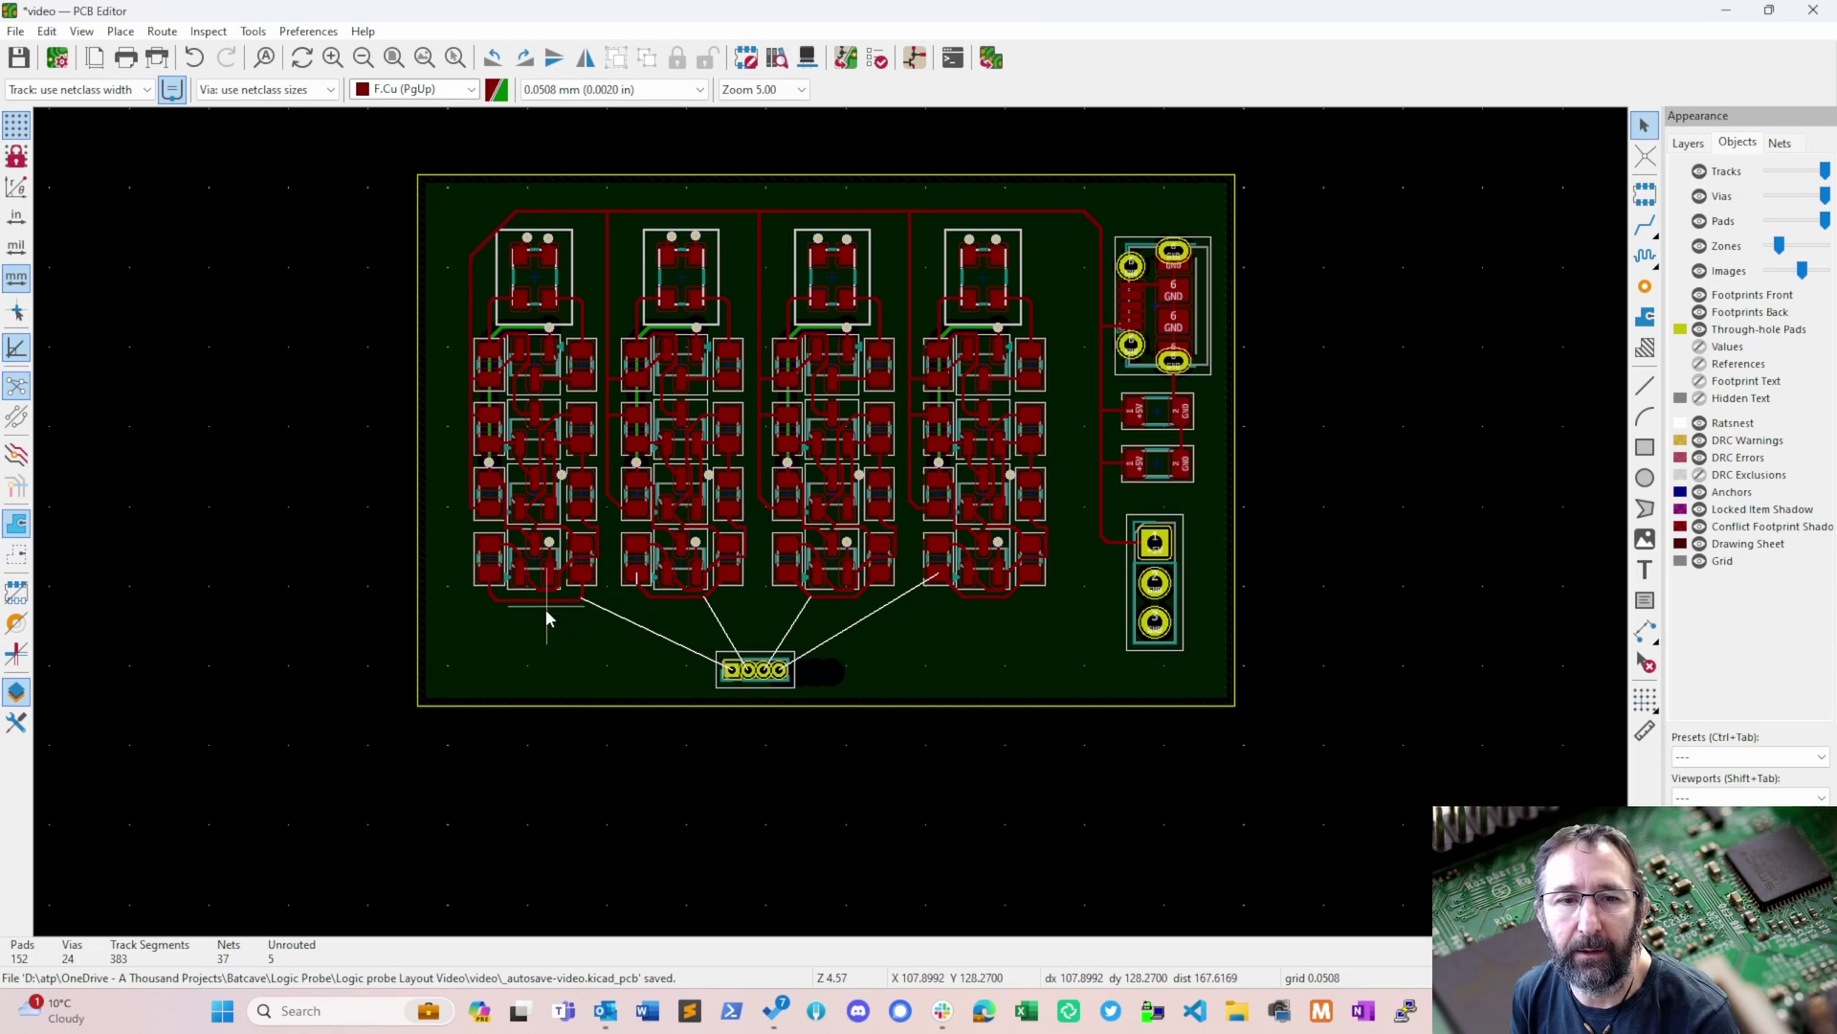
- Route the Channel 1, 4, 2 and 3 probe traces to their J3 pins
click(547, 610)
key(x)
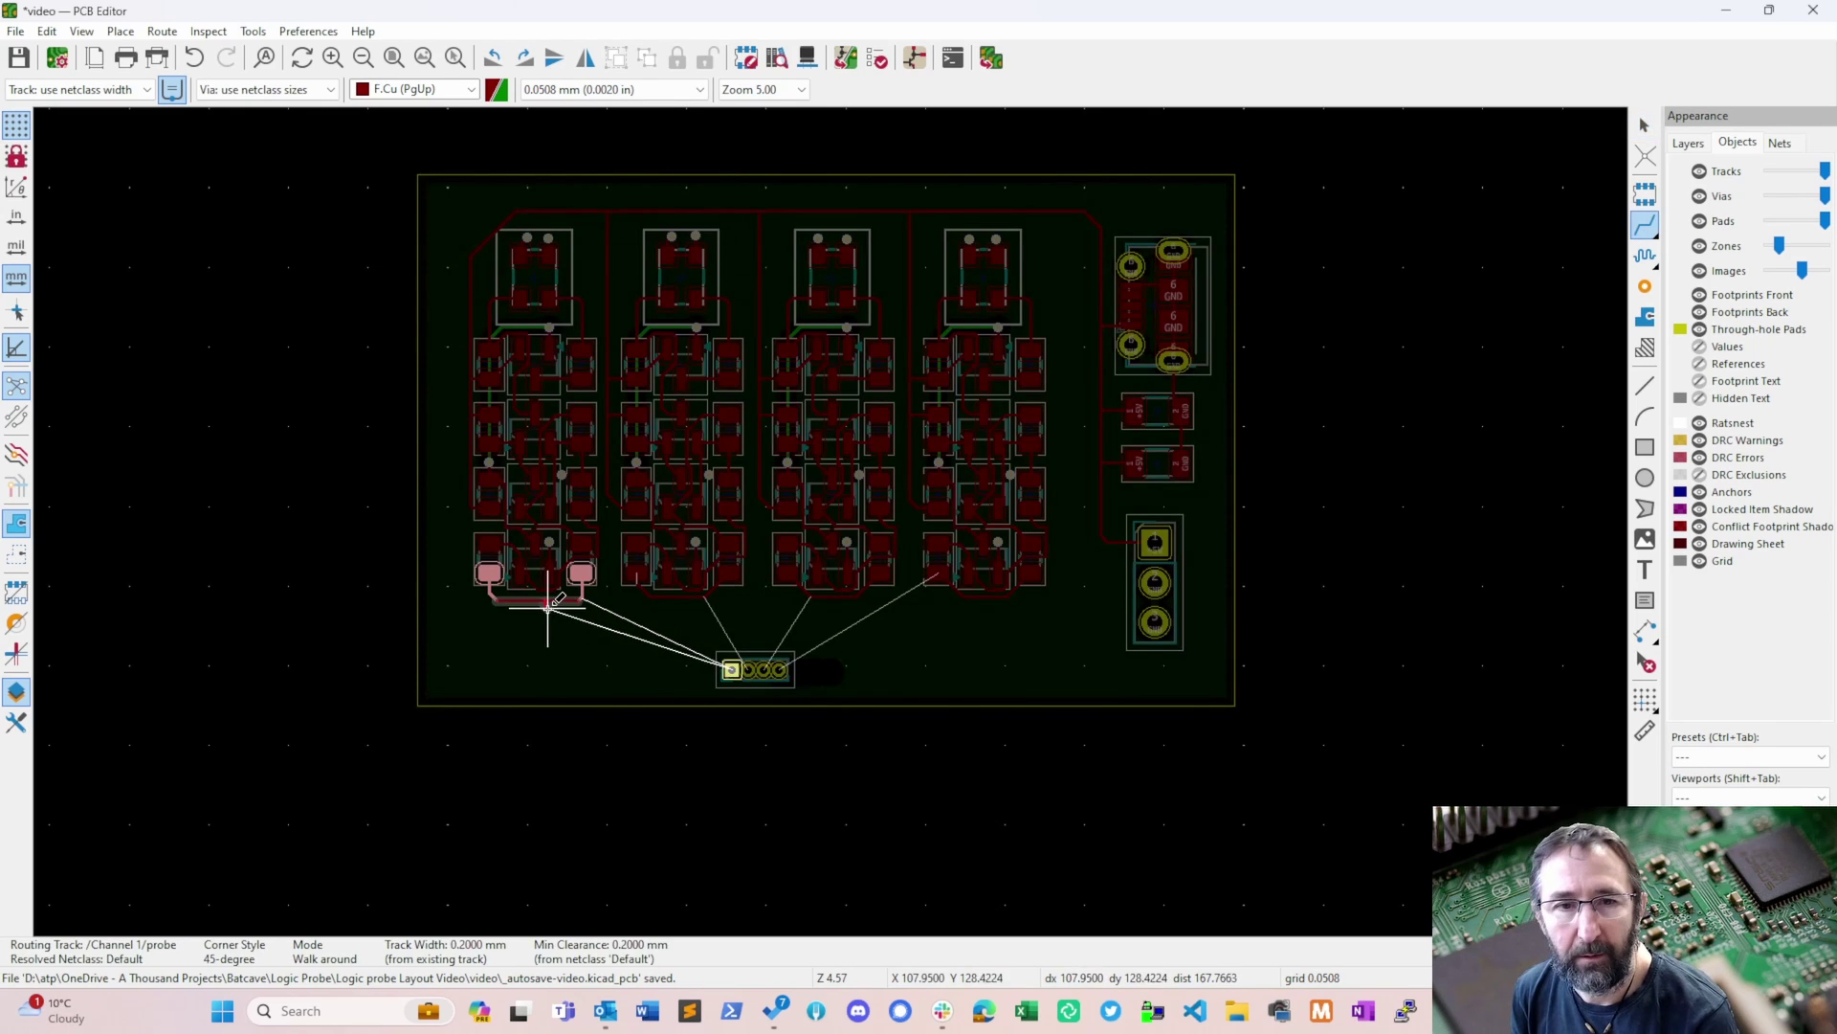
click(732, 667)
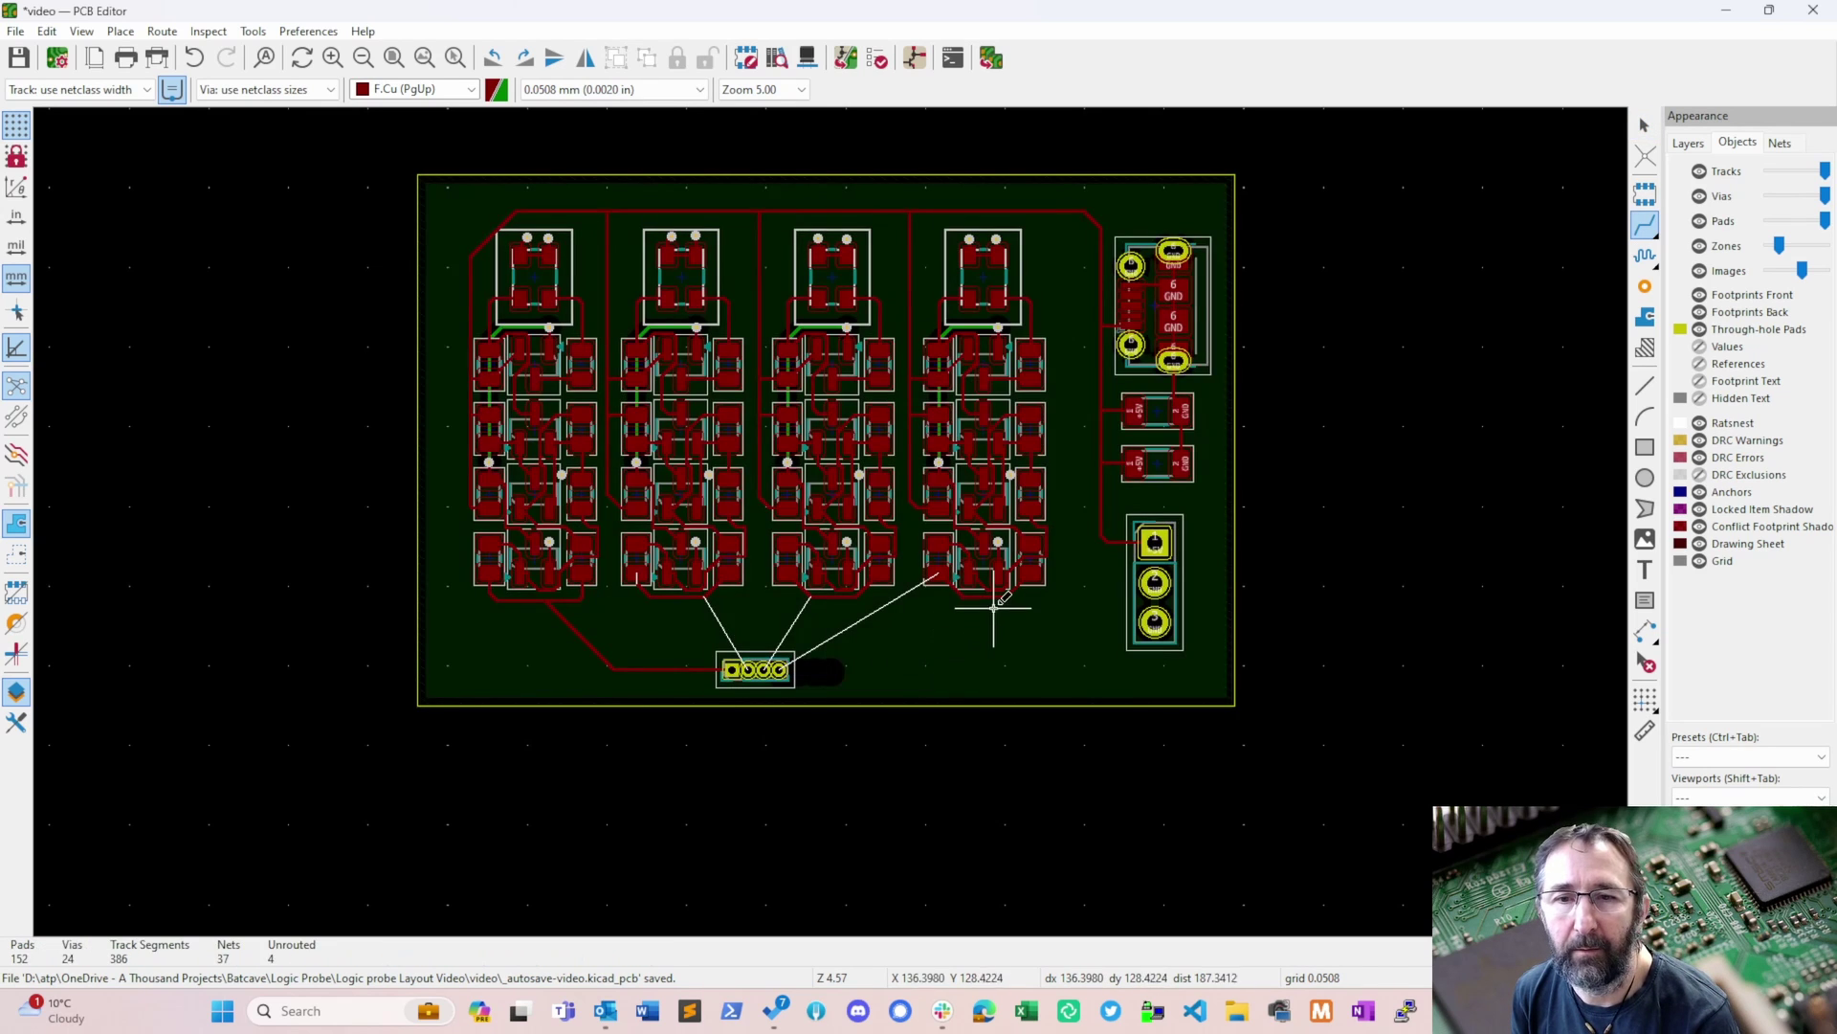
key(x)
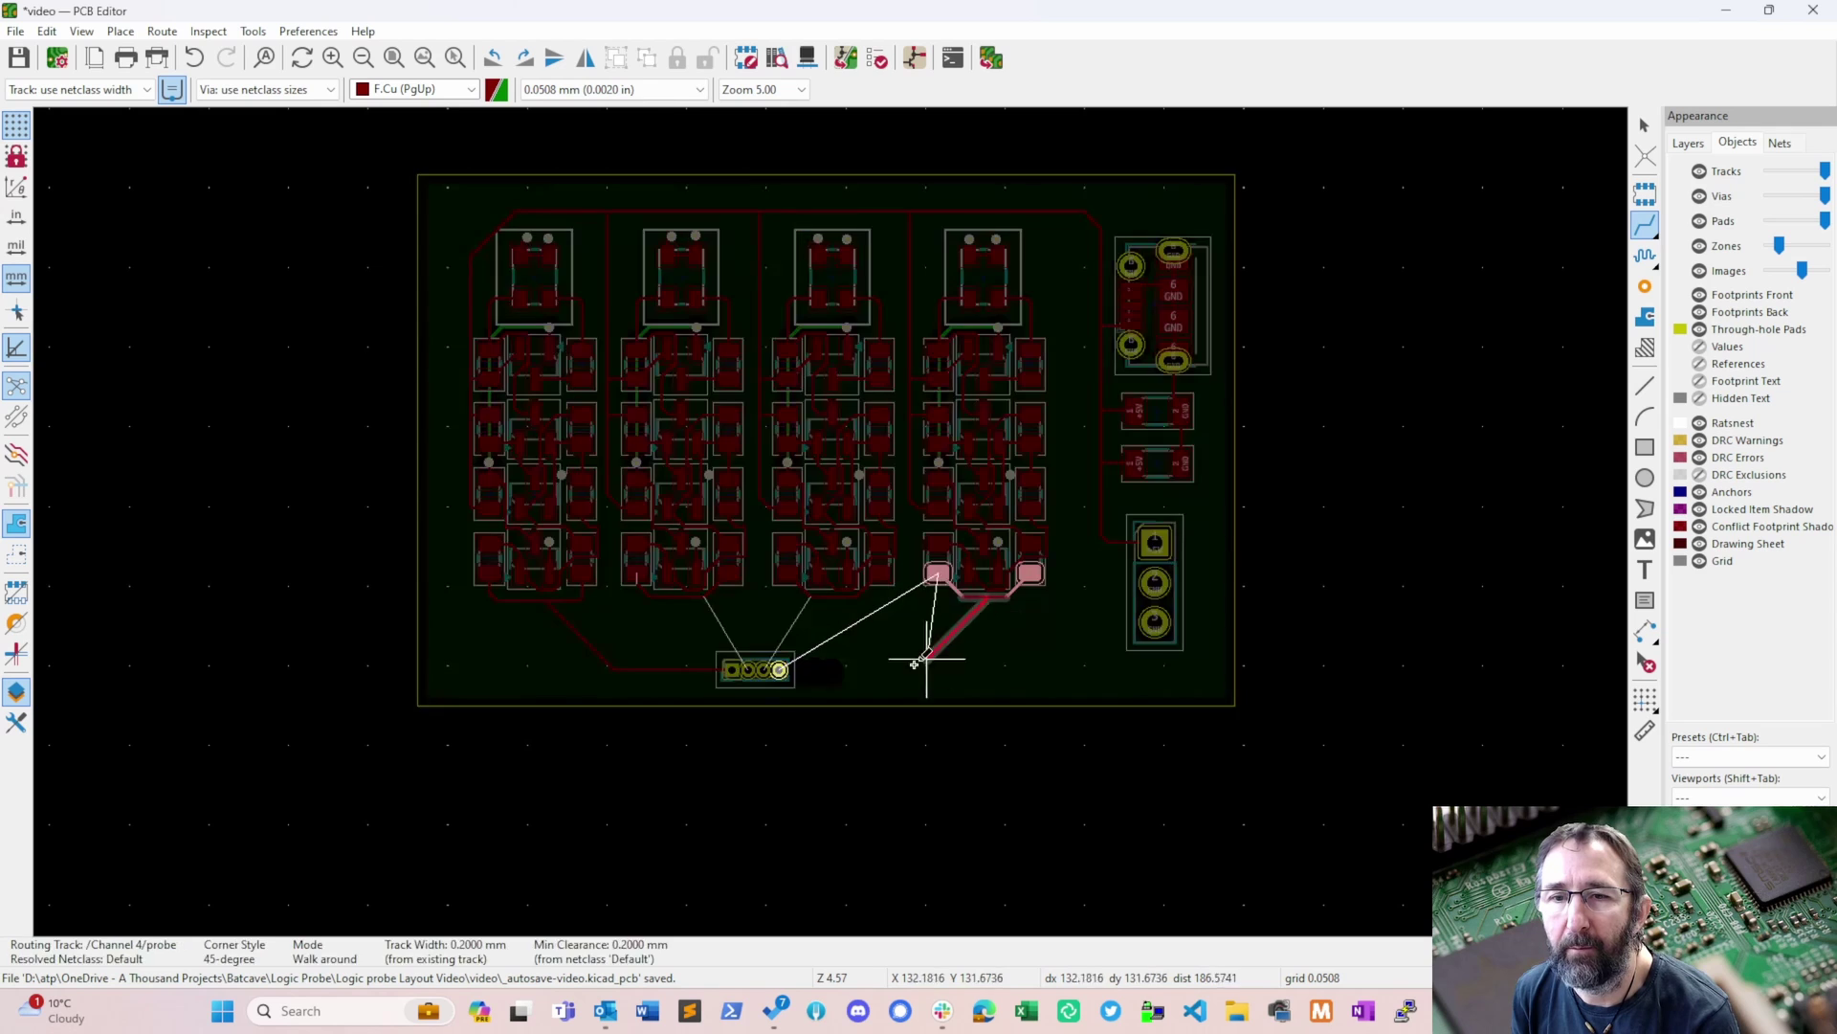
click(780, 669)
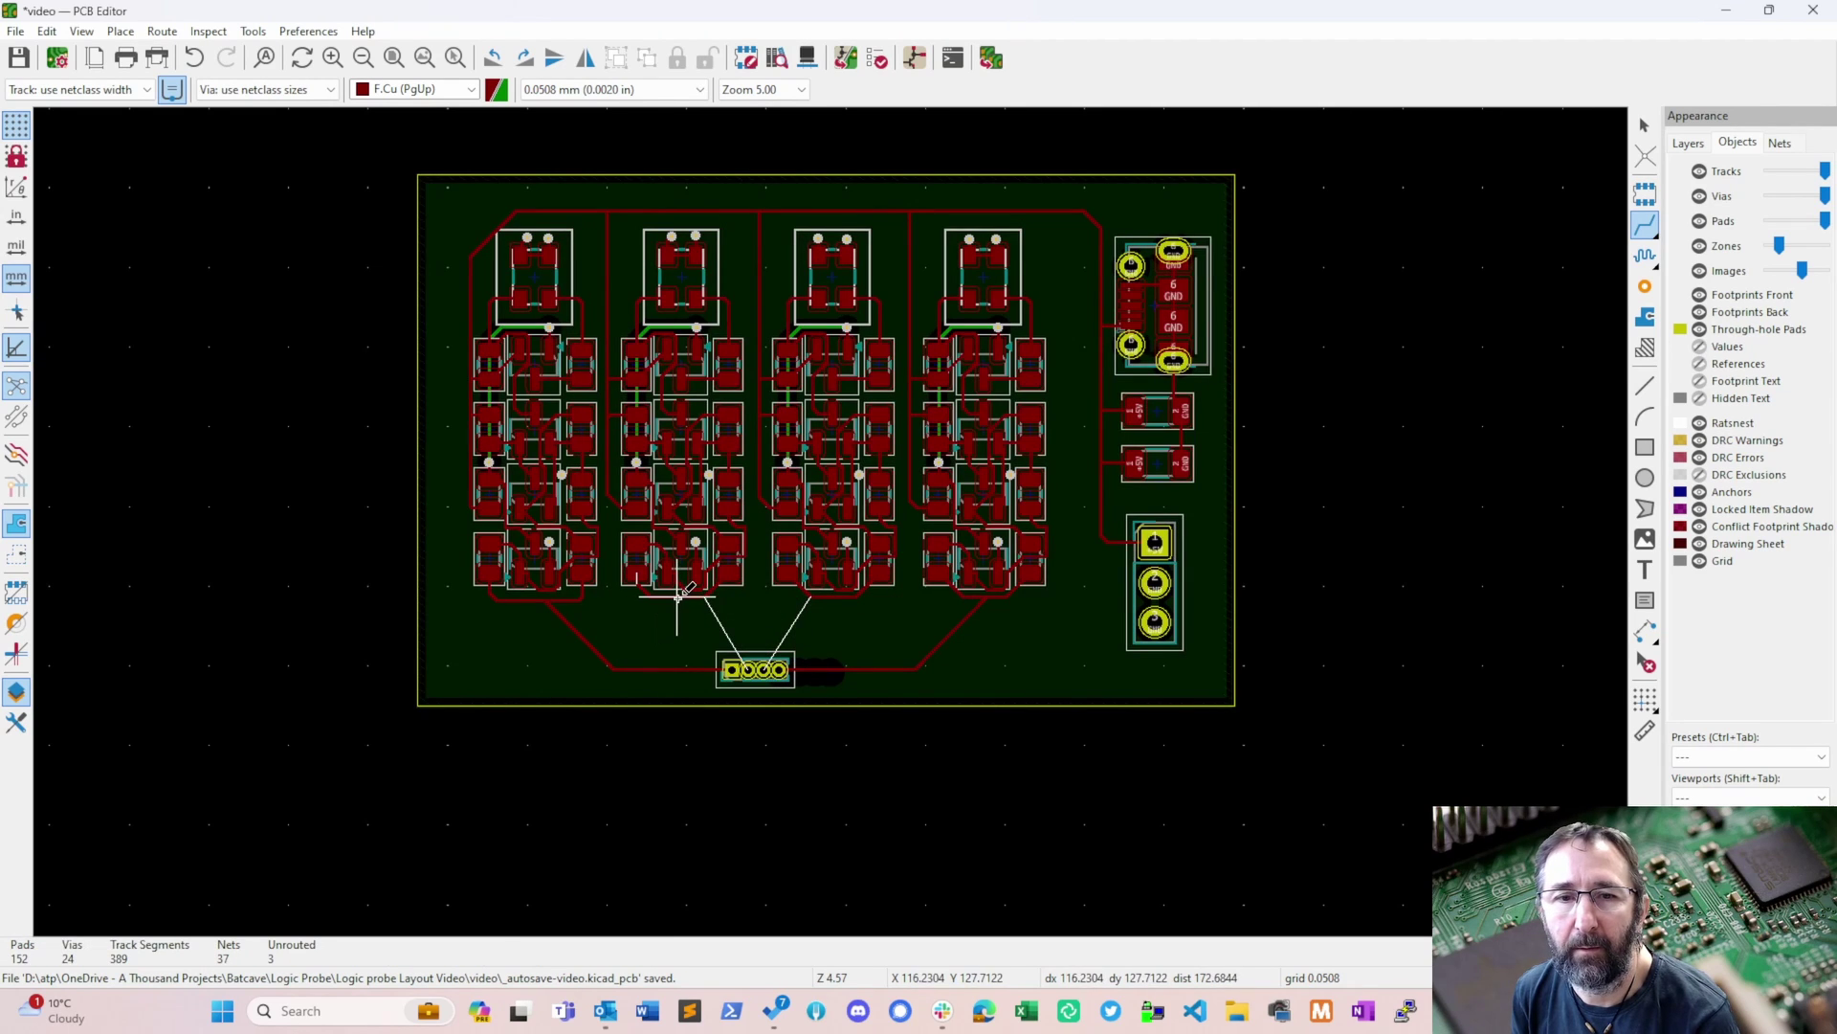
key(x)
click(745, 669)
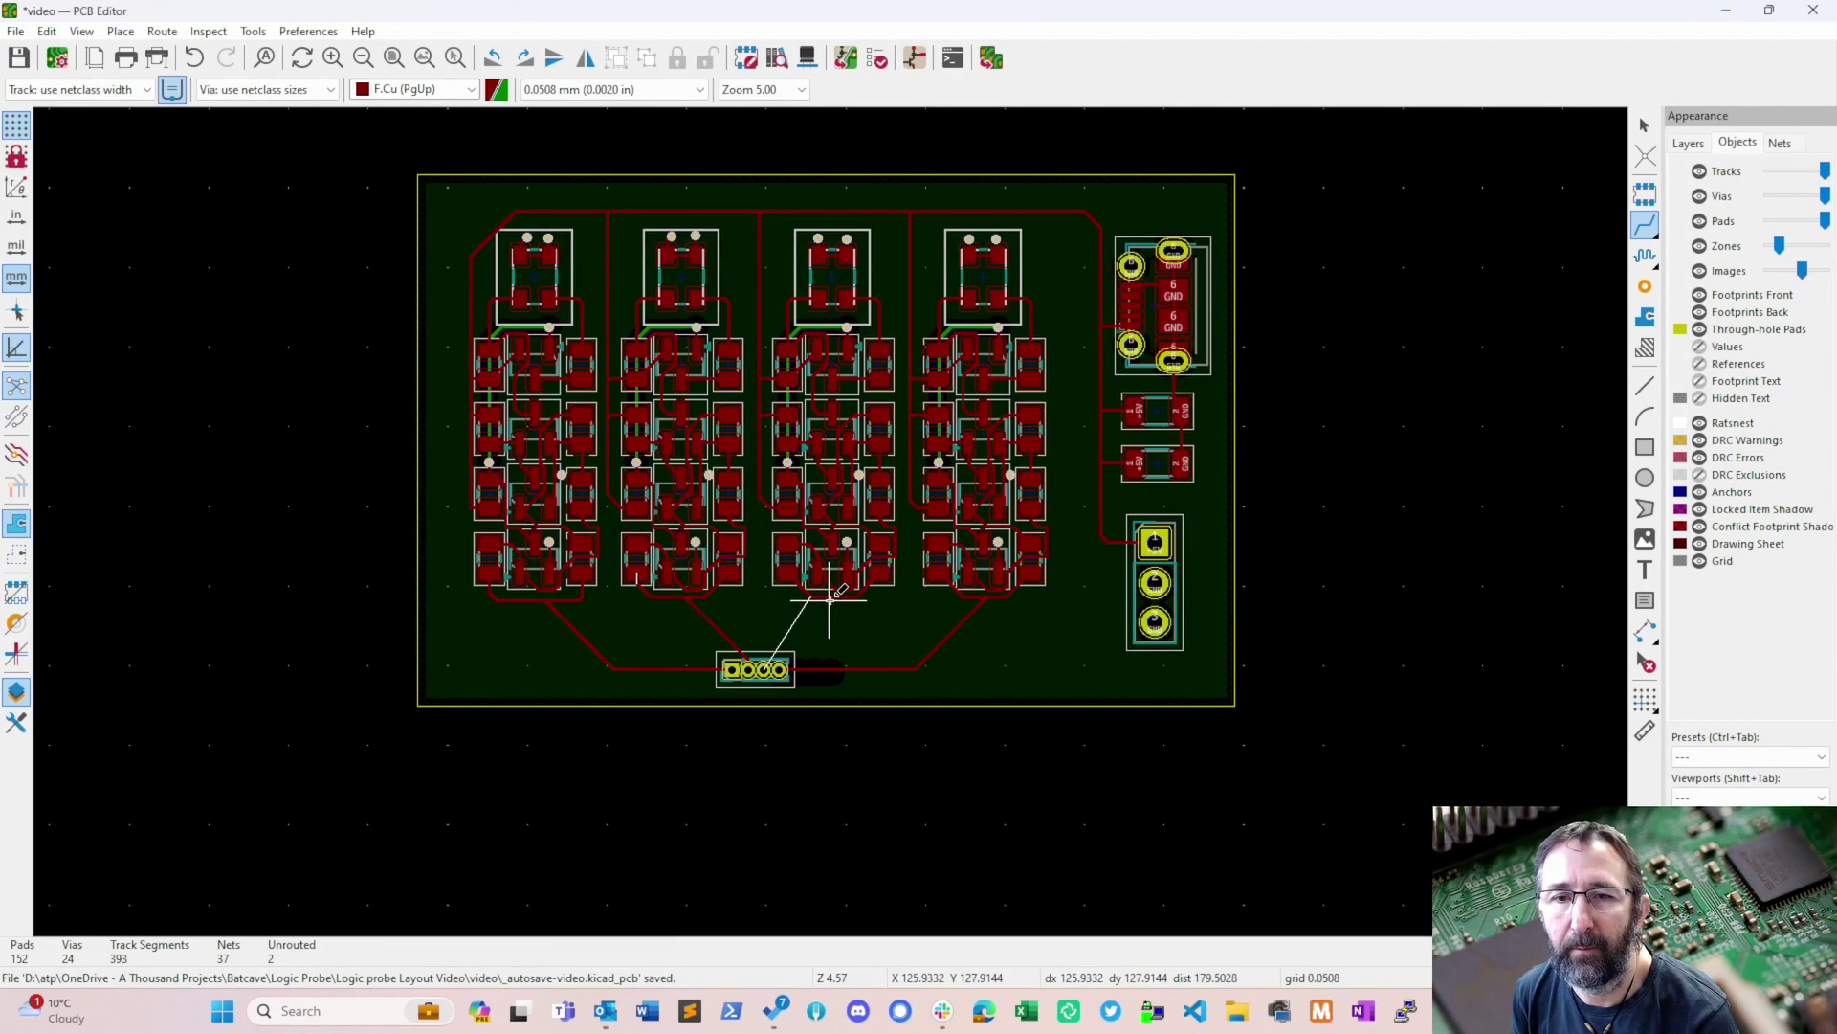
key(x)
key(Escape)
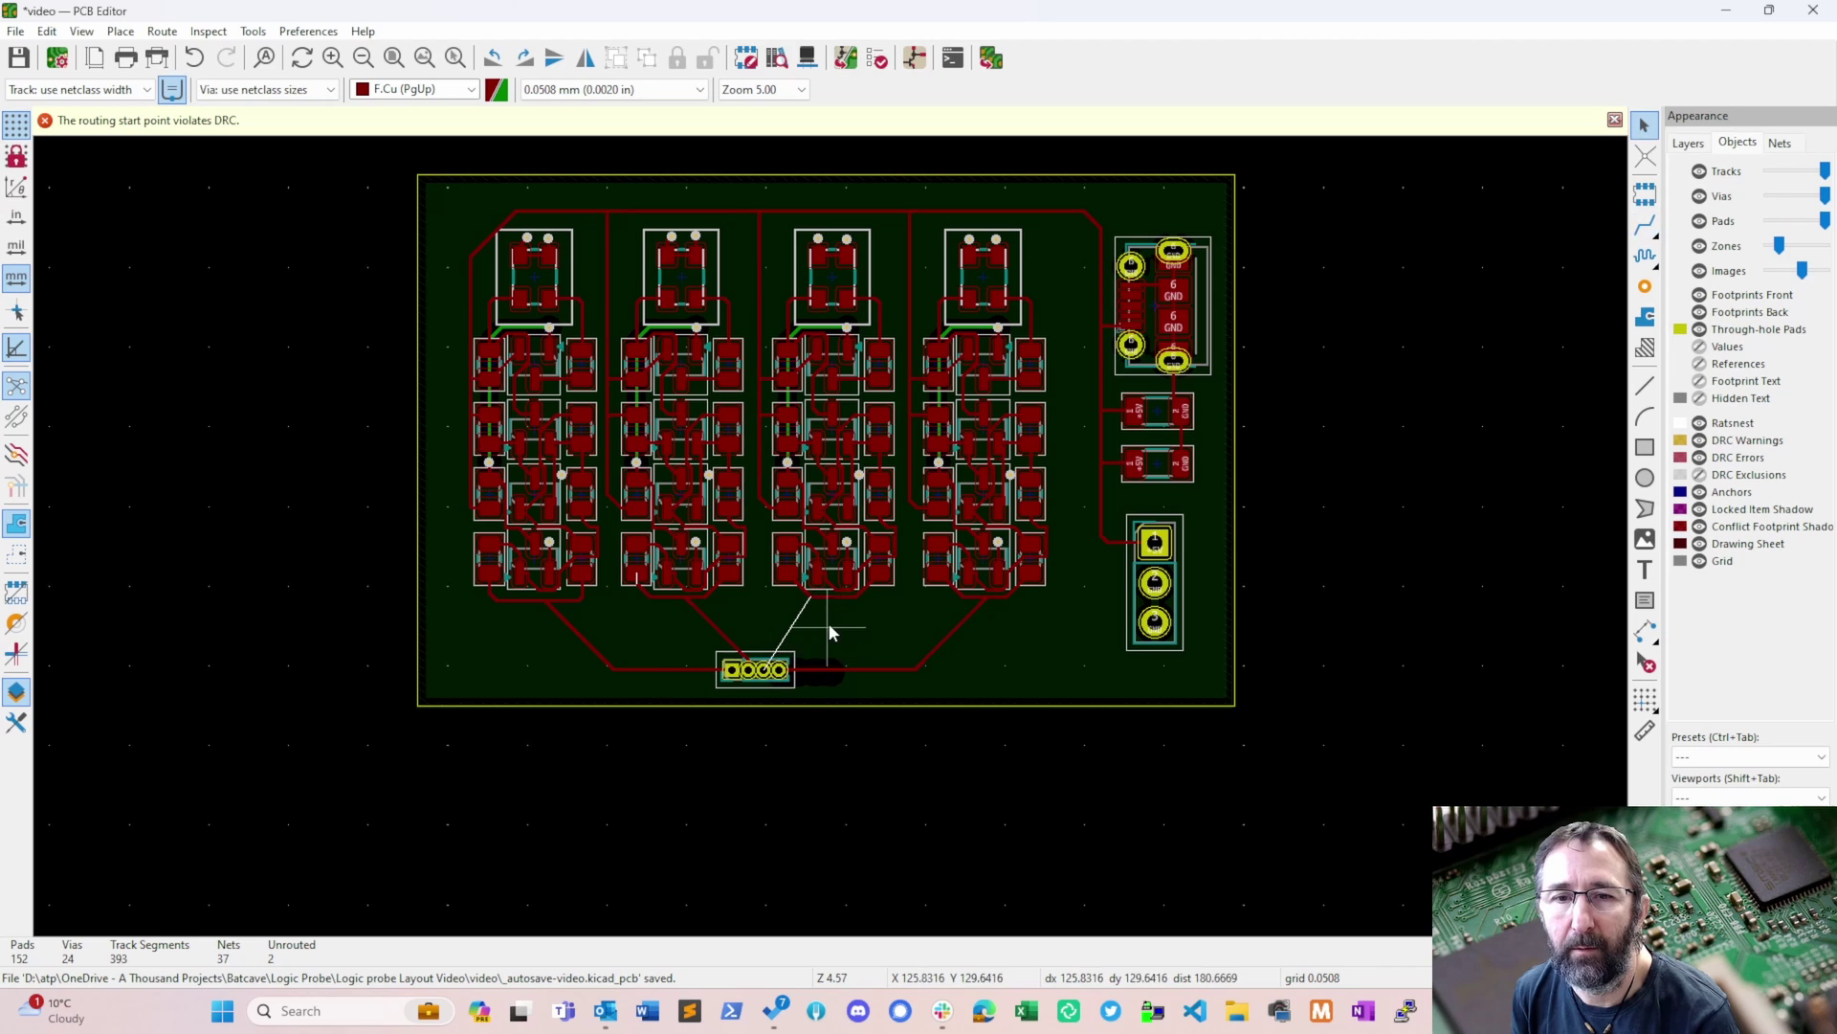
key(x)
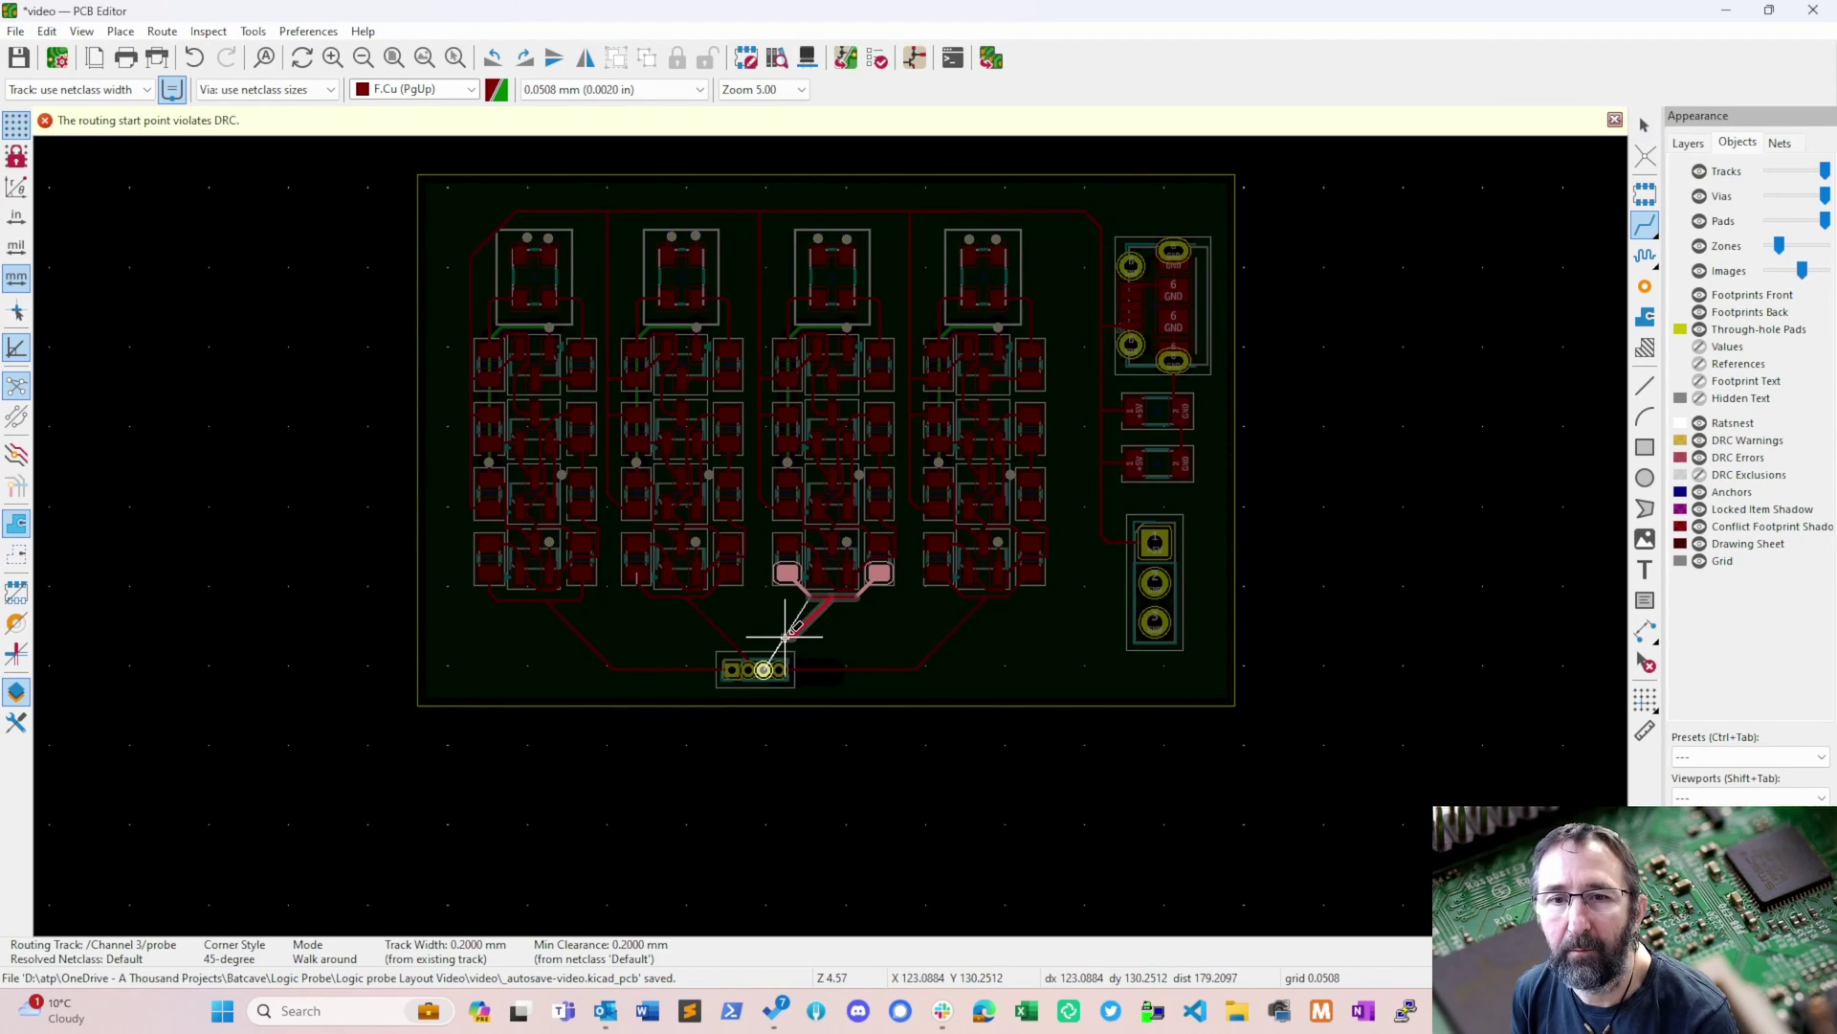
click(763, 668)
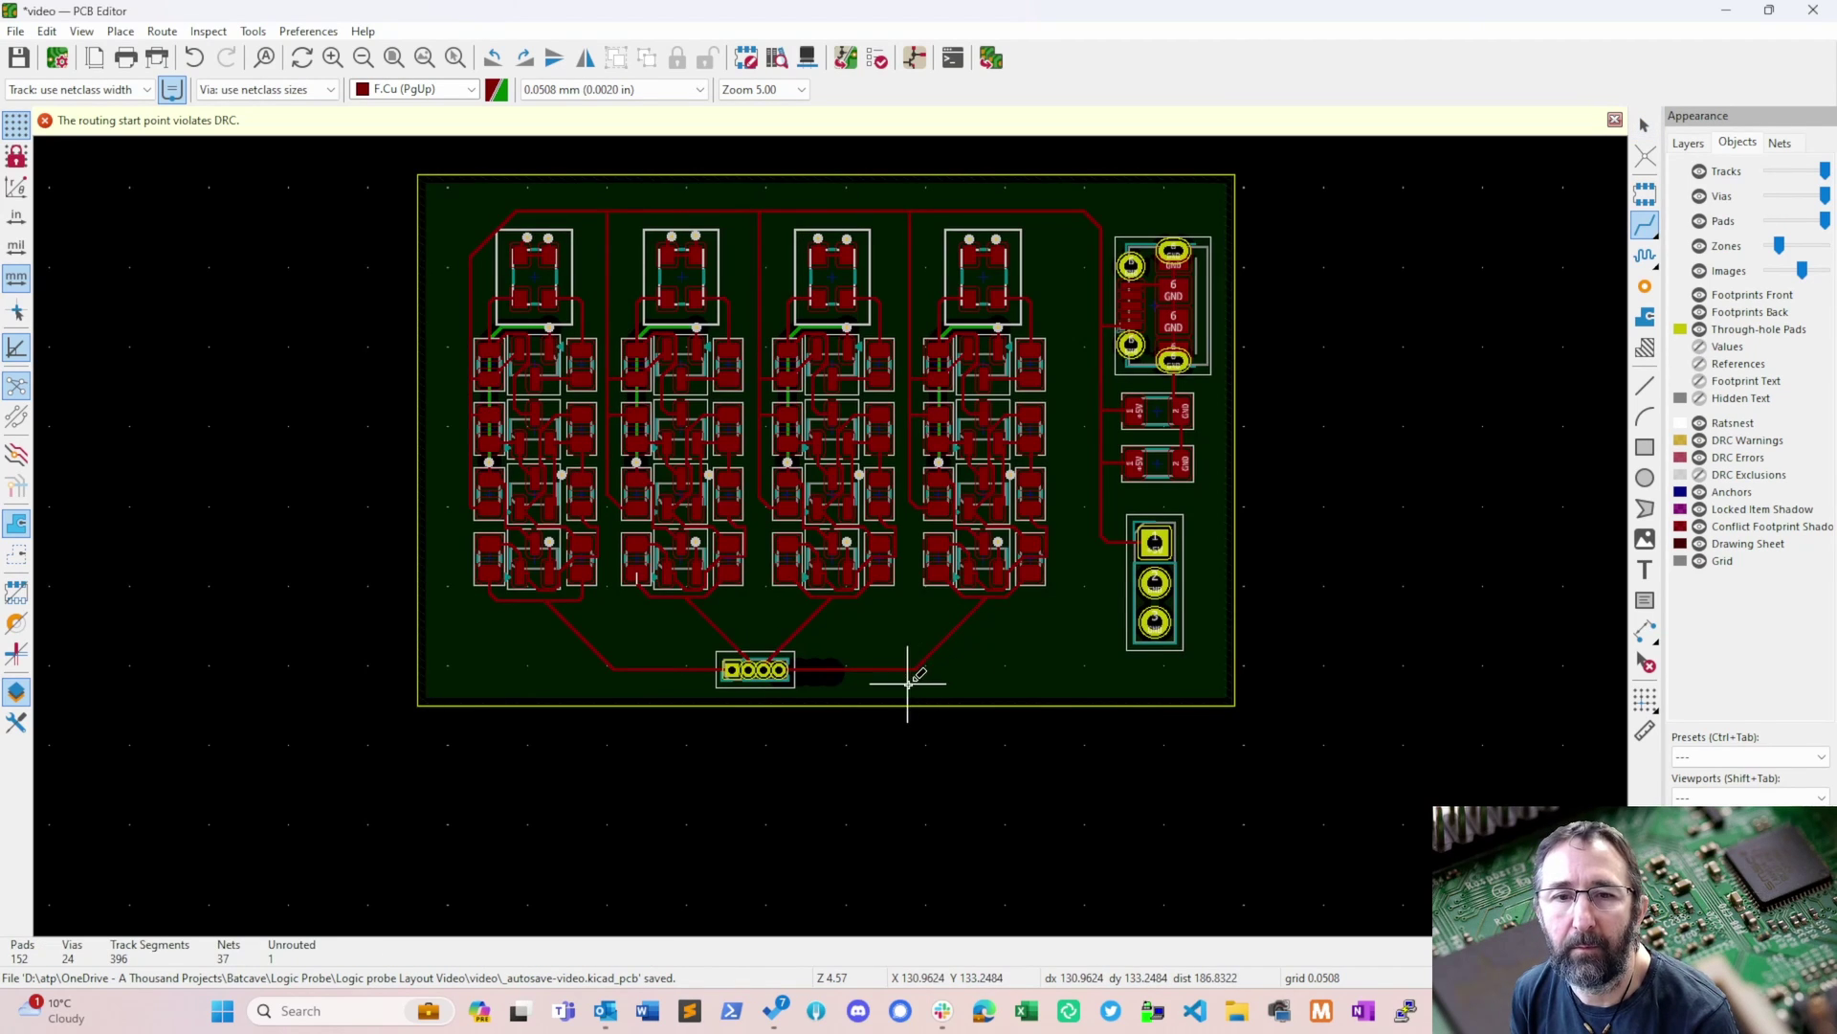
key(Escape)
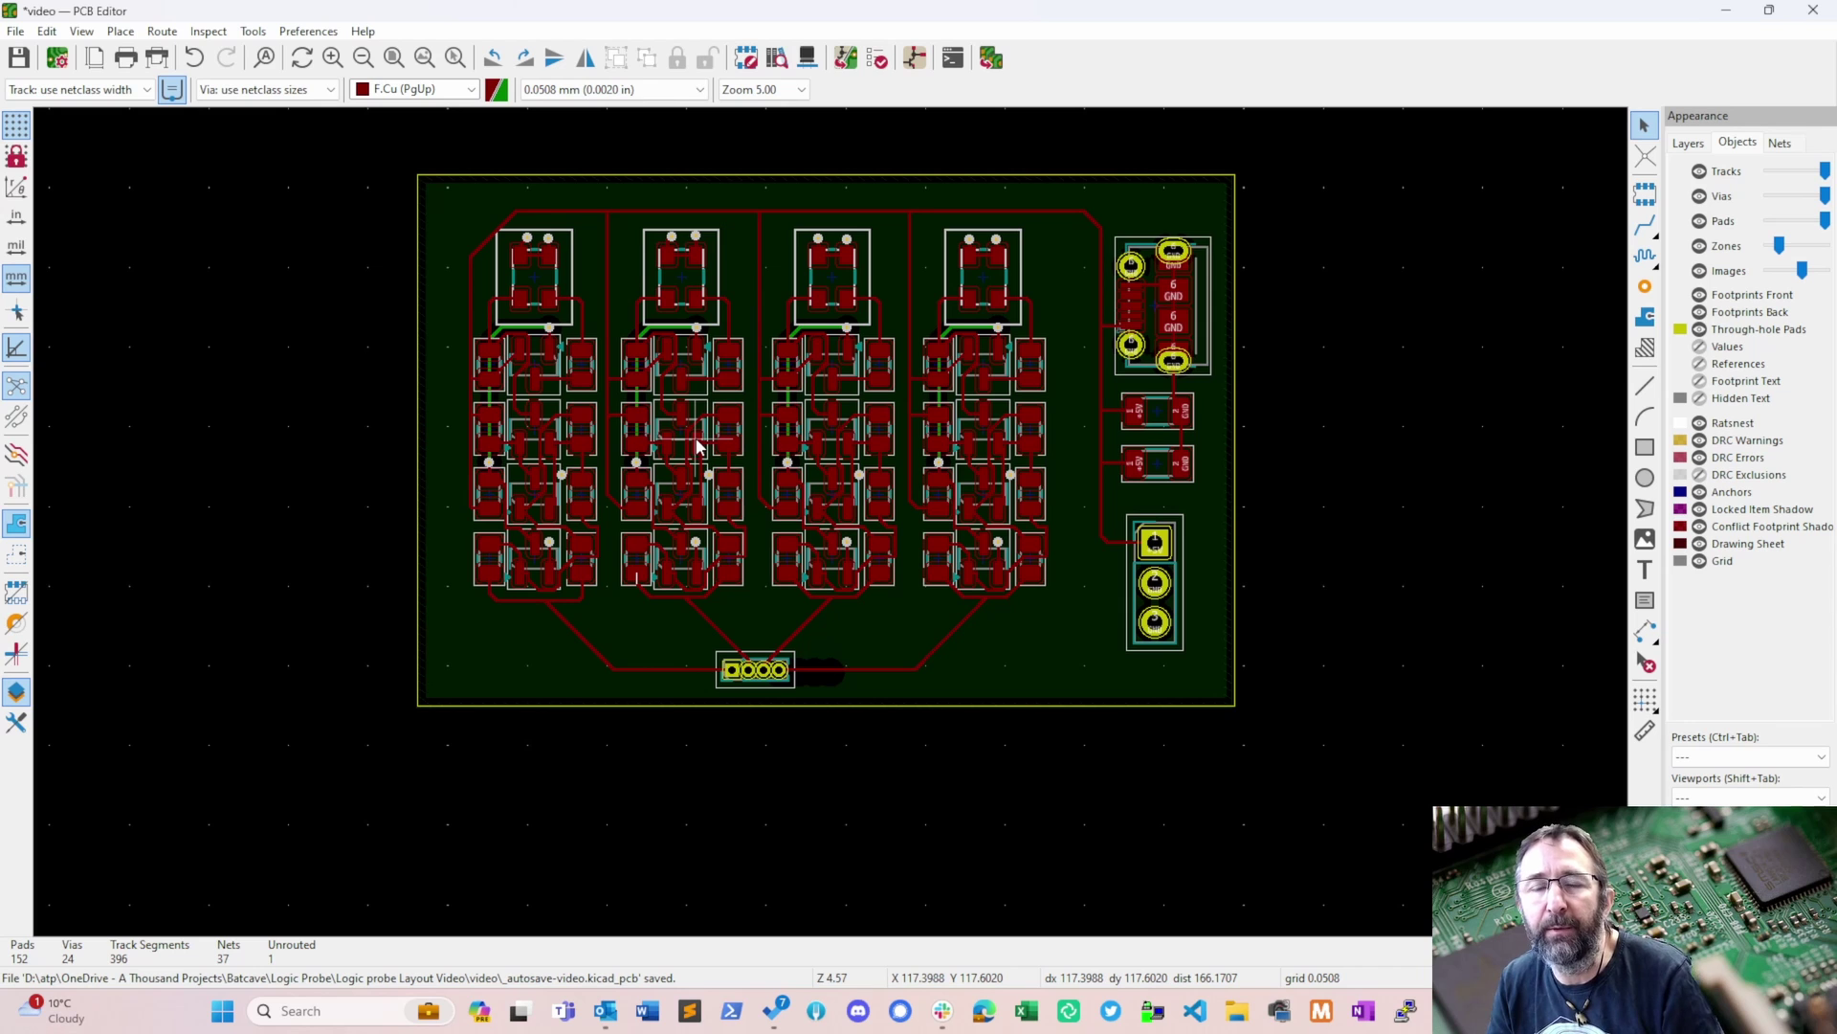
- Bring up the Schematic Editor and open the Channel 1 sub-sheet
mouse_move(1448, 1010)
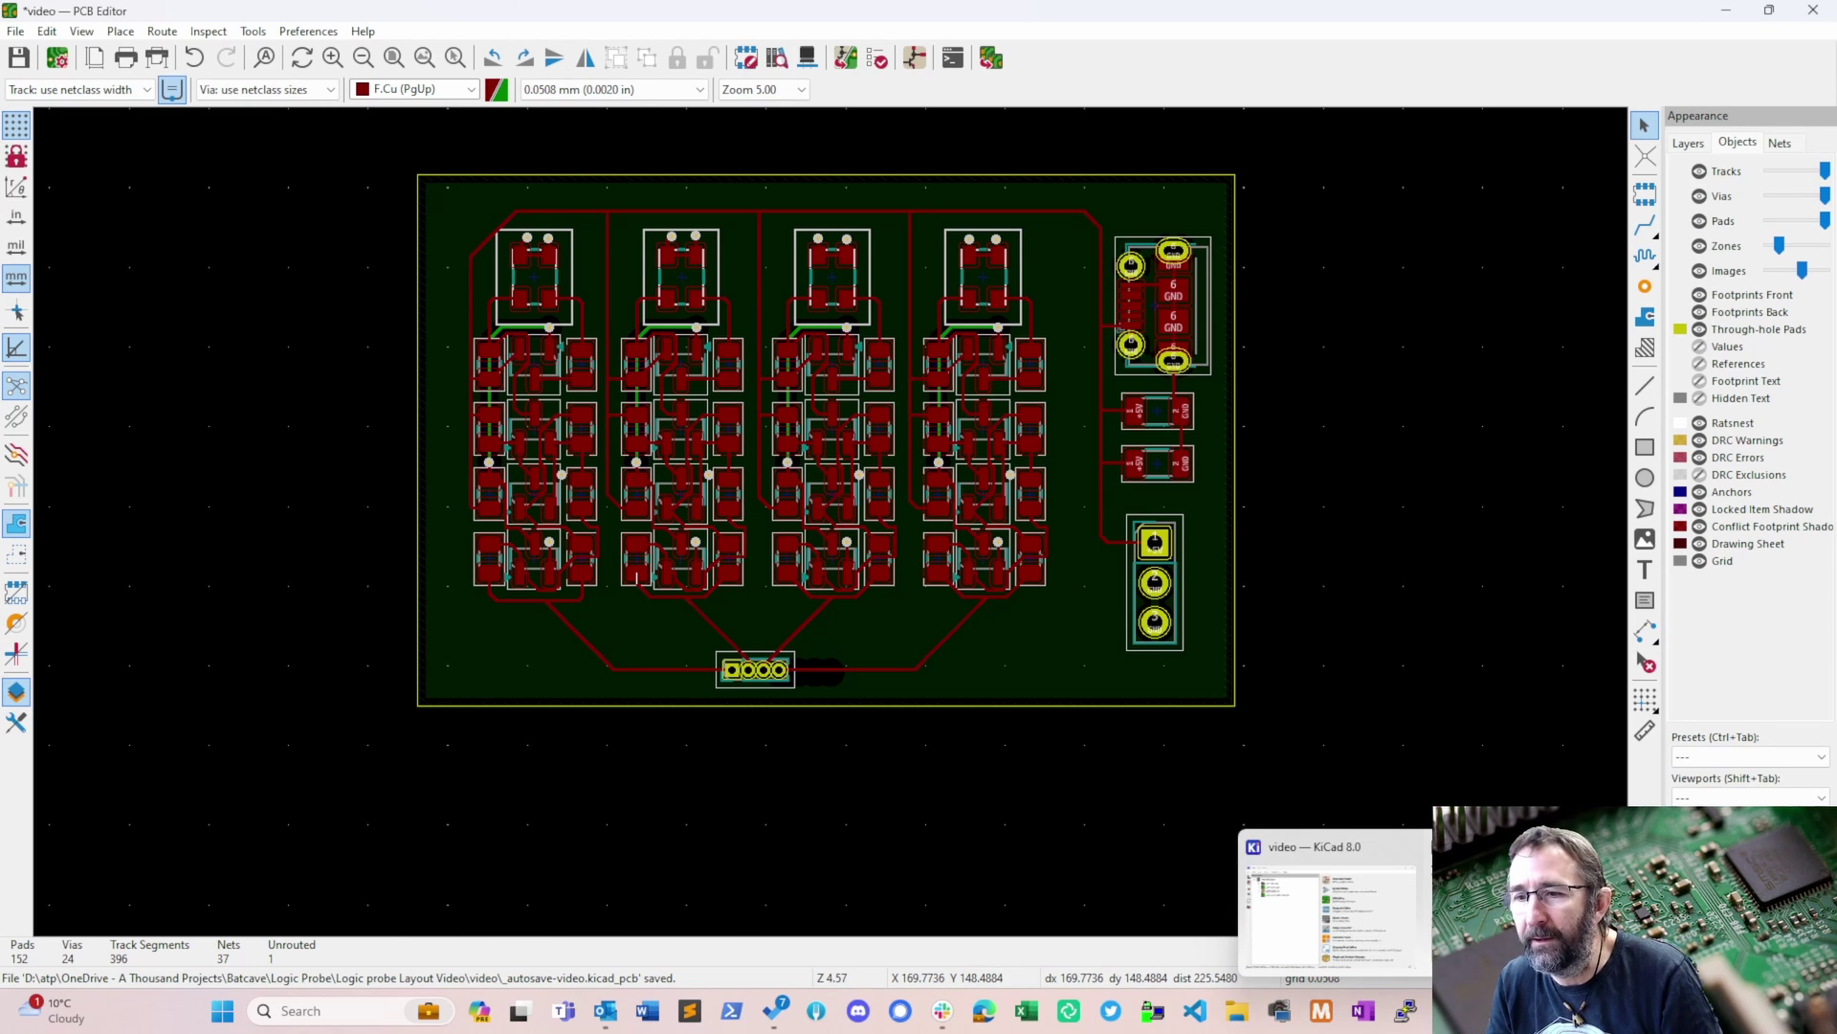
click(1331, 914)
scroll(1004, 603, down, 3)
scroll(1075, 492, up, 2)
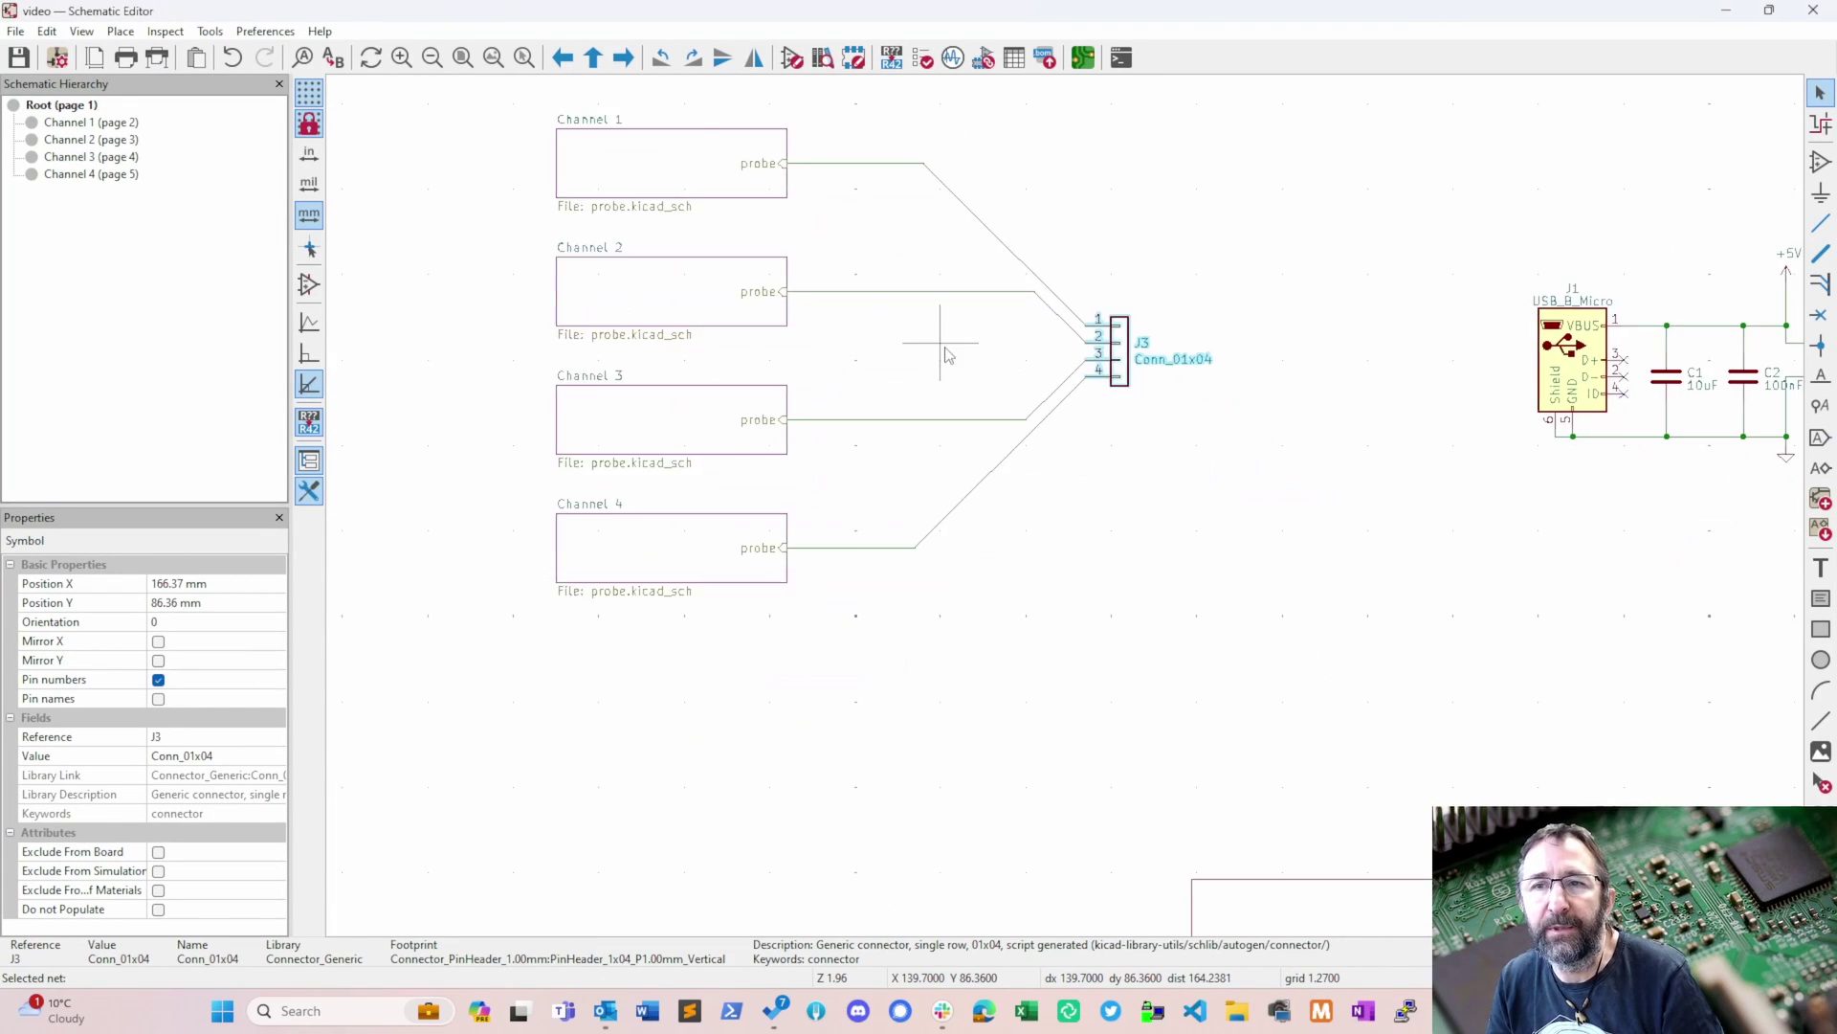
scroll(946, 355, down, 2)
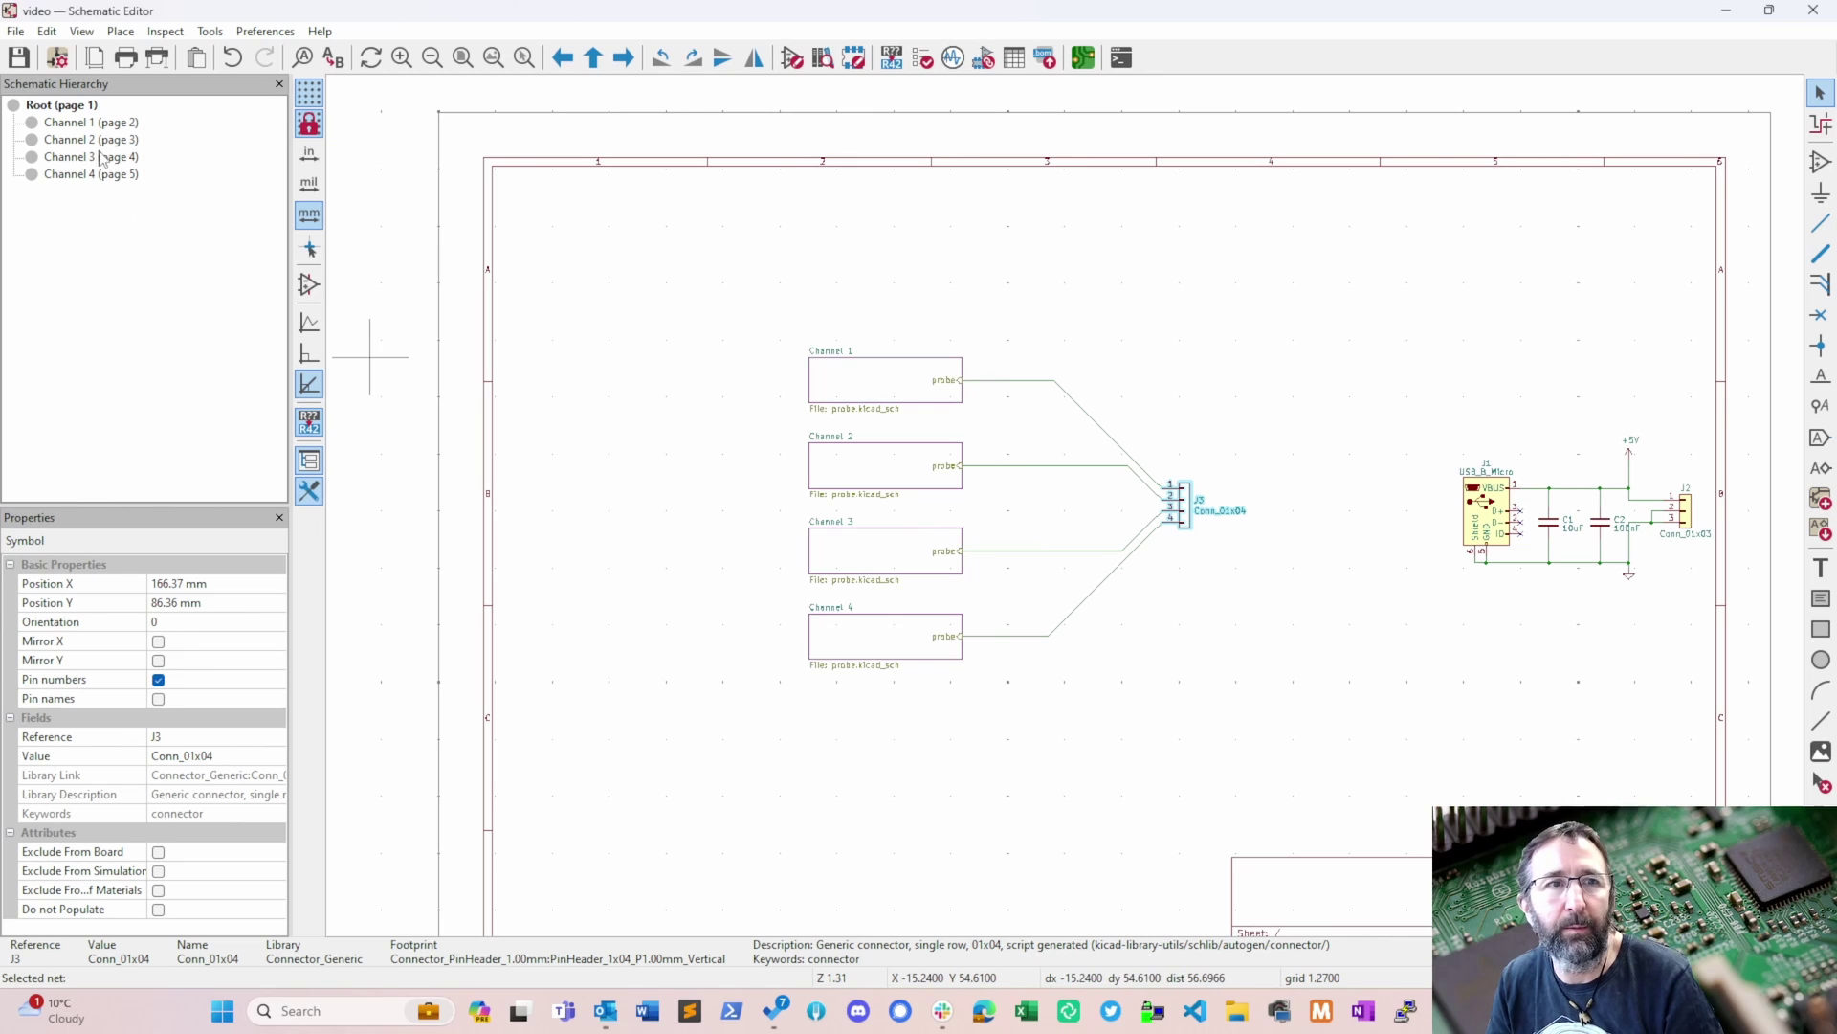
click(92, 123)
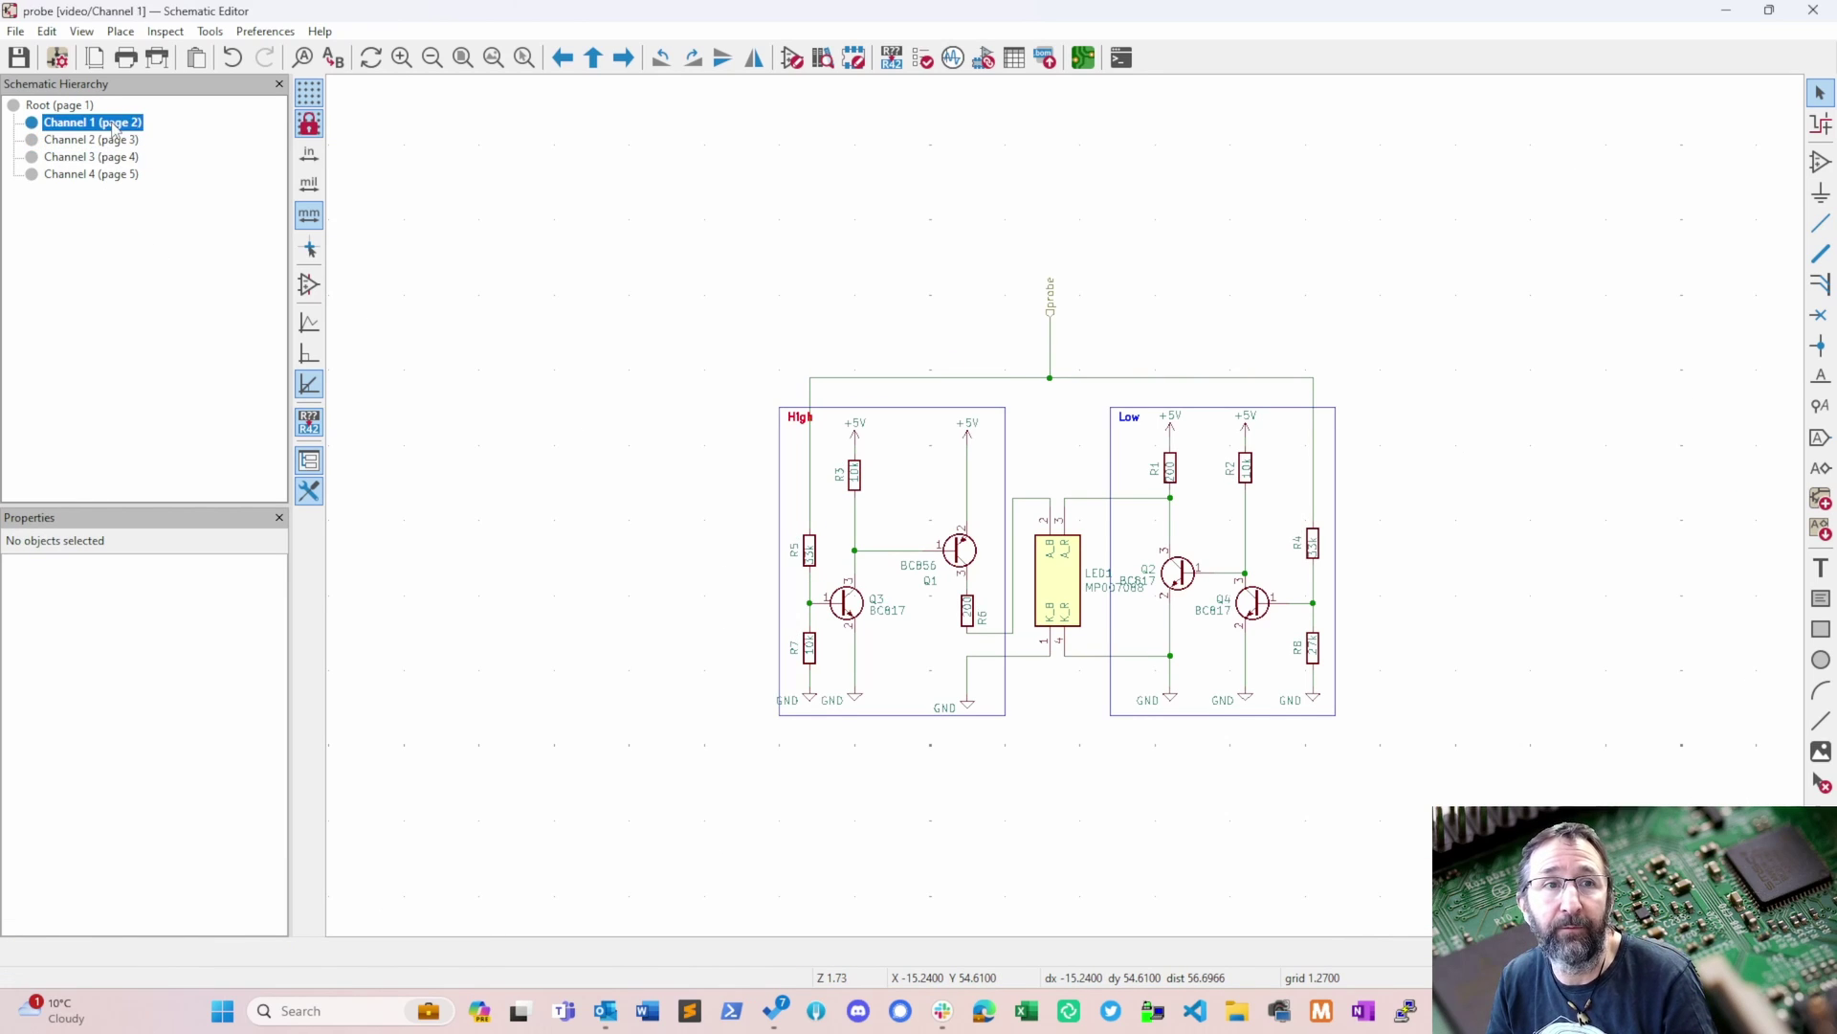
- Change R3's value to 100k, then compare the Channel 2, 3 and 4 sheets
double_click(857, 495)
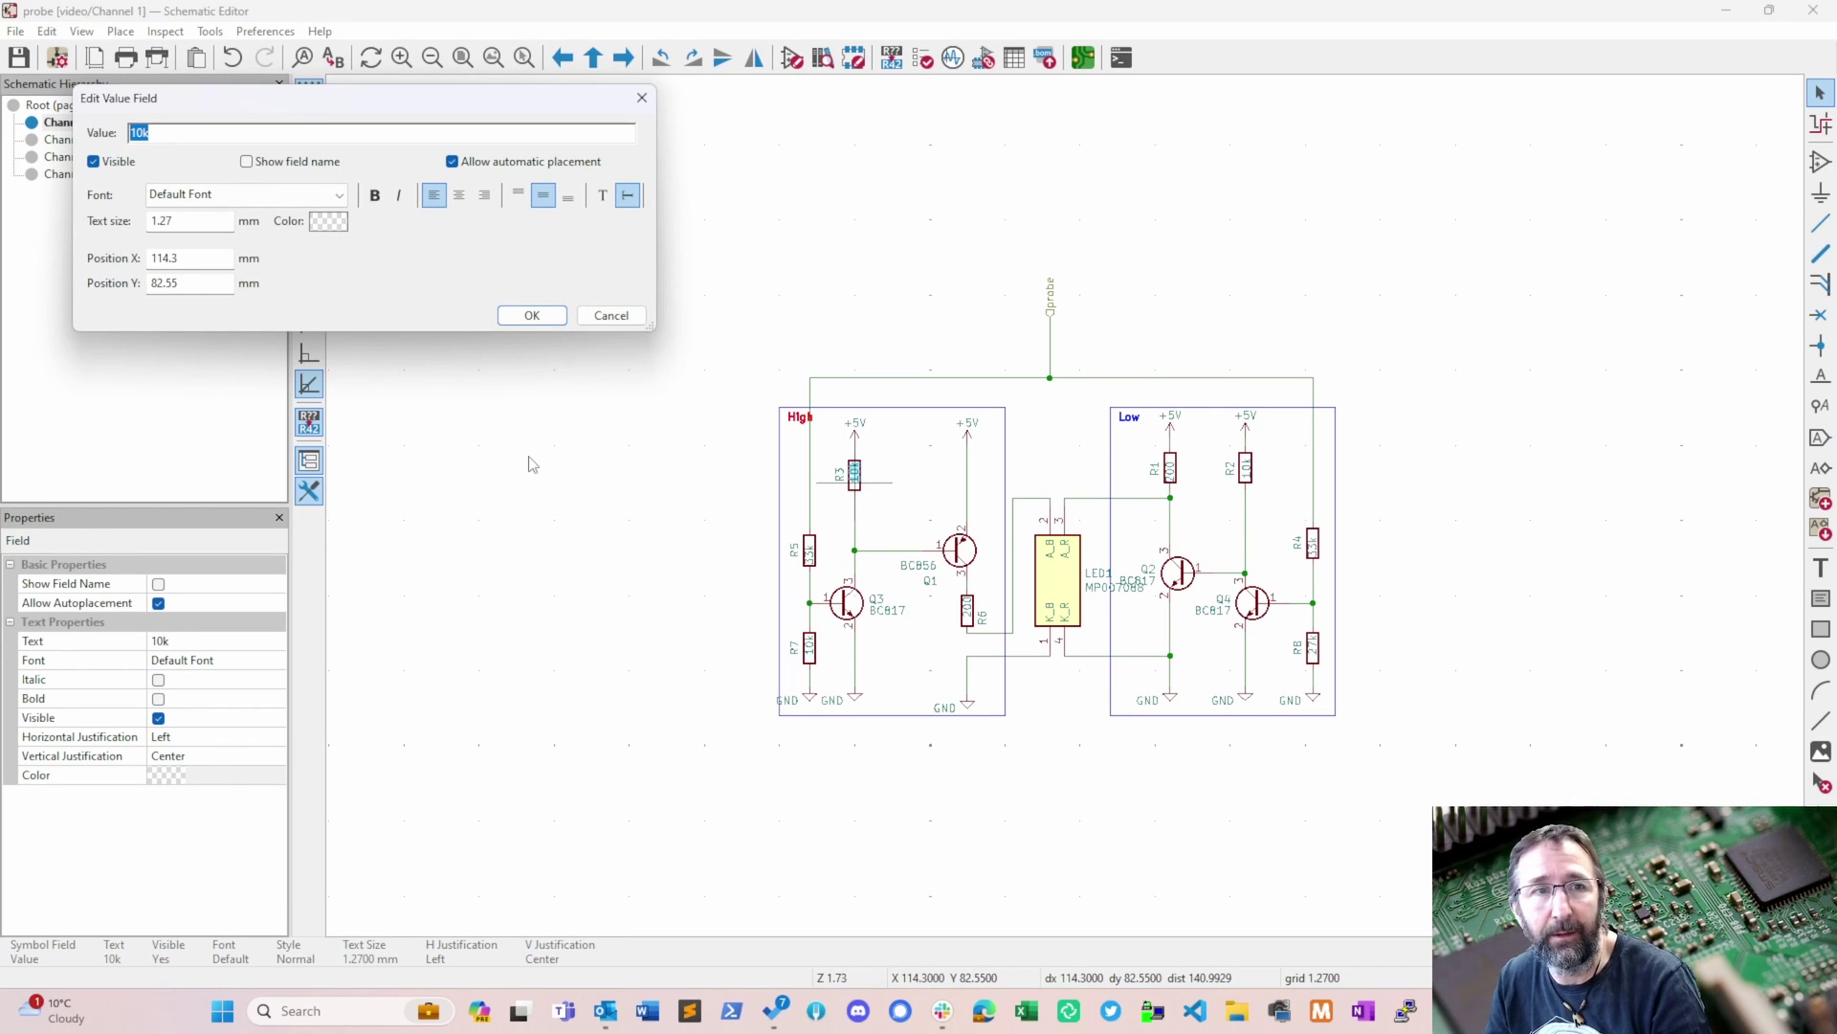
text(100k)
click(532, 315)
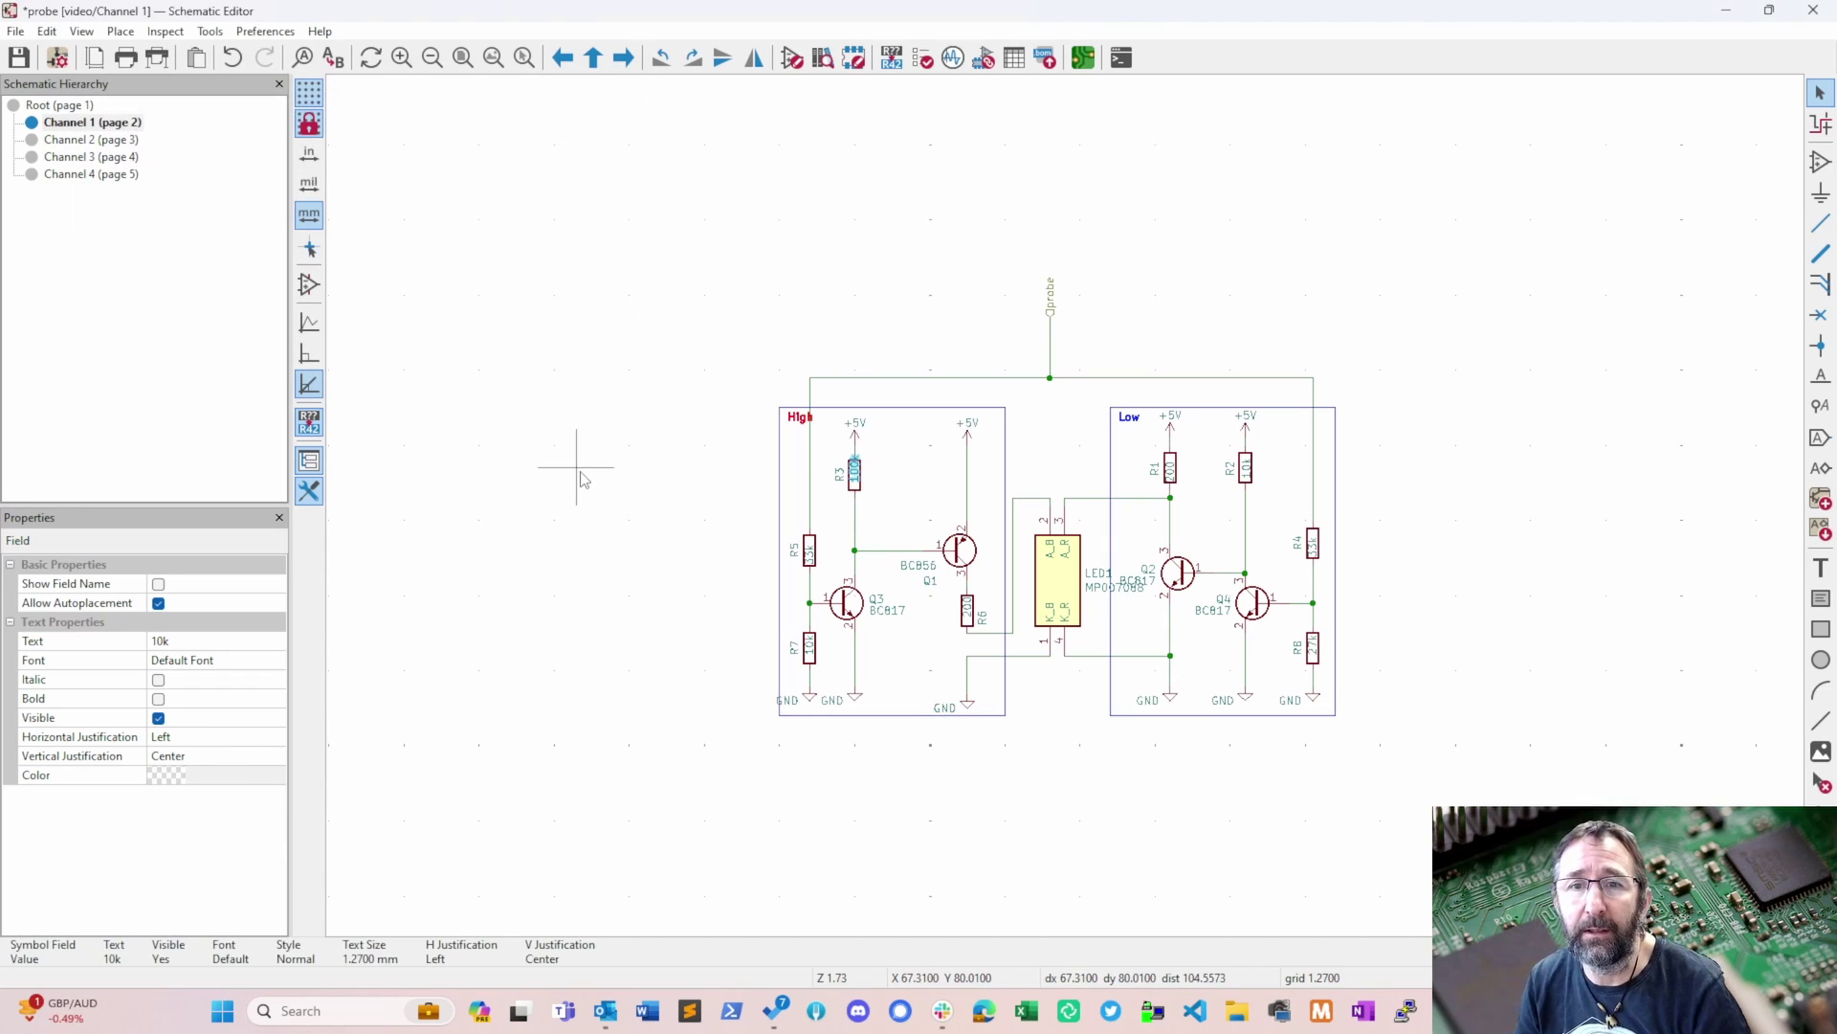
click(115, 156)
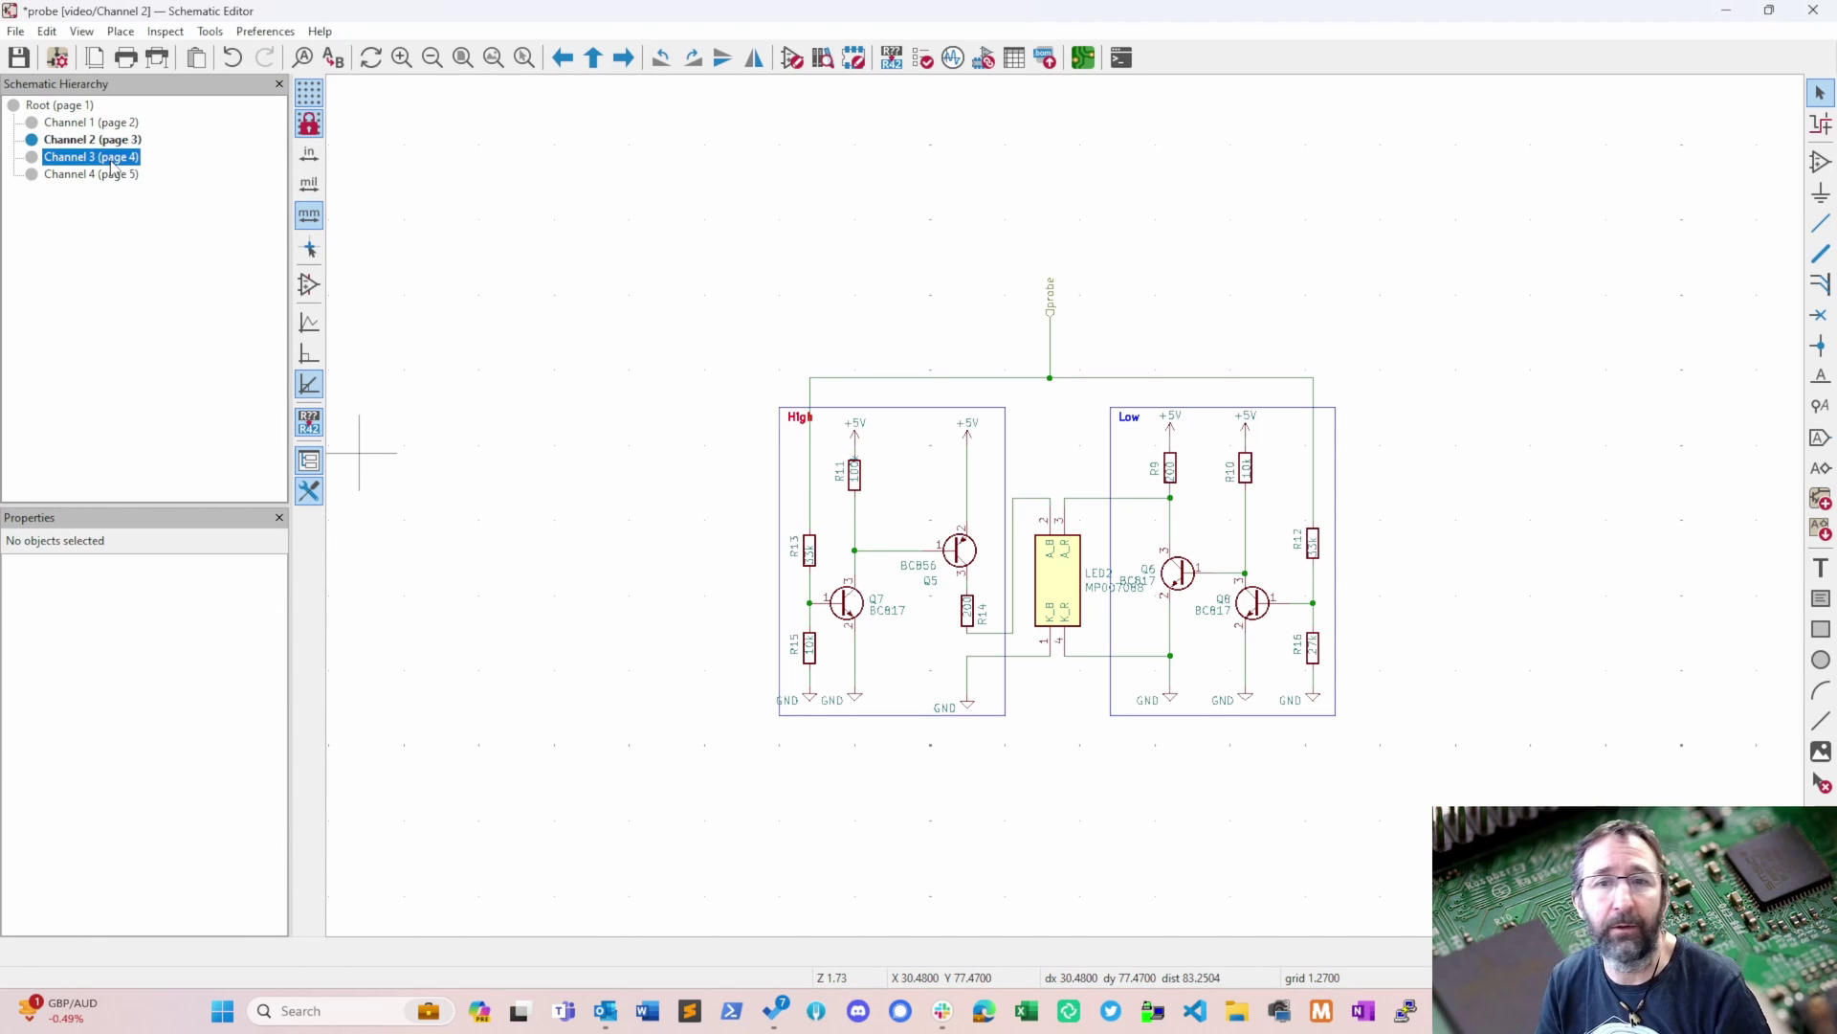
click(117, 174)
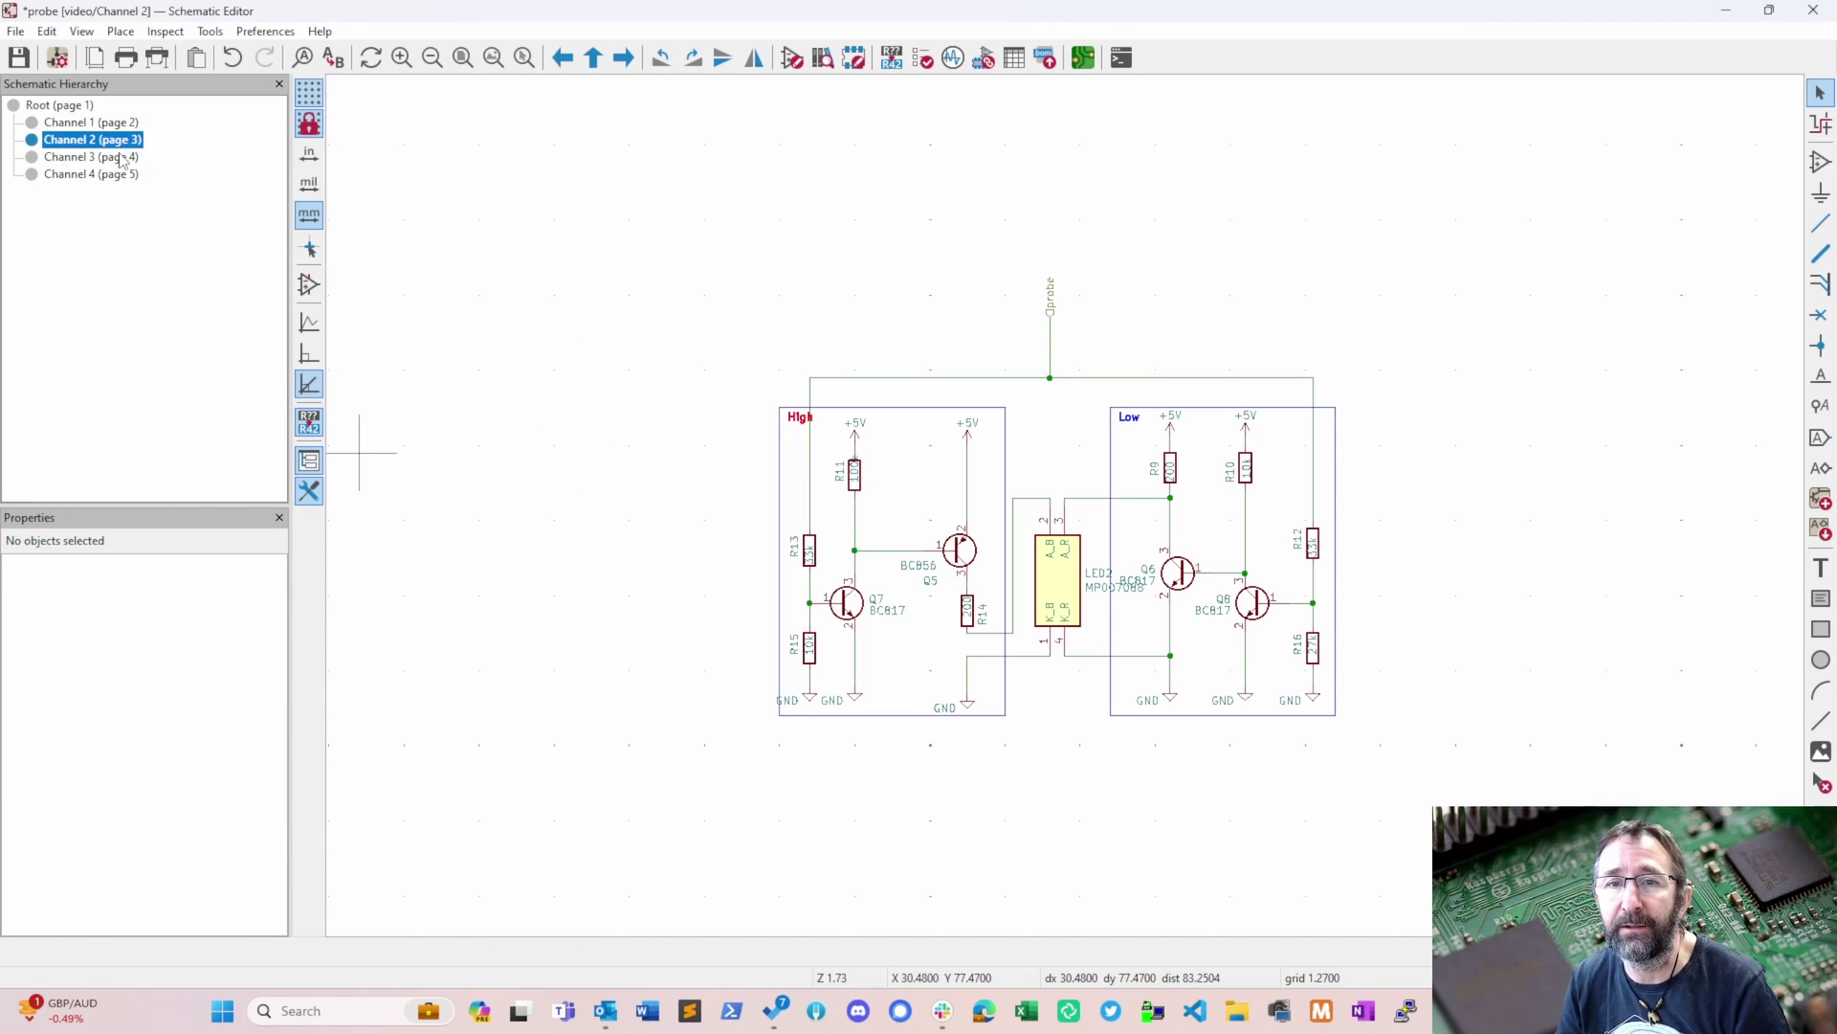
click(121, 176)
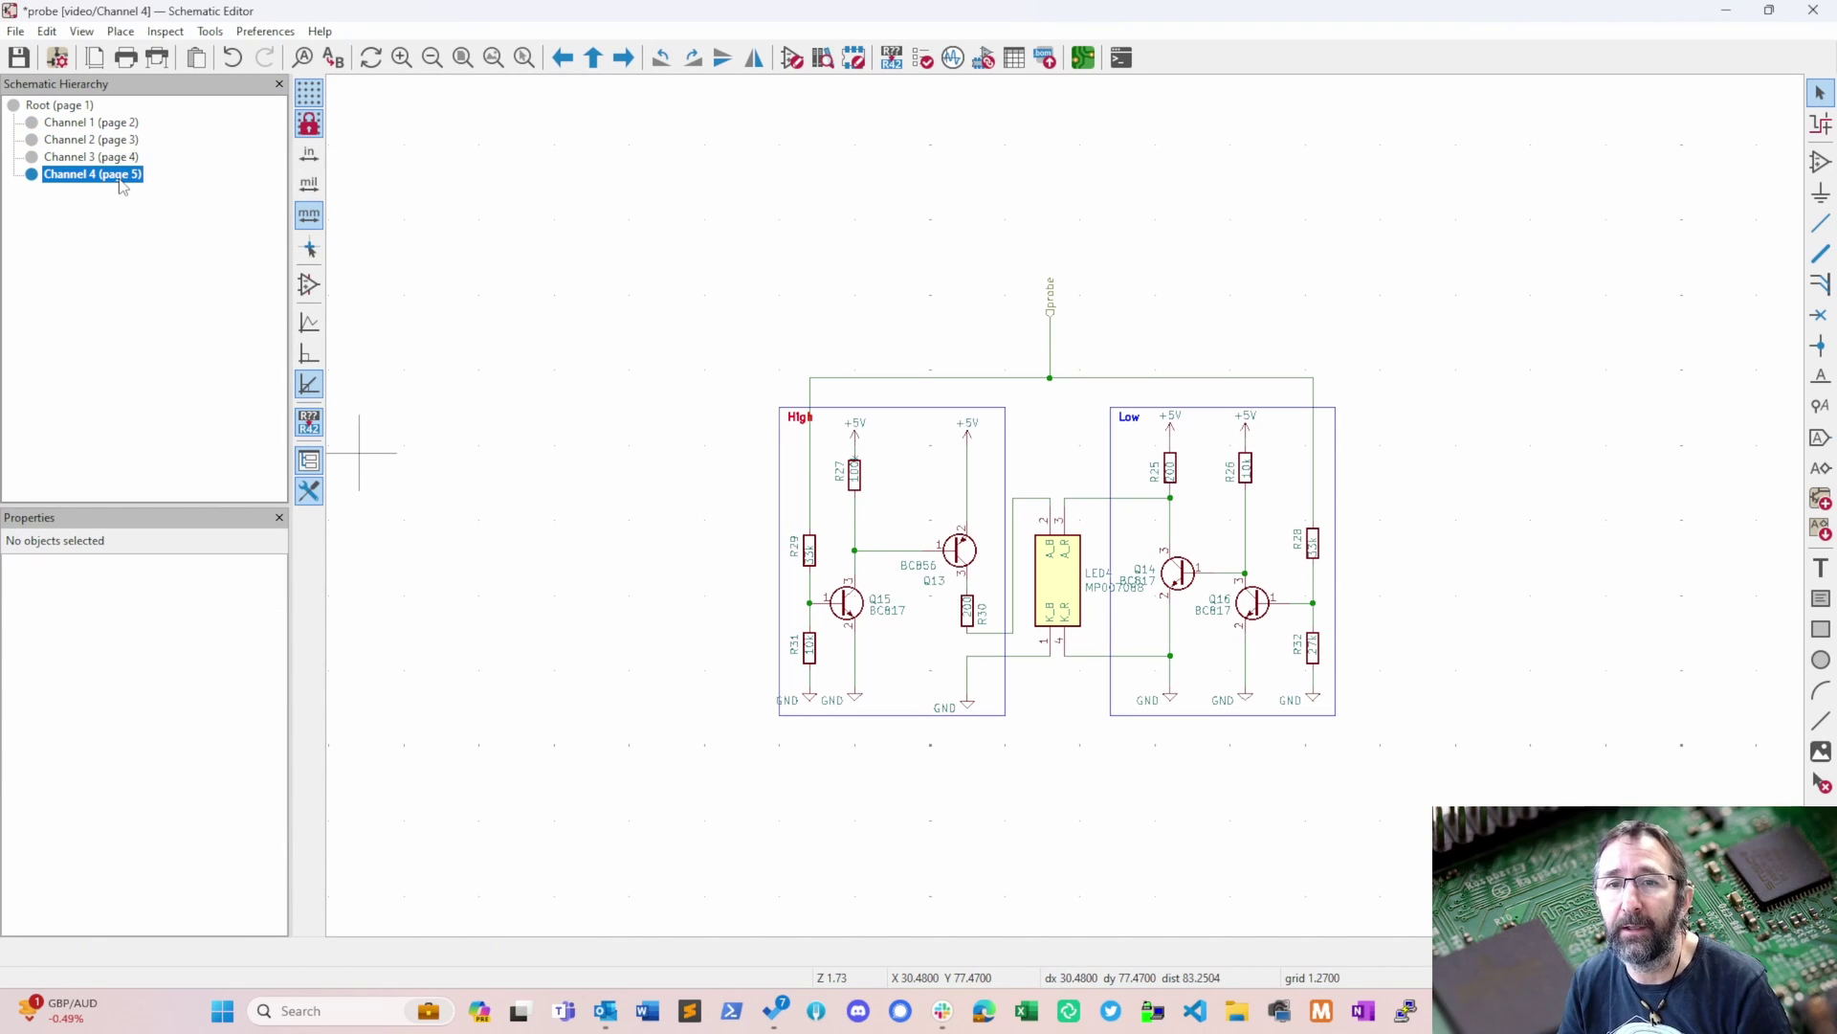
- Back on Channel 1, restore R3 to 10k and return to the PCB Editor
click(95, 127)
double_click(854, 472)
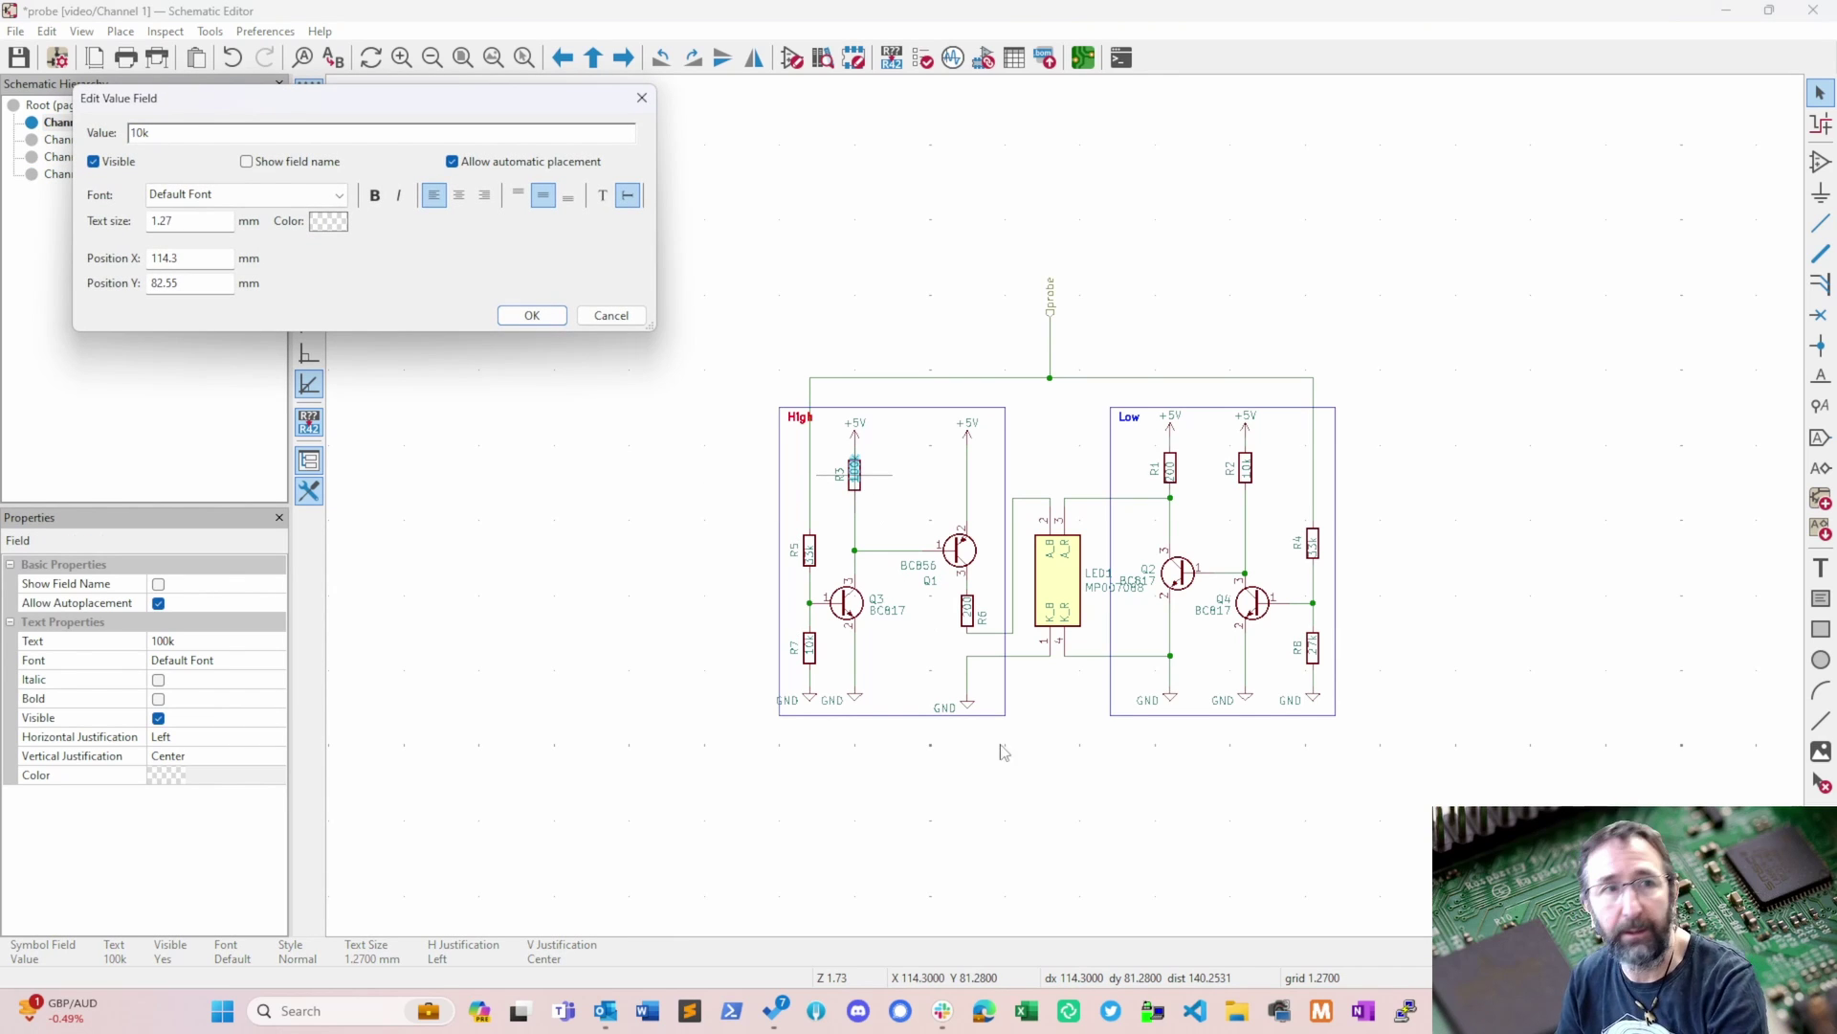
text(10k)
click(538, 317)
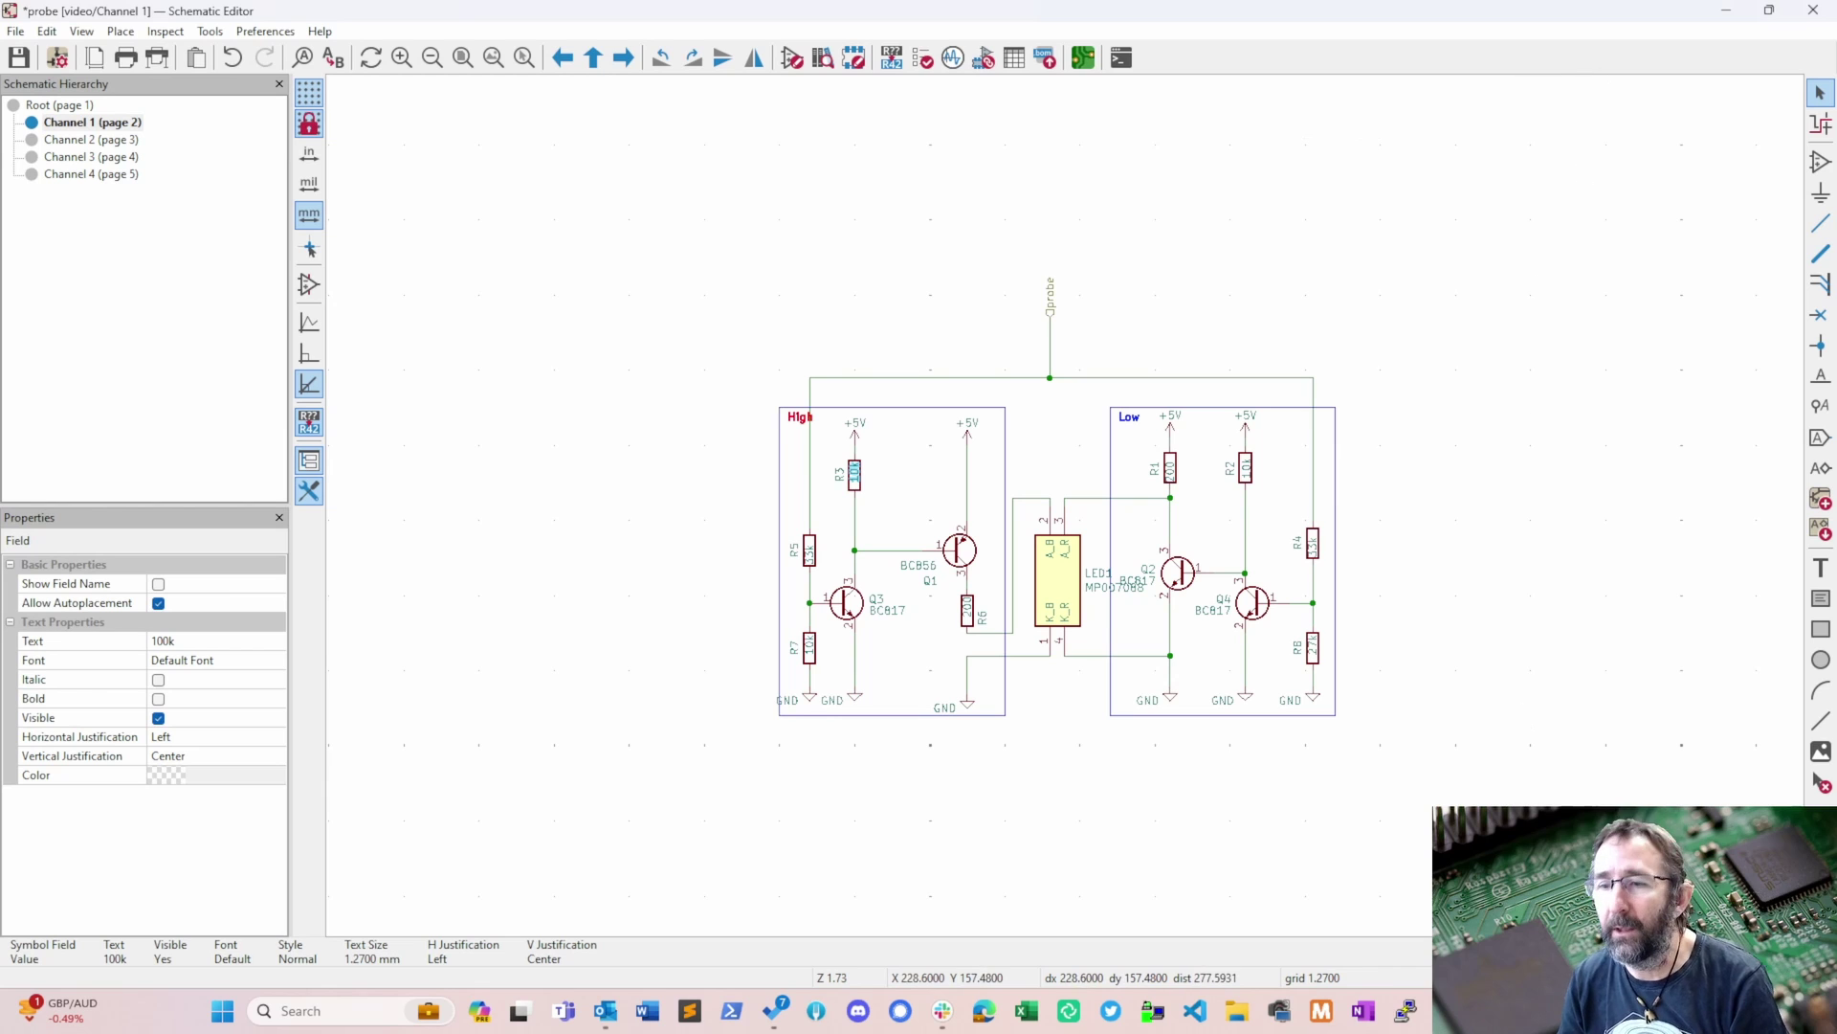
mouse_move(1280, 1011)
click(1330, 909)
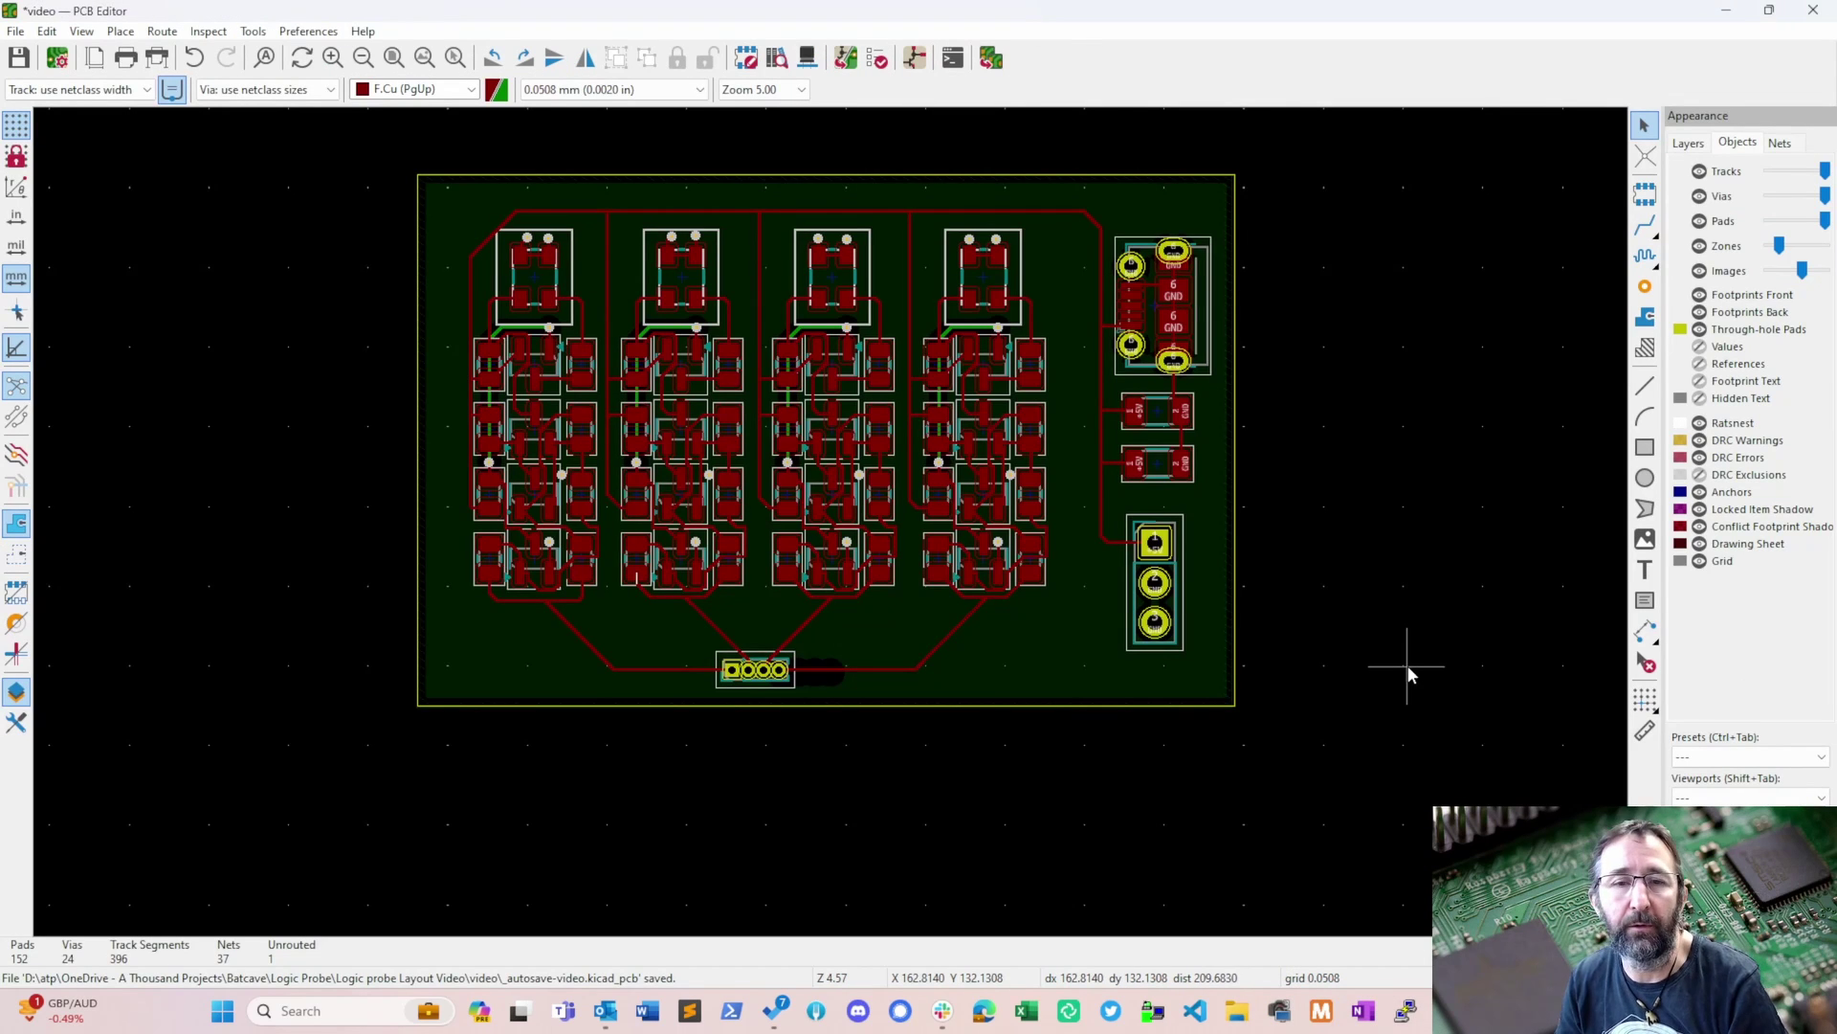